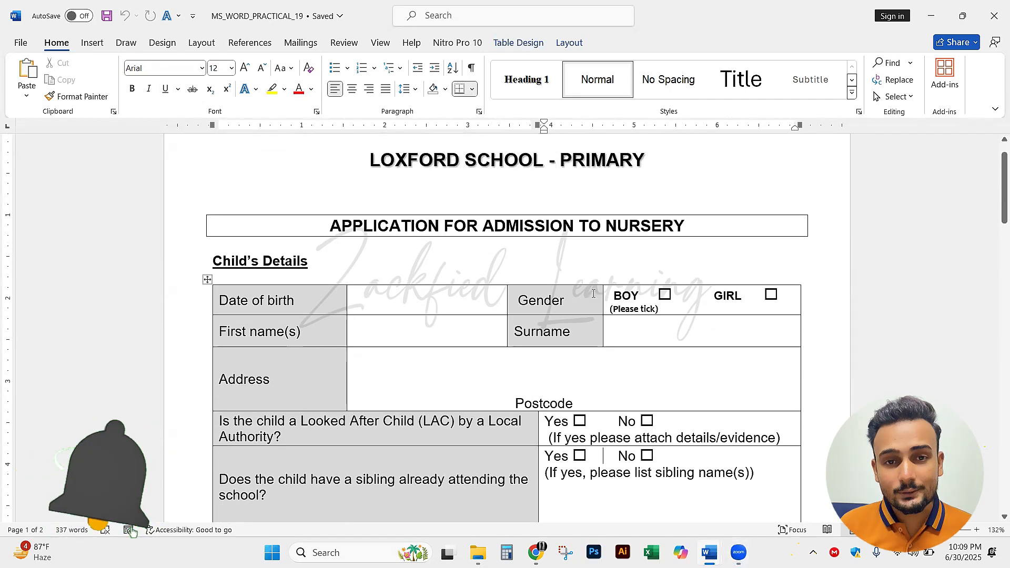
Examine the boxed title and the label and answer cells of the Child's Details table in the admission form
{"action": "left_click", "coordinate": [483, 226]}
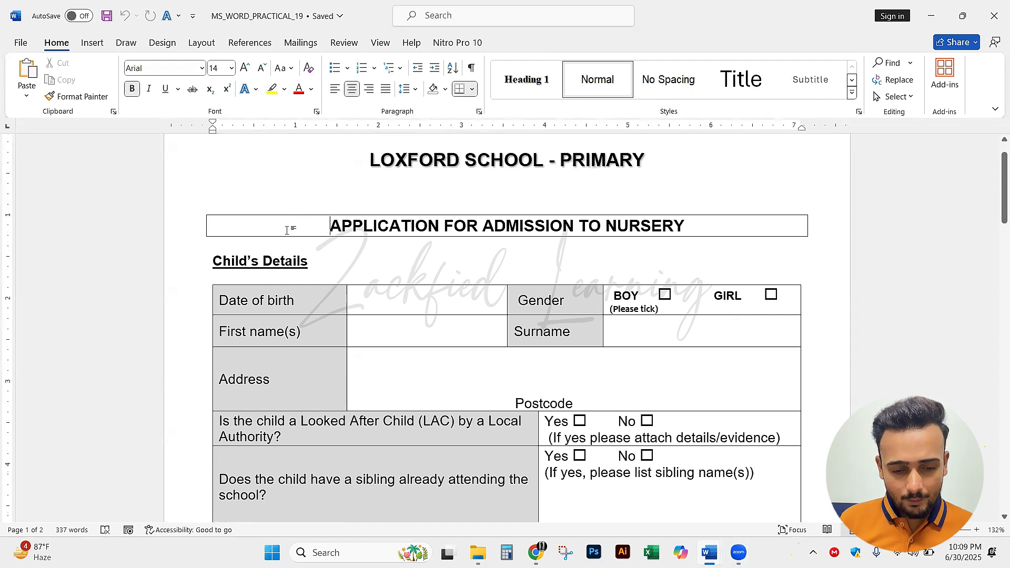
{"action": "left_click_drag", "start_coordinate": [287, 230], "coordinate": [685, 227]}
{"action": "left_click", "coordinate": [669, 225]}
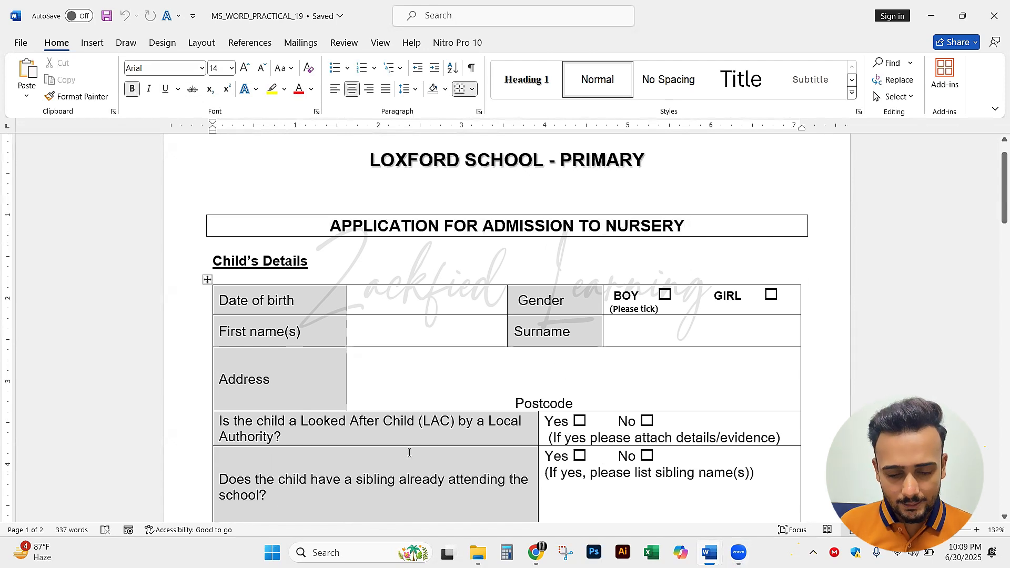
{"action": "left_click_drag", "start_coordinate": [331, 299], "coordinate": [671, 468]}
{"action": "left_click", "coordinate": [551, 402]}
{"action": "left_click", "coordinate": [302, 298]}
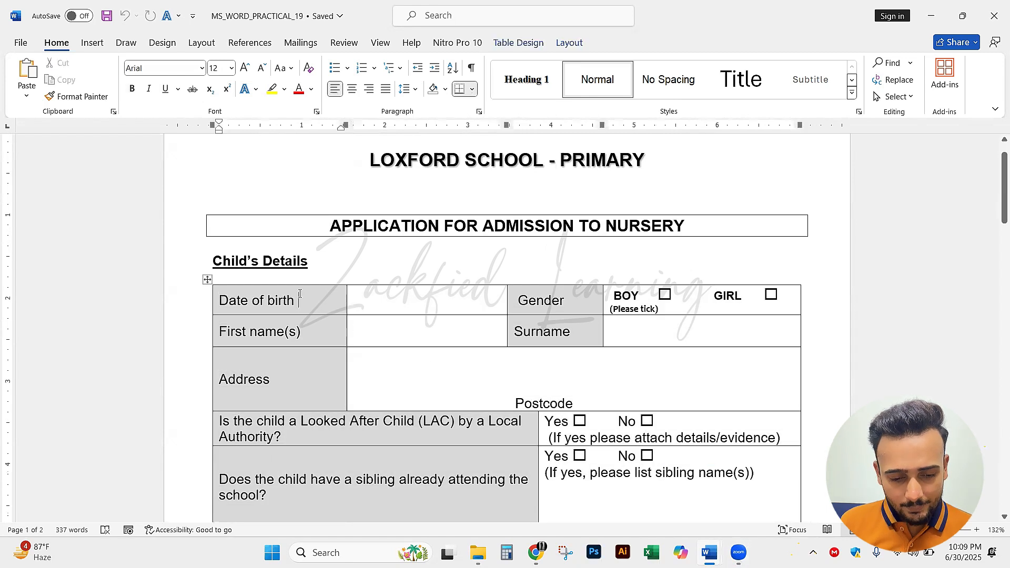
{"action": "left_click", "coordinate": [429, 304]}
{"action": "left_click", "coordinate": [572, 310]}
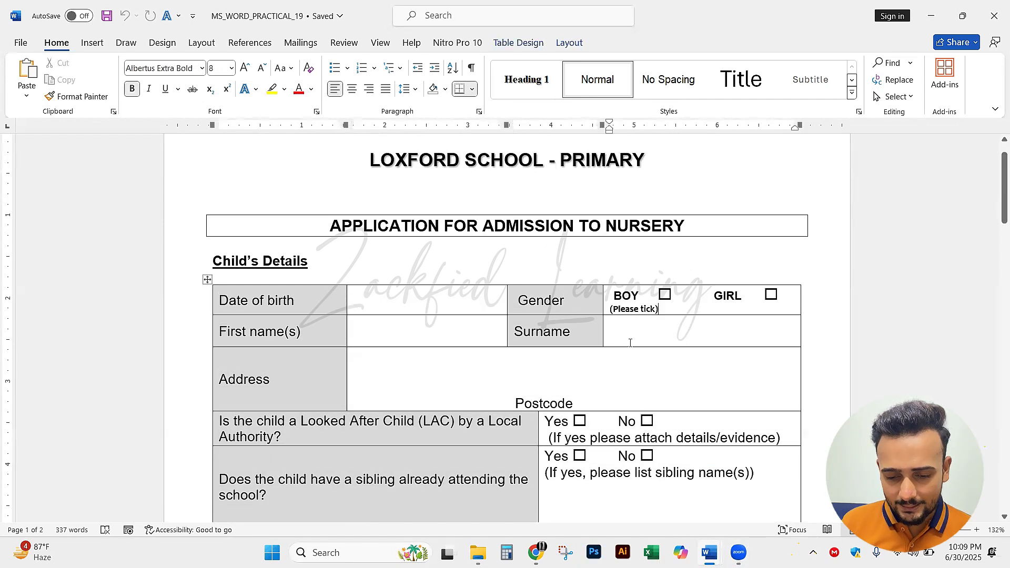
{"action": "left_click", "coordinate": [304, 379]}
{"action": "left_click", "coordinate": [470, 379]}
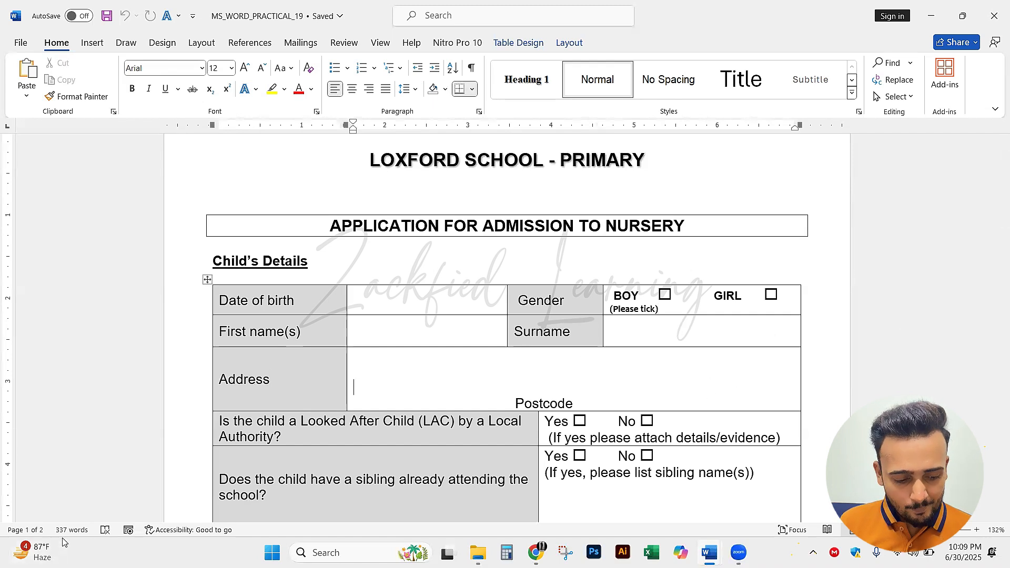
Go through the Child's Details table cell by cell, from Date of birth to the sibling question and its answers
{"action": "left_click", "coordinate": [14, 247]}
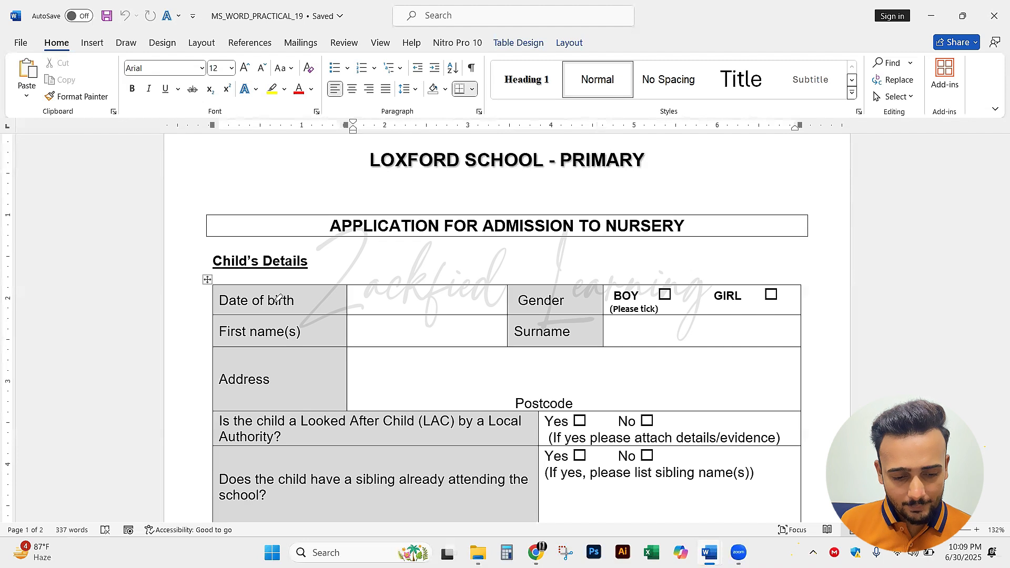
{"action": "left_click_drag", "start_coordinate": [311, 293], "coordinate": [418, 290]}
{"action": "left_click_drag", "start_coordinate": [584, 297], "coordinate": [603, 288]}
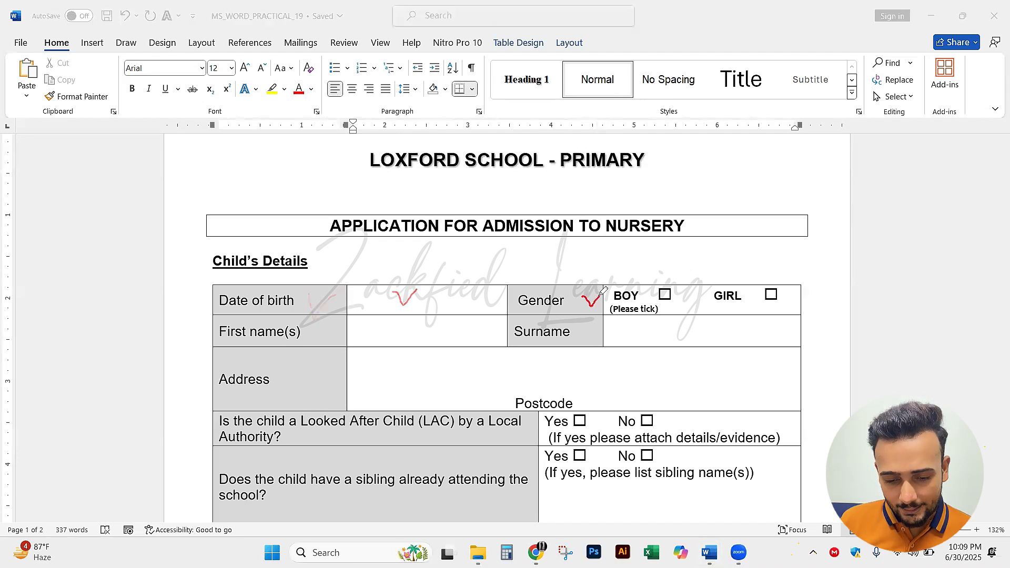
{"action": "left_click_drag", "start_coordinate": [700, 299], "coordinate": [717, 285]}
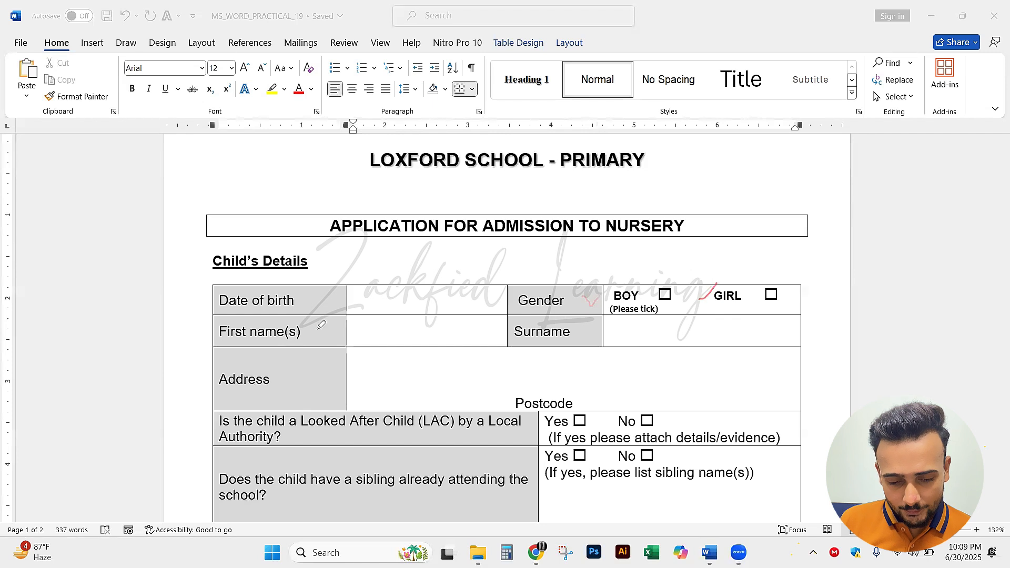
{"action": "left_click_drag", "start_coordinate": [316, 327], "coordinate": [343, 311]}
{"action": "left_click_drag", "start_coordinate": [414, 318], "coordinate": [439, 313]}
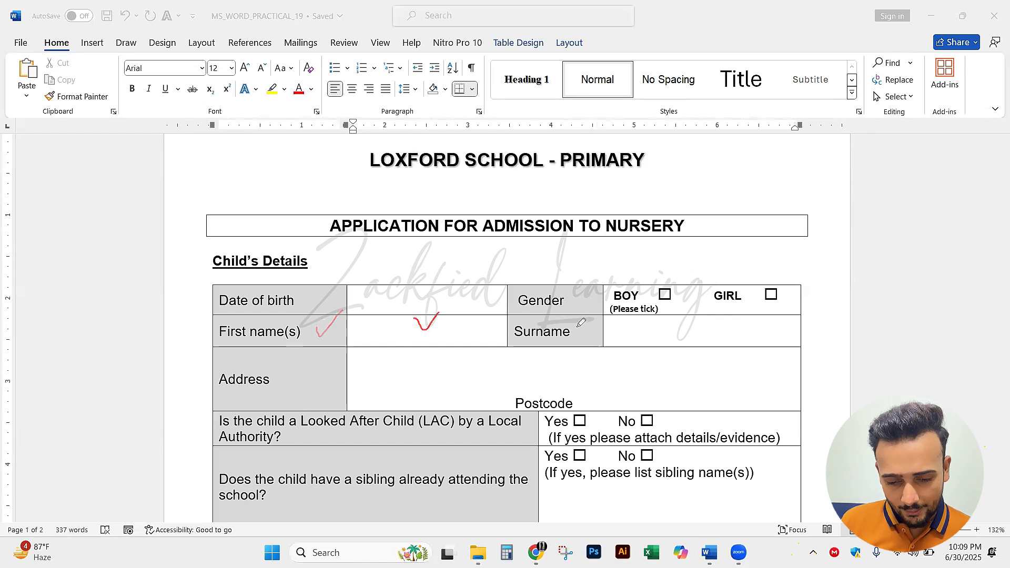
{"action": "left_click_drag", "start_coordinate": [577, 326], "coordinate": [640, 320]}
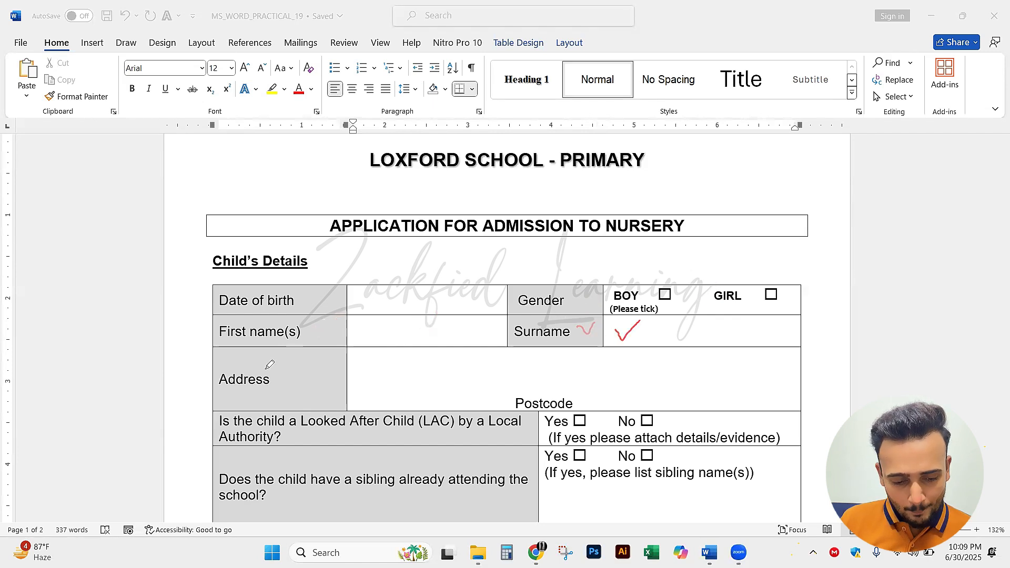
{"action": "mouse_move", "coordinate": [278, 363]}
{"action": "left_mouse_down"}
{"action": "mouse_move", "coordinate": [292, 369]}
{"action": "mouse_move", "coordinate": [303, 352]}
{"action": "left_mouse_up"}
{"action": "mouse_move", "coordinate": [361, 381]}
{"action": "left_mouse_down"}
{"action": "mouse_move", "coordinate": [492, 365]}
{"action": "mouse_move", "coordinate": [726, 362]}
{"action": "mouse_move", "coordinate": [785, 373]}
{"action": "mouse_move", "coordinate": [678, 398]}
{"action": "mouse_move", "coordinate": [451, 395]}
{"action": "mouse_move", "coordinate": [368, 380]}
{"action": "left_mouse_up"}
{"action": "left_click_drag", "start_coordinate": [320, 430], "coordinate": [333, 430]}
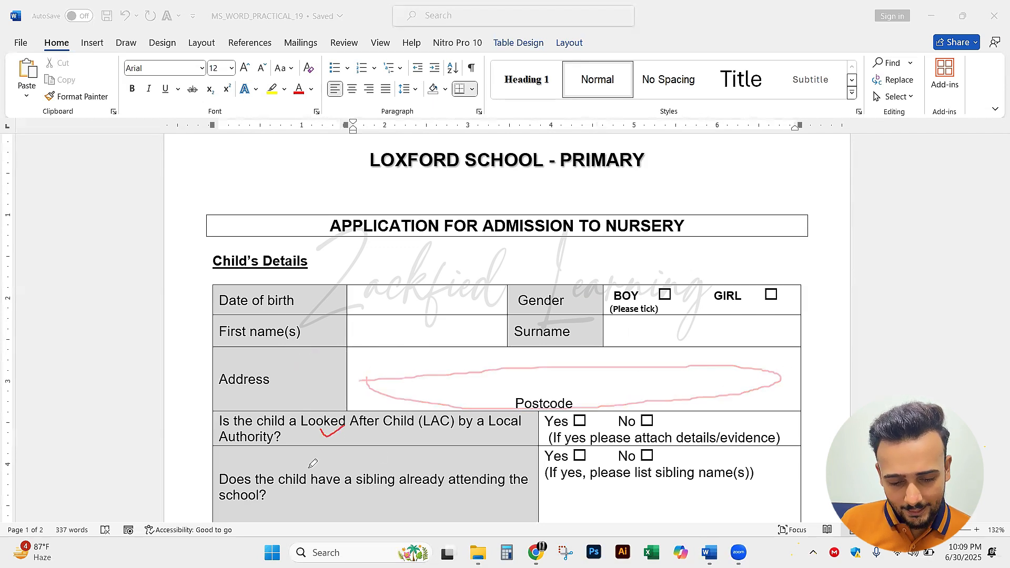
{"action": "left_click_drag", "start_coordinate": [341, 480], "coordinate": [407, 464]}
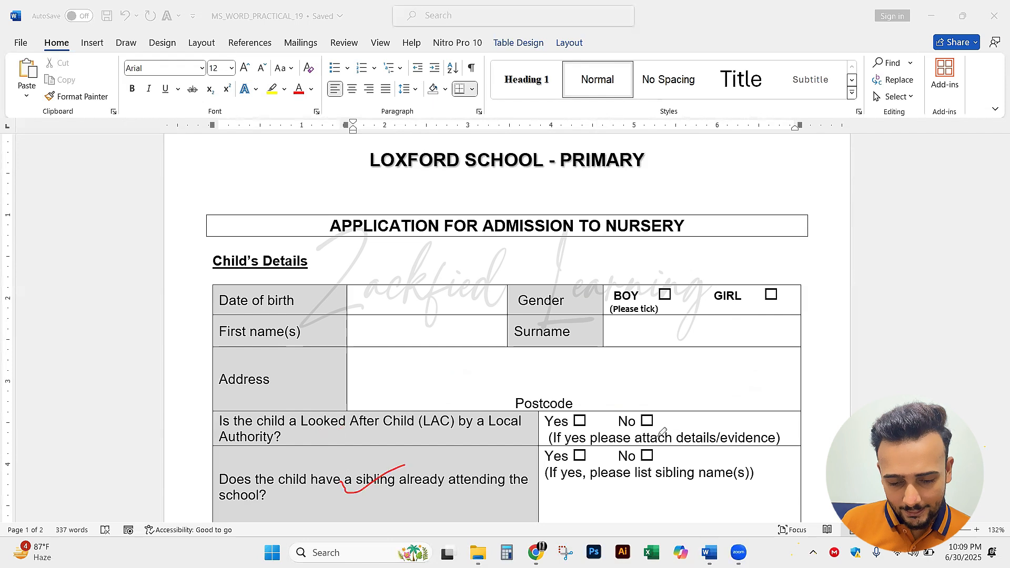
{"action": "mouse_move", "coordinate": [688, 420]}
{"action": "left_mouse_down"}
{"action": "mouse_move", "coordinate": [694, 438]}
{"action": "mouse_move", "coordinate": [711, 426]}
{"action": "left_mouse_up"}
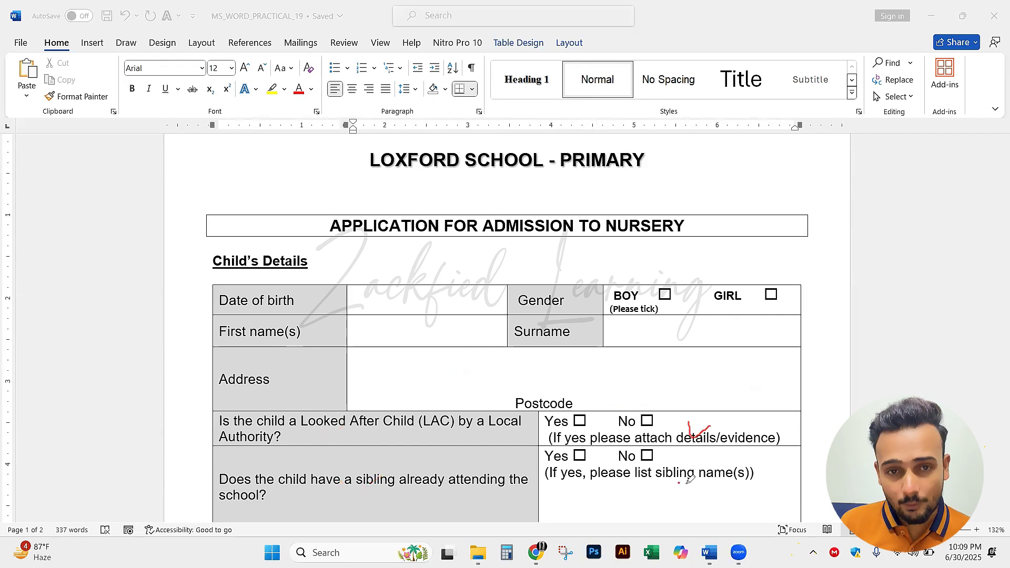
{"action": "left_click_drag", "start_coordinate": [679, 482], "coordinate": [726, 461]}
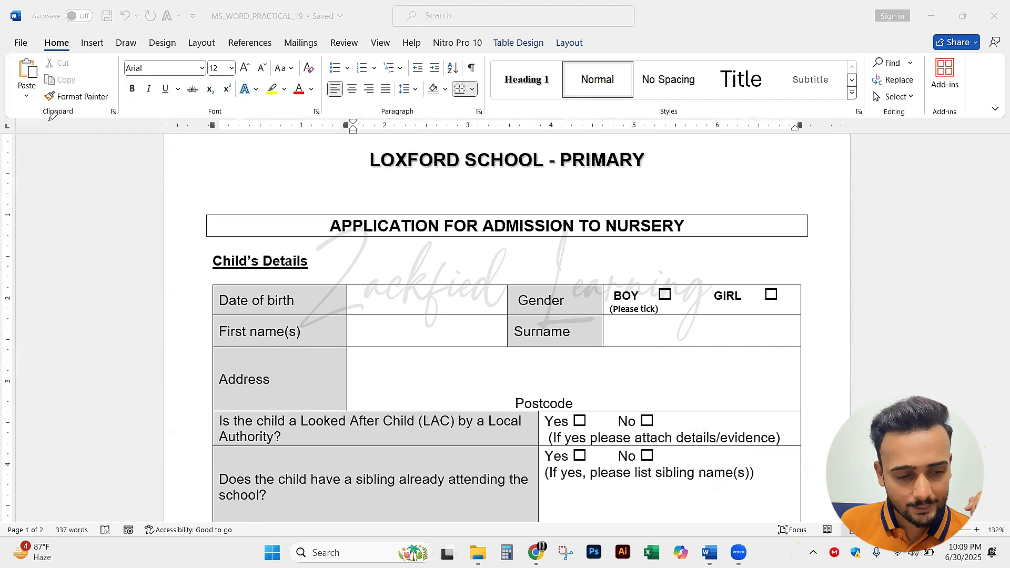
Count the columns in the Date of birth and Gender row of the Child's Details table
{"action": "scroll", "coordinate": [456, 277], "scroll_direction": "down", "scroll_amount": 3}
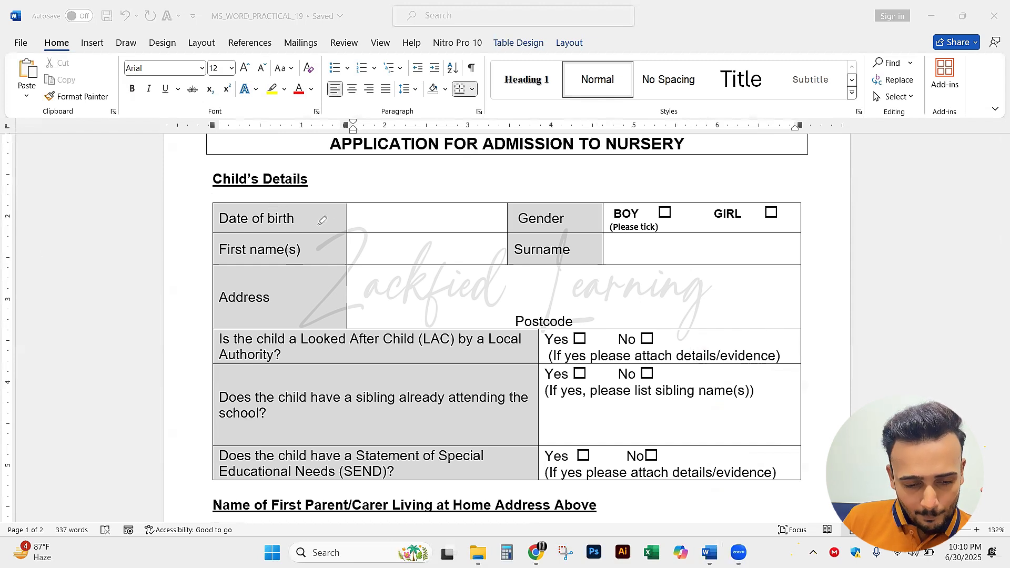
{"action": "left_click_drag", "start_coordinate": [311, 216], "coordinate": [335, 216]}
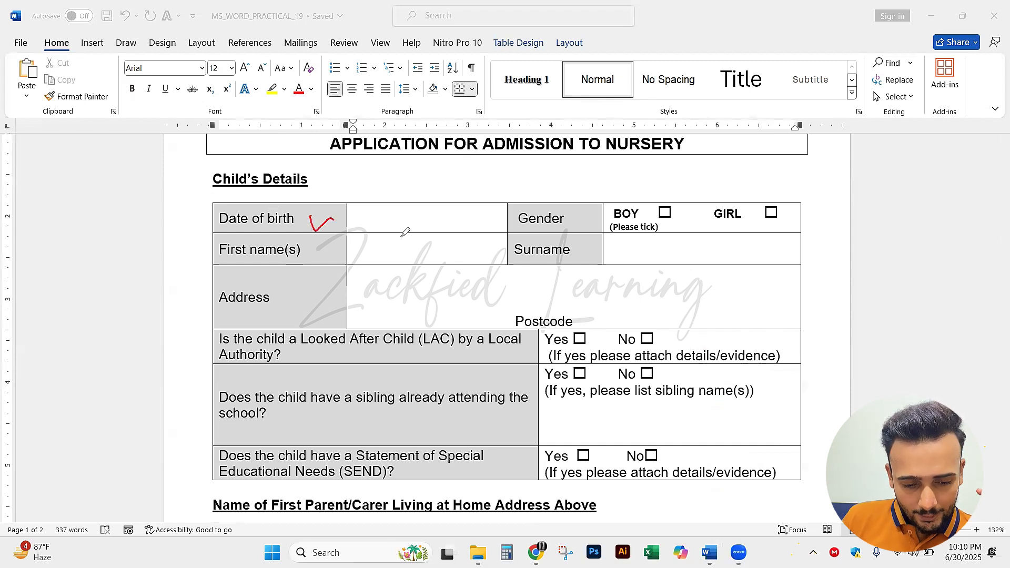
{"action": "left_click_drag", "start_coordinate": [420, 213], "coordinate": [442, 210]}
{"action": "mouse_move", "coordinate": [583, 216]}
{"action": "left_mouse_down"}
{"action": "mouse_move", "coordinate": [590, 225]}
{"action": "mouse_move", "coordinate": [601, 212]}
{"action": "left_mouse_up"}
{"action": "mouse_move", "coordinate": [673, 220]}
{"action": "left_mouse_down"}
{"action": "mouse_move", "coordinate": [684, 228]}
{"action": "mouse_move", "coordinate": [697, 212]}
{"action": "left_mouse_up"}
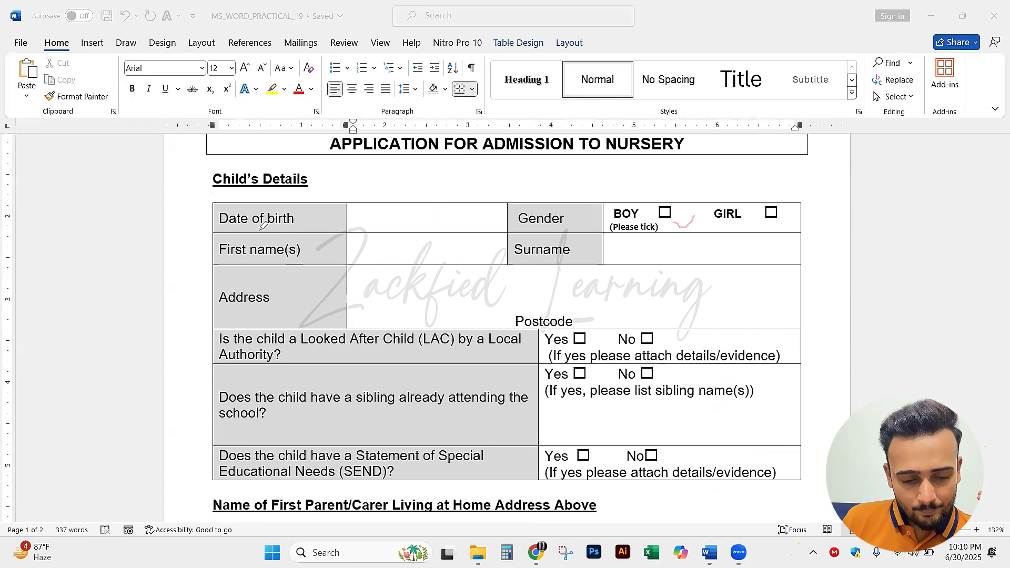
Count the rows of the Child's Details table, from Date of birth to the Special Educational Needs question
{"action": "left_click_drag", "start_coordinate": [197, 215], "coordinate": [221, 216]}
{"action": "left_click_drag", "start_coordinate": [197, 254], "coordinate": [221, 246]}
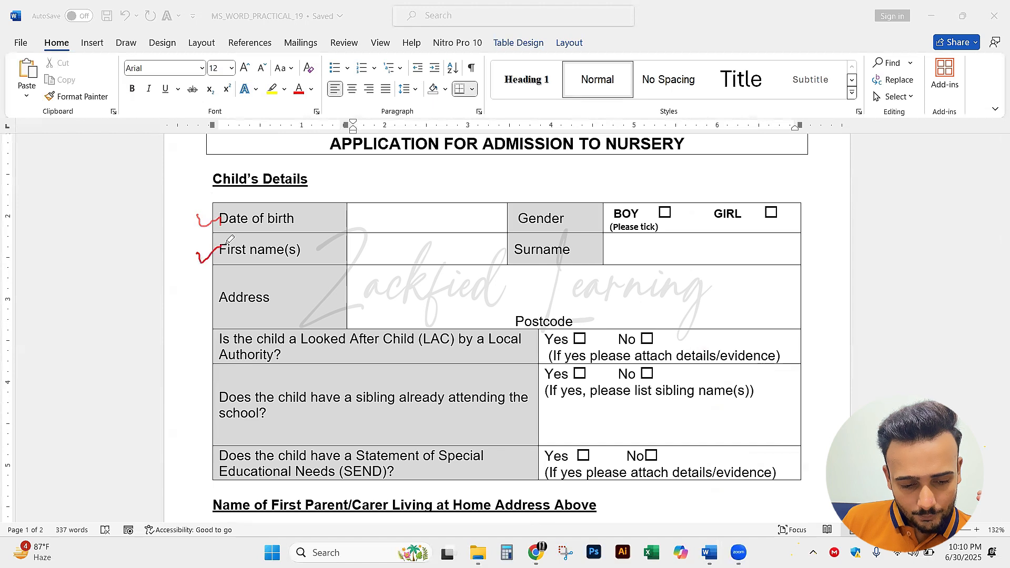
{"action": "mouse_move", "coordinate": [199, 309]}
{"action": "left_mouse_down"}
{"action": "mouse_move", "coordinate": [206, 319]}
{"action": "mouse_move", "coordinate": [220, 295]}
{"action": "left_mouse_up"}
{"action": "left_click_drag", "start_coordinate": [196, 352], "coordinate": [230, 337]}
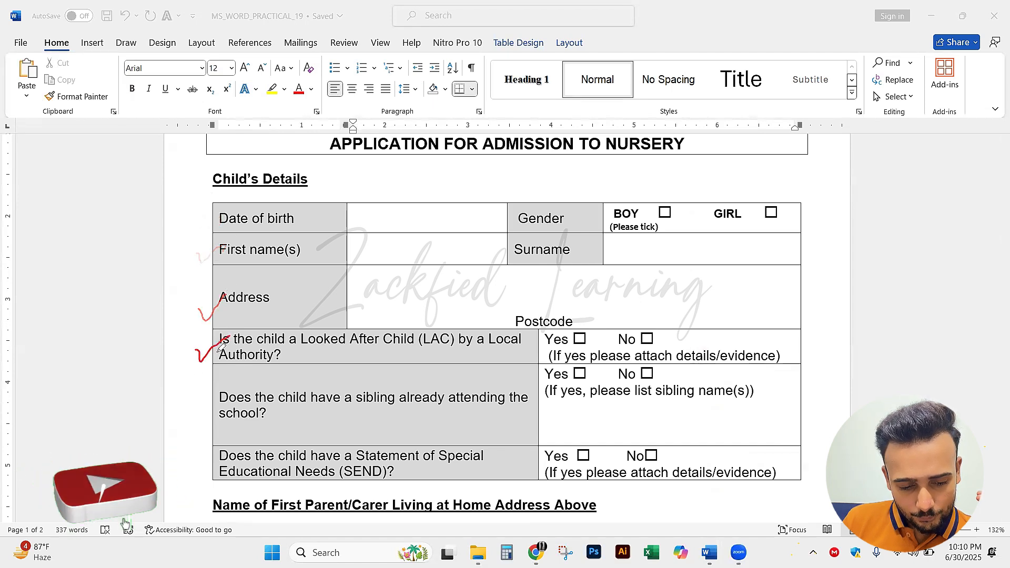
{"action": "left_click_drag", "start_coordinate": [194, 409], "coordinate": [231, 395]}
{"action": "left_click_drag", "start_coordinate": [198, 466], "coordinate": [220, 455]}
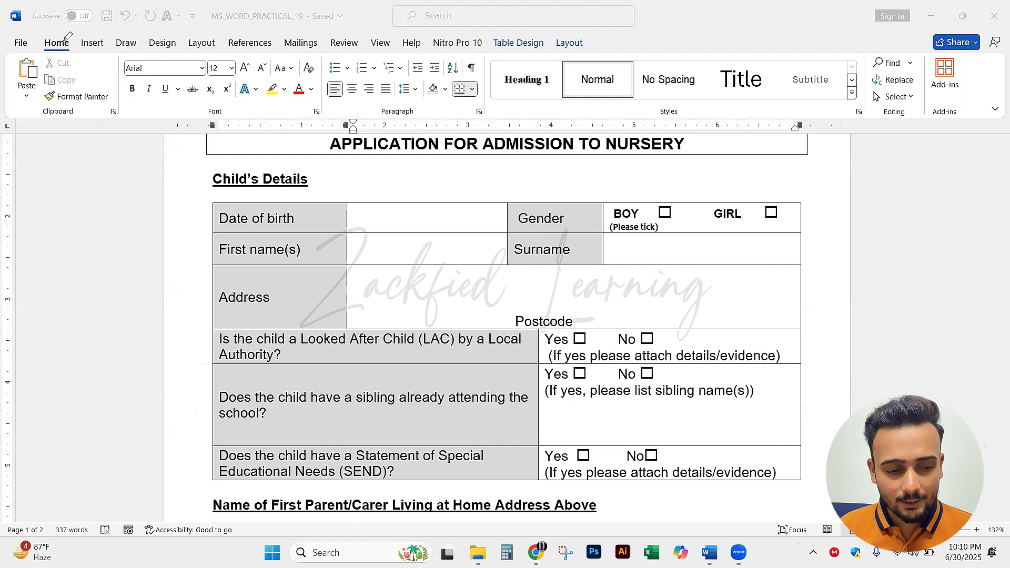
{"action": "key", "text": "Escape"}
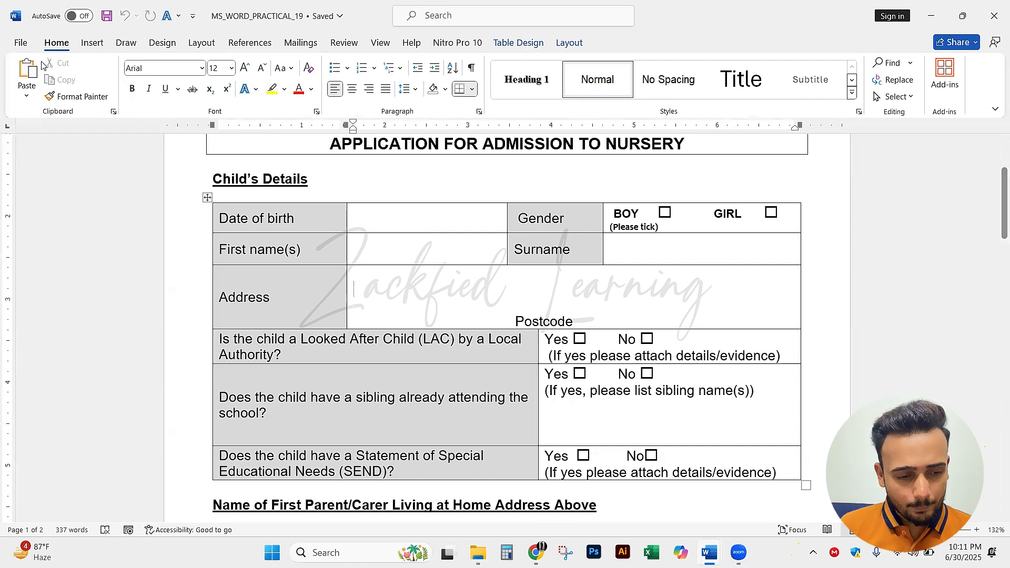
Create a new blank document
{"action": "left_click", "coordinate": [21, 44]}
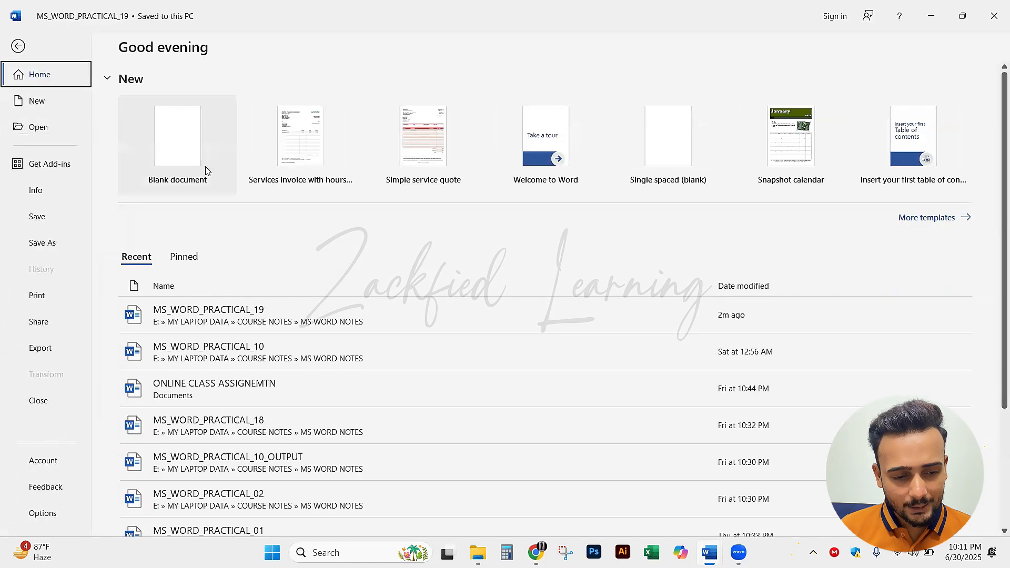
{"action": "left_click", "coordinate": [176, 147]}
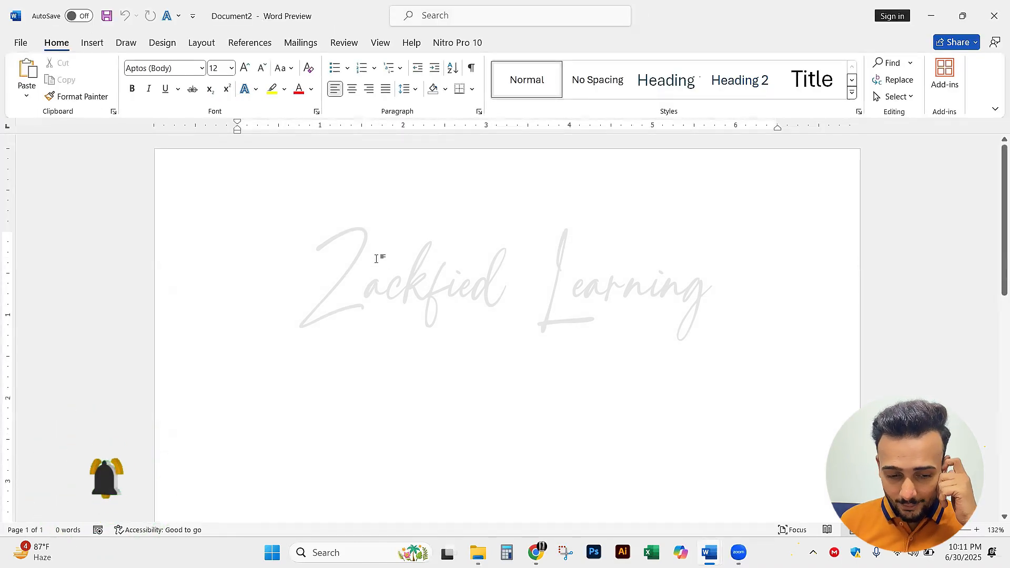
Return to the MS_WORD_PRACTICAL_19 form and recheck how many columns the first Child's Details row needs
{"action": "key", "text": "alt+Tab"}
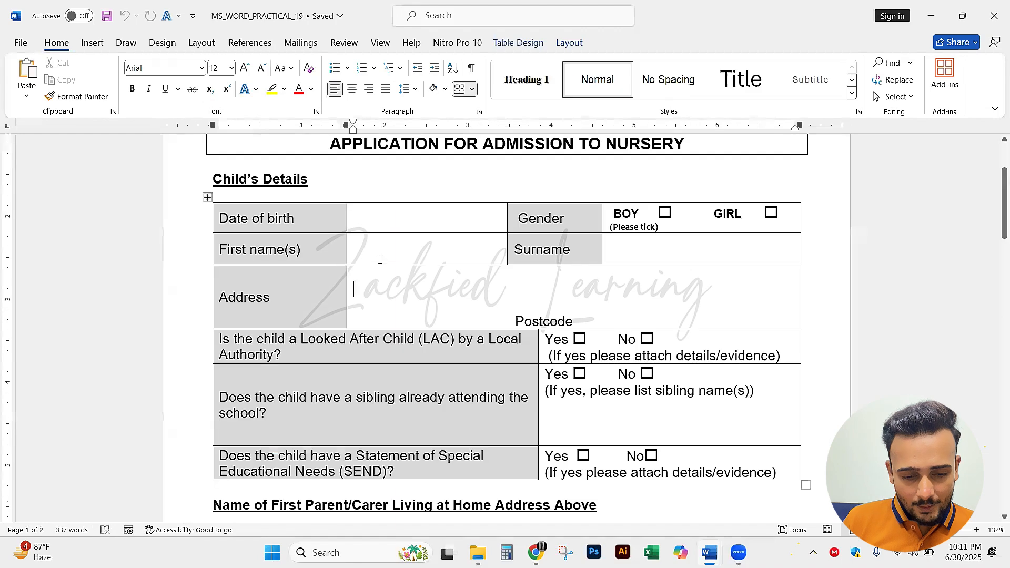
{"action": "left_click_drag", "start_coordinate": [316, 218], "coordinate": [601, 440]}
{"action": "left_click", "coordinate": [474, 295]}
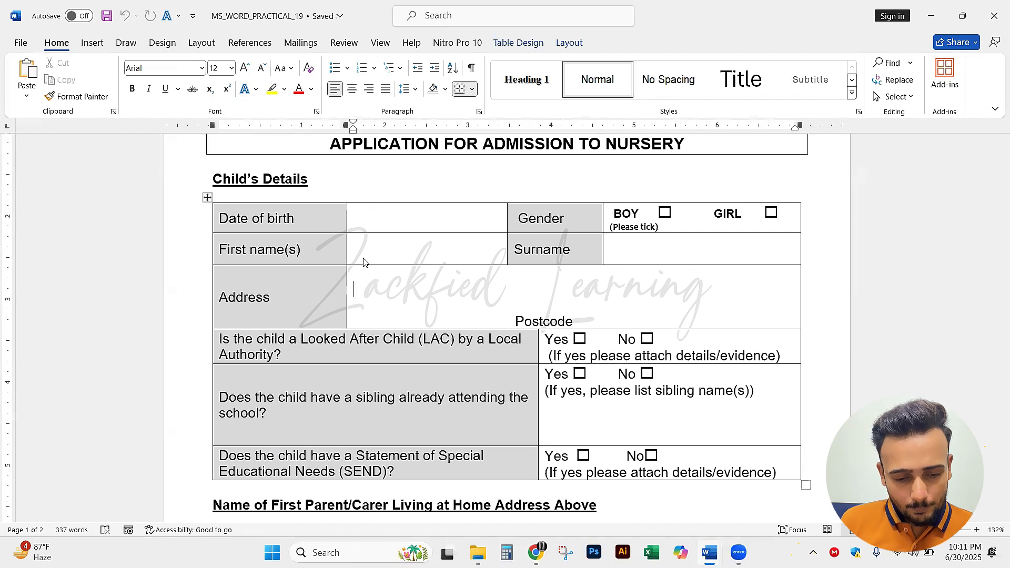
{"action": "left_click", "coordinate": [312, 214]}
{"action": "left_click", "coordinate": [435, 218]}
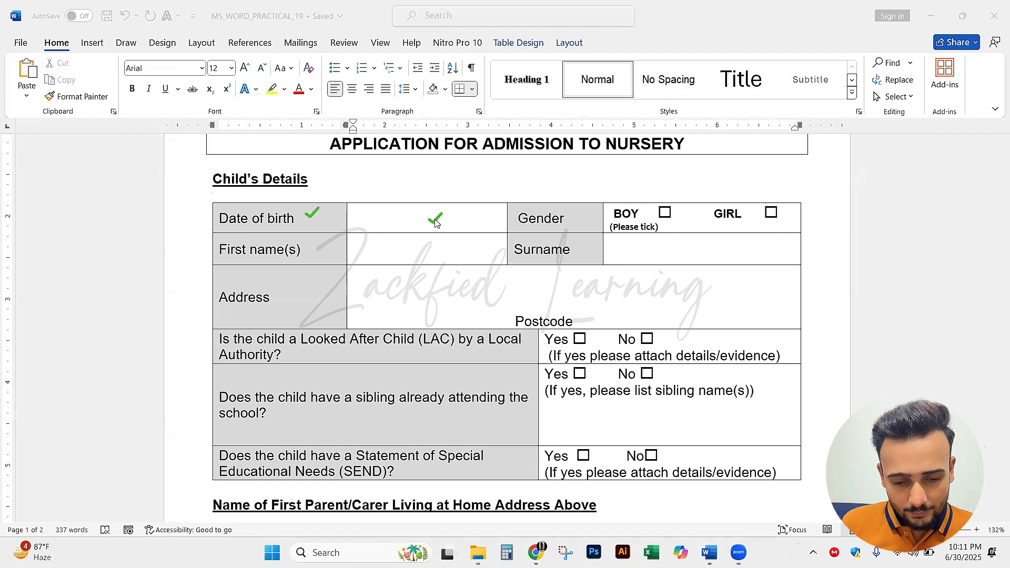
{"action": "left_click", "coordinate": [588, 220]}
{"action": "left_click", "coordinate": [705, 217]}
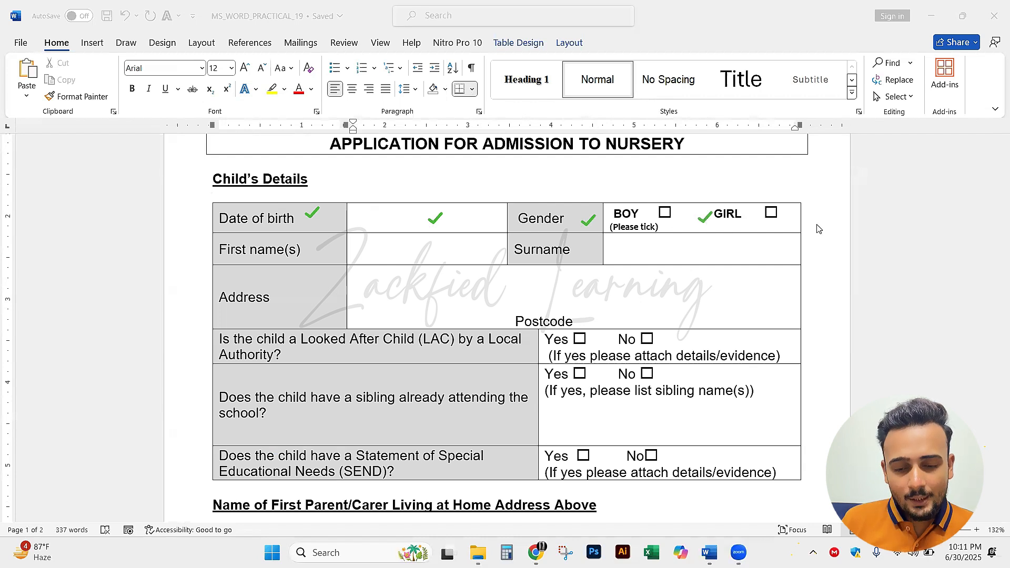
{"action": "key", "text": "ctrl+z"}
{"action": "key", "text": "ctrl+z"}
{"action": "key", "text": "ctrl+z"}
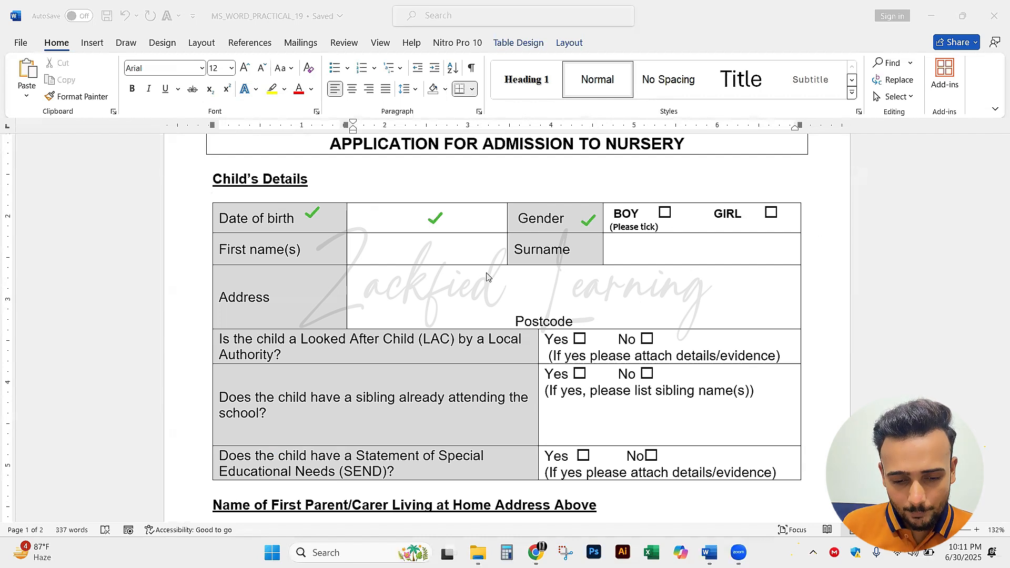
{"action": "key", "text": "ctrl+z"}
Recheck how many rows the Child's Details table needs, down to the Special Educational Needs question
{"action": "left_click", "coordinate": [201, 217]}
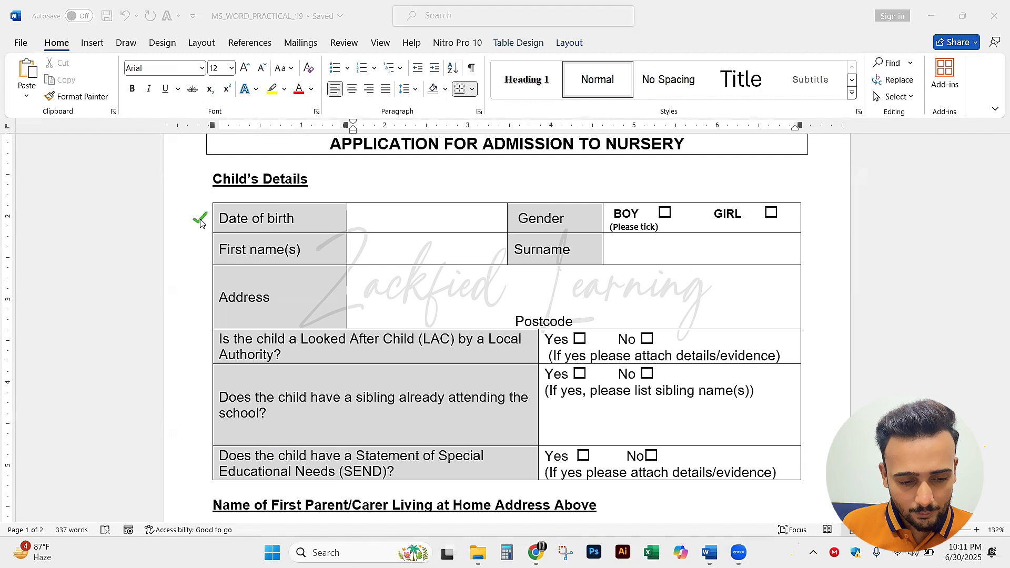
{"action": "left_click", "coordinate": [196, 256]}
{"action": "left_click", "coordinate": [195, 304]}
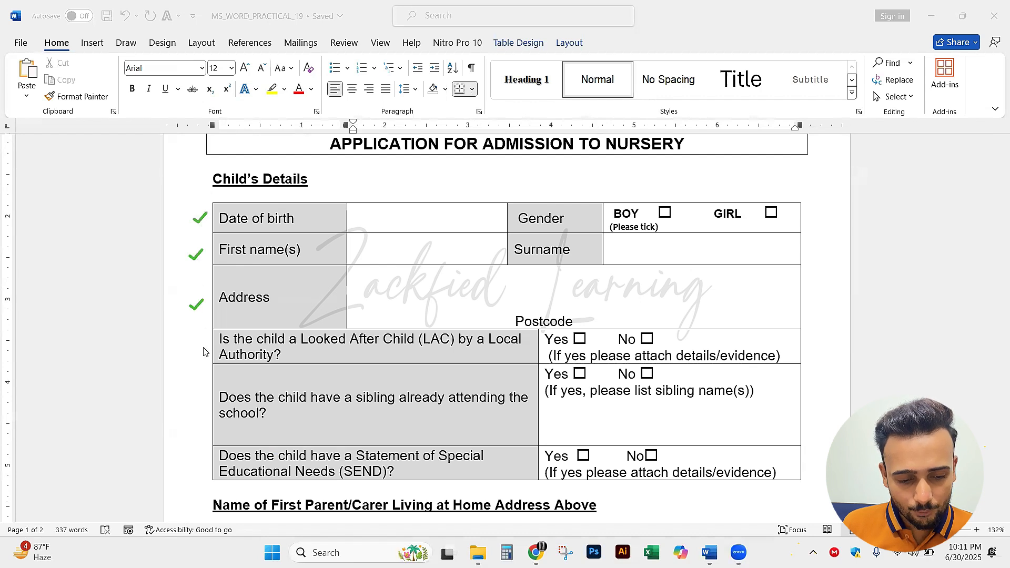
{"action": "left_click", "coordinate": [196, 346]}
{"action": "left_click", "coordinate": [195, 413]}
{"action": "left_click", "coordinate": [189, 463]}
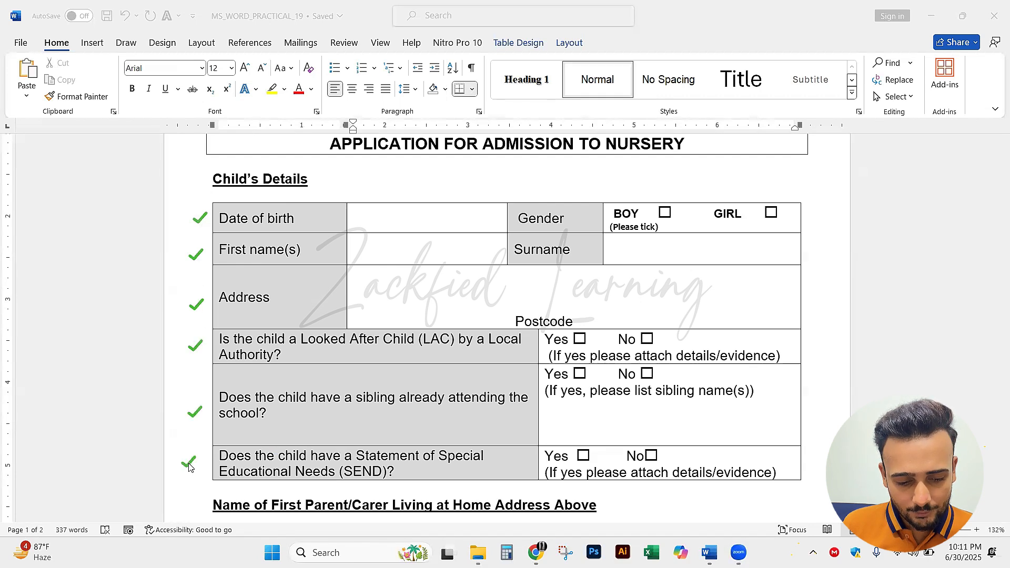
{"action": "key", "text": "ctrl+z"}
{"action": "key", "text": "ctrl+z"}
{"action": "key", "text": "ctrl+z"}
{"action": "key", "text": "ctrl+z"}
{"action": "key", "text": "ctrl+z"}
{"action": "key", "text": "ctrl+z"}
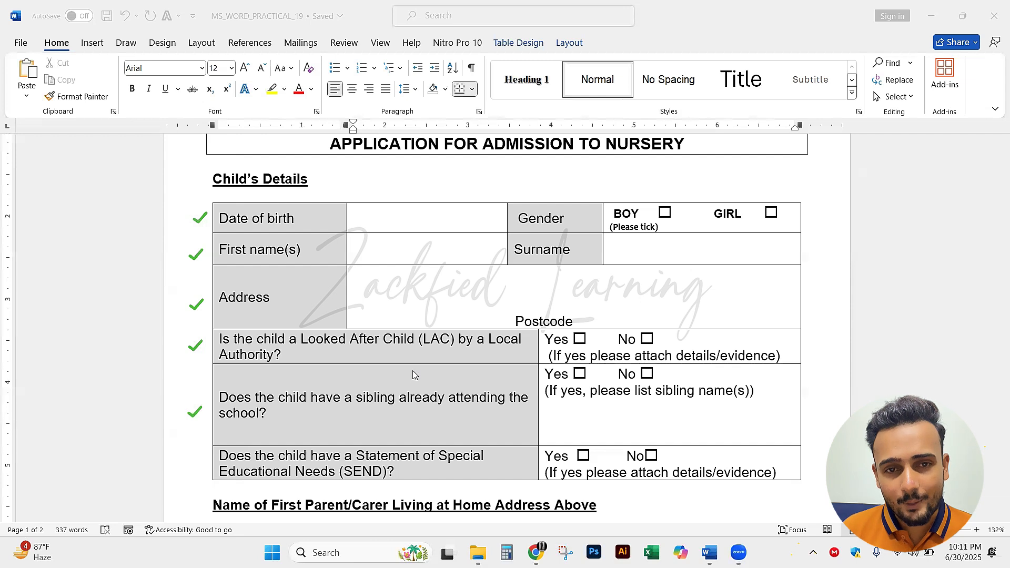
{"action": "key", "text": "Escape"}
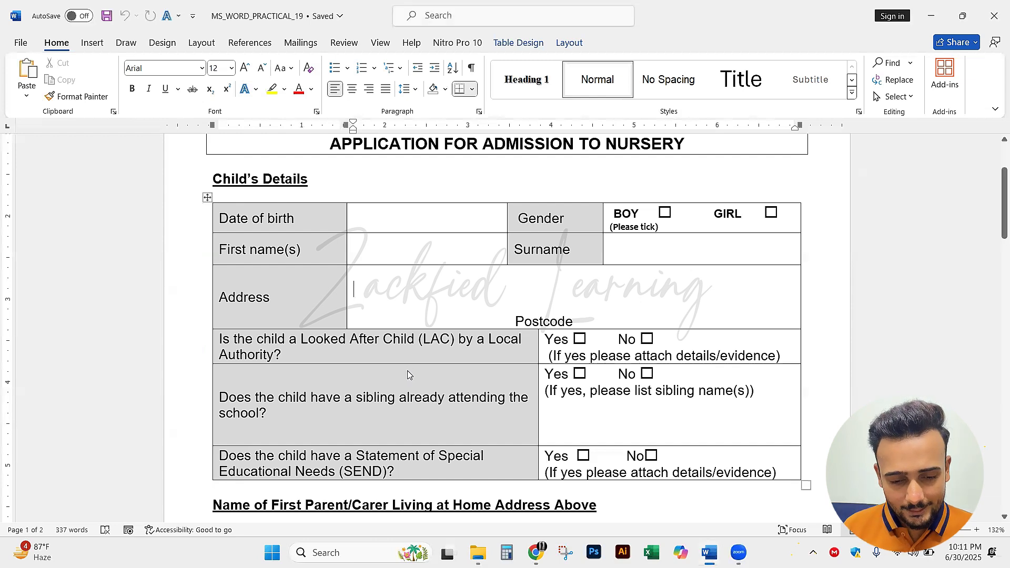
Switch to the blank Document2 and insert a table with four columns and six rows
{"action": "left_click", "coordinate": [710, 556]}
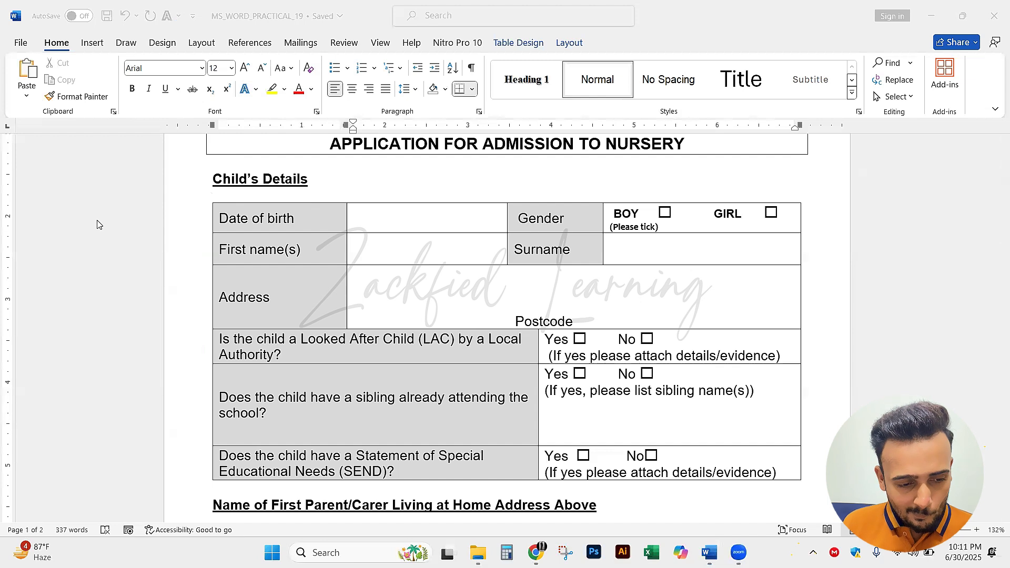
{"action": "mouse_move", "coordinate": [708, 552]}
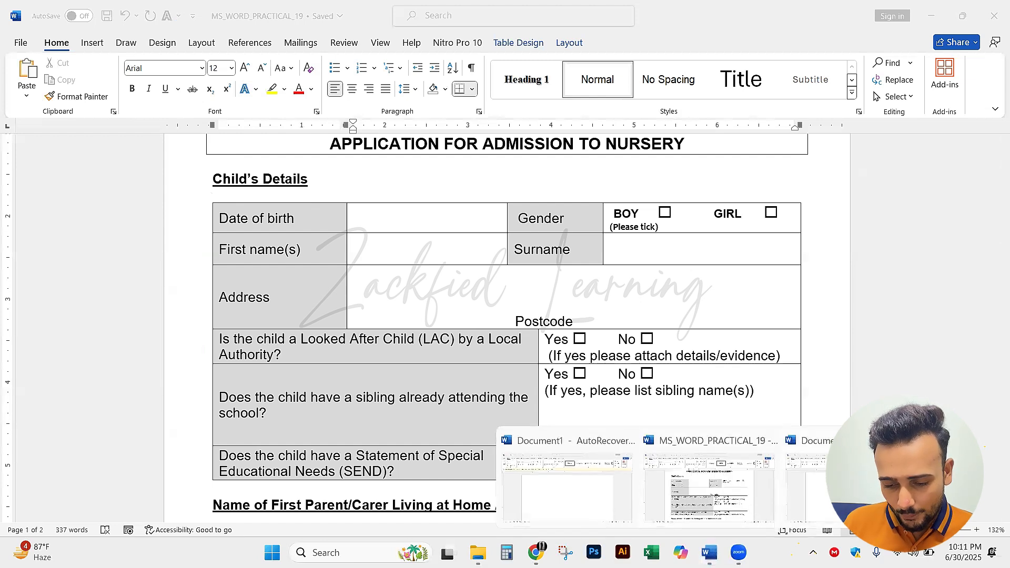
{"action": "left_click", "coordinate": [808, 484]}
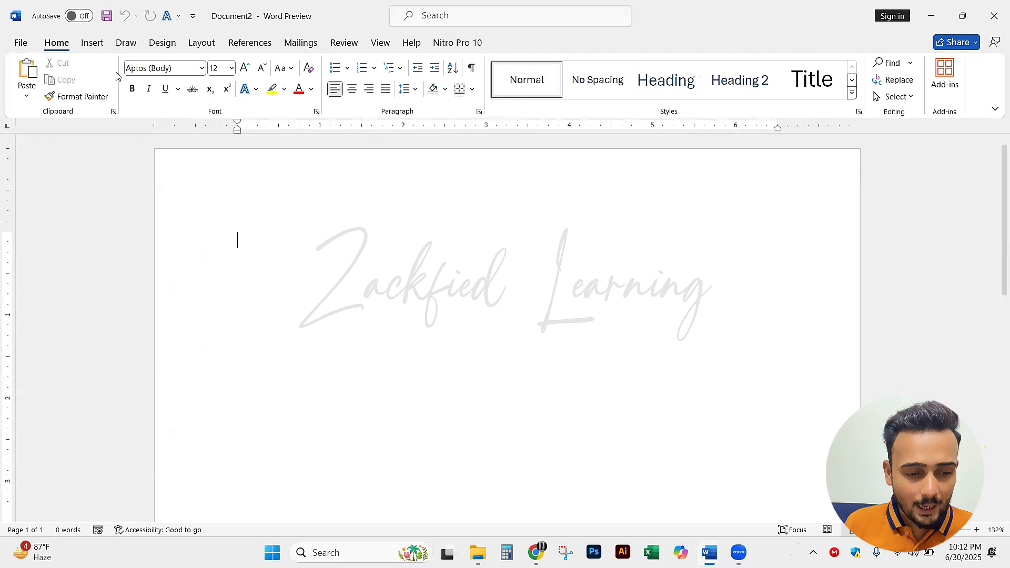
{"action": "left_click", "coordinate": [93, 46]}
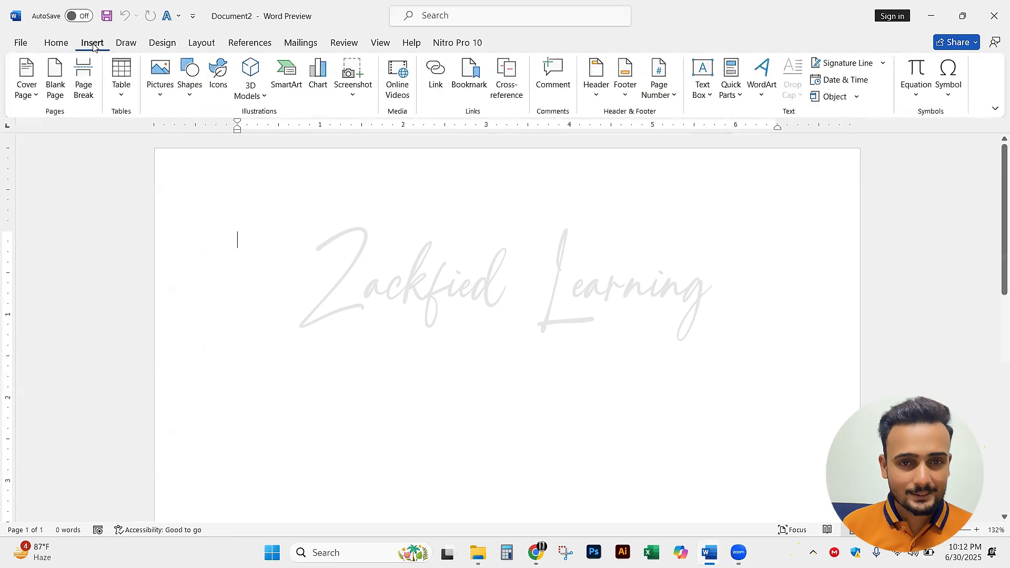
{"action": "left_click", "coordinate": [123, 90]}
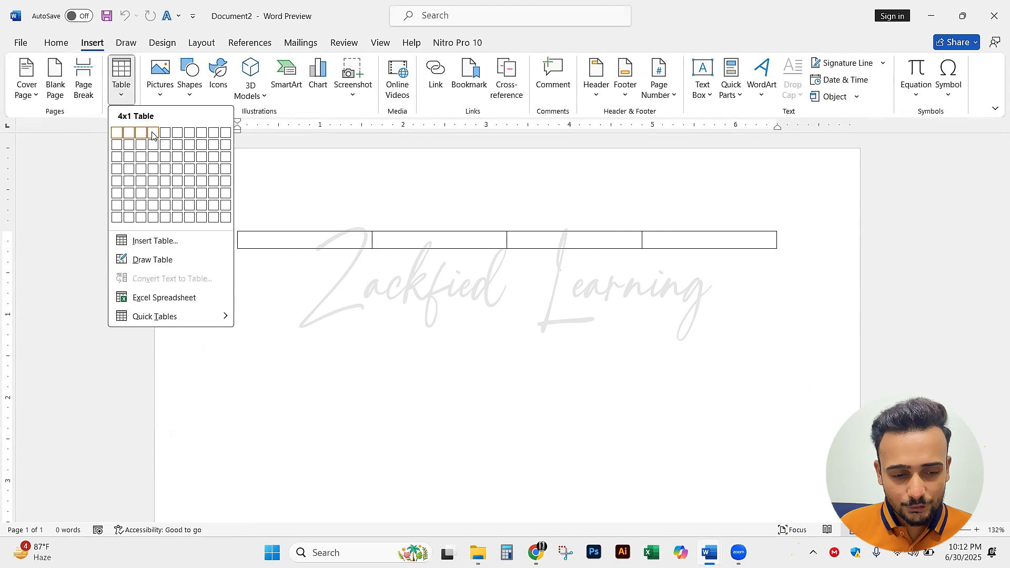
{"action": "left_click", "coordinate": [154, 194]}
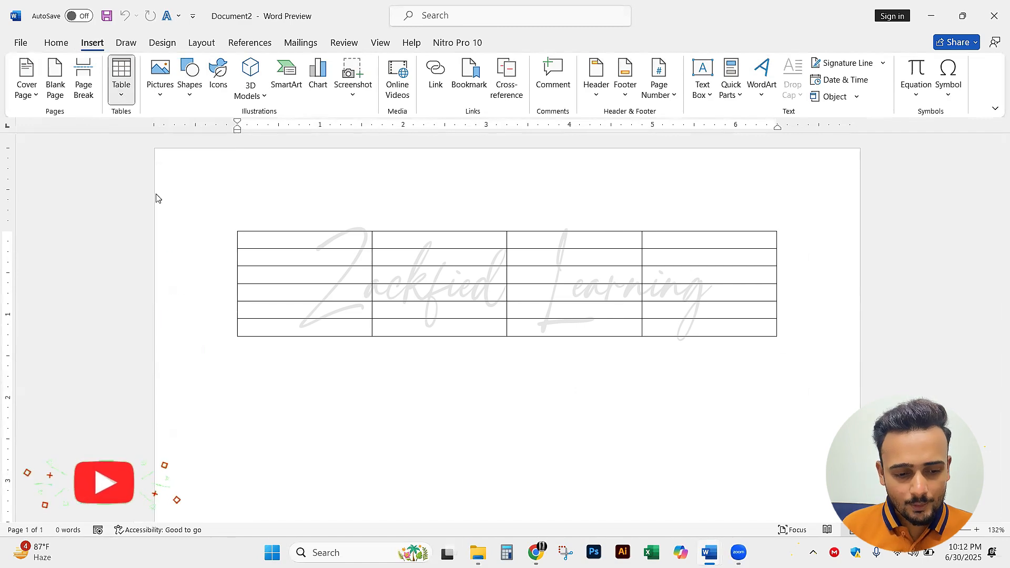
{"action": "left_click", "coordinate": [406, 240]}
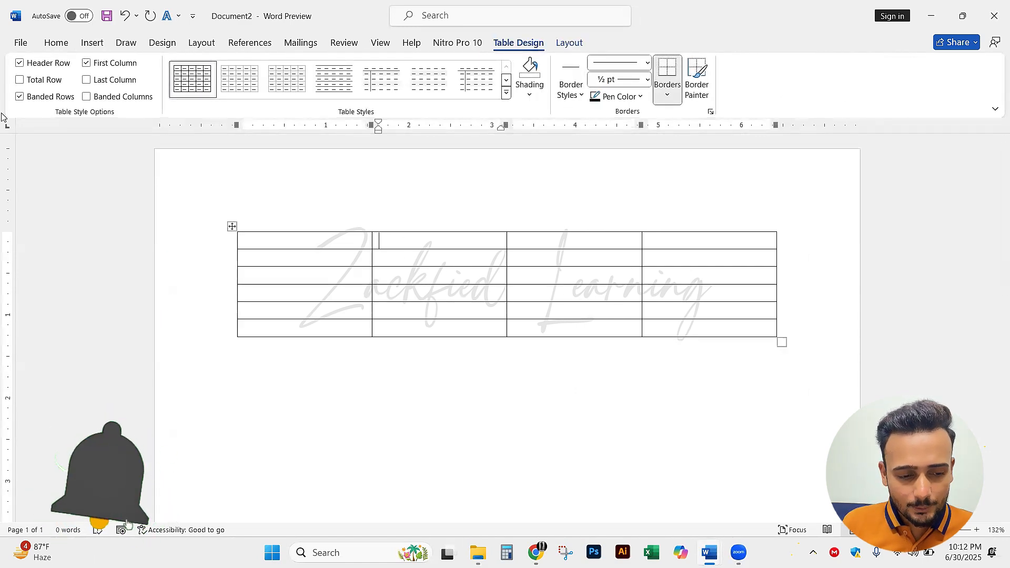
{"action": "left_click", "coordinate": [67, 216]}
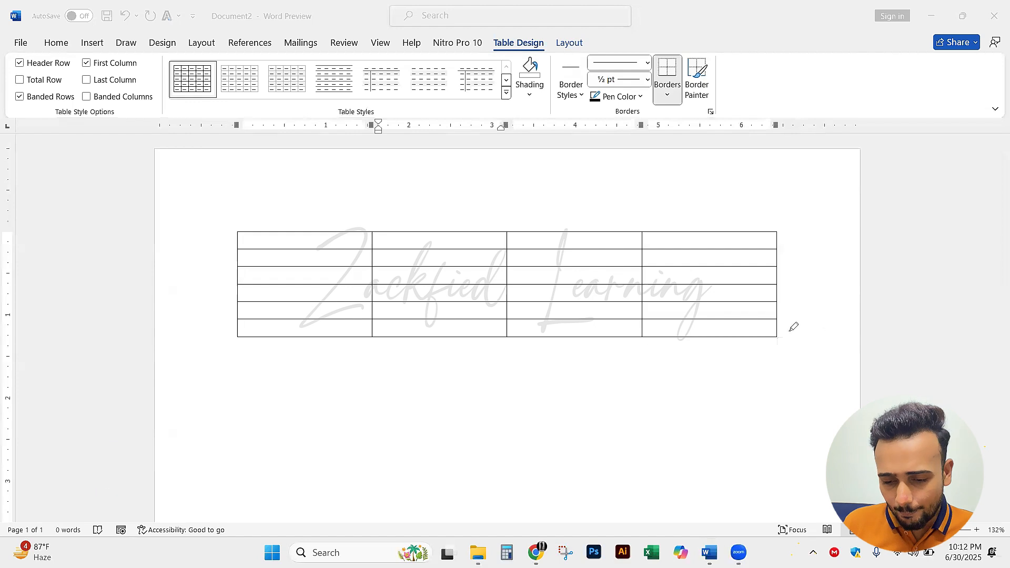
{"action": "mouse_move", "coordinate": [793, 318]}
{"action": "left_mouse_down"}
{"action": "mouse_move", "coordinate": [767, 331]}
{"action": "mouse_move", "coordinate": [793, 351]}
{"action": "mouse_move", "coordinate": [795, 321]}
{"action": "left_mouse_up"}
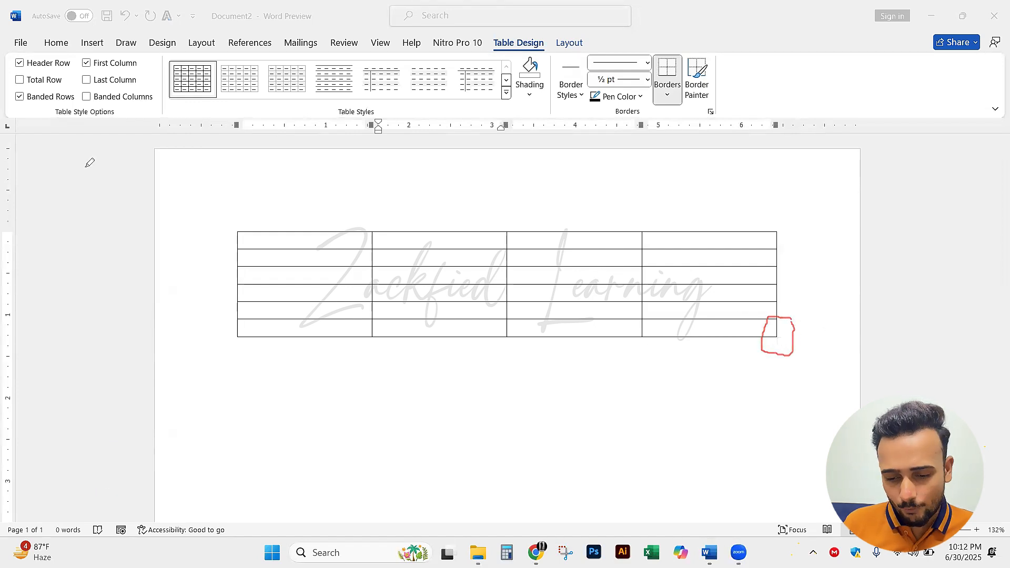
{"action": "key", "text": "Escape"}
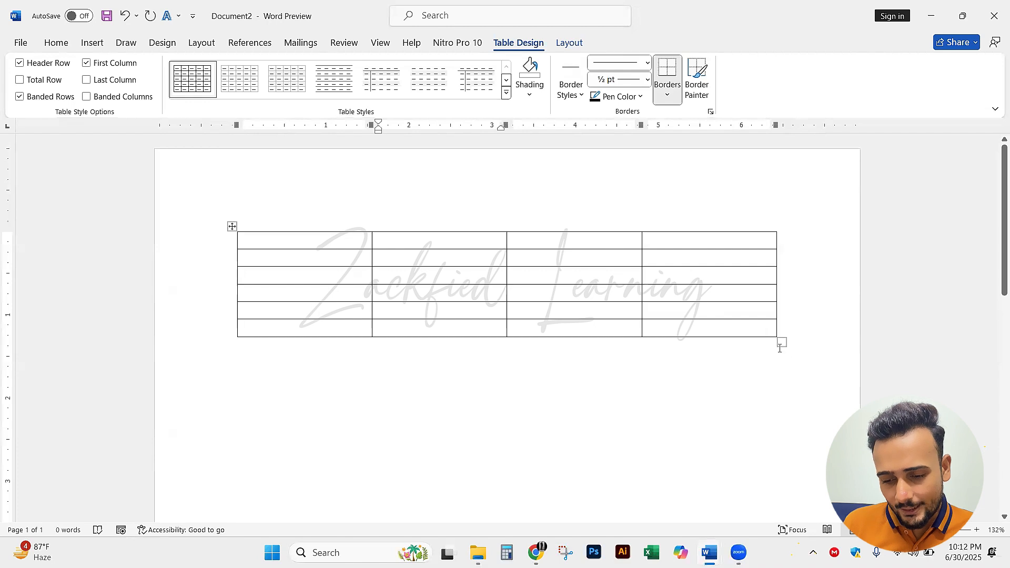
{"action": "key", "text": "ctrl+2"}
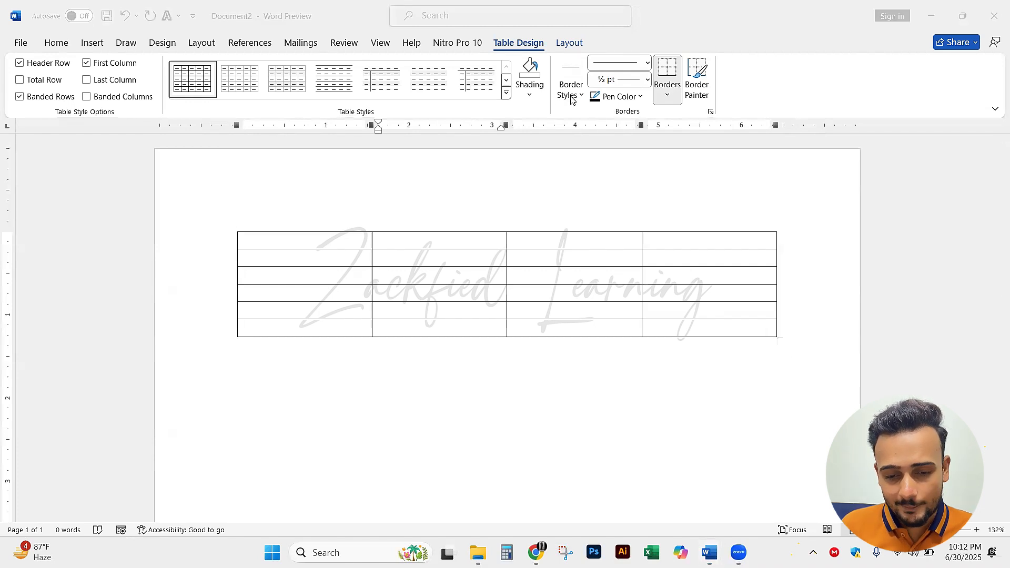
{"action": "key", "text": "Escape"}
Stretch the whole table downward so all six rows are about twice as tall
{"action": "left_click_drag", "start_coordinate": [783, 343], "coordinate": [779, 465]}
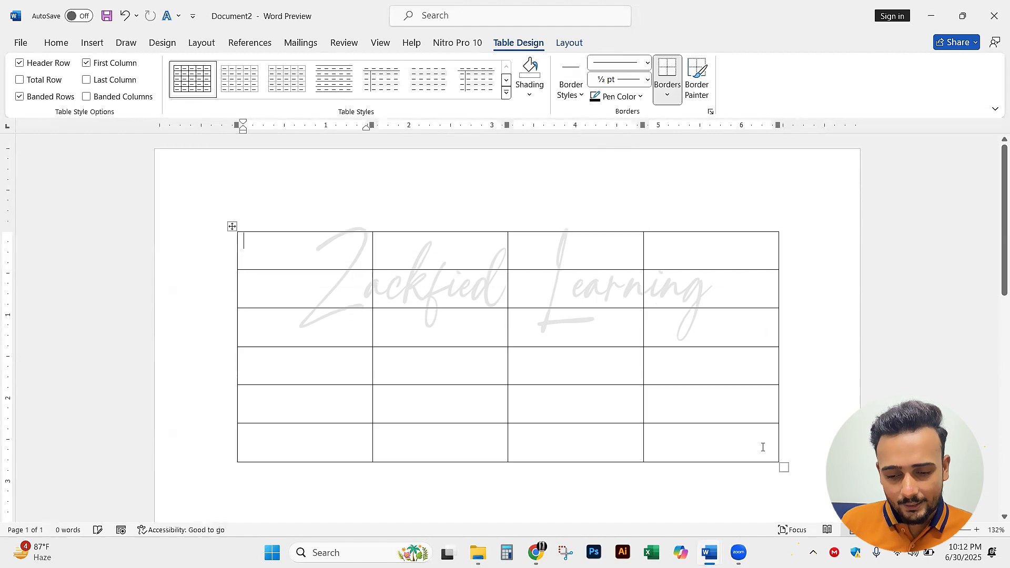
{"action": "left_click", "coordinate": [695, 371]}
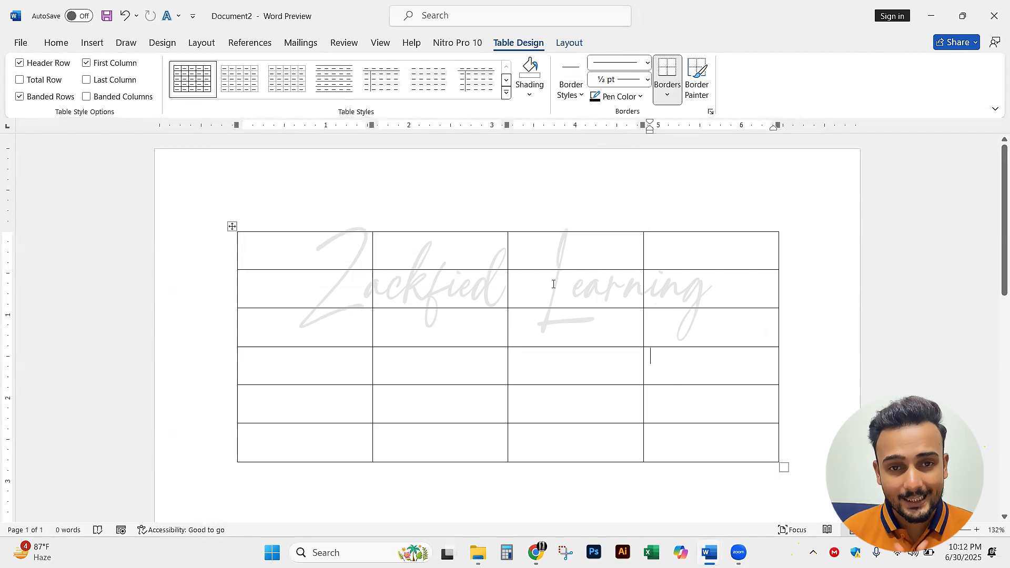
Check the first label in the reference form and enter "Date of Birth" in the new table's first cell
{"action": "key", "text": "alt+Tab"}
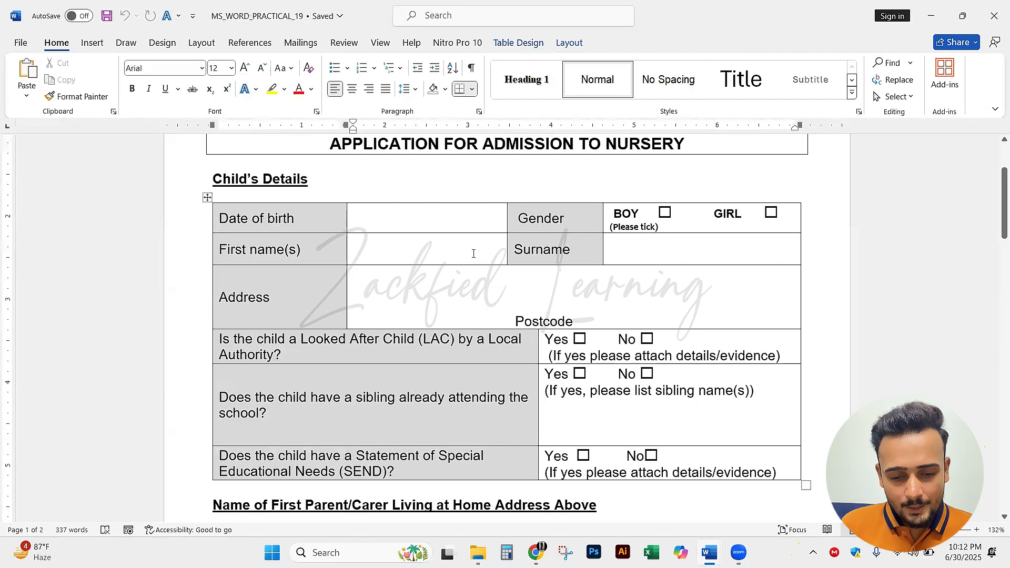
{"action": "left_click", "coordinate": [321, 230]}
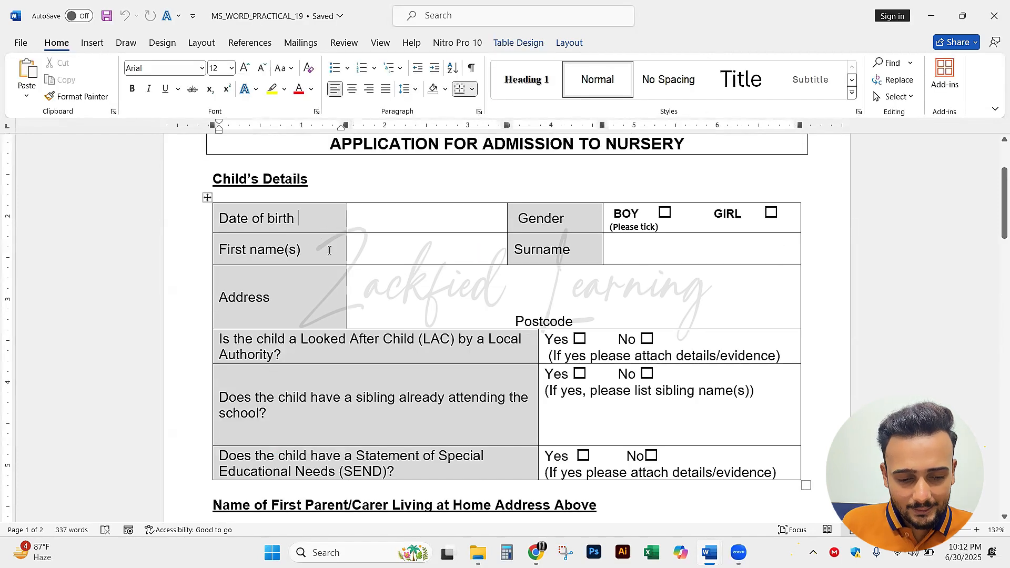
{"action": "key", "text": "alt+Tab"}
{"action": "left_click", "coordinate": [306, 251]}
{"action": "type", "text": "dite"}
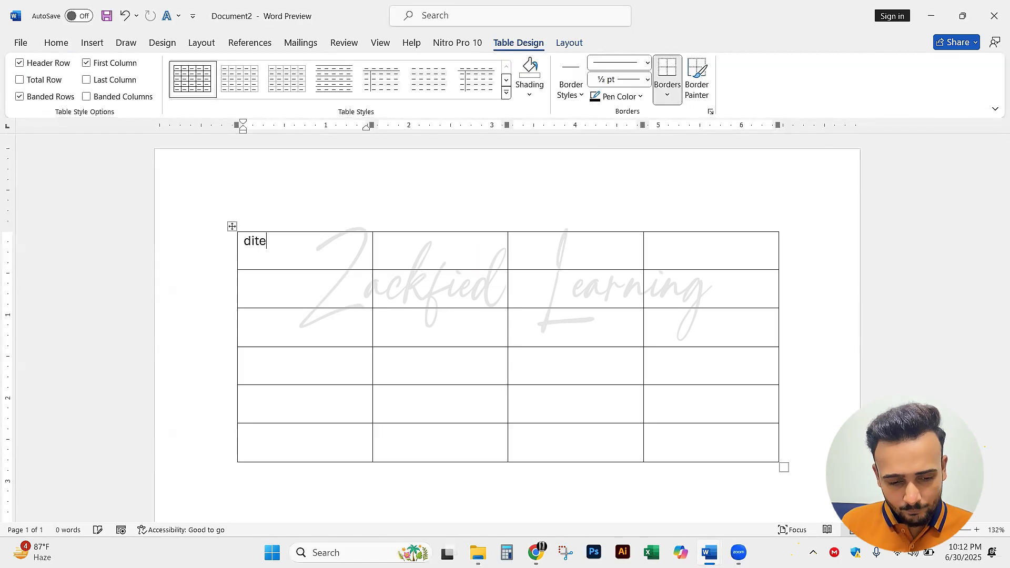
{"action": "key", "text": "BackSpace"}
{"action": "key", "text": "BackSpace"}
{"action": "type", "text": "of Birth"}
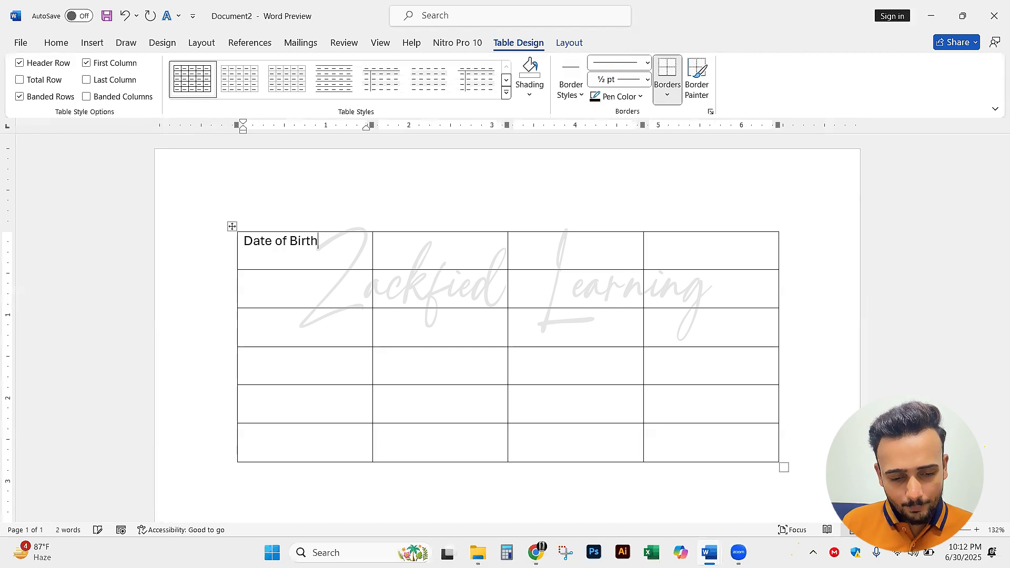
Check the form's first row and enter "Gender" in the third cell of the new table's first row
{"action": "key", "text": "alt+Tab"}
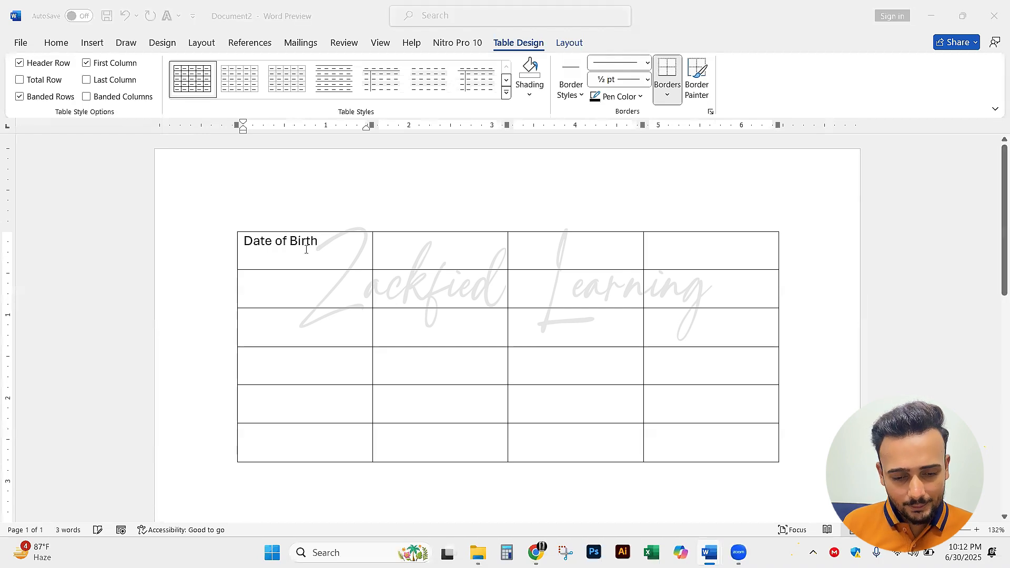
{"action": "key", "text": "alt+Tab"}
{"action": "key", "text": "Tab"}
{"action": "key", "text": "Tab"}
{"action": "type", "text": "gender"}
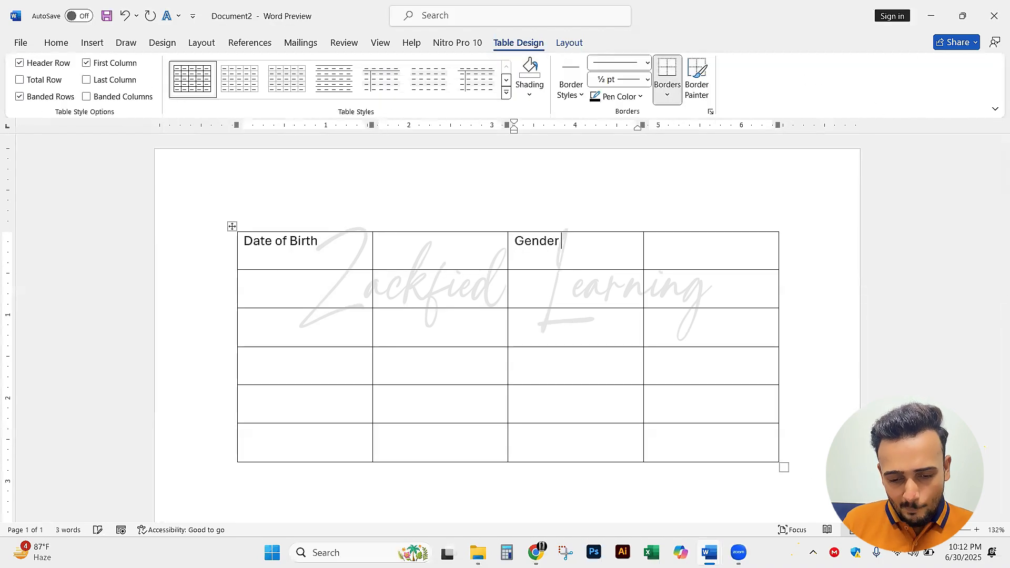
Enter "First name(s)" in the first cell of the second row, checking the wording against the reference form
{"action": "key", "text": "alt+Tab"}
{"action": "key", "text": "alt+Tab"}
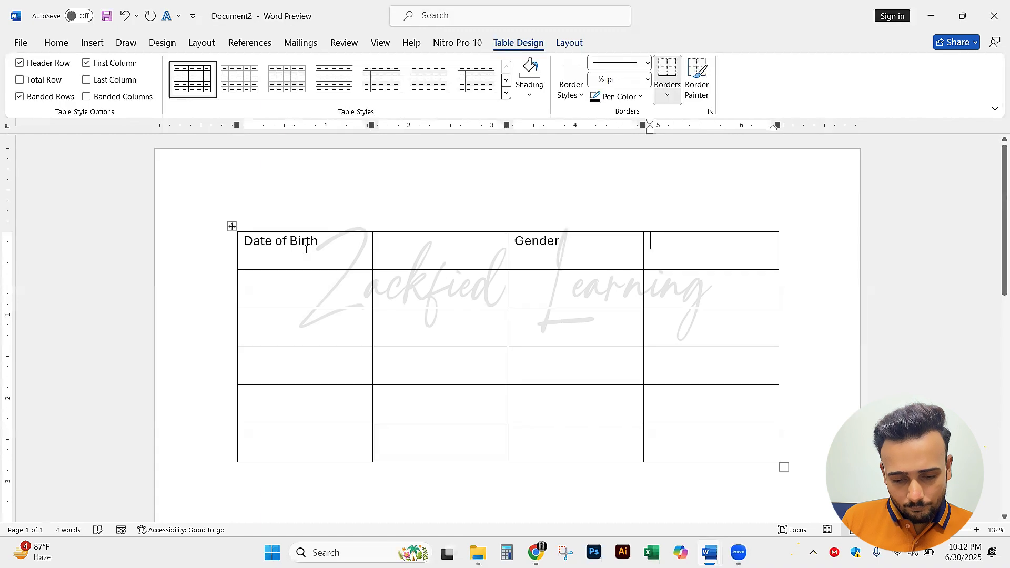
{"action": "key", "text": "Tab"}
{"action": "type", "text": "First"}
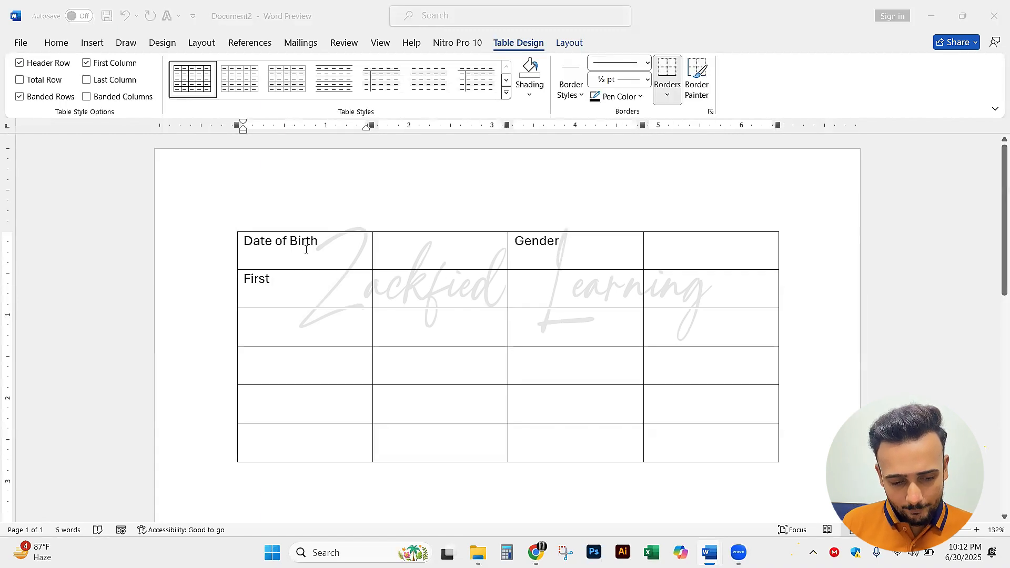
{"action": "key", "text": "alt+Tab"}
{"action": "key", "text": "alt+Tab"}
{"action": "type", "text": "n"}
{"action": "key", "text": "BackSpace"}
{"action": "key", "text": "BackSpace"}
{"action": "type", "text": "nae"}
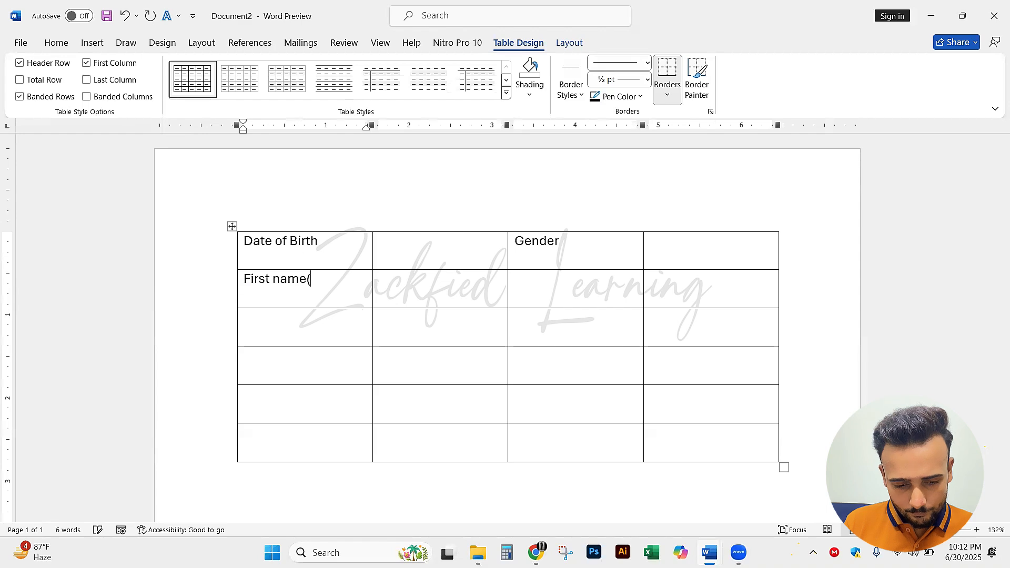
{"action": "key", "text": "alt+Tab"}
{"action": "key", "text": "alt+Tab"}
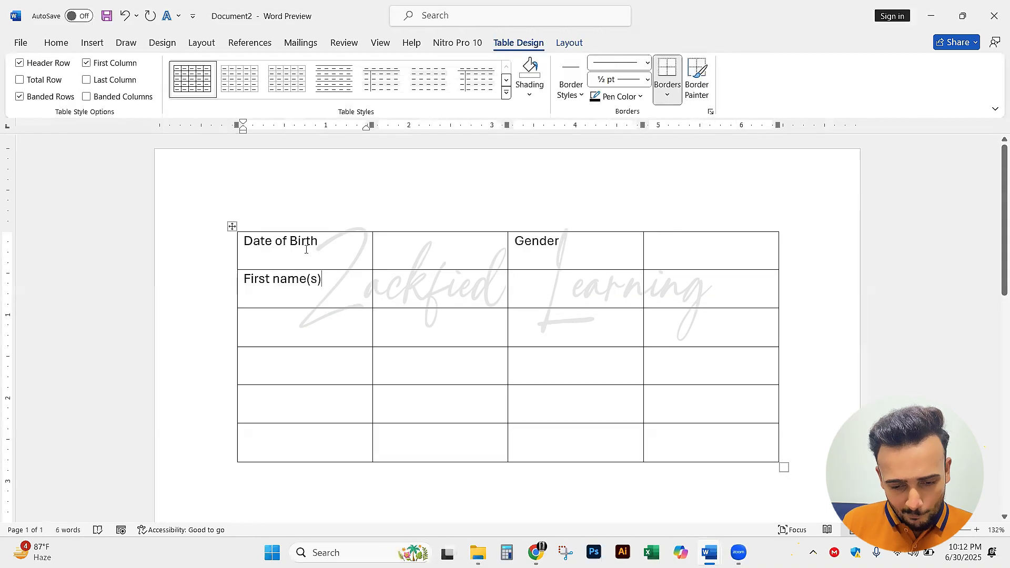
Enter "Surname" in the third cell of the second row
{"action": "key", "text": "Tab"}
{"action": "key", "text": "Tab"}
{"action": "type", "text": "surname"}
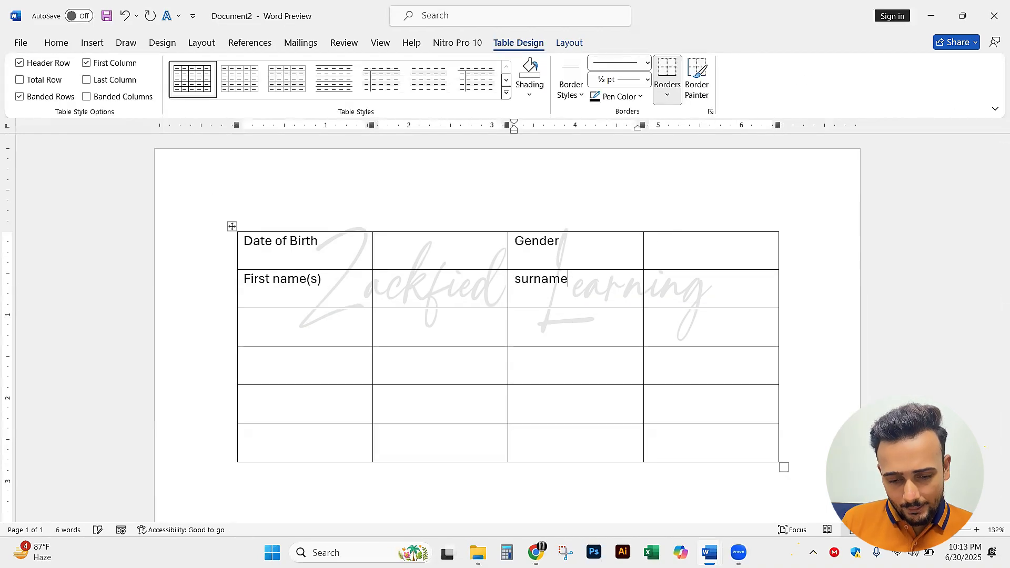
Check the reference form and enter "Address" in the first cell of the third row
{"action": "key", "text": "alt+Tab"}
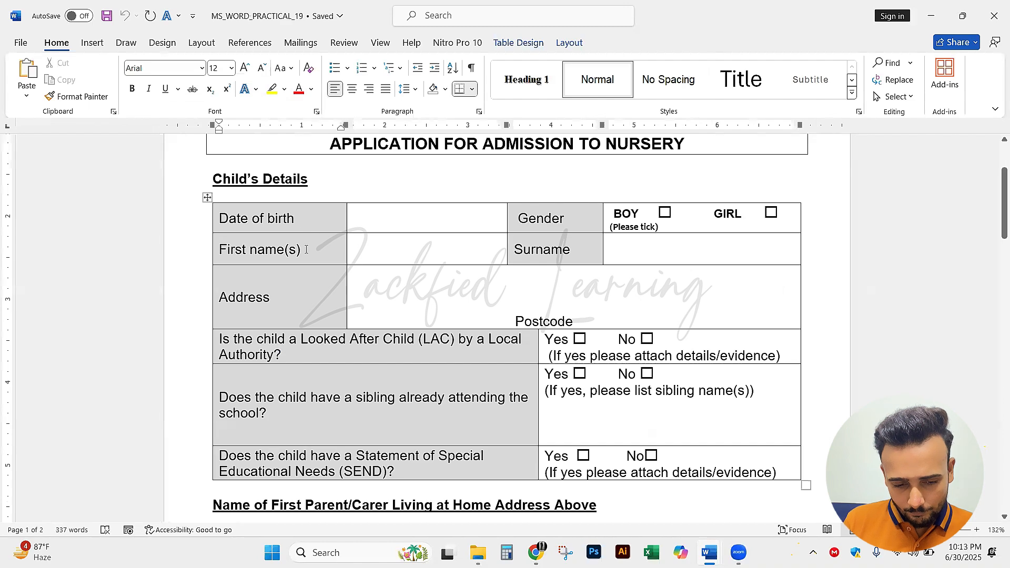
{"action": "key", "text": "alt+Tab"}
{"action": "key", "text": "Tab"}
{"action": "key", "text": "Tab"}
{"action": "type", "text": "addre"}
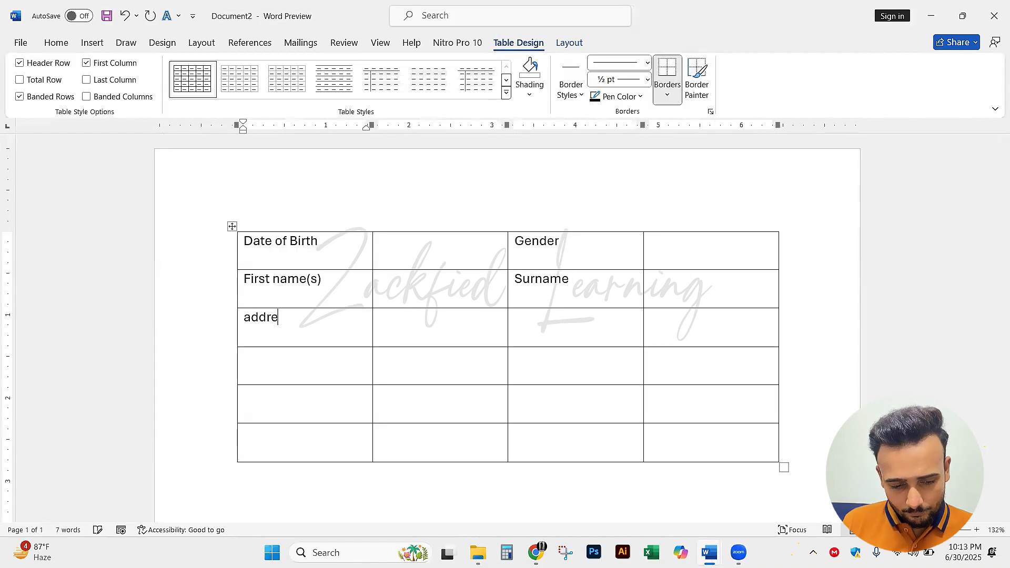
{"action": "type", "text": "ss"}
{"action": "key", "text": "Tab"}
Start the Looked After Child question in the fourth row's first cell with "Is the child", following the reference form
{"action": "key", "text": "alt+Tab"}
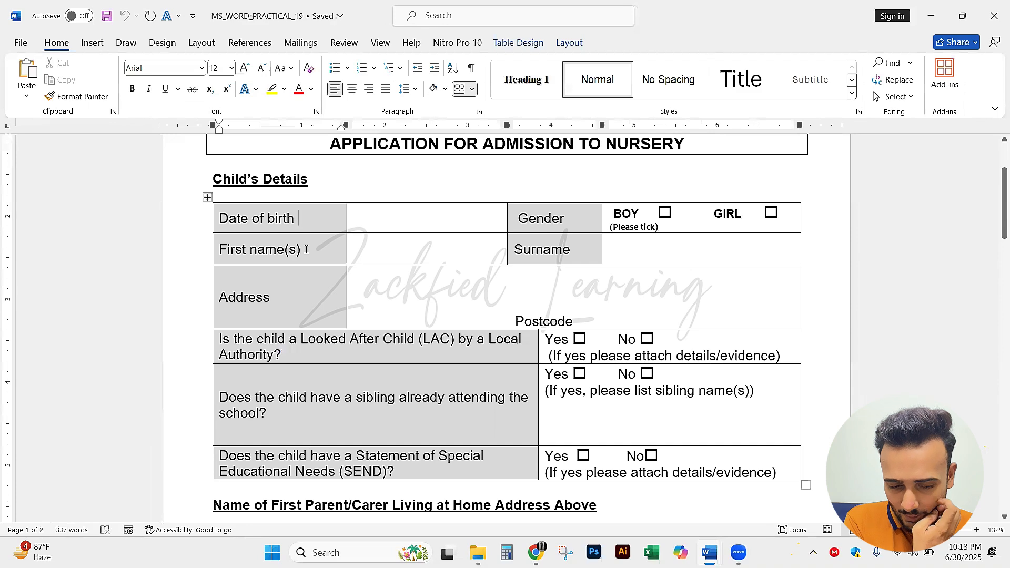
{"action": "key", "text": "alt+Tab"}
{"action": "key", "text": "Tab"}
{"action": "key", "text": "Tab"}
{"action": "key", "text": "Tab"}
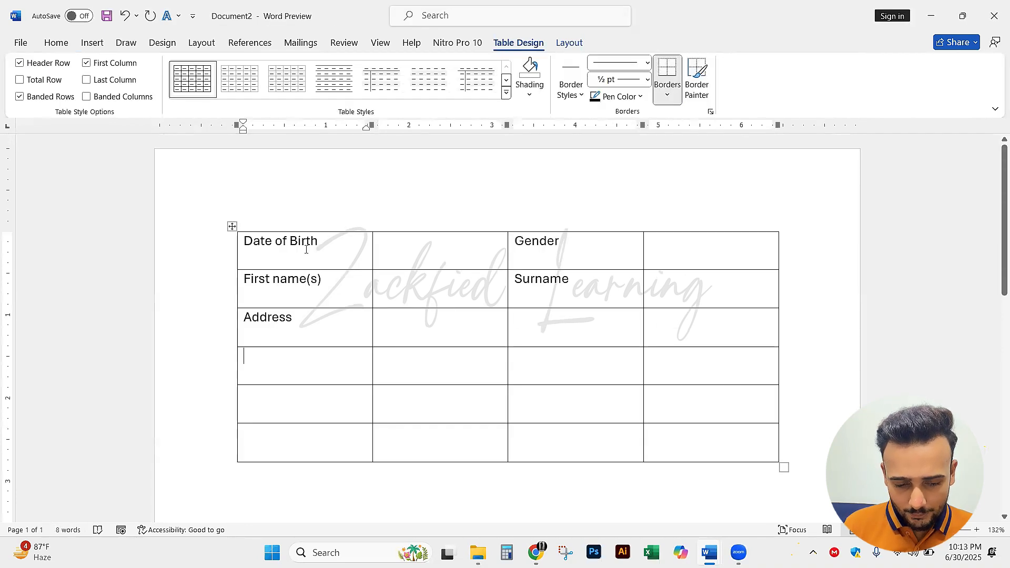
{"action": "key", "text": "alt+Tab"}
{"action": "key", "text": "alt+Tab"}
{"action": "type", "text": "Is the c"}
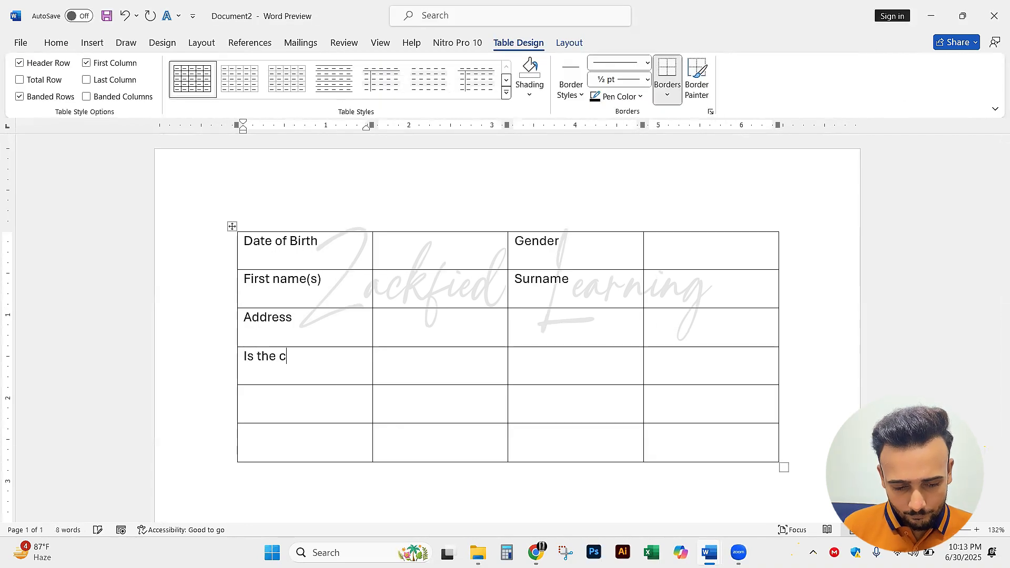
{"action": "type", "text": "hild"}
{"action": "key", "text": "alt+Tab"}
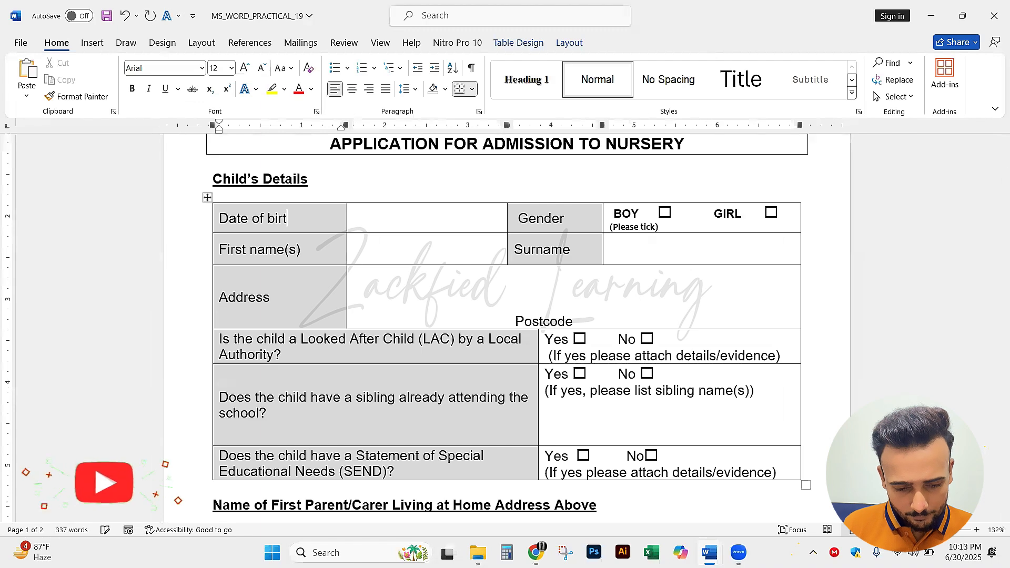
Continue the fourth-row question with "a Looked After child", checking the wording against the reference form
{"action": "key", "text": "alt+Tab"}
{"action": "key", "text": "BackSpace"}
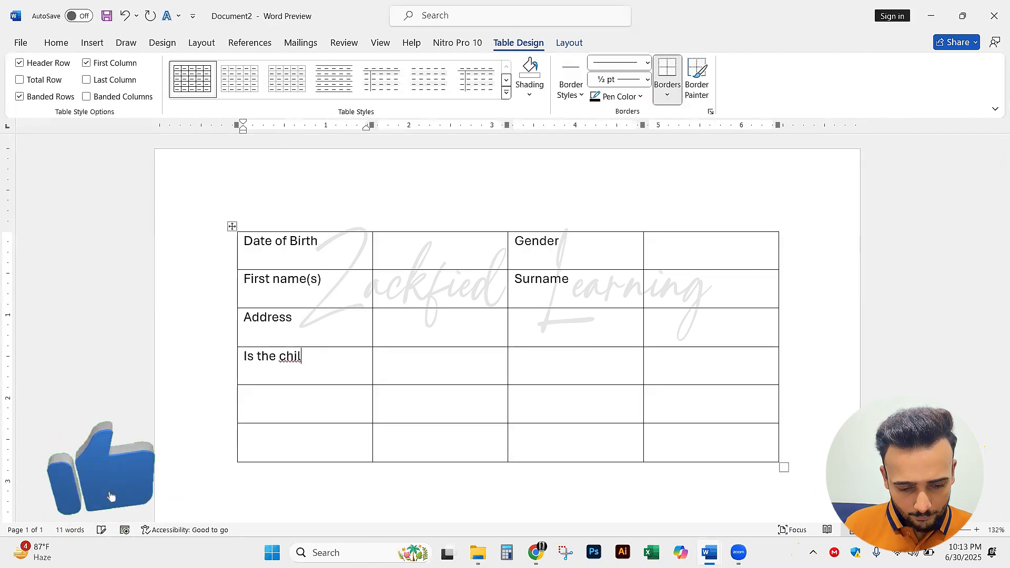
{"action": "type", "text": "d"}
{"action": "key", "text": "alt+Tab"}
{"action": "key", "text": "alt+Tab"}
{"action": "type", "text": "a "}
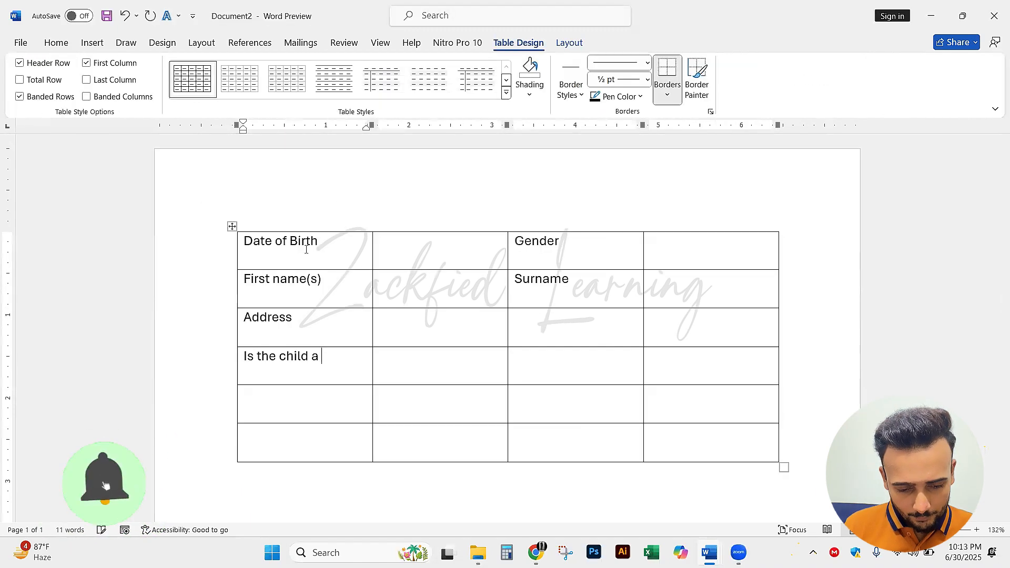
{"action": "type", "text": "Lookerd"}
{"action": "key", "text": "BackSpace"}
{"action": "key", "text": "BackSpace"}
{"action": "key", "text": "BackSpace"}
{"action": "type", "text": "ed"}
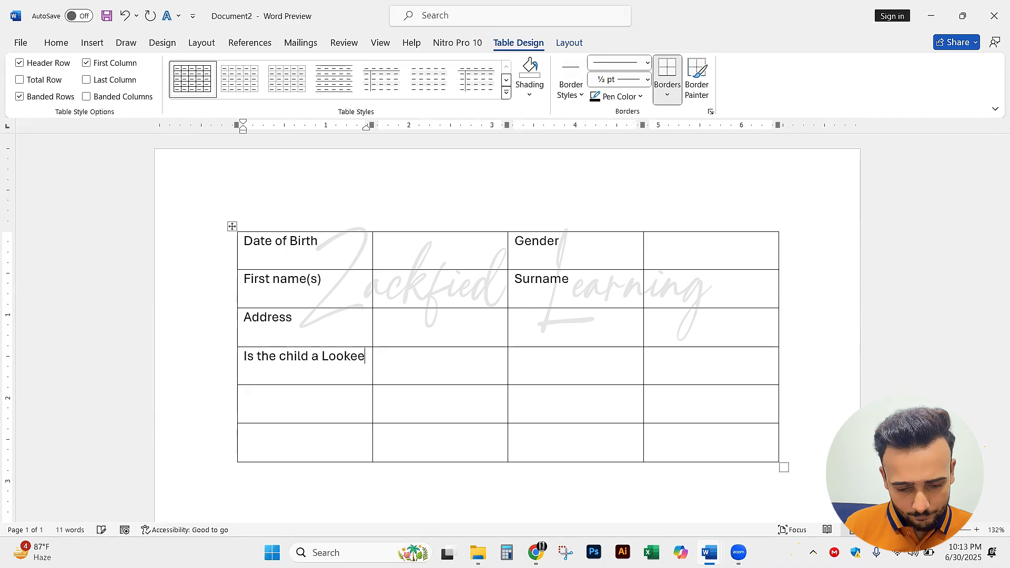
{"action": "key", "text": "alt+Tab"}
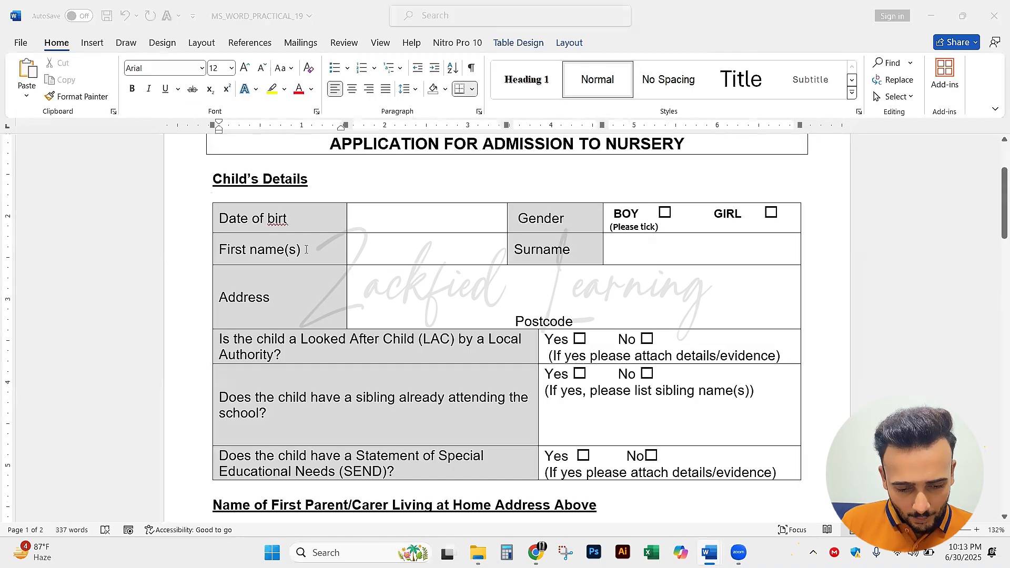
{"action": "key", "text": "alt+Tab"}
{"action": "type", "text": "After "}
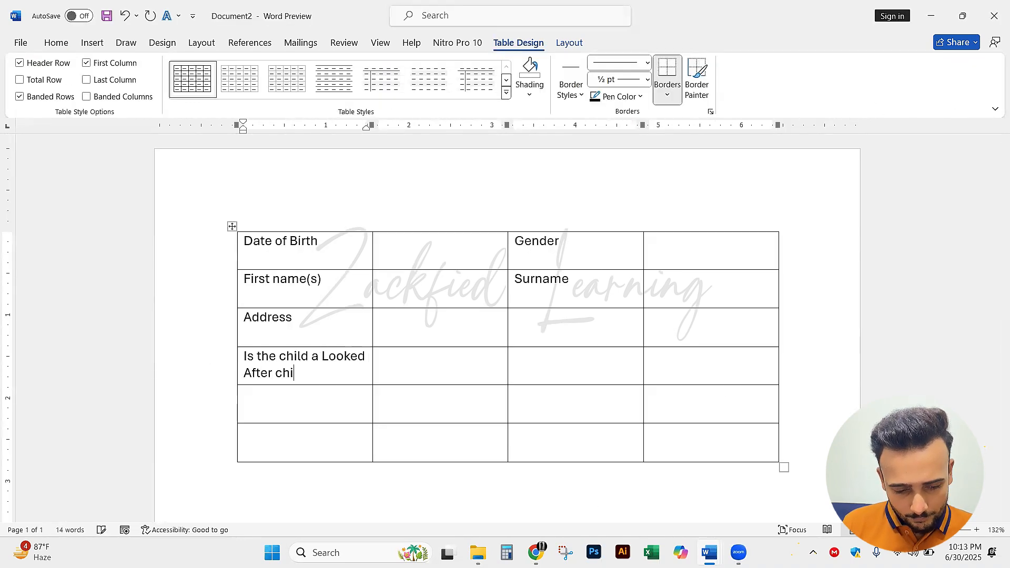
{"action": "type", "text": "child"}
Extend the Looked After Child question with "(LAC) by a Local", following the reference form
{"action": "key", "text": "alt+Tab"}
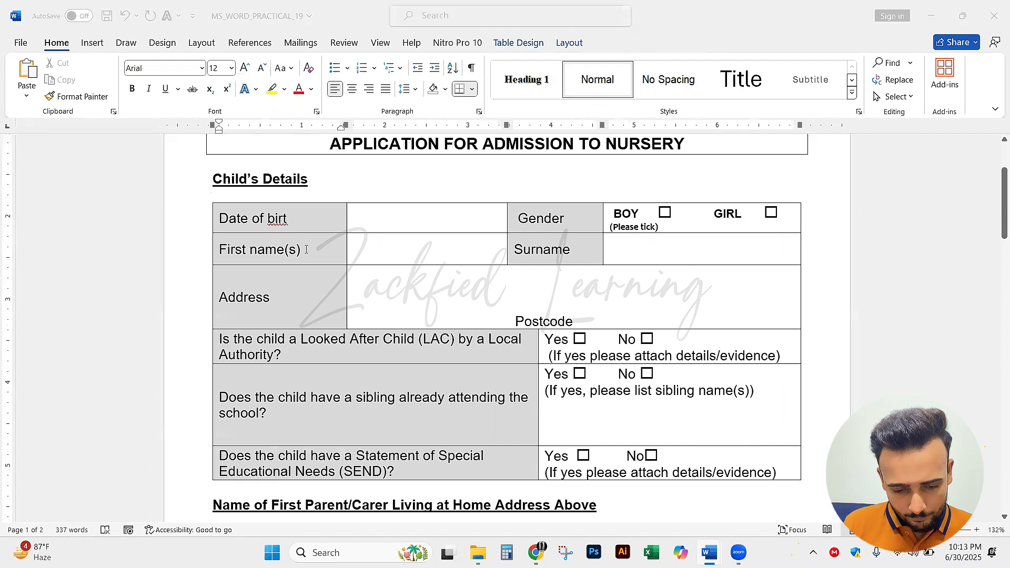
{"action": "key", "text": "alt+Tab"}
{"action": "type", "text": "(L"}
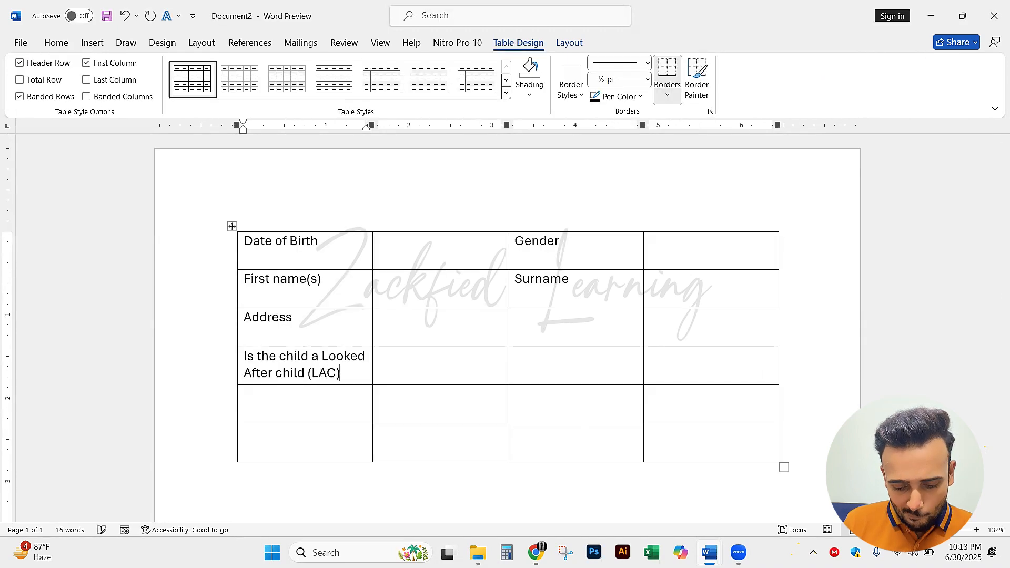
{"action": "key", "text": "alt+Tab"}
{"action": "key", "text": "alt+Tab"}
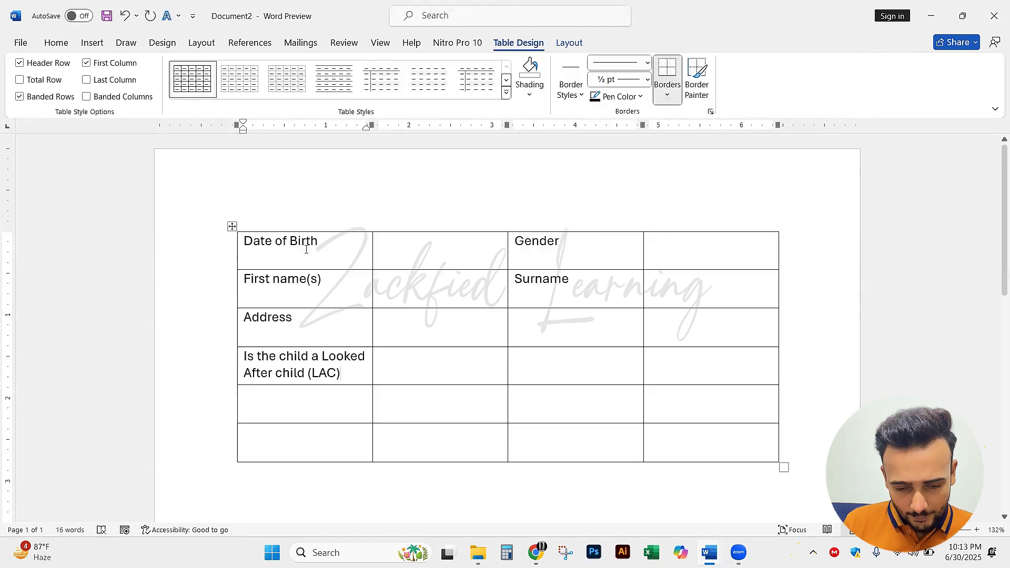
{"action": "type", "text": "by"}
{"action": "key", "text": "alt+Tab"}
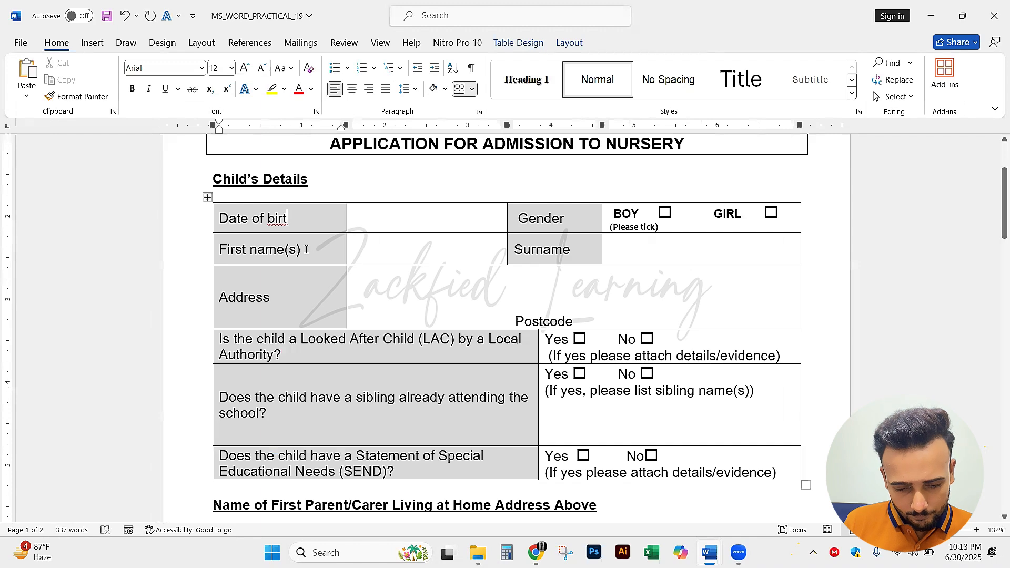
{"action": "key", "text": "alt+Tab"}
{"action": "type", "text": "a"}
{"action": "key", "text": "alt+Tab"}
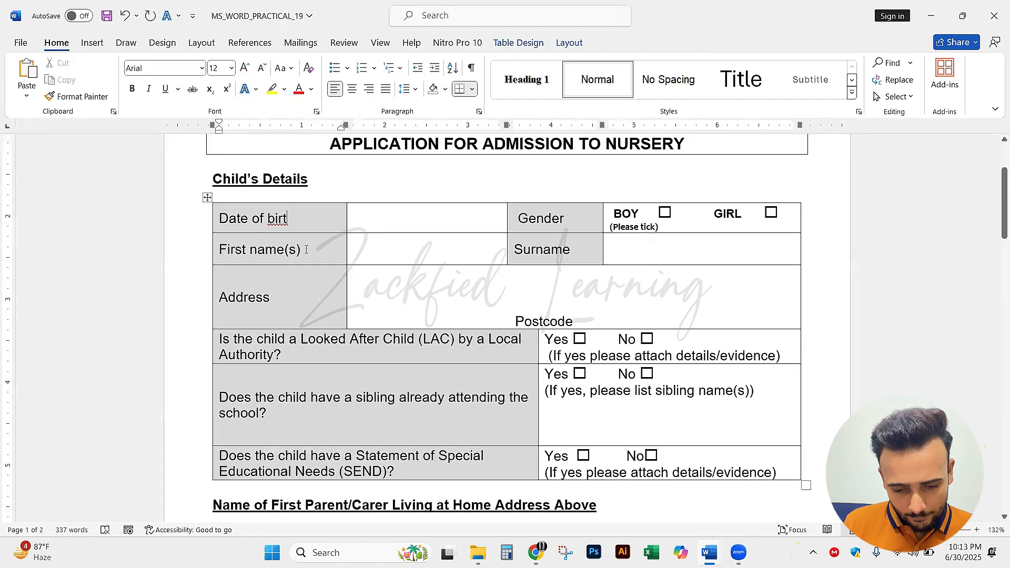
Finish the Looked After Child question with "Authority?", checking the ending against the reference form
{"action": "key", "text": "alt+Tab"}
{"action": "type", "text": "Local"}
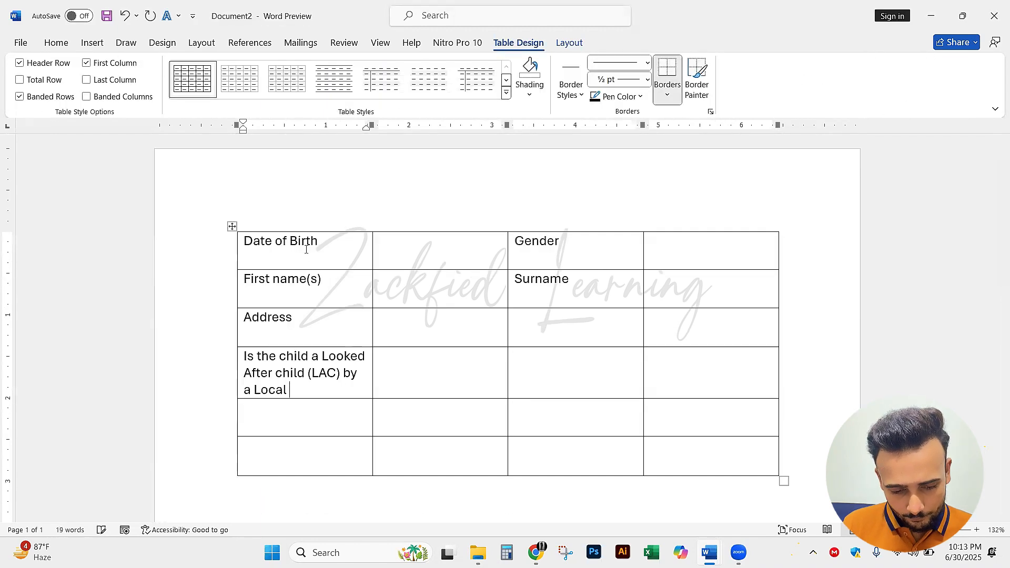
{"action": "key", "text": "alt+Tab"}
{"action": "key", "text": "alt+Tab"}
{"action": "type", "text": "A"}
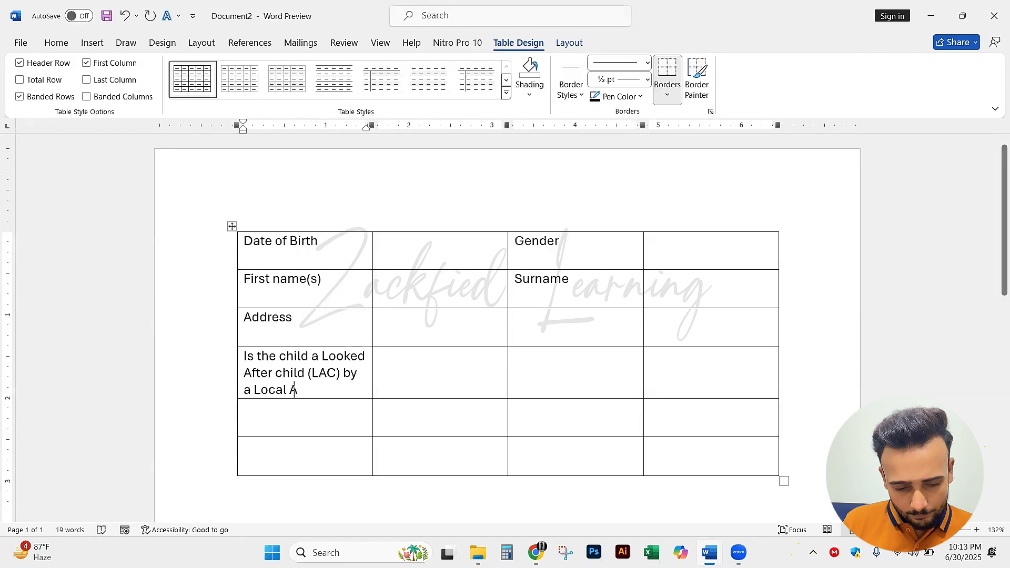
{"action": "type", "text": "uthority"}
{"action": "key", "text": "alt+Tab"}
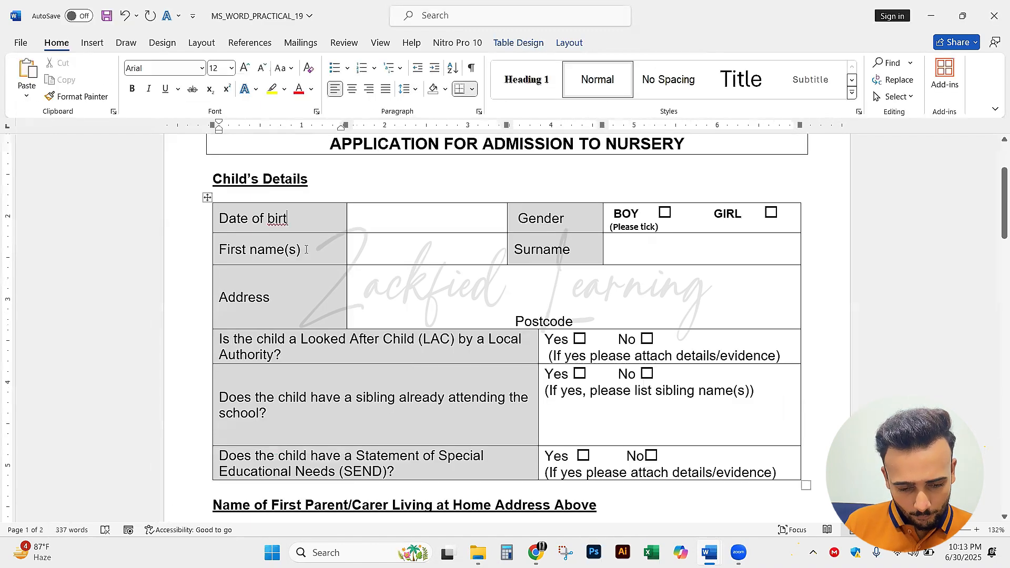
{"action": "key", "text": "alt+Tab"}
{"action": "type", "text": "?"}
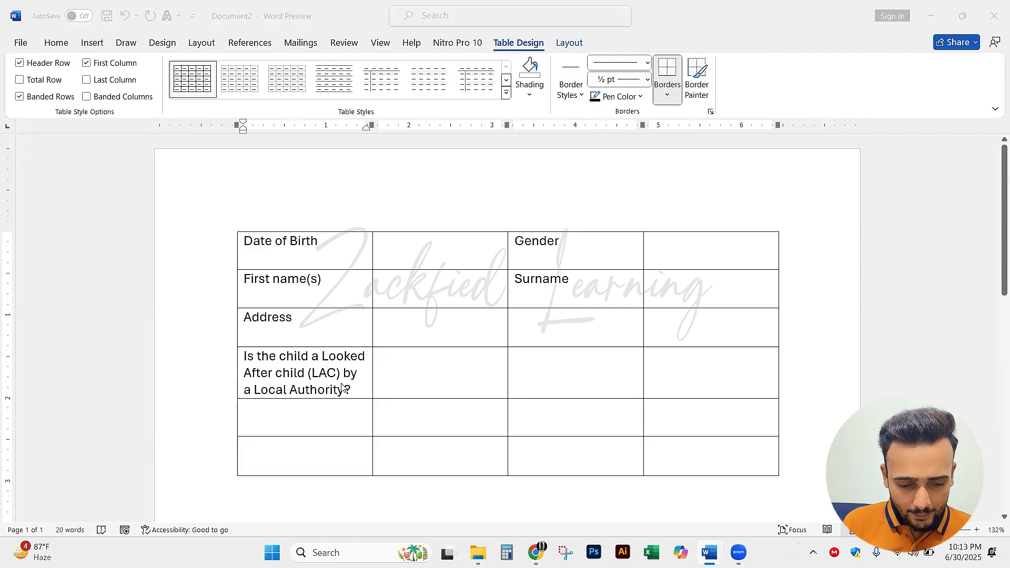
{"action": "key", "text": "alt+Tab"}
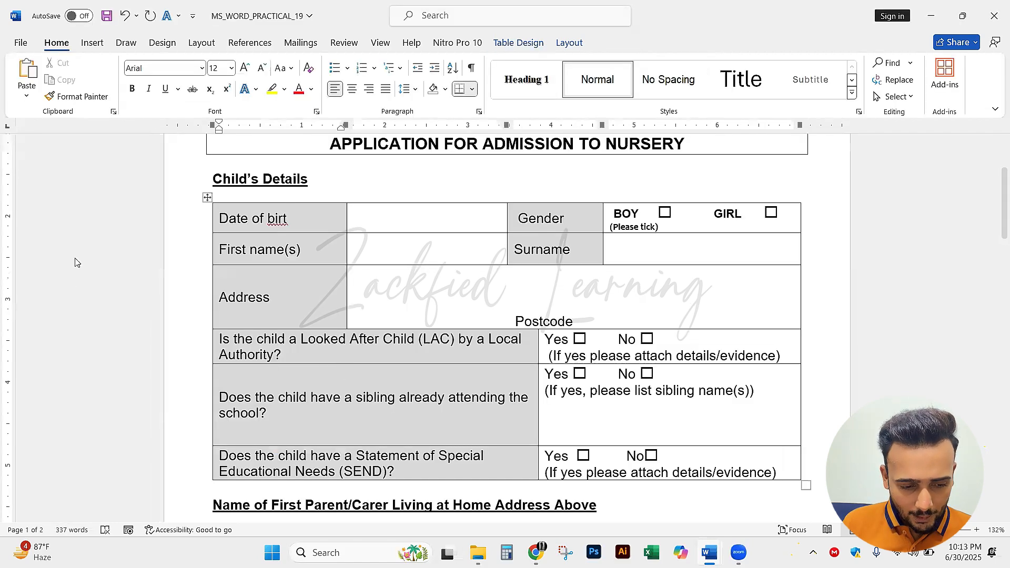
{"action": "key", "text": "alt+Tab"}
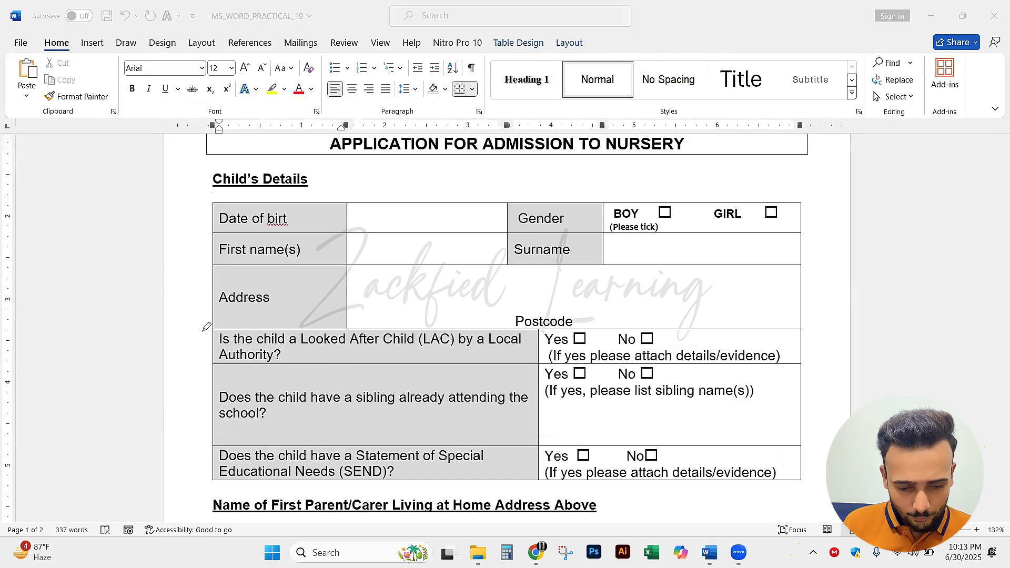
{"action": "mouse_move", "coordinate": [206, 327]}
{"action": "left_mouse_down"}
{"action": "mouse_move", "coordinate": [416, 324]}
{"action": "mouse_move", "coordinate": [556, 356]}
{"action": "mouse_move", "coordinate": [216, 356]}
{"action": "mouse_move", "coordinate": [210, 332]}
{"action": "left_mouse_up"}
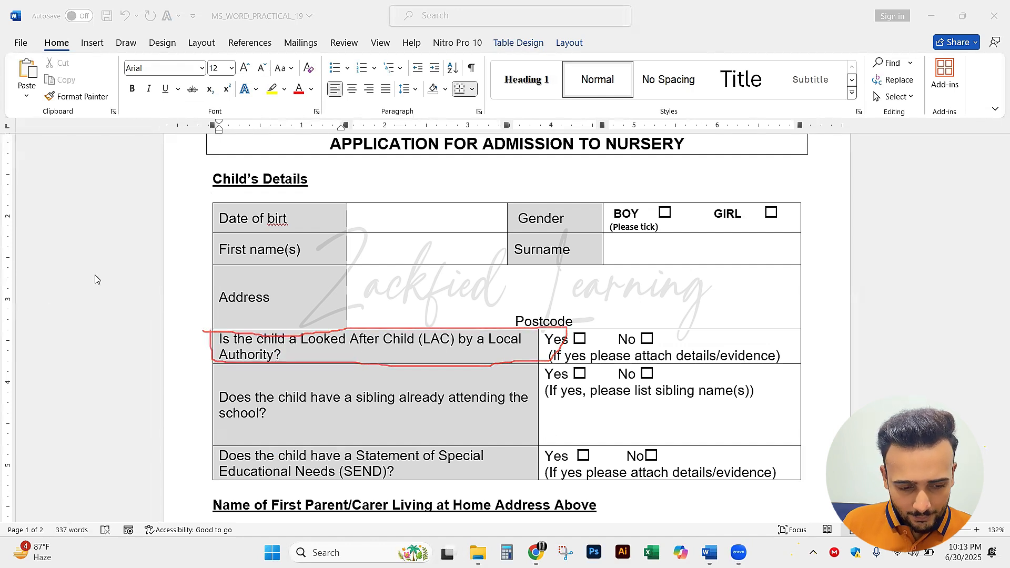
{"action": "mouse_move", "coordinate": [206, 325]}
{"action": "left_mouse_down"}
{"action": "mouse_move", "coordinate": [541, 378]}
{"action": "mouse_move", "coordinate": [540, 366]}
{"action": "left_mouse_up"}
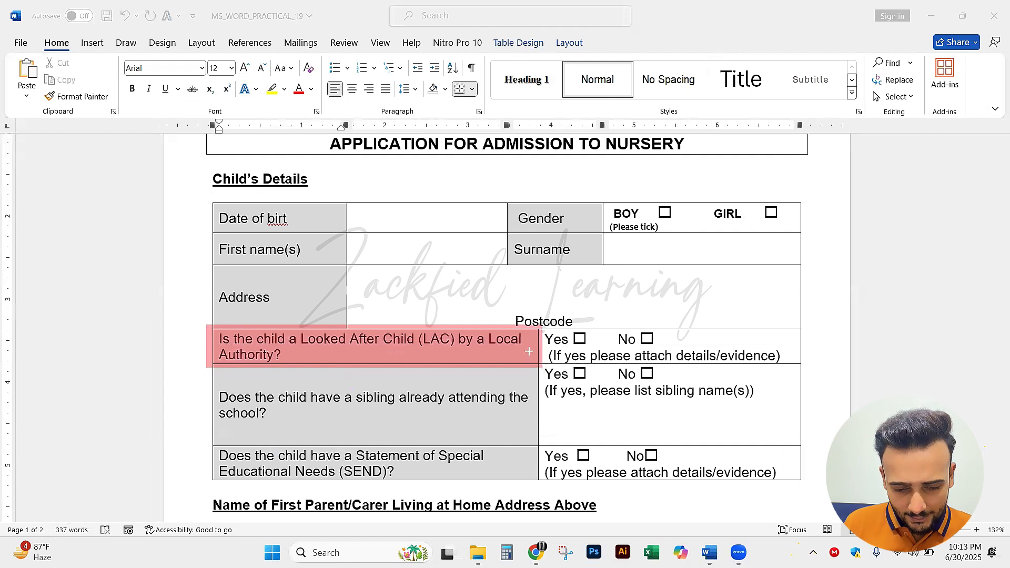
{"action": "left_click_drag", "start_coordinate": [193, 339], "coordinate": [542, 339]}
{"action": "key", "text": "ctrl+z"}
{"action": "key", "text": "ctrl+z"}
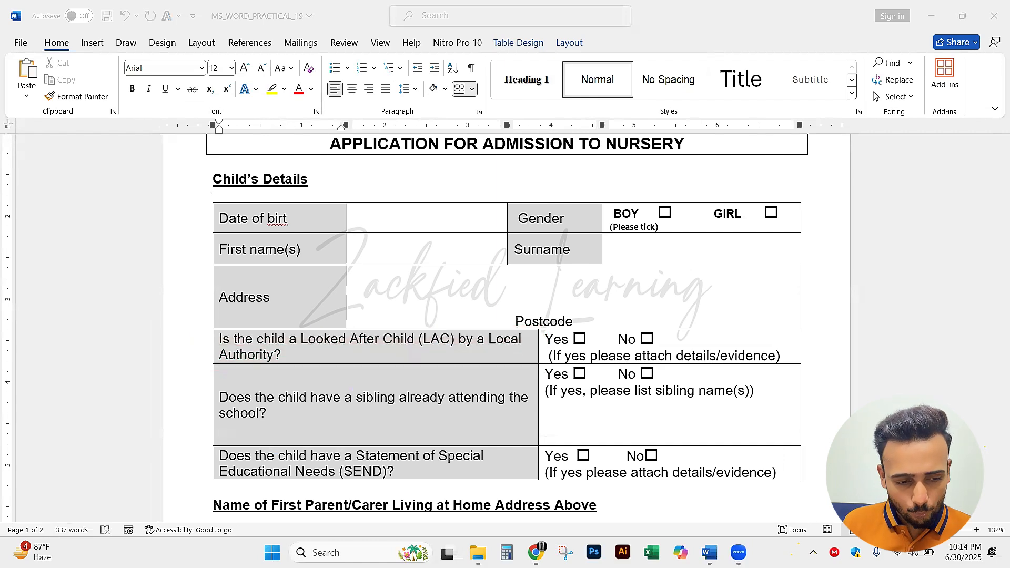
Return to the new document and merge the first two cells of the fourth row, holding the Looked After Child question
{"action": "key", "text": "alt+Tab"}
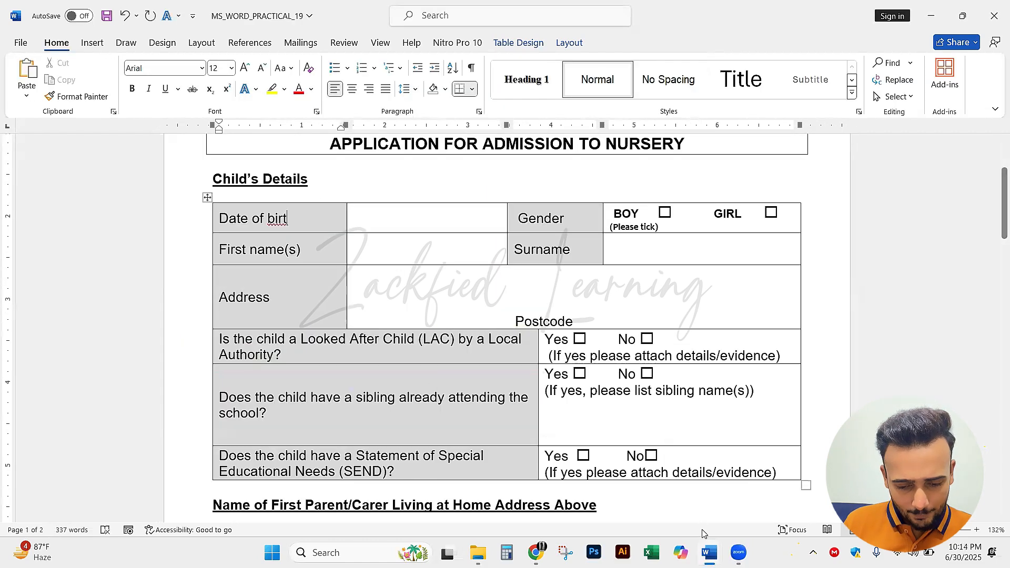
{"action": "left_click", "coordinate": [709, 552]}
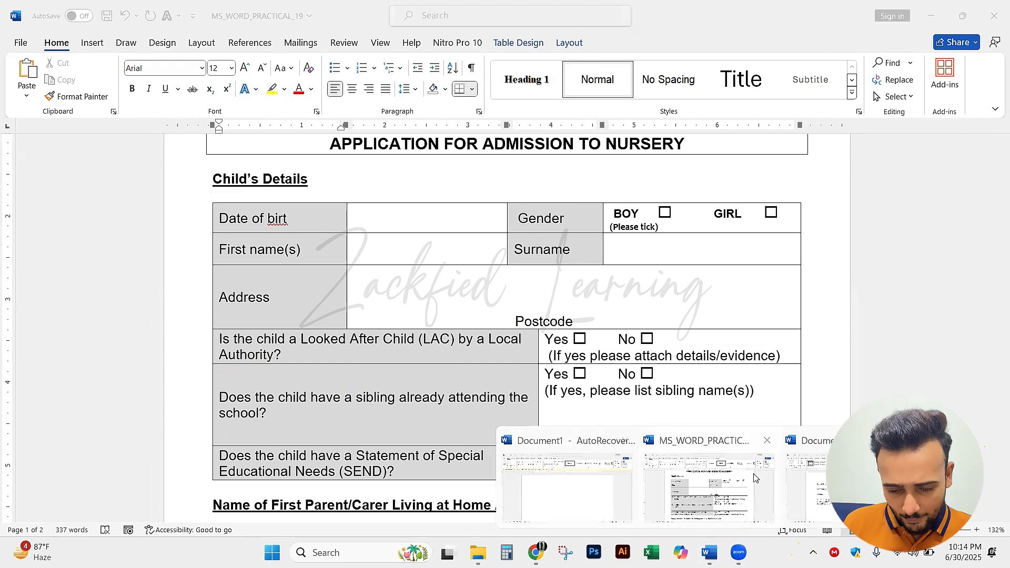
{"action": "left_click", "coordinate": [848, 487]}
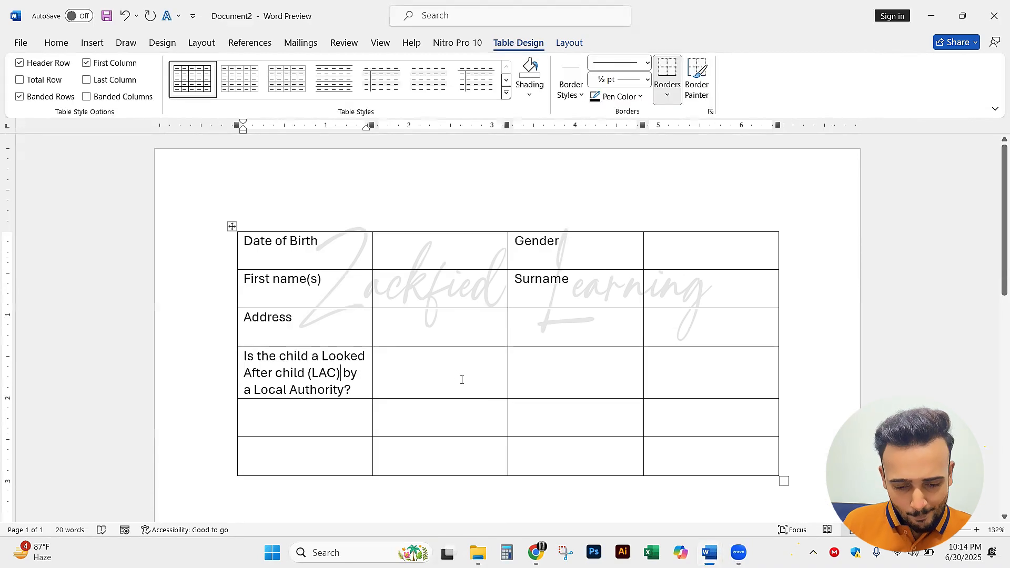
{"action": "left_click_drag", "start_coordinate": [462, 380], "coordinate": [383, 367]}
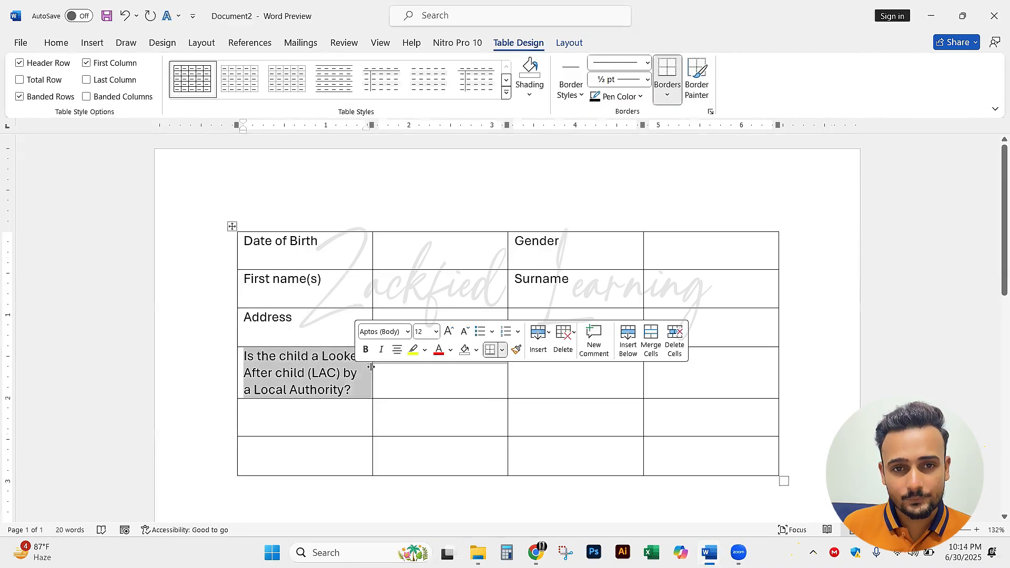
{"action": "right_click", "coordinate": [400, 376]}
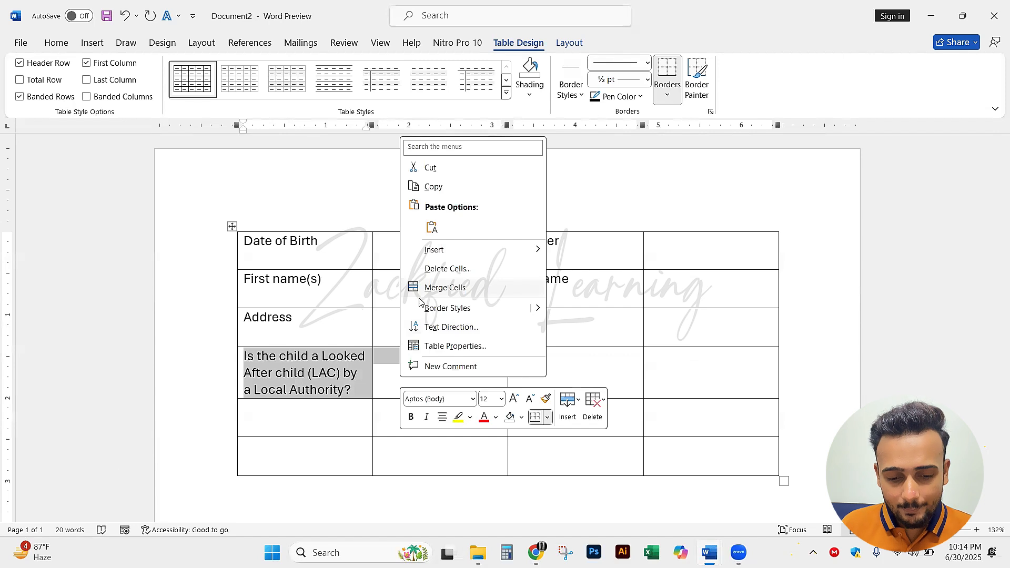
{"action": "left_click", "coordinate": [451, 289]}
{"action": "left_click", "coordinate": [366, 375]}
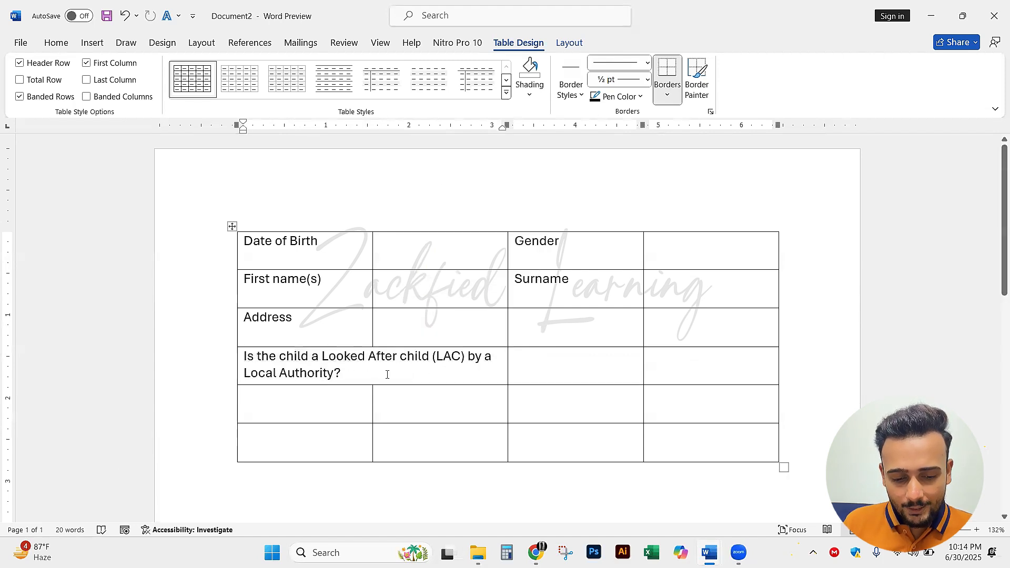
{"action": "left_click_drag", "start_coordinate": [388, 374], "coordinate": [243, 356]}
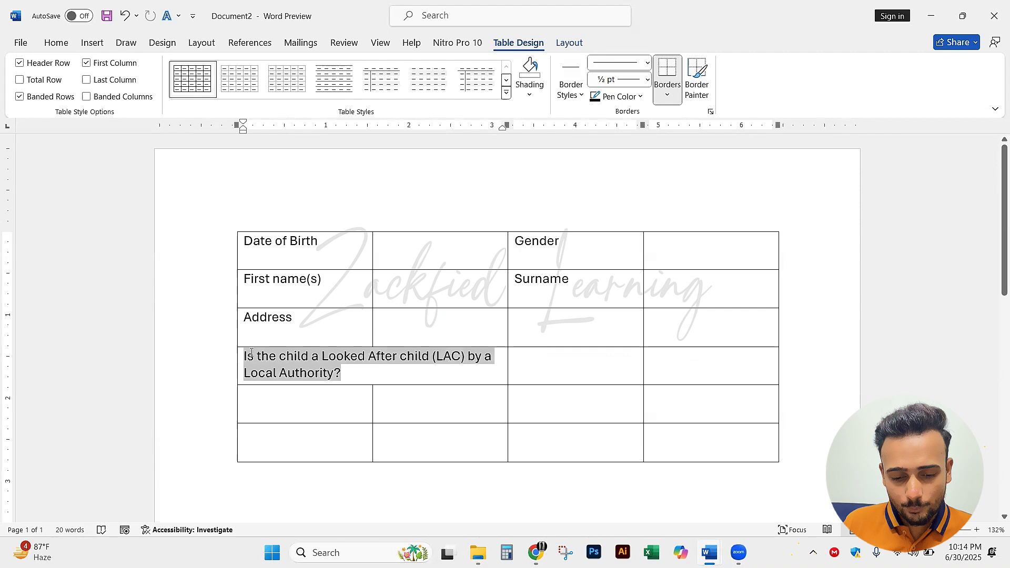
{"action": "left_click", "coordinate": [439, 373]}
{"action": "left_click_drag", "start_coordinate": [373, 371], "coordinate": [242, 356]}
{"action": "left_click", "coordinate": [277, 372]}
{"action": "left_click", "coordinate": [387, 378]}
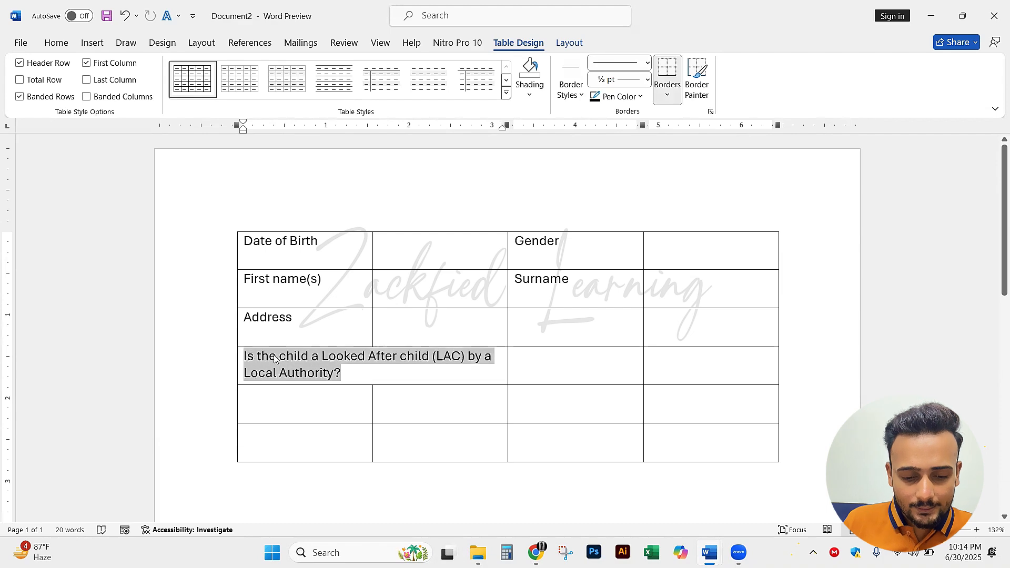
{"action": "left_click", "coordinate": [341, 373]}
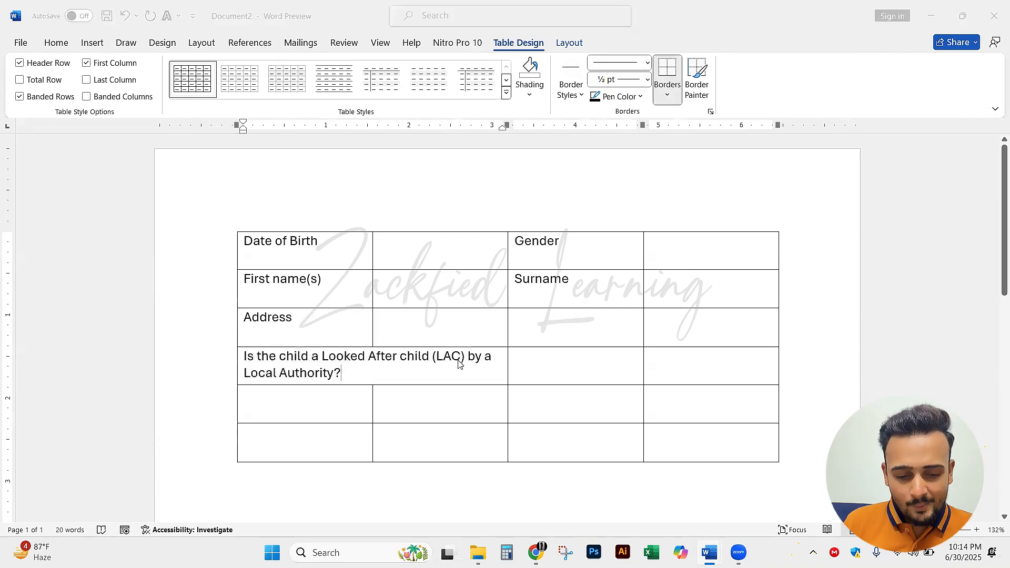
Copy "Does the child have a sibling already attending the school?" from the reference form into the fifth row's first cell
{"action": "key", "text": "alt+Tab"}
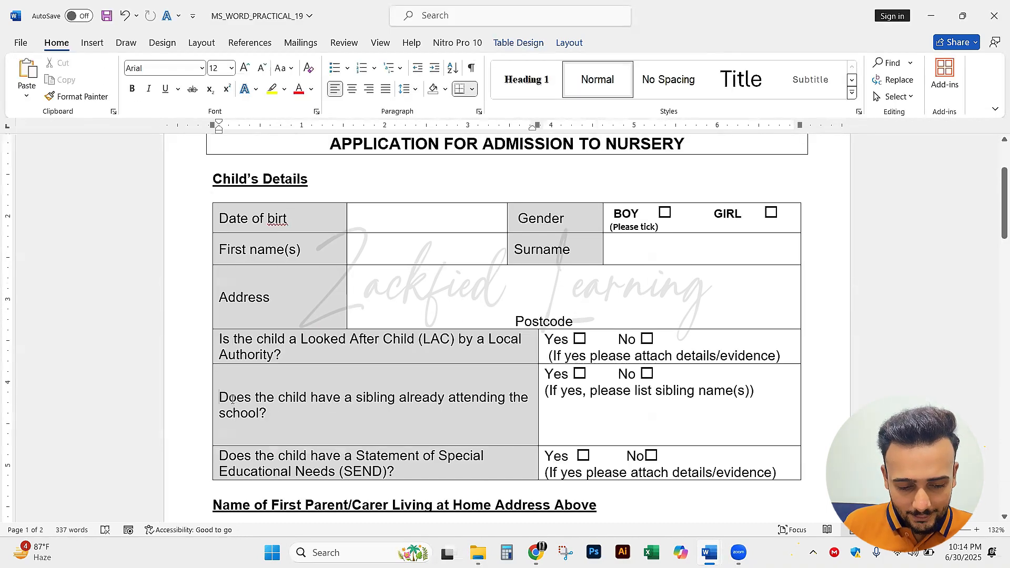
{"action": "left_click_drag", "start_coordinate": [230, 399], "coordinate": [253, 411]}
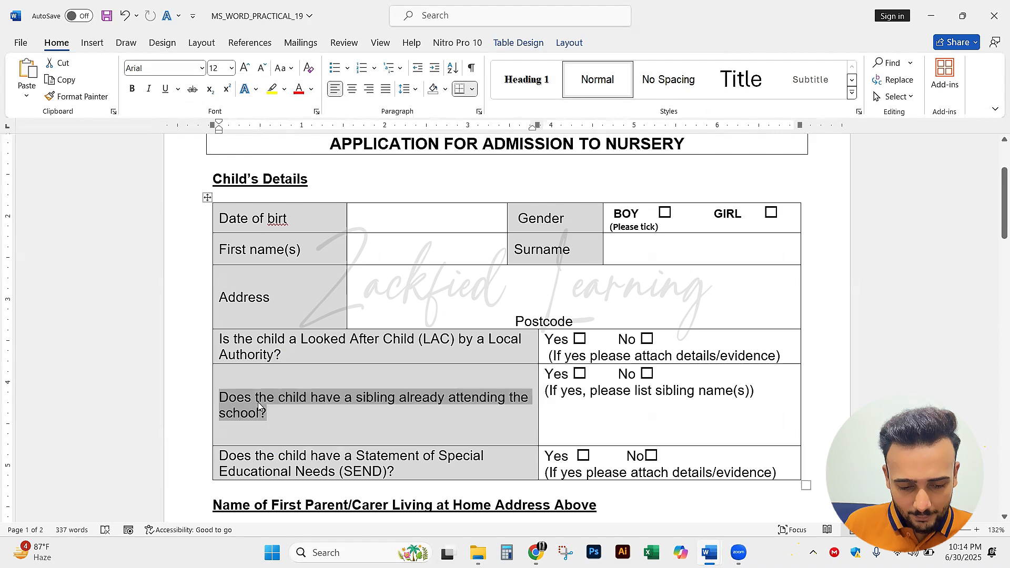
{"action": "right_click", "coordinate": [263, 414]}
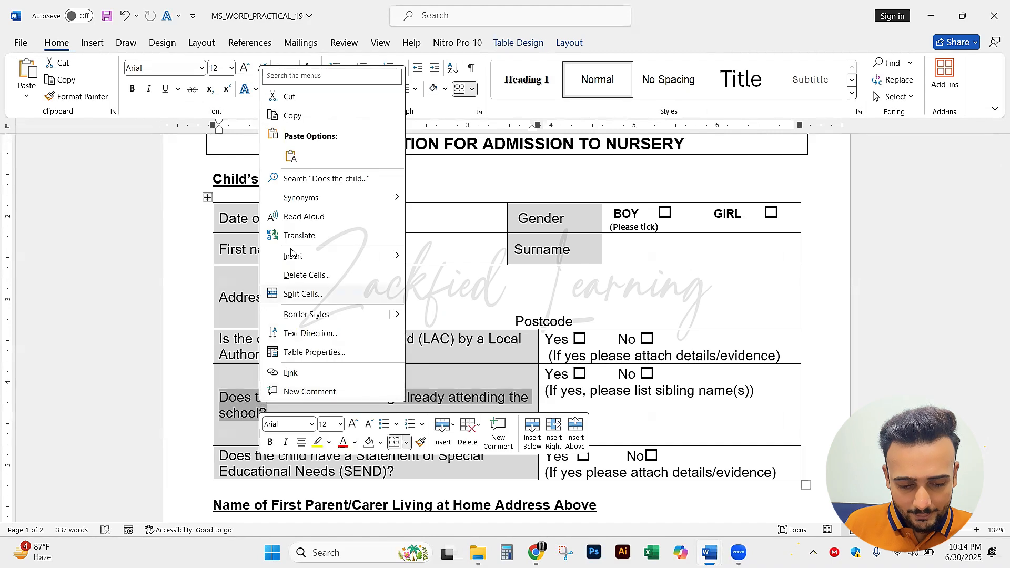
{"action": "left_click", "coordinate": [308, 118]}
{"action": "key", "text": "alt+Tab"}
{"action": "left_click", "coordinate": [301, 412]}
{"action": "right_click", "coordinate": [303, 411]}
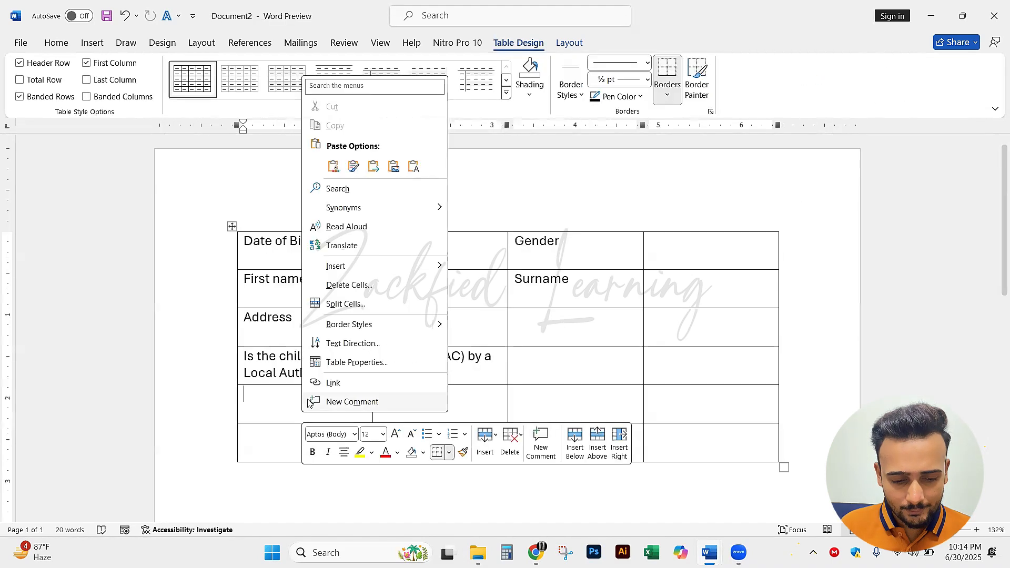
{"action": "left_click", "coordinate": [333, 167]}
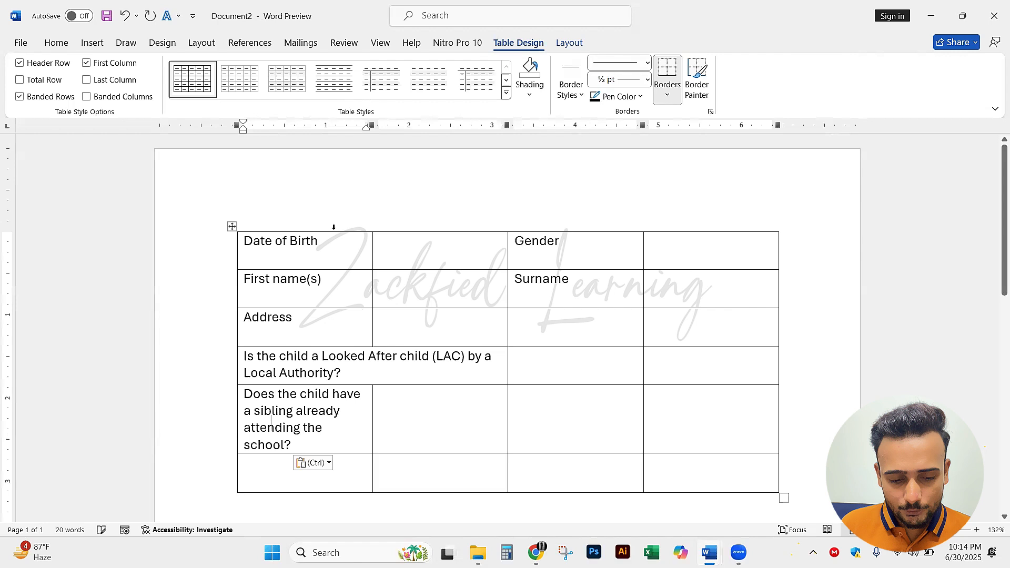
Merge the first two cells of the fifth row, holding the sibling question
{"action": "left_click", "coordinate": [325, 420]}
{"action": "left_click_drag", "start_coordinate": [351, 423], "coordinate": [429, 424]}
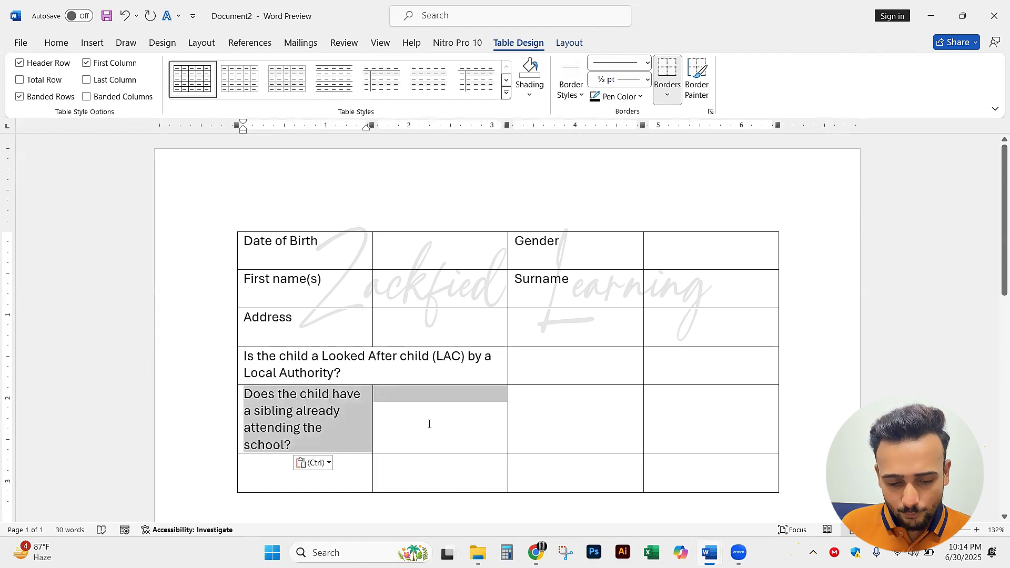
{"action": "right_click", "coordinate": [408, 421]}
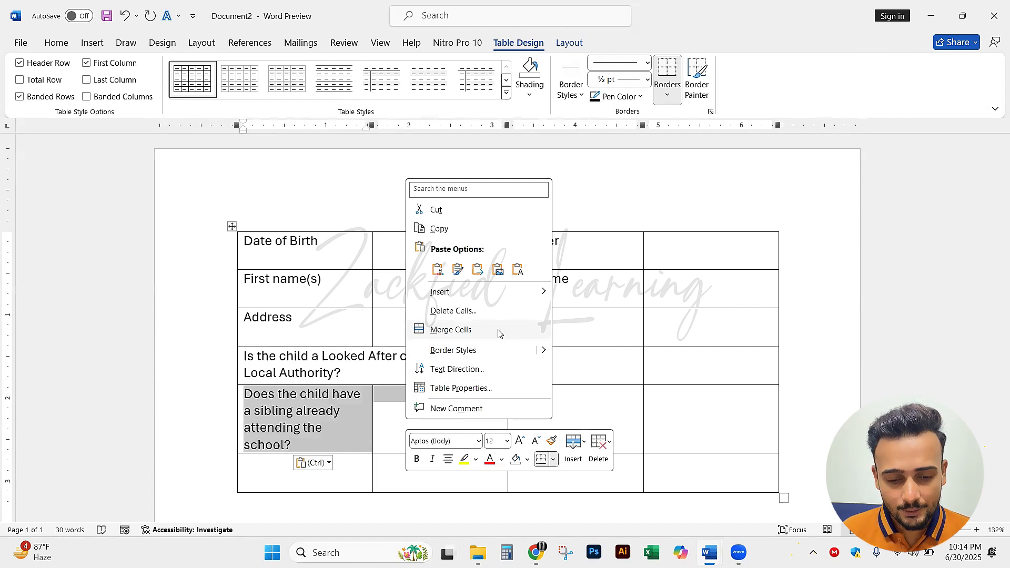
{"action": "left_click", "coordinate": [499, 332]}
{"action": "left_click", "coordinate": [480, 416]}
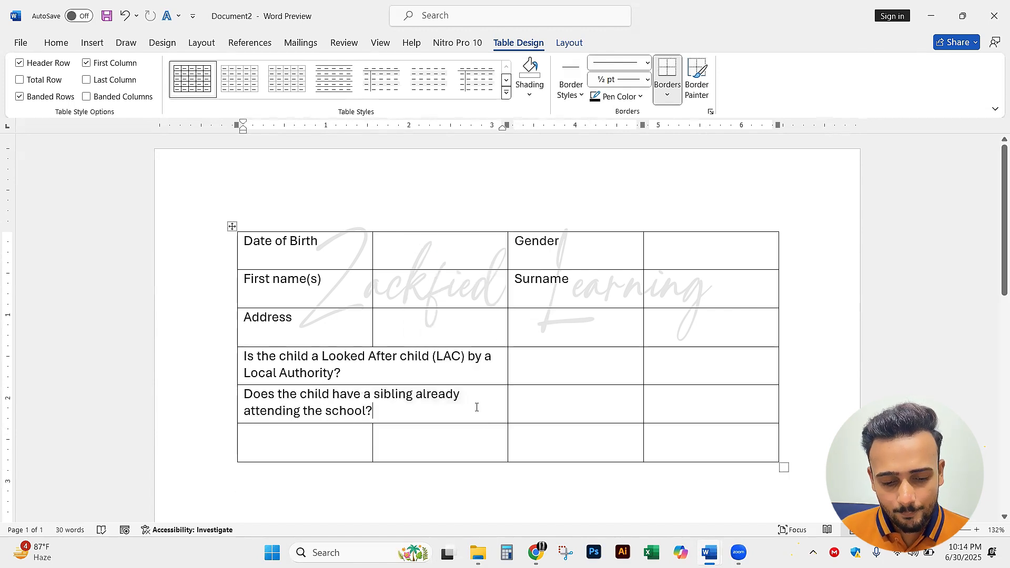
Copy the question "Does the child have a Statement of Special Educational Needs (SEND)?" from the reference form
{"action": "key", "text": "alt+Tab"}
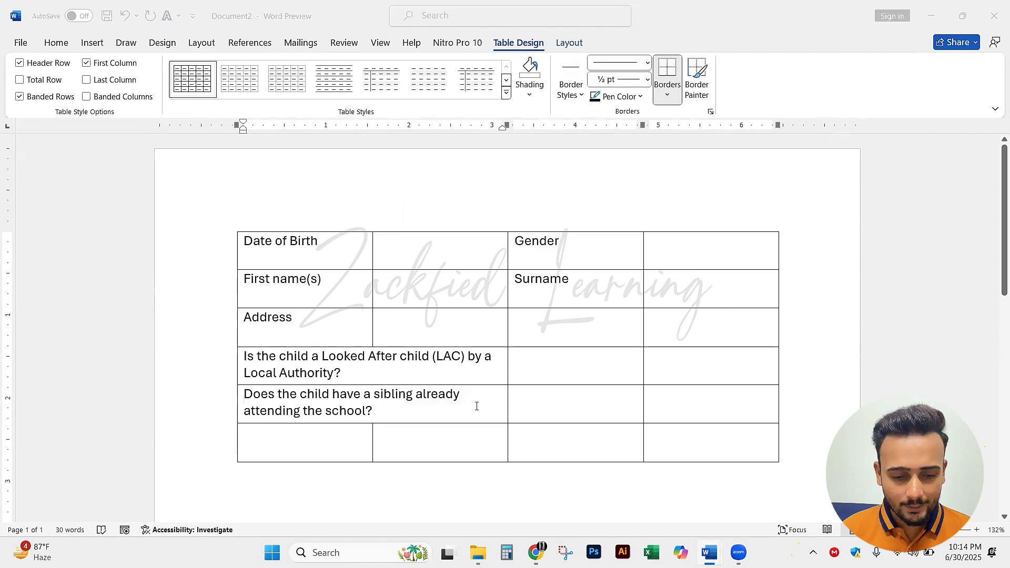
{"action": "left_click", "coordinate": [352, 439]}
{"action": "scroll", "coordinate": [337, 438], "scroll_direction": "down", "scroll_amount": 1}
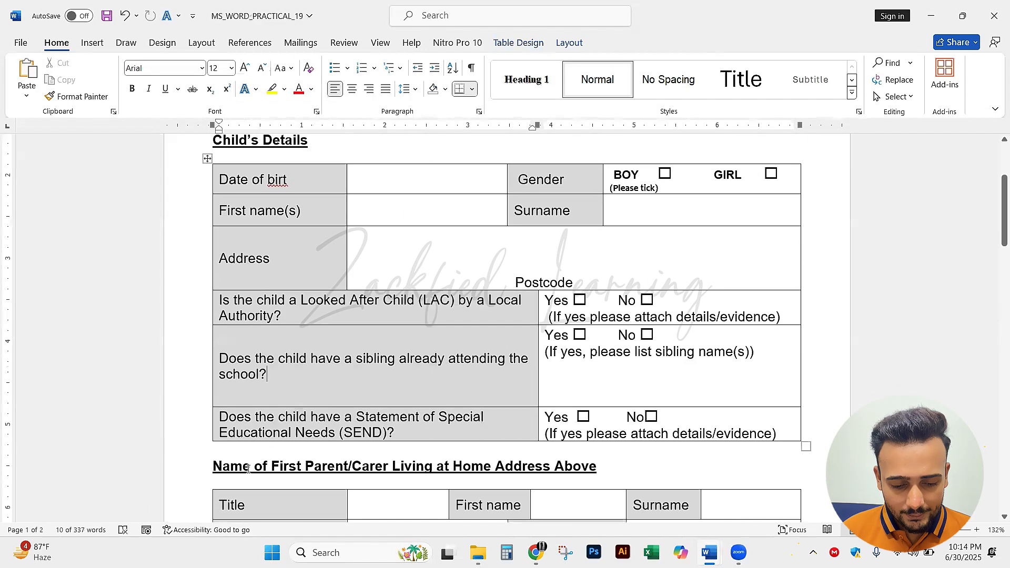
{"action": "left_click_drag", "start_coordinate": [227, 413], "coordinate": [280, 429]}
{"action": "left_click", "coordinate": [223, 414]}
{"action": "left_click_drag", "start_coordinate": [221, 415], "coordinate": [400, 433]}
{"action": "key", "text": "alt+Tab"}
{"action": "key", "text": "alt+Tab"}
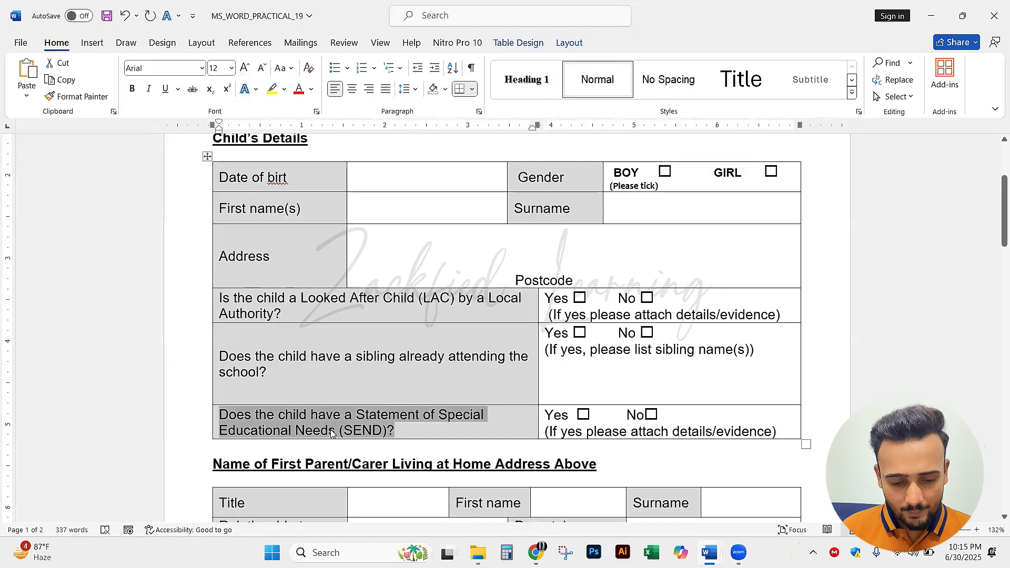
{"action": "right_click", "coordinate": [332, 434]}
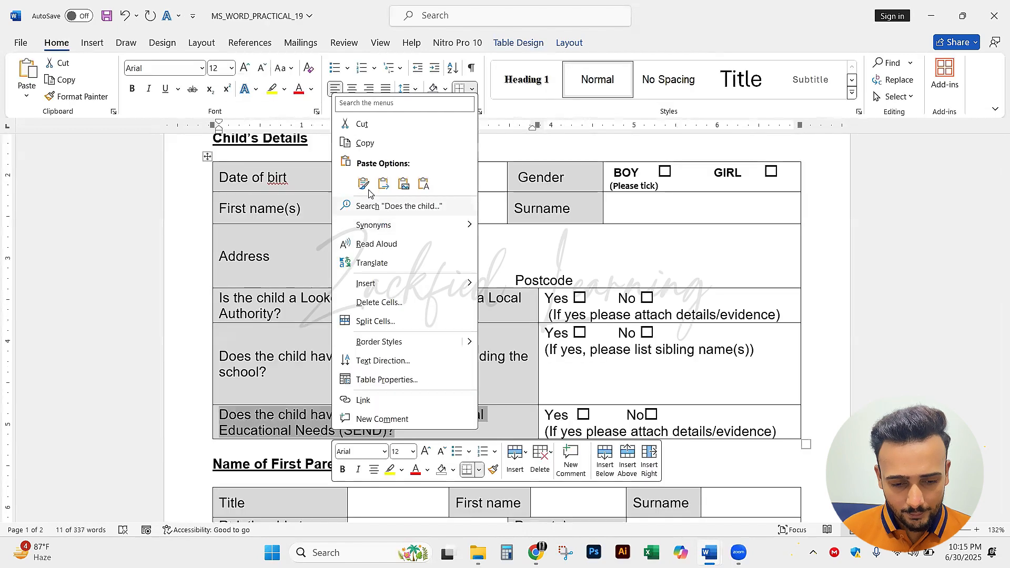
{"action": "left_click", "coordinate": [366, 144]}
Return to the new document and merge the first two cells of the table's empty sixth row
{"action": "key", "text": "alt+Tab"}
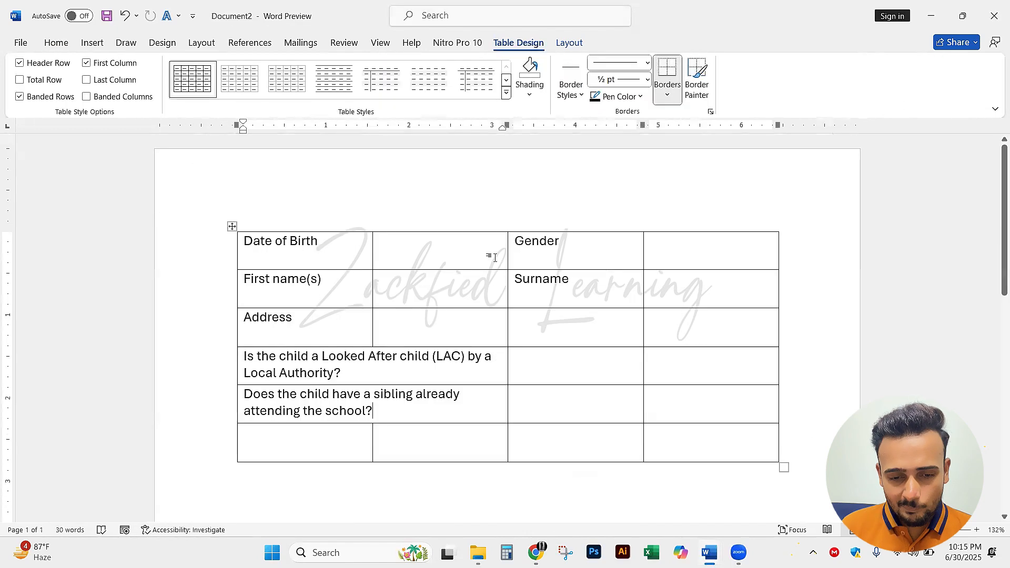
{"action": "key", "text": "alt+Tab"}
{"action": "left_click", "coordinate": [740, 559]}
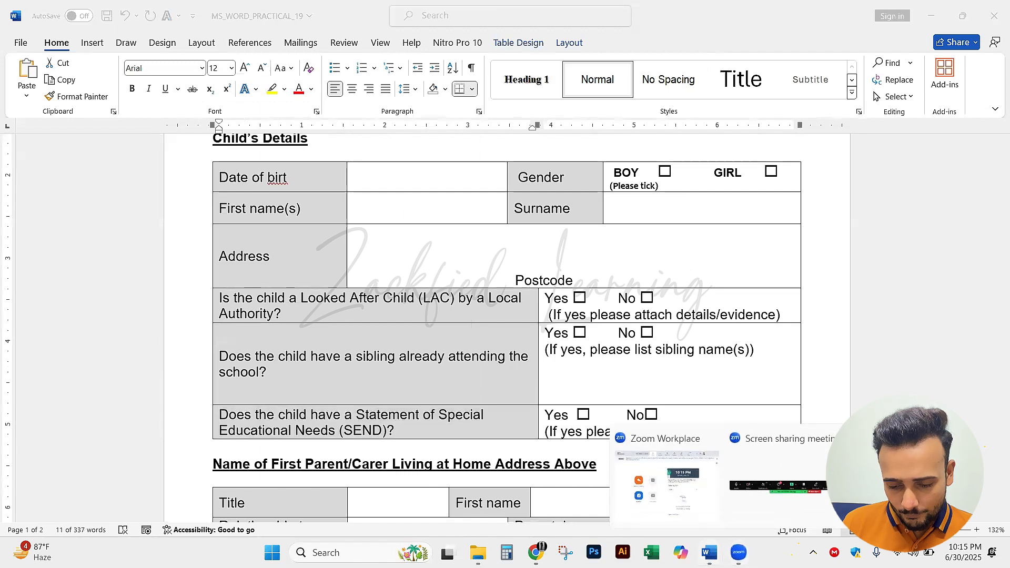
{"action": "mouse_move", "coordinate": [709, 553]}
{"action": "left_click", "coordinate": [524, 488]}
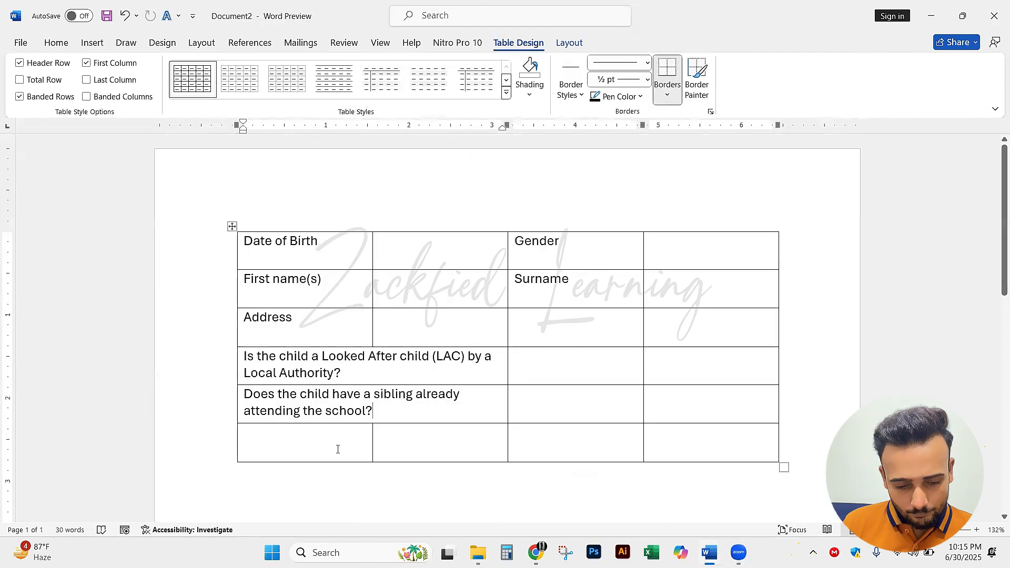
{"action": "left_click_drag", "start_coordinate": [338, 450], "coordinate": [374, 447]}
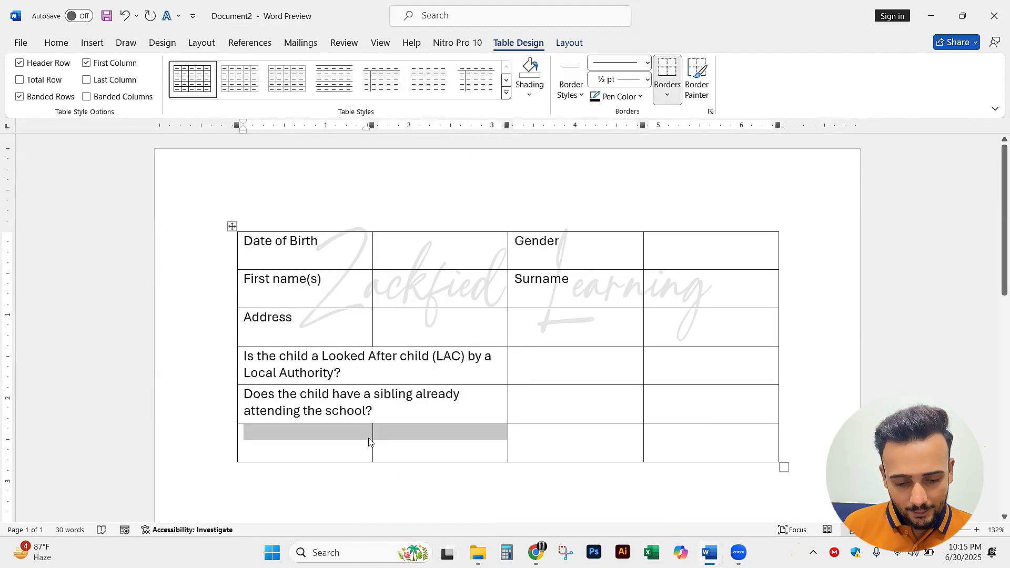
{"action": "right_click", "coordinate": [370, 442]}
{"action": "left_click", "coordinate": [431, 343]}
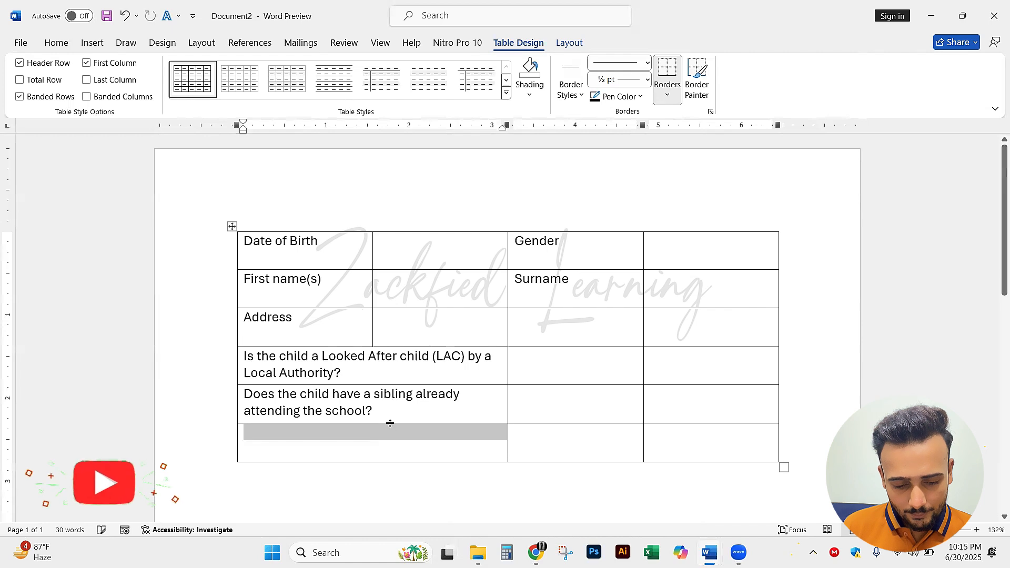
Paste the copied SEND question into the merged first cell of the sixth row
{"action": "left_click", "coordinate": [393, 440]}
{"action": "right_click", "coordinate": [392, 440]}
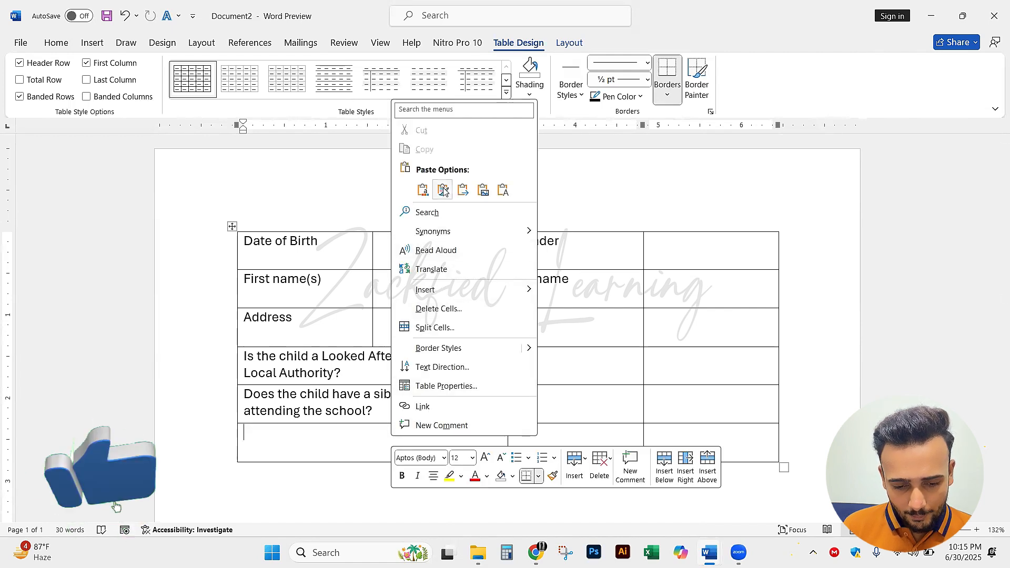
{"action": "left_click", "coordinate": [423, 190]}
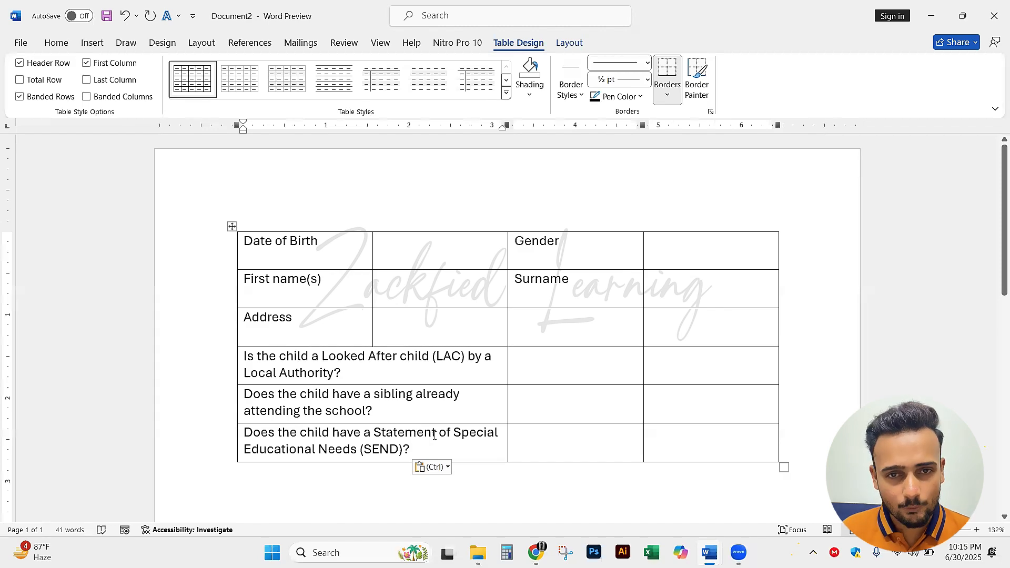
Examine the reference form's answer cells beside the three questions, marking each on screen and clearing the marks
{"action": "key", "text": "alt+Tab"}
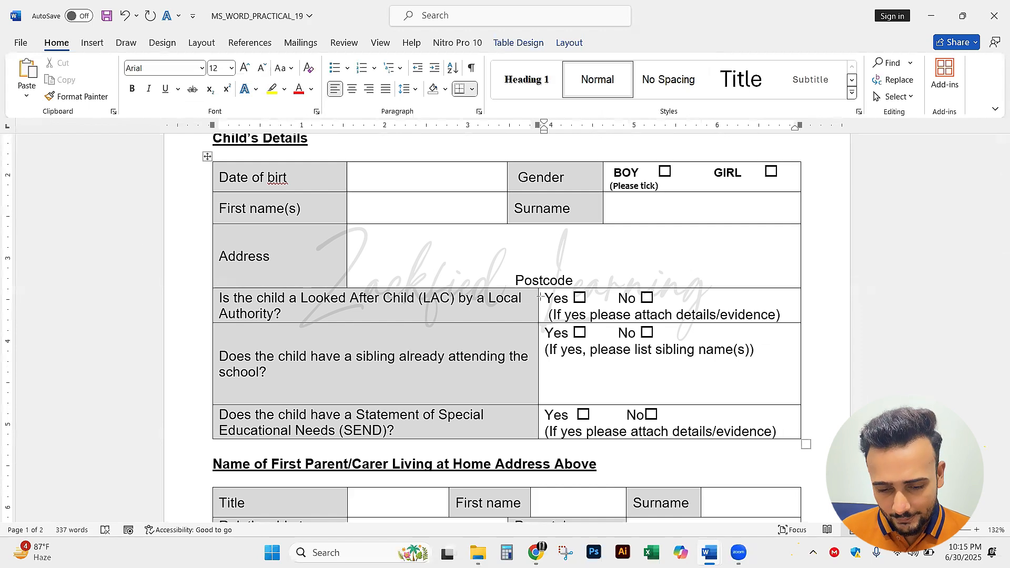
{"action": "key", "text": "alt+shift+t"}
{"action": "left_click_drag", "start_coordinate": [537, 289], "coordinate": [813, 325]}
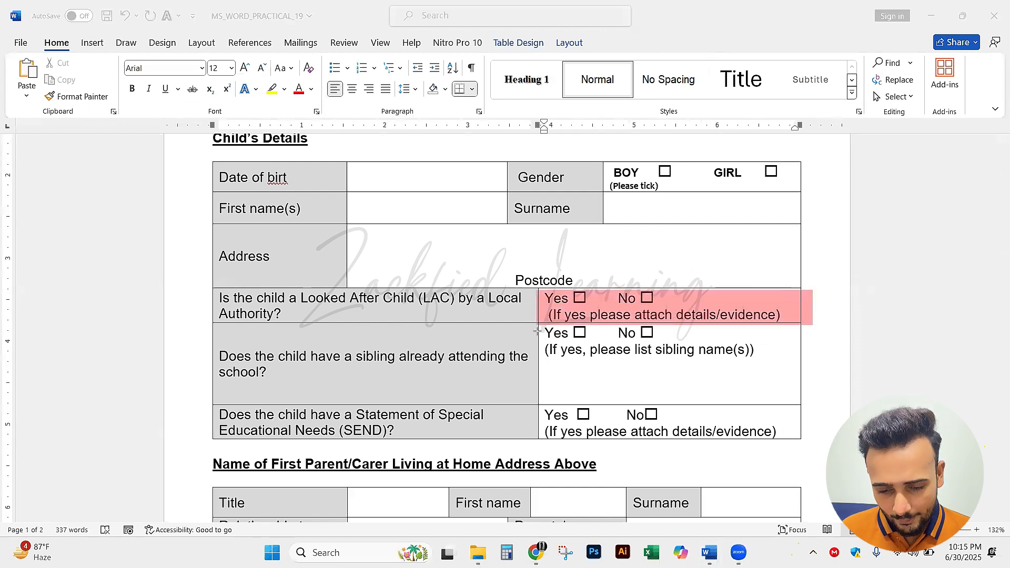
{"action": "left_click_drag", "start_coordinate": [543, 326], "coordinate": [808, 396]}
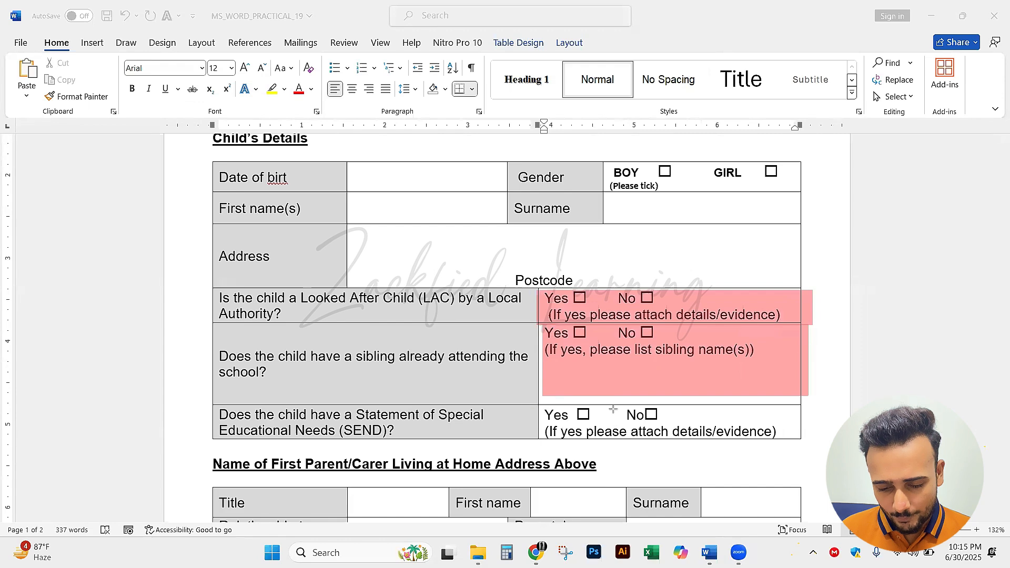
{"action": "left_click_drag", "start_coordinate": [528, 405], "coordinate": [816, 437]}
{"action": "key", "text": "ctrl+z"}
{"action": "key", "text": "ctrl+z"}
{"action": "key", "text": "ctrl+z"}
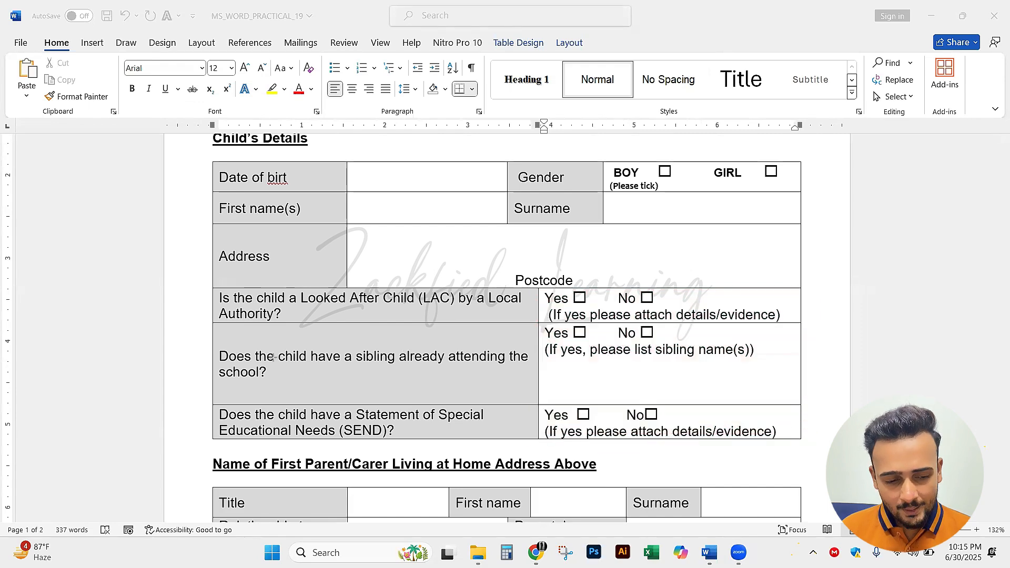
In the new document, merge the two empty answer cells beside each question in the fourth, fifth and sixth rows
{"action": "key", "text": "alt+Tab"}
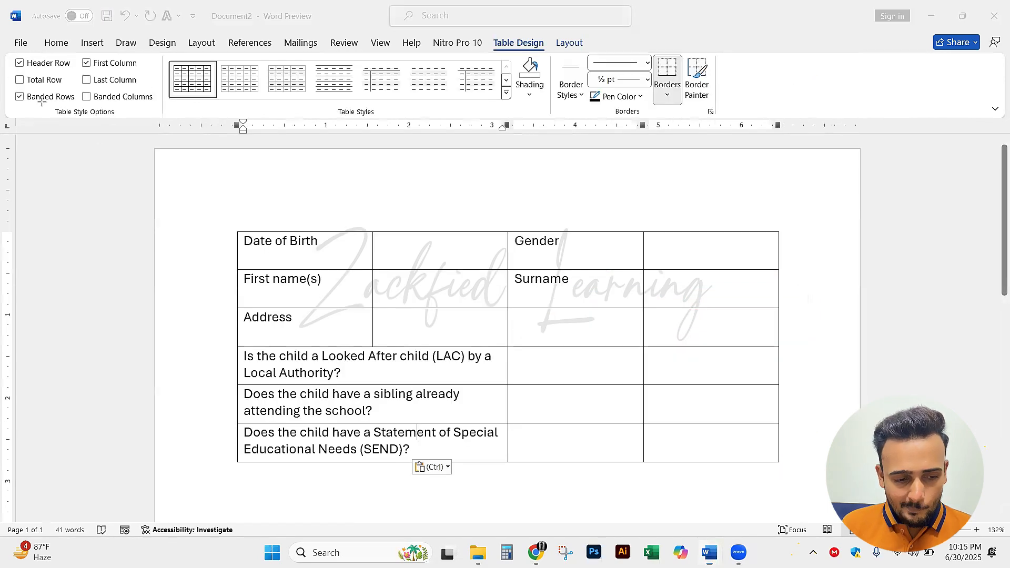
{"action": "left_click_drag", "start_coordinate": [604, 356], "coordinate": [665, 364]}
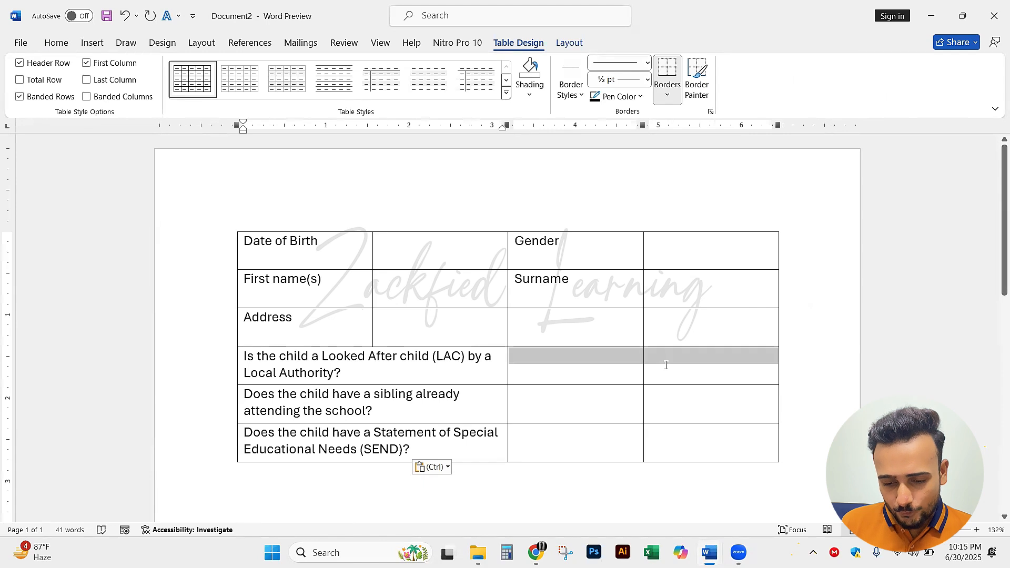
{"action": "right_click", "coordinate": [665, 364]}
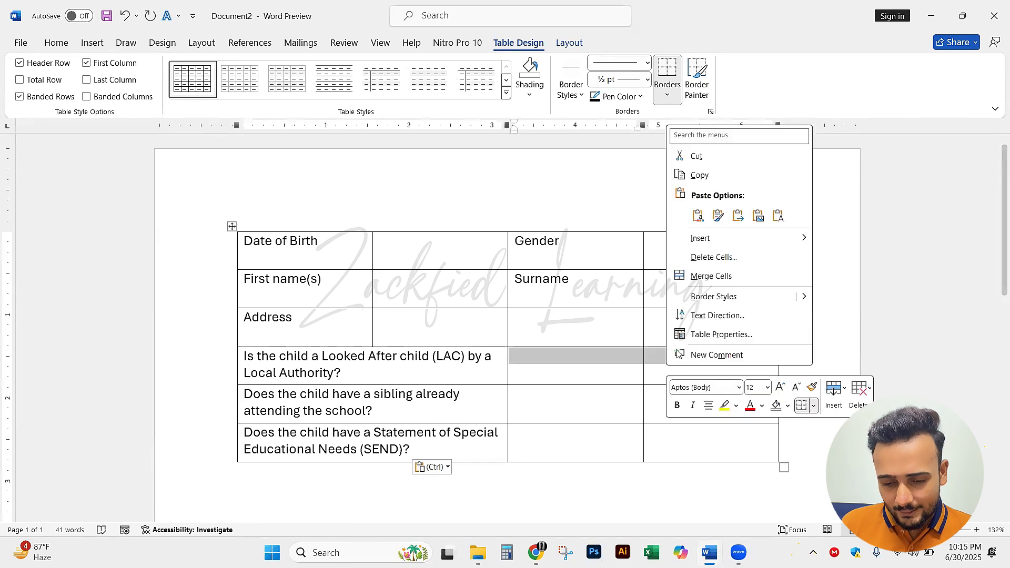
{"action": "left_click", "coordinate": [711, 276]}
{"action": "left_click_drag", "start_coordinate": [625, 395], "coordinate": [661, 402]}
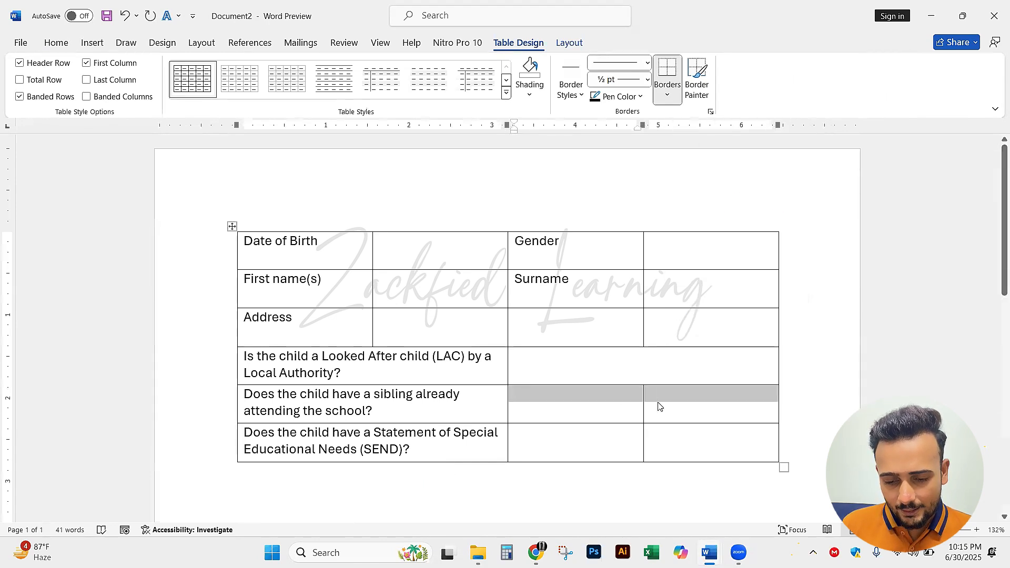
{"action": "right_click", "coordinate": [658, 404]}
{"action": "left_click", "coordinate": [692, 313]}
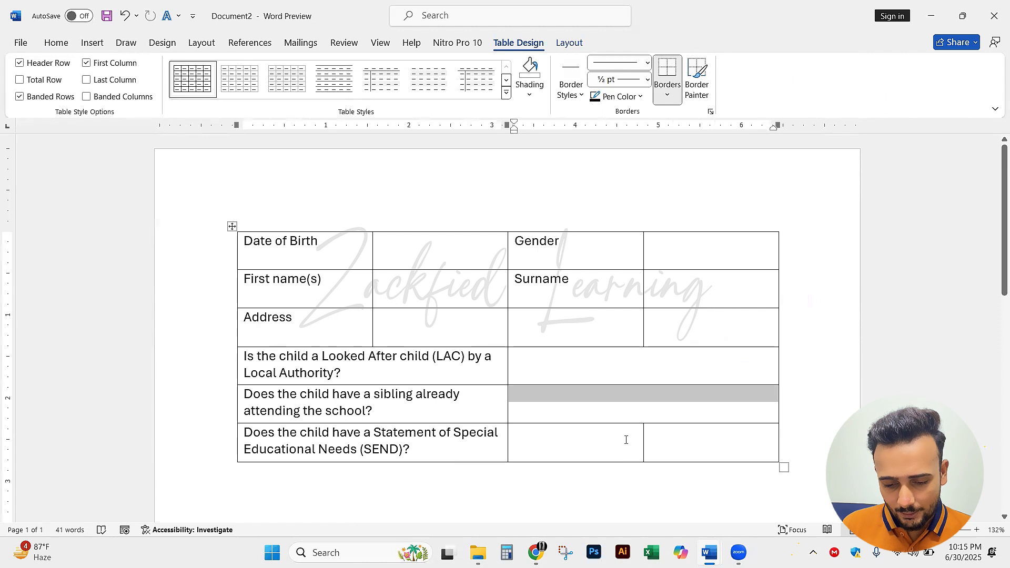
{"action": "left_click_drag", "start_coordinate": [625, 440], "coordinate": [687, 436]}
{"action": "right_click", "coordinate": [688, 435]}
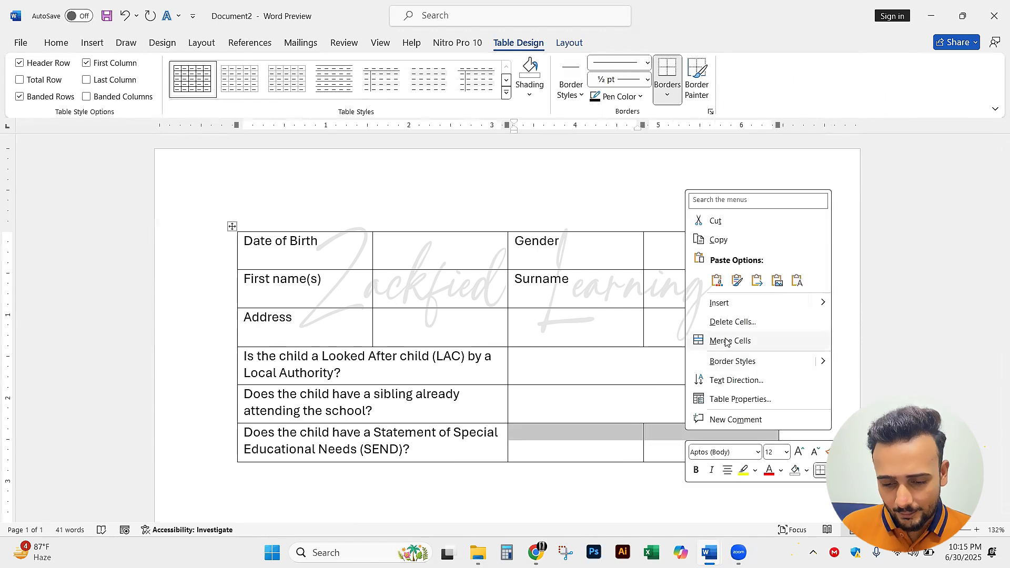
{"action": "left_click", "coordinate": [708, 342]}
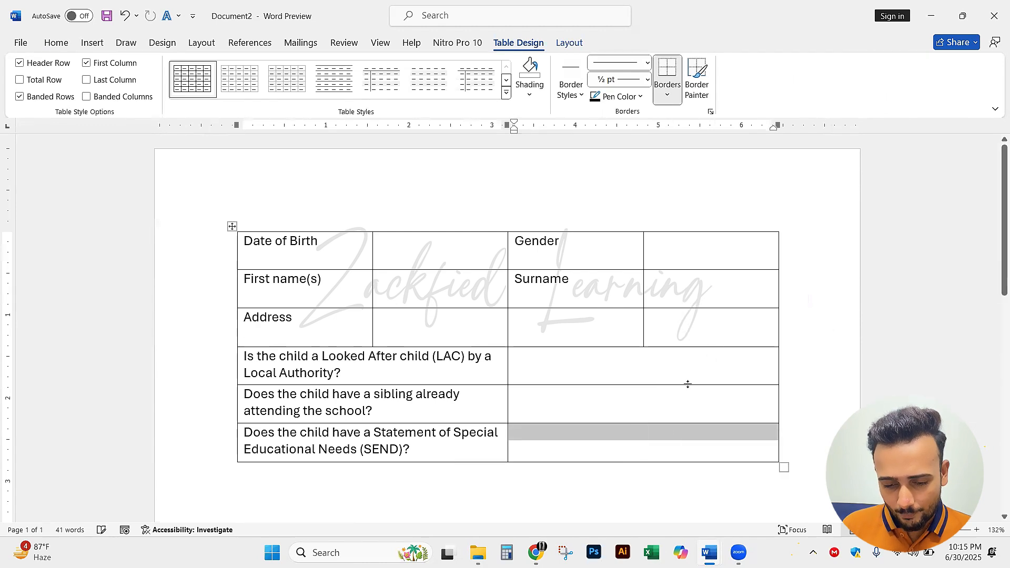
Enter "Yes" and "No" with a wide gap between them in the Looked After Child answer cell, checking against the reference form
{"action": "left_click", "coordinate": [677, 357]}
{"action": "key", "text": "alt+Tab"}
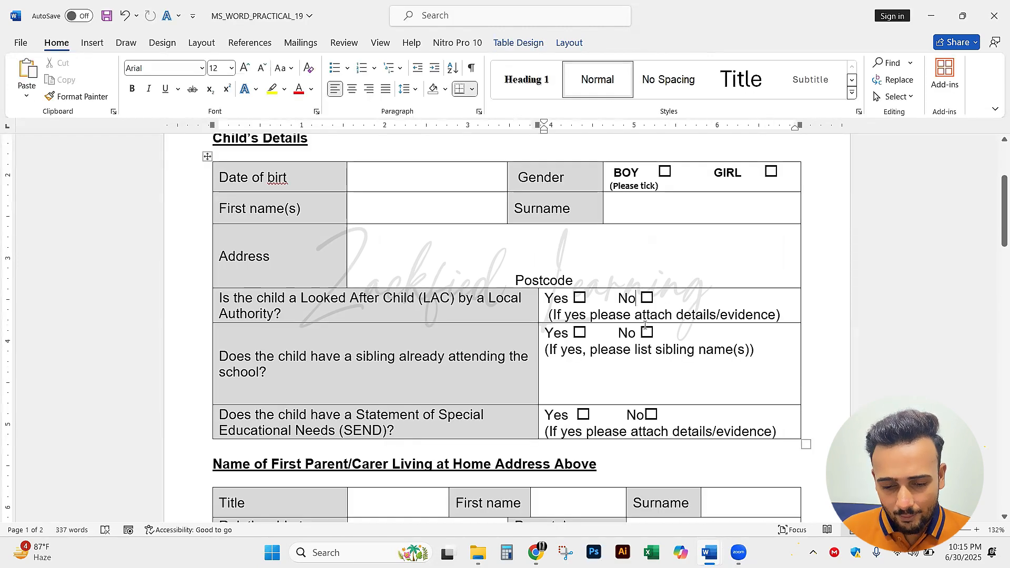
{"action": "key", "text": "alt+Tab"}
{"action": "type", "text": "Yes"}
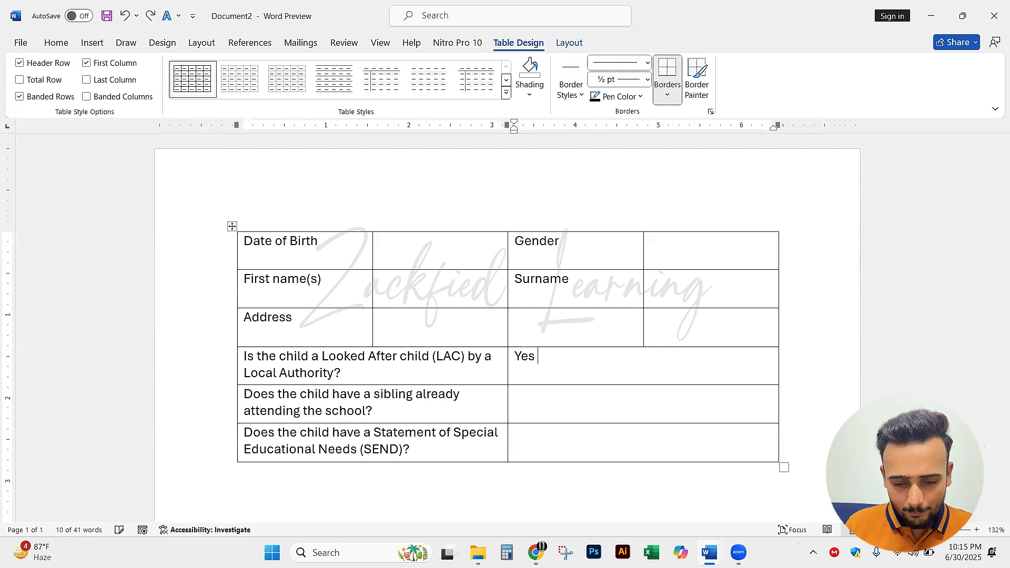
{"action": "key", "text": "alt+Tab"}
{"action": "key", "text": "alt+Tab"}
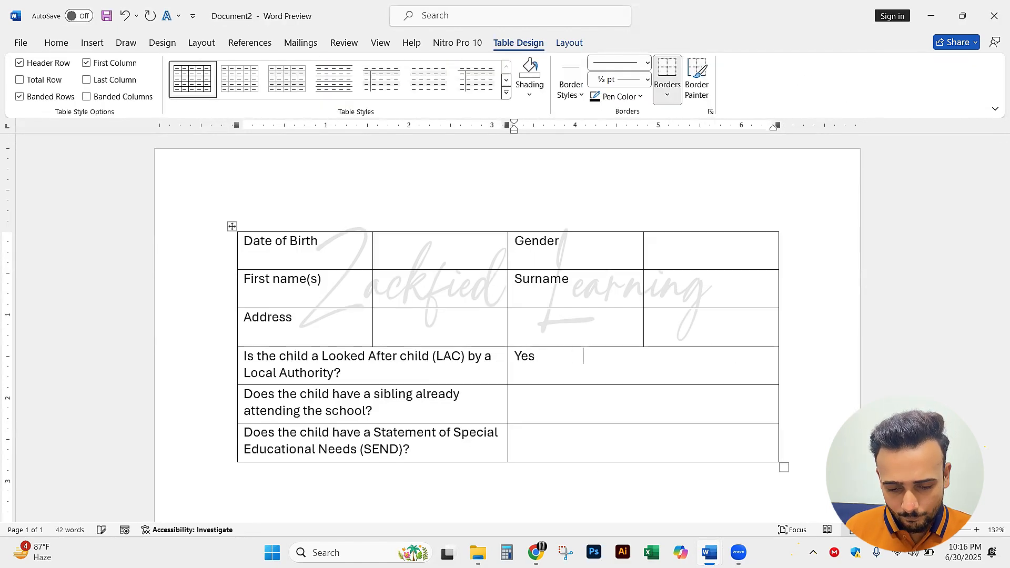
{"action": "type", "text": "No"}
{"action": "key", "text": "alt+Tab"}
{"action": "key", "text": "alt+Tab"}
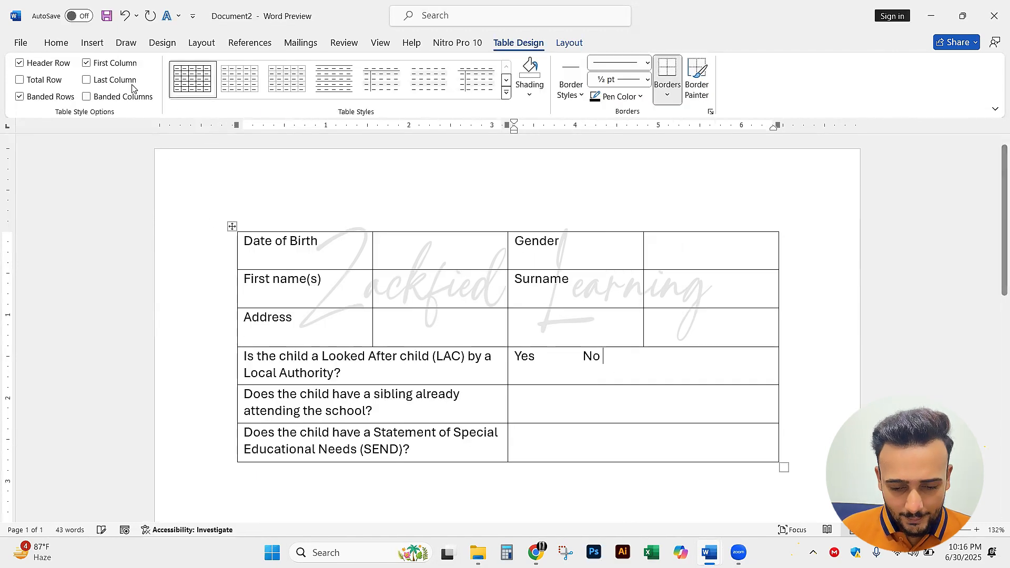
Draw a square tick box about 0.18" wide beside "Yes" in the Looked After Child answer cell, using the Rectangle shape
{"action": "left_click", "coordinate": [93, 44]}
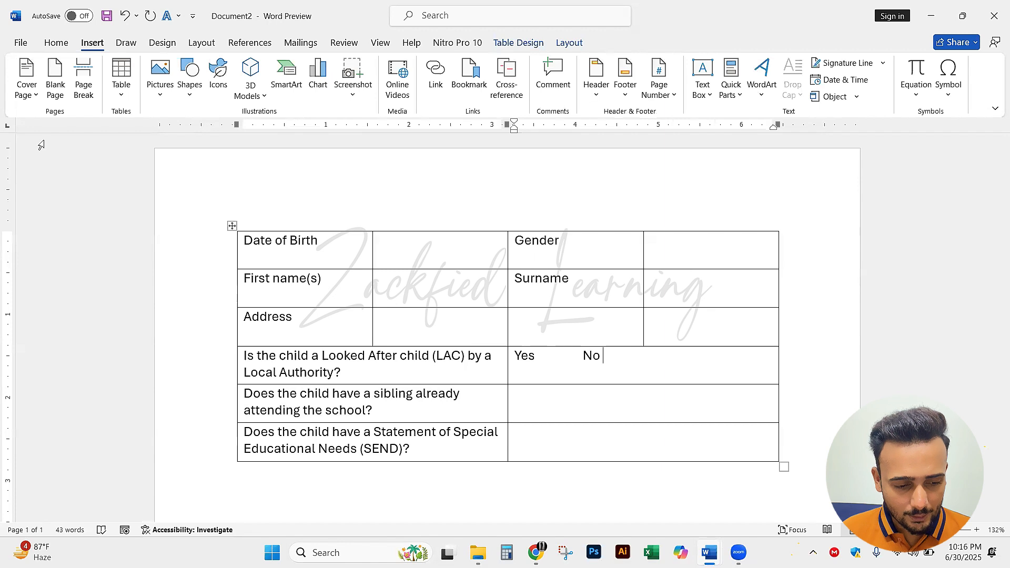
{"action": "key", "text": "alt+Tab"}
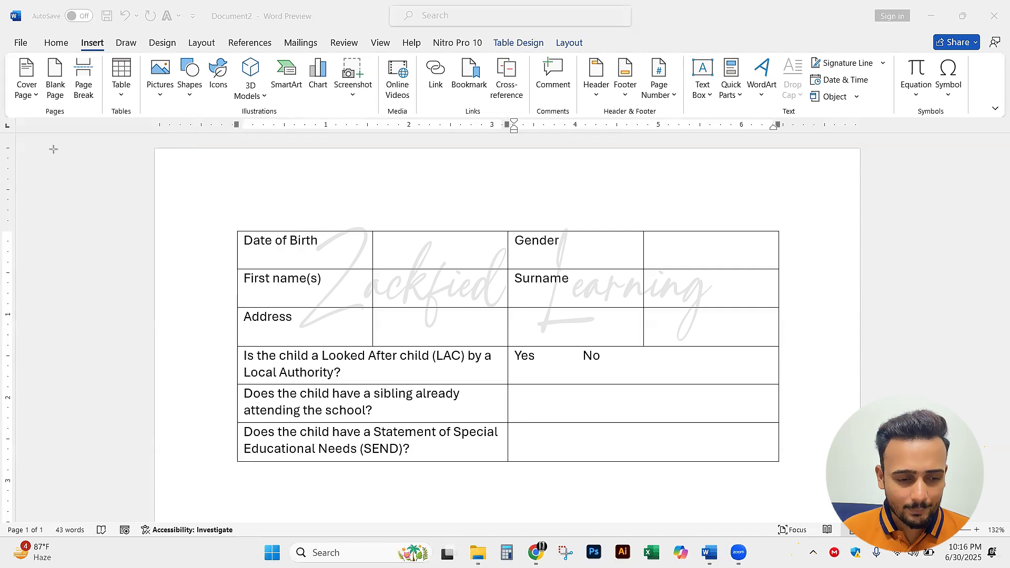
{"action": "left_click", "coordinate": [190, 94]}
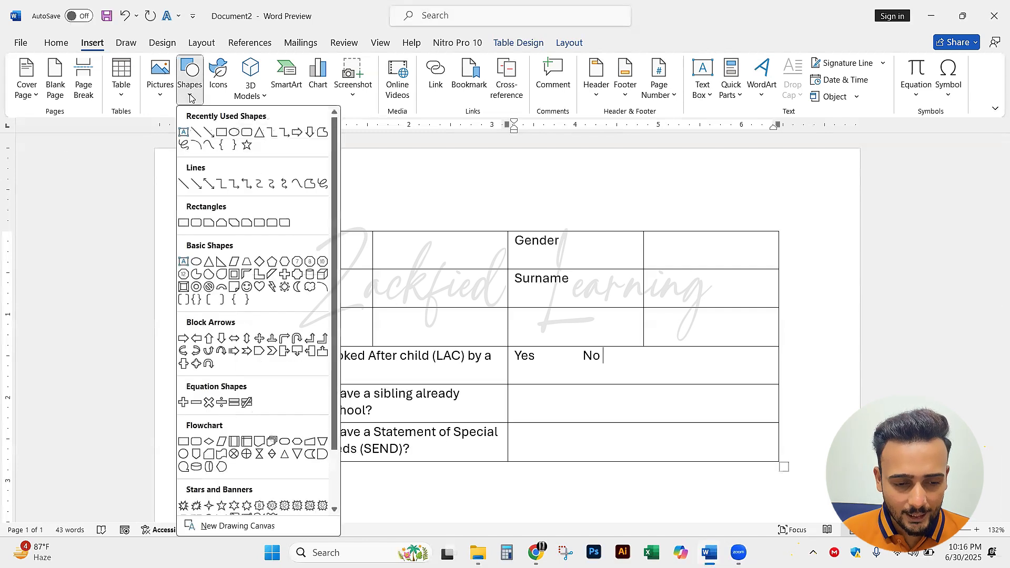
{"action": "left_click", "coordinate": [220, 133]}
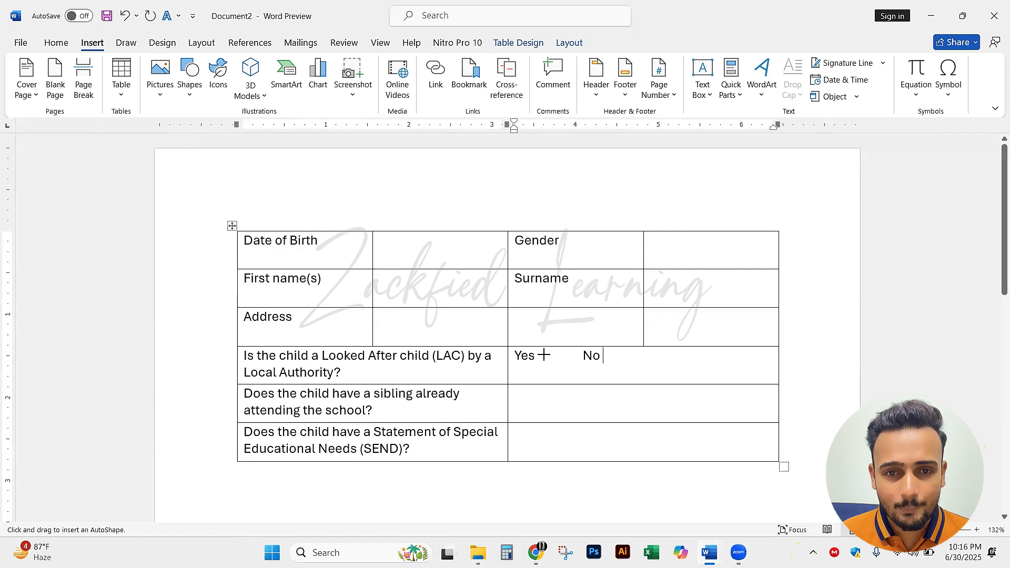
{"action": "left_click_drag", "start_coordinate": [545, 349], "coordinate": [648, 448]}
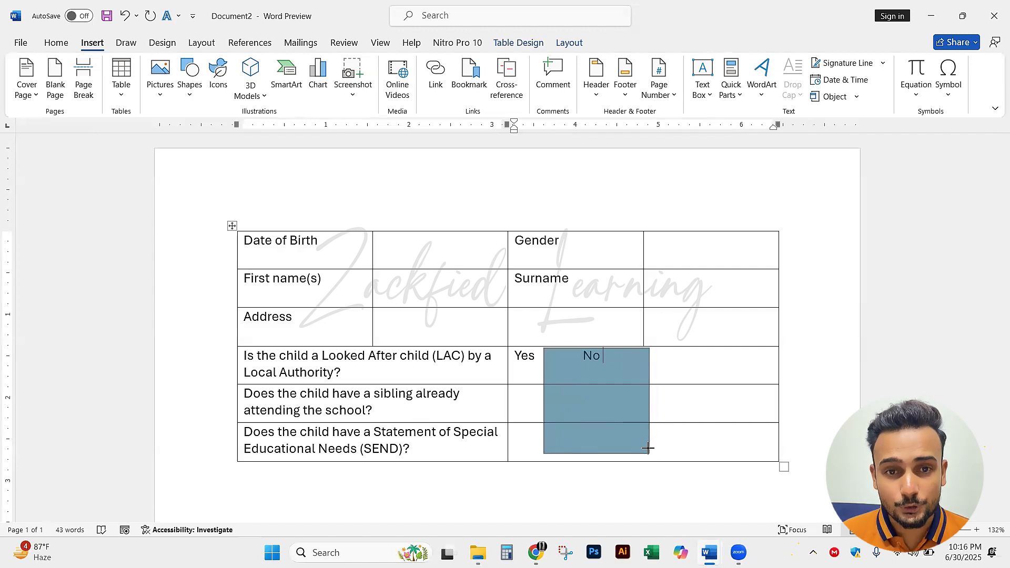
{"action": "left_click_drag", "start_coordinate": [647, 448], "coordinate": [558, 364]}
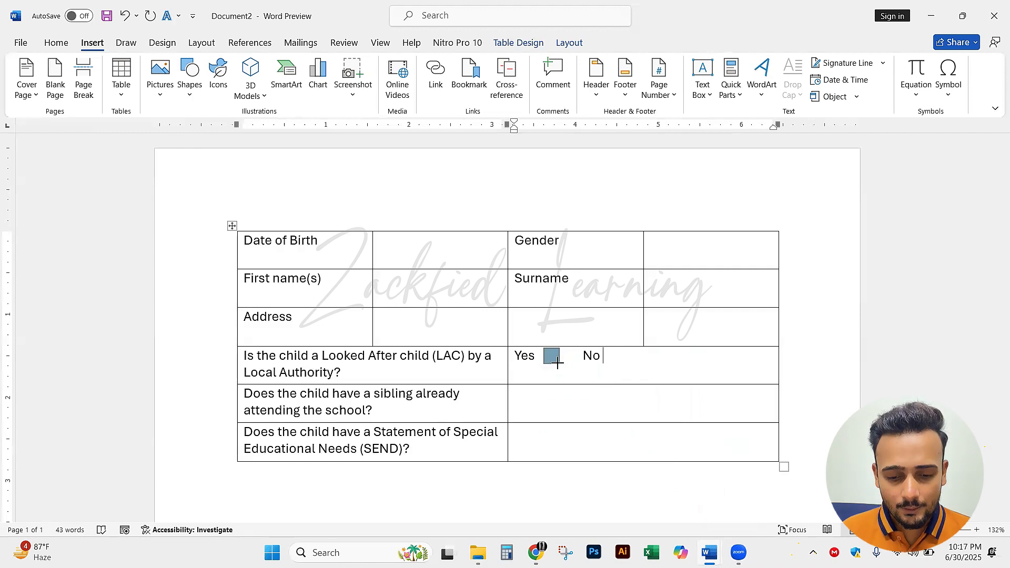
{"action": "left_click_drag", "start_coordinate": [558, 362], "coordinate": [559, 363]}
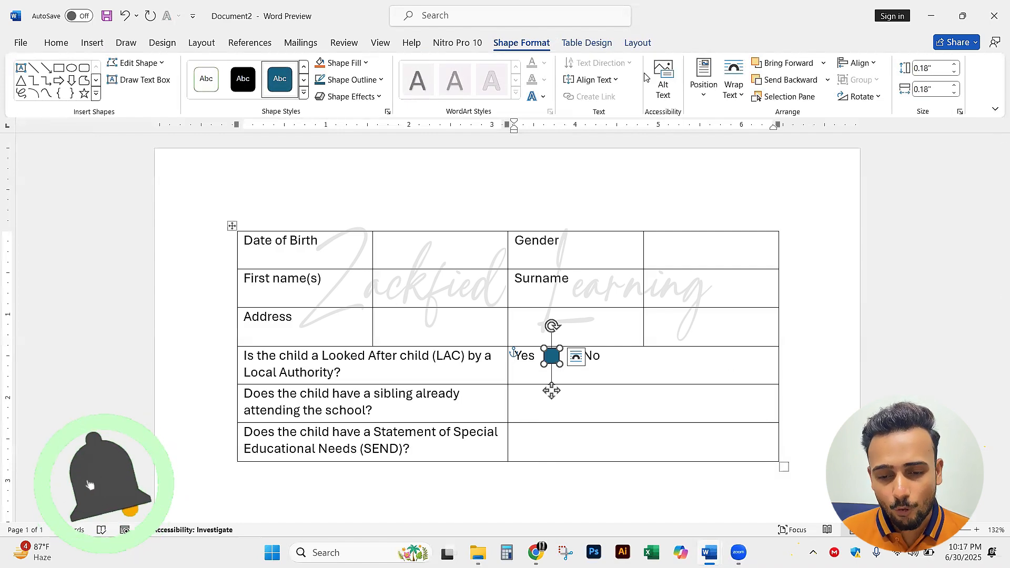
{"action": "left_click", "coordinate": [638, 43]}
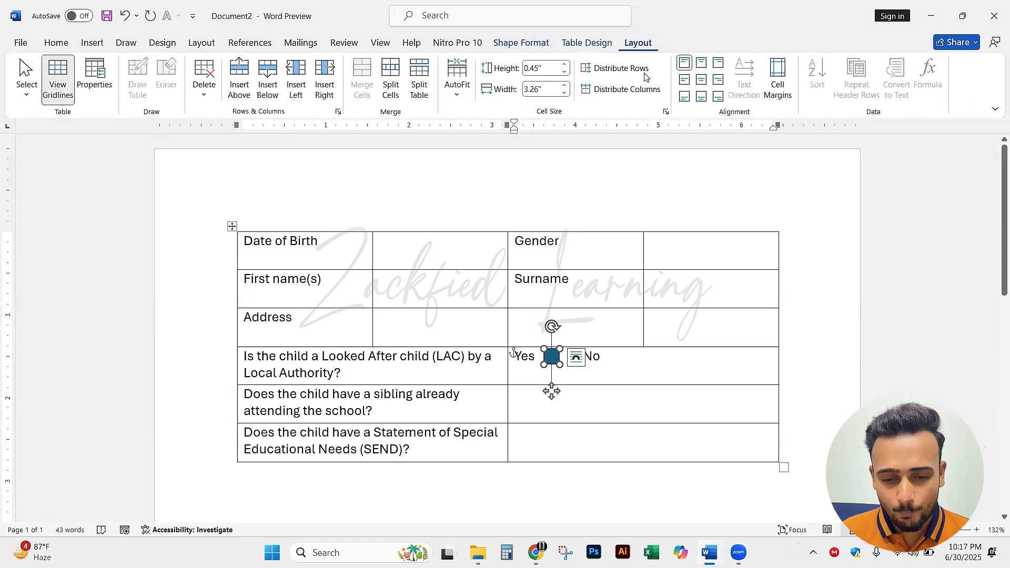
{"action": "left_click", "coordinate": [622, 40]}
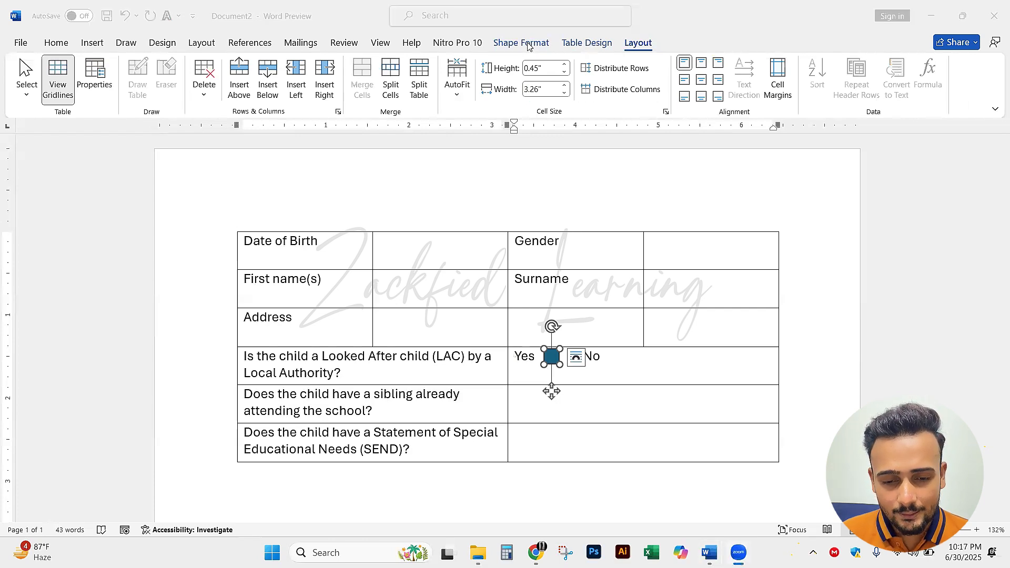
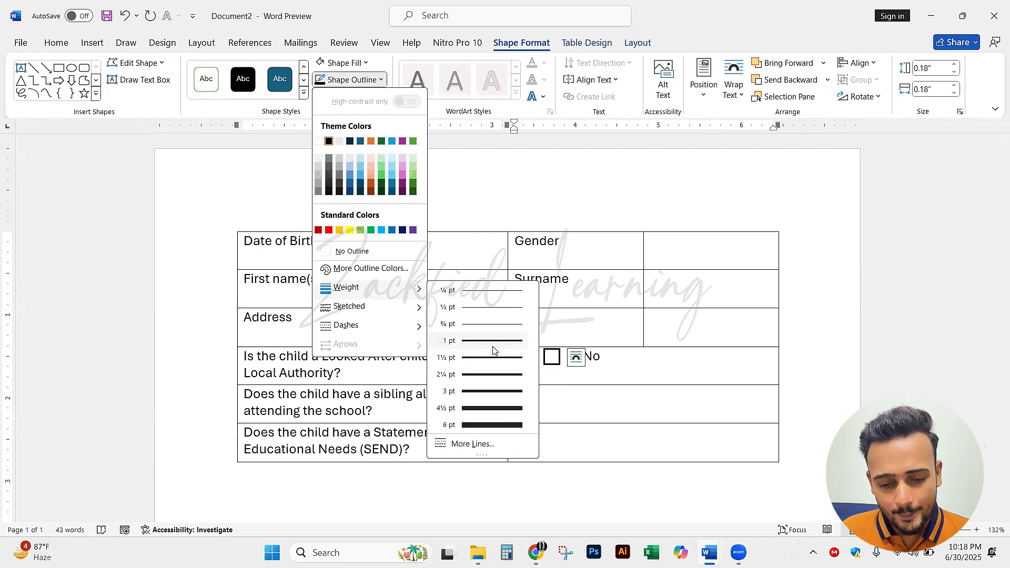
Set the outline weight of the "Yes" tick box to 1½ pt and copy the box
{"action": "left_click", "coordinate": [494, 361]}
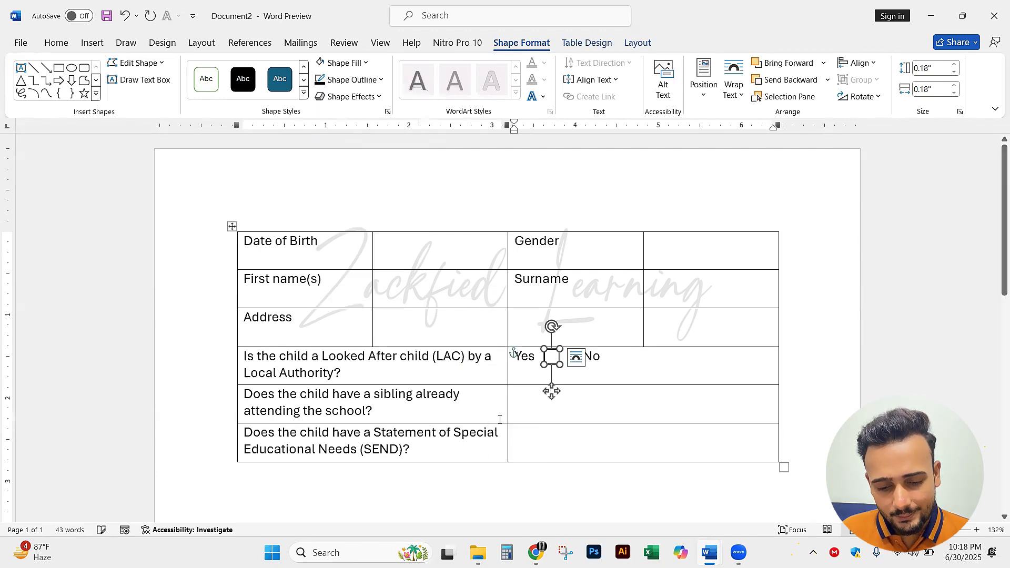
{"action": "left_click", "coordinate": [614, 361]}
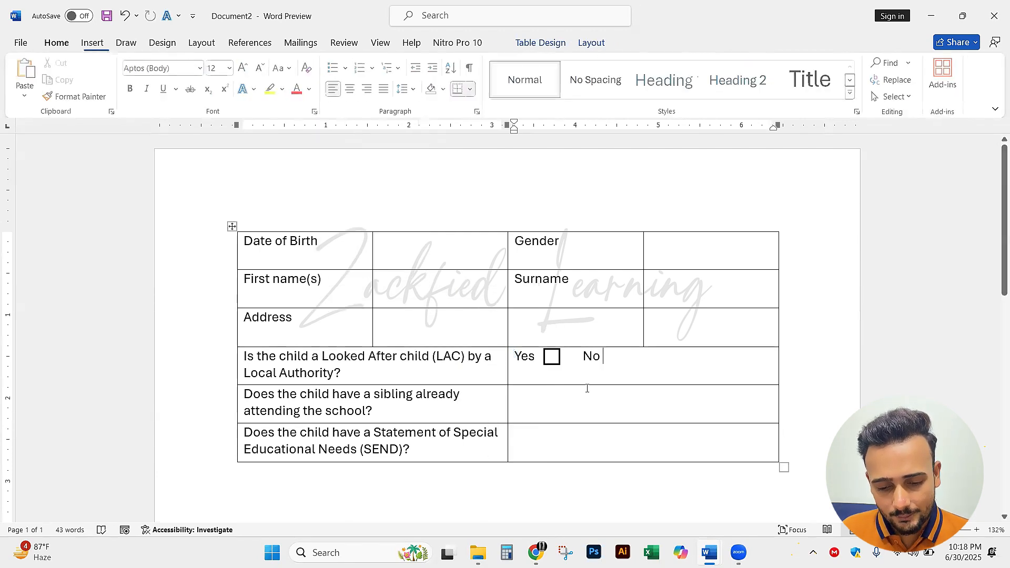
{"action": "left_click", "coordinate": [559, 363]}
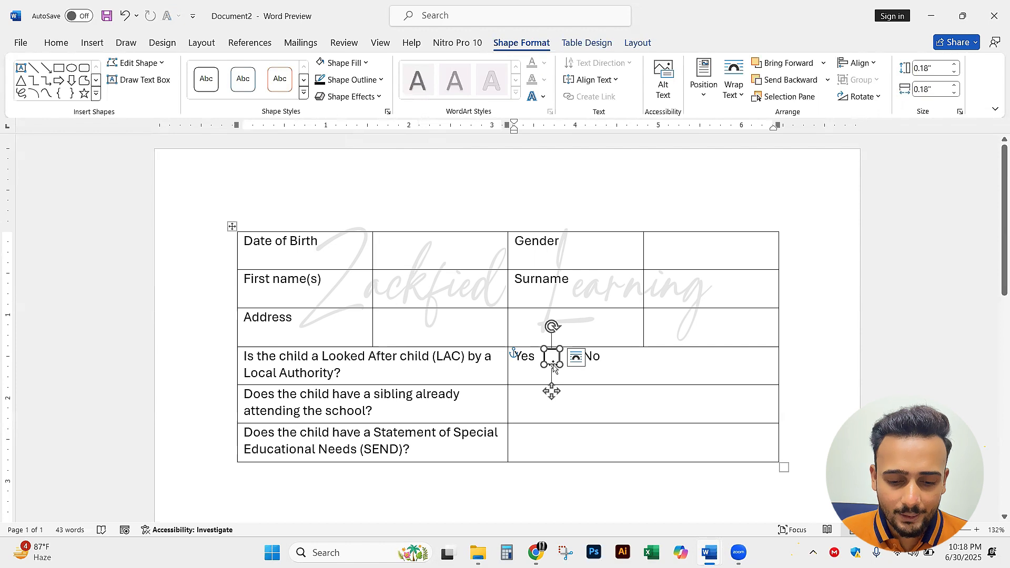
{"action": "right_click", "coordinate": [554, 368]}
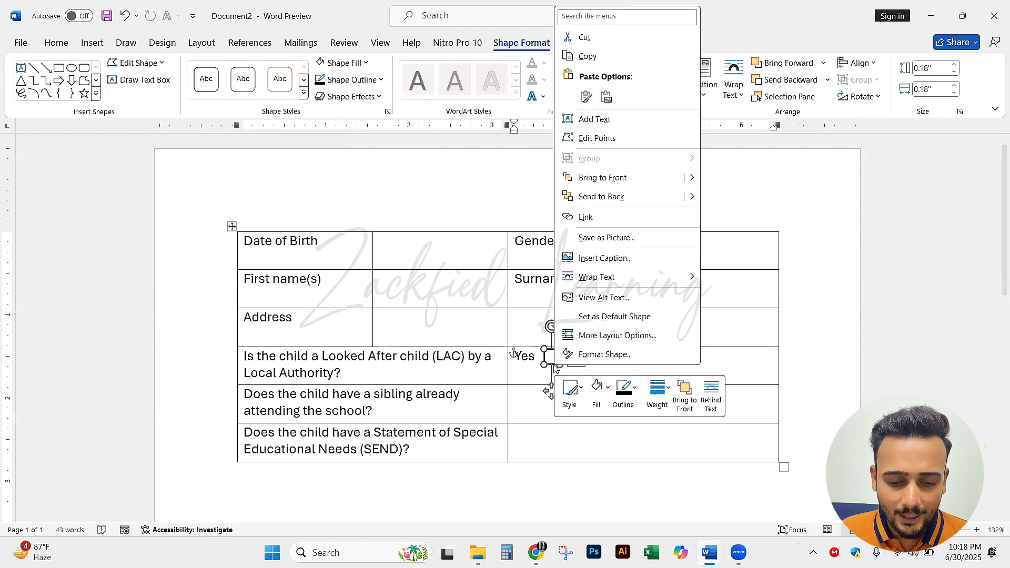
{"action": "left_click", "coordinate": [613, 65]}
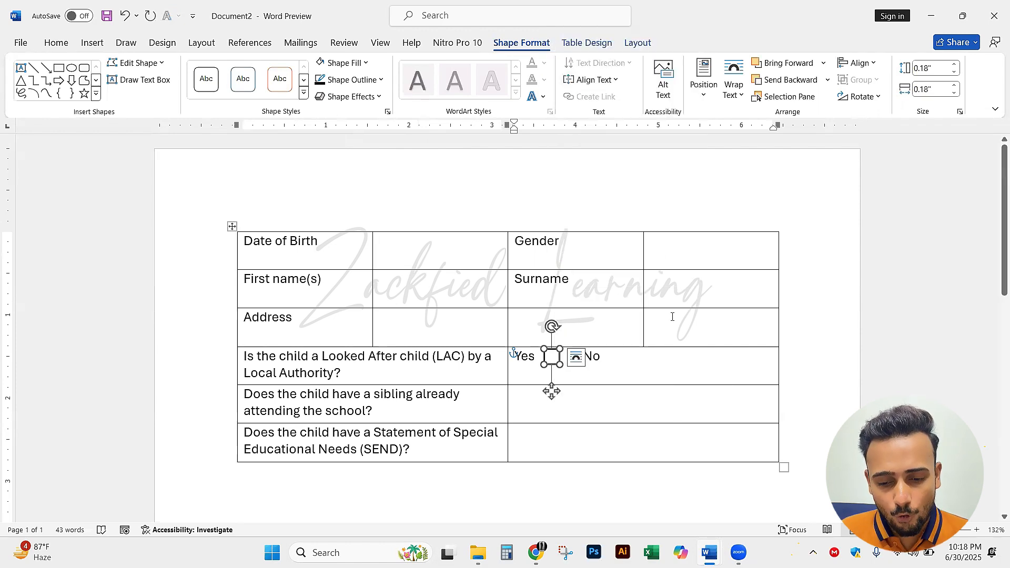
Paste the copied tick box and position it beside "No" in the Looked After Child answer cell
{"action": "left_click", "coordinate": [655, 357]}
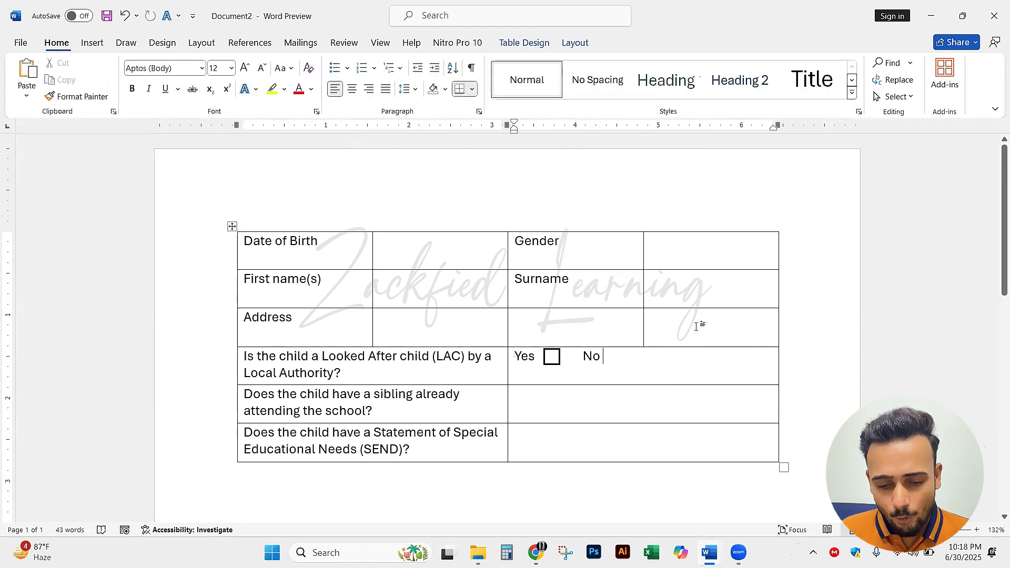
{"action": "right_click", "coordinate": [614, 358]}
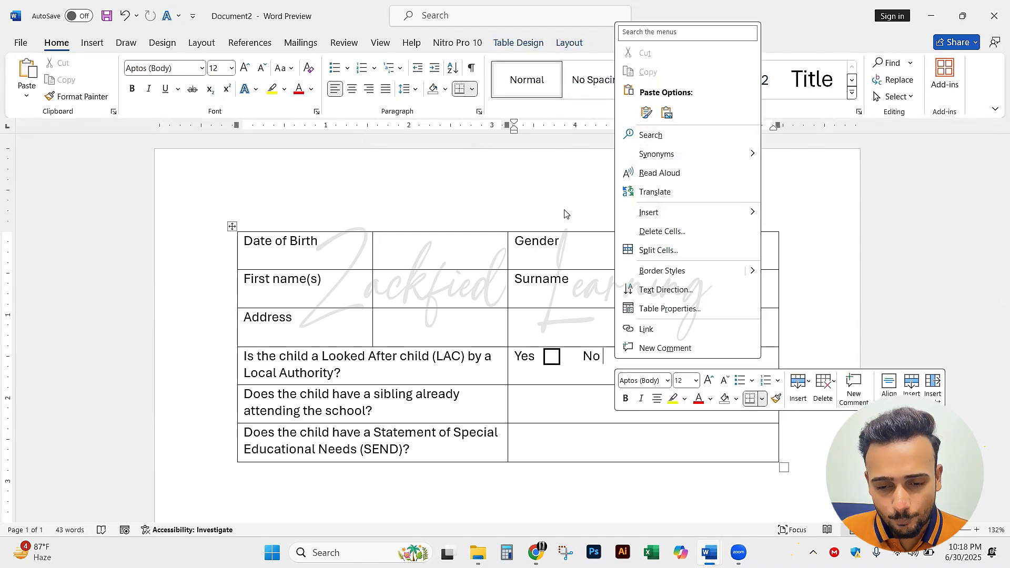
{"action": "left_click", "coordinate": [575, 229]}
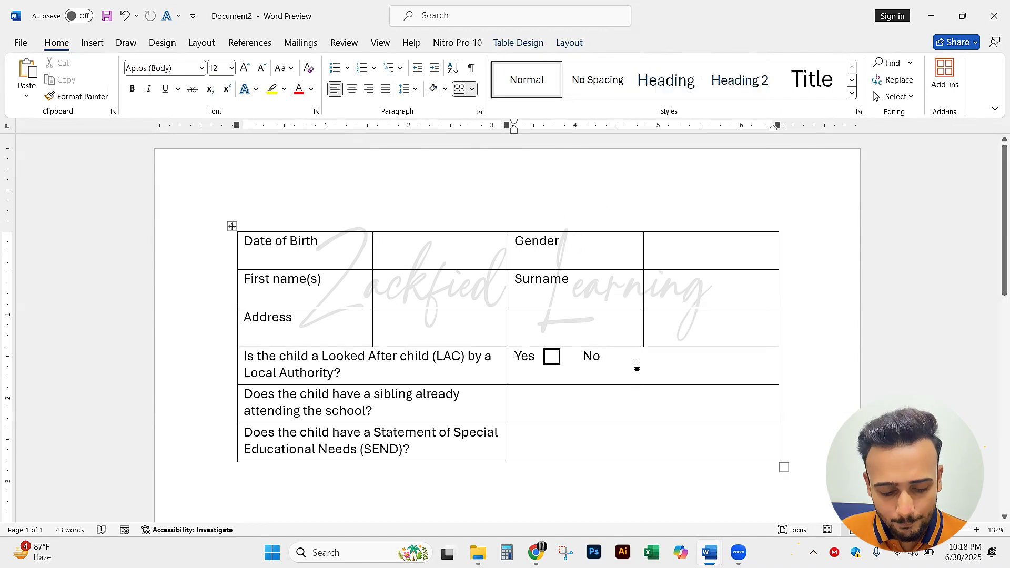
{"action": "key", "text": "ctrl+v"}
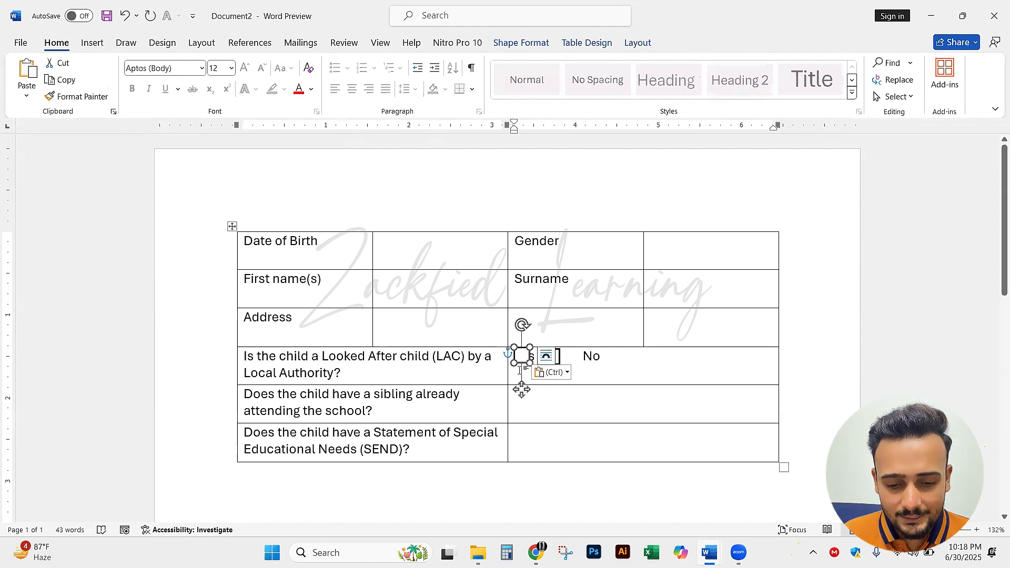
{"action": "left_click", "coordinate": [609, 381]}
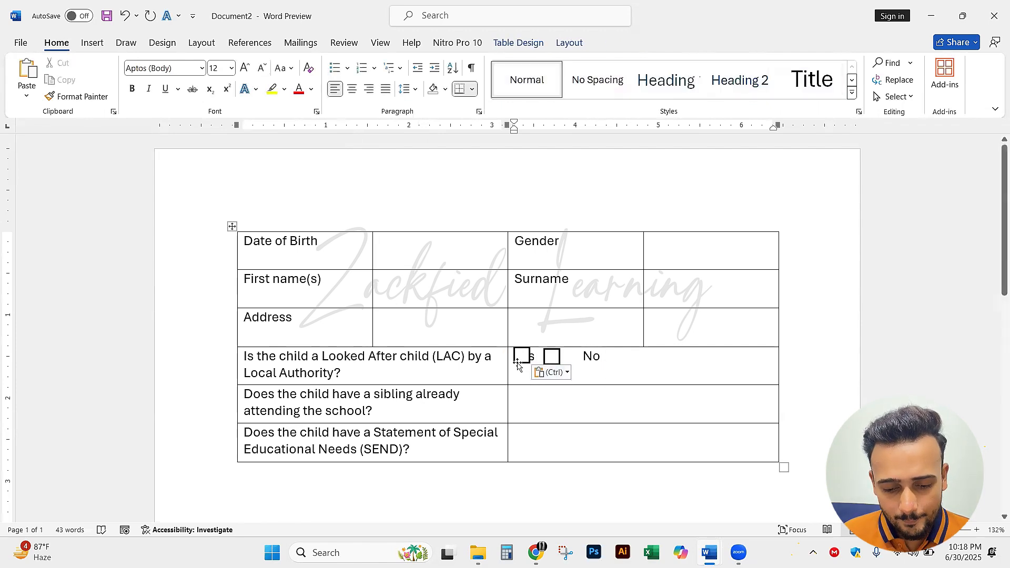
{"action": "left_click_drag", "start_coordinate": [519, 365], "coordinate": [609, 365]}
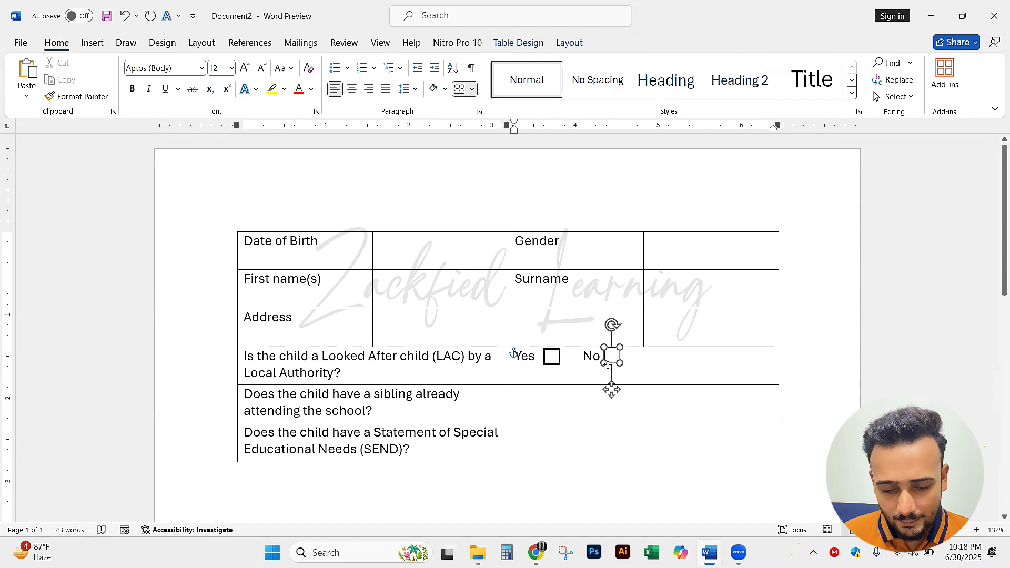
{"action": "left_click", "coordinate": [700, 373]}
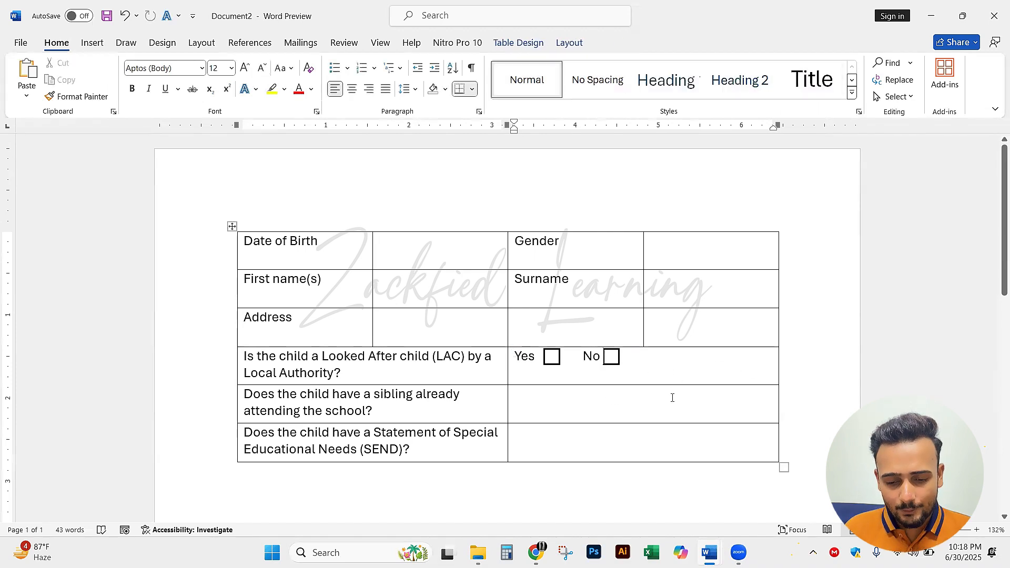
Try nudging the "No" tick box right, left, down and up in small increments
{"action": "left_click", "coordinate": [611, 357]}
{"action": "key", "text": "Right"}
{"action": "key", "text": "Right"}
{"action": "key", "text": "Right"}
{"action": "key", "text": "Right"}
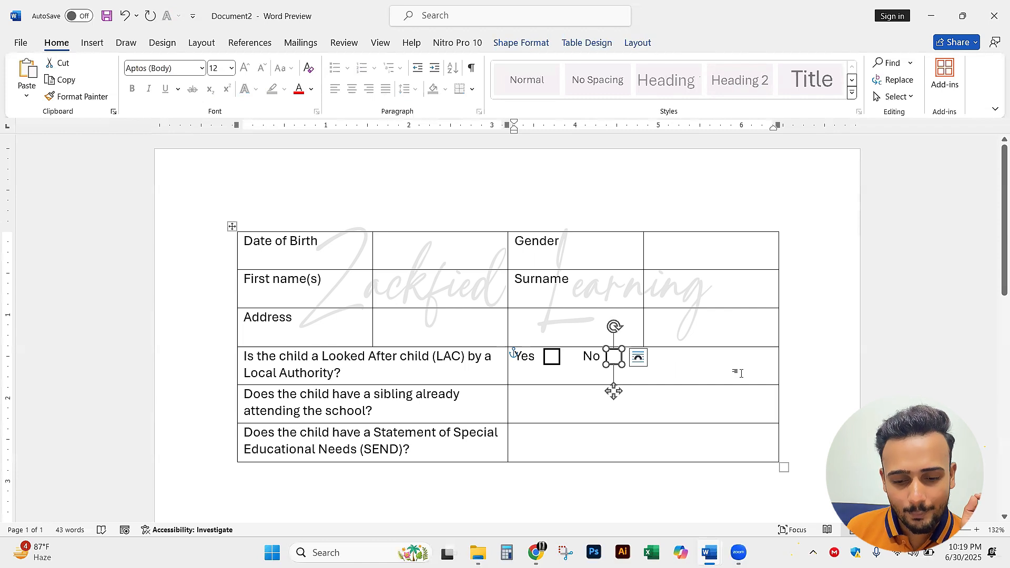
{"action": "key", "text": "Right"}
{"action": "key", "text": "Right"}
{"action": "key", "text": "Right"}
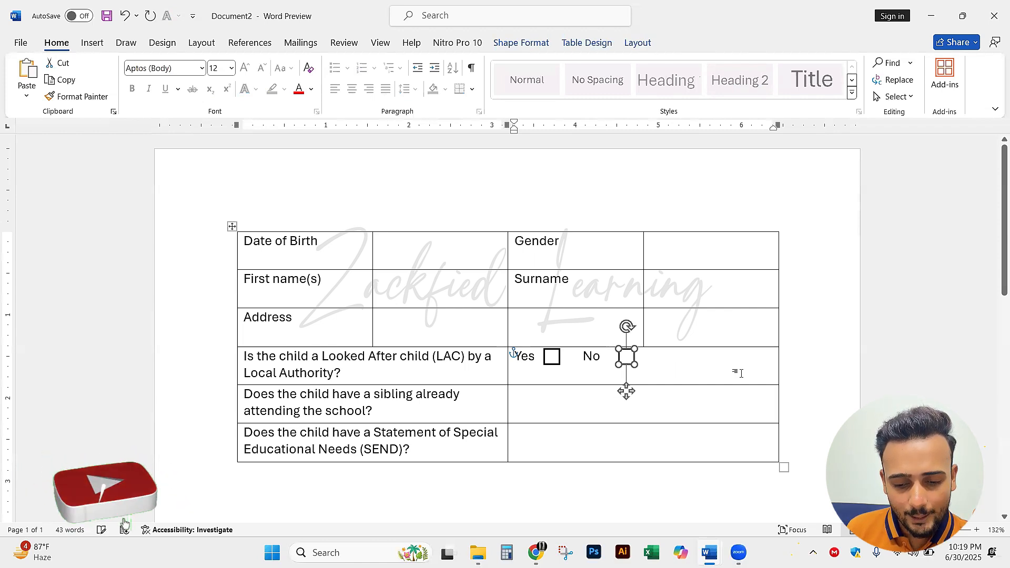
{"action": "key", "text": "Left"}
{"action": "key", "text": "Left"}
{"action": "key", "text": "Left"}
{"action": "key", "text": "Left"}
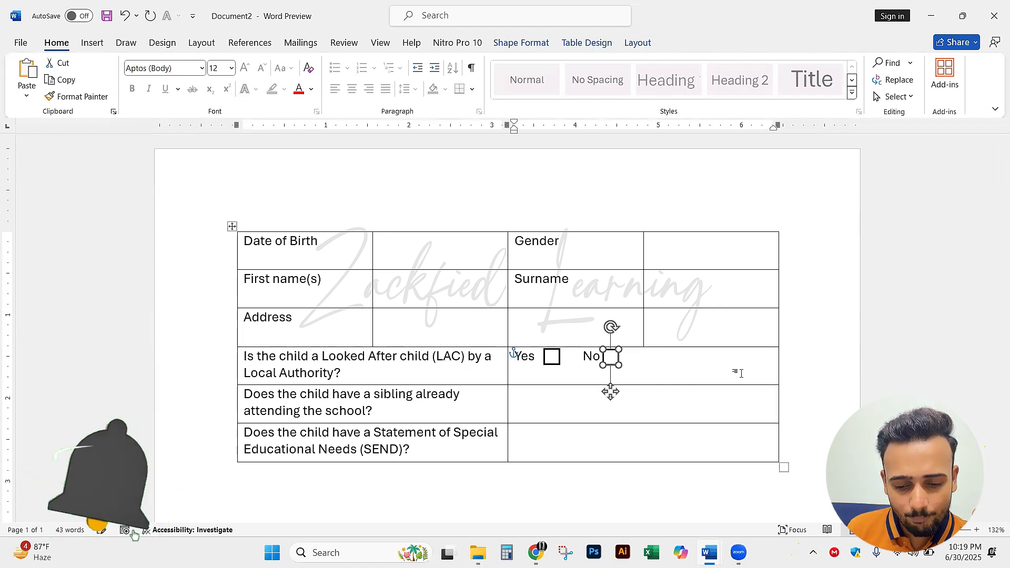
{"action": "key", "text": "Down"}
{"action": "key", "text": "Down"}
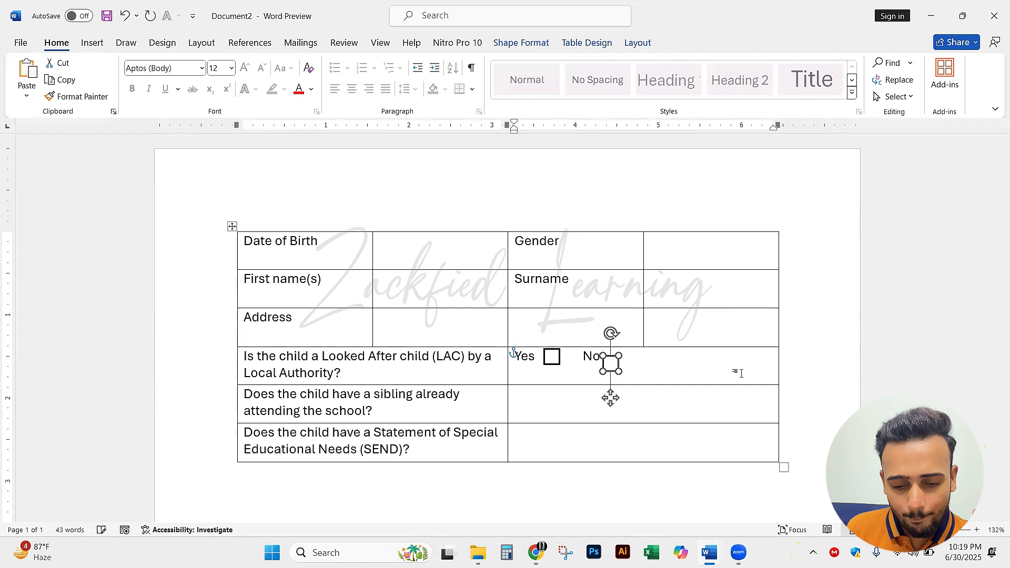
{"action": "key", "text": "Up"}
{"action": "key", "text": "Up"}
{"action": "key", "text": "Up"}
{"action": "key", "text": "Up"}
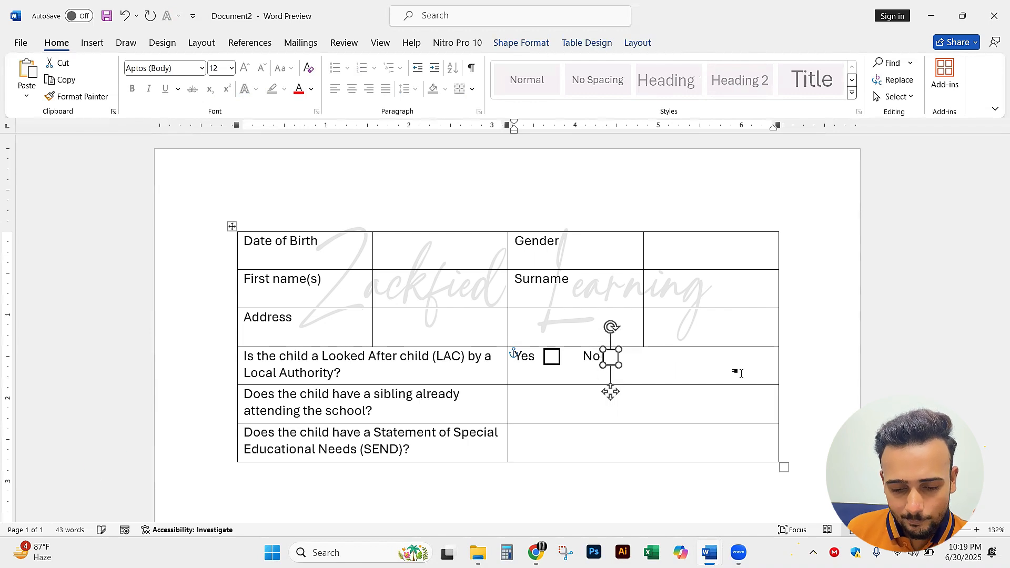
{"action": "left_click", "coordinate": [741, 373]}
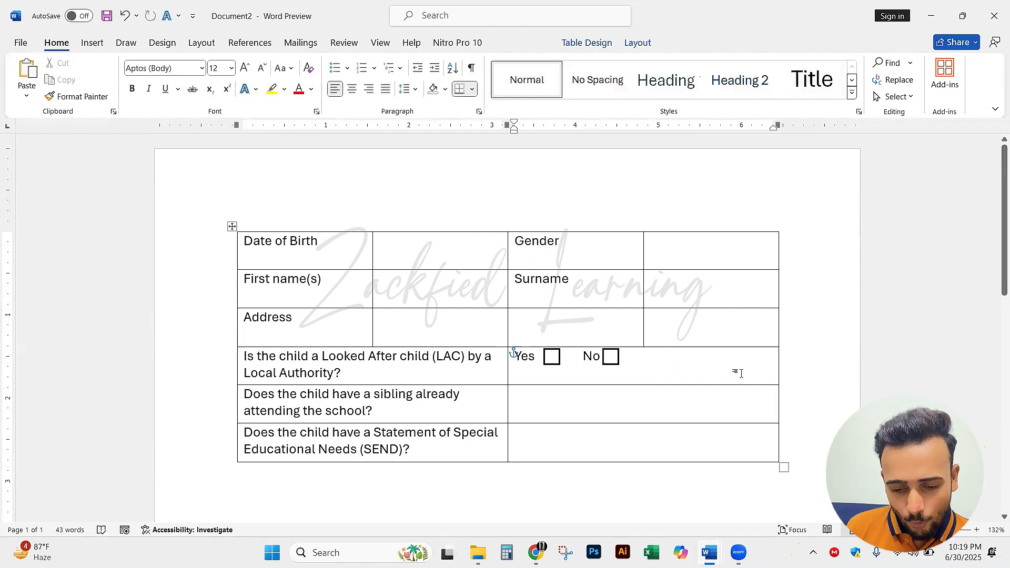
{"action": "left_click", "coordinate": [713, 299]}
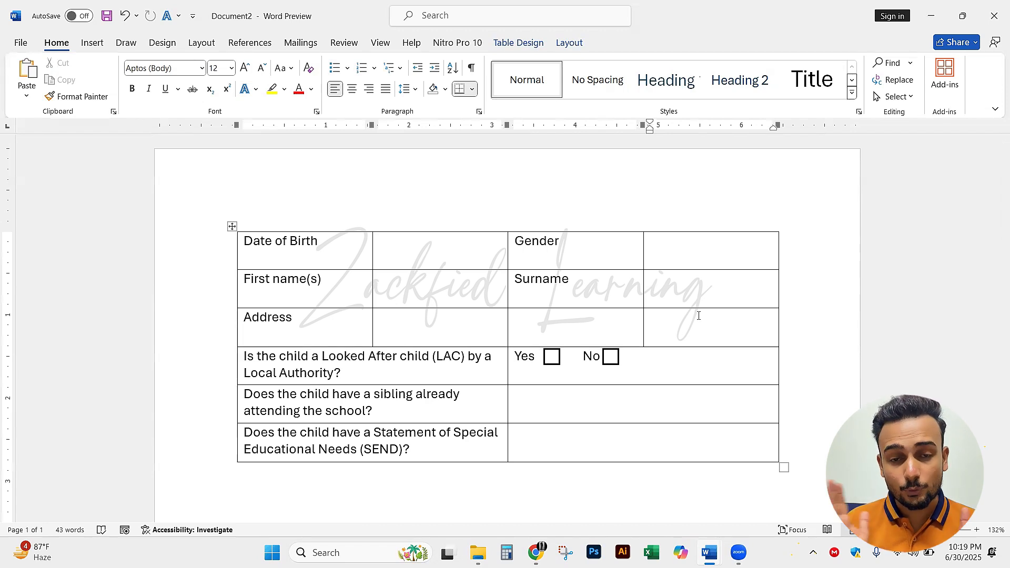
Nudge the "No" tick box slightly to the right to leave a small gap after the word
{"action": "left_click", "coordinate": [617, 360]}
{"action": "key", "text": "Right"}
{"action": "key", "text": "Right"}
{"action": "key", "text": "Right"}
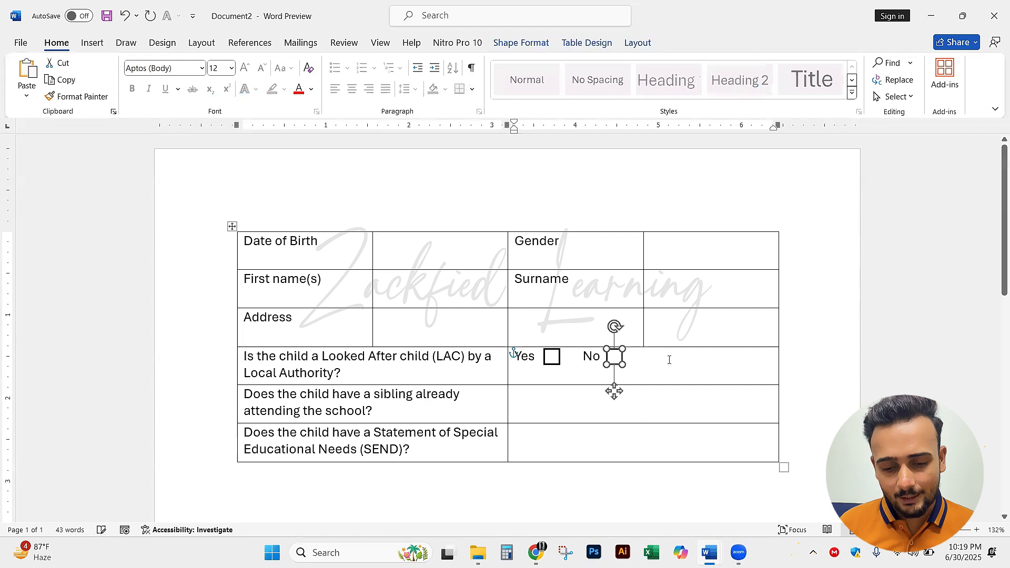
{"action": "left_click", "coordinate": [668, 359]}
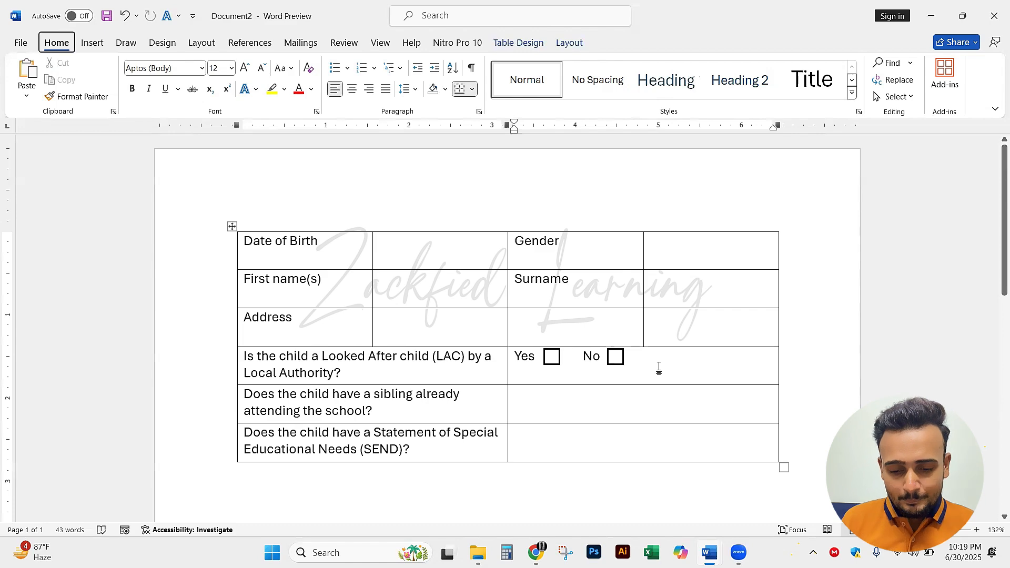
Switch to the reference form MS_WORD_PRACTICAL_19 and examine the layout of its Child's Details table
{"action": "key", "text": "alt+Tab"}
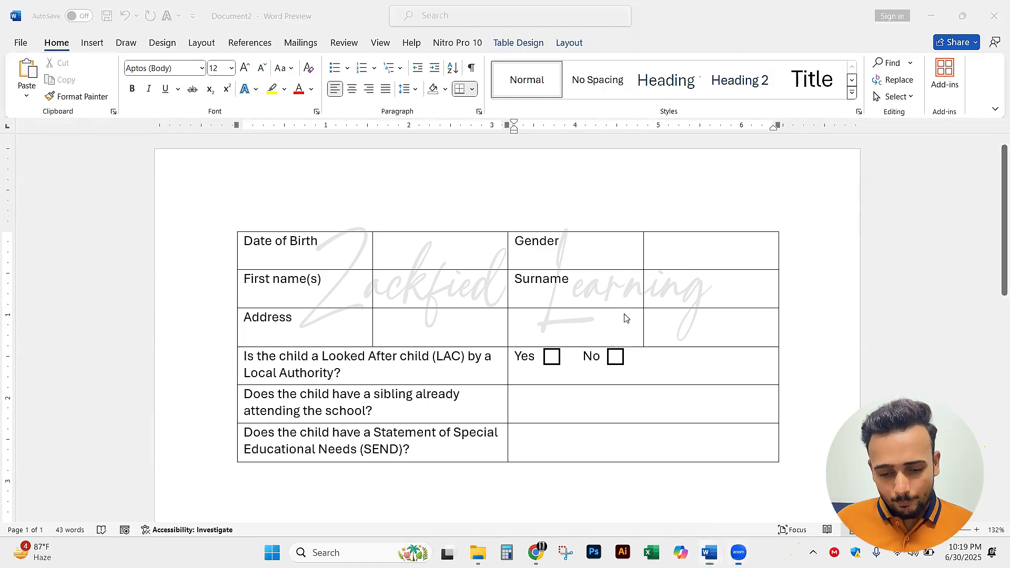
{"action": "key", "text": "alt+Tab"}
{"action": "key", "text": "alt+Tab"}
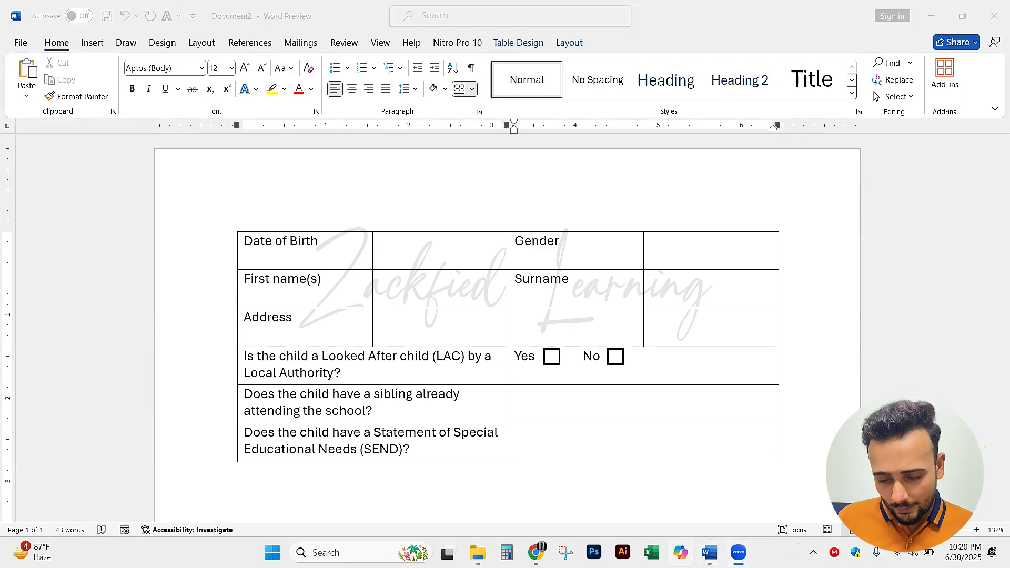
{"action": "mouse_move", "coordinate": [709, 552]}
{"action": "left_click", "coordinate": [717, 484]}
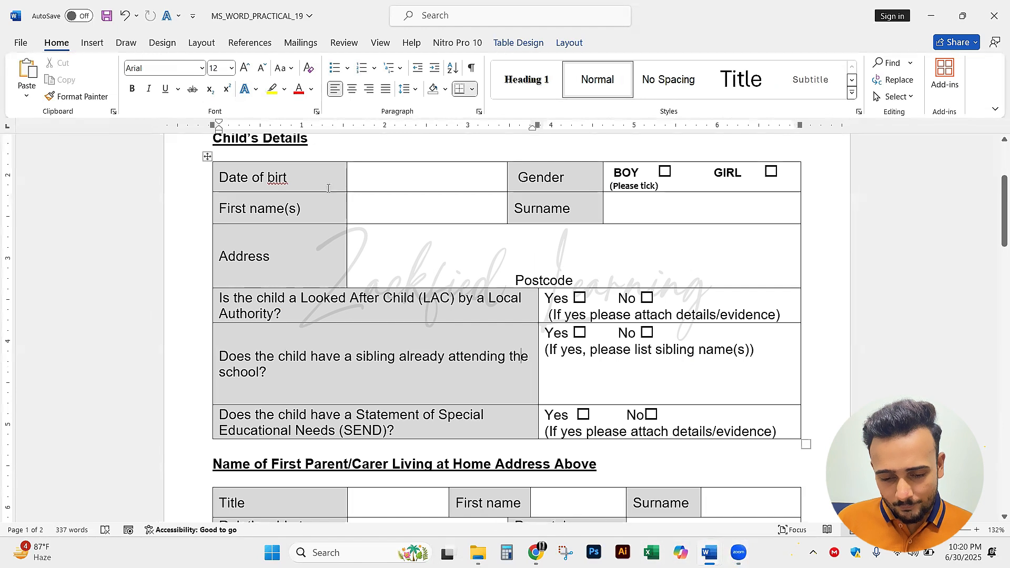
{"action": "left_click_drag", "start_coordinate": [303, 177], "coordinate": [659, 412]}
{"action": "left_click", "coordinate": [675, 371]}
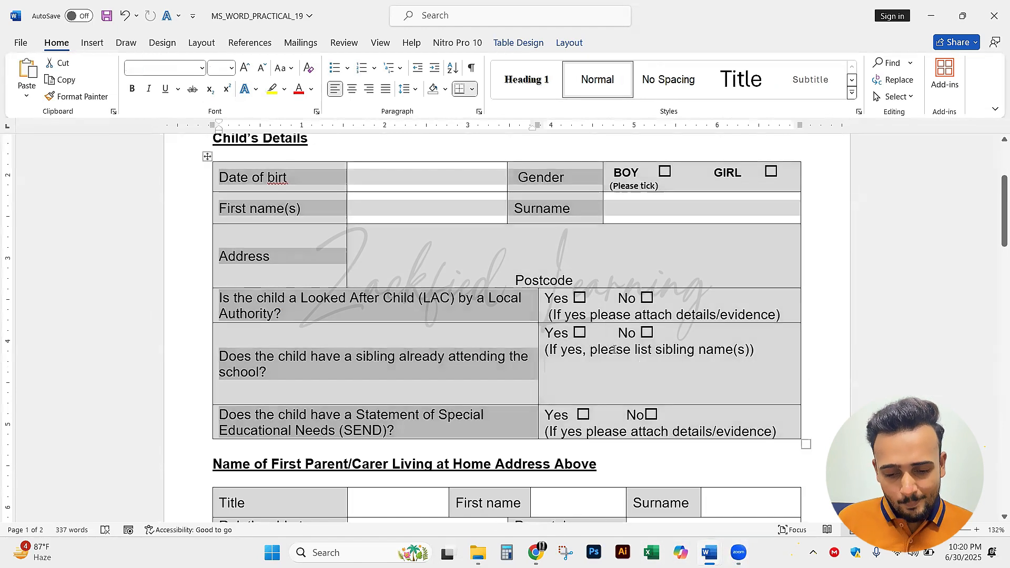
{"action": "left_click_drag", "start_coordinate": [323, 176], "coordinate": [625, 388]}
{"action": "left_click", "coordinate": [621, 276]}
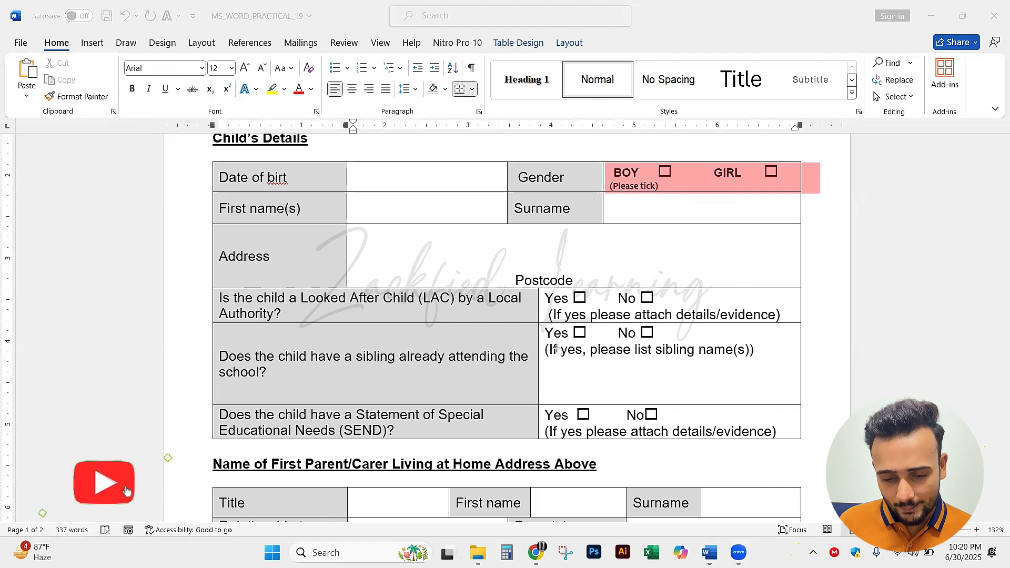
Examine the reference table's Yes/No answer cells and grey-shaded label cells, marking them on screen and clearing the marks
{"action": "mouse_move", "coordinate": [540, 323]}
{"action": "left_mouse_down"}
{"action": "mouse_move", "coordinate": [734, 382]}
{"action": "mouse_move", "coordinate": [816, 440]}
{"action": "mouse_move", "coordinate": [801, 437]}
{"action": "left_mouse_up"}
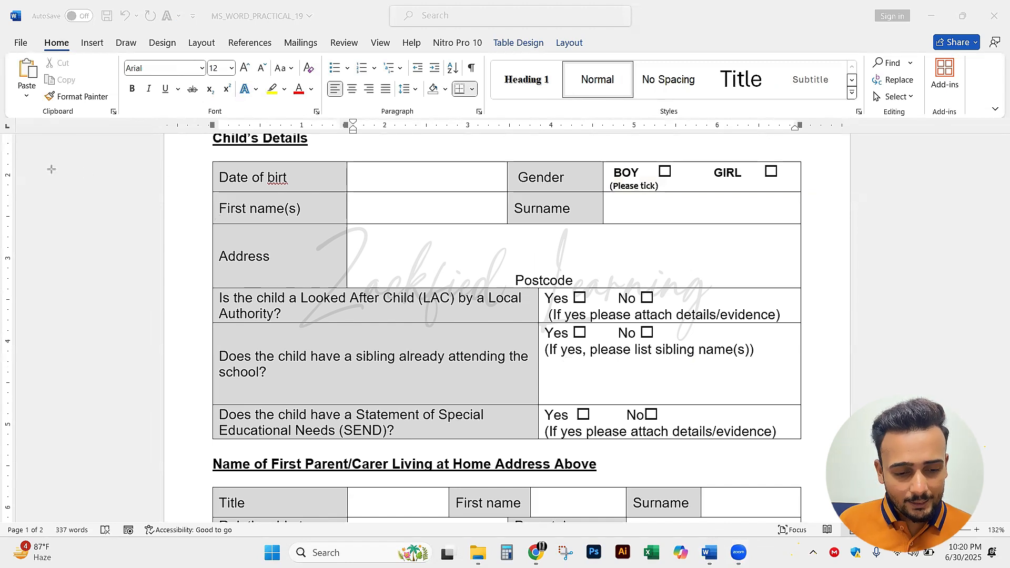
{"action": "left_click_drag", "start_coordinate": [306, 168], "coordinate": [345, 287]}
{"action": "left_click_drag", "start_coordinate": [299, 330], "coordinate": [425, 340]}
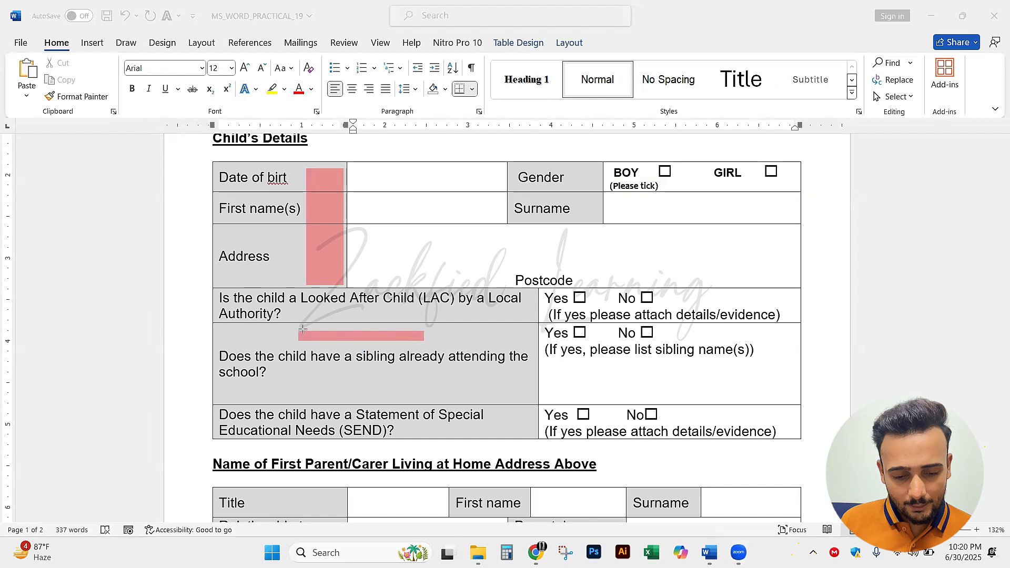
{"action": "key", "text": "ctrl+z"}
{"action": "key", "text": "ctrl+z"}
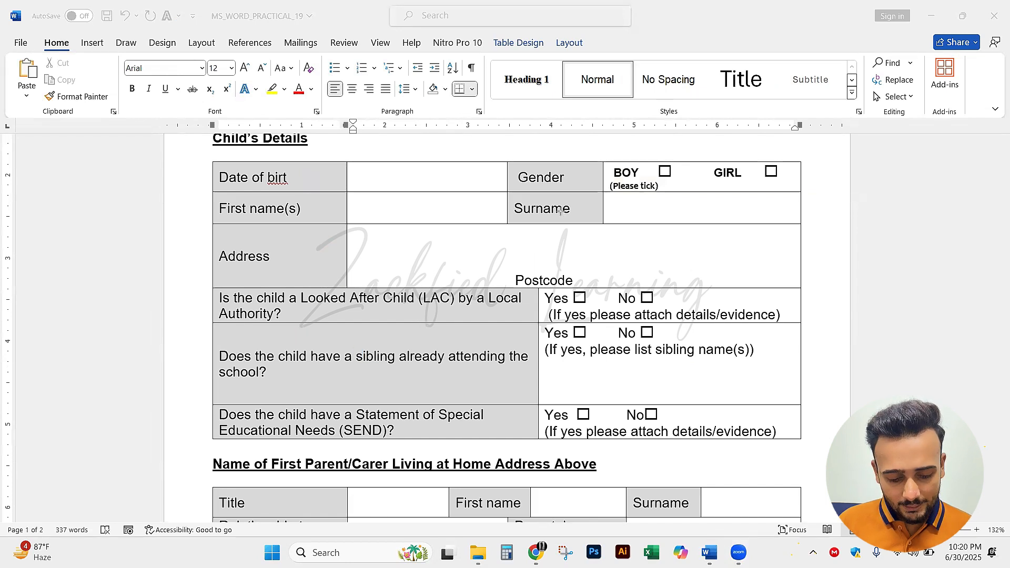
{"action": "key", "text": "Escape"}
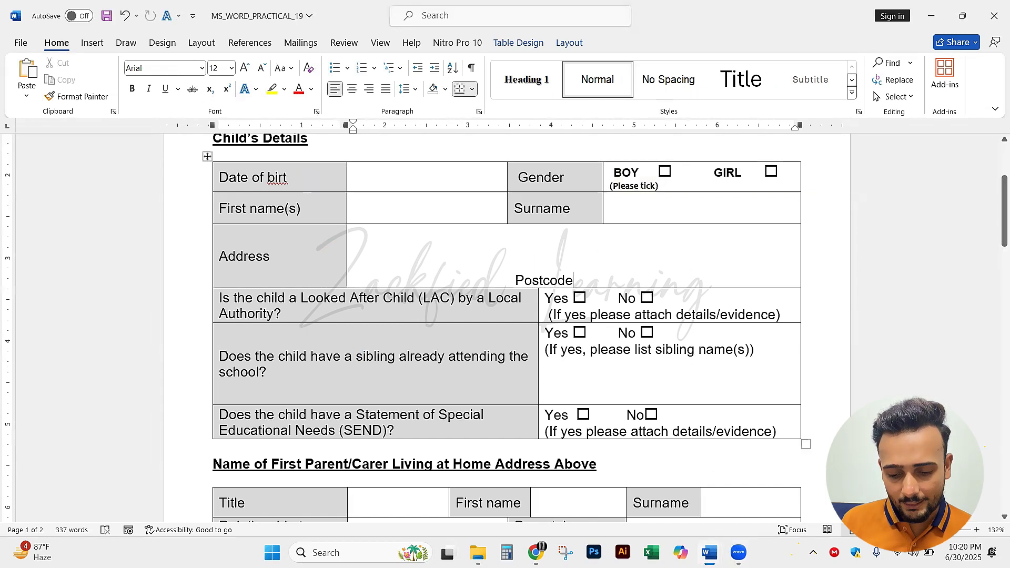
{"action": "key", "text": "ctrl+2"}
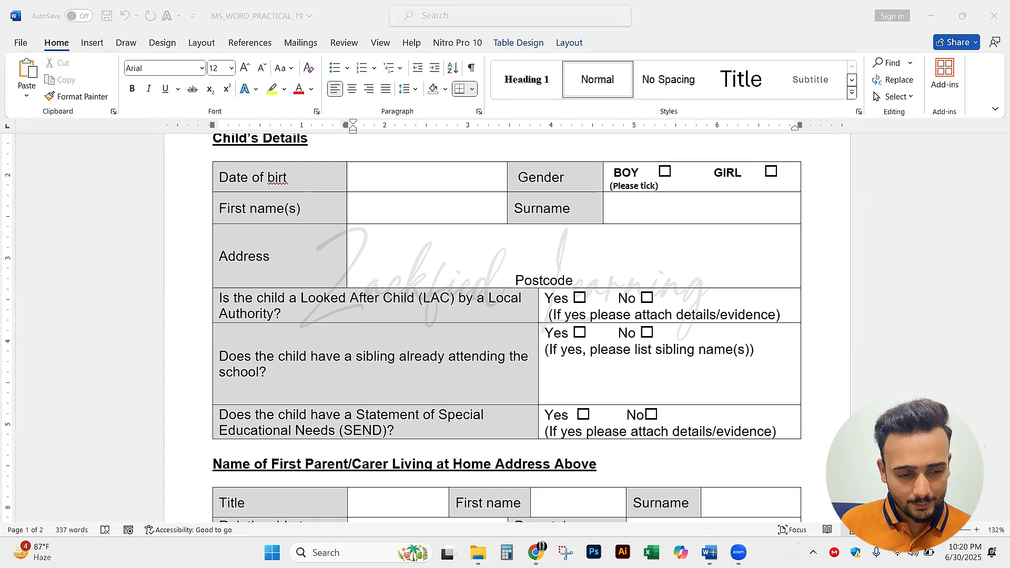
Switch to Document2 and shade the Date of Birth, First name(s) and Address cells with a medium blue theme colour
{"action": "left_click", "coordinate": [710, 553]}
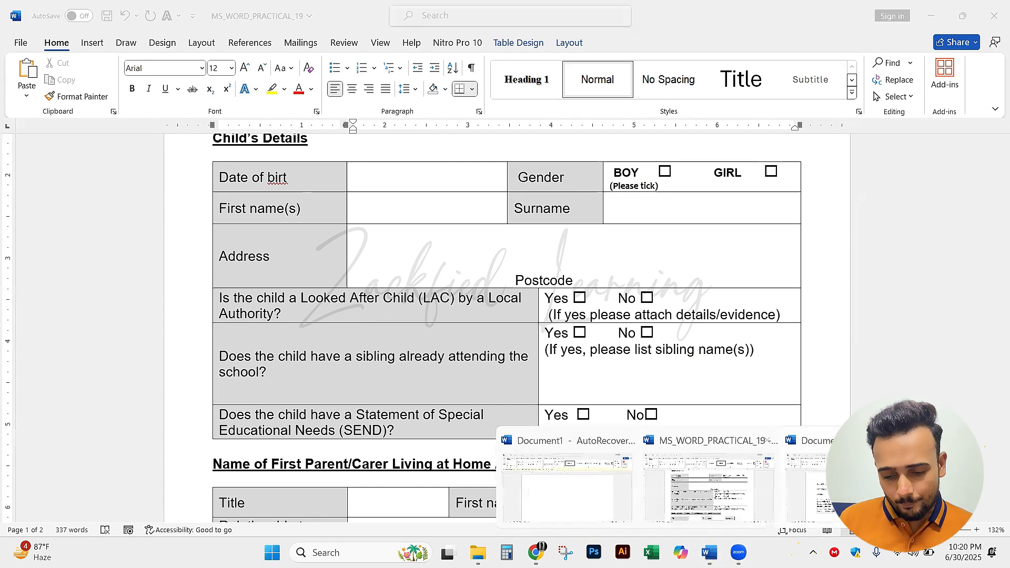
{"action": "left_click", "coordinate": [570, 488]}
{"action": "left_click", "coordinate": [347, 240]}
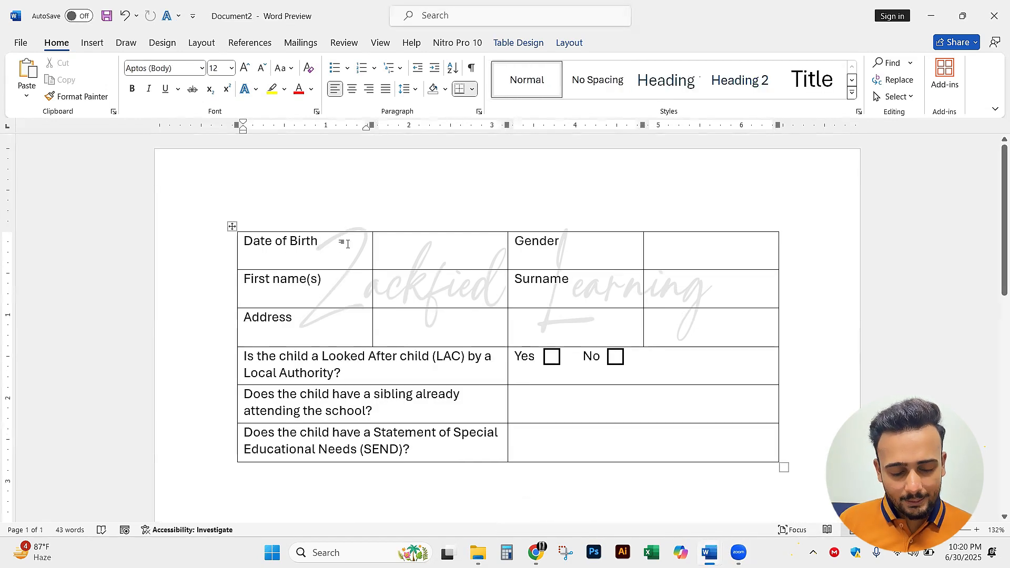
{"action": "left_click_drag", "start_coordinate": [347, 244], "coordinate": [343, 323]}
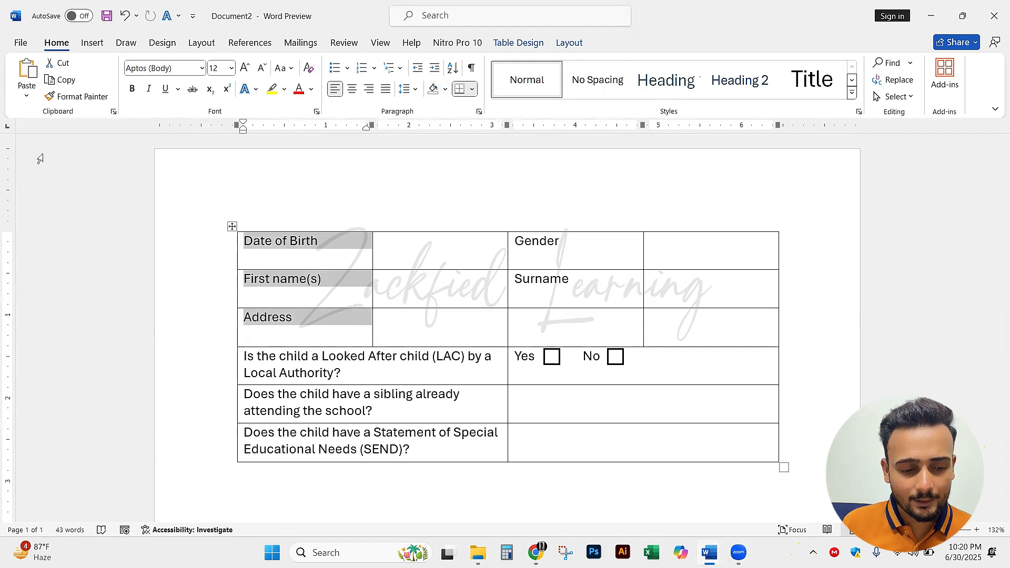
{"action": "key", "text": "alt+Tab"}
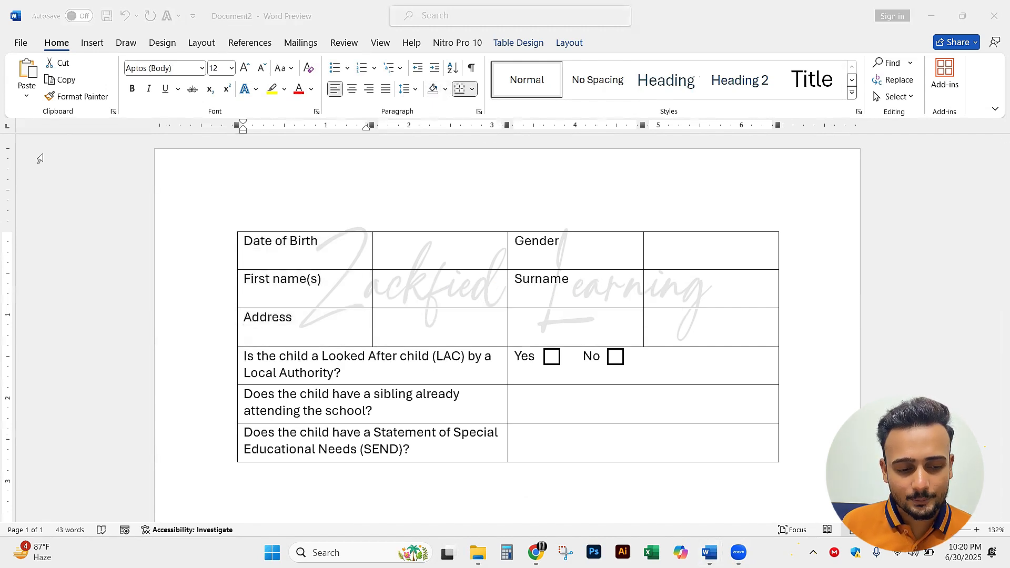
{"action": "left_click_drag", "start_coordinate": [432, 185], "coordinate": [435, 98]}
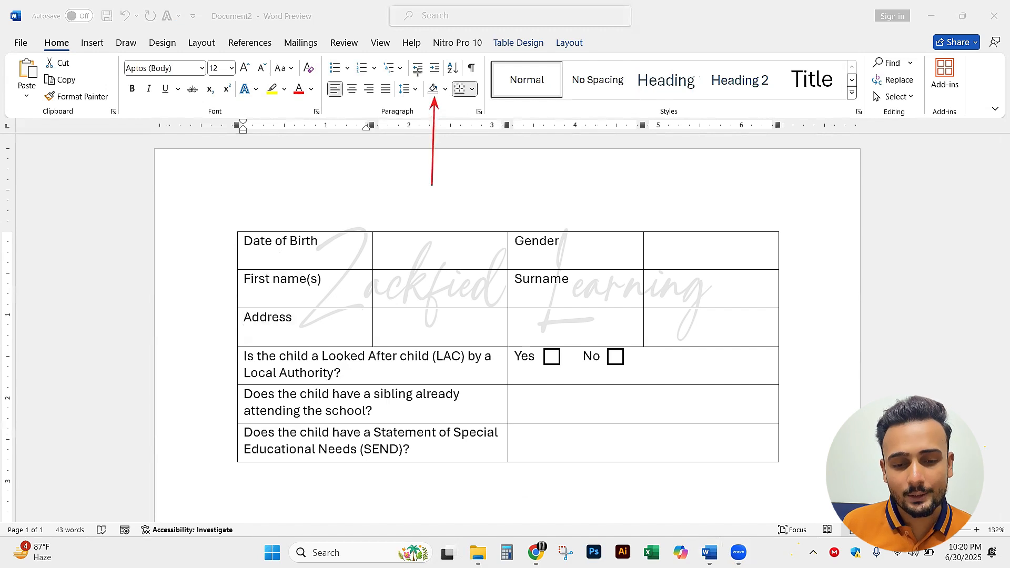
{"action": "left_click_drag", "start_coordinate": [371, 46], "coordinate": [430, 87]}
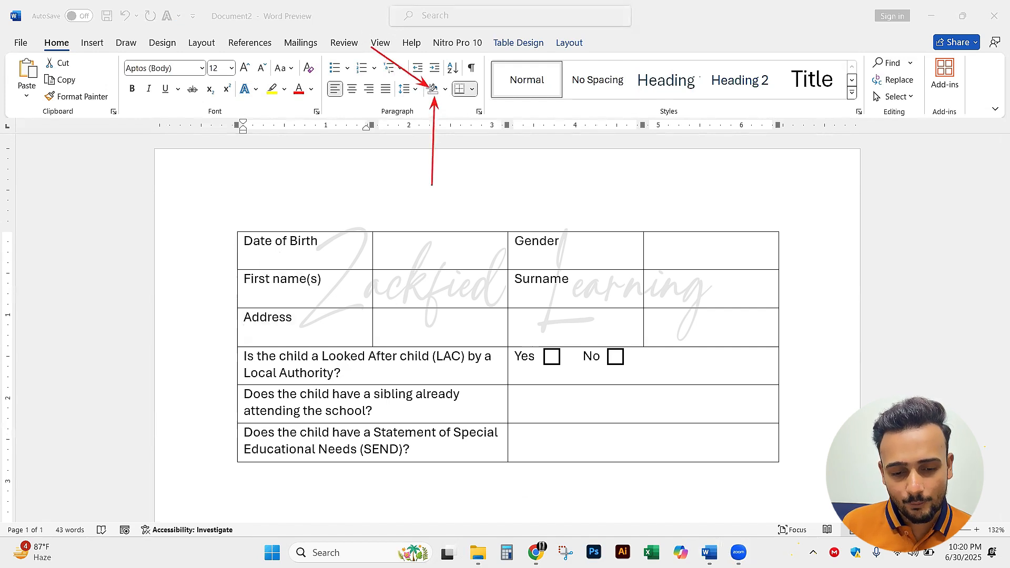
{"action": "key", "text": "ctrl+z"}
{"action": "key", "text": "ctrl+z"}
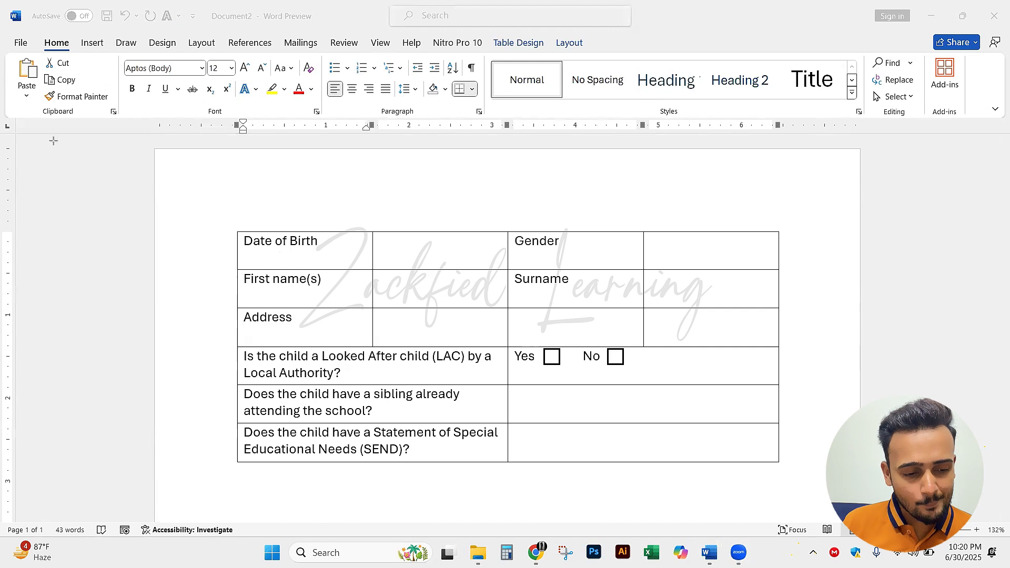
{"action": "key", "text": "Escape"}
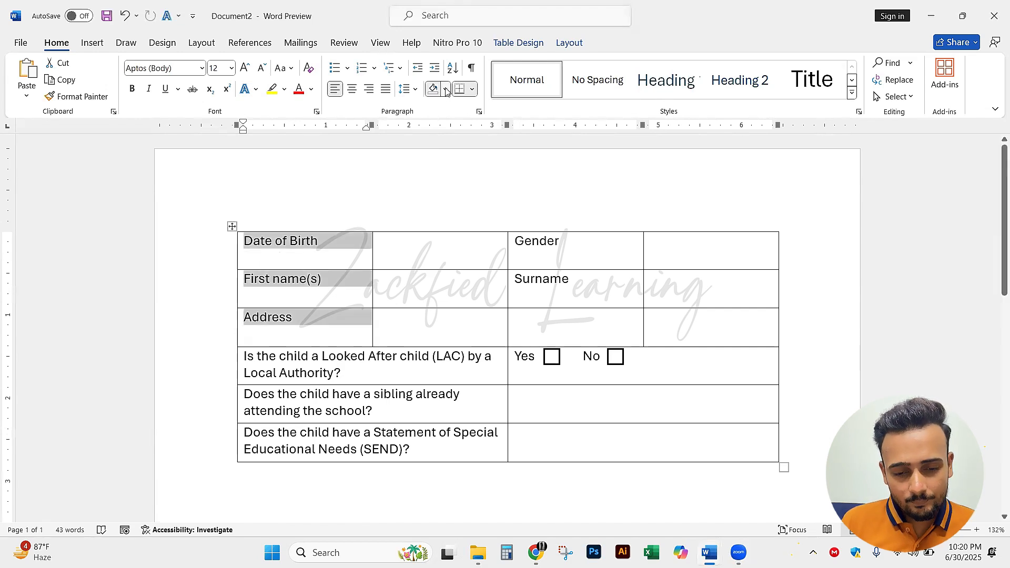
{"action": "left_click", "coordinate": [446, 89]}
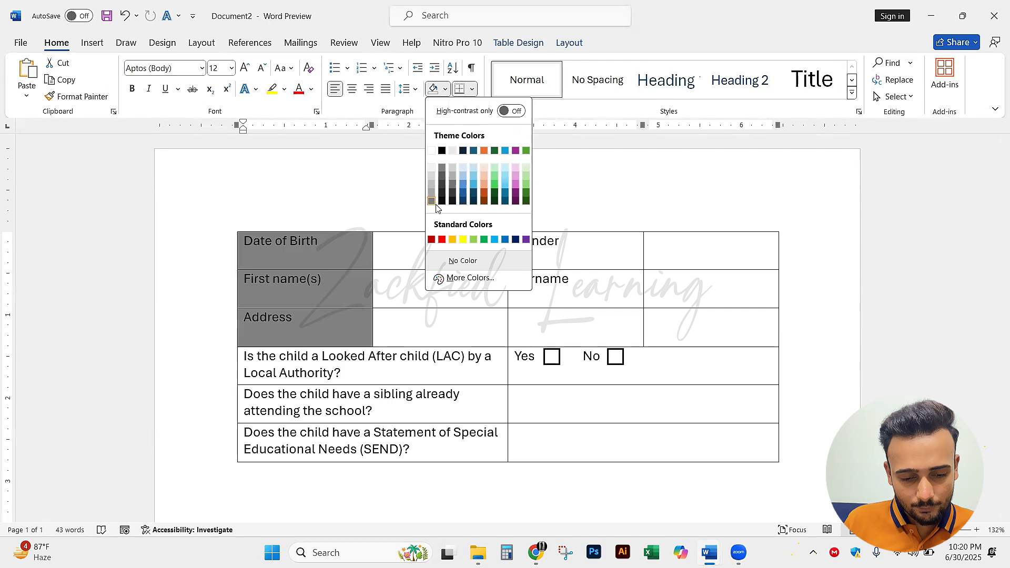
{"action": "left_click", "coordinate": [461, 181]}
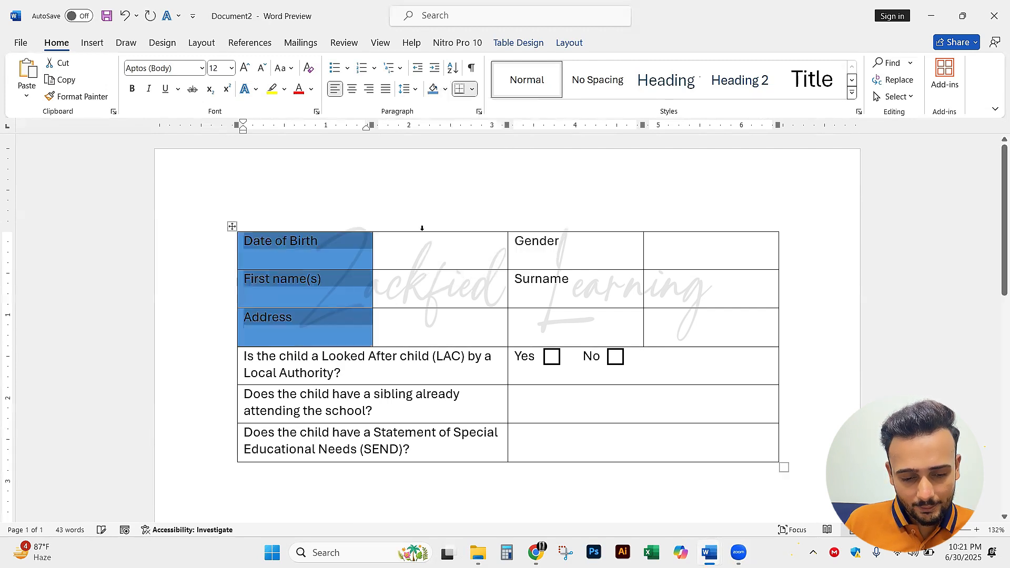
Shade the three question cells about LAC, siblings and SEND with the same blue
{"action": "left_click", "coordinate": [384, 280]}
{"action": "left_click_drag", "start_coordinate": [261, 379], "coordinate": [368, 447]}
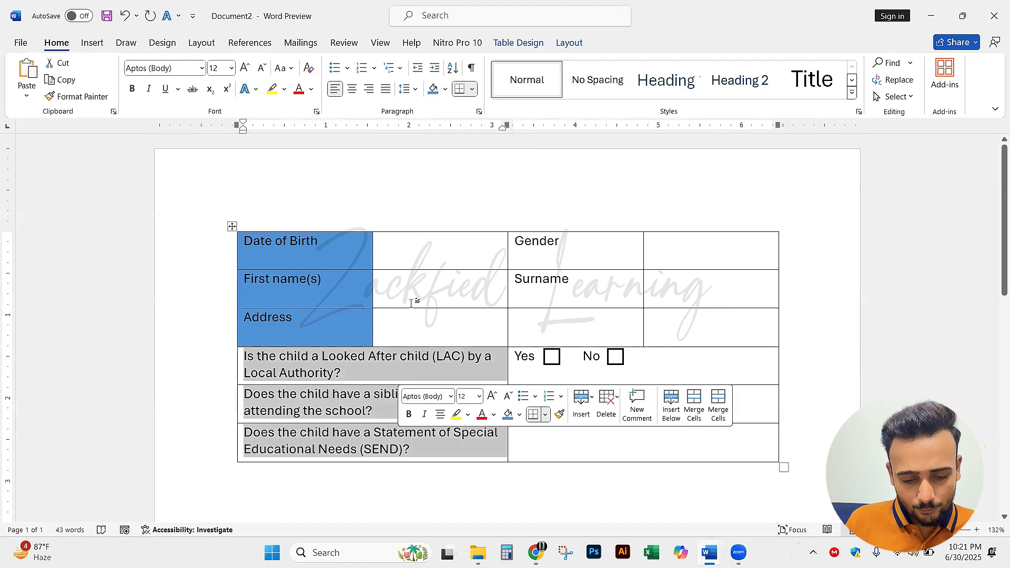
{"action": "left_click", "coordinate": [433, 89]}
{"action": "left_click", "coordinate": [470, 293]}
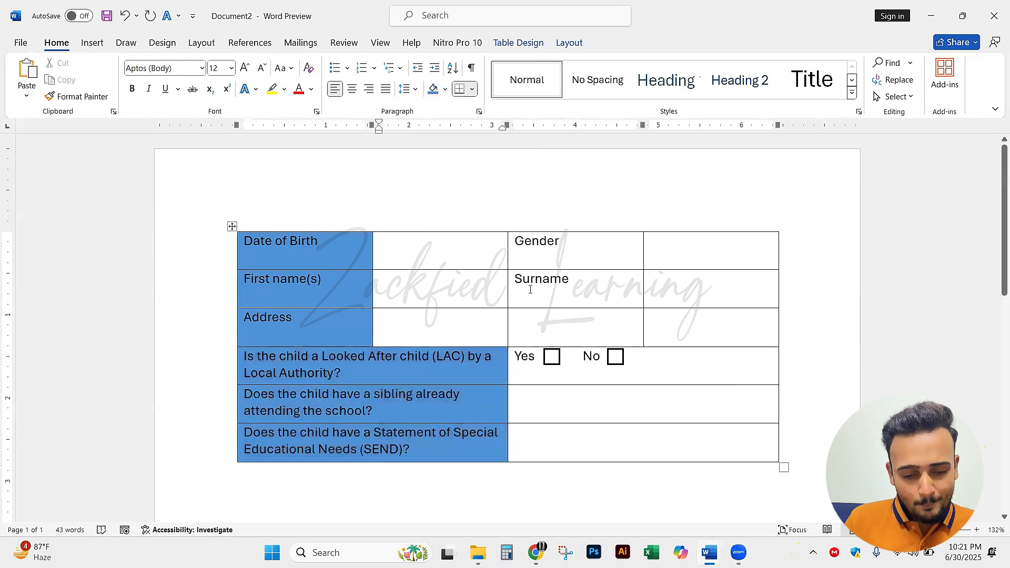
Apply the same blue shading to the Gender and Surname label cells
{"action": "left_click_drag", "start_coordinate": [592, 252], "coordinate": [593, 277]}
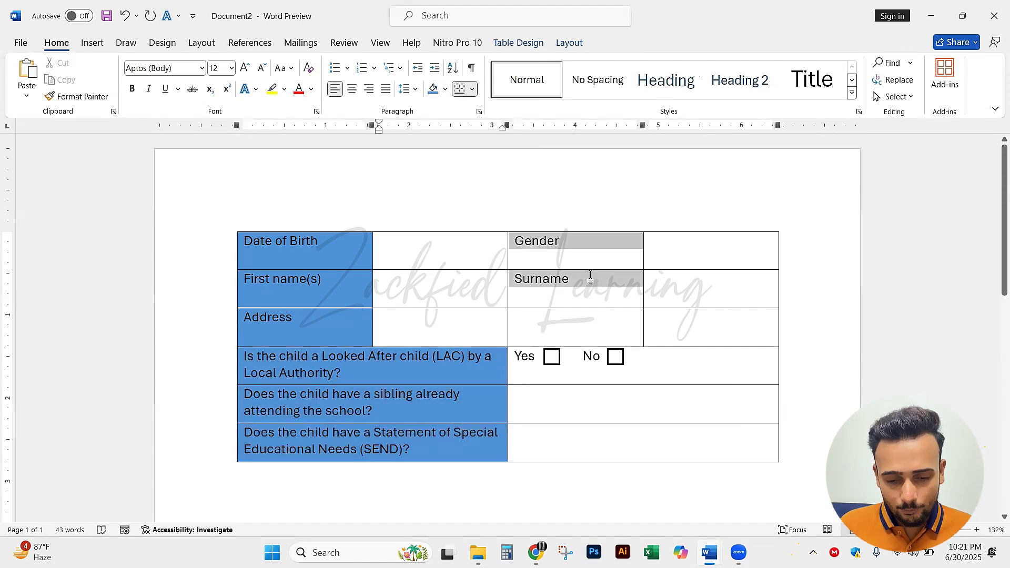
{"action": "left_click", "coordinate": [433, 89]}
{"action": "left_click", "coordinate": [605, 260]}
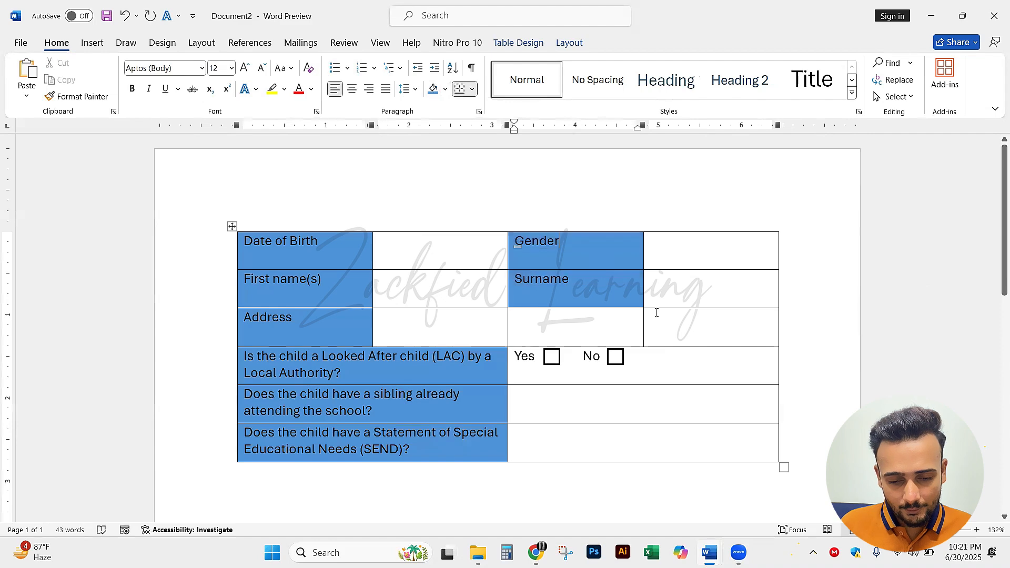
Check the Address row in the reference form and merge the three empty cells beside Address in Document2
{"action": "key", "text": "alt+Tab"}
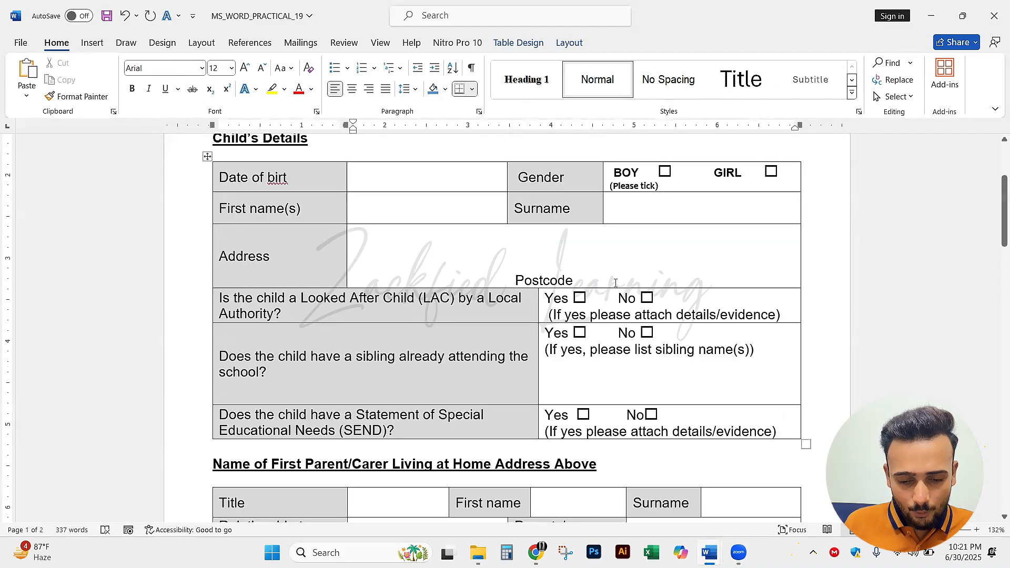
{"action": "key", "text": "alt+Tab"}
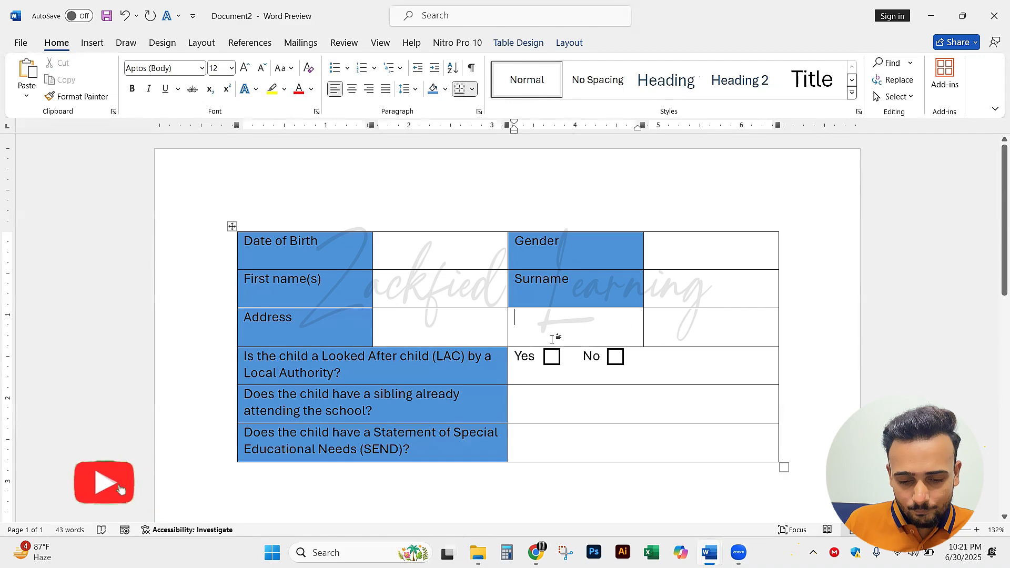
{"action": "mouse_move", "coordinate": [709, 552]}
{"action": "left_click", "coordinate": [705, 490]}
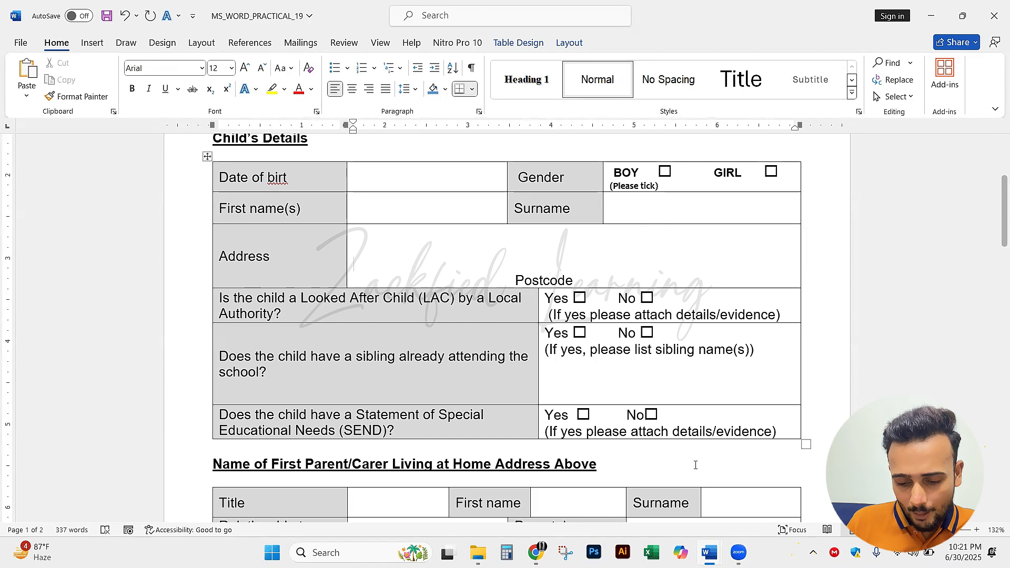
{"action": "mouse_move", "coordinate": [710, 553]}
{"action": "left_click", "coordinate": [829, 486]}
{"action": "key", "text": "Tab"}
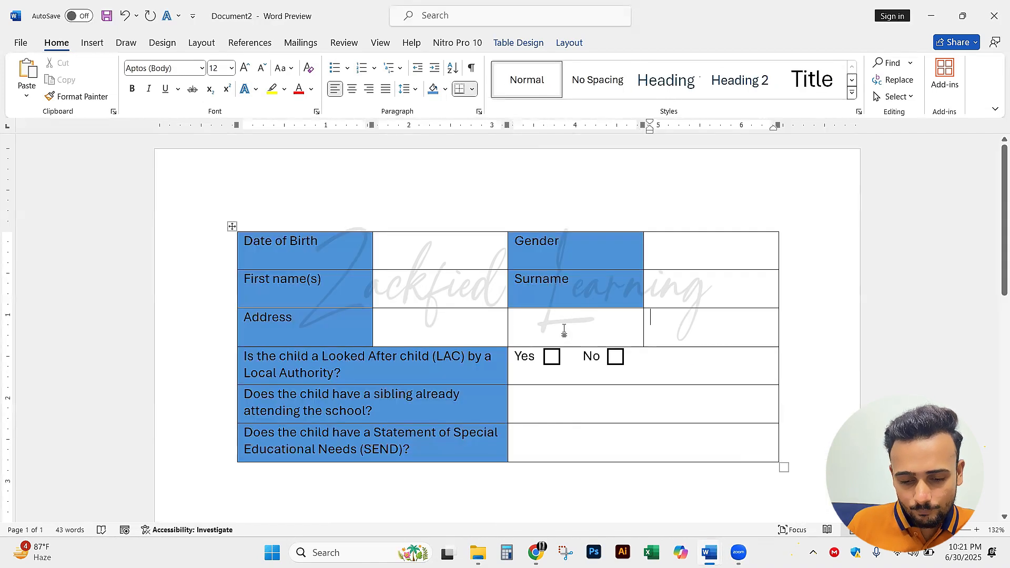
{"action": "left_click", "coordinate": [522, 329]}
{"action": "left_click_drag", "start_coordinate": [481, 330], "coordinate": [672, 327]}
{"action": "right_click", "coordinate": [671, 329]}
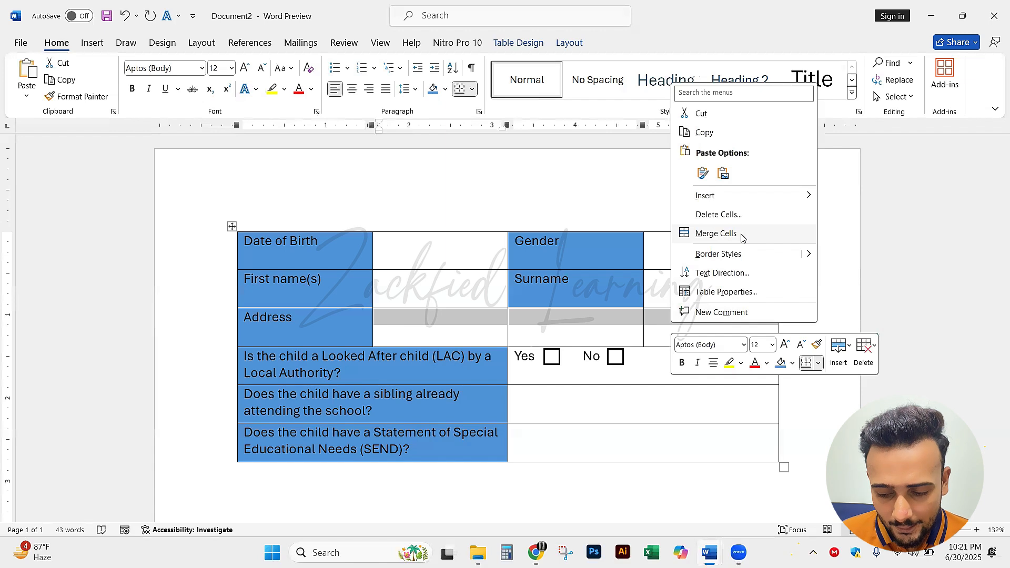
{"action": "left_click", "coordinate": [742, 238]}
{"action": "left_click", "coordinate": [679, 330]}
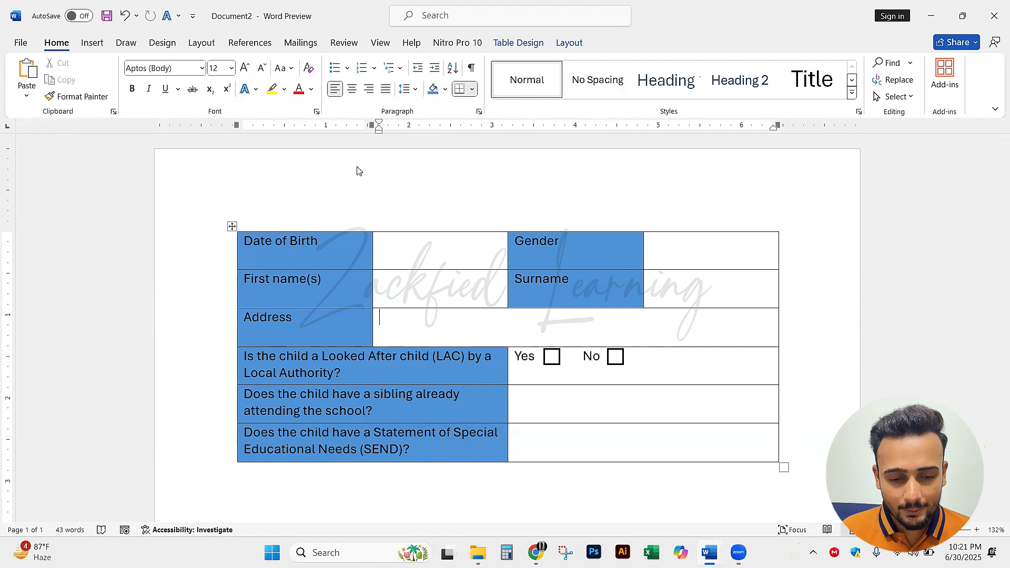
Centre the text of the merged cell beside Address and enter "Post Code" in it
{"action": "left_click_drag", "start_coordinate": [358, 173], "coordinate": [353, 97]}
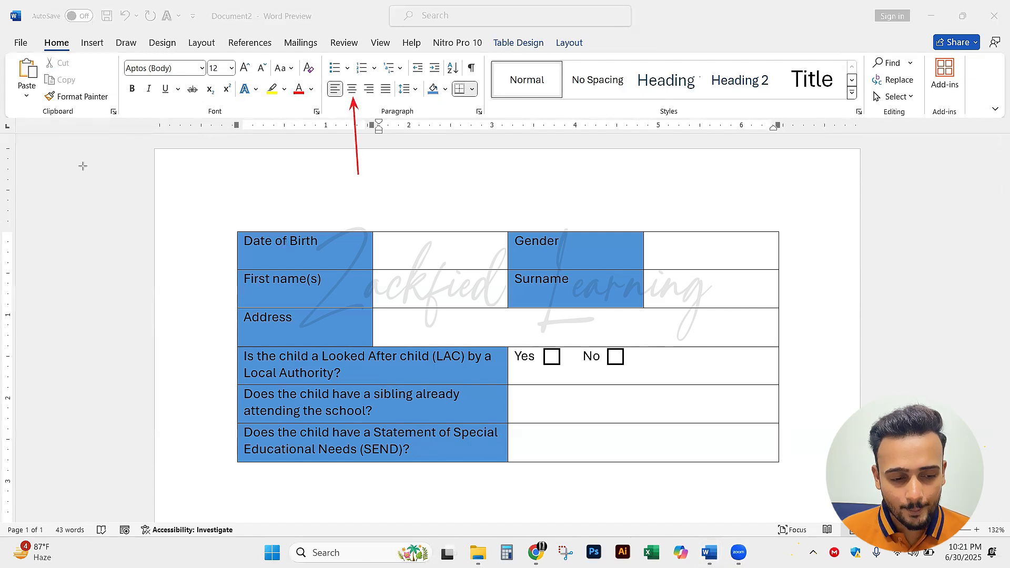
{"action": "left_click", "coordinate": [44, 126]}
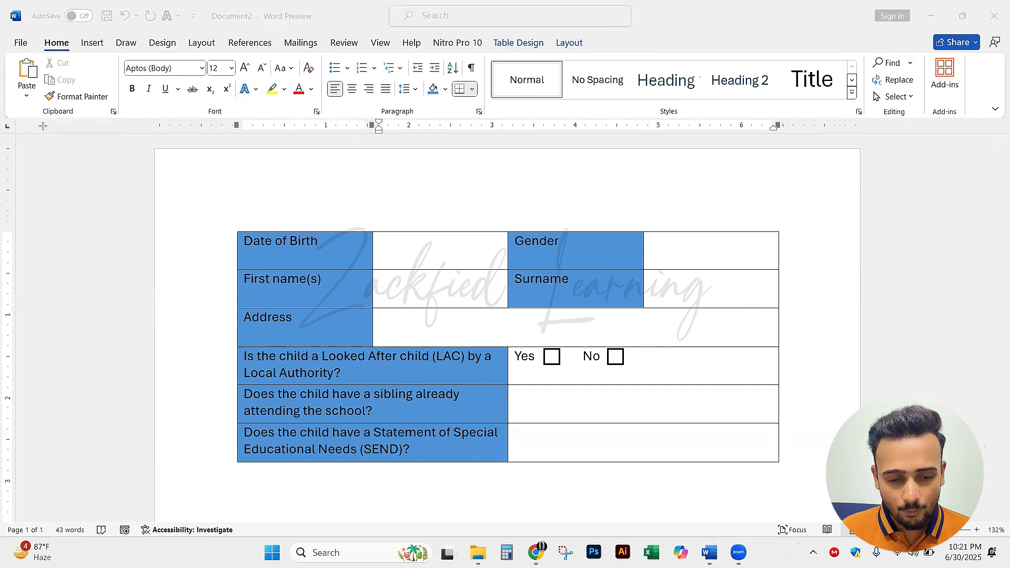
{"action": "left_click", "coordinate": [353, 91]}
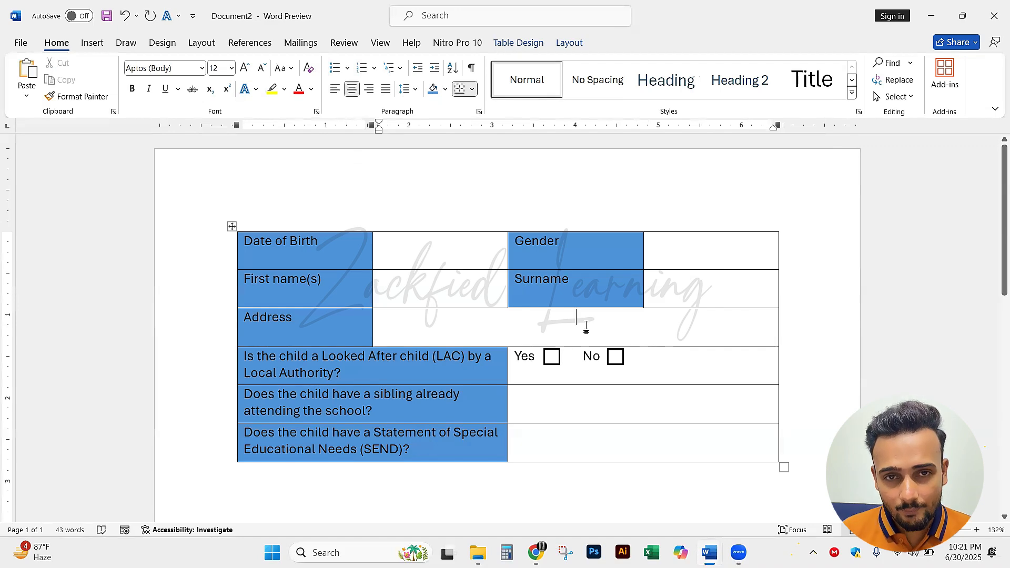
{"action": "type", "text": "p"}
{"action": "key", "text": "alt+Tab"}
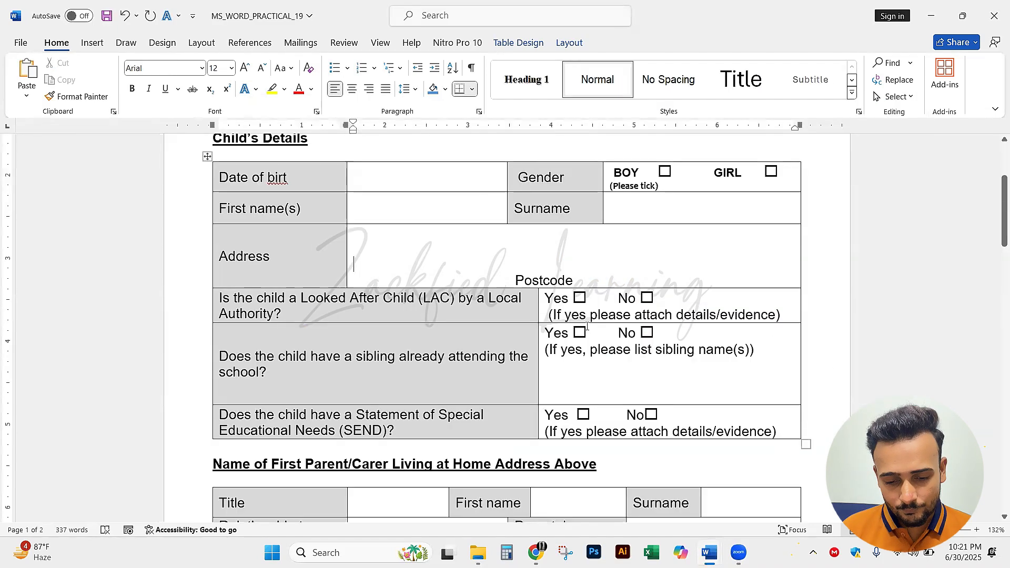
{"action": "key", "text": "alt+Tab"}
{"action": "type", "text": "ost "}
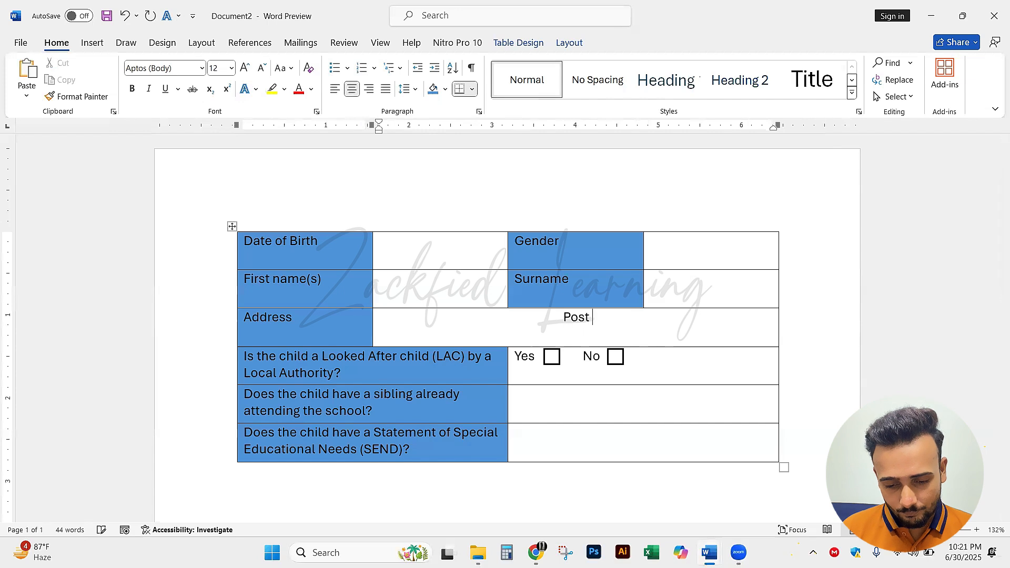
{"action": "type", "text": "Code"}
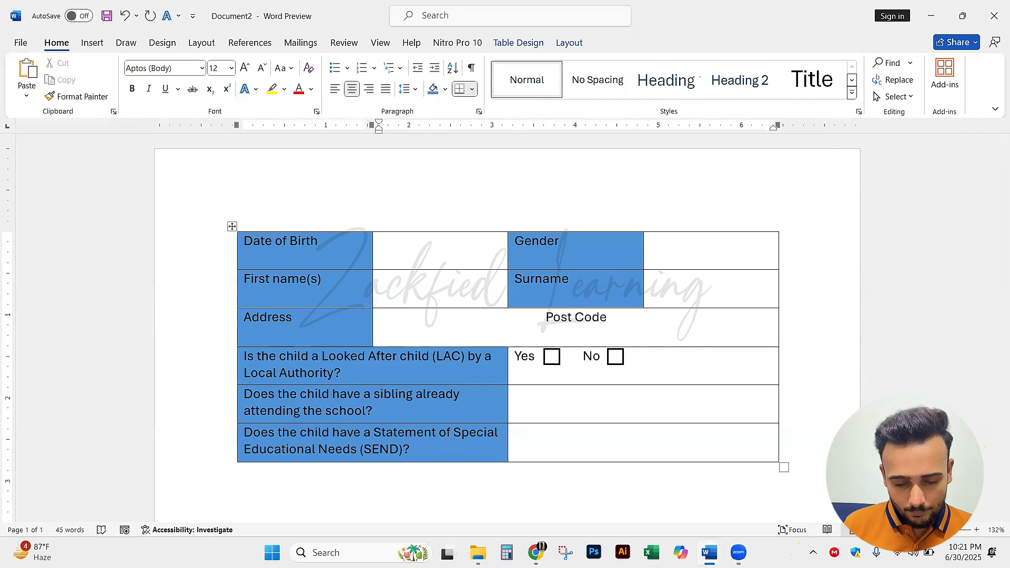
Examine how the labels sit within their blue cells, marking the label cells on screen and clearing the marks
{"action": "scroll", "coordinate": [643, 335], "scroll_direction": "down", "scroll_amount": 1}
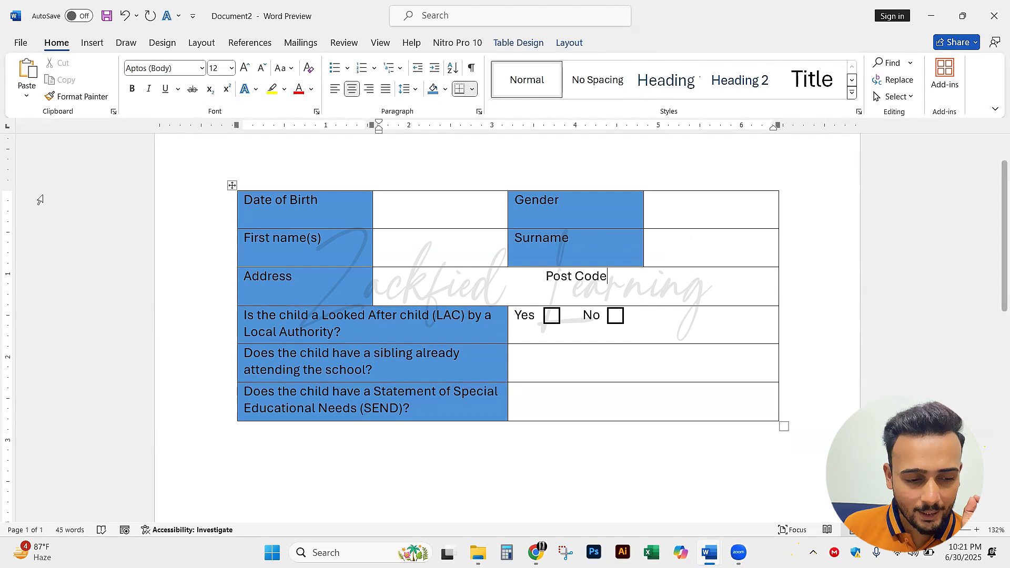
{"action": "left_click_drag", "start_coordinate": [610, 211], "coordinate": [564, 202]}
{"action": "left_click_drag", "start_coordinate": [358, 214], "coordinate": [325, 201]}
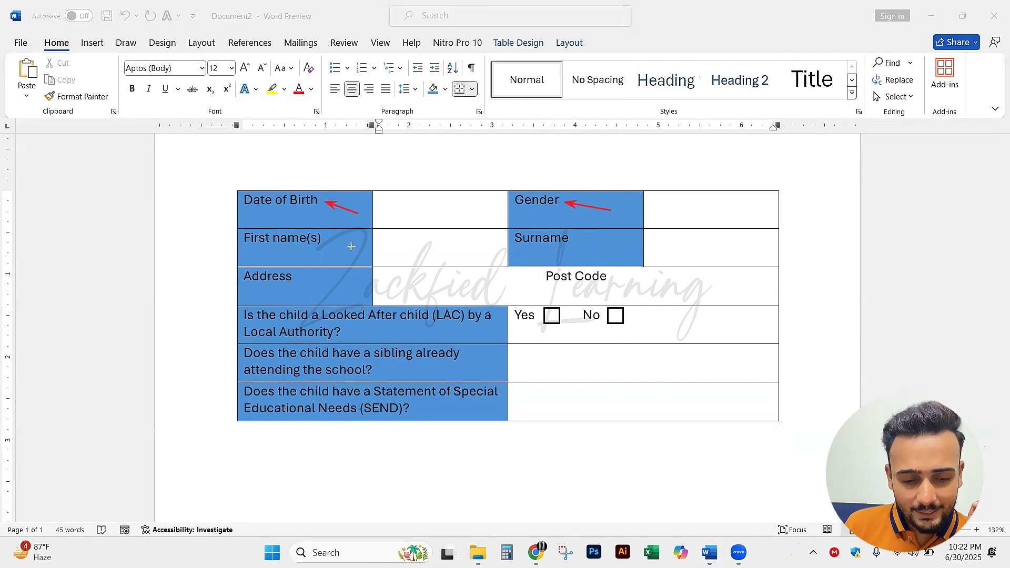
{"action": "left_click_drag", "start_coordinate": [351, 245], "coordinate": [329, 235]}
{"action": "left_click_drag", "start_coordinate": [607, 249], "coordinate": [580, 238]}
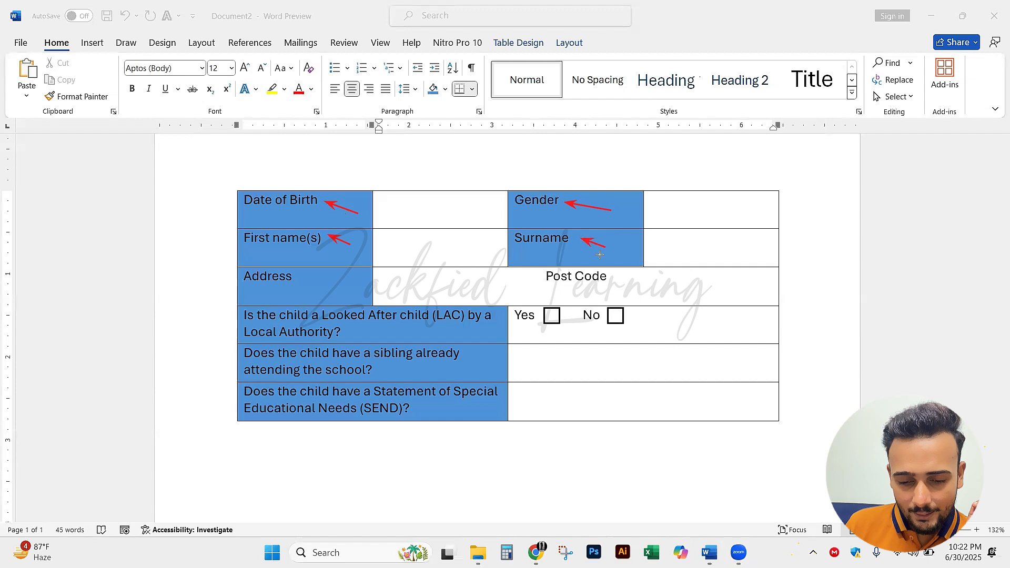
{"action": "mouse_move", "coordinate": [353, 295]}
{"action": "left_mouse_down"}
{"action": "mouse_move", "coordinate": [264, 290]}
{"action": "mouse_move", "coordinate": [296, 275]}
{"action": "mouse_move", "coordinate": [297, 288]}
{"action": "left_mouse_up"}
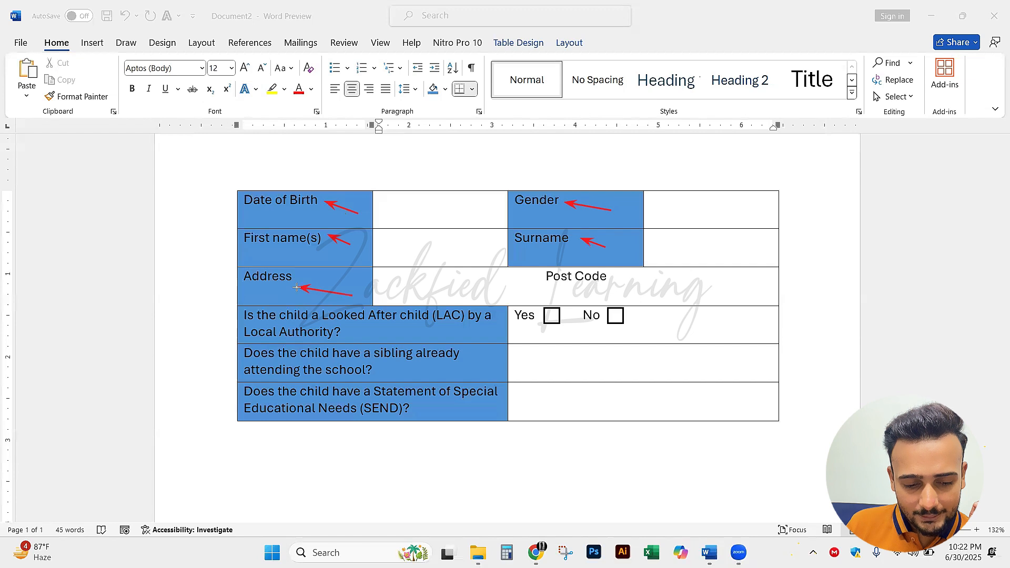
{"action": "key", "text": "ctrl+z"}
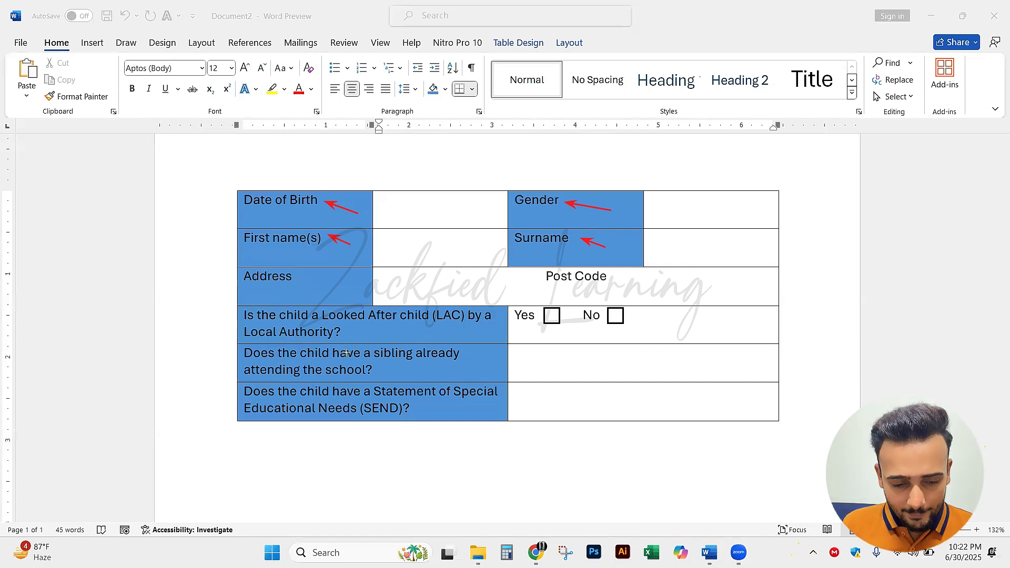
{"action": "left_click_drag", "start_coordinate": [340, 365], "coordinate": [340, 303]}
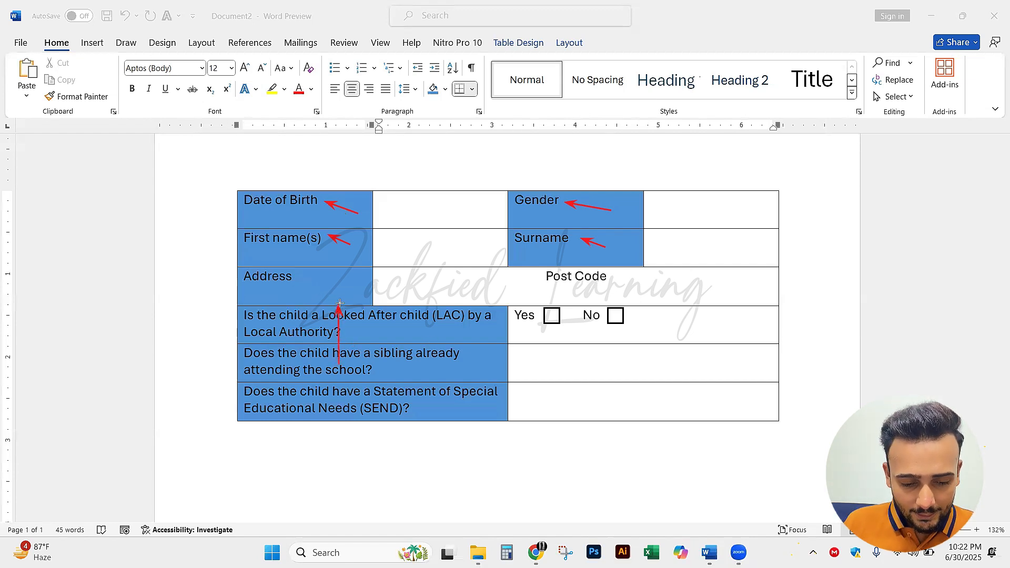
{"action": "left_click_drag", "start_coordinate": [347, 230], "coordinate": [340, 282]}
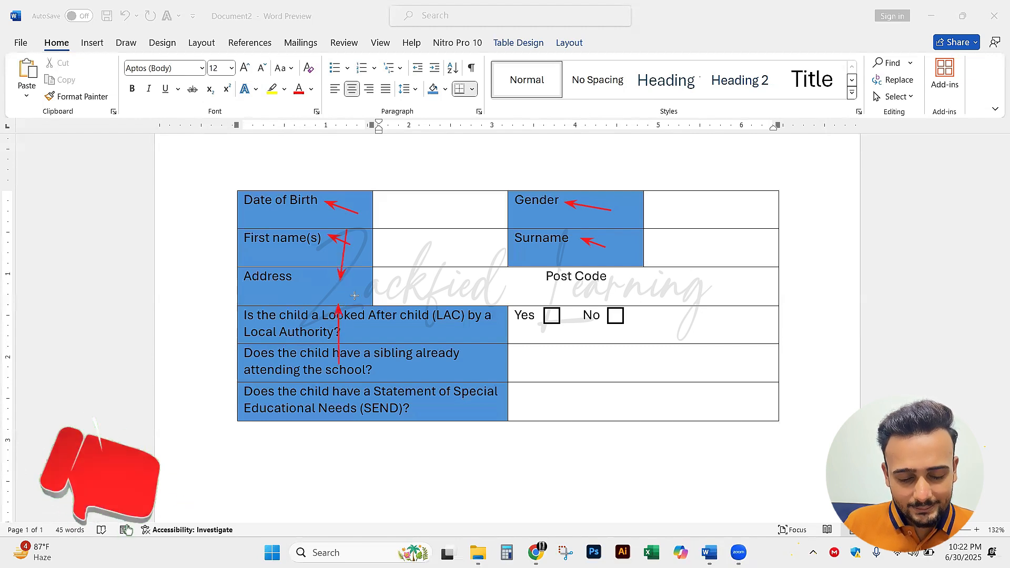
{"action": "left_click_drag", "start_coordinate": [298, 292], "coordinate": [333, 293]}
{"action": "key", "text": "ctrl+z"}
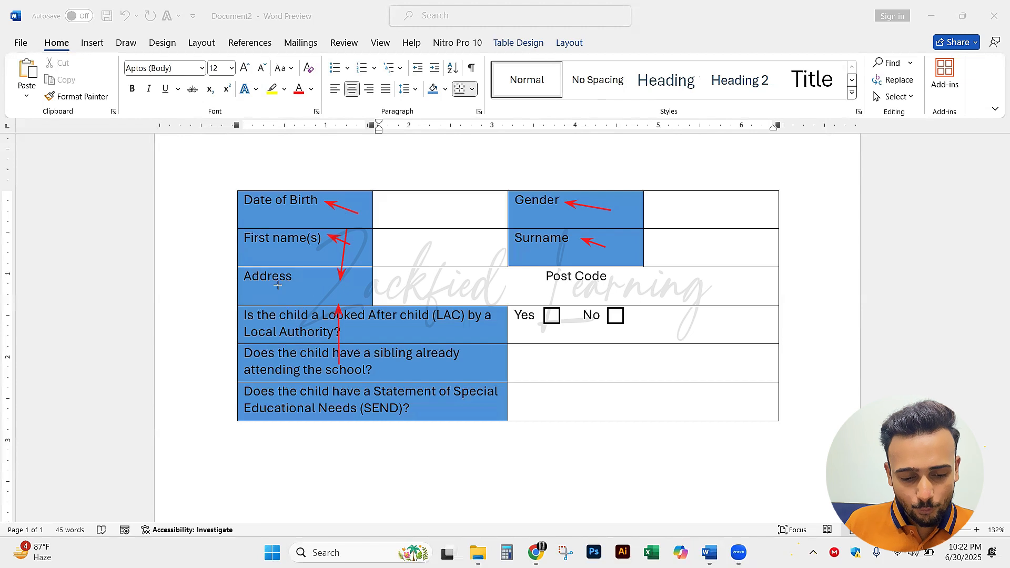
{"action": "left_click_drag", "start_coordinate": [267, 297], "coordinate": [268, 247]}
{"action": "key", "text": "ctrl+z"}
{"action": "key", "text": "ctrl+z"}
{"action": "key", "text": "ctrl+z"}
{"action": "key", "text": "ctrl+z"}
{"action": "key", "text": "ctrl+z"}
{"action": "key", "text": "ctrl+z"}
{"action": "key", "text": "ctrl+z"}
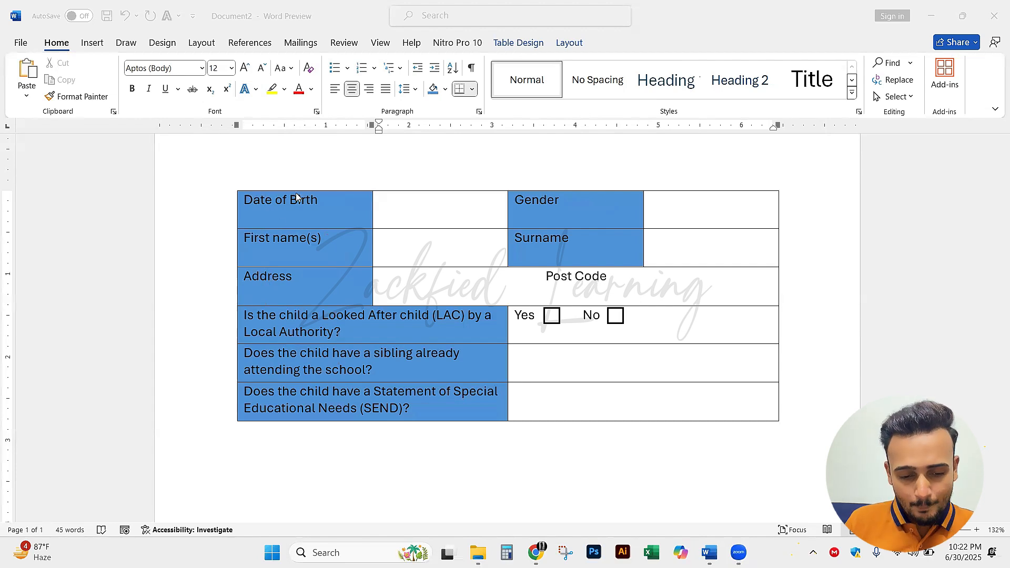
{"action": "left_click", "coordinate": [394, 210]}
{"action": "left_click_drag", "start_coordinate": [241, 200], "coordinate": [677, 398]}
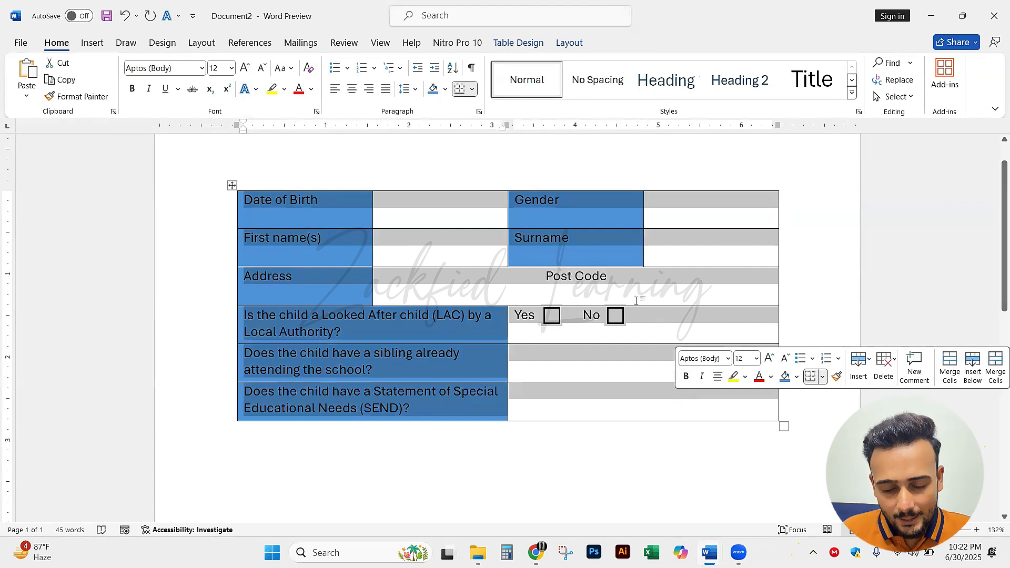
{"action": "right_click", "coordinate": [572, 258]}
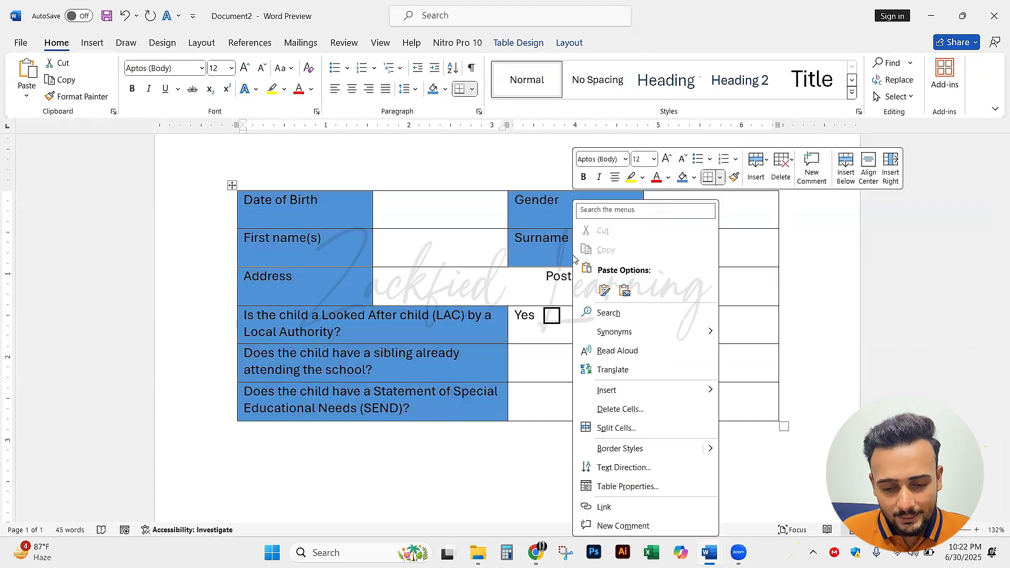
{"action": "key", "text": "Escape"}
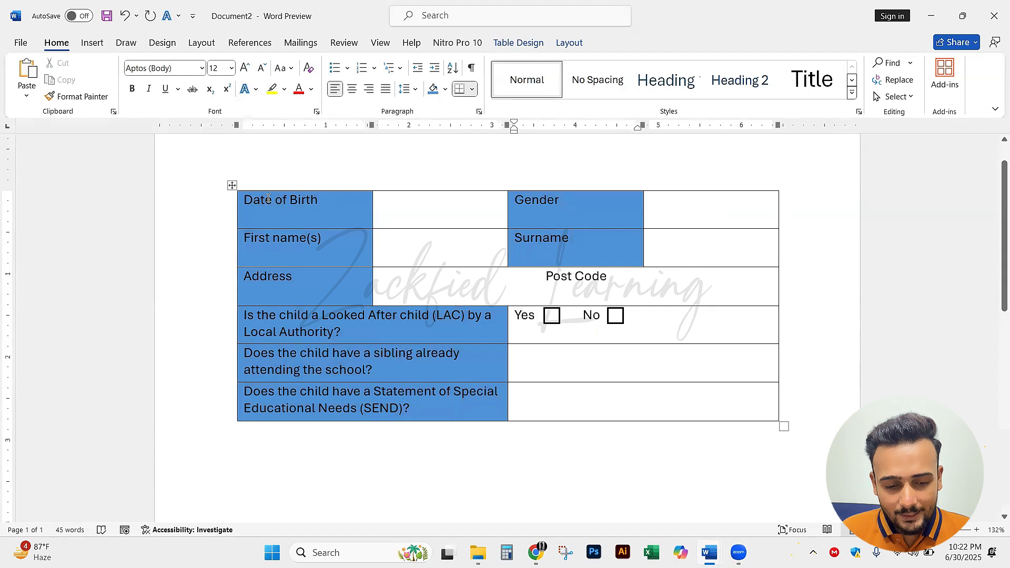
{"action": "mouse_move", "coordinate": [247, 204]}
{"action": "left_mouse_down"}
{"action": "mouse_move", "coordinate": [458, 363]}
{"action": "mouse_move", "coordinate": [460, 330]}
{"action": "left_mouse_up"}
{"action": "right_click", "coordinate": [460, 329]}
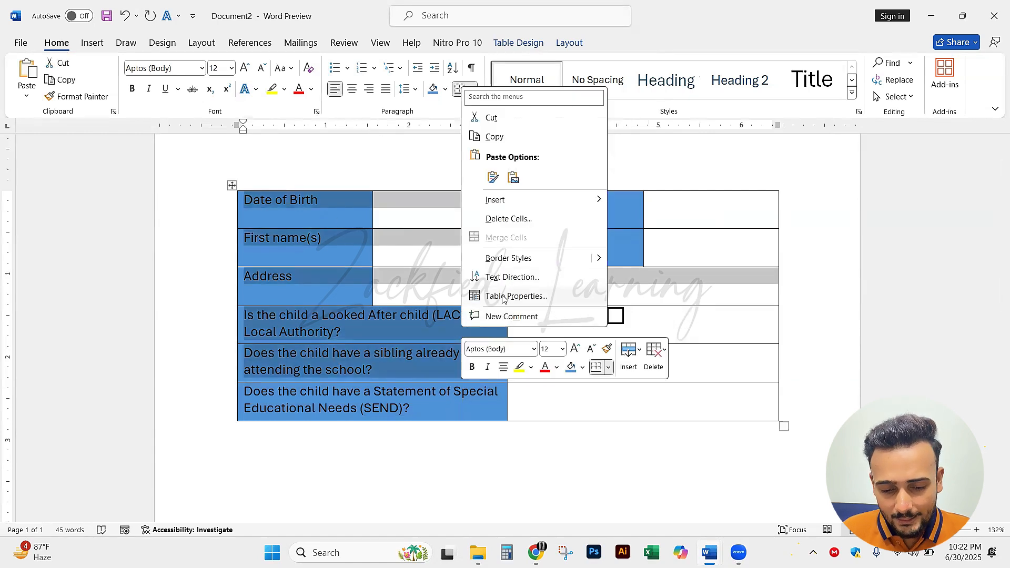
{"action": "left_click", "coordinate": [386, 298]}
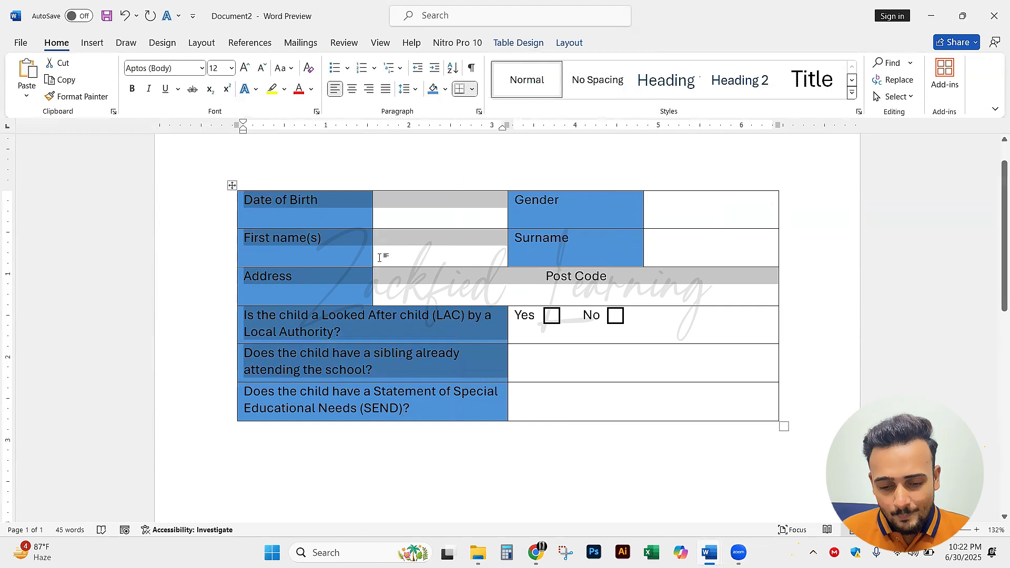
{"action": "left_click", "coordinate": [318, 232]}
{"action": "left_click_drag", "start_coordinate": [312, 200], "coordinate": [679, 282]}
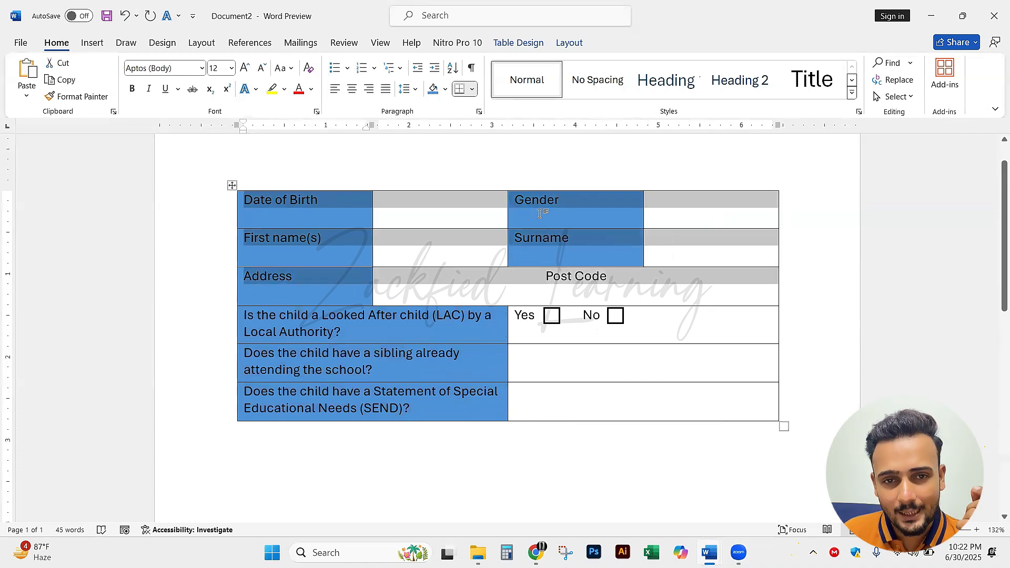
{"action": "left_click", "coordinate": [584, 235]}
{"action": "right_click", "coordinate": [584, 236]}
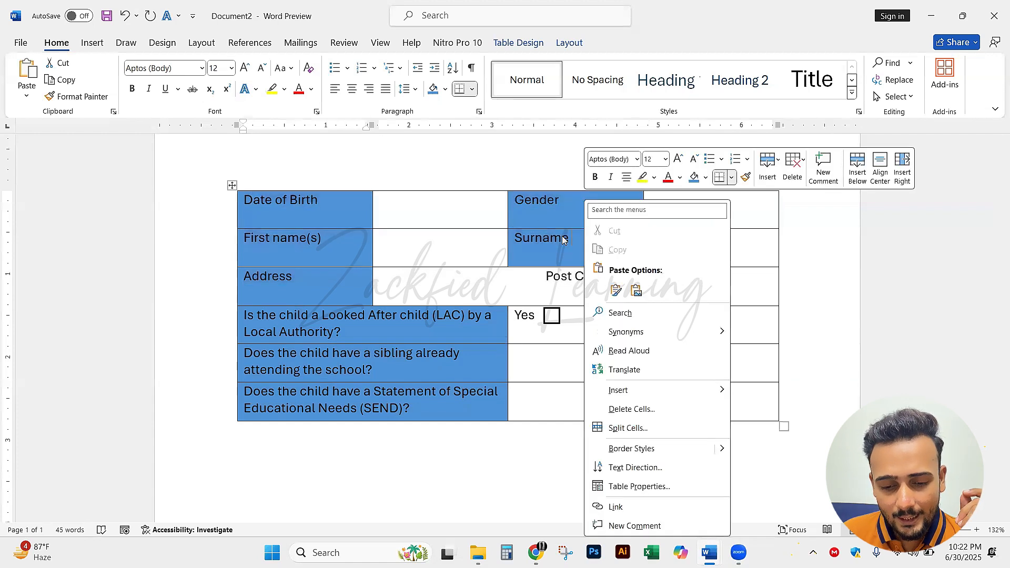
{"action": "key", "text": "Escape"}
Select the Date of Birth, First name(s) and Address rows across the table and open their table properties
{"action": "left_click_drag", "start_coordinate": [247, 200], "coordinate": [626, 270]}
{"action": "right_click", "coordinate": [627, 270]}
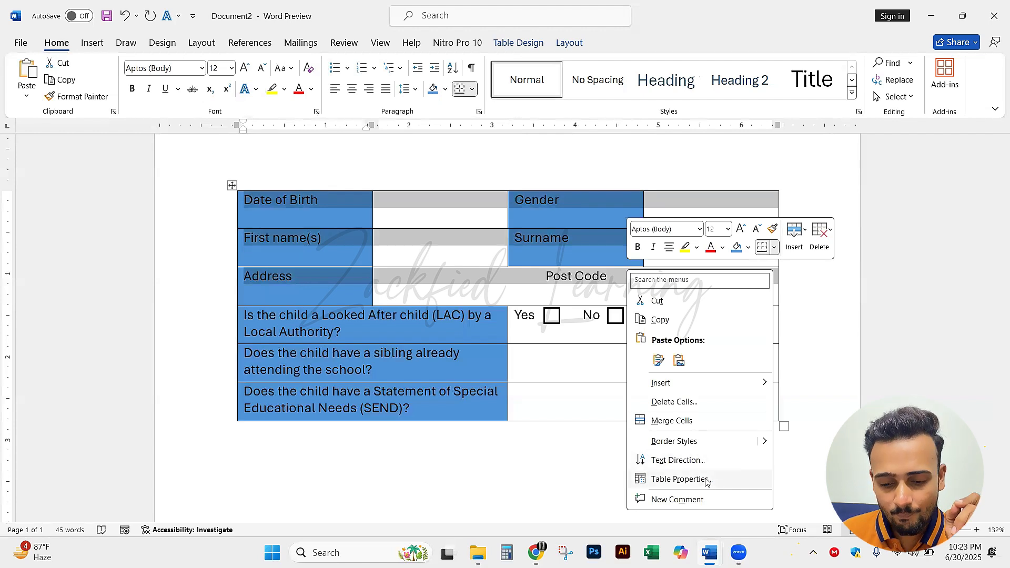
{"action": "left_click", "coordinate": [680, 480]}
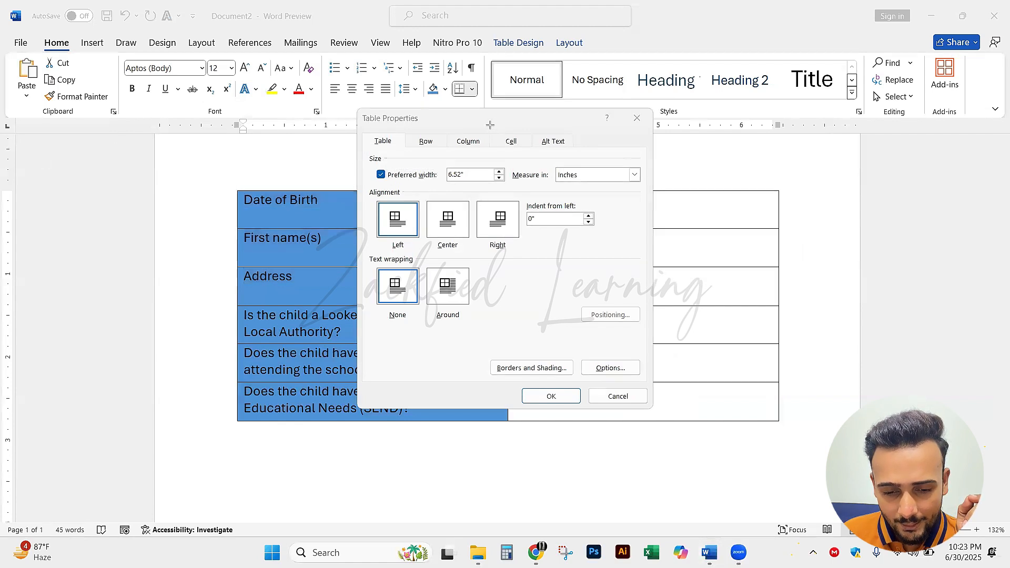
Examine the alignment and cell options in the table properties, marking them on screen and clearing the marks
{"action": "left_click_drag", "start_coordinate": [490, 125], "coordinate": [536, 157]}
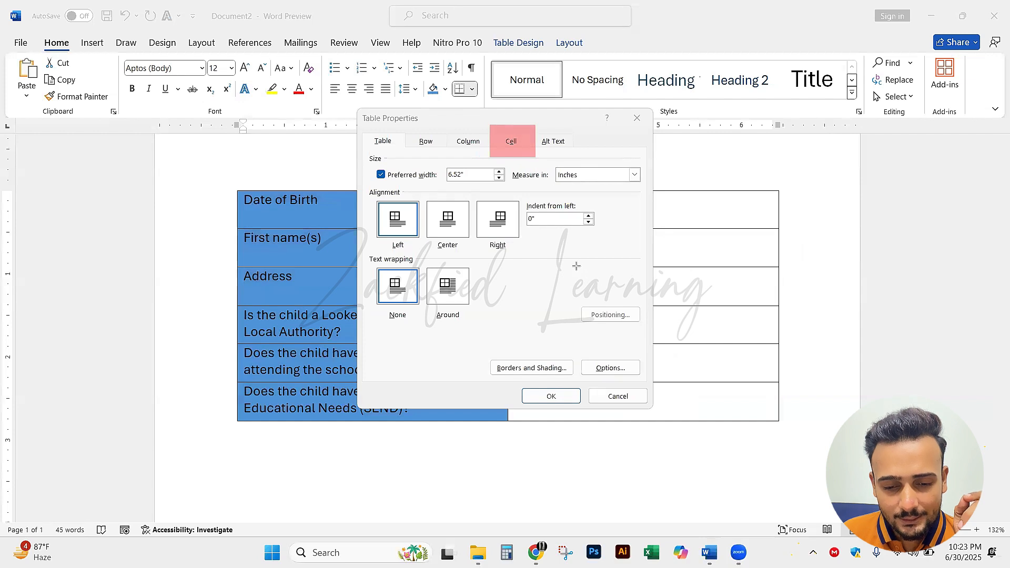
{"action": "left_click_drag", "start_coordinate": [490, 123], "coordinate": [540, 159]}
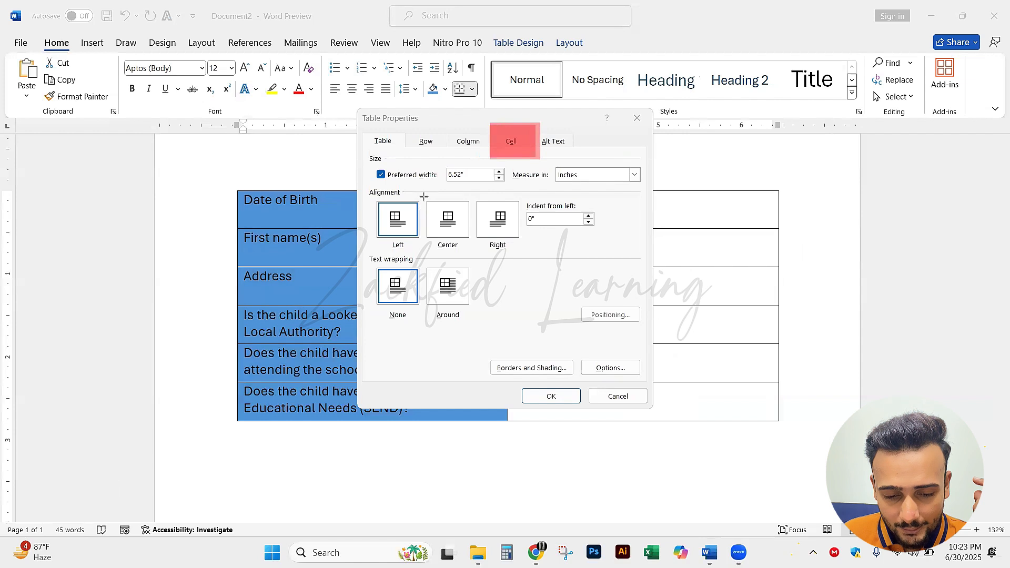
{"action": "left_click_drag", "start_coordinate": [424, 196], "coordinate": [471, 254]}
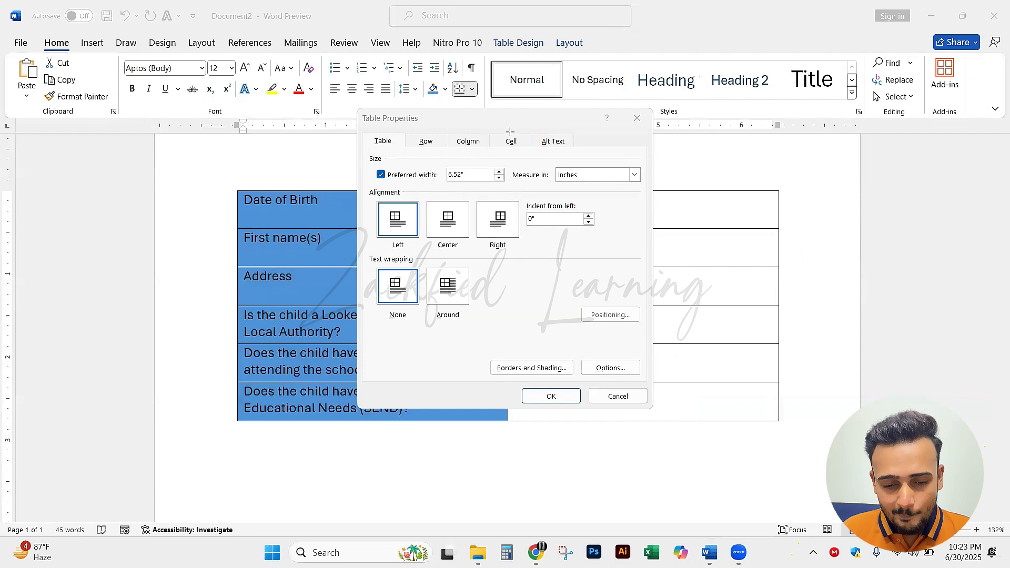
{"action": "left_click_drag", "start_coordinate": [490, 123], "coordinate": [536, 158]}
{"action": "mouse_move", "coordinate": [423, 199]}
{"action": "left_mouse_down"}
{"action": "mouse_move", "coordinate": [478, 242]}
{"action": "mouse_move", "coordinate": [476, 251]}
{"action": "left_mouse_up"}
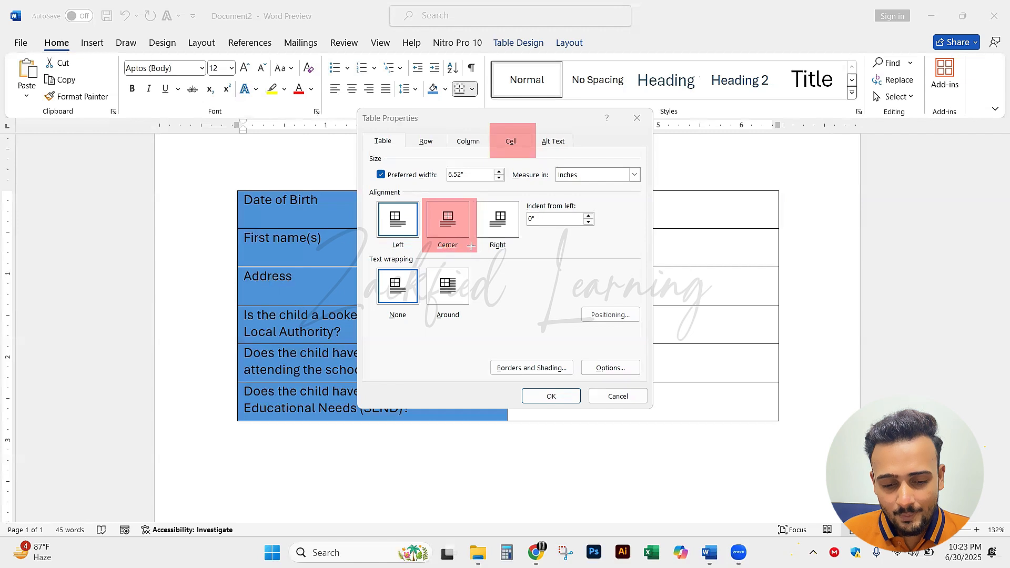
{"action": "left_click_drag", "start_coordinate": [516, 383], "coordinate": [586, 408]}
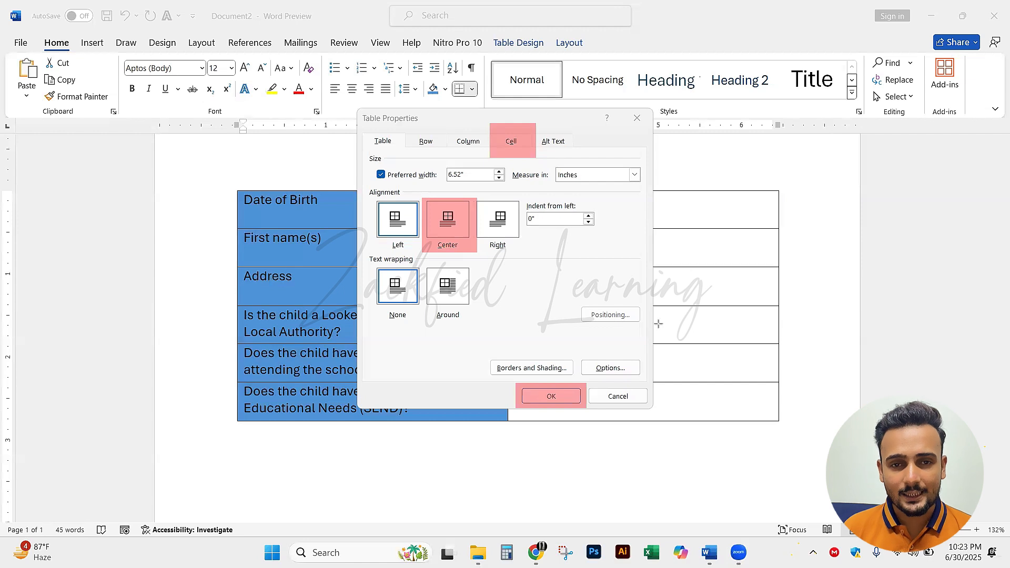
{"action": "key", "text": "ctrl+z"}
{"action": "key", "text": "ctrl+z"}
{"action": "key", "text": "ctrl+z"}
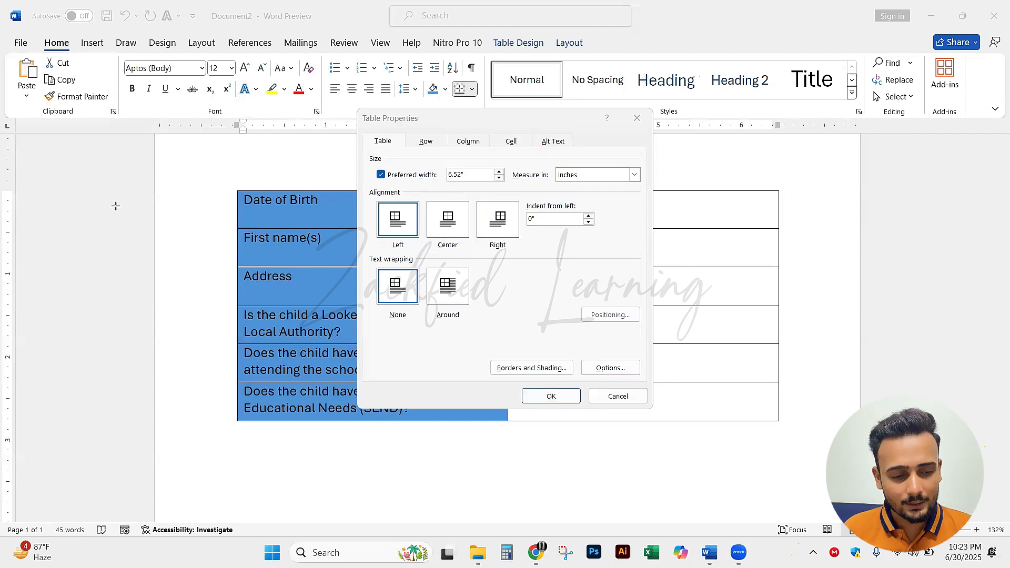
Set the table's alignment to Center and bring up the cell settings of the selected rows
{"action": "left_click", "coordinate": [460, 215]}
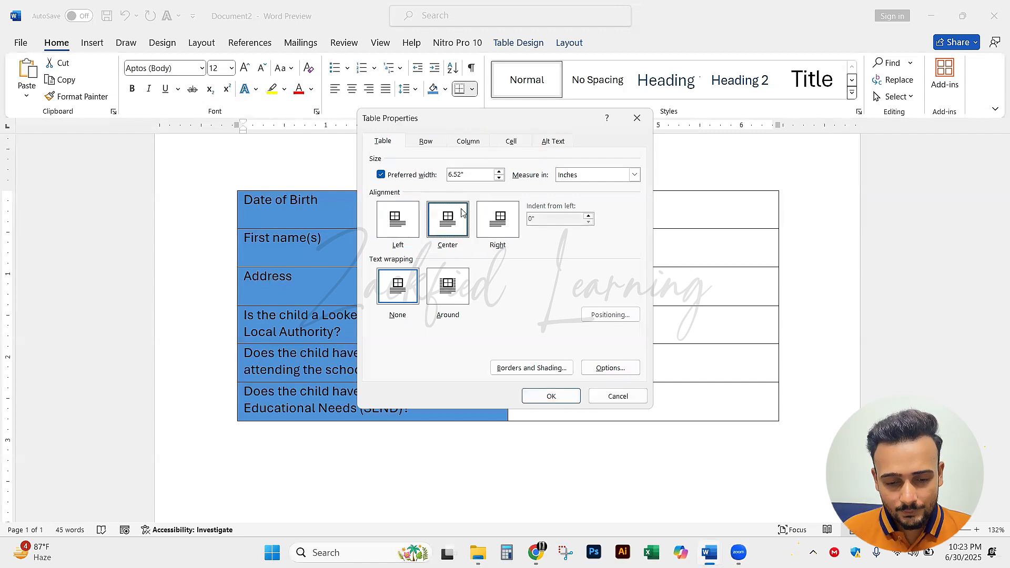
{"action": "left_click", "coordinate": [512, 142]}
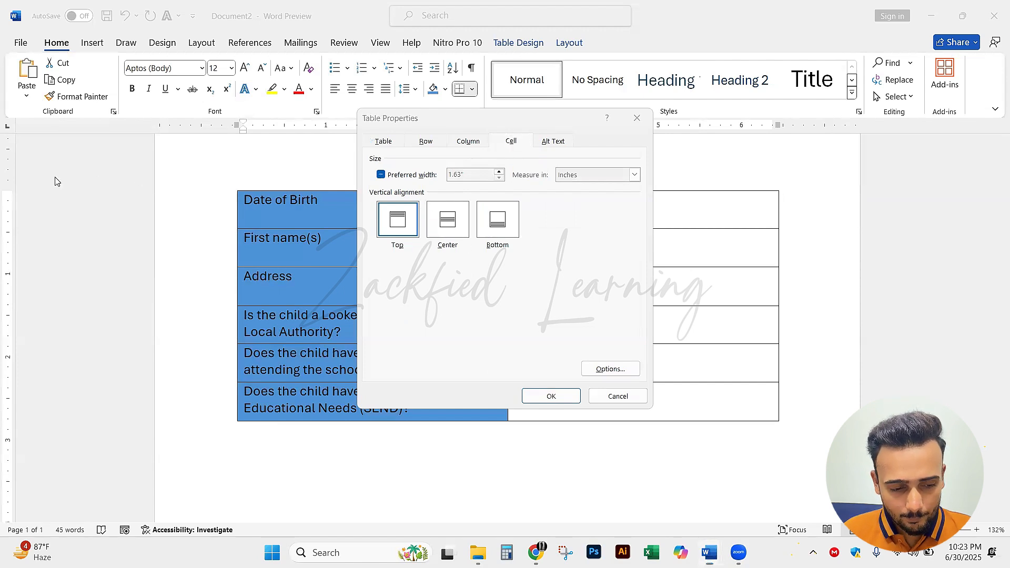
Examine the vertical alignment choices for the cells, marking the Center option on screen and clearing the marks
{"action": "left_click_drag", "start_coordinate": [423, 198], "coordinate": [489, 264]}
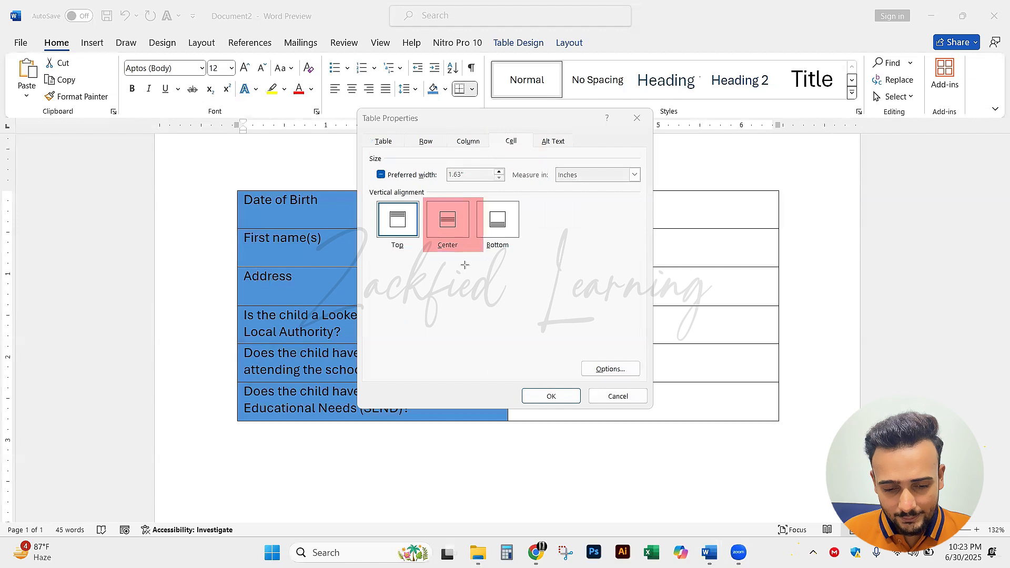
{"action": "mouse_move", "coordinate": [490, 130]}
{"action": "left_mouse_down"}
{"action": "mouse_move", "coordinate": [524, 165]}
{"action": "mouse_move", "coordinate": [544, 153]}
{"action": "left_mouse_up"}
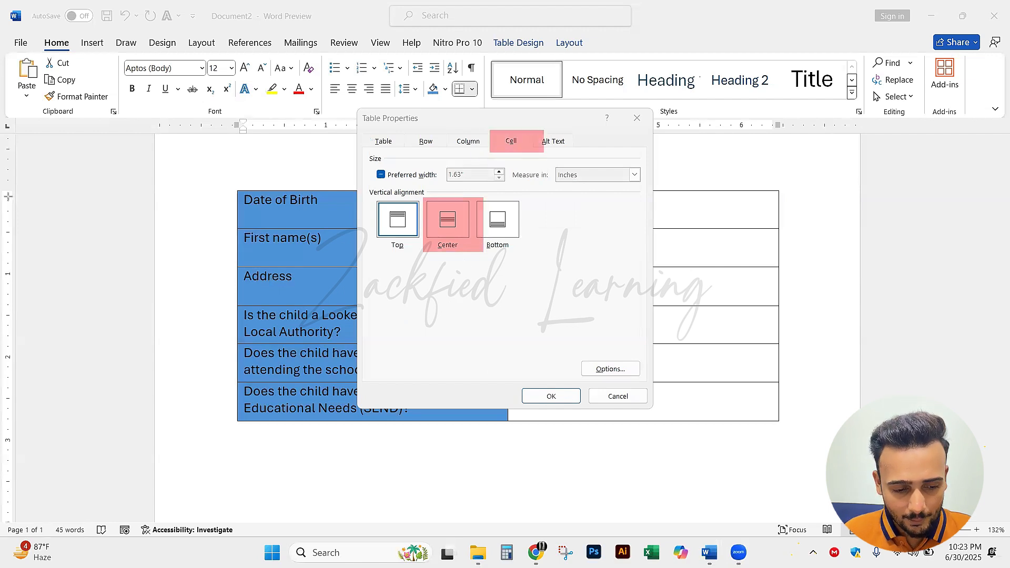
{"action": "left_click_drag", "start_coordinate": [558, 247], "coordinate": [513, 147]}
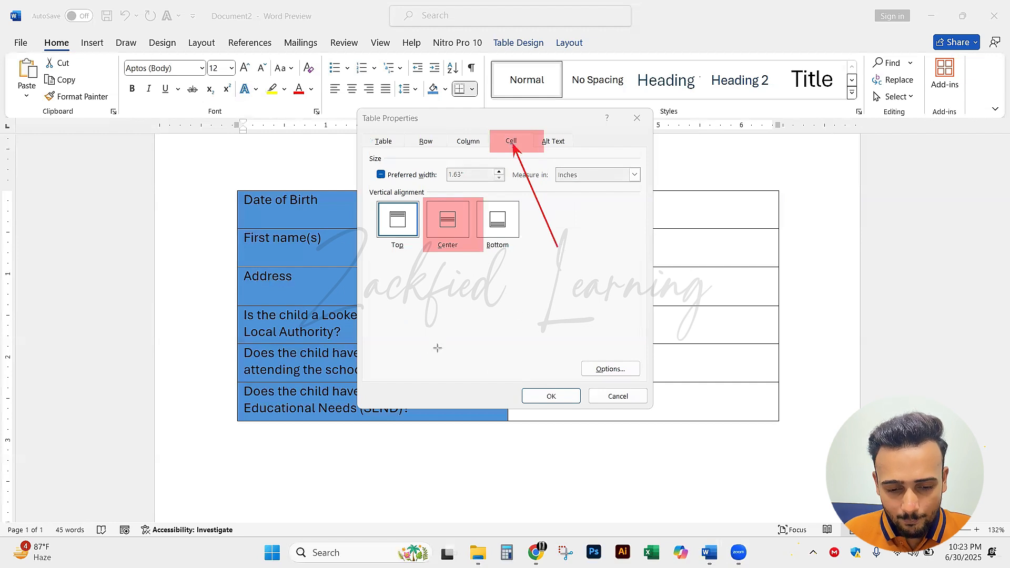
{"action": "left_click_drag", "start_coordinate": [438, 348], "coordinate": [444, 251]}
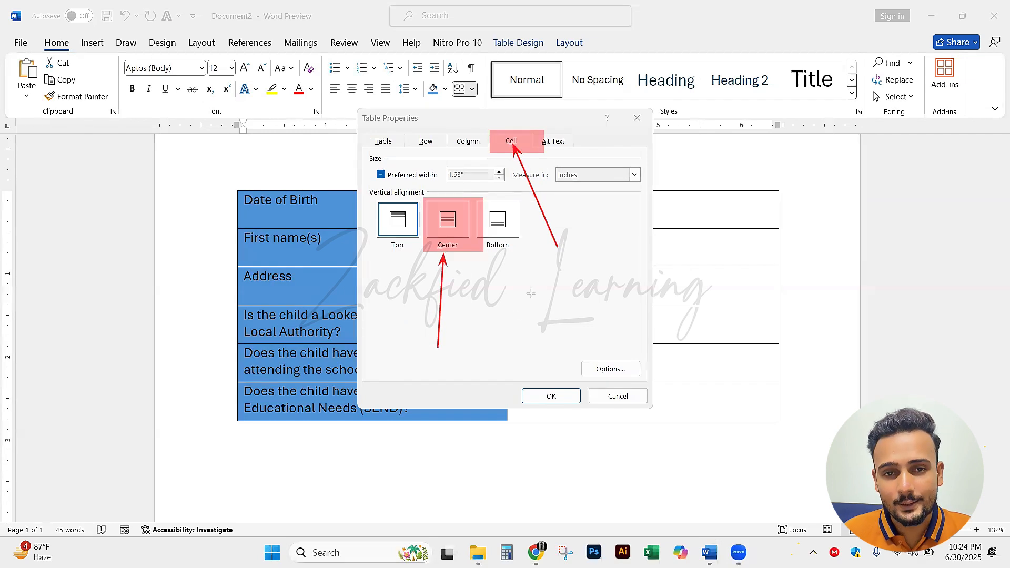
{"action": "key", "text": "ctrl+z"}
{"action": "key", "text": "ctrl+z"}
{"action": "key", "text": "ctrl+z"}
{"action": "key", "text": "ctrl+z"}
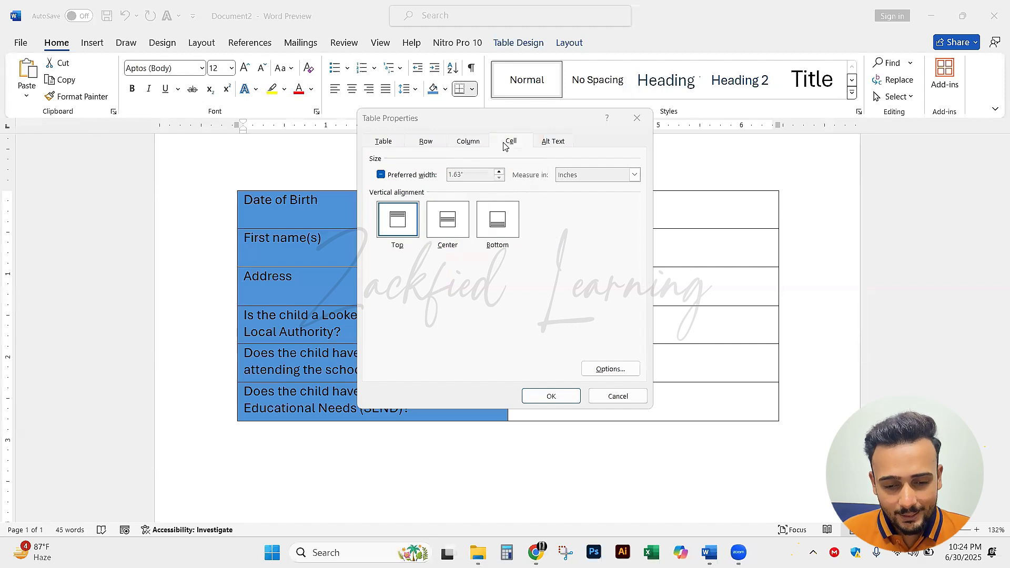
Set the vertical alignment of the cells in the first three rows to Center and apply the table properties
{"action": "left_click", "coordinate": [453, 231]}
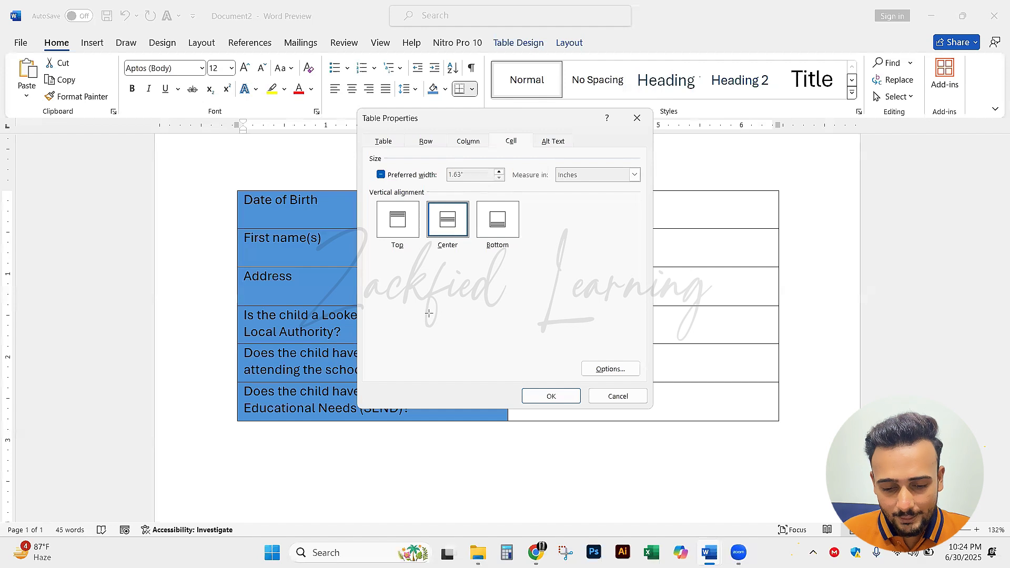
{"action": "left_click_drag", "start_coordinate": [434, 303], "coordinate": [535, 383]}
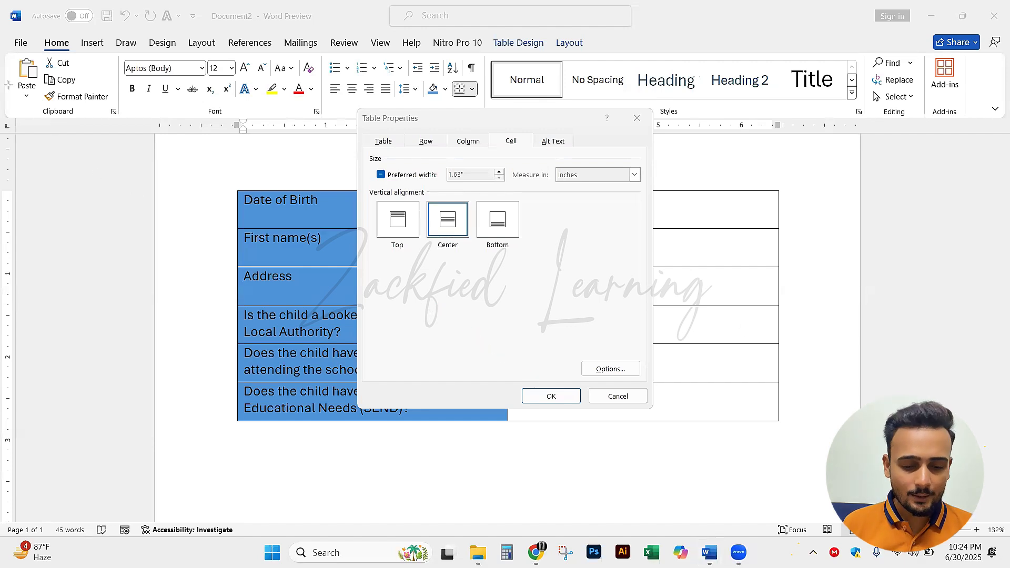
{"action": "left_click", "coordinate": [549, 397]}
{"action": "left_click", "coordinate": [392, 258]}
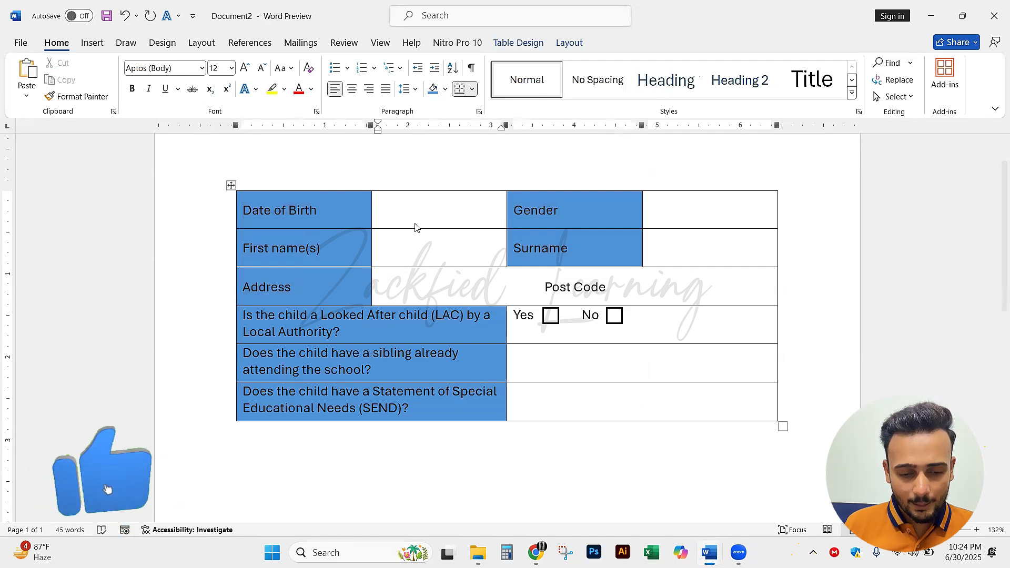
Examine the vertical position of the Date of Birth, First name(s), Address, Gender and Surname labels, marking them on screen and clearing the marks
{"action": "left_click_drag", "start_coordinate": [404, 210], "coordinate": [333, 210]}
{"action": "left_click_drag", "start_coordinate": [403, 250], "coordinate": [333, 250]}
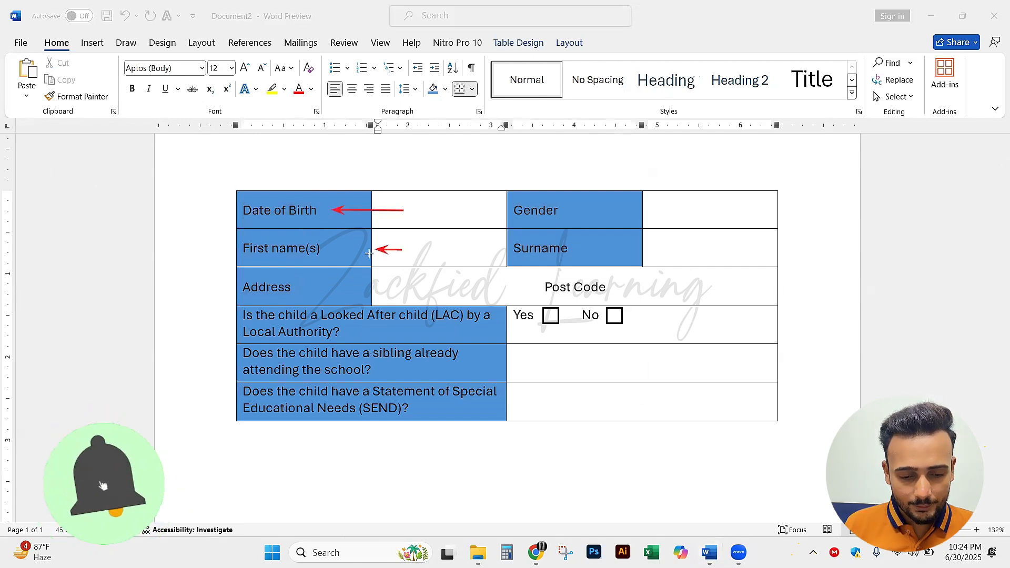
{"action": "left_click_drag", "start_coordinate": [383, 287], "coordinate": [302, 287]}
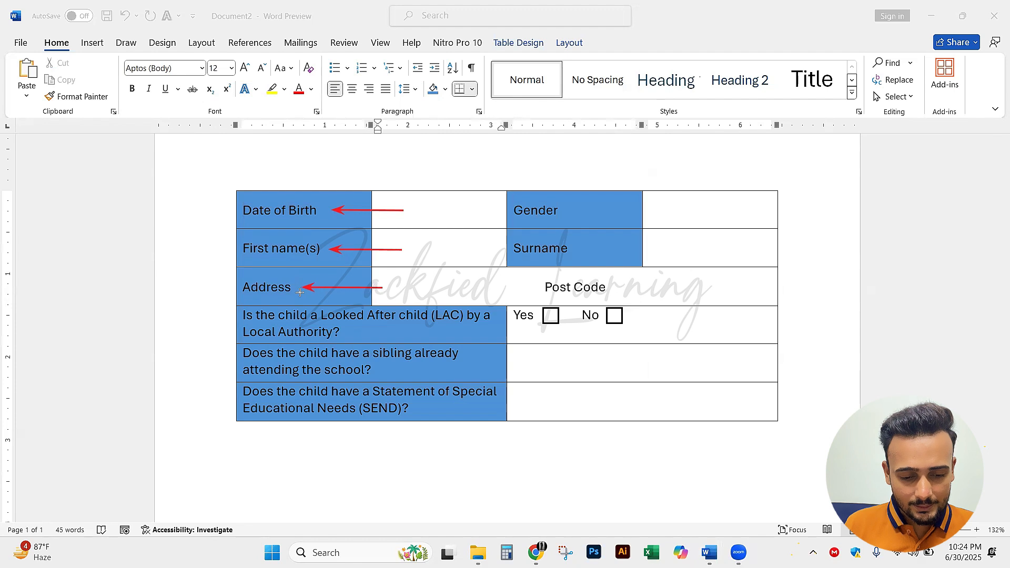
{"action": "left_click_drag", "start_coordinate": [687, 211], "coordinate": [567, 212]}
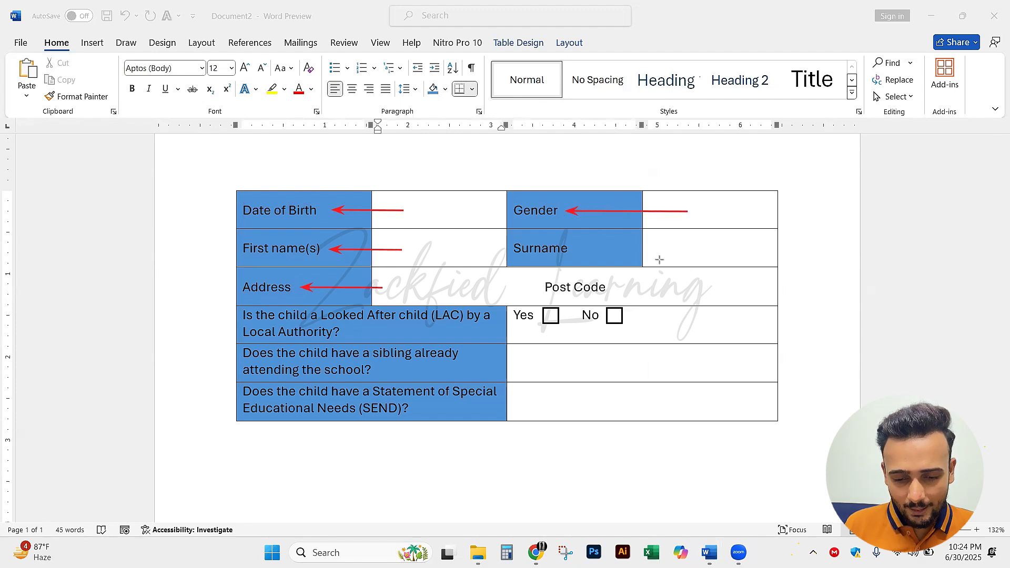
{"action": "left_click_drag", "start_coordinate": [680, 244], "coordinate": [578, 245]}
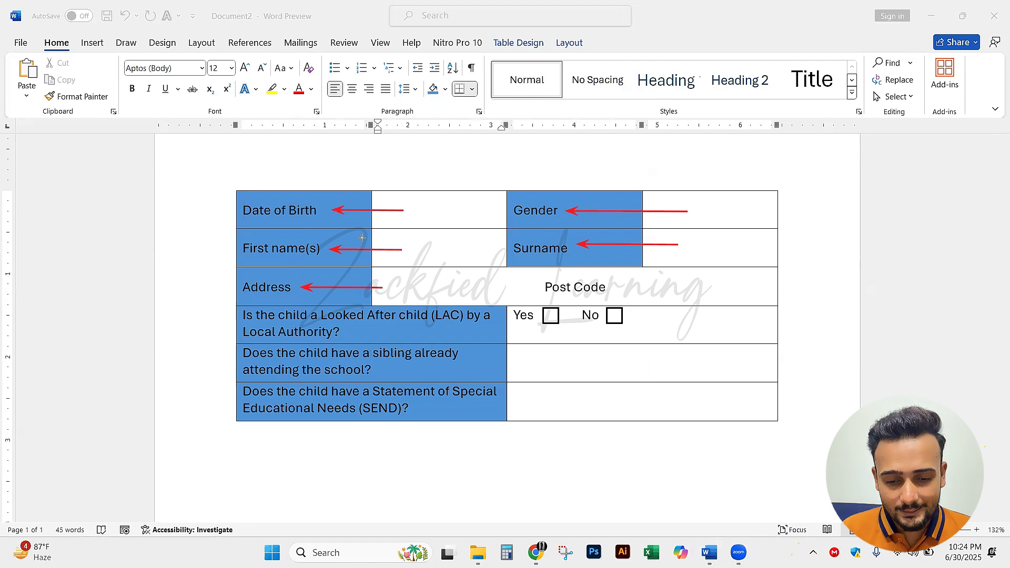
{"action": "key", "text": "ctrl+z"}
{"action": "key", "text": "ctrl+z"}
{"action": "key", "text": "ctrl+z"}
{"action": "key", "text": "ctrl+z"}
{"action": "key", "text": "ctrl+z"}
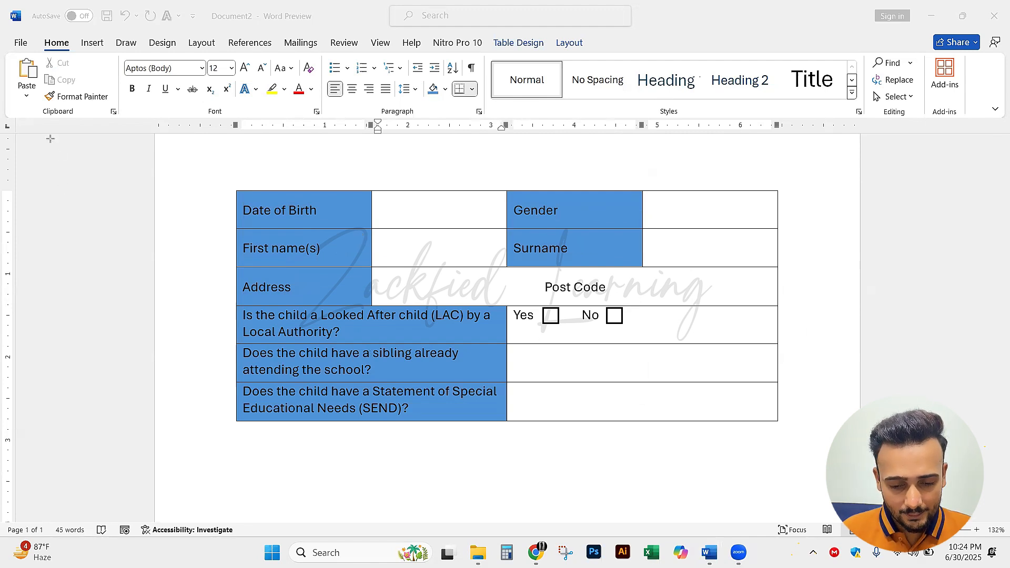
{"action": "key", "text": "Escape"}
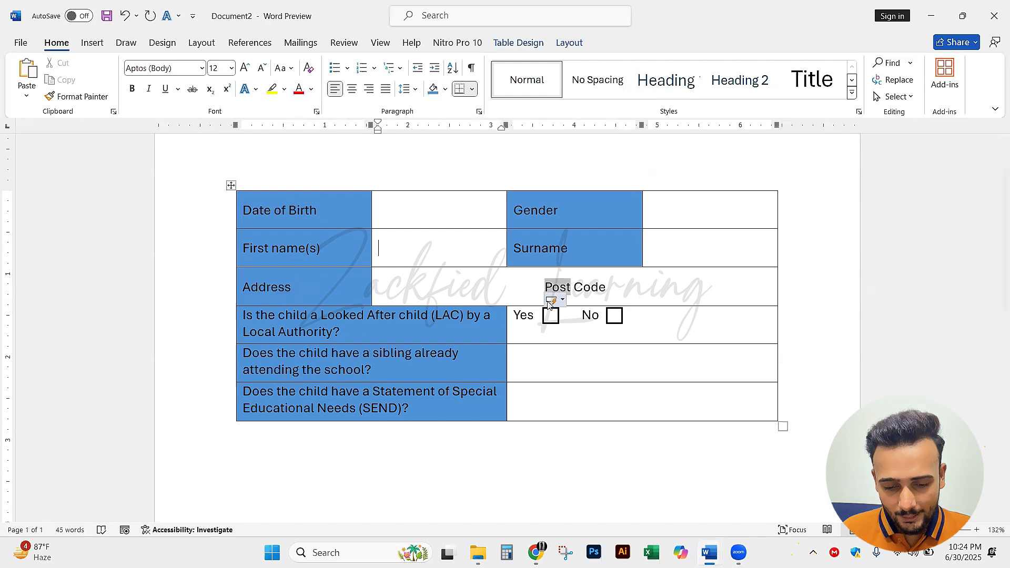
{"action": "left_click", "coordinate": [548, 284]}
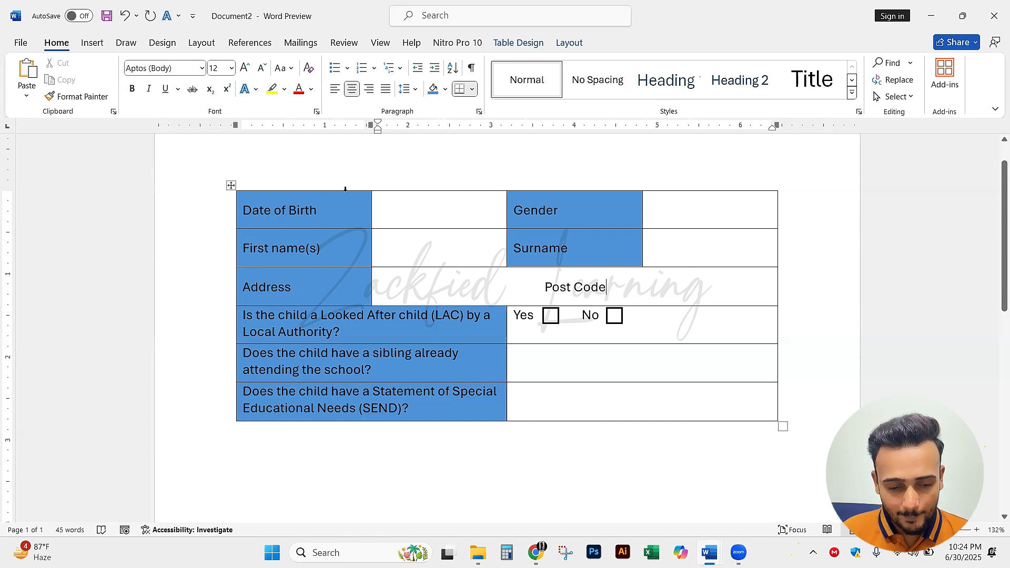
{"action": "scroll", "coordinate": [449, 220], "scroll_direction": "up", "scroll_amount": 1}
{"action": "left_click", "coordinate": [449, 229]}
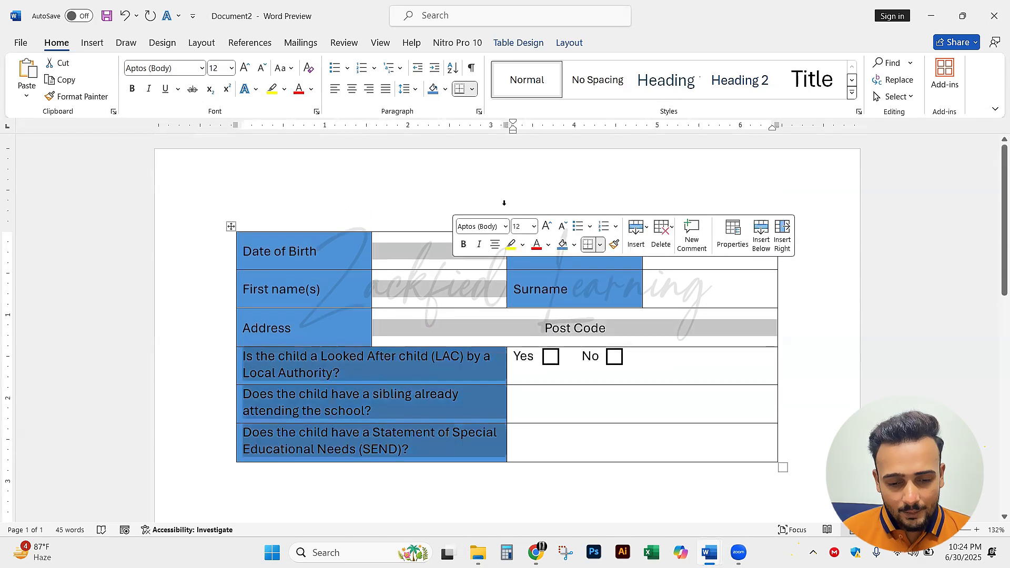
{"action": "left_click", "coordinate": [428, 260]}
{"action": "left_click", "coordinate": [330, 206]}
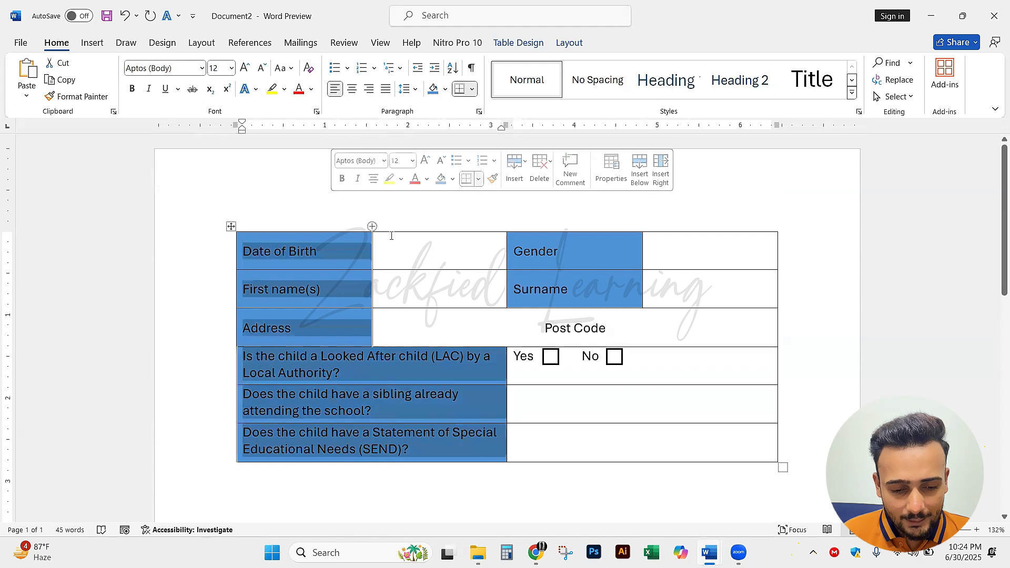
{"action": "left_click", "coordinate": [400, 245]}
{"action": "left_click", "coordinate": [392, 214]}
{"action": "left_click", "coordinate": [422, 263]}
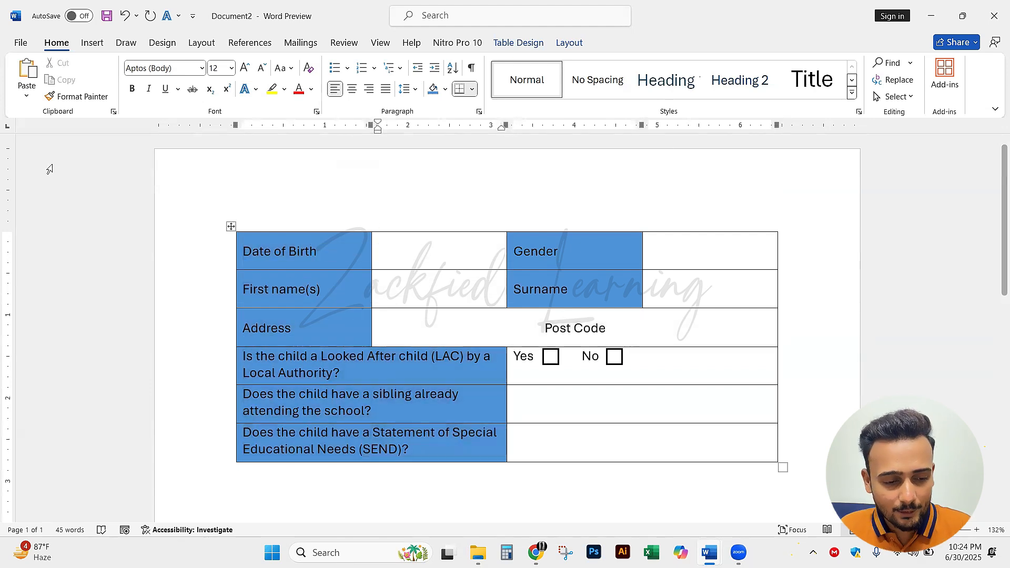
Move the Child's Details table slightly down the page and place the cursor on the blank line above it
{"action": "key", "text": "alt+Tab"}
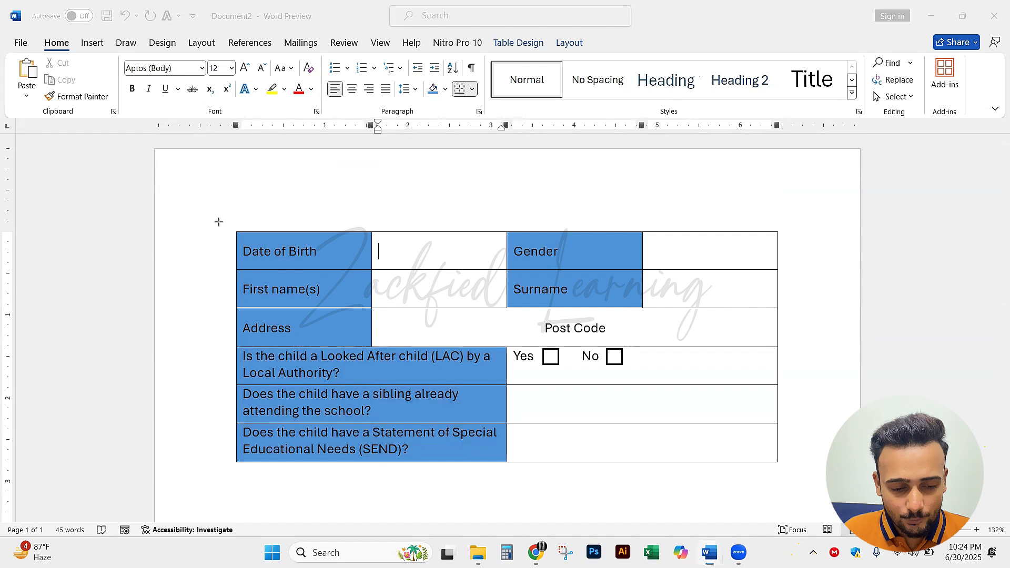
{"action": "left_click_drag", "start_coordinate": [223, 221], "coordinate": [187, 183]}
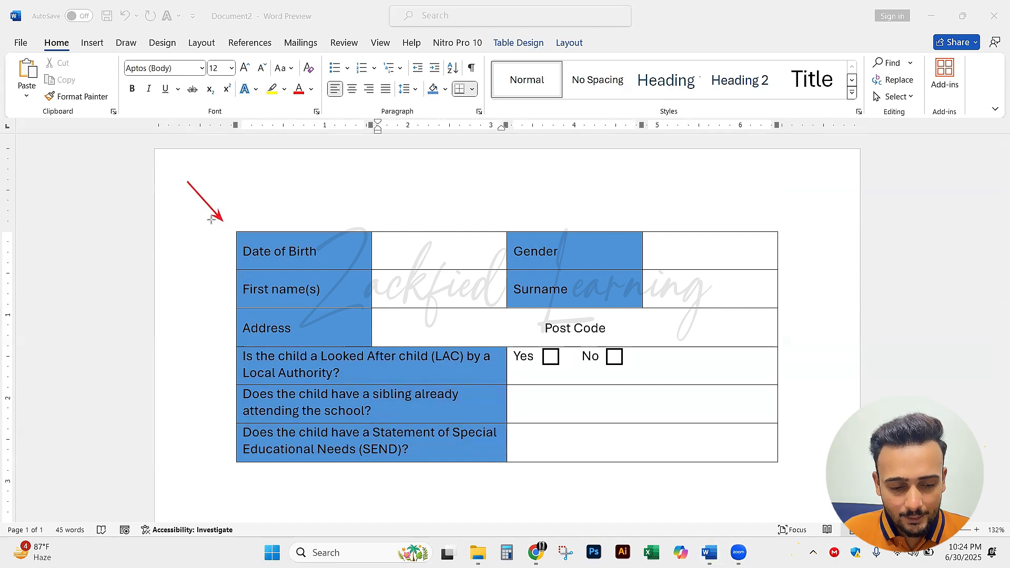
{"action": "key", "text": "e"}
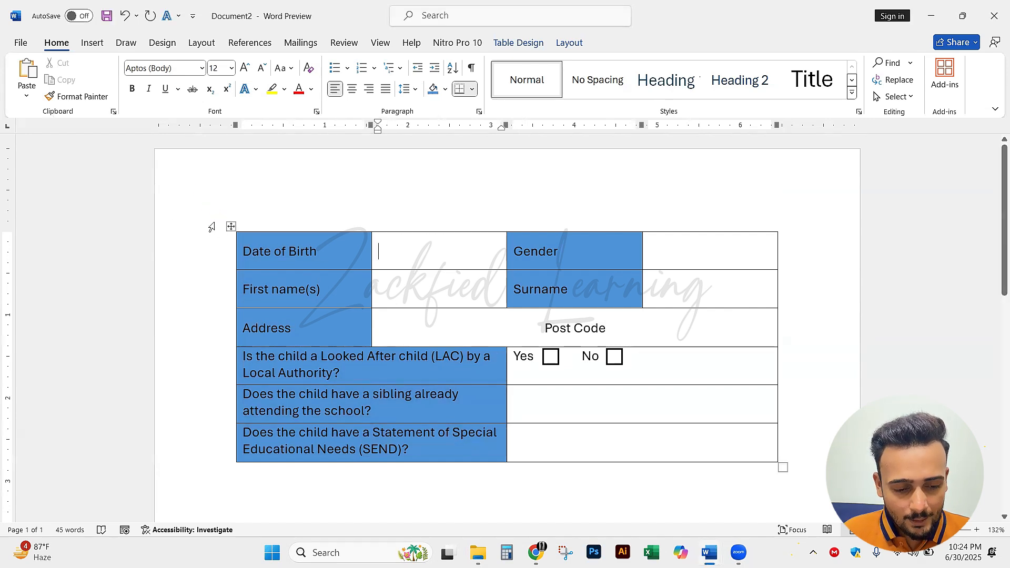
{"action": "scroll", "coordinate": [210, 167], "scroll_direction": "down", "scroll_amount": 3}
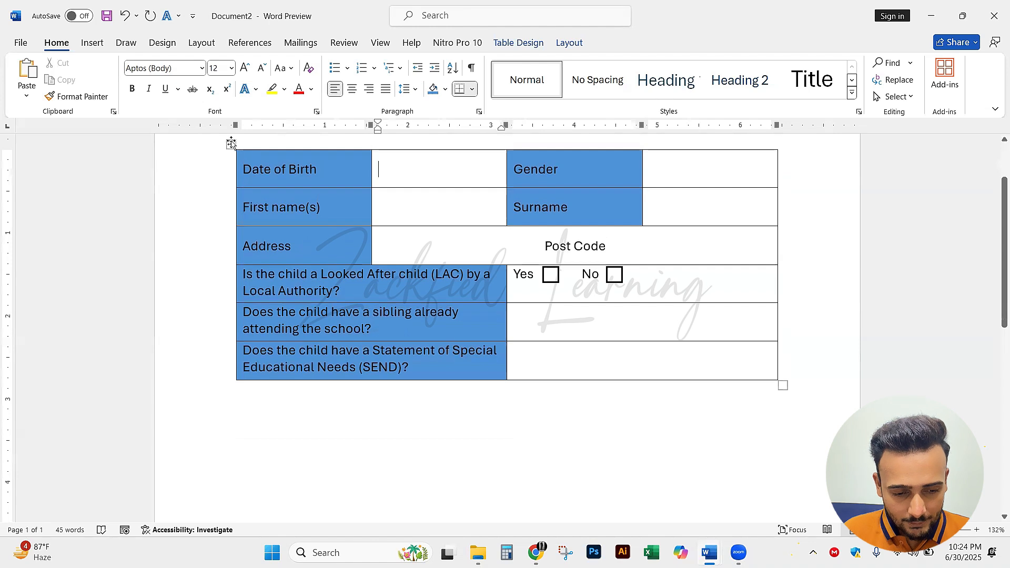
{"action": "left_click_drag", "start_coordinate": [231, 144], "coordinate": [232, 206]}
{"action": "scroll", "coordinate": [265, 241], "scroll_direction": "up", "scroll_amount": 3}
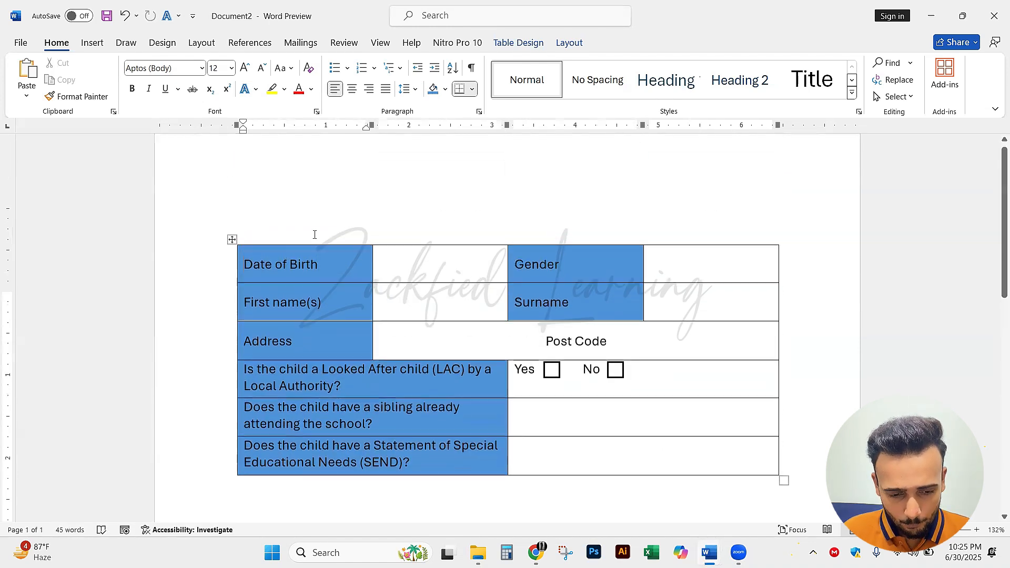
{"action": "left_click", "coordinate": [275, 241]}
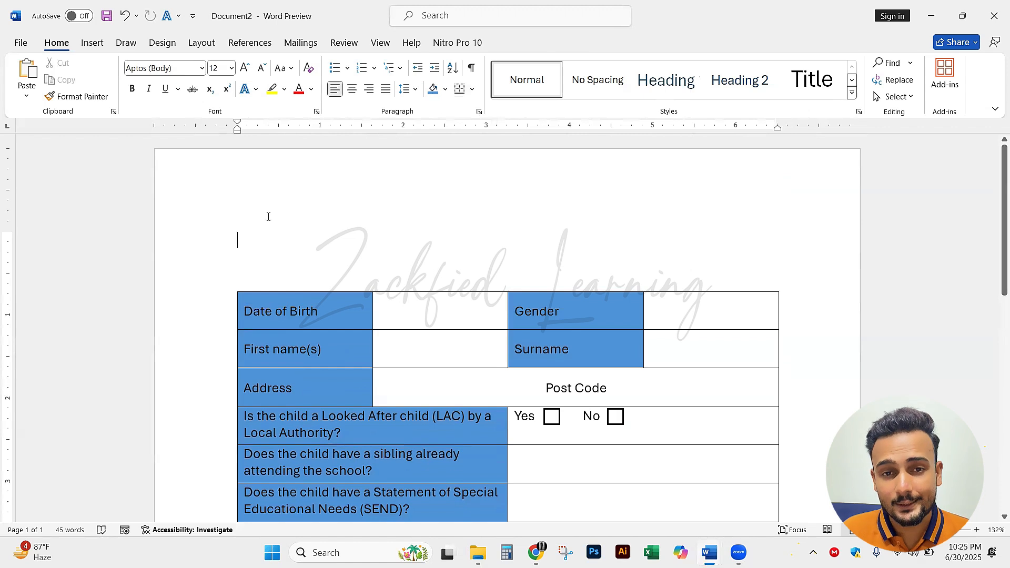
Examine the boxed "APPLICATION FOR ADMISSION TO NURSERY" heading above Child's Details in the MS_WORD_PRACTICAL_19 reference document
{"action": "left_click", "coordinate": [91, 44]}
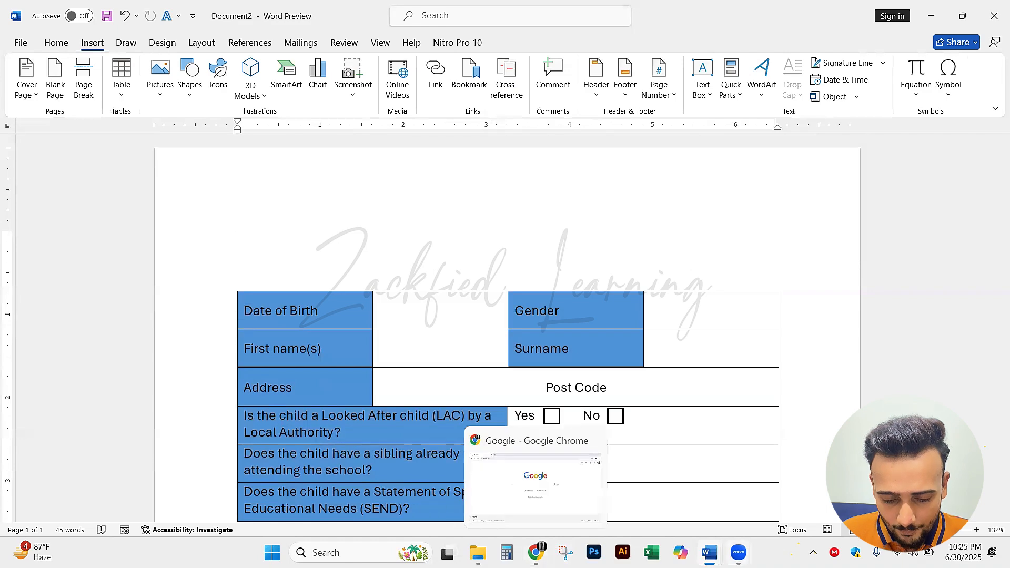
{"action": "left_click", "coordinate": [709, 553]}
{"action": "left_click", "coordinate": [708, 487]}
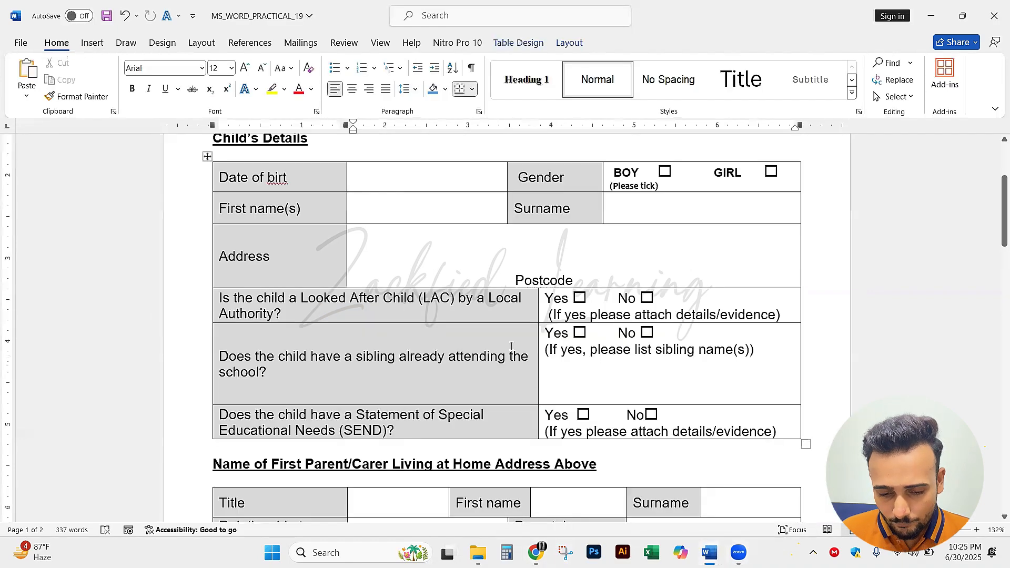
{"action": "scroll", "coordinate": [406, 290], "scroll_direction": "up", "scroll_amount": 5}
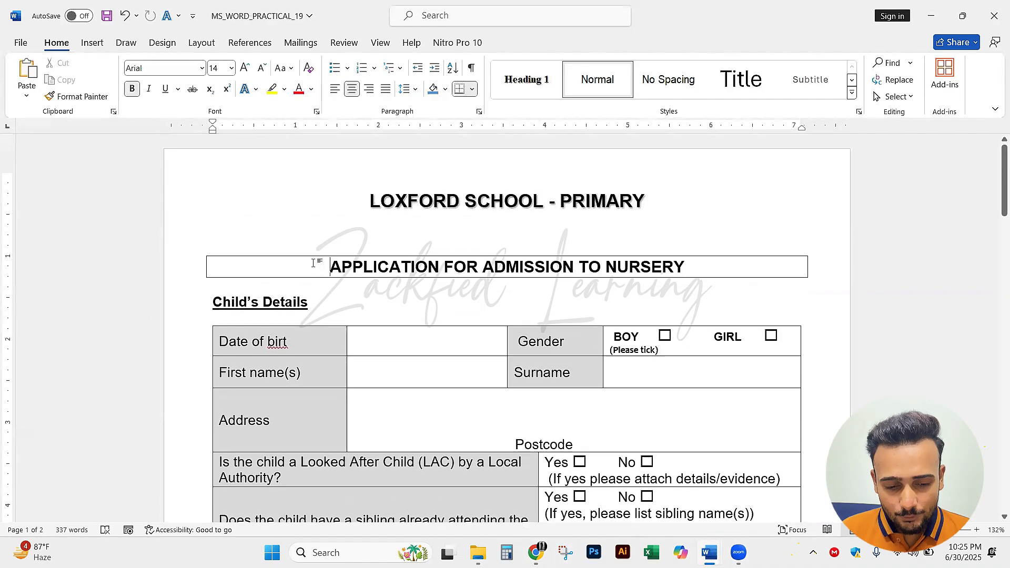
{"action": "mouse_move", "coordinate": [318, 266]}
{"action": "left_mouse_down"}
{"action": "mouse_move", "coordinate": [705, 264]}
{"action": "mouse_move", "coordinate": [433, 233]}
{"action": "mouse_move", "coordinate": [330, 263]}
{"action": "left_mouse_up"}
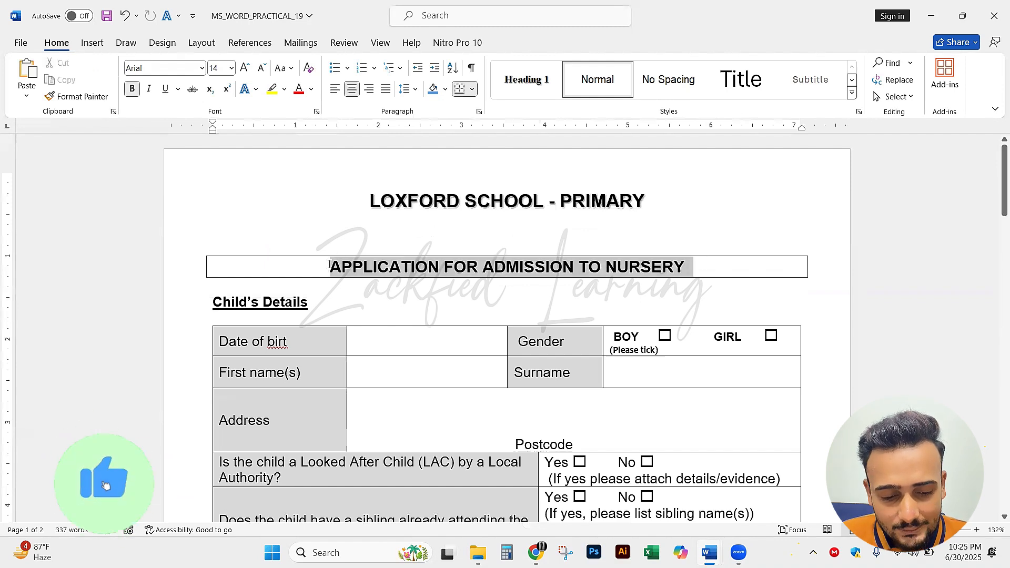
{"action": "left_click", "coordinate": [330, 263]}
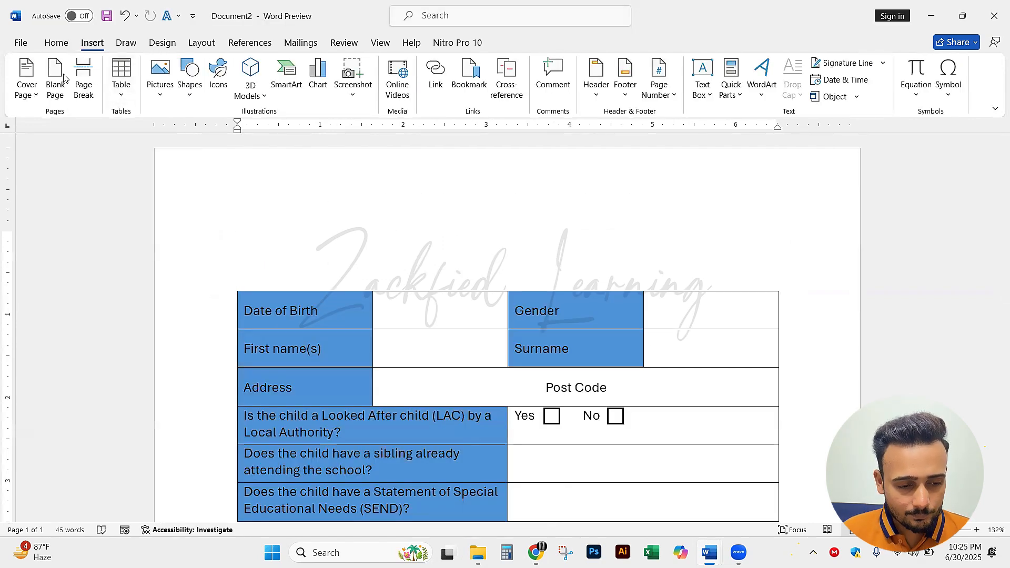
Insert a 1x1 table on the blank line above the Child's Details table in Document2
{"action": "left_click_drag", "start_coordinate": [94, 54], "coordinate": [105, 136]}
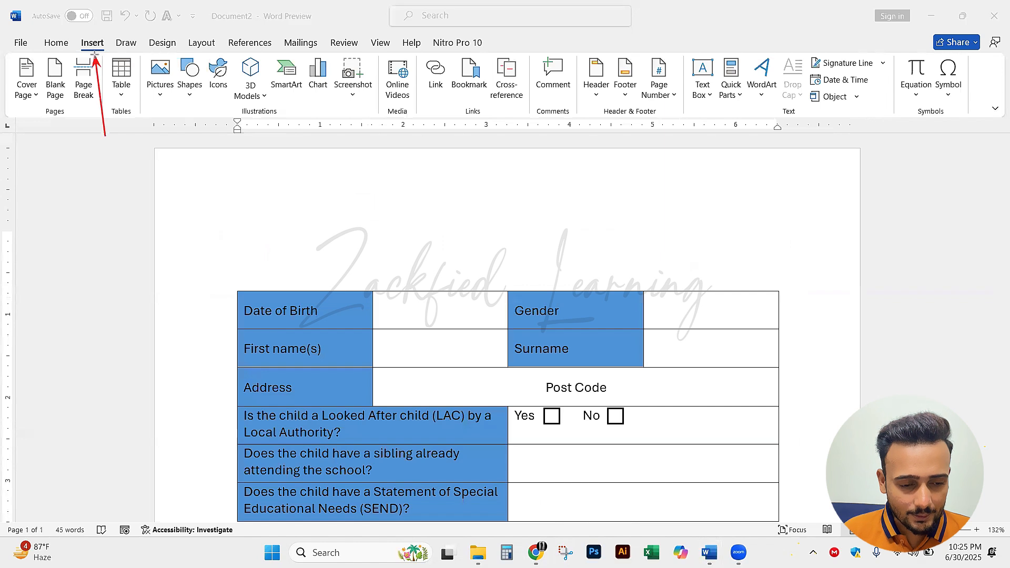
{"action": "left_click_drag", "start_coordinate": [137, 165], "coordinate": [128, 96]}
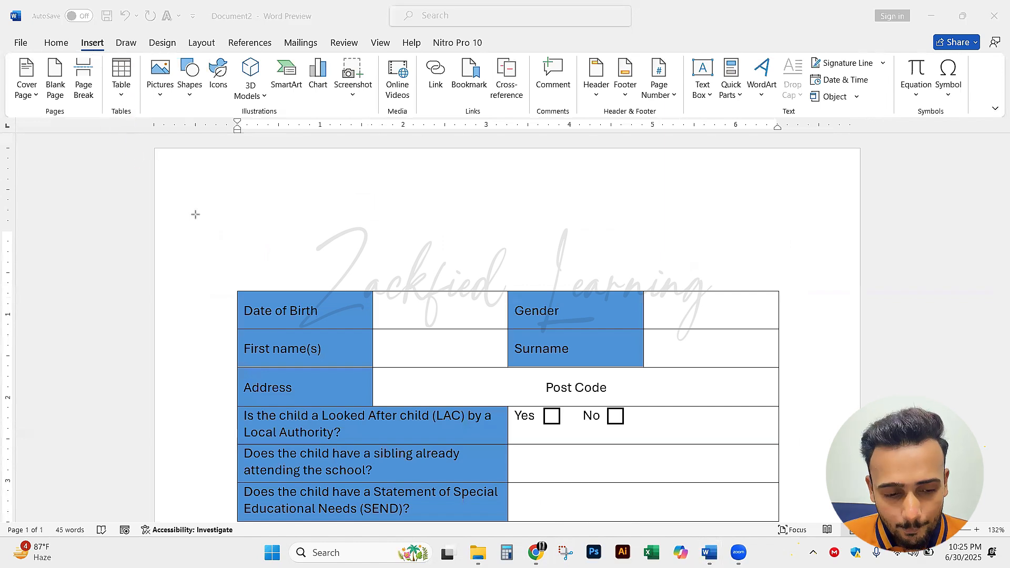
{"action": "left_click", "coordinate": [116, 84]}
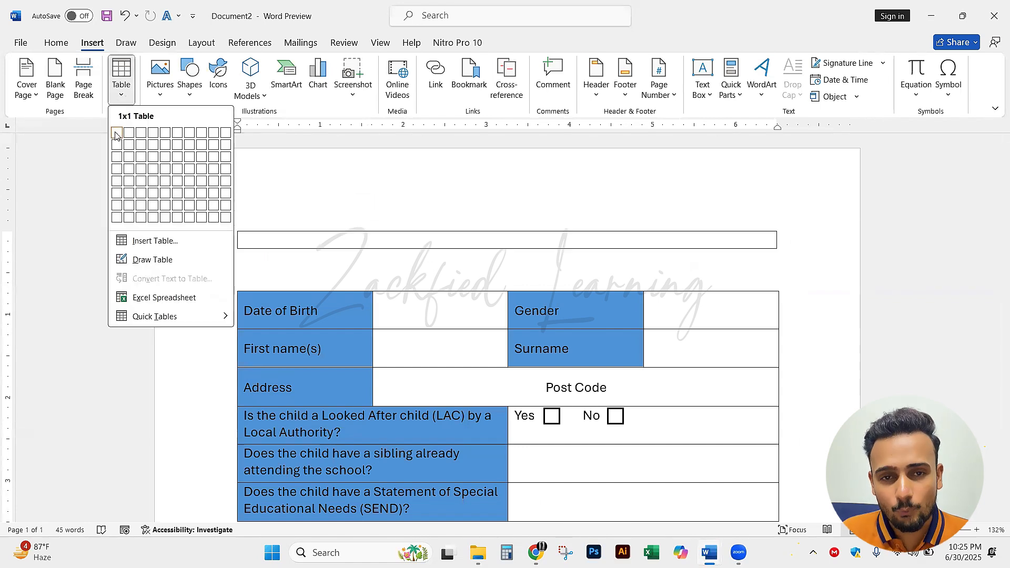
{"action": "left_click", "coordinate": [117, 135]}
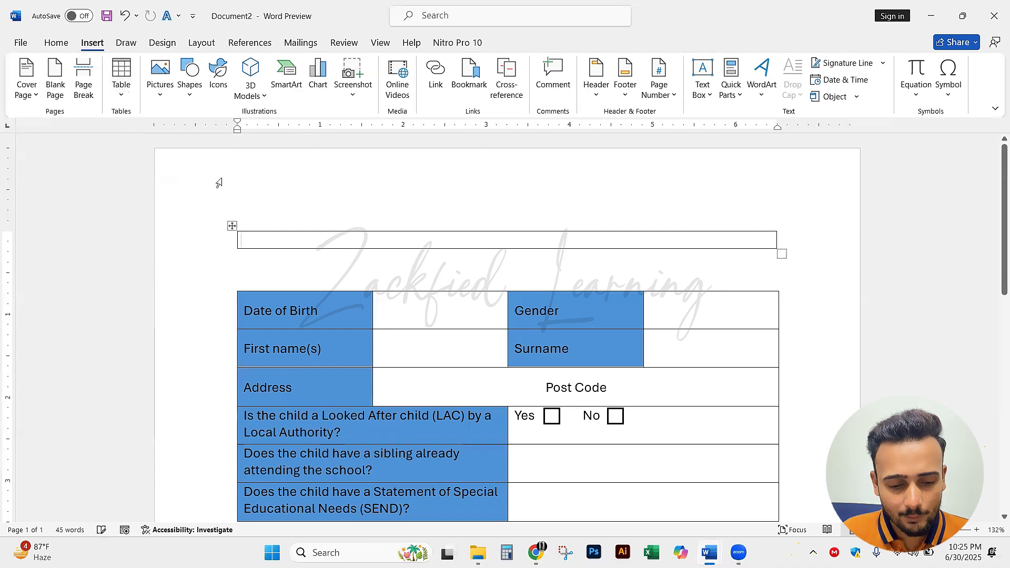
Enter "Application for admission to nursery" in the single-cell table, checking the wording against the reference form
{"action": "key", "text": "alt+Tab"}
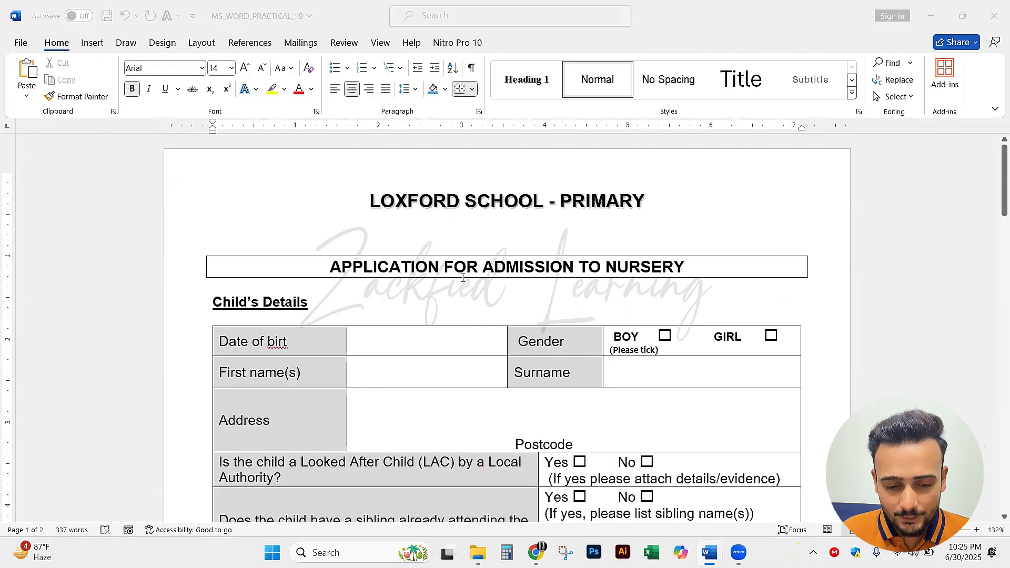
{"action": "key", "text": "alt+Tab"}
{"action": "type", "text": "application"}
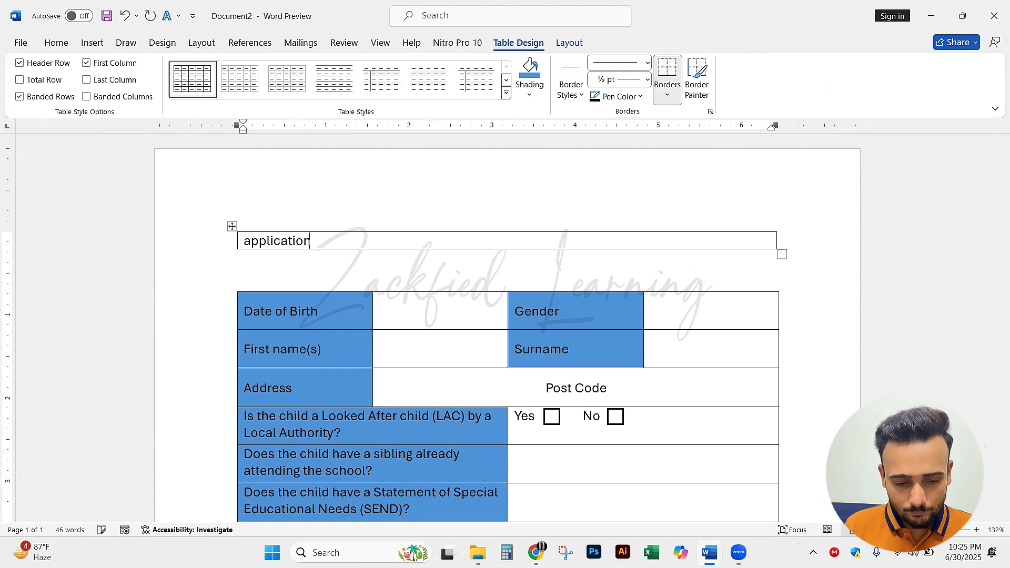
{"action": "key", "text": "alt+Tab"}
{"action": "key", "text": "alt+Tab"}
{"action": "type", "text": "for admission"}
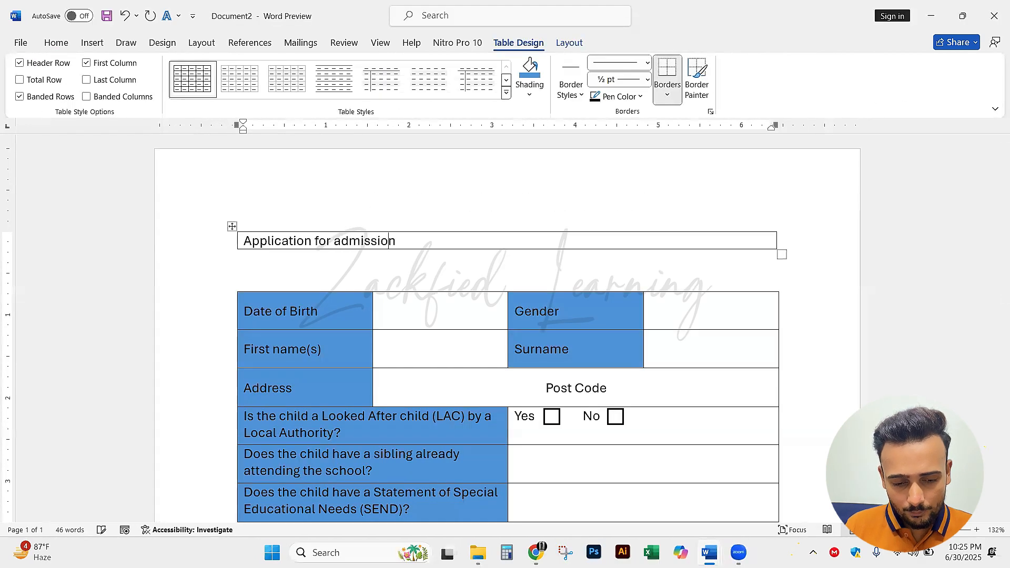
{"action": "key", "text": "Tab"}
{"action": "key", "text": "alt+Tab"}
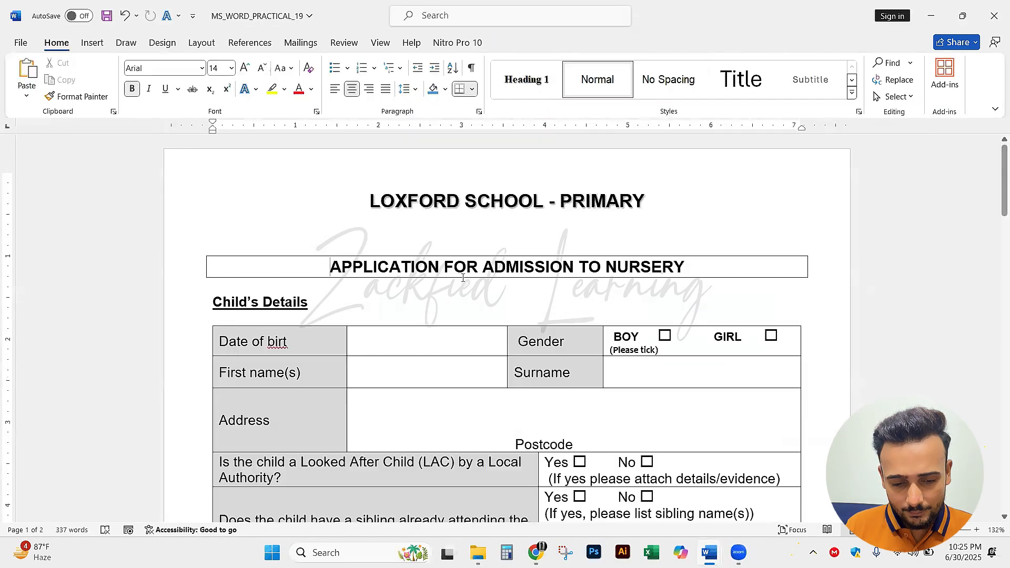
{"action": "key", "text": "alt+Tab"}
{"action": "key", "text": "ctrl+z"}
{"action": "key", "text": "alt+Tab"}
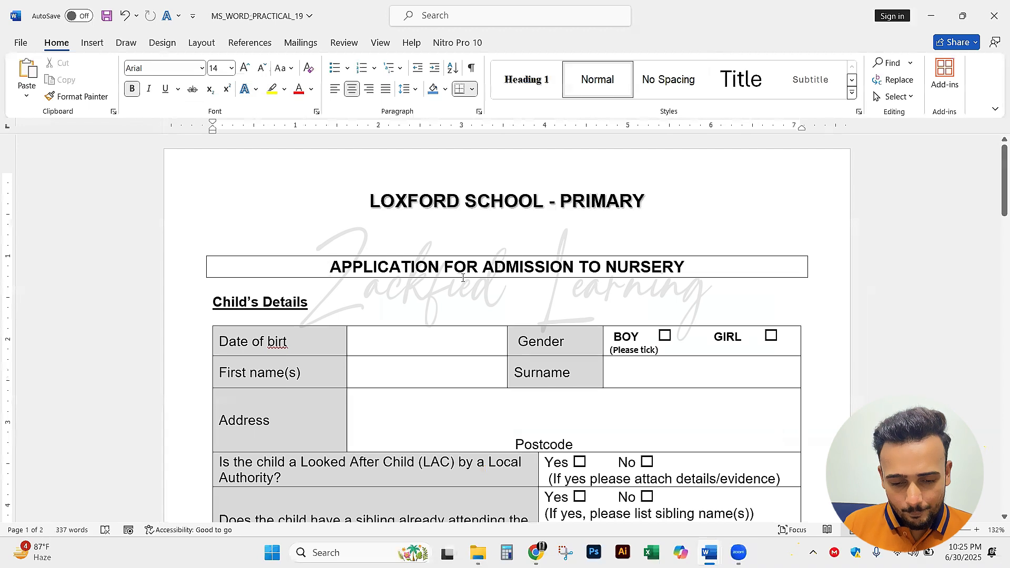
{"action": "key", "text": "alt+Tab"}
{"action": "type", "text": "to"}
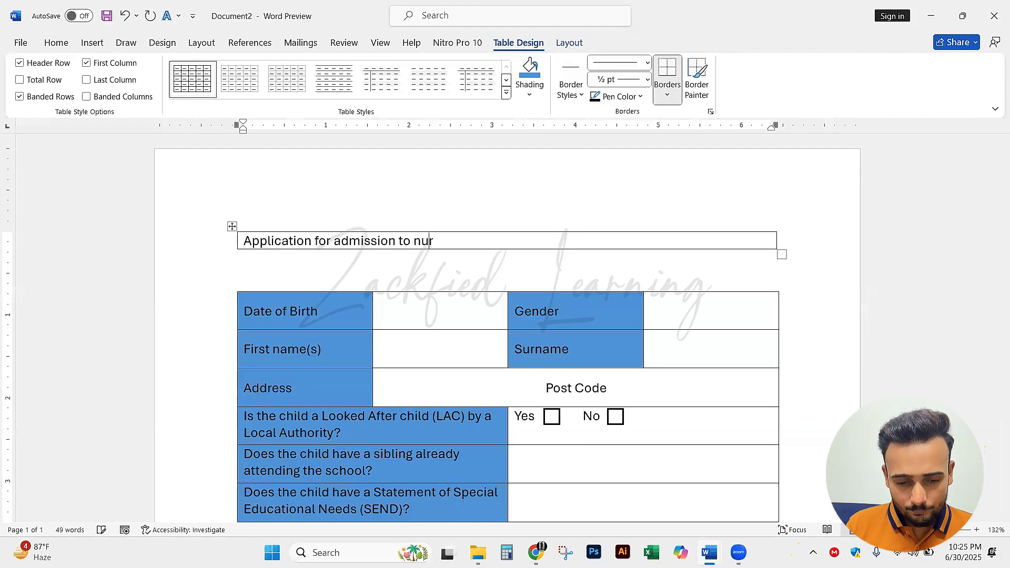
{"action": "key", "text": "alt+Tab"}
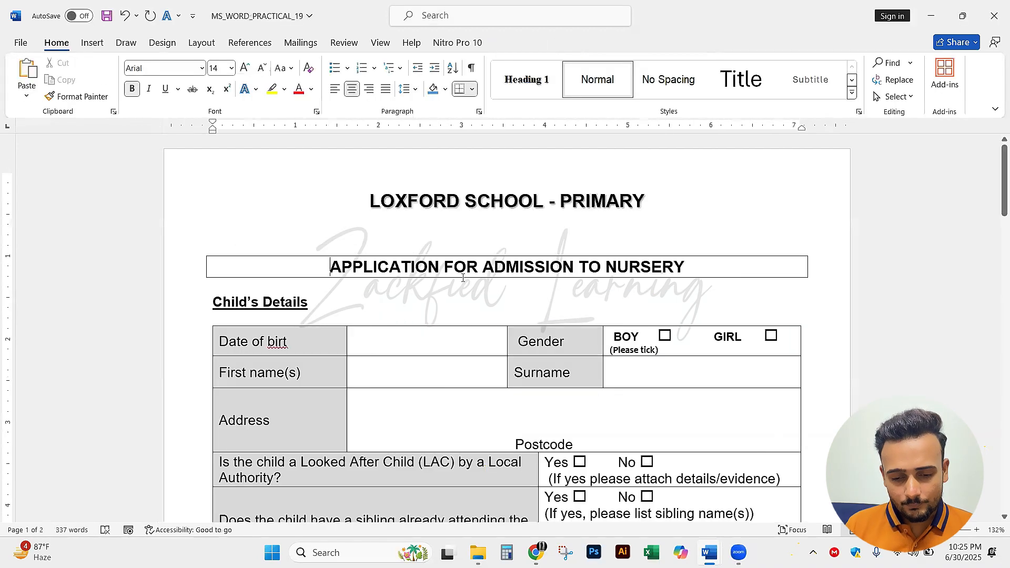
{"action": "key", "text": "alt+Tab"}
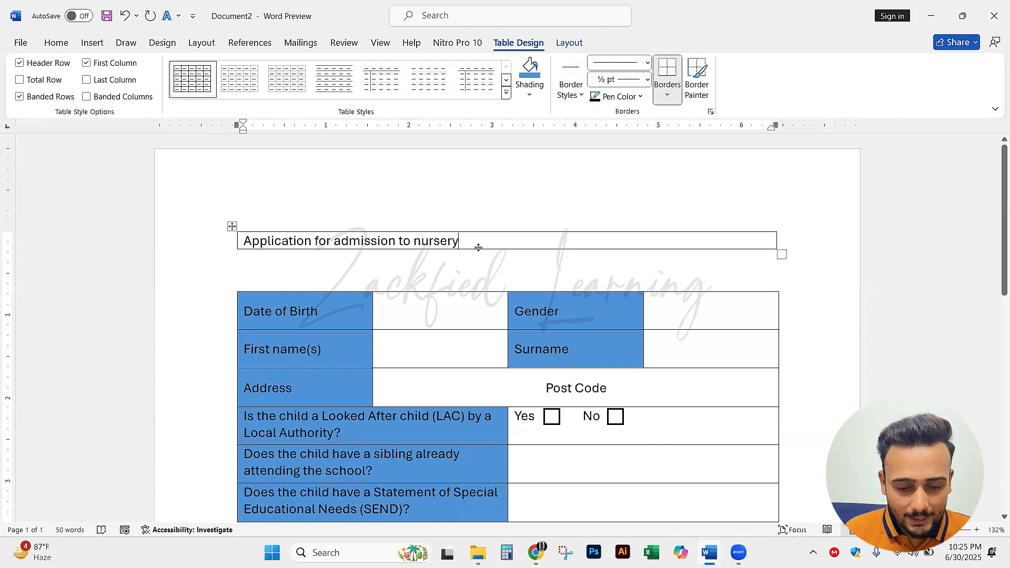
Compare the "Application for admission to nursery" heading with its counterpart in the reference form, and select the heading text in Document2
{"action": "left_click", "coordinate": [57, 43]}
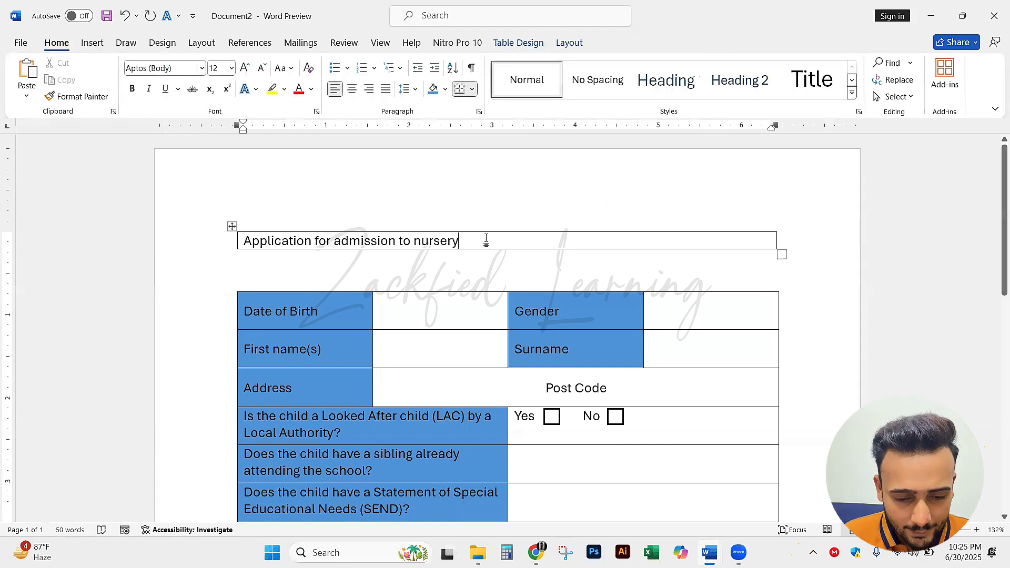
{"action": "left_click_drag", "start_coordinate": [460, 240], "coordinate": [269, 224]}
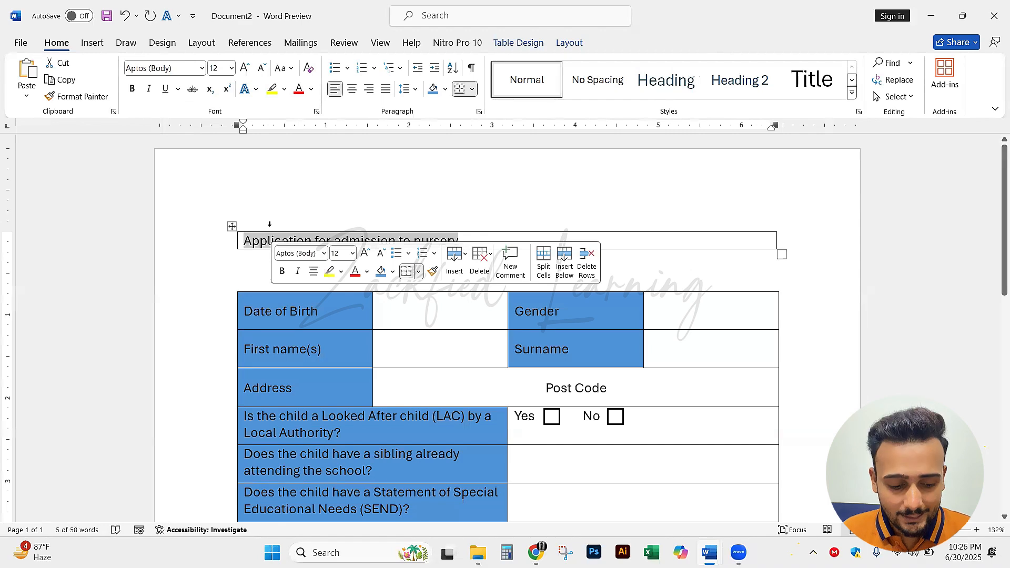
{"action": "key", "text": "alt+Tab"}
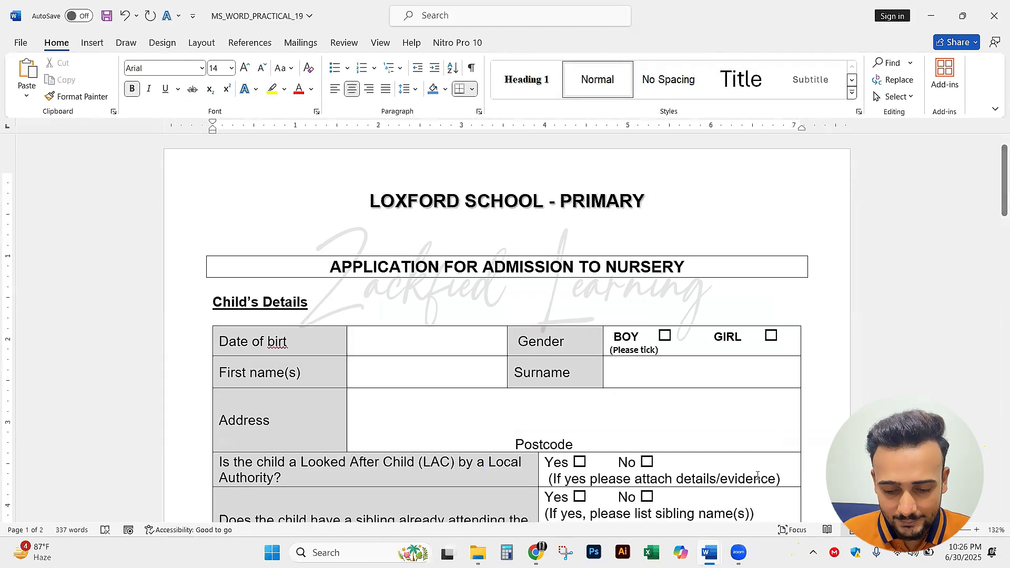
{"action": "key", "text": "alt+Tab"}
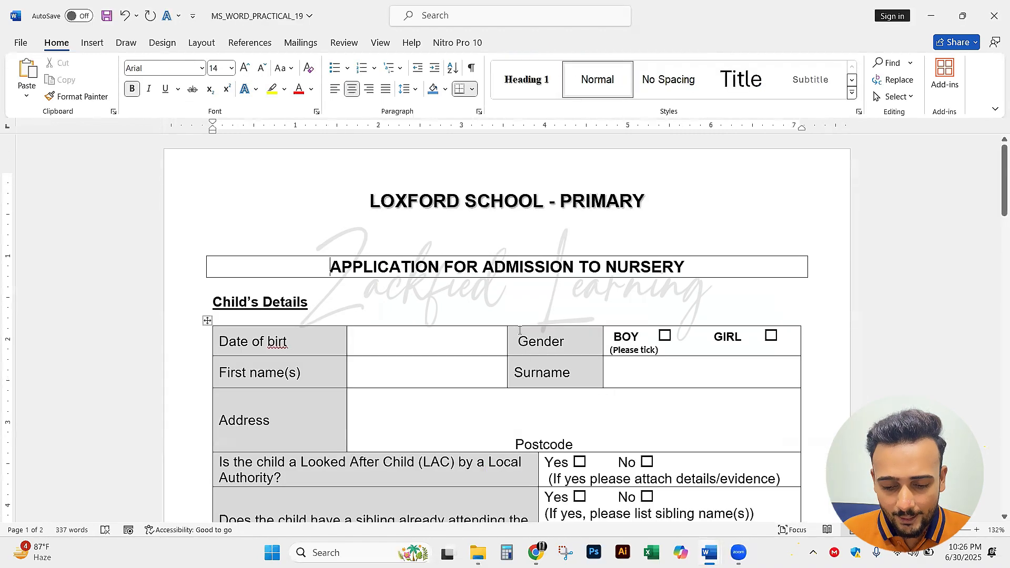
{"action": "key", "text": "alt+Tab"}
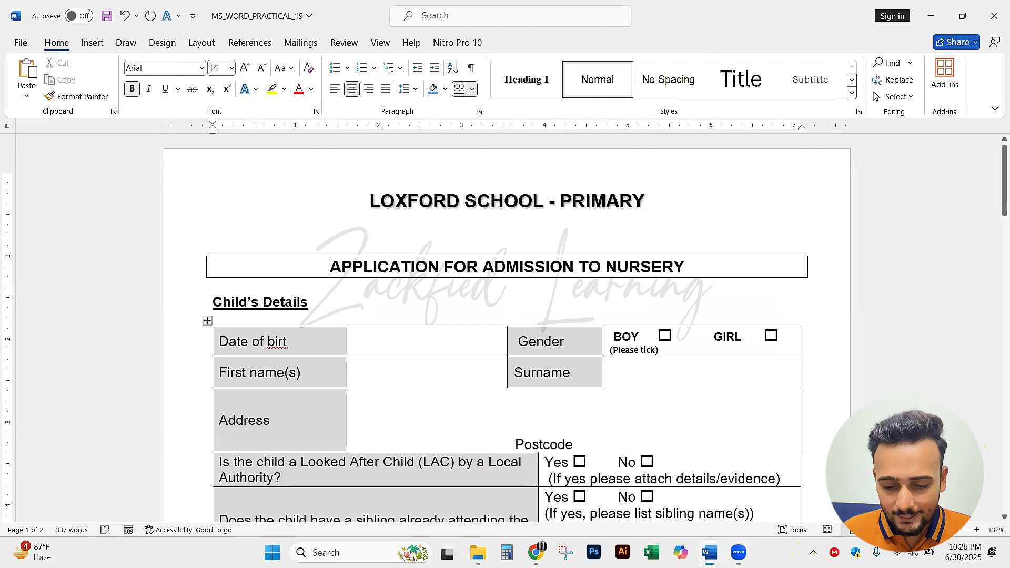
{"action": "mouse_move", "coordinate": [710, 547]}
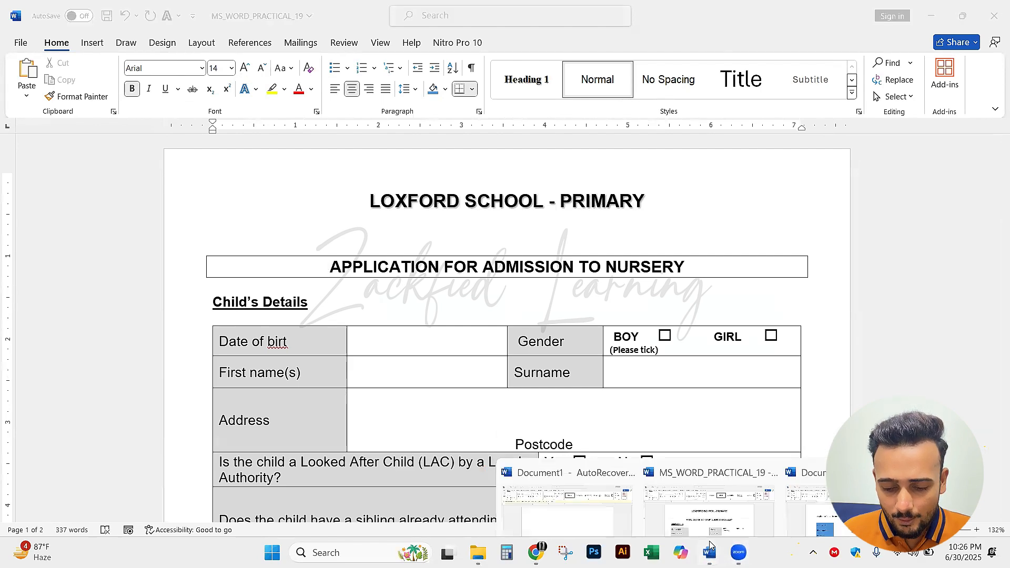
{"action": "left_click", "coordinate": [813, 484]}
{"action": "left_click_drag", "start_coordinate": [465, 241], "coordinate": [239, 238]}
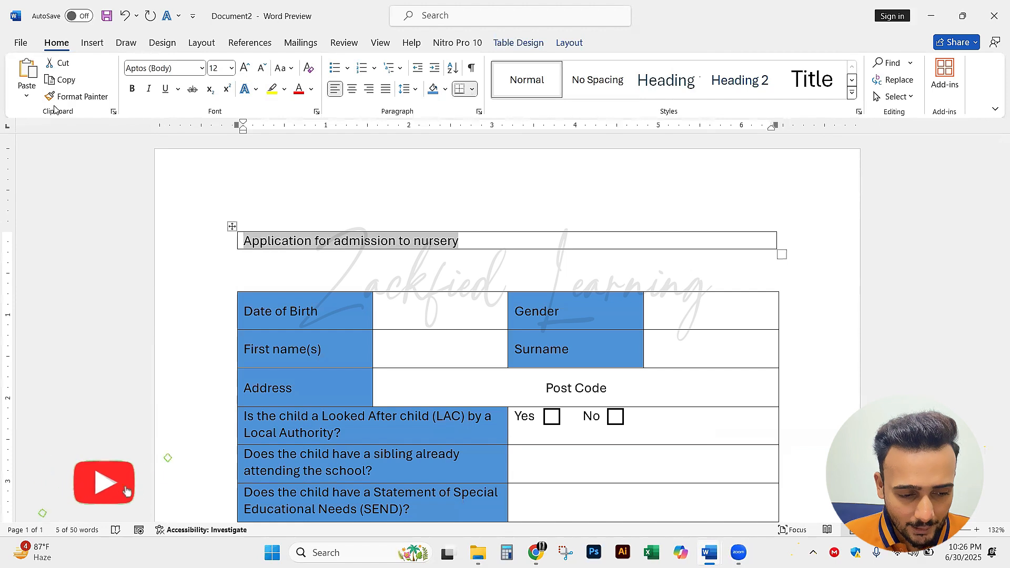
Convert the "Application for admission to nursery" heading in the single-cell table to uppercase
{"action": "left_click_drag", "start_coordinate": [285, 169], "coordinate": [283, 72]}
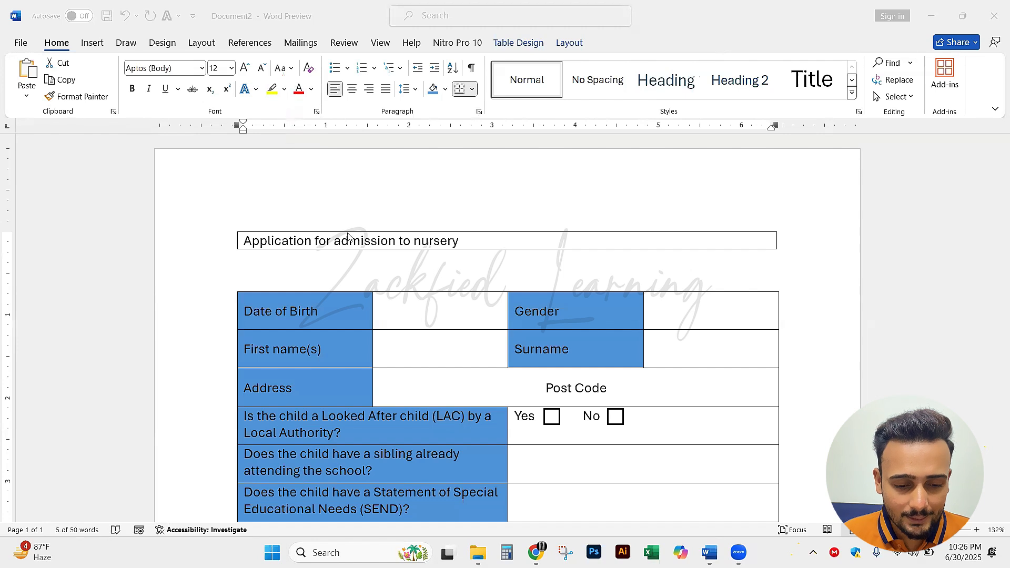
{"action": "triple_click", "coordinate": [310, 242]}
{"action": "left_click", "coordinate": [269, 243]}
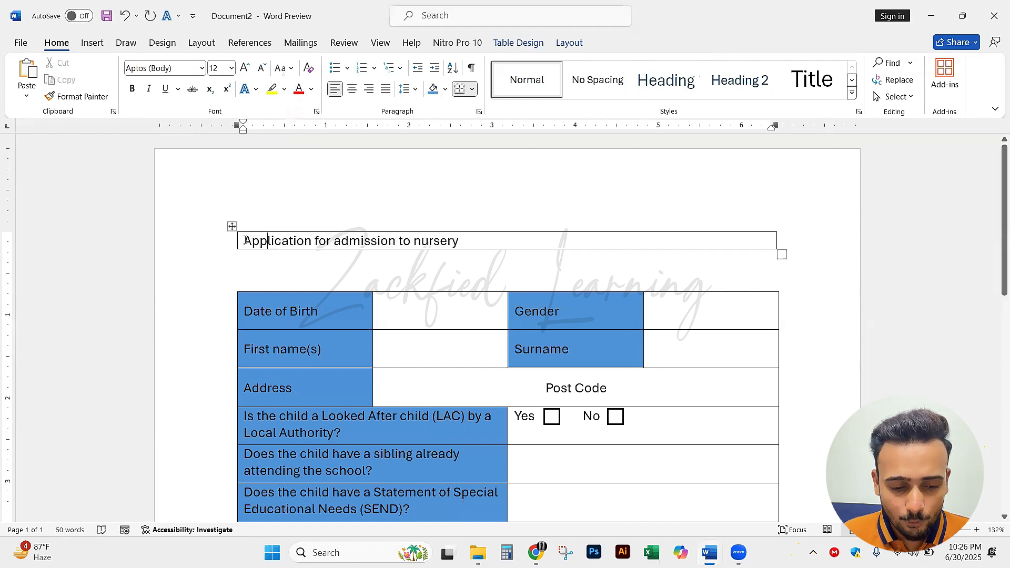
{"action": "triple_click", "coordinate": [313, 243]}
{"action": "left_click", "coordinate": [305, 241]}
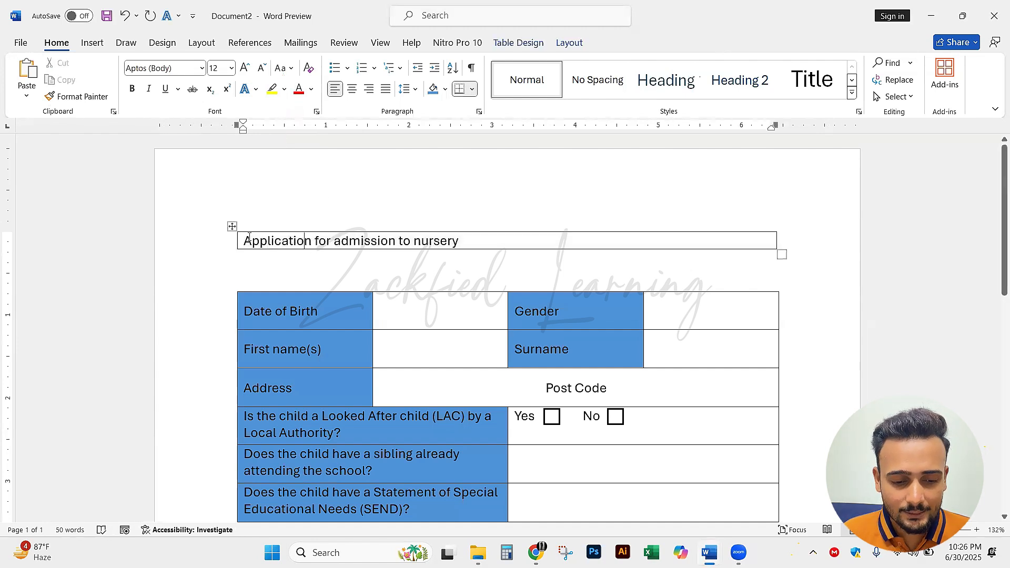
{"action": "left_click_drag", "start_coordinate": [246, 241], "coordinate": [467, 237]}
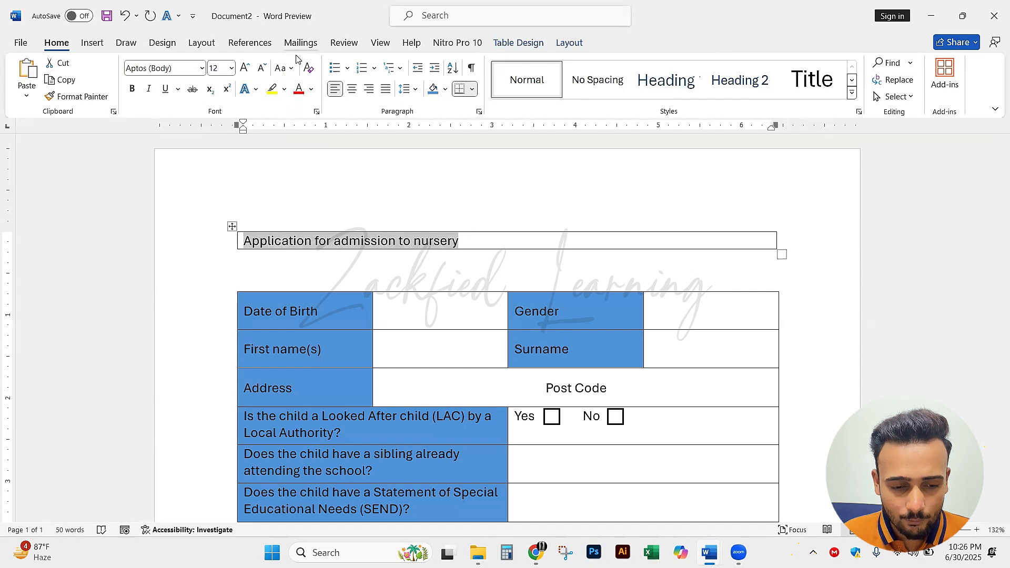
{"action": "left_click", "coordinate": [290, 71]}
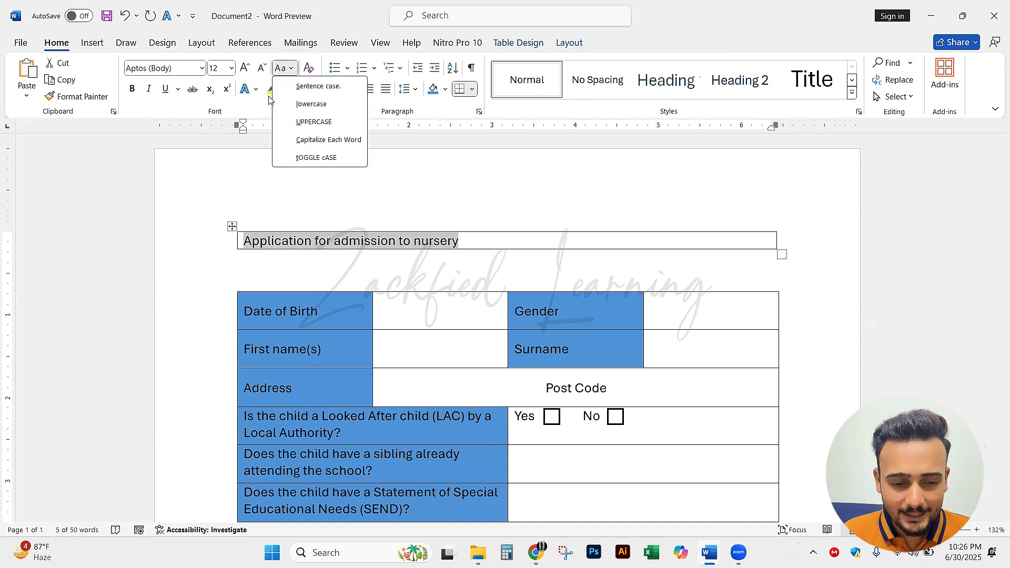
{"action": "left_click", "coordinate": [315, 122]}
{"action": "left_click", "coordinate": [524, 240]}
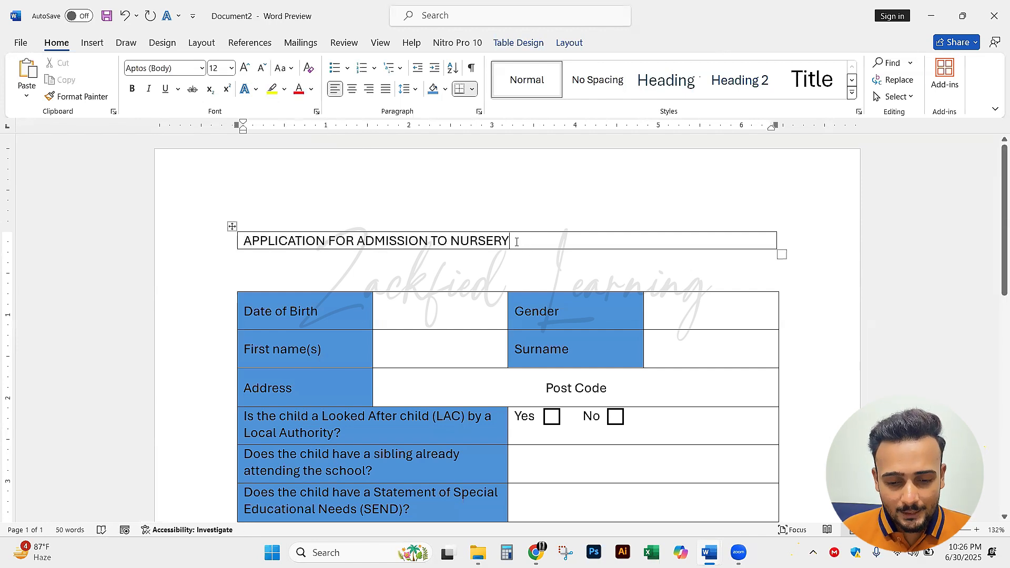
Make the "APPLICATION FOR ADMISSION TO NURSERY" heading bold and centre it within its box
{"action": "left_click_drag", "start_coordinate": [517, 243], "coordinate": [243, 241]}
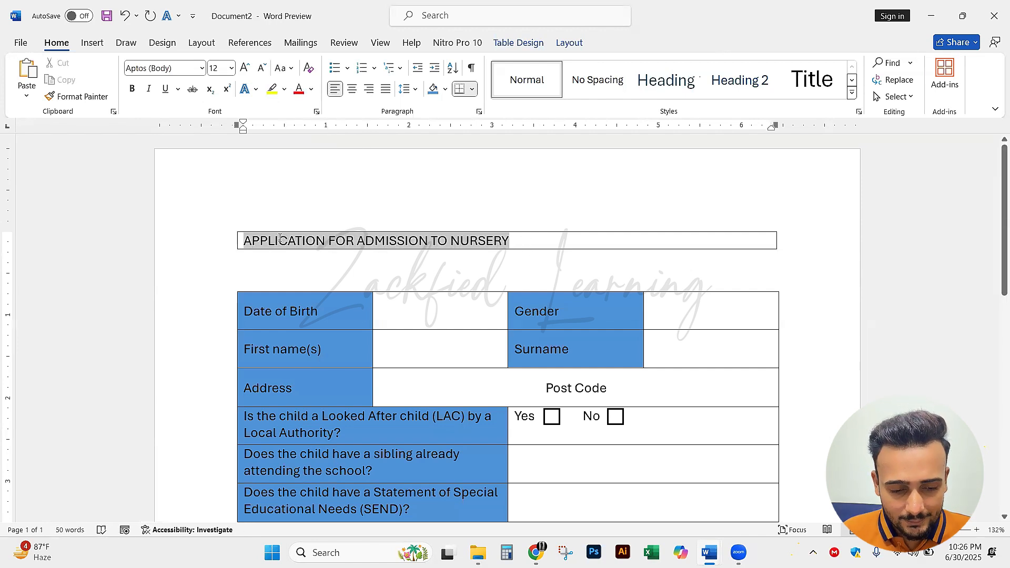
{"action": "left_click", "coordinate": [131, 90]}
{"action": "left_click", "coordinate": [537, 240]}
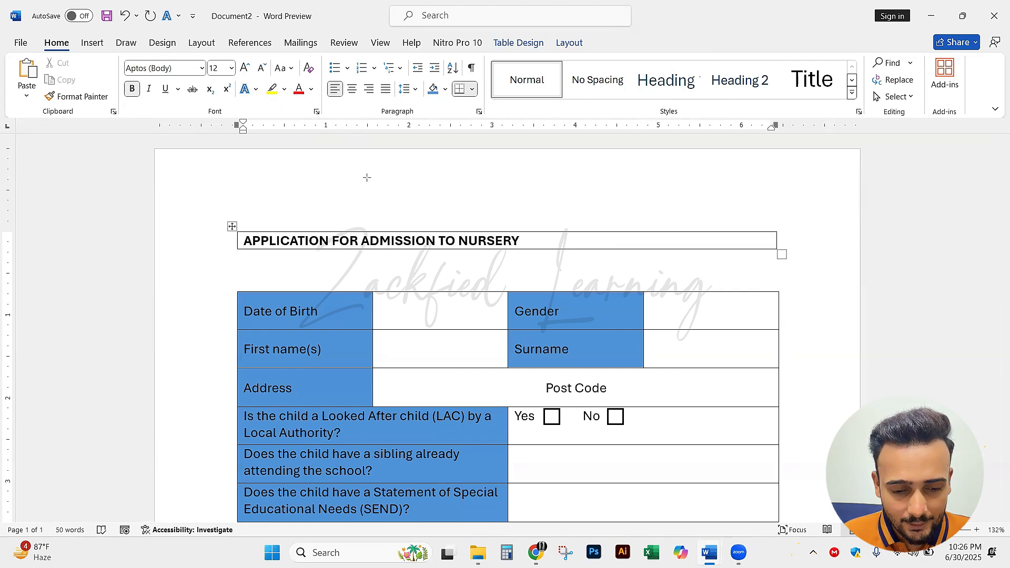
{"action": "left_click_drag", "start_coordinate": [363, 187], "coordinate": [352, 94]}
{"action": "key", "text": "e"}
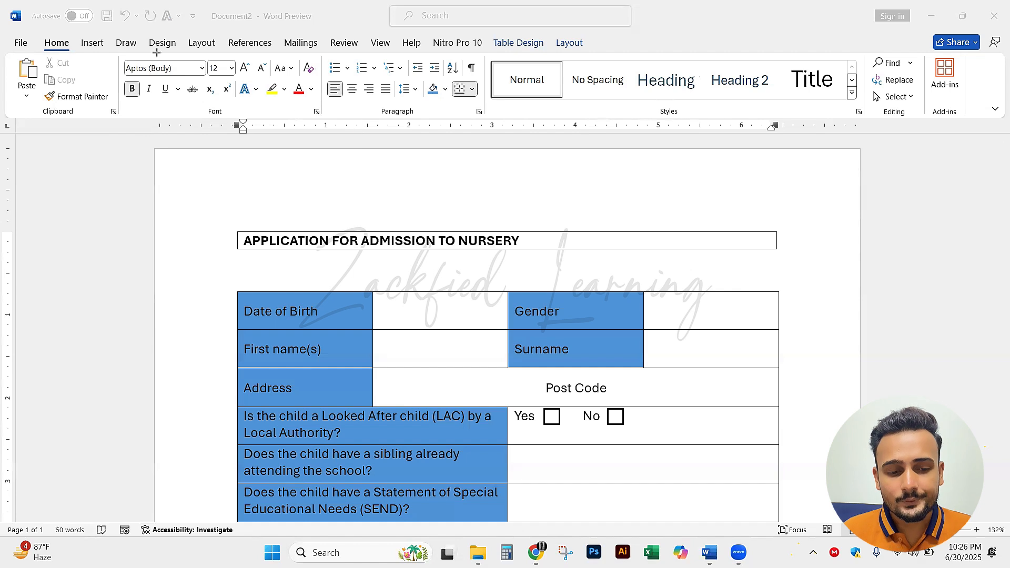
{"action": "left_click", "coordinate": [521, 242]}
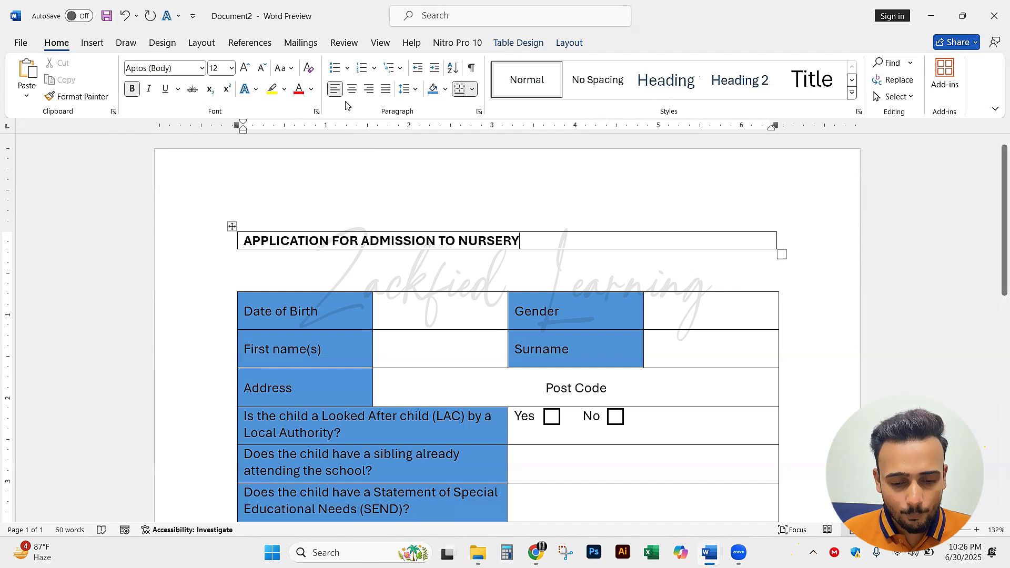
{"action": "left_click", "coordinate": [351, 89]}
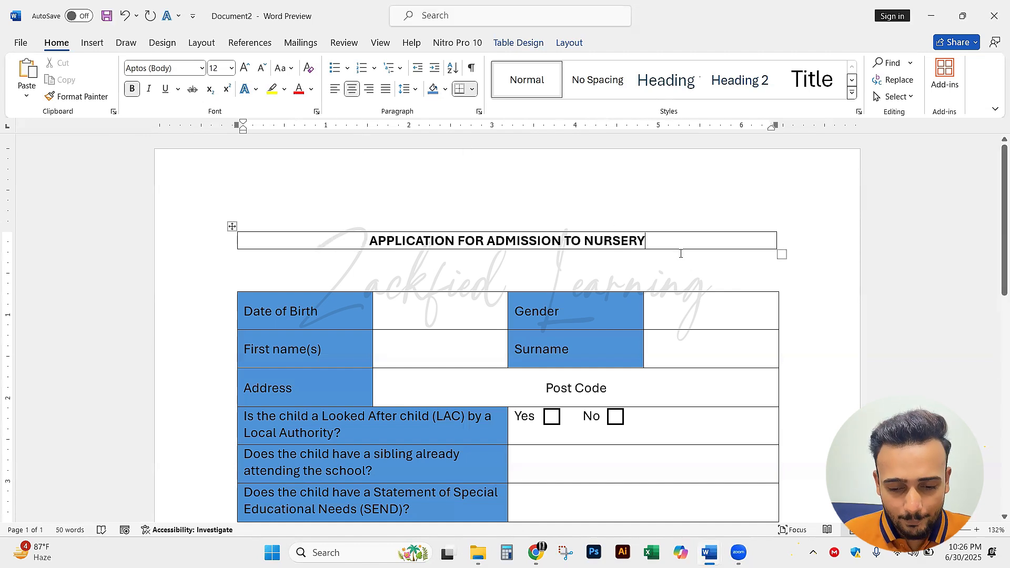
{"action": "left_click", "coordinate": [870, 269]}
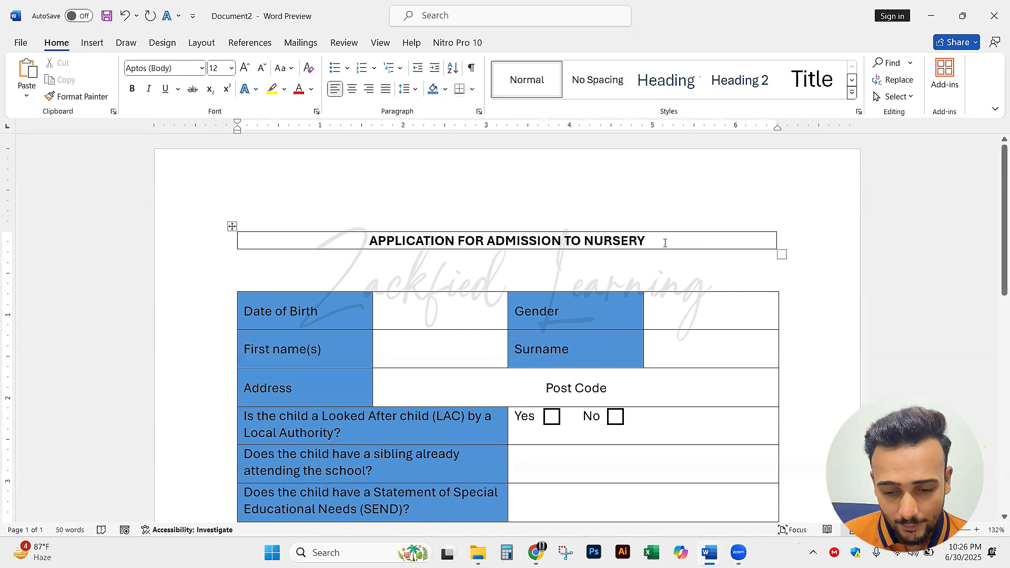
Enlarge the boxed heading text to 16 pt
{"action": "left_click_drag", "start_coordinate": [658, 242], "coordinate": [372, 248]}
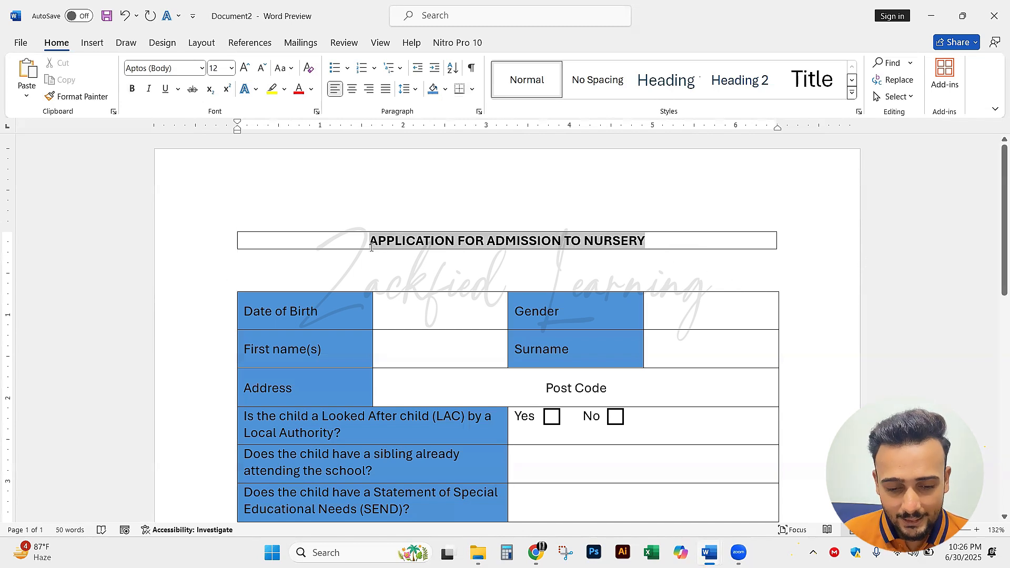
{"action": "left_click", "coordinate": [245, 67]}
{"action": "left_click", "coordinate": [245, 68]}
{"action": "left_click", "coordinate": [865, 267]}
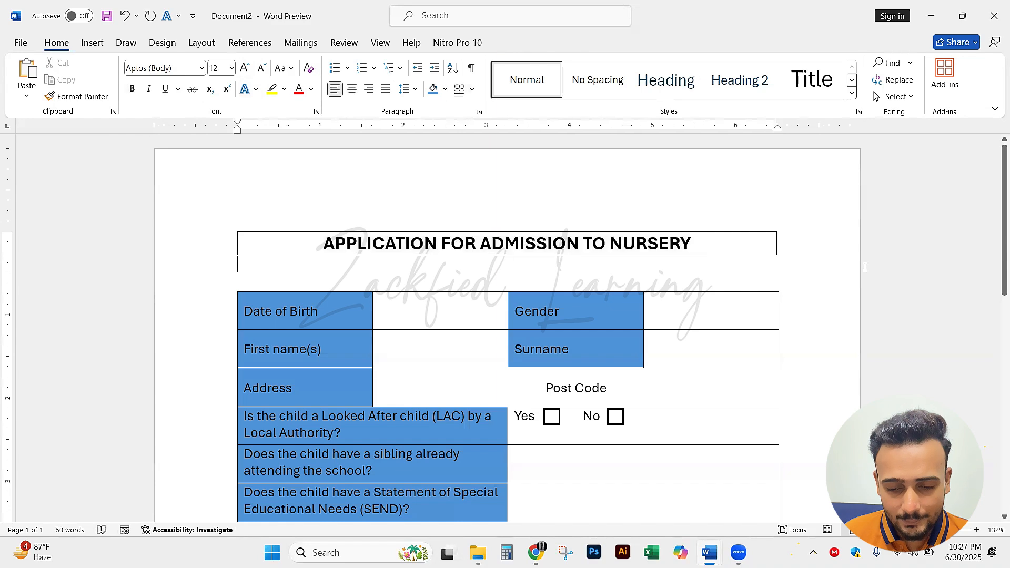
Review the form in Document2 and examine the "LOXFORD SCHOOL - PRIMARY" title above the boxed heading in the MS_WORD_PRACTICAL_19 reference document
{"action": "scroll", "coordinate": [842, 287], "scroll_direction": "down", "scroll_amount": 2}
{"action": "left_click", "coordinate": [711, 305]}
{"action": "scroll", "coordinate": [711, 305], "scroll_direction": "up", "scroll_amount": 2}
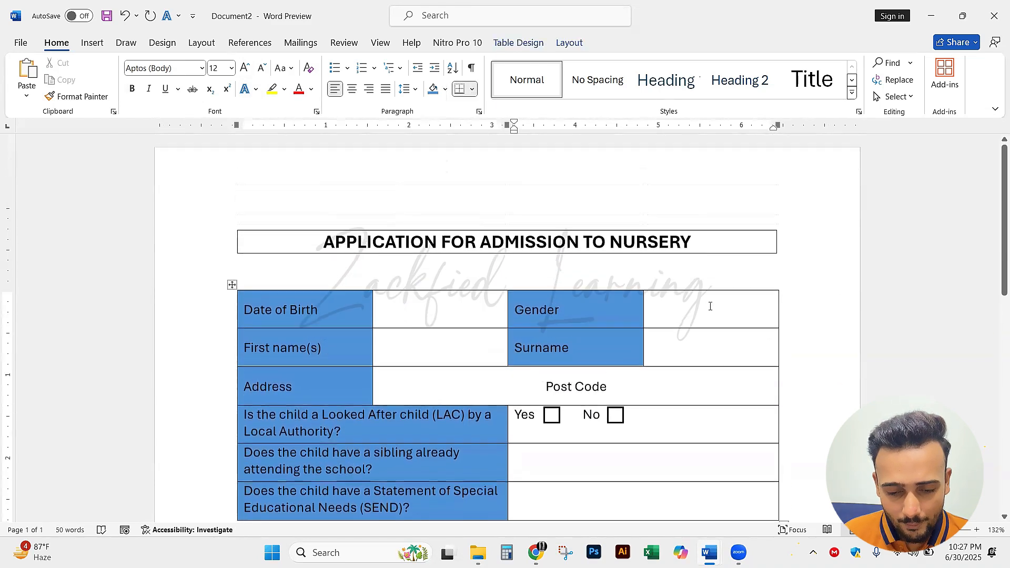
{"action": "scroll", "coordinate": [711, 306], "scroll_direction": "down", "scroll_amount": 1}
{"action": "scroll", "coordinate": [711, 306], "scroll_direction": "down", "scroll_amount": 4}
{"action": "scroll", "coordinate": [708, 300], "scroll_direction": "up", "scroll_amount": 4}
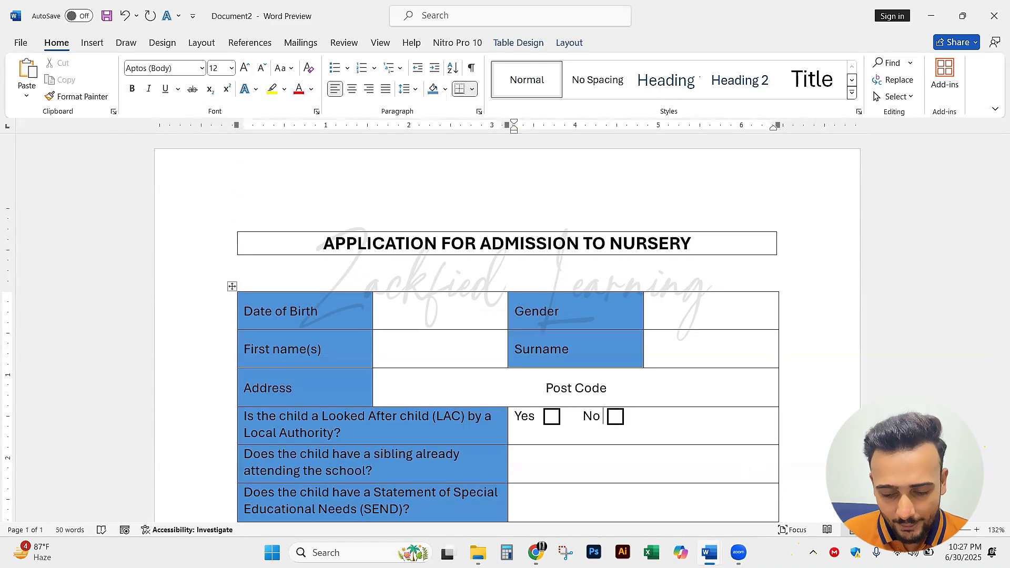
{"action": "mouse_move", "coordinate": [709, 552]}
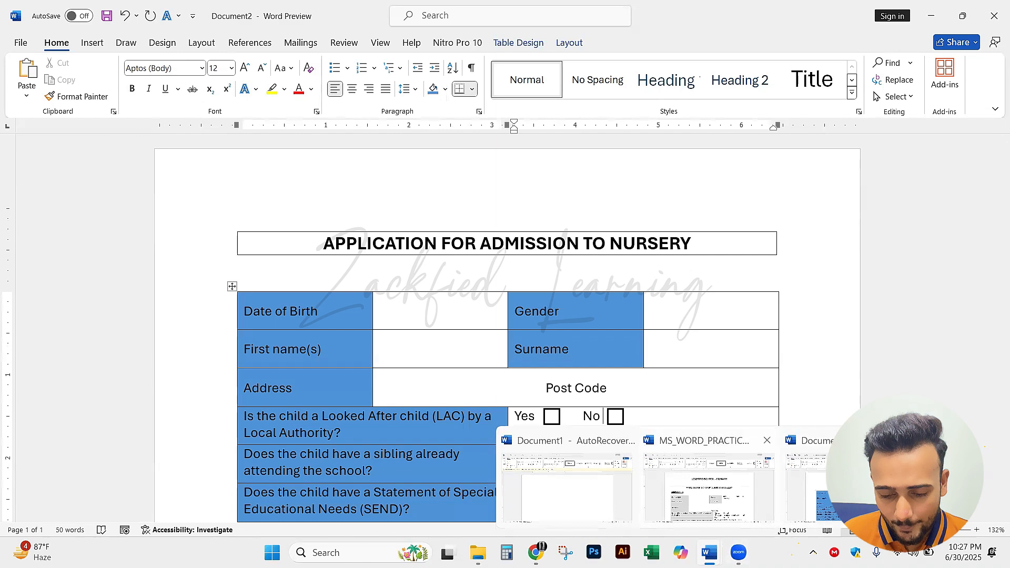
{"action": "left_click", "coordinate": [711, 513]}
{"action": "left_click", "coordinate": [397, 203]}
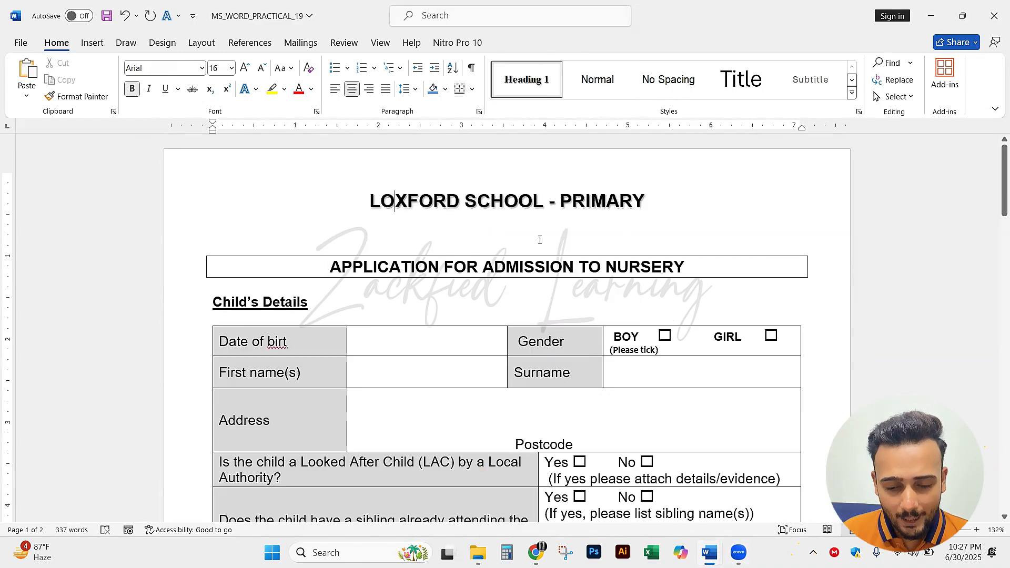
{"action": "left_click_drag", "start_coordinate": [653, 204], "coordinate": [361, 203]}
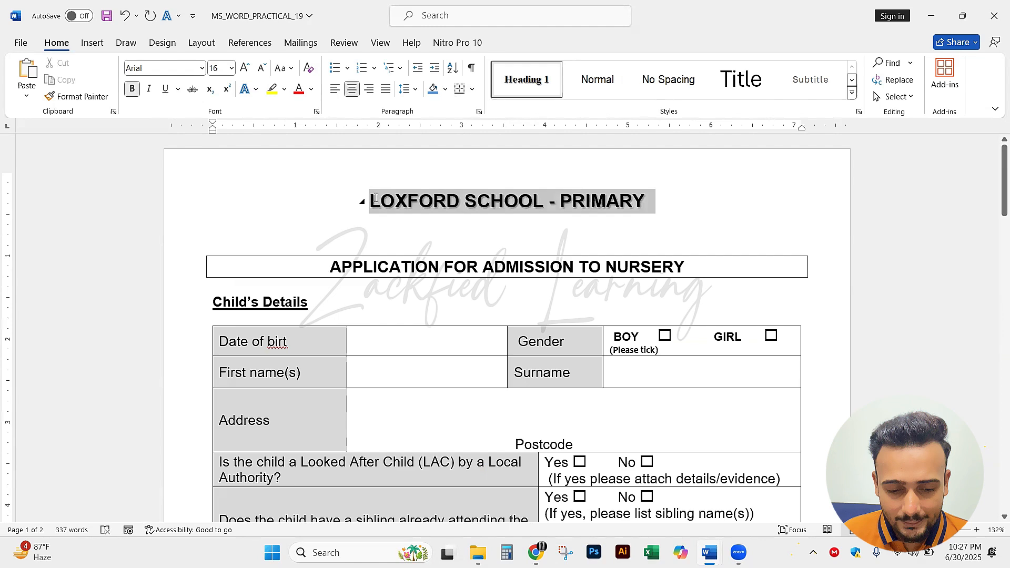
{"action": "left_click", "coordinate": [393, 229]}
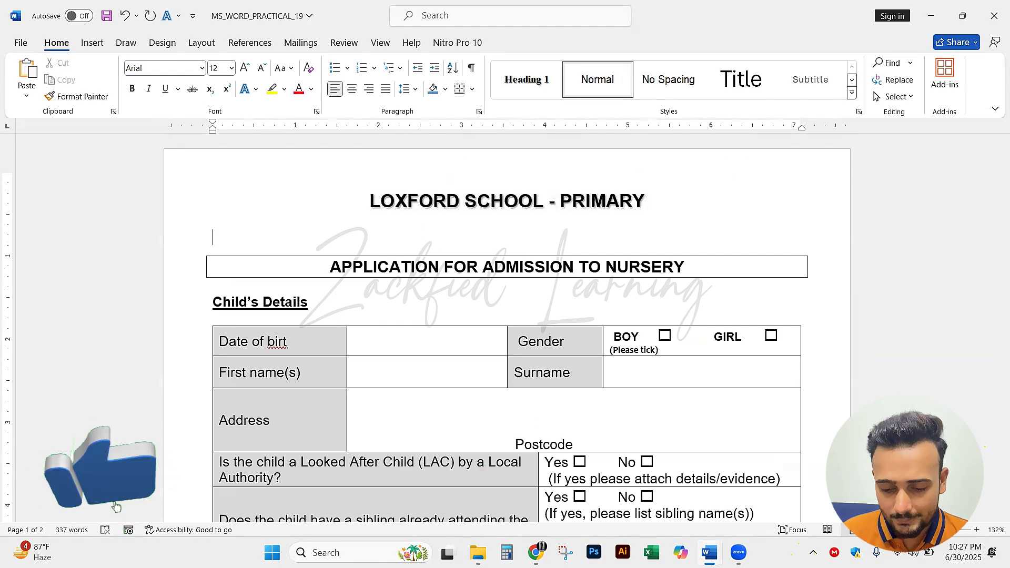
{"action": "left_click", "coordinate": [710, 552]}
{"action": "left_click", "coordinate": [845, 484]}
Try to move the boxed heading table lower on the page in Document2
{"action": "left_click", "coordinate": [388, 203]}
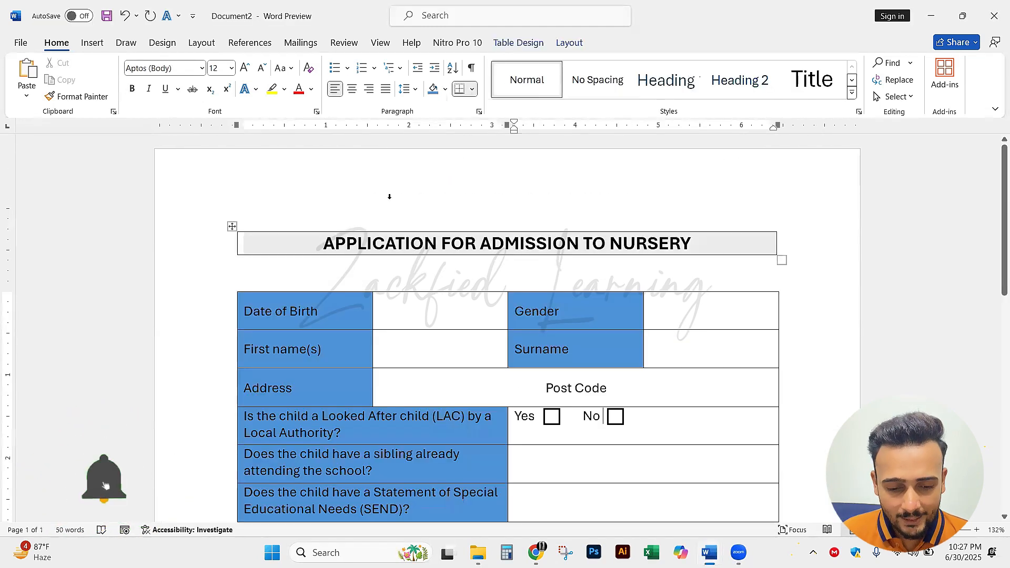
{"action": "left_click", "coordinate": [351, 260]}
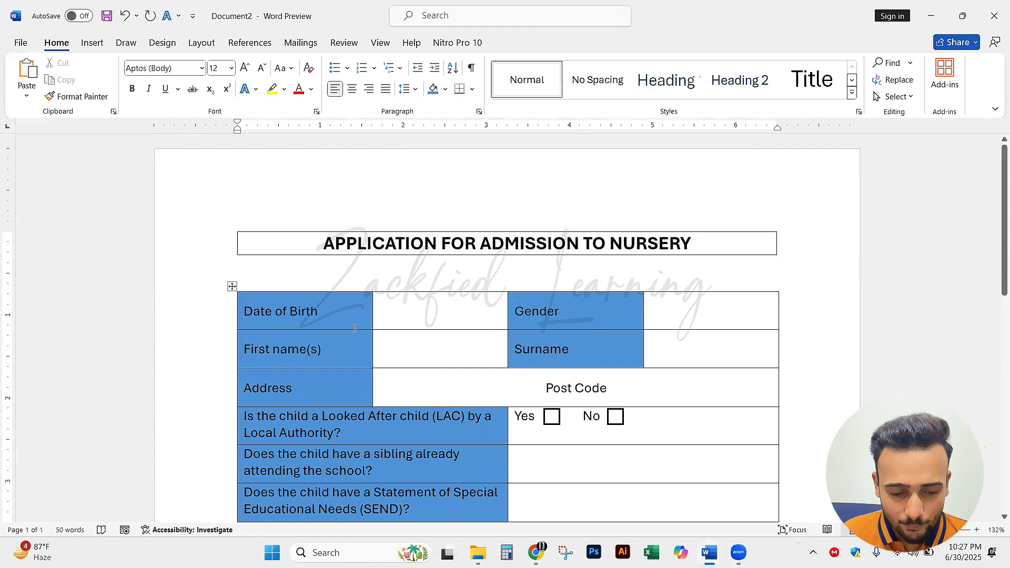
{"action": "key", "text": "Up"}
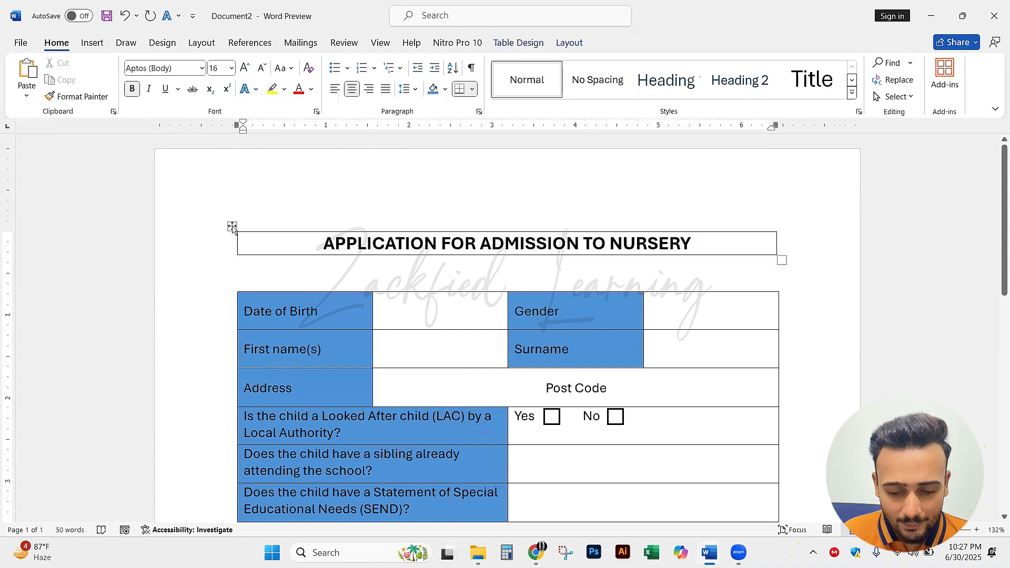
{"action": "left_click_drag", "start_coordinate": [233, 226], "coordinate": [238, 262]}
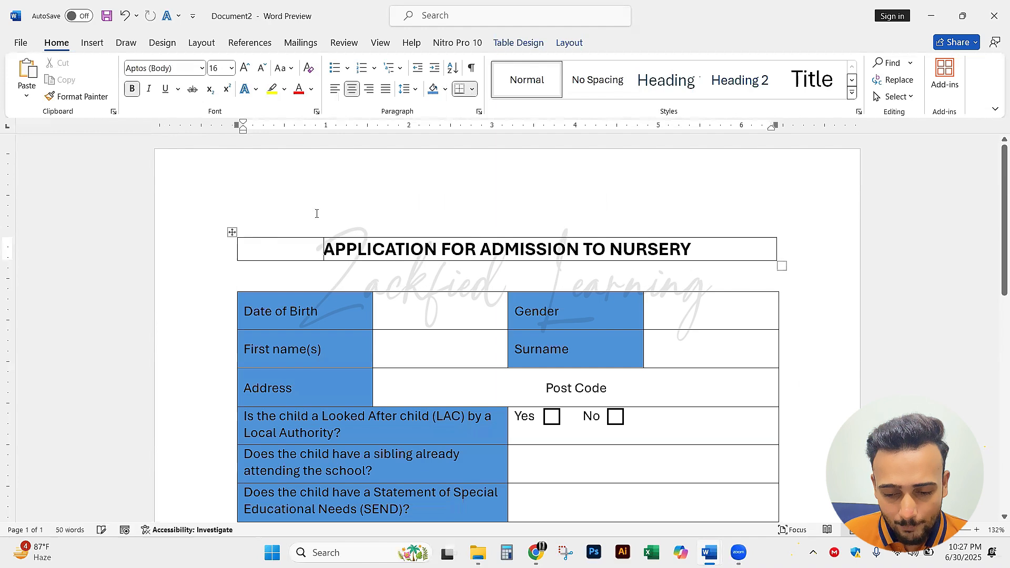
{"action": "left_click", "coordinate": [331, 269]}
{"action": "scroll", "coordinate": [330, 267], "scroll_direction": "down", "scroll_amount": 4}
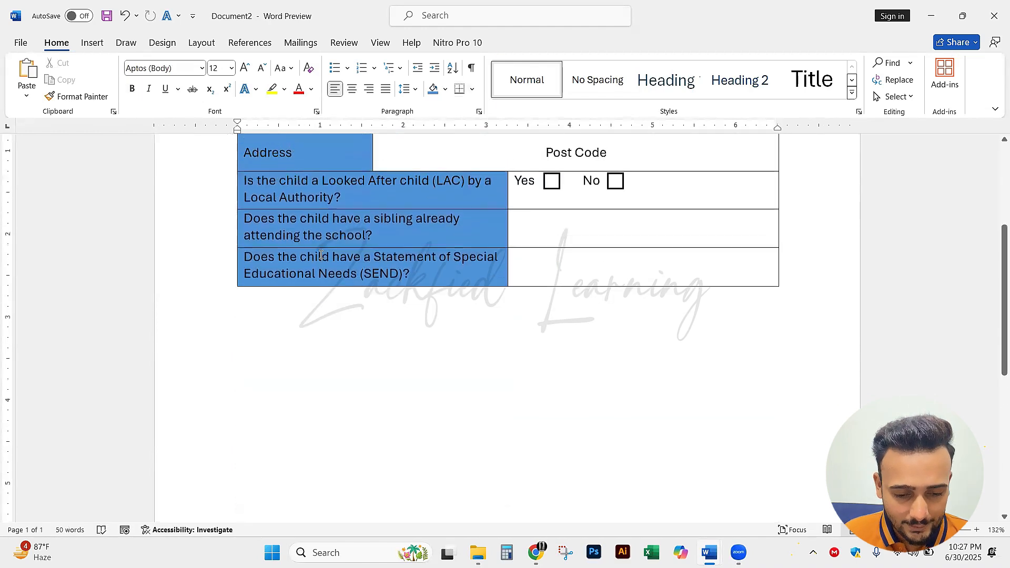
{"action": "scroll", "coordinate": [335, 210], "scroll_direction": "up", "scroll_amount": 1}
{"action": "scroll", "coordinate": [334, 149], "scroll_direction": "up", "scroll_amount": 3}
{"action": "left_click_drag", "start_coordinate": [232, 245], "coordinate": [232, 312]}
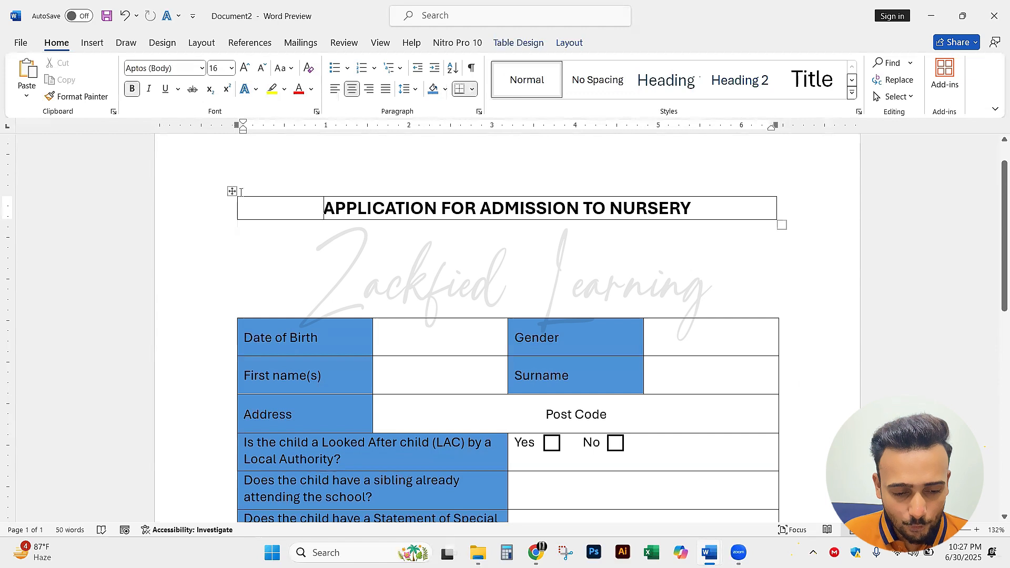
Try to reposition the boxed heading further down and to the right, above the Date of Birth row
{"action": "left_click", "coordinate": [232, 191]}
{"action": "left_click_drag", "start_coordinate": [231, 211], "coordinate": [224, 231]}
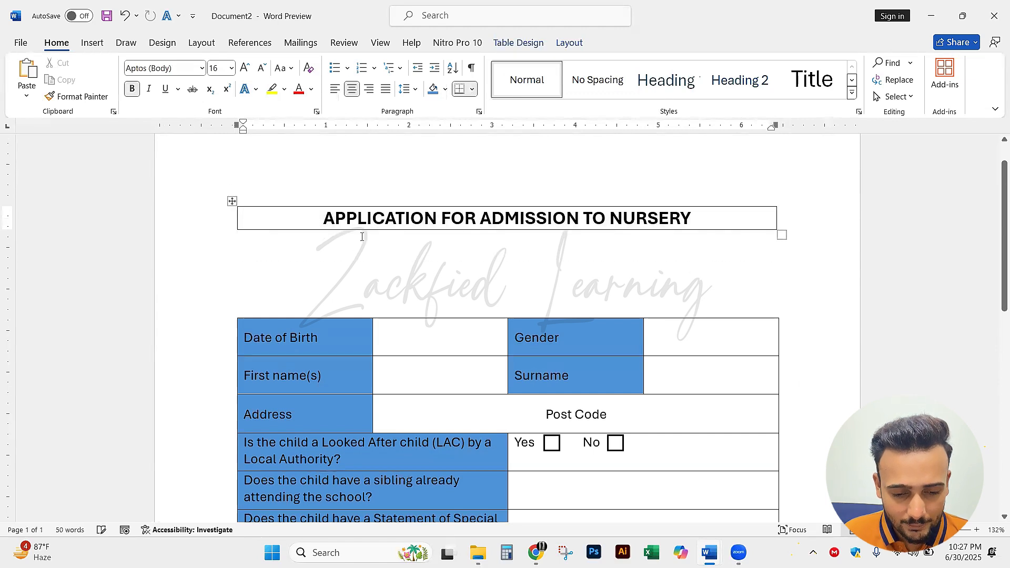
{"action": "left_click", "coordinate": [229, 237]}
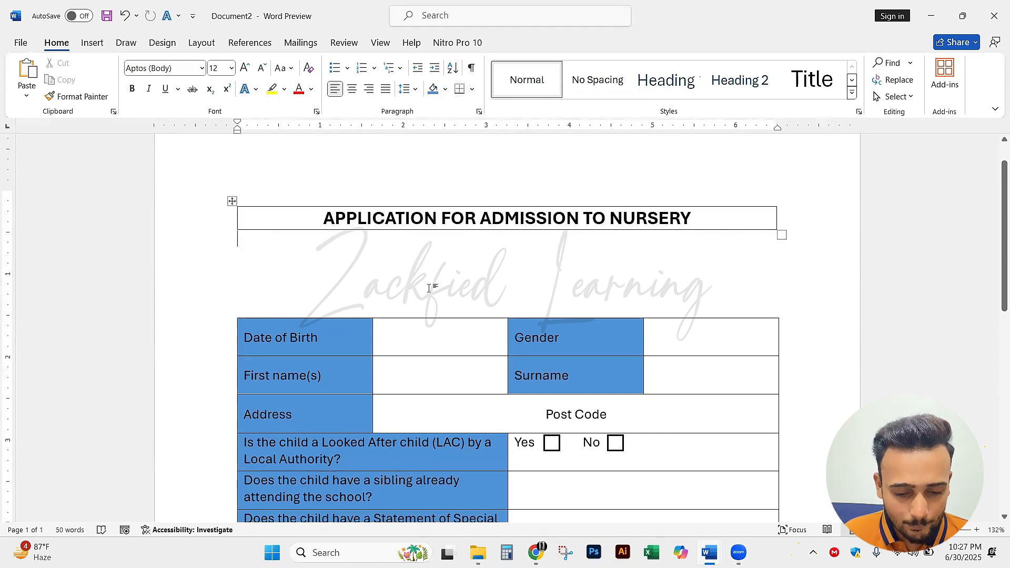
{"action": "left_click_drag", "start_coordinate": [284, 212], "coordinate": [282, 249]}
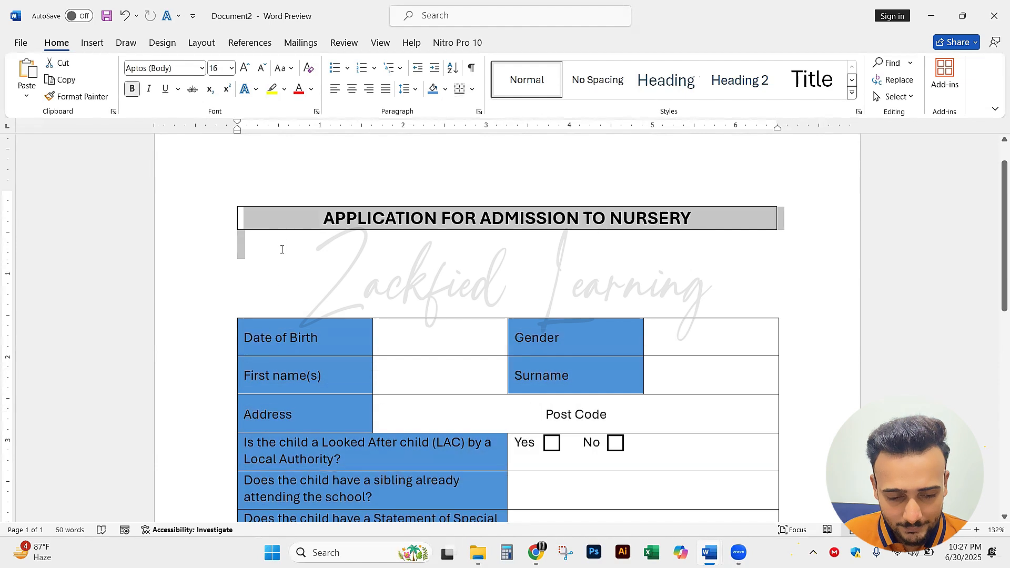
{"action": "left_click", "coordinate": [282, 248]}
{"action": "left_click", "coordinate": [254, 214]}
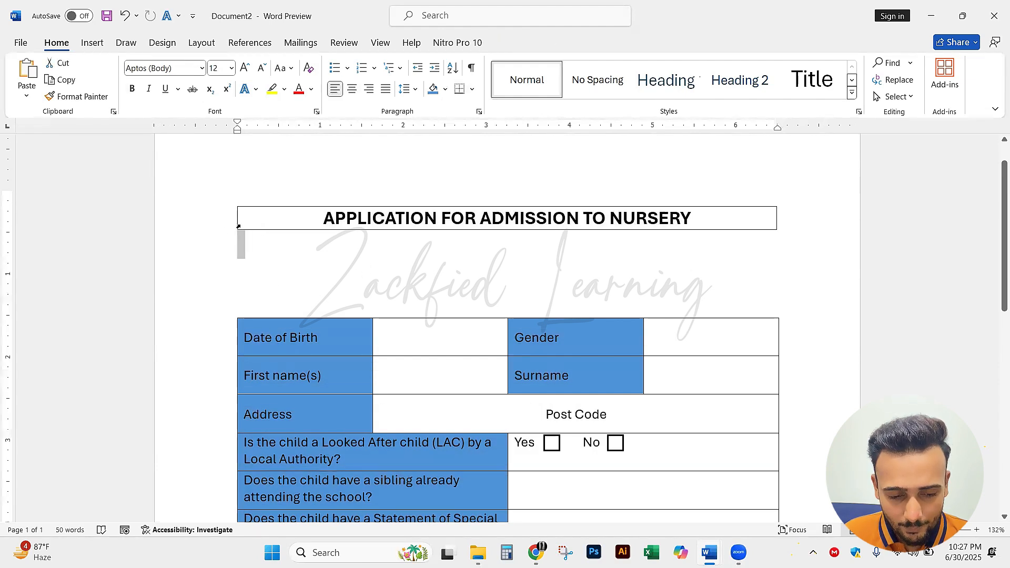
{"action": "left_click_drag", "start_coordinate": [232, 202], "coordinate": [314, 280]}
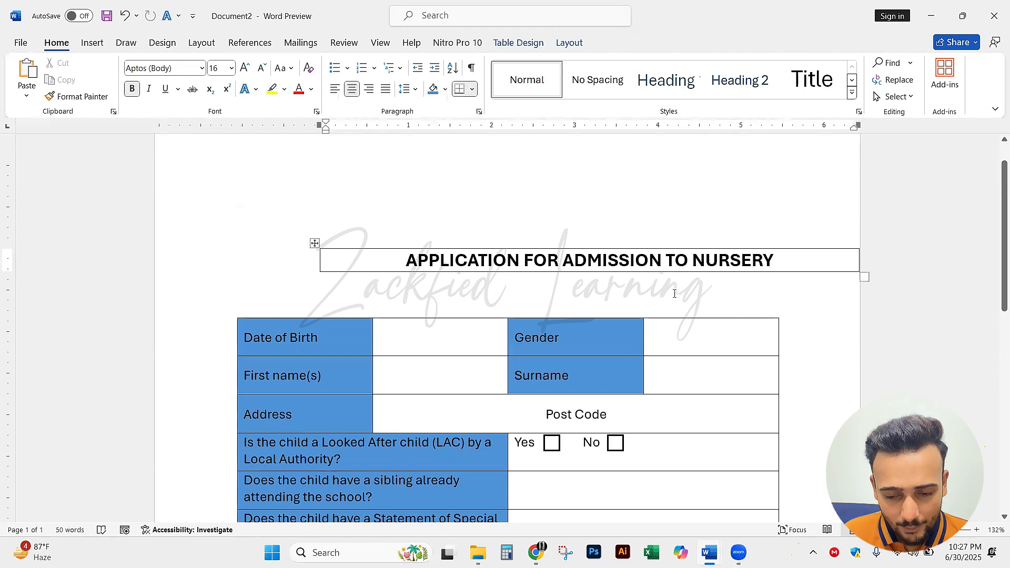
Undo the recent moves of the boxed heading table
{"action": "key", "text": "ctrl+z"}
{"action": "left_click", "coordinate": [538, 279]}
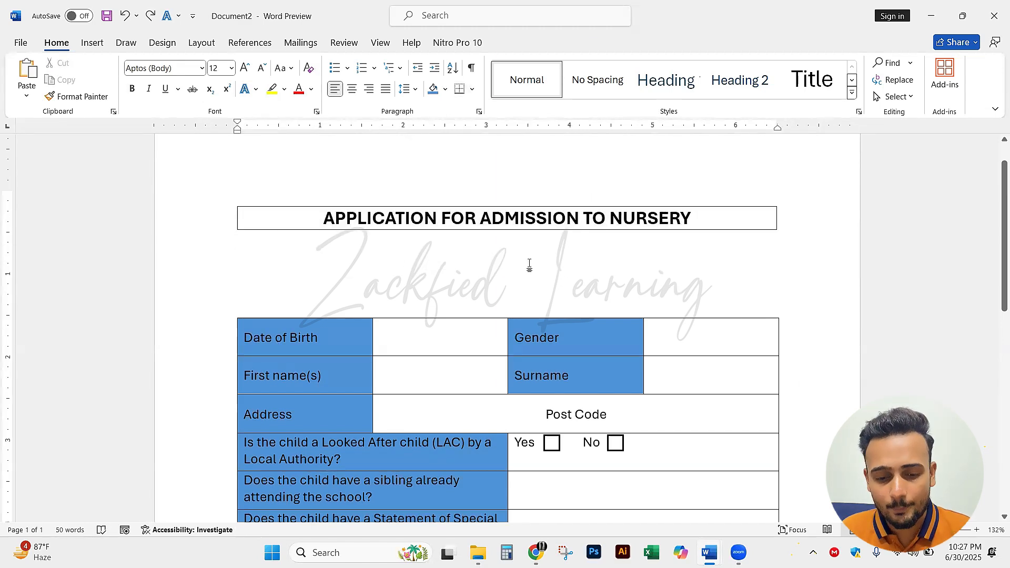
{"action": "scroll", "coordinate": [527, 267], "scroll_direction": "down", "scroll_amount": 3}
{"action": "scroll", "coordinate": [515, 271], "scroll_direction": "up", "scroll_amount": 4}
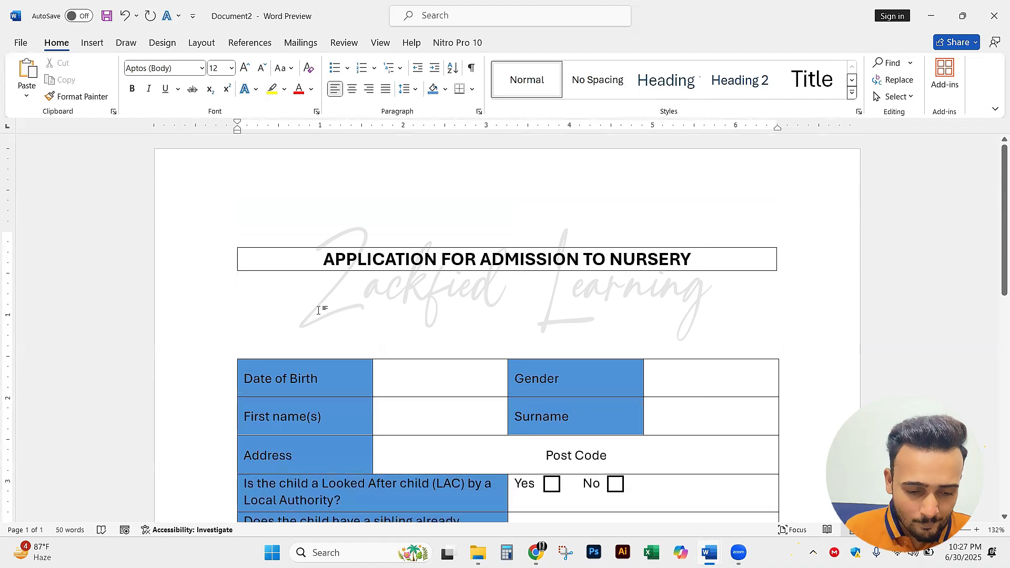
{"action": "key", "text": "ctrl+z"}
{"action": "key", "text": "ctrl+z"}
{"action": "key", "text": "ctrl+z"}
{"action": "key", "text": "ctrl+z"}
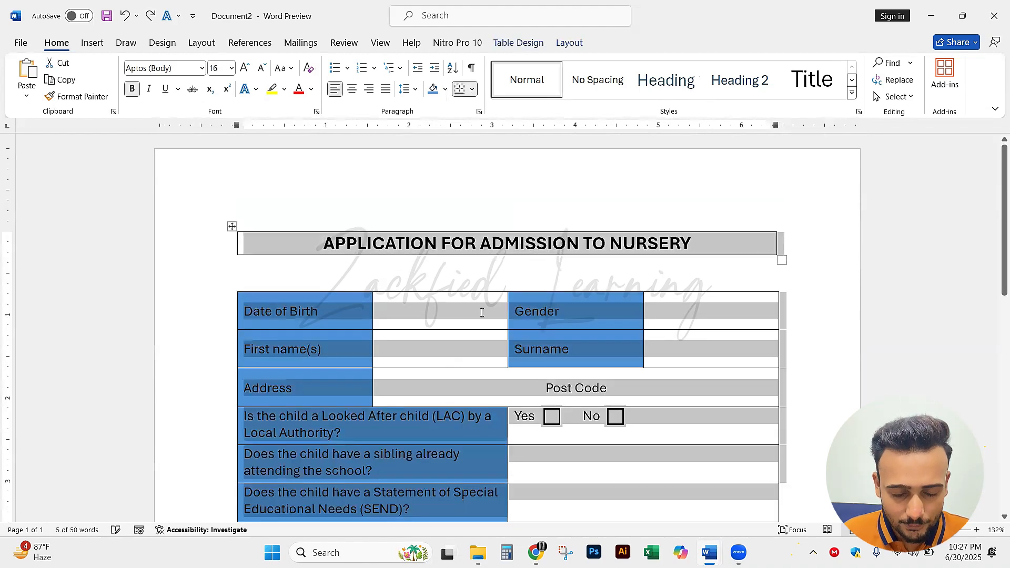
{"action": "left_click", "coordinate": [484, 318]}
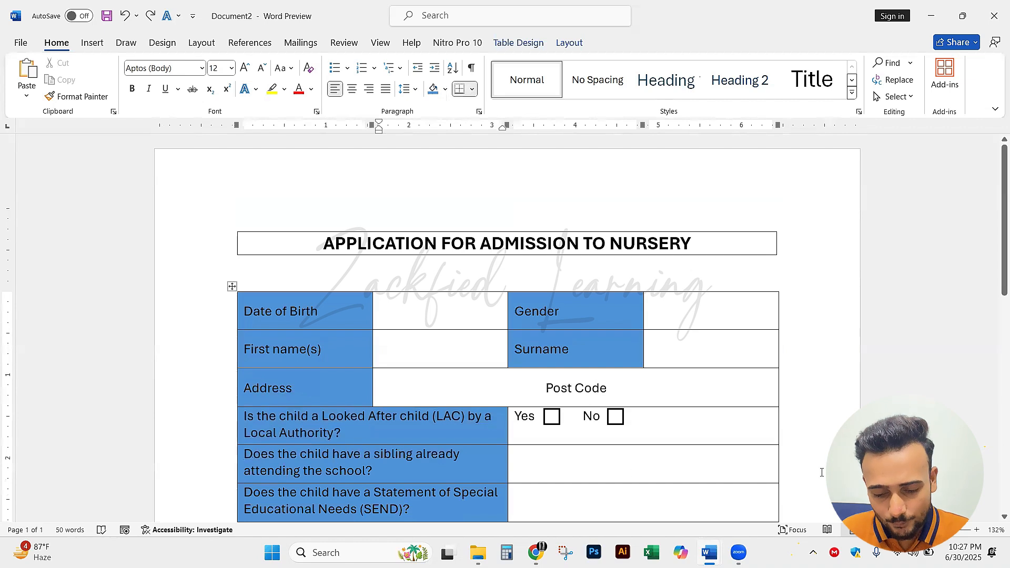
{"action": "left_click", "coordinate": [710, 552]}
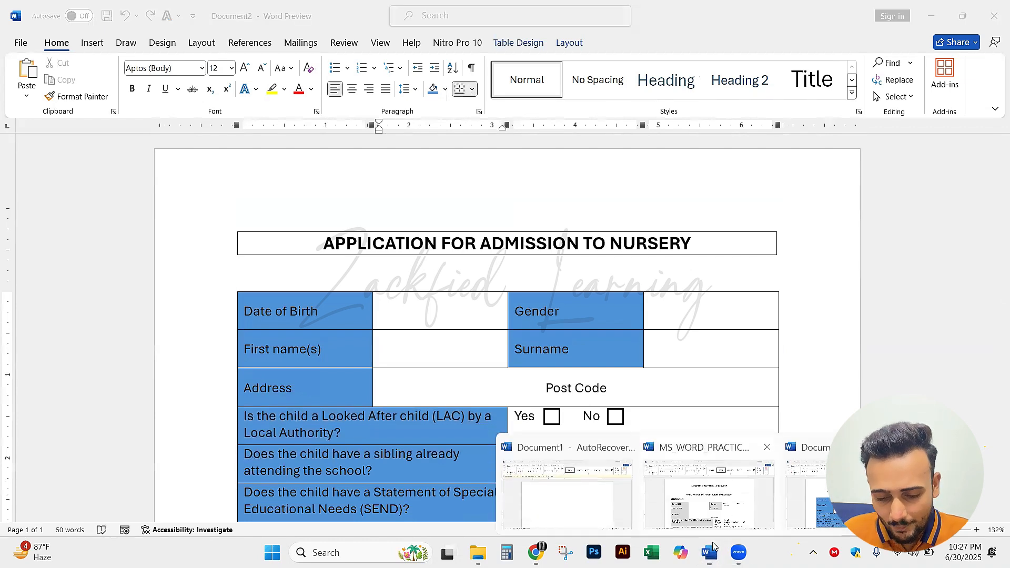
{"action": "left_click", "coordinate": [825, 499]}
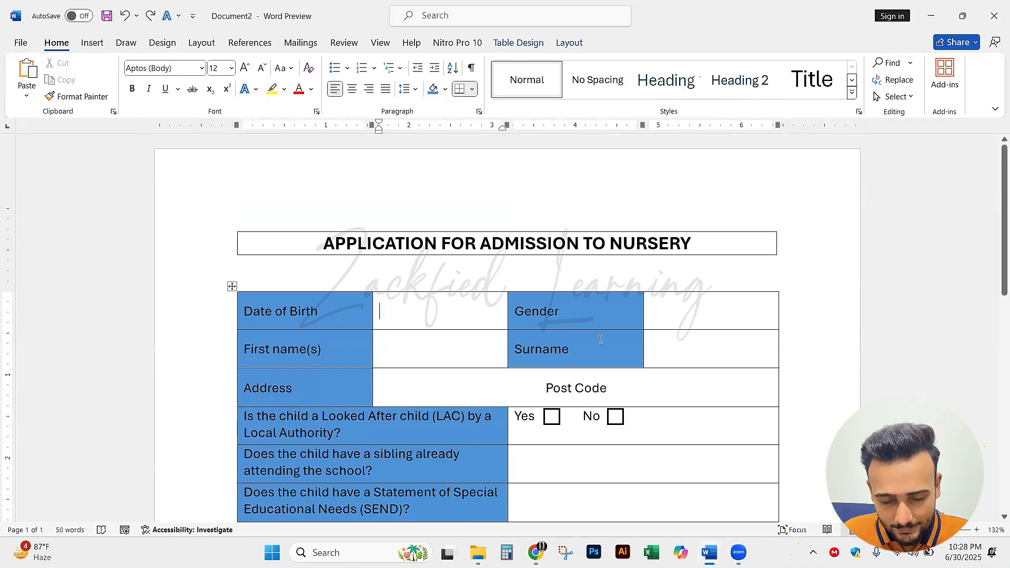
{"action": "left_click", "coordinate": [679, 252]}
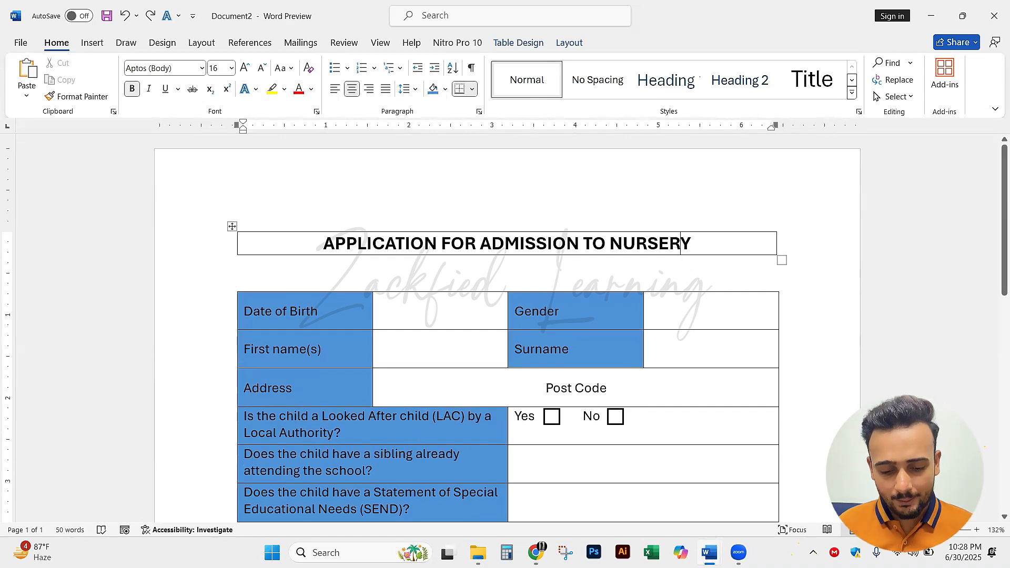
Open MS_WORD_PRACTICAL_06_OUTPUT from the MS WORD NOTES folder and view the blue circles beneath the Discount Sale title
{"action": "key", "text": "alt+Tab"}
{"action": "scroll", "coordinate": [423, 324], "scroll_direction": "up", "scroll_amount": 5}
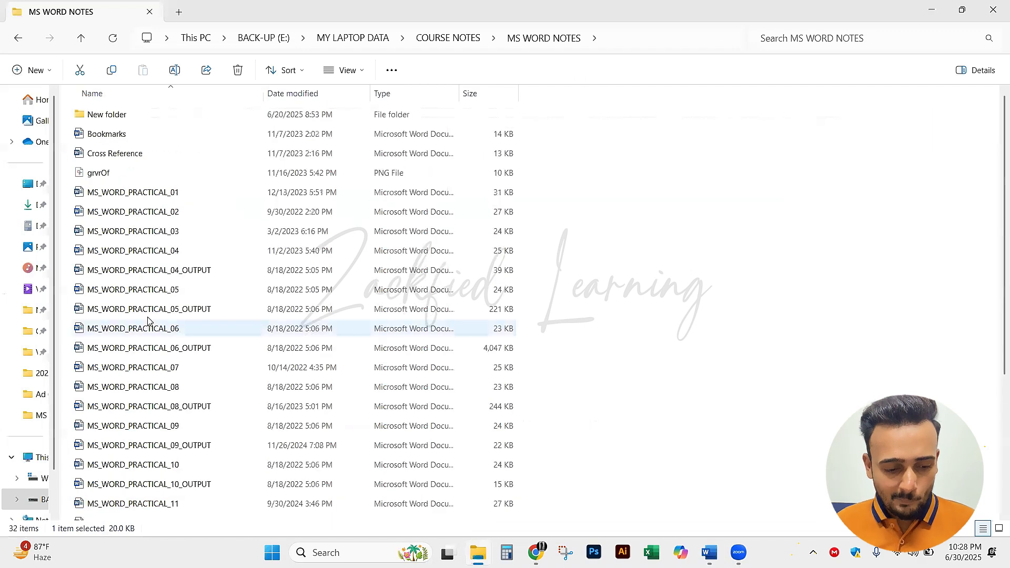
{"action": "double_click", "coordinate": [192, 346]}
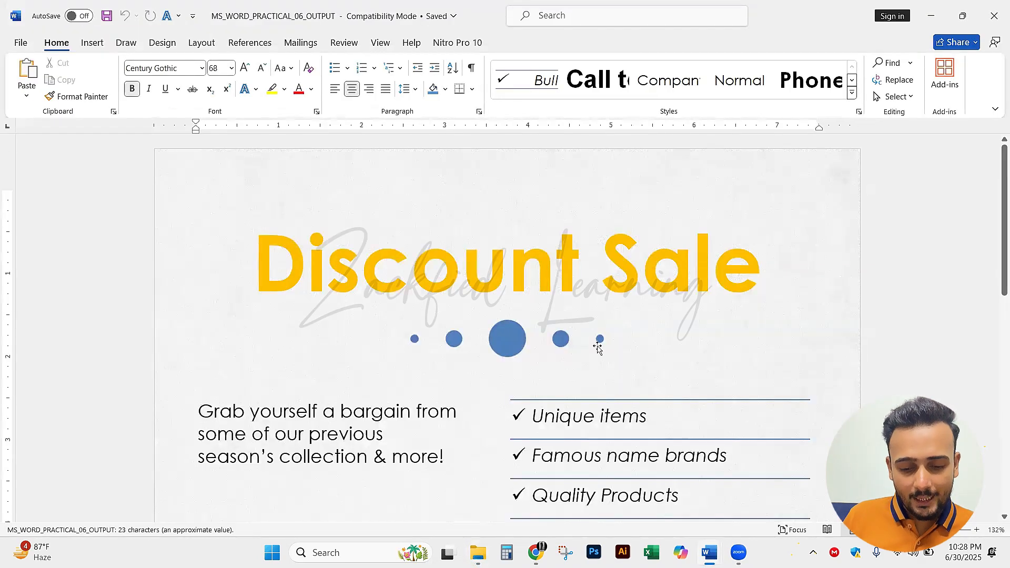
{"action": "left_click", "coordinate": [507, 339]}
{"action": "left_click", "coordinate": [683, 335]}
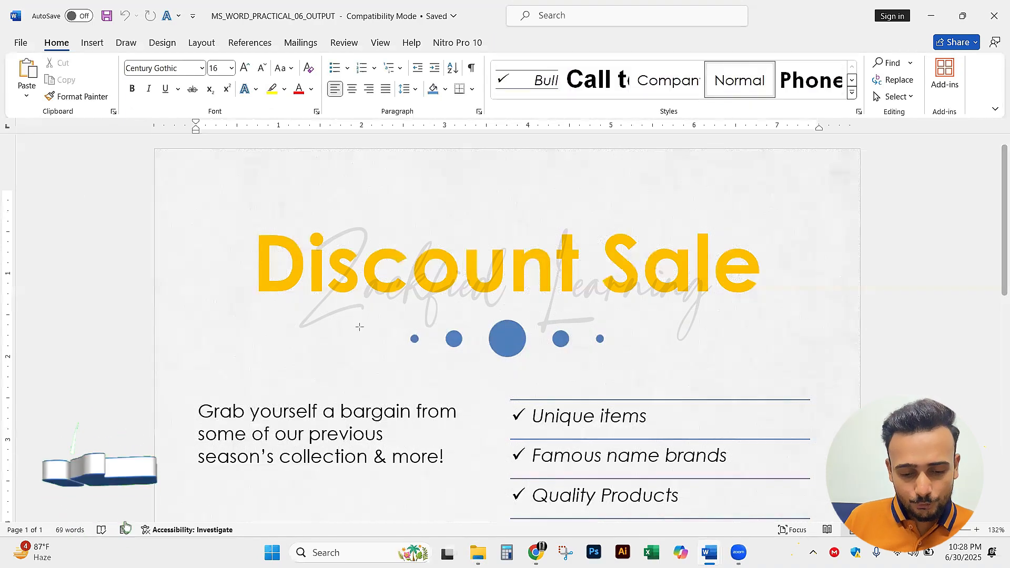
Point out each of the five blue circles beneath the Discount Sale title with temporary on-screen annotation arrows
{"action": "key", "text": "ctrl+2"}
{"action": "left_click_drag", "start_coordinate": [330, 322], "coordinate": [404, 337]}
{"action": "left_click_drag", "start_coordinate": [437, 394], "coordinate": [446, 360]}
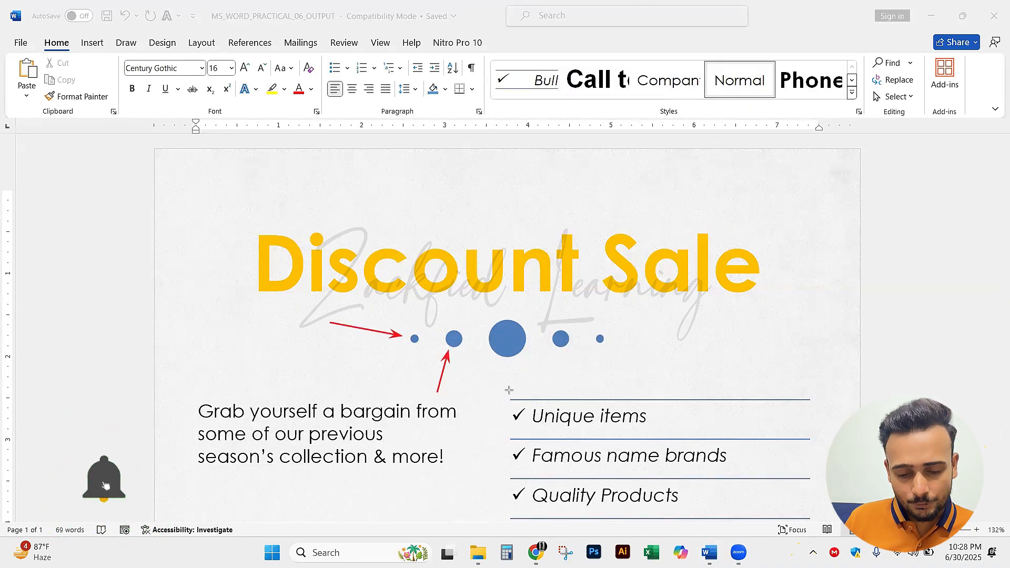
{"action": "left_click_drag", "start_coordinate": [506, 390], "coordinate": [505, 357]}
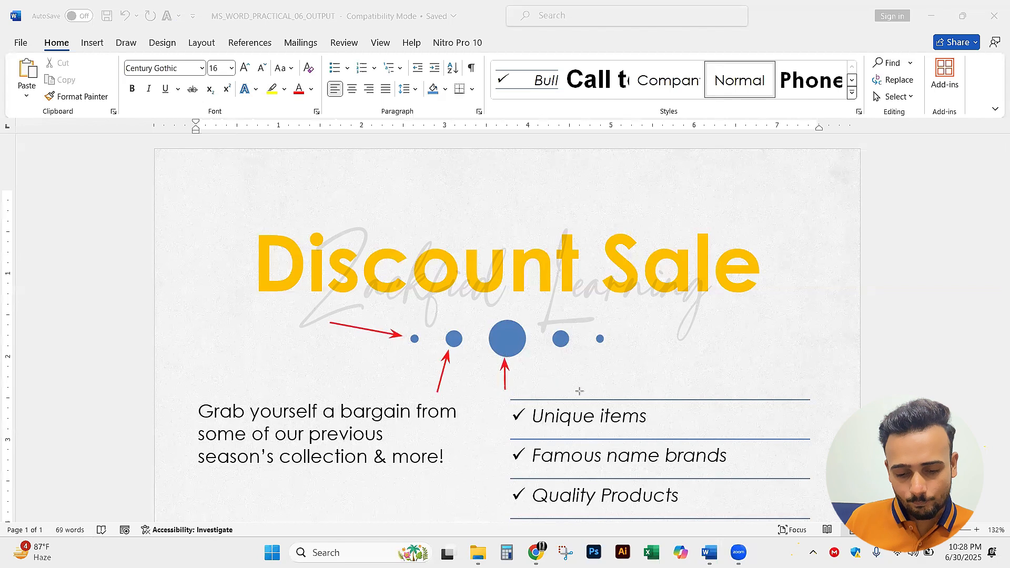
{"action": "left_click_drag", "start_coordinate": [580, 391], "coordinate": [566, 352]}
{"action": "left_click_drag", "start_coordinate": [700, 351], "coordinate": [612, 337]}
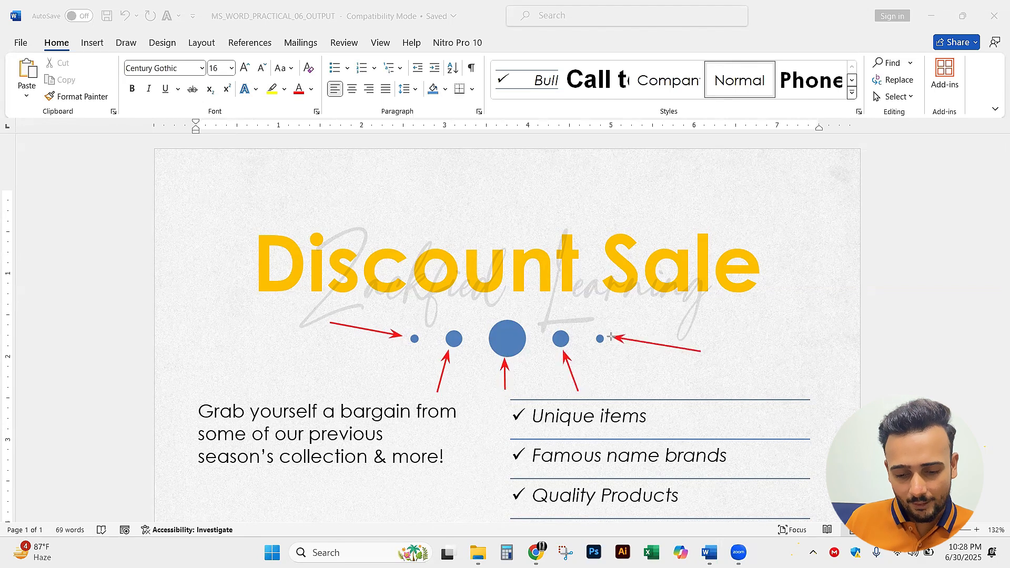
{"action": "key", "text": "ctrl+z"}
{"action": "left_click_drag", "start_coordinate": [689, 315], "coordinate": [608, 337]}
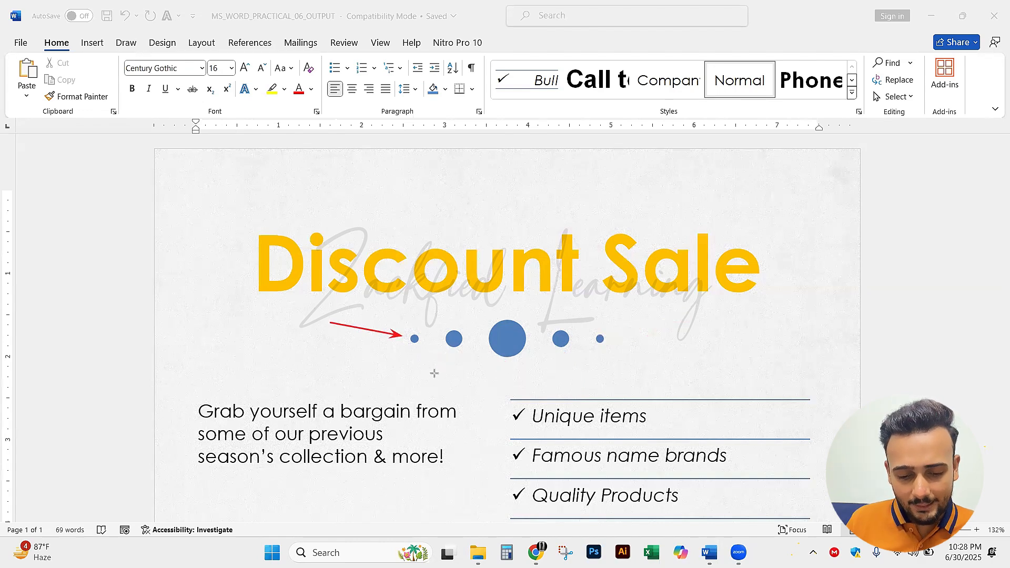
Mark the gaps between the blue circles and their overall row with temporary arrows, and clear the annotations
{"action": "left_click_drag", "start_coordinate": [431, 376], "coordinate": [430, 341]}
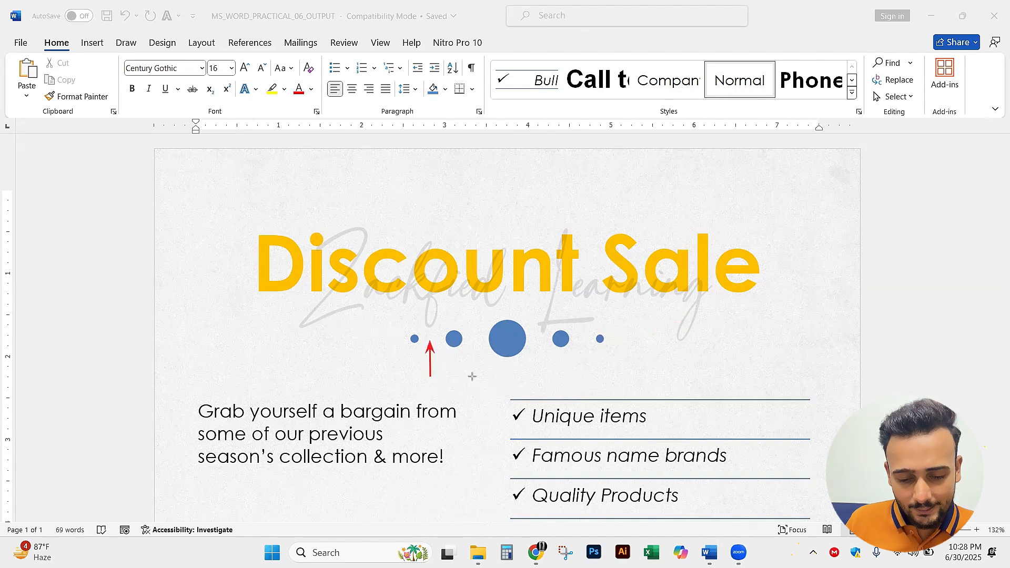
{"action": "left_click_drag", "start_coordinate": [474, 376], "coordinate": [475, 340]}
{"action": "left_click_drag", "start_coordinate": [531, 372], "coordinate": [537, 341]}
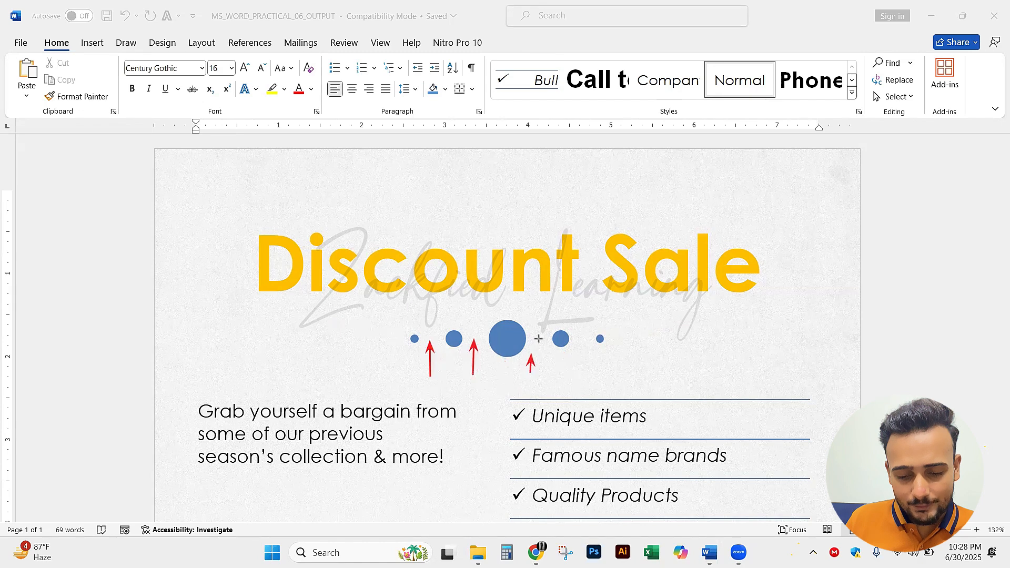
{"action": "left_click_drag", "start_coordinate": [587, 382], "coordinate": [582, 341]}
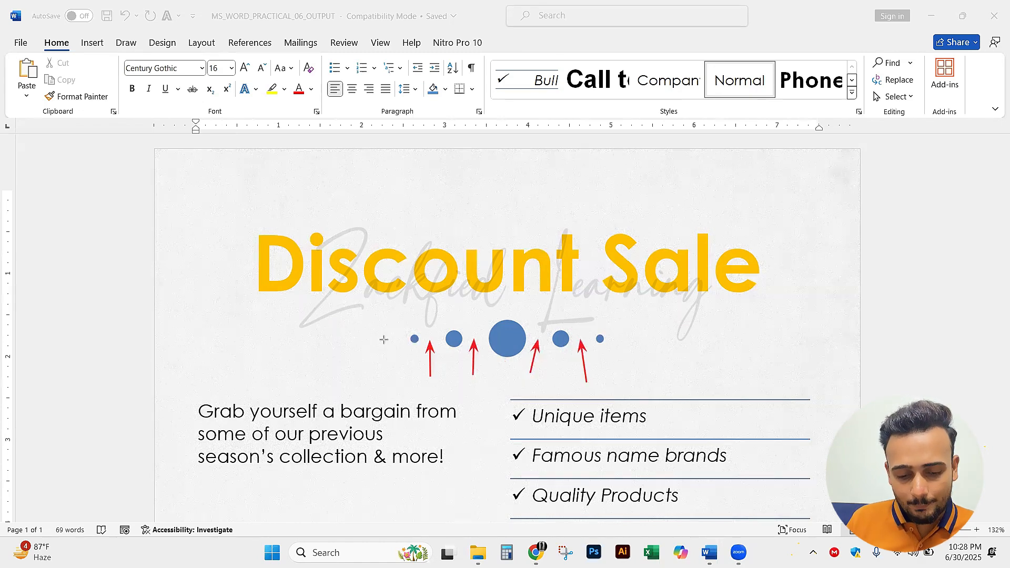
{"action": "left_click_drag", "start_coordinate": [376, 314], "coordinate": [641, 314]}
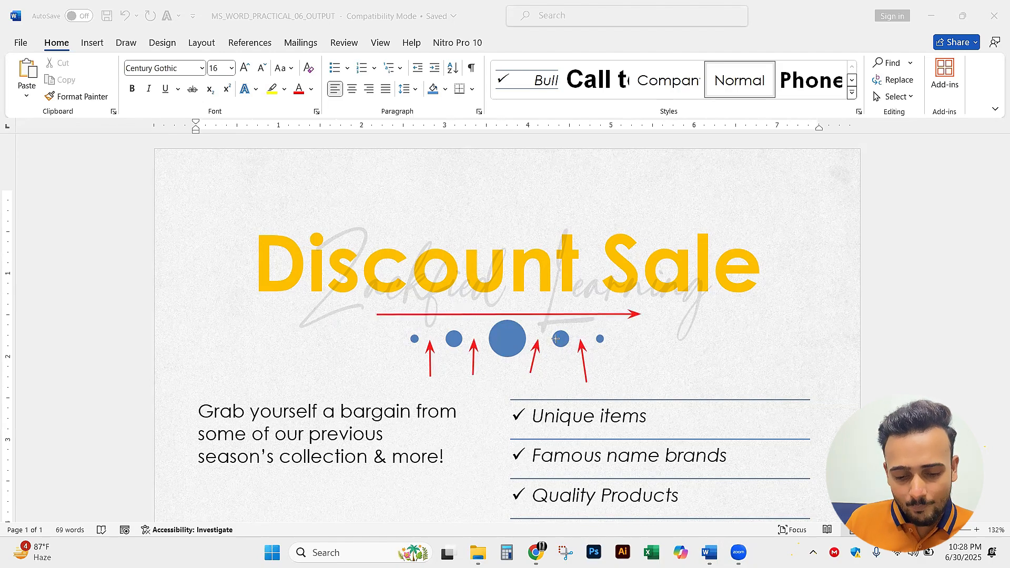
{"action": "key", "text": "ctrl+z"}
{"action": "key", "text": "ctrl+z"}
{"action": "key", "text": "ctrl+z"}
{"action": "key", "text": "ctrl+z"}
{"action": "key", "text": "ctrl+z"}
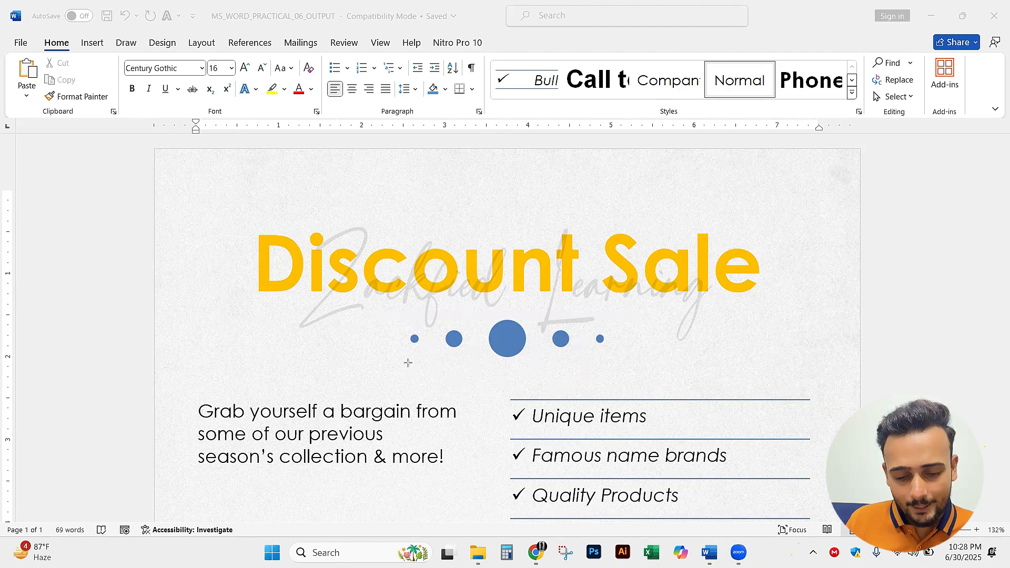
Trace the common horizontal centre line through the five blue circles with a temporary arrow, and erase it
{"action": "left_click_drag", "start_coordinate": [415, 340], "coordinate": [724, 339]}
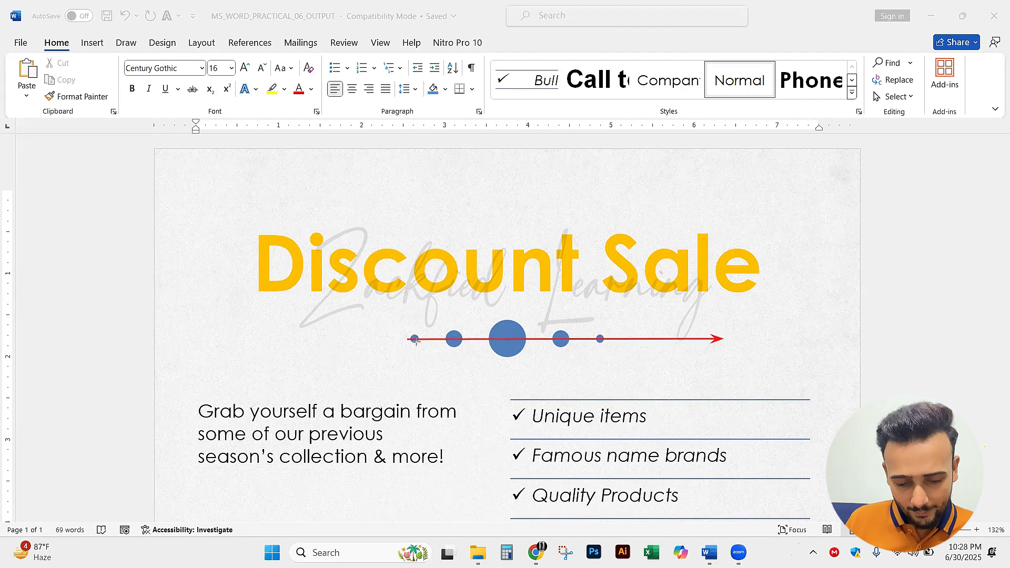
{"action": "key", "text": "ctrl+z"}
{"action": "mouse_move", "coordinate": [380, 338]}
{"action": "left_mouse_down"}
{"action": "mouse_move", "coordinate": [575, 362]}
{"action": "mouse_move", "coordinate": [689, 345]}
{"action": "left_mouse_up"}
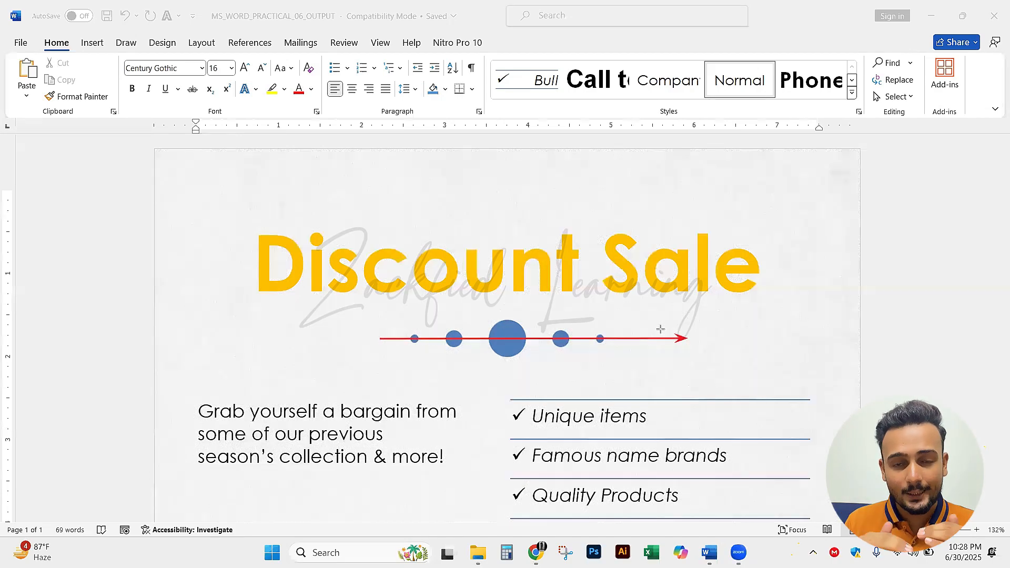
{"action": "key", "text": "ctrl+z"}
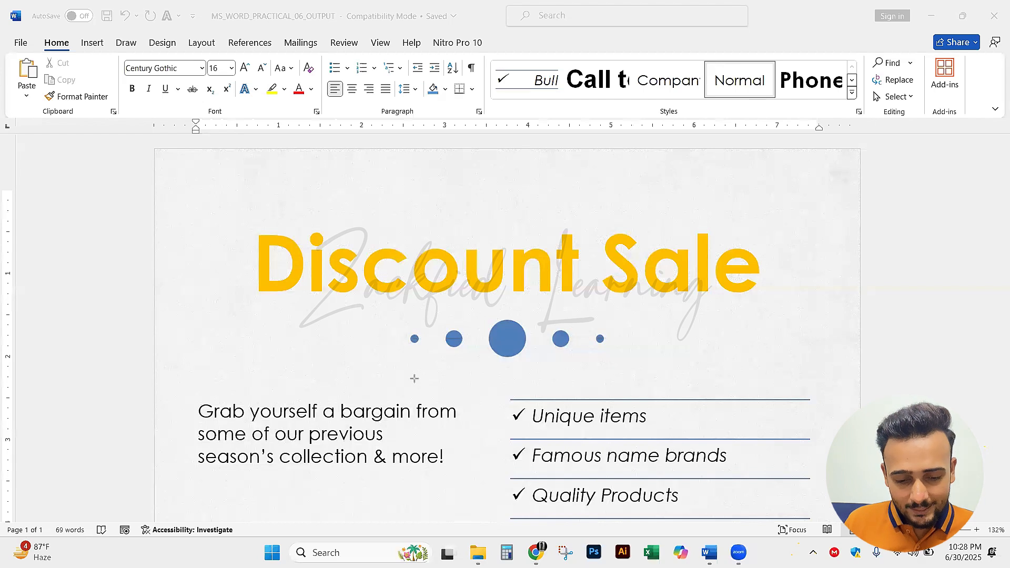
Examine the circles' vertical positions with arrows above, below and through the row, then clear the markings and leave annotation mode
{"action": "left_click_drag", "start_coordinate": [414, 379], "coordinate": [415, 346]}
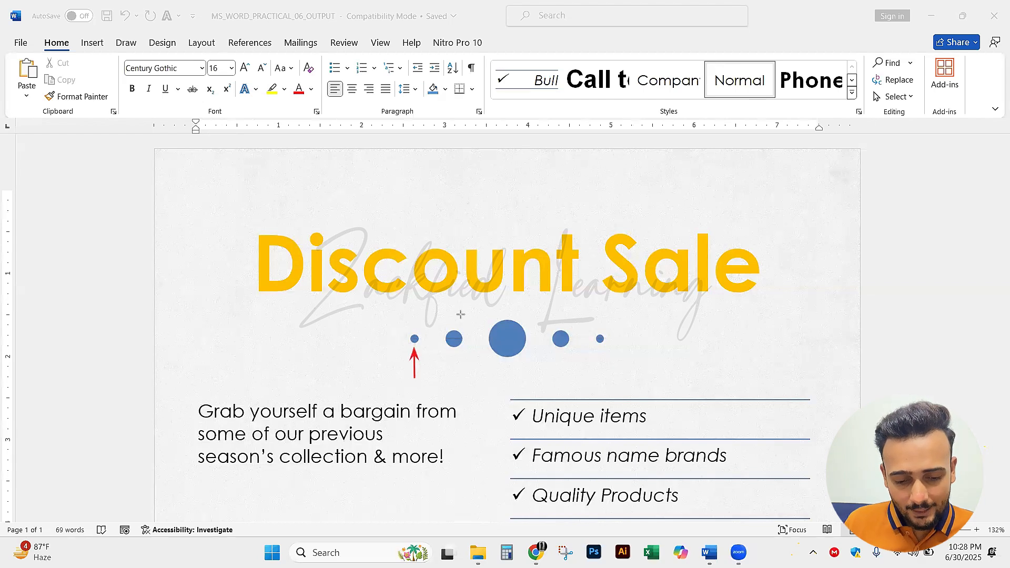
{"action": "left_click_drag", "start_coordinate": [454, 298], "coordinate": [455, 330]}
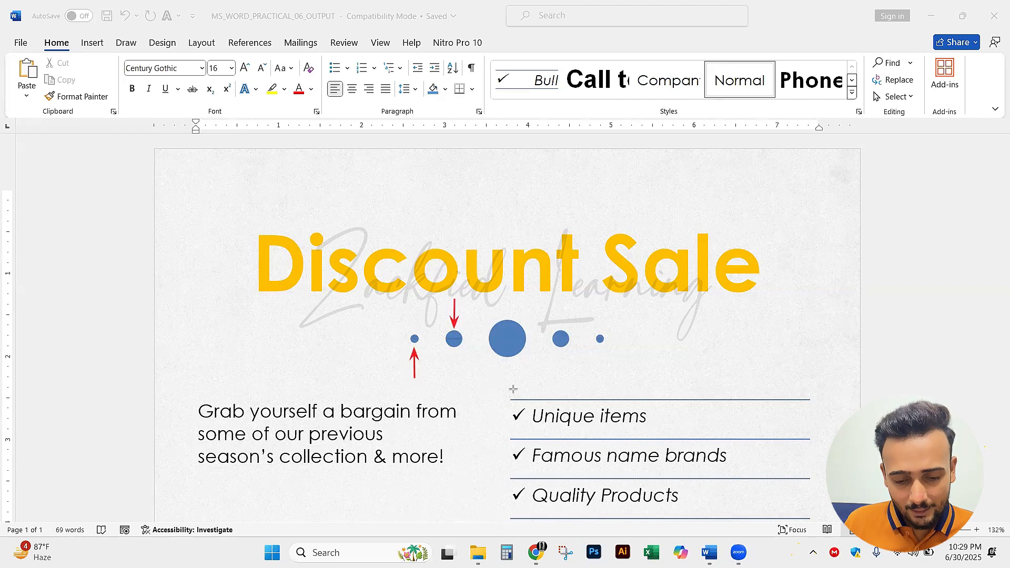
{"action": "left_click_drag", "start_coordinate": [513, 389], "coordinate": [513, 361]}
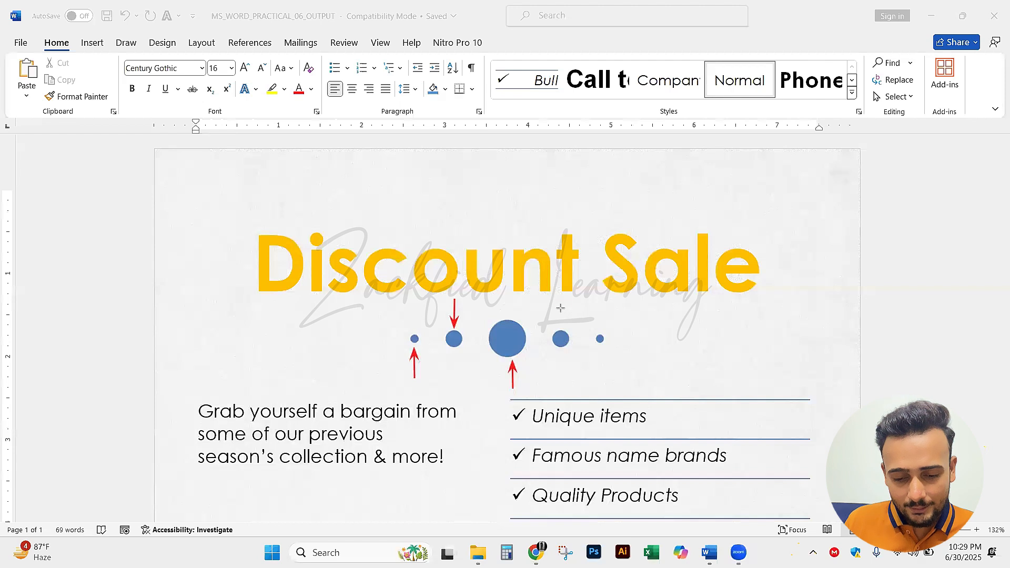
{"action": "left_click_drag", "start_coordinate": [562, 302], "coordinate": [563, 328]}
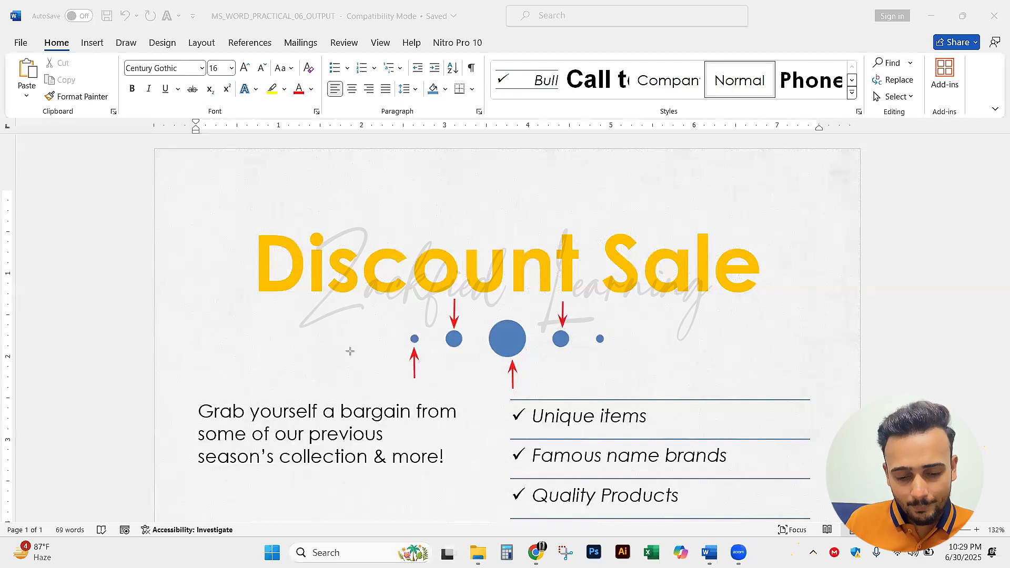
{"action": "left_click_drag", "start_coordinate": [369, 335], "coordinate": [789, 347]}
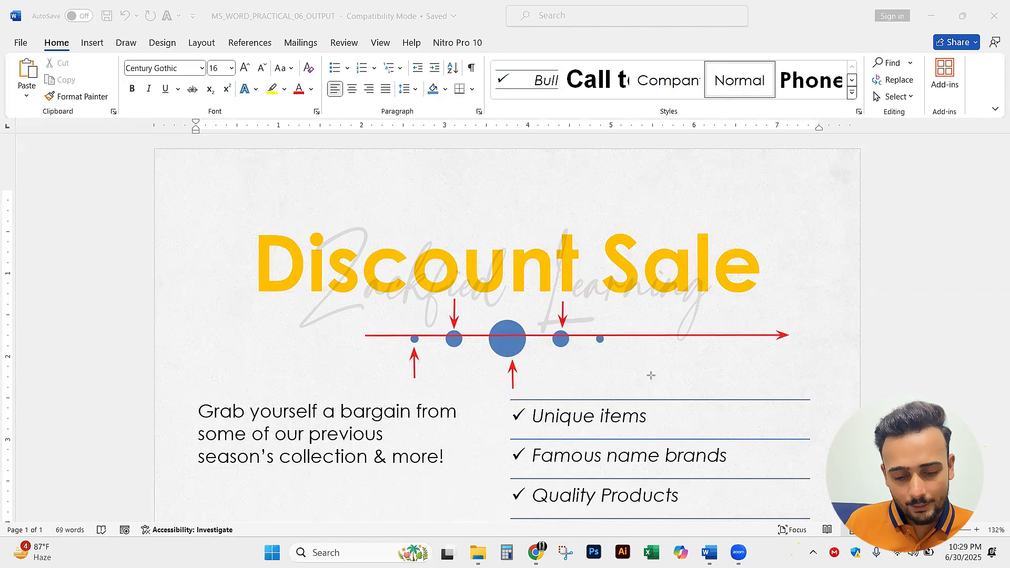
{"action": "key", "text": "ctrl+z"}
{"action": "key", "text": "ctrl+z"}
{"action": "key", "text": "ctrl+z"}
{"action": "key", "text": "ctrl+z"}
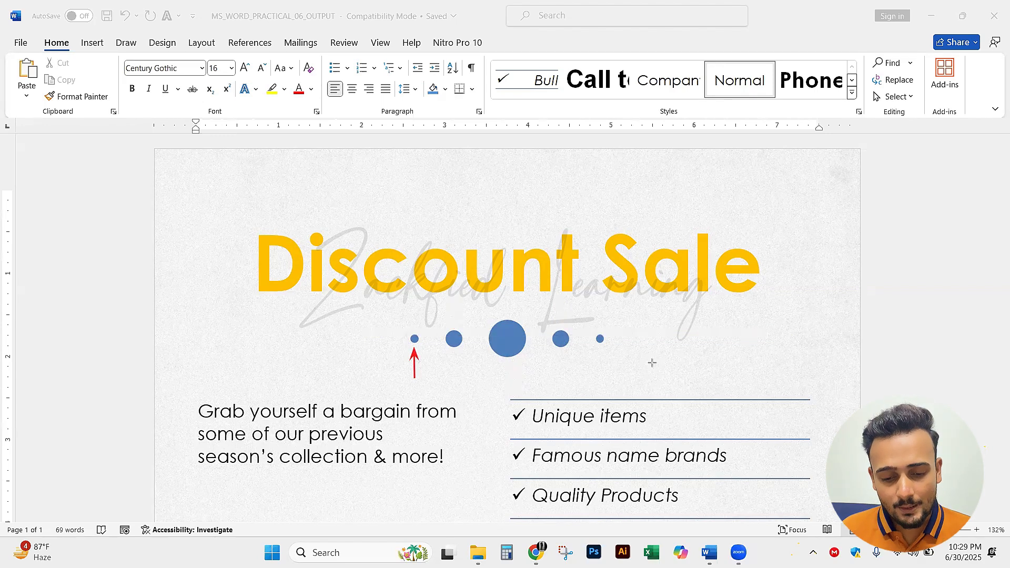
{"action": "key", "text": "ctrl+z"}
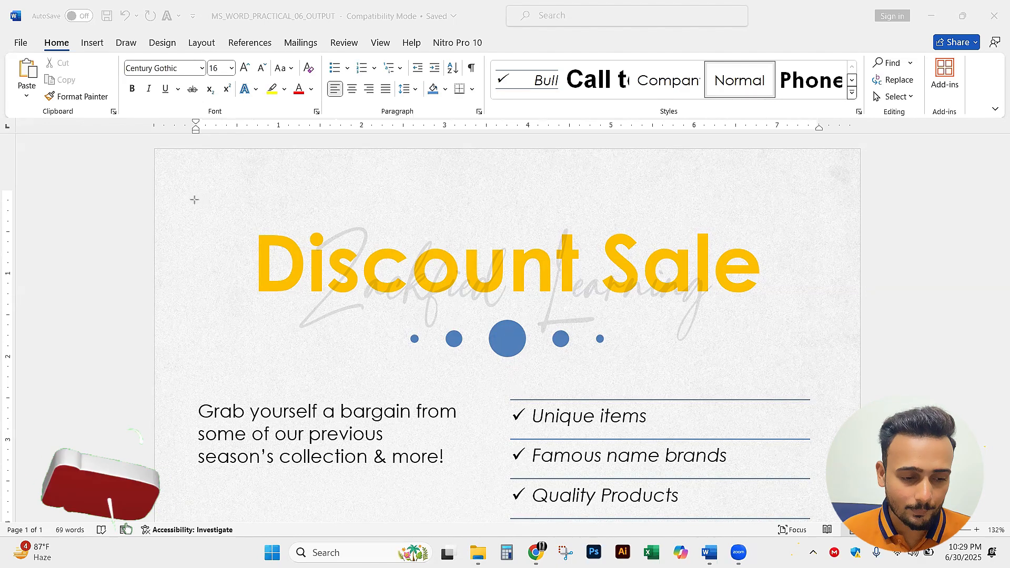
{"action": "key", "text": "Escape"}
Close MS_WORD_PRACTICAL_06_OUTPUT and close Document2 without saving its changes
{"action": "key", "text": "ctrl+p"}
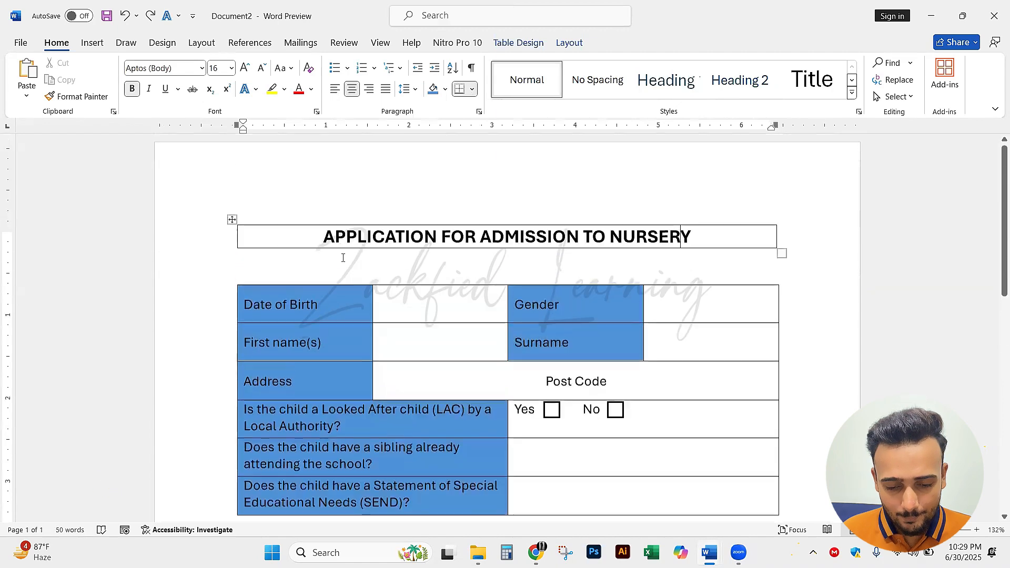
{"action": "scroll", "coordinate": [343, 258], "scroll_direction": "up", "scroll_amount": 1}
{"action": "left_click", "coordinate": [994, 16]}
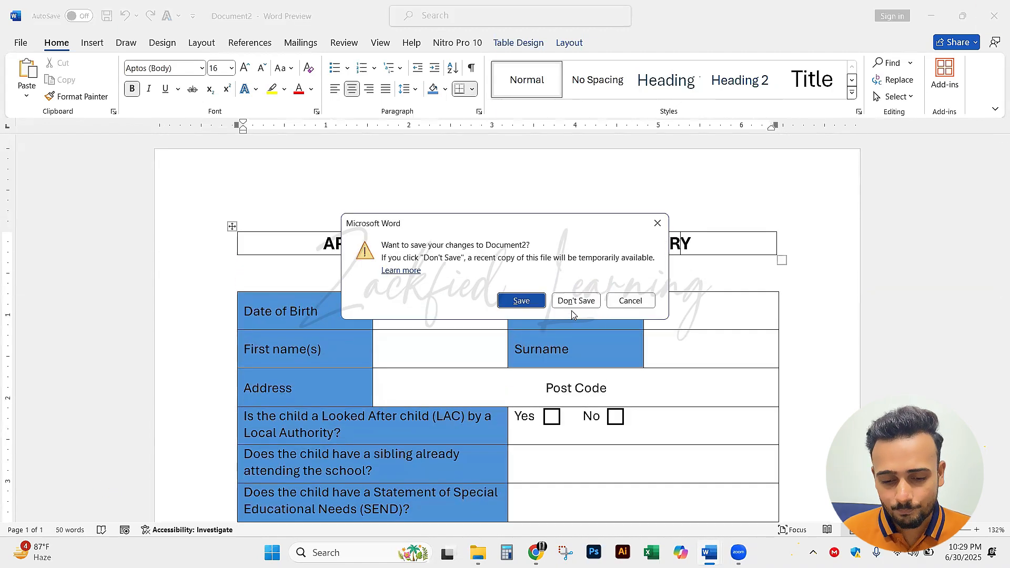
{"action": "left_click", "coordinate": [579, 300]}
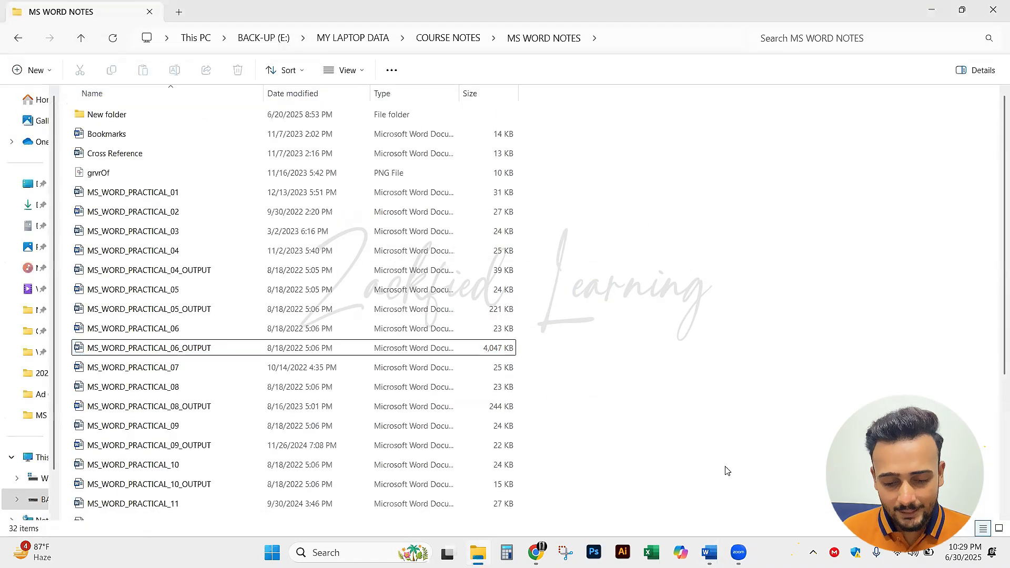
Close the recovered Document1 and the MS_WORD_PRACTICAL_19 document, both without saving changes
{"action": "mouse_move", "coordinate": [709, 552]}
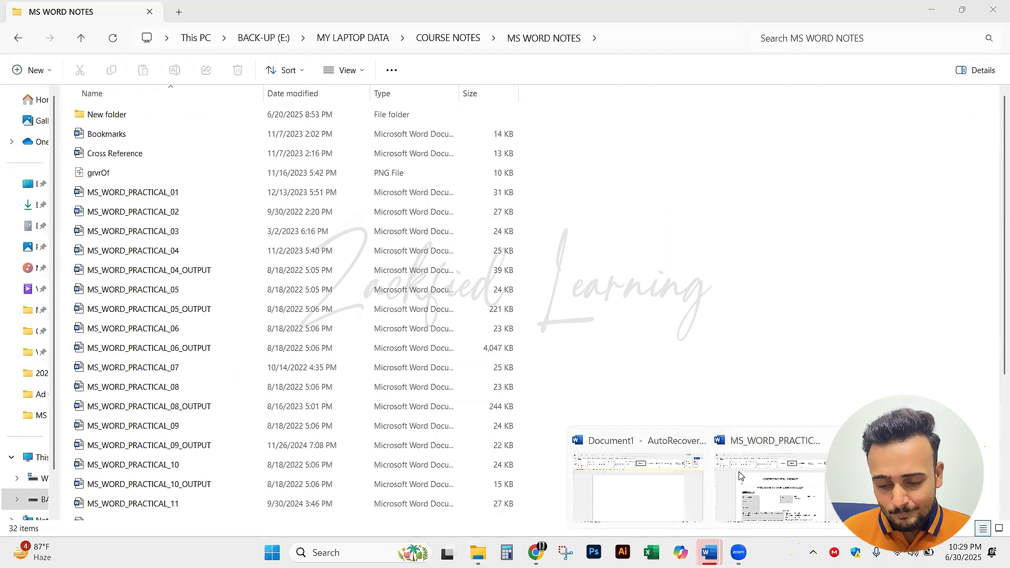
{"action": "left_click", "coordinate": [685, 477]}
{"action": "key", "text": "ctrl+w"}
{"action": "left_click", "coordinate": [542, 292]}
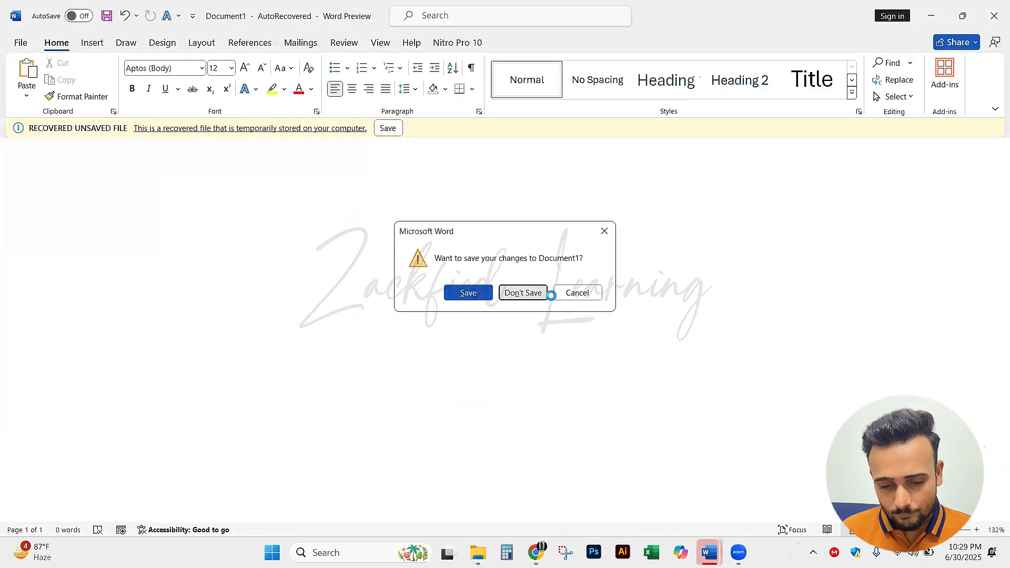
{"action": "left_click", "coordinate": [214, 234]}
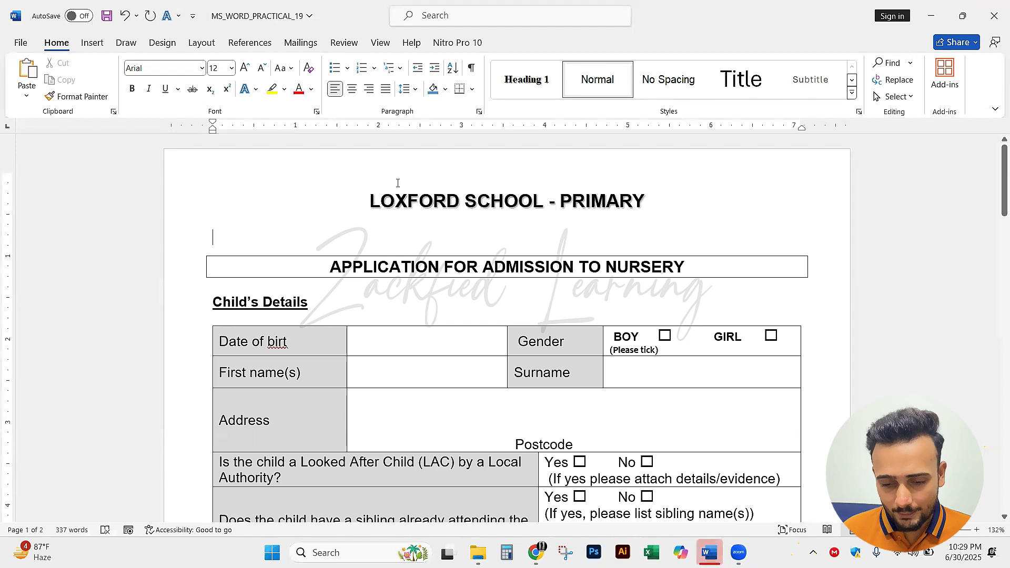
{"action": "left_click", "coordinate": [995, 16]}
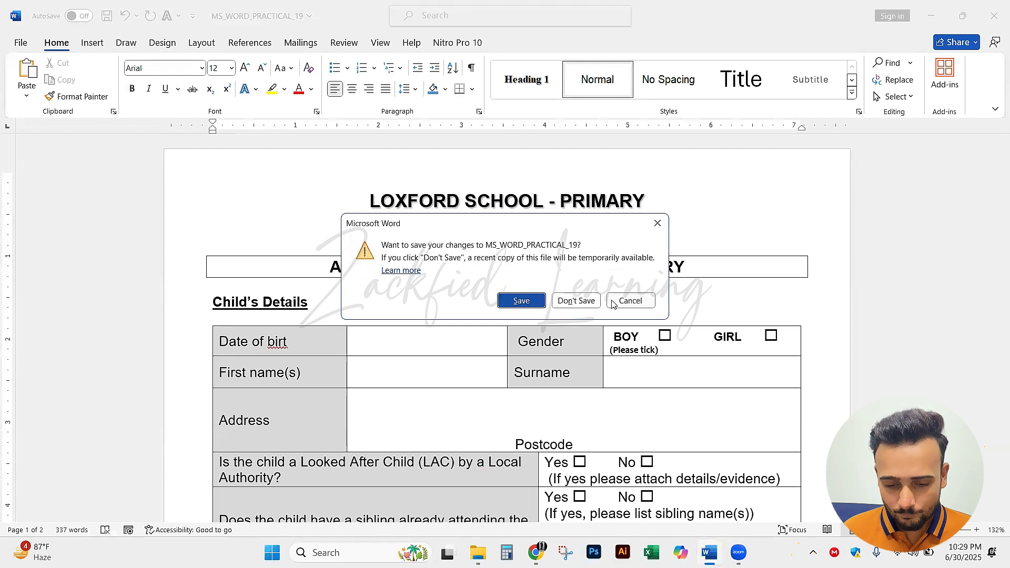
{"action": "left_click", "coordinate": [579, 302]}
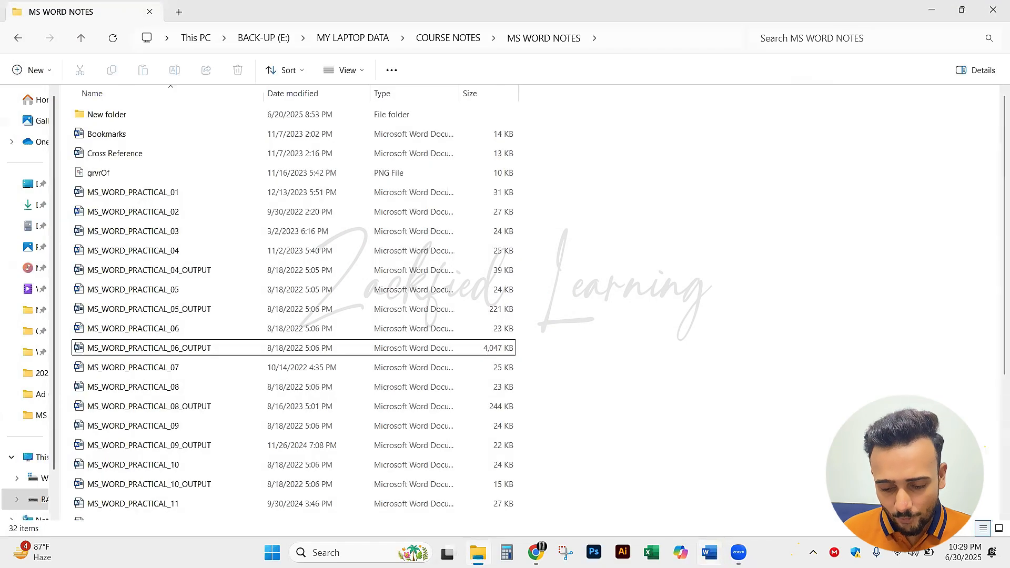
Start Word again and create a new blank document
{"action": "left_click", "coordinate": [709, 553]}
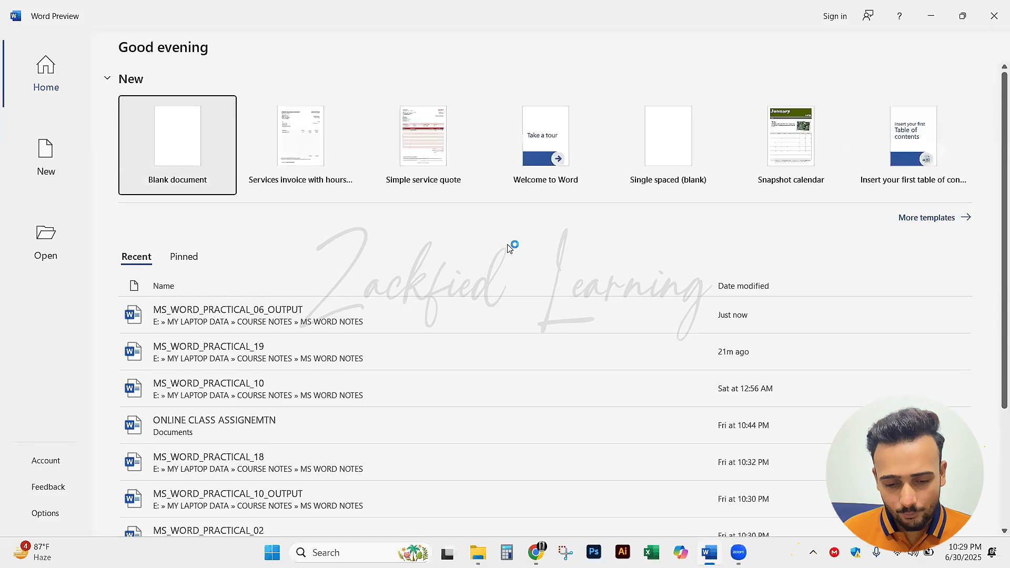
{"action": "left_click", "coordinate": [204, 156]}
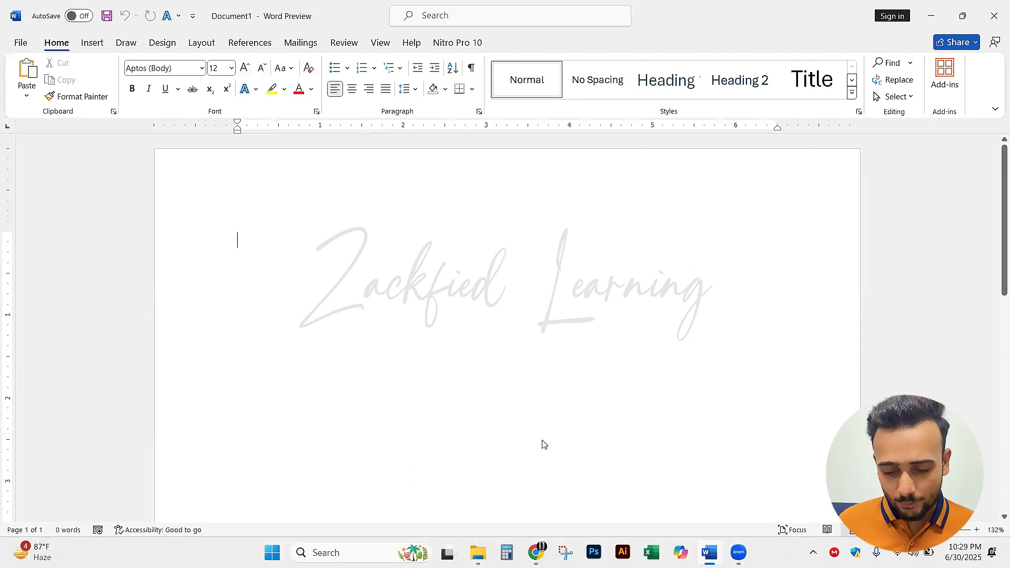
Point out the Word icon and the Windows search box with arrows, clearing each marking
{"action": "left_click_drag", "start_coordinate": [720, 431], "coordinate": [713, 541]}
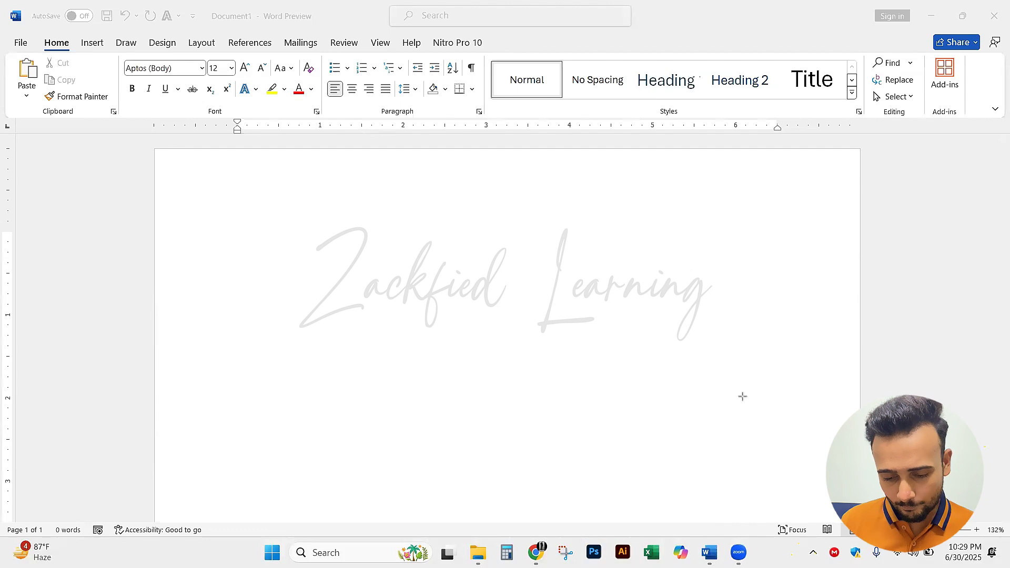
{"action": "left_click_drag", "start_coordinate": [735, 401], "coordinate": [710, 542]}
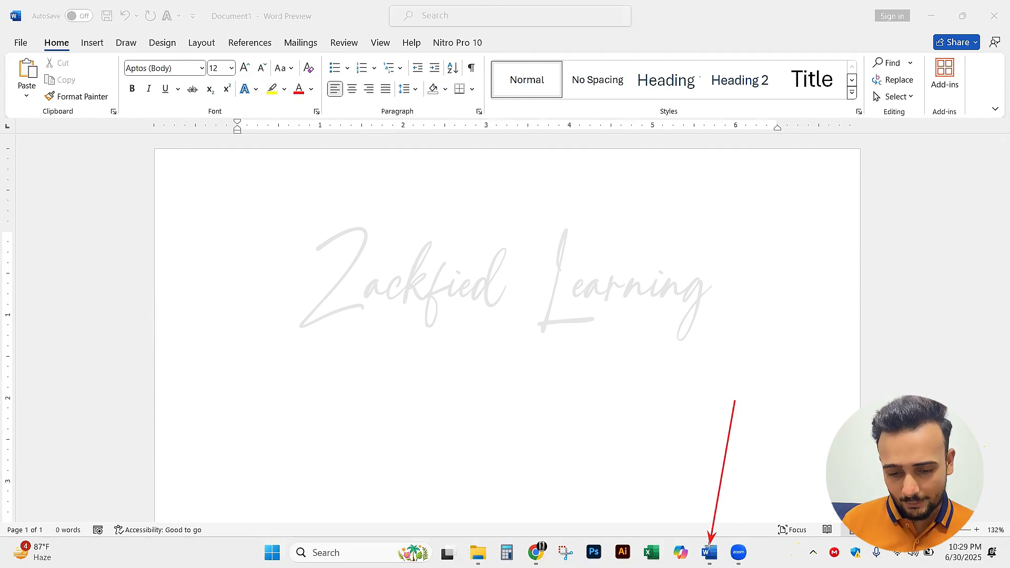
{"action": "left_click_drag", "start_coordinate": [739, 394], "coordinate": [711, 548]}
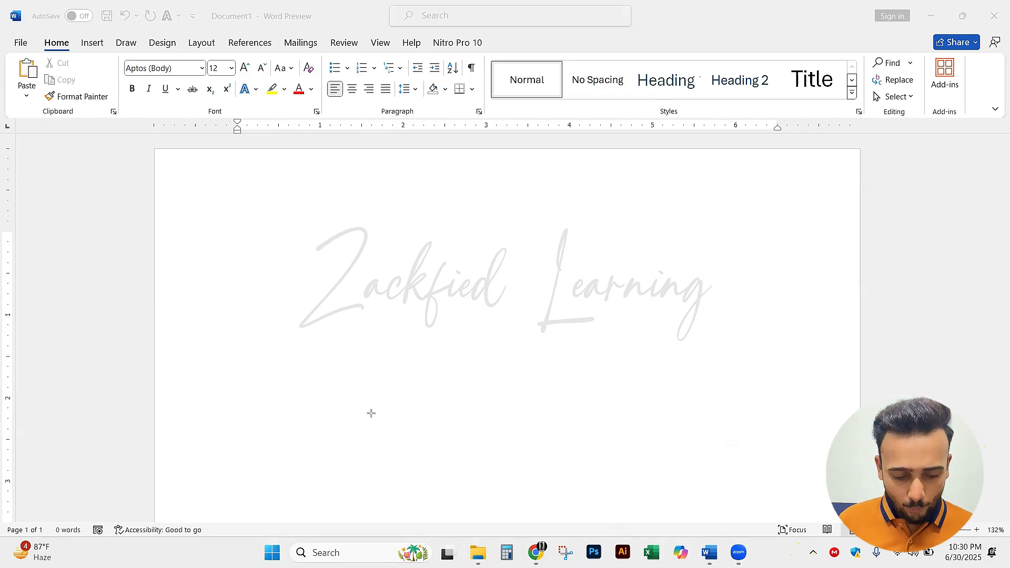
{"action": "left_click_drag", "start_coordinate": [371, 412], "coordinate": [339, 542]}
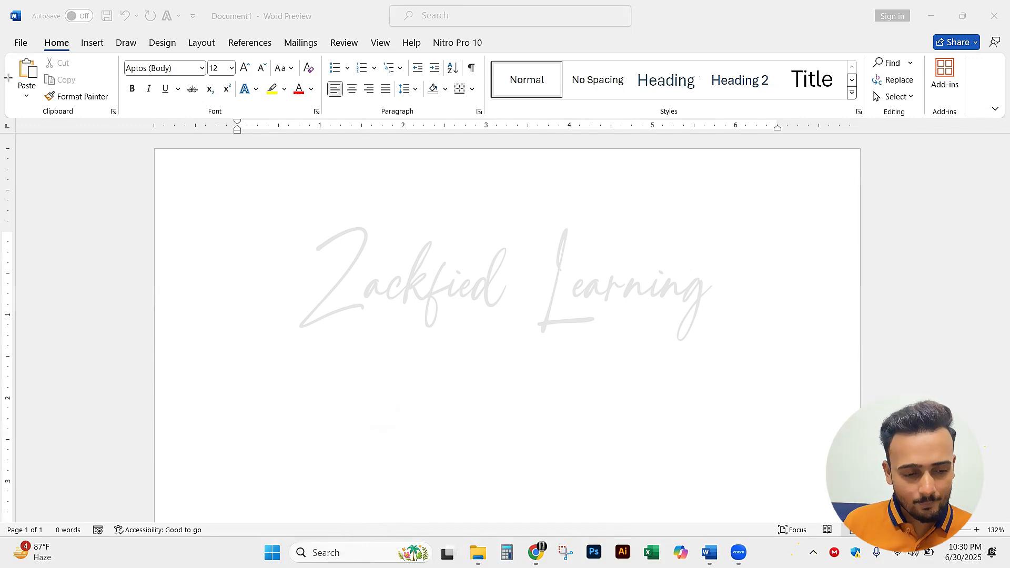
{"action": "left_click", "coordinate": [393, 551]}
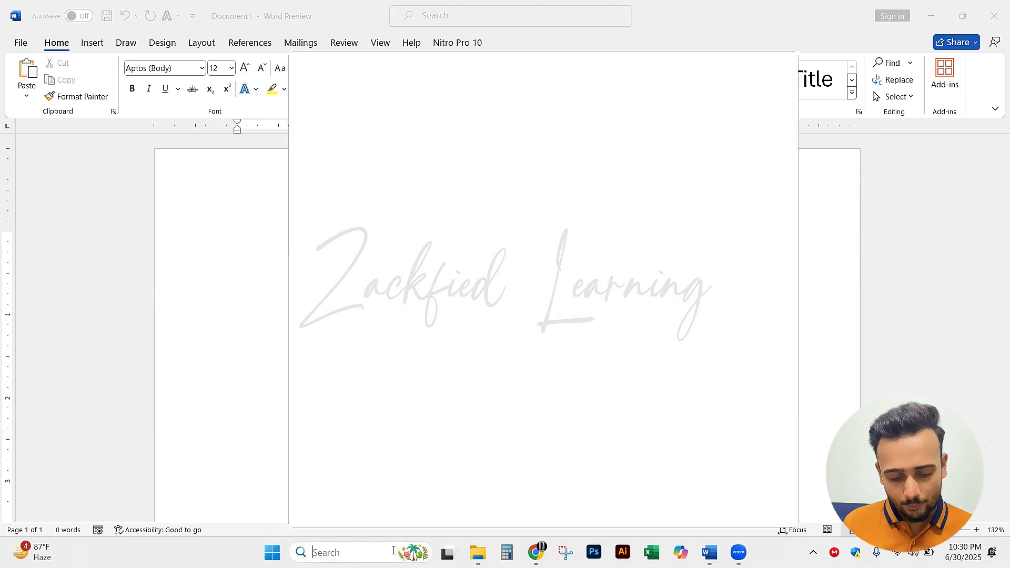
{"action": "type", "text": "word"}
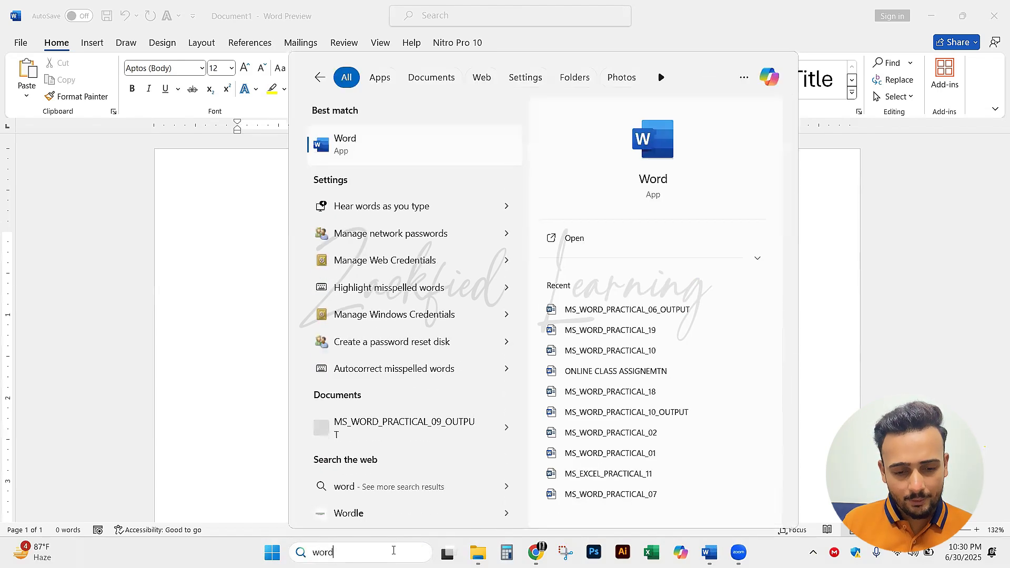
{"action": "key", "text": "BackSpace"}
{"action": "key", "text": "BackSpace"}
{"action": "key", "text": "BackSpace"}
{"action": "key", "text": "BackSpace"}
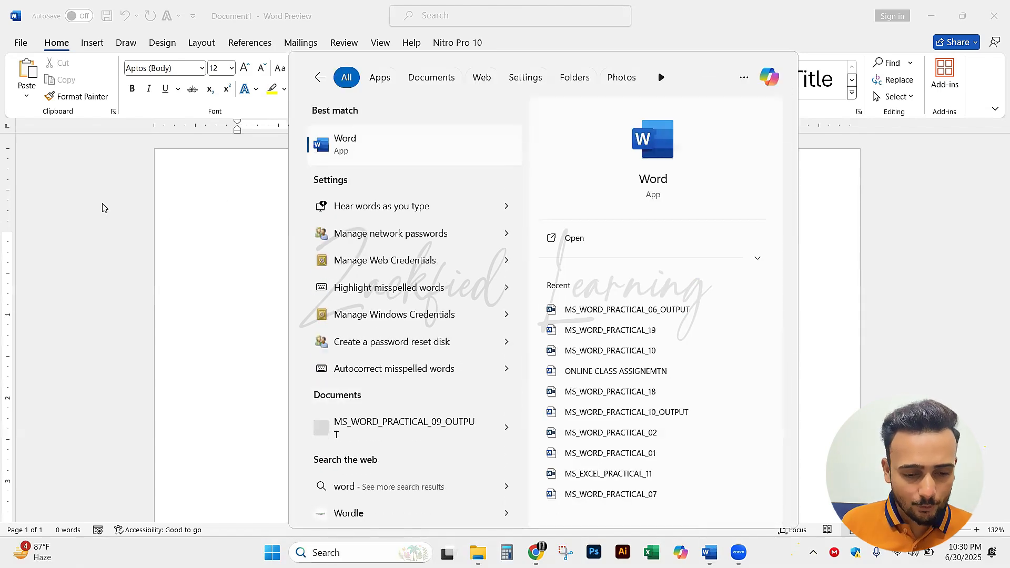
{"action": "left_click", "coordinate": [339, 550]}
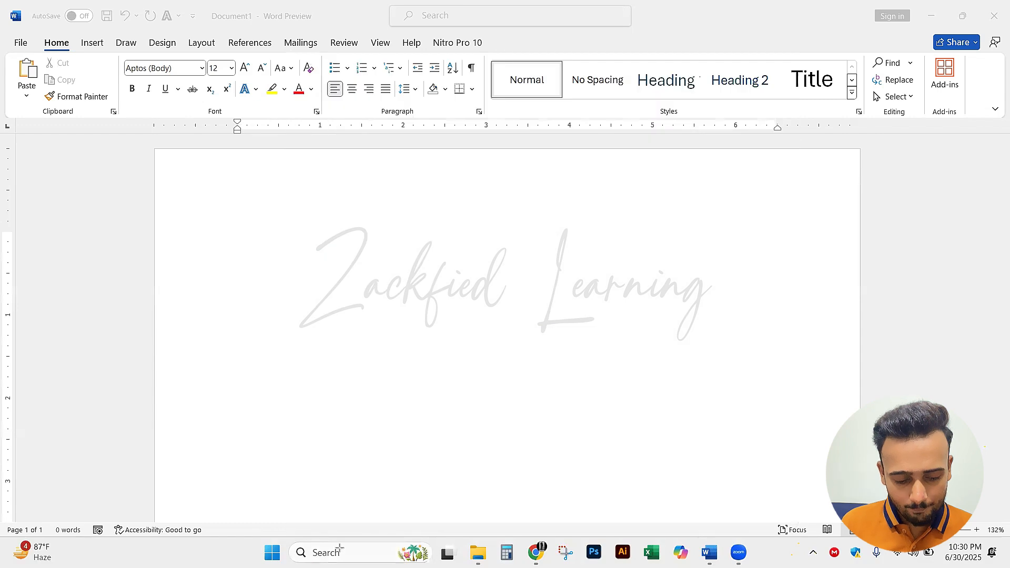
Search Windows for "word", start the Word app and create a new blank document
{"action": "left_click", "coordinate": [291, 553]}
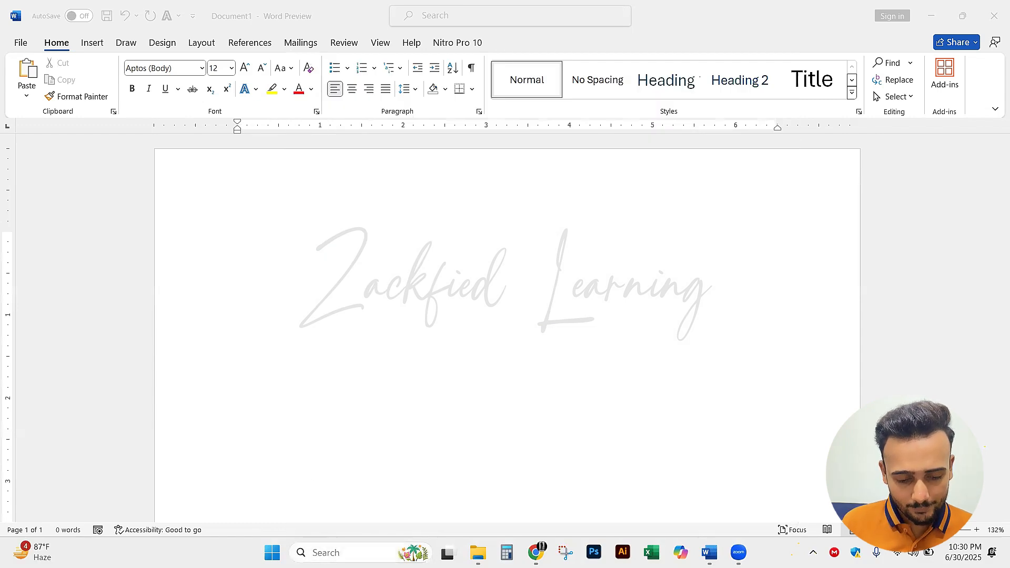
{"action": "type", "text": "word"}
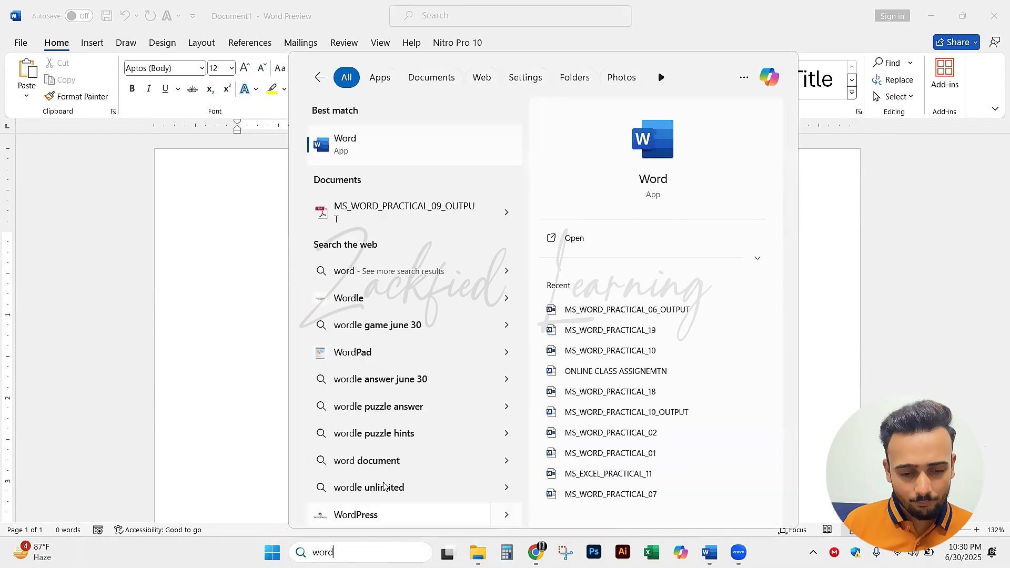
{"action": "left_click", "coordinate": [367, 145]}
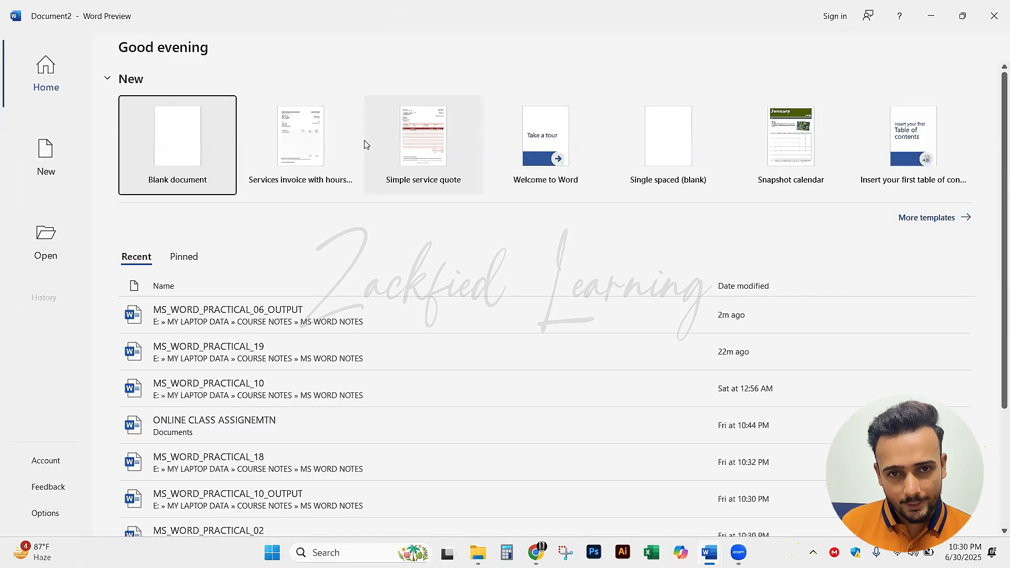
{"action": "left_click", "coordinate": [216, 156]}
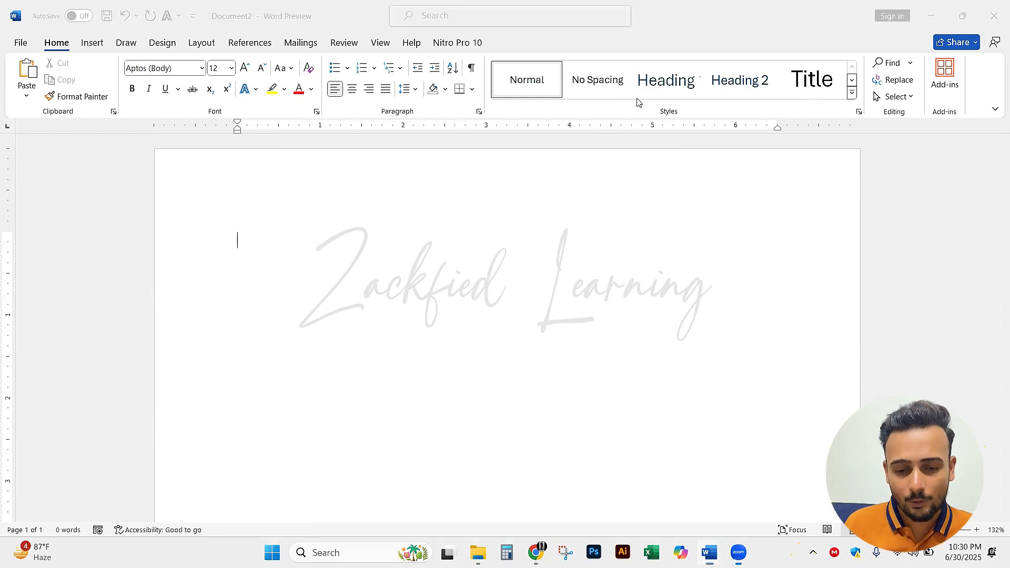
{"action": "left_click", "coordinate": [387, 258]}
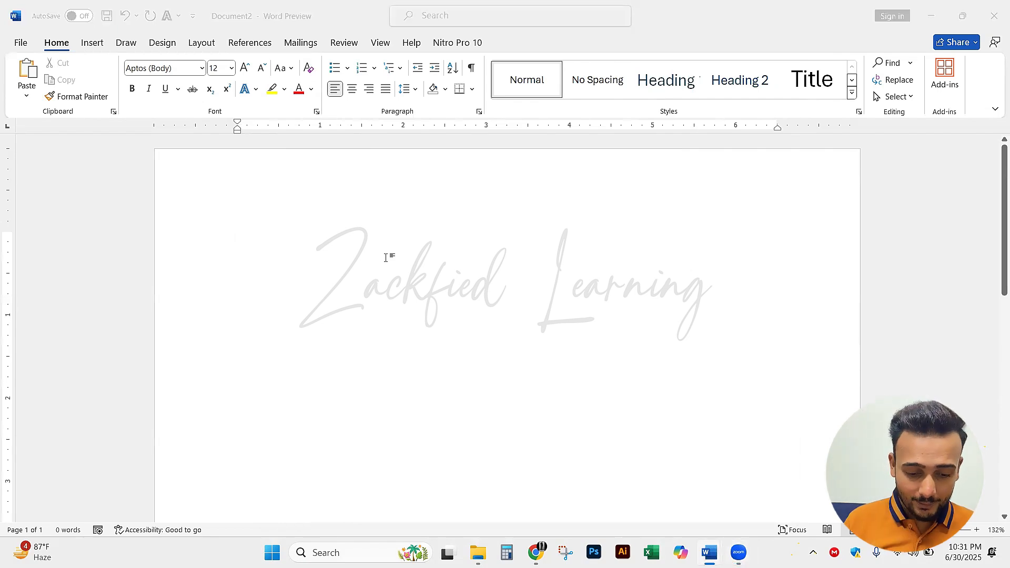
{"action": "key", "text": "alt+Tab"}
{"action": "key", "text": "alt+Tab"}
{"action": "key", "text": "alt+Tab"}
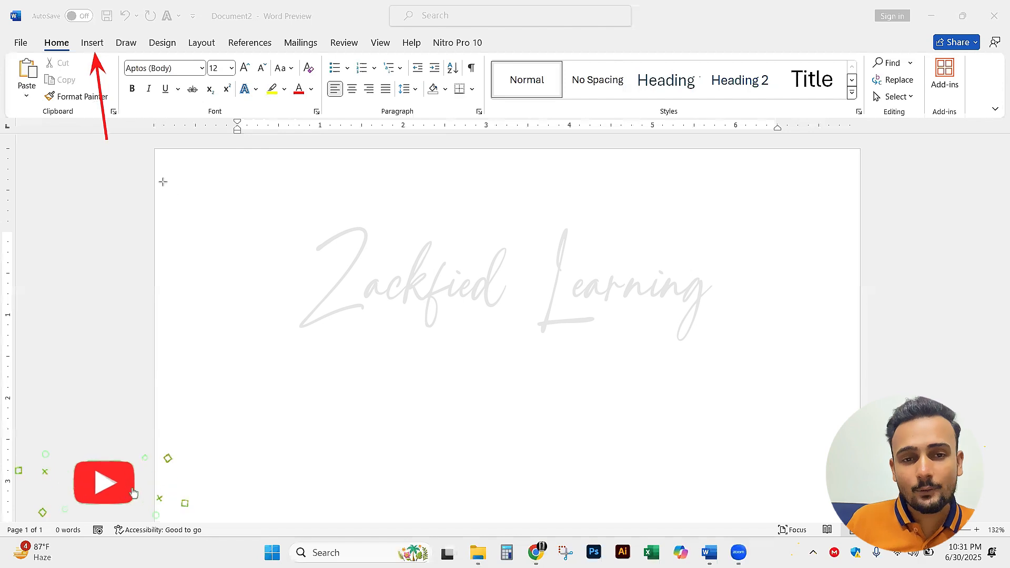
Point out the Shapes command among the insert options with an arrow and erase the arrow
{"action": "left_click", "coordinate": [91, 45]}
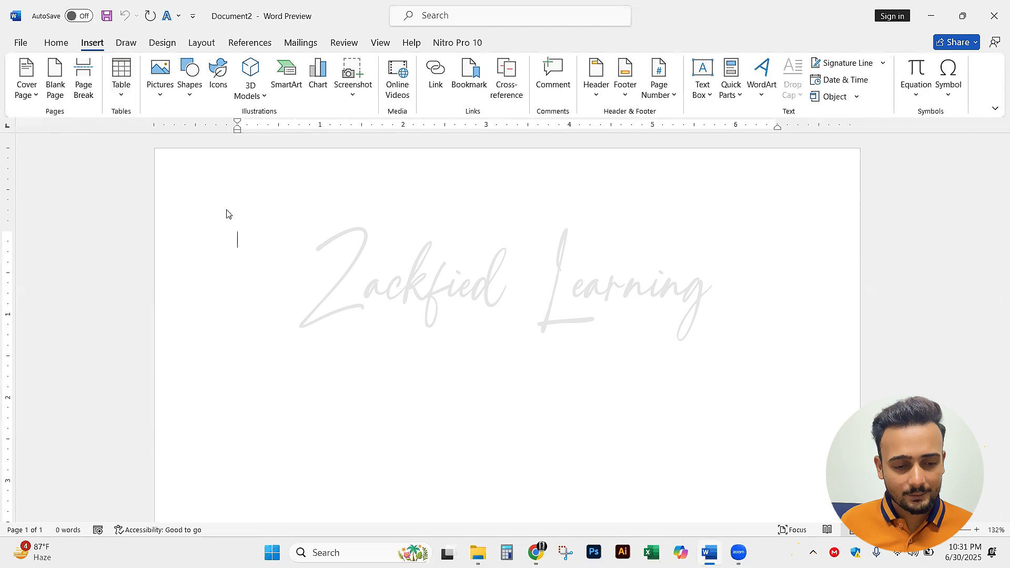
{"action": "left_click_drag", "start_coordinate": [185, 172], "coordinate": [190, 93]}
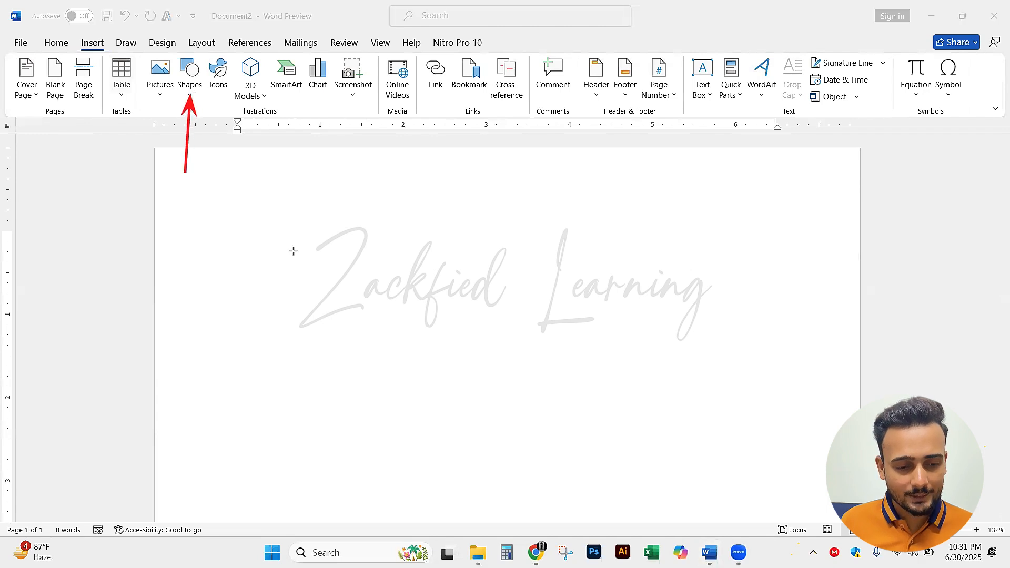
{"action": "key", "text": "ctrl+z"}
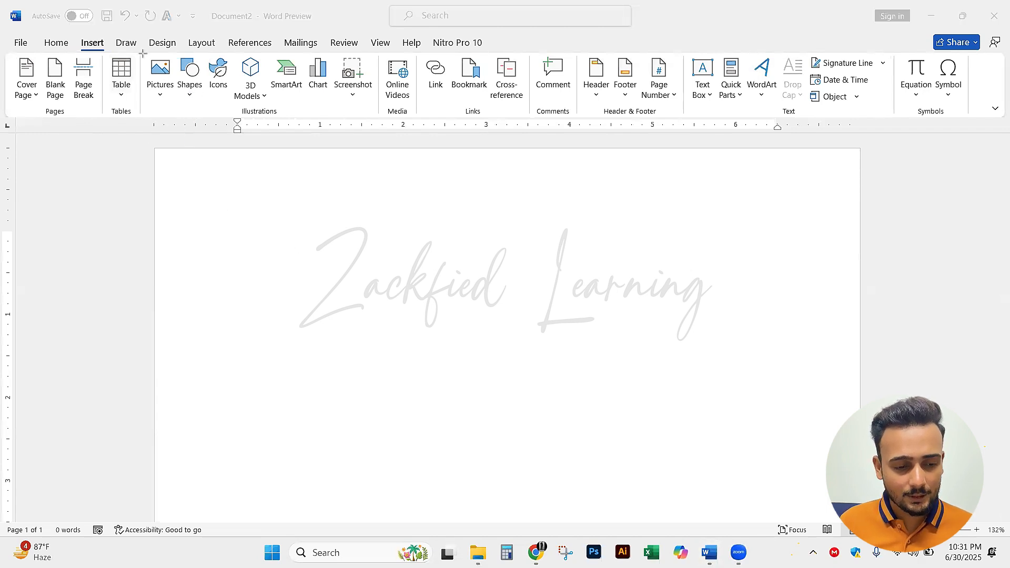
Draw a perfect circle about 0.73" across in the upper part of the blank page using the Oval shape
{"action": "left_click", "coordinate": [190, 77]}
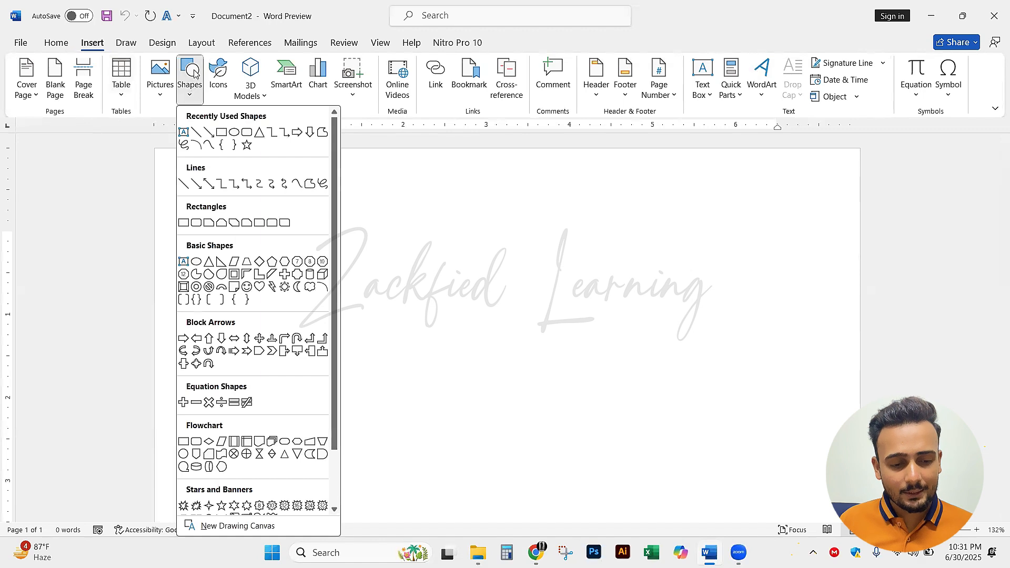
{"action": "left_click", "coordinate": [235, 134]}
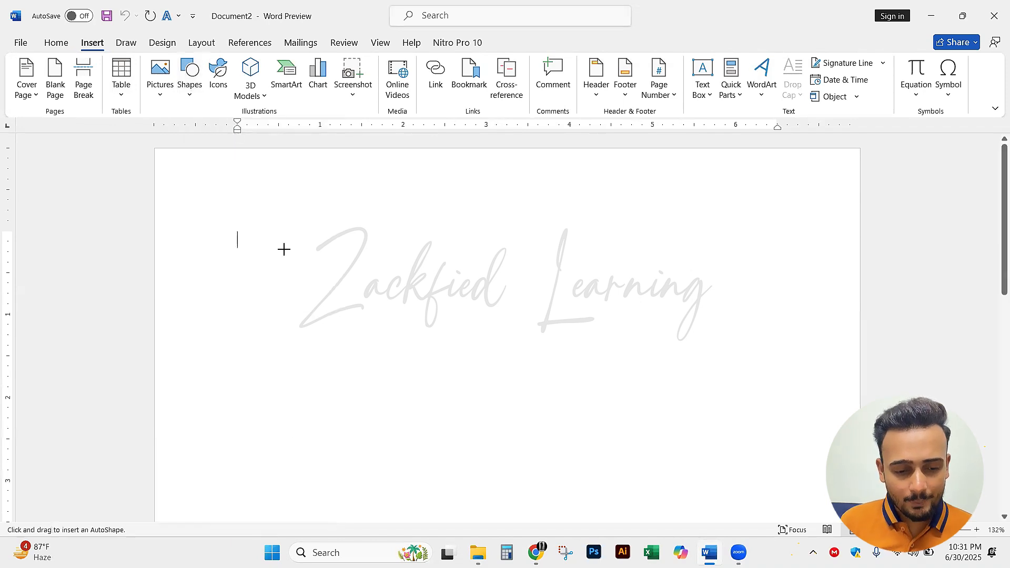
{"action": "left_click_drag", "start_coordinate": [370, 257], "coordinate": [689, 322]}
{"action": "mouse_move", "coordinate": [513, 314]}
{"action": "left_mouse_down"}
{"action": "mouse_move", "coordinate": [345, 392]}
{"action": "mouse_move", "coordinate": [664, 407]}
{"action": "mouse_move", "coordinate": [512, 306]}
{"action": "mouse_move", "coordinate": [564, 312]}
{"action": "mouse_move", "coordinate": [437, 311]}
{"action": "mouse_move", "coordinate": [488, 345]}
{"action": "mouse_move", "coordinate": [300, 367]}
{"action": "mouse_move", "coordinate": [420, 276]}
{"action": "mouse_move", "coordinate": [456, 303]}
{"action": "left_mouse_up"}
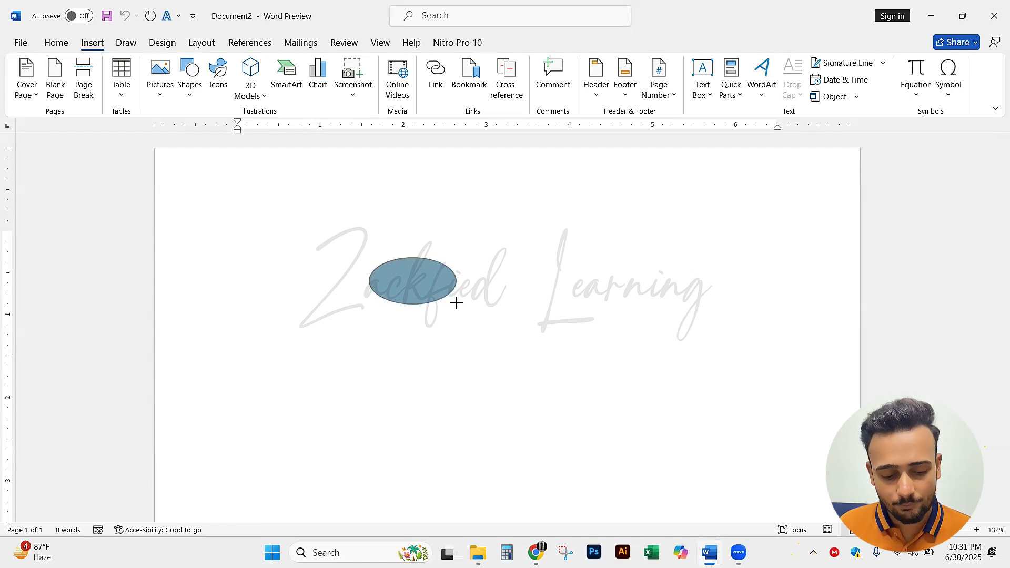
{"action": "mouse_move", "coordinate": [457, 304]}
{"action": "left_mouse_down"}
{"action": "mouse_move", "coordinate": [496, 367]}
{"action": "mouse_move", "coordinate": [535, 403]}
{"action": "mouse_move", "coordinate": [418, 316]}
{"action": "mouse_move", "coordinate": [558, 433]}
{"action": "mouse_move", "coordinate": [424, 327]}
{"action": "mouse_move", "coordinate": [383, 275]}
{"action": "mouse_move", "coordinate": [415, 319]}
{"action": "left_mouse_up"}
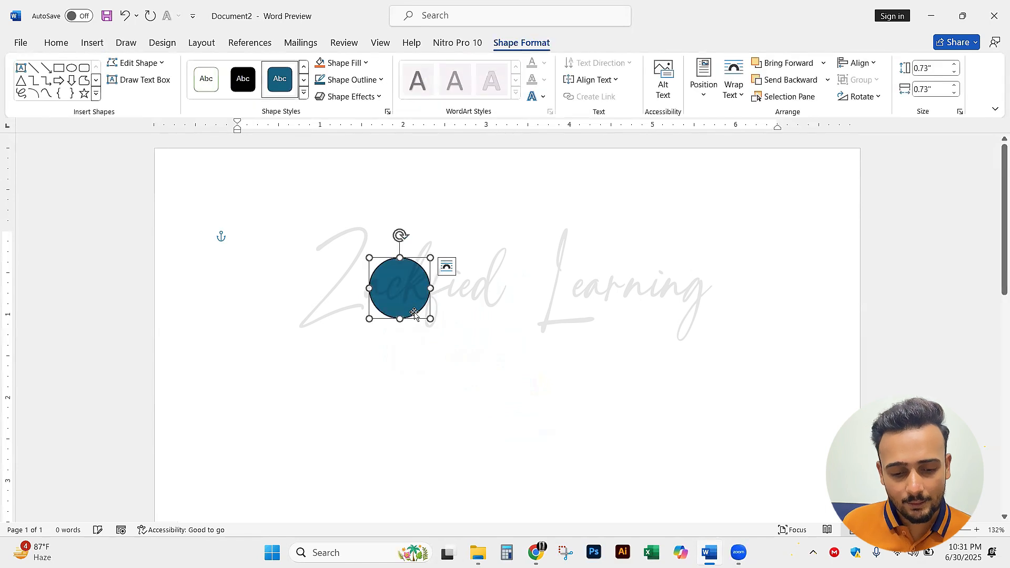
Switch to Chrome and run a Google image search for "shift button on keyboard"
{"action": "left_click", "coordinate": [536, 552]}
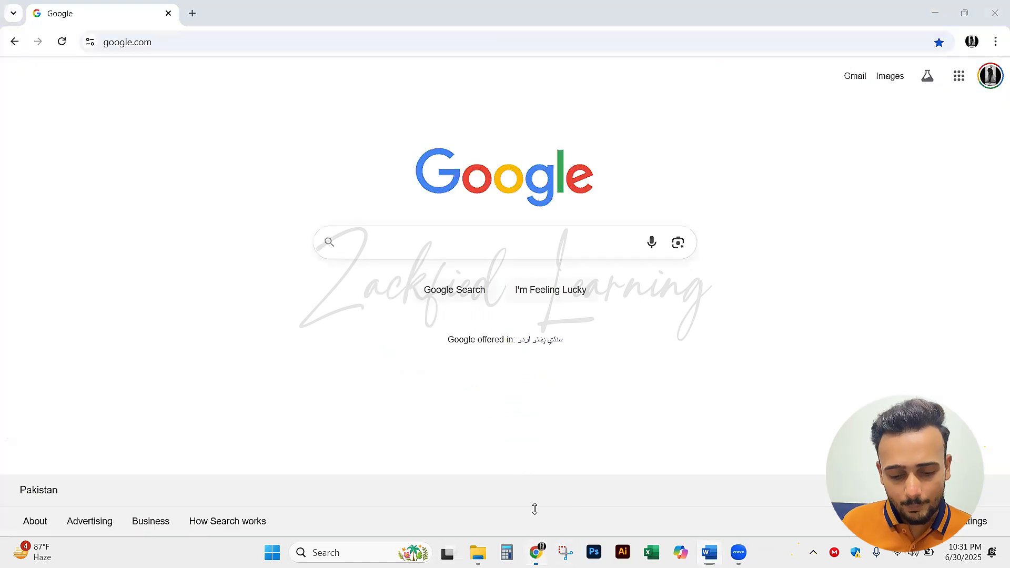
{"action": "type", "text": "Shift button"}
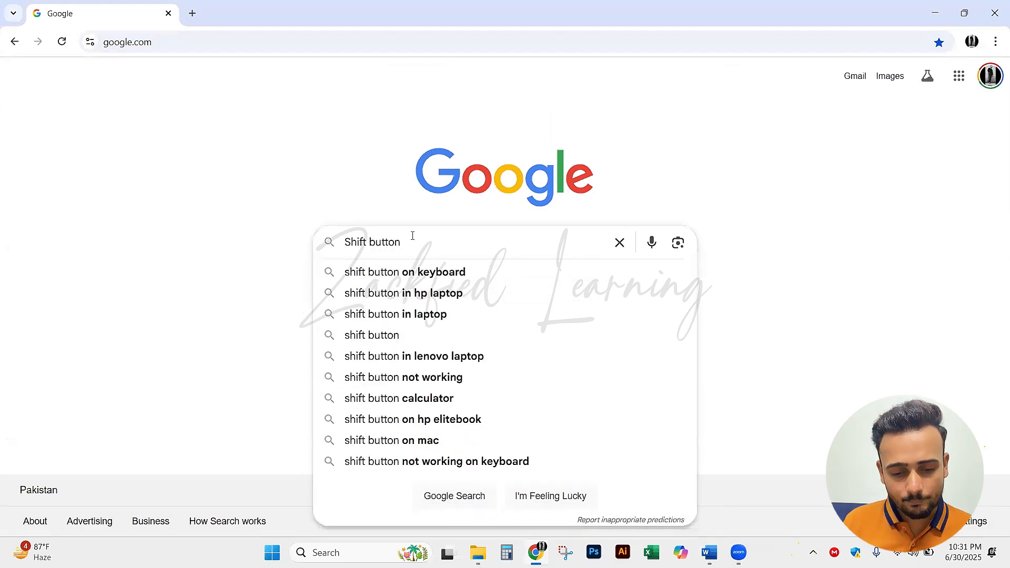
{"action": "key", "text": "Down"}
{"action": "key", "text": "Return"}
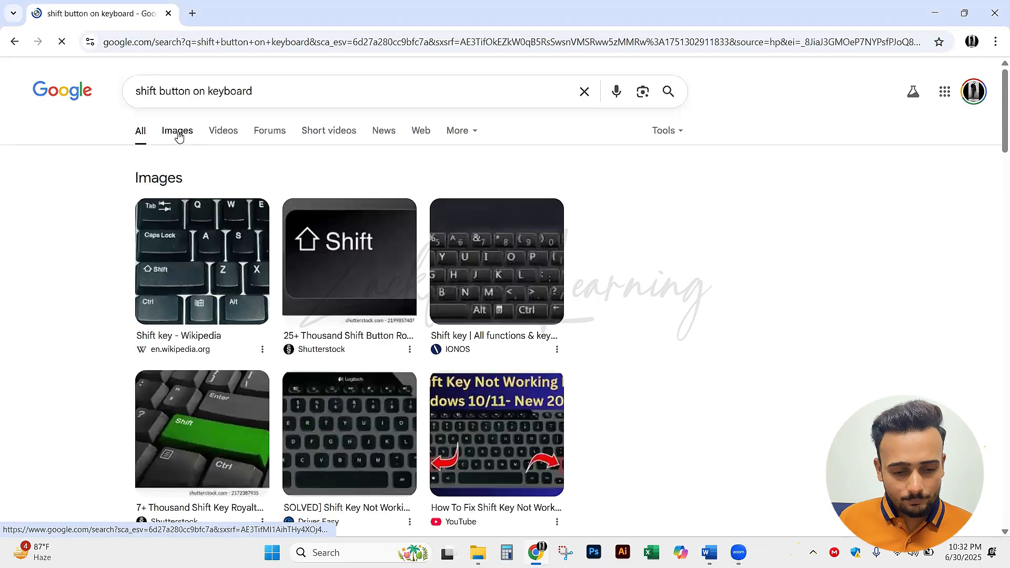
{"action": "left_click", "coordinate": [176, 131]}
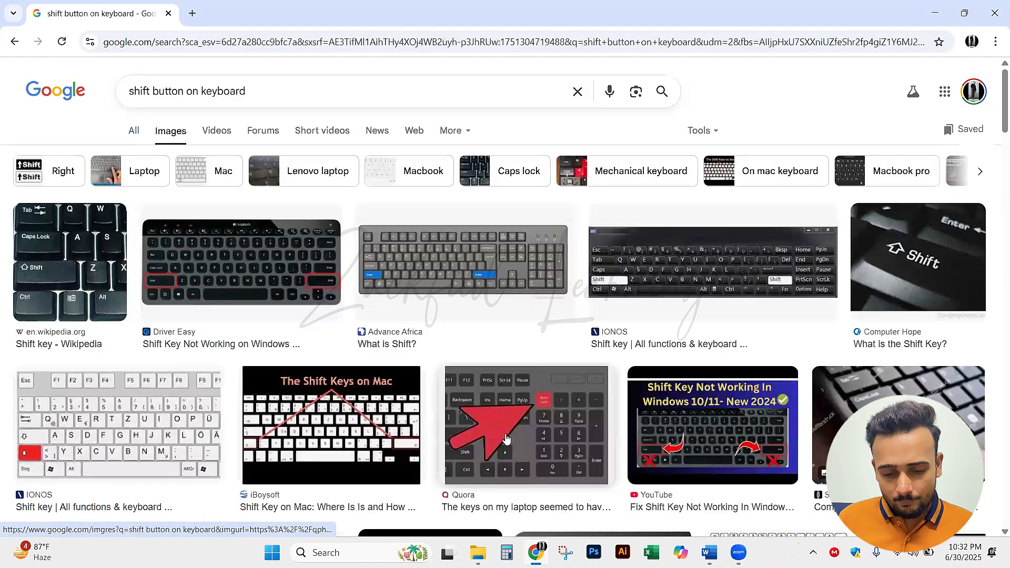
Look through the image results and preview the Shutterstock and Freepik photos of the Shift key
{"action": "scroll", "coordinate": [508, 436], "scroll_direction": "down", "scroll_amount": 1}
{"action": "scroll", "coordinate": [874, 341], "scroll_direction": "down", "scroll_amount": 1}
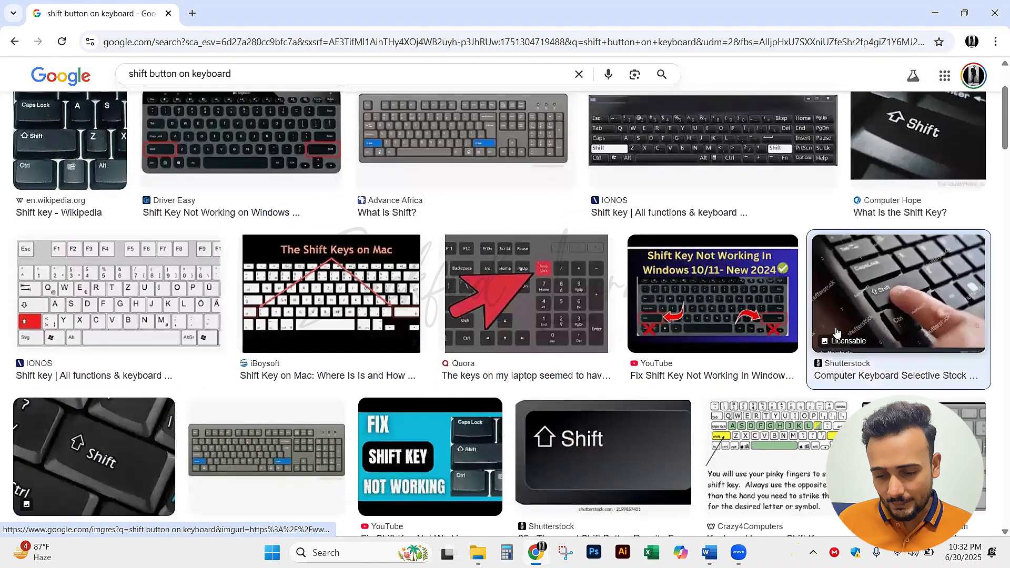
{"action": "left_click", "coordinate": [837, 334]}
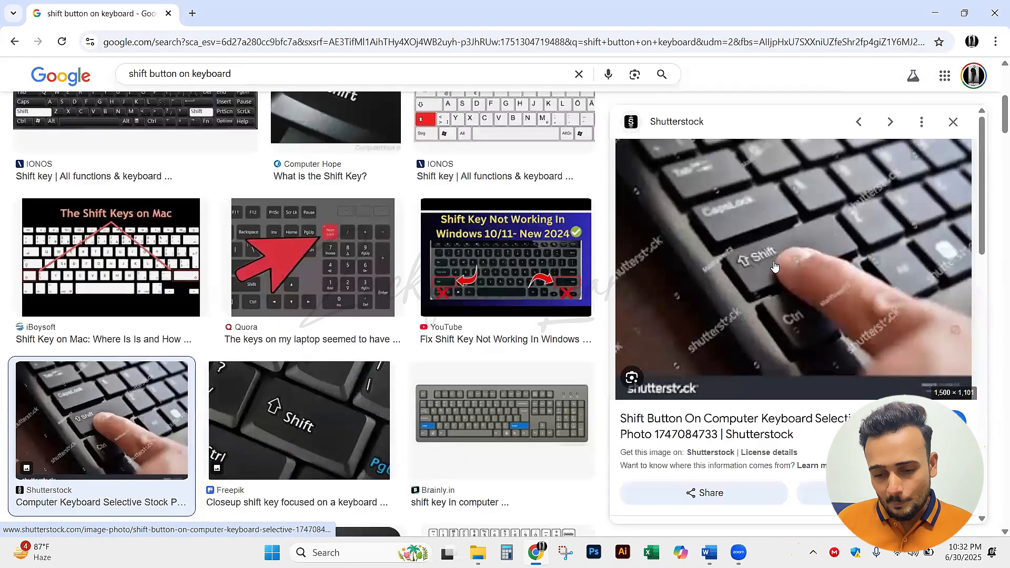
{"action": "scroll", "coordinate": [282, 371], "scroll_direction": "down", "scroll_amount": 1}
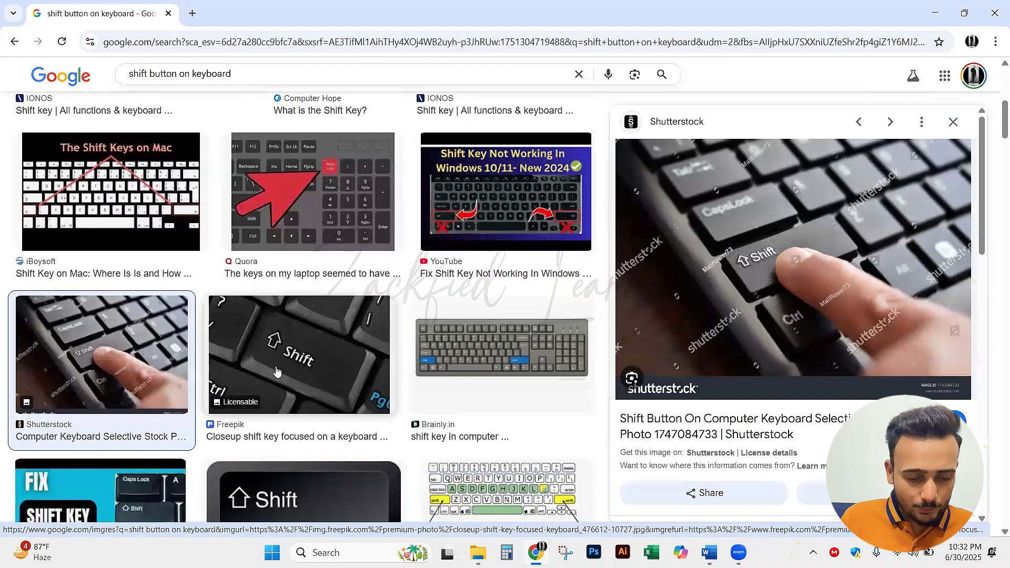
{"action": "left_click", "coordinate": [275, 370]}
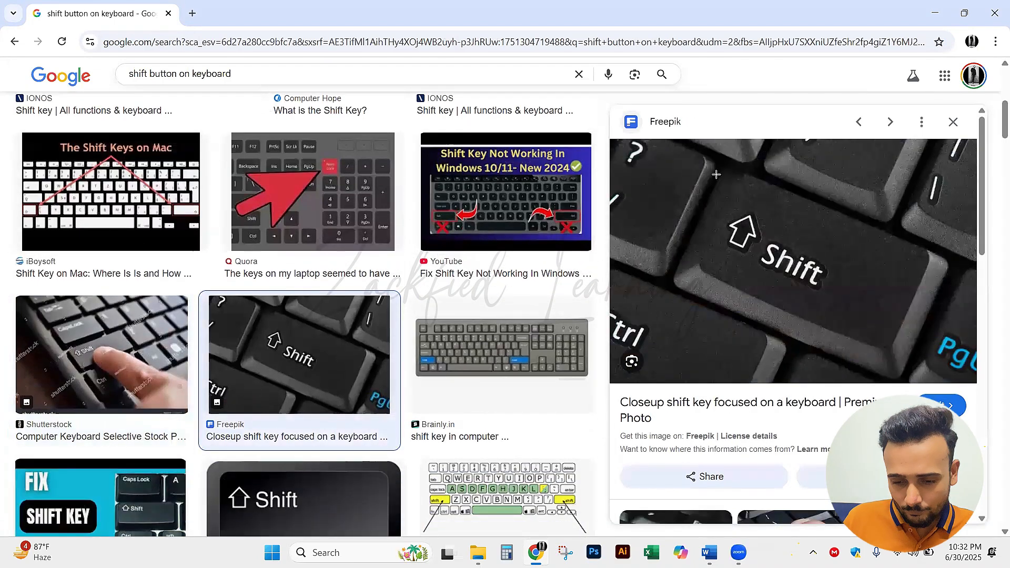
Mark the Shift key in the enlarged Freepik photo with annotations and clear them
{"action": "left_click_drag", "start_coordinate": [717, 175], "coordinate": [853, 318]}
{"action": "key", "text": "ctrl+z"}
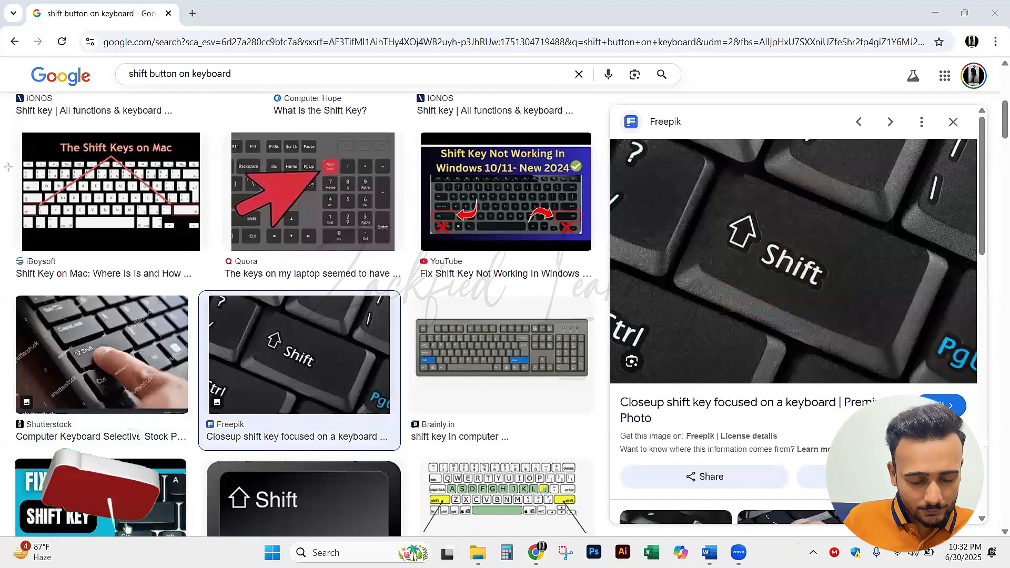
{"action": "left_click_drag", "start_coordinate": [717, 187], "coordinate": [864, 320]}
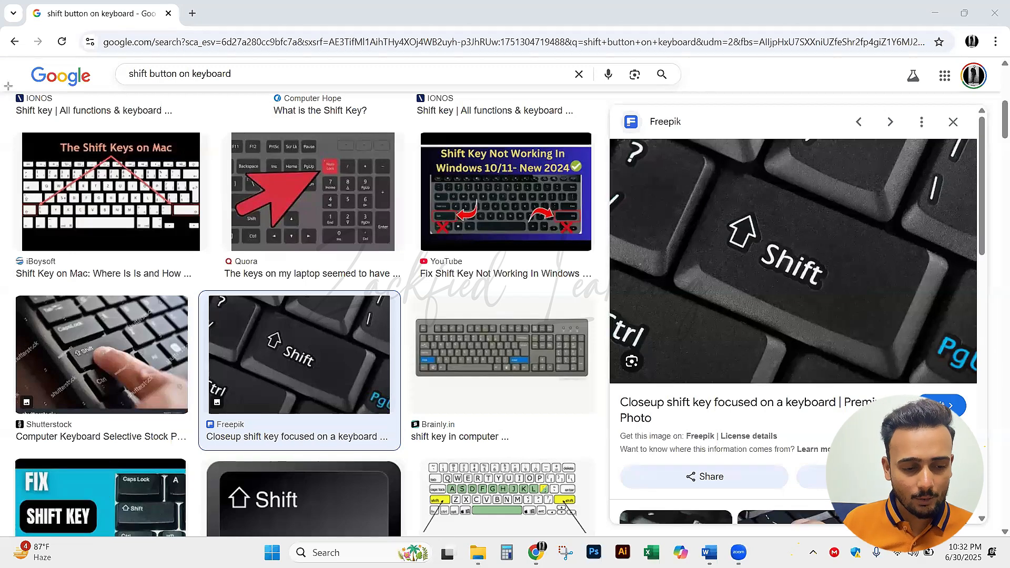
Switch back to Document2 in Word, move the circle sideways and delete it
{"action": "key", "text": "alt+Tab"}
{"action": "key", "text": "alt+Tab"}
{"action": "key", "text": "alt+Tab"}
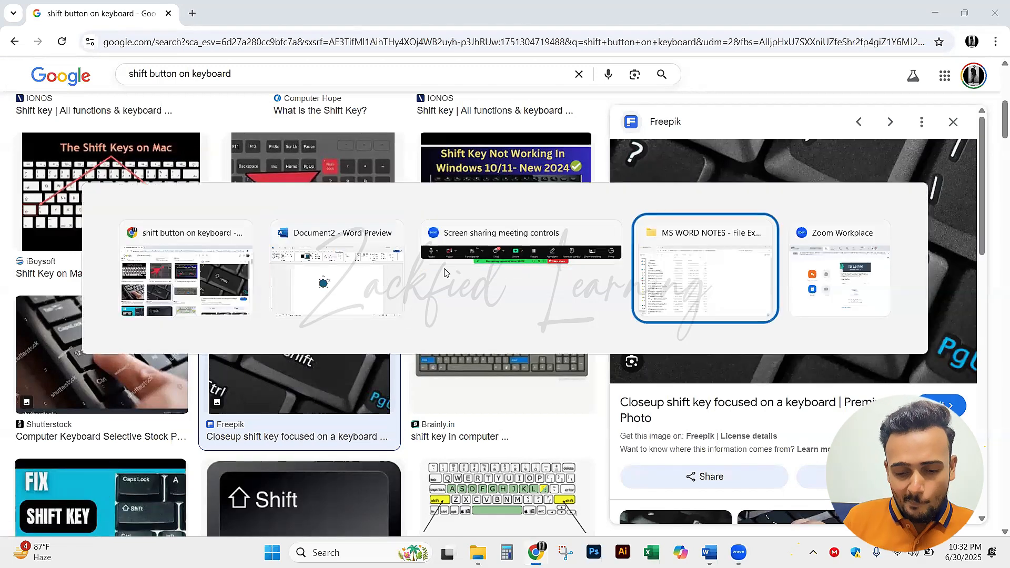
{"action": "left_click", "coordinate": [298, 268]}
{"action": "left_click", "coordinate": [453, 309]}
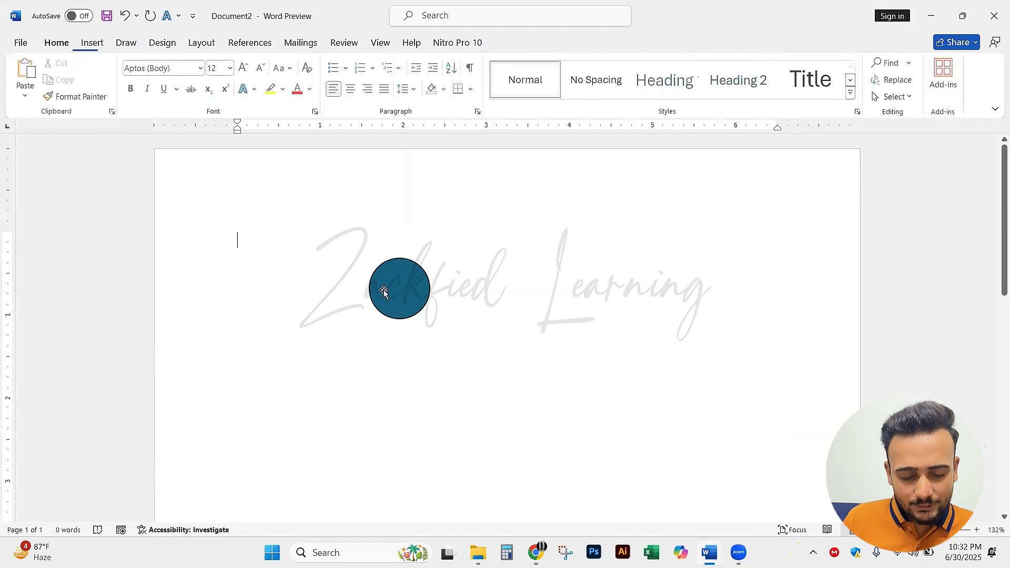
{"action": "left_click", "coordinate": [383, 289]}
{"action": "left_click_drag", "start_coordinate": [414, 300], "coordinate": [504, 297]}
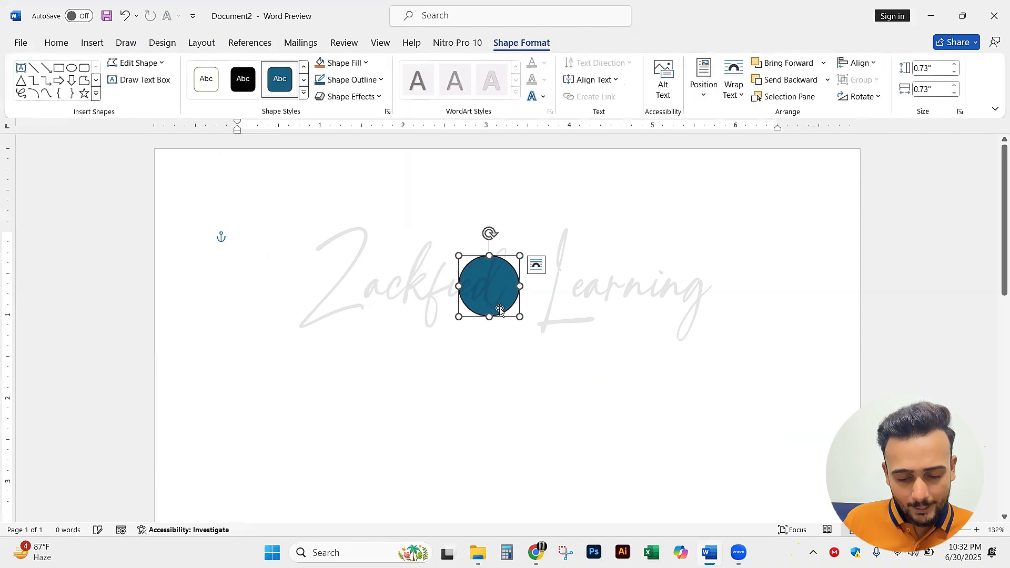
{"action": "key", "text": "Delete"}
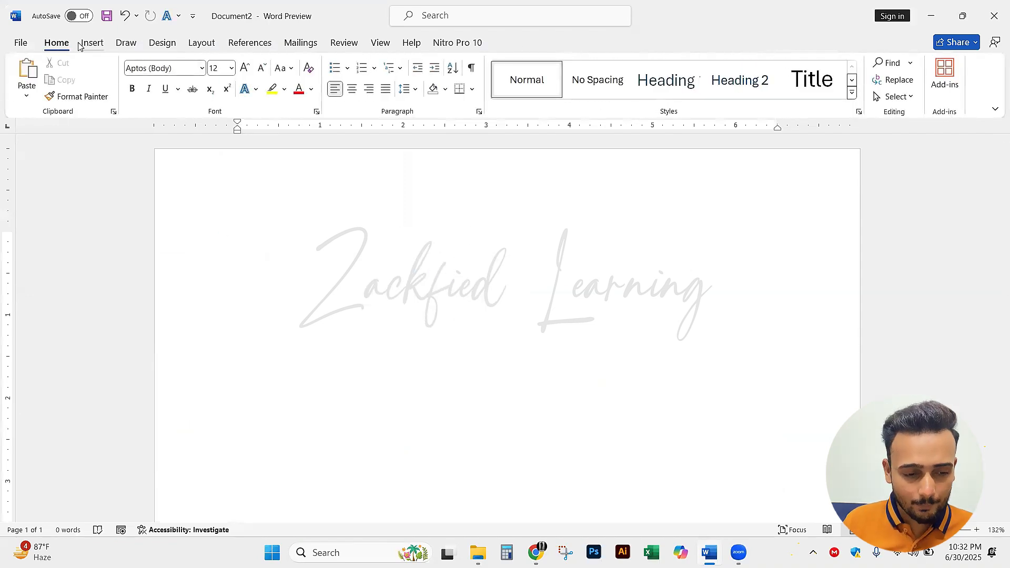
Draw a perfect circle in the upper middle of the page with the Oval shape and shrink it to about 0.92 inches
{"action": "left_click", "coordinate": [90, 42]}
{"action": "left_click", "coordinate": [189, 79]}
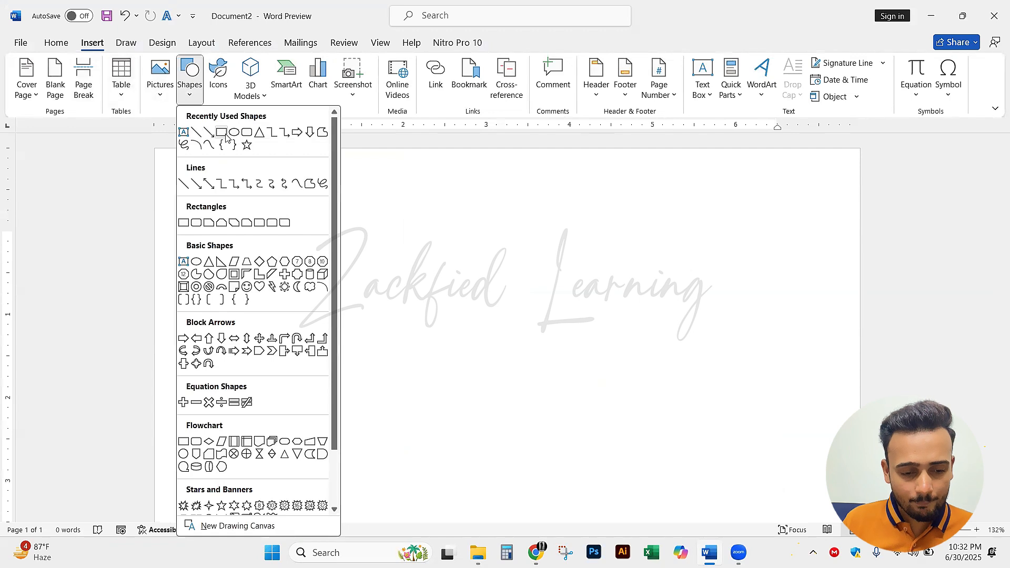
{"action": "left_click", "coordinate": [233, 132]}
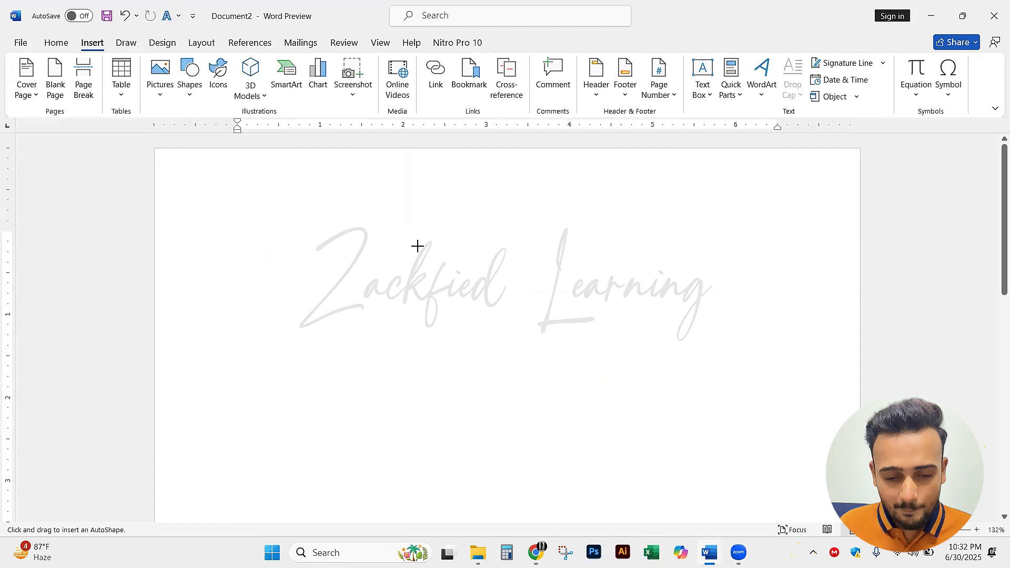
{"action": "left_click_drag", "start_coordinate": [418, 246], "coordinate": [508, 336]}
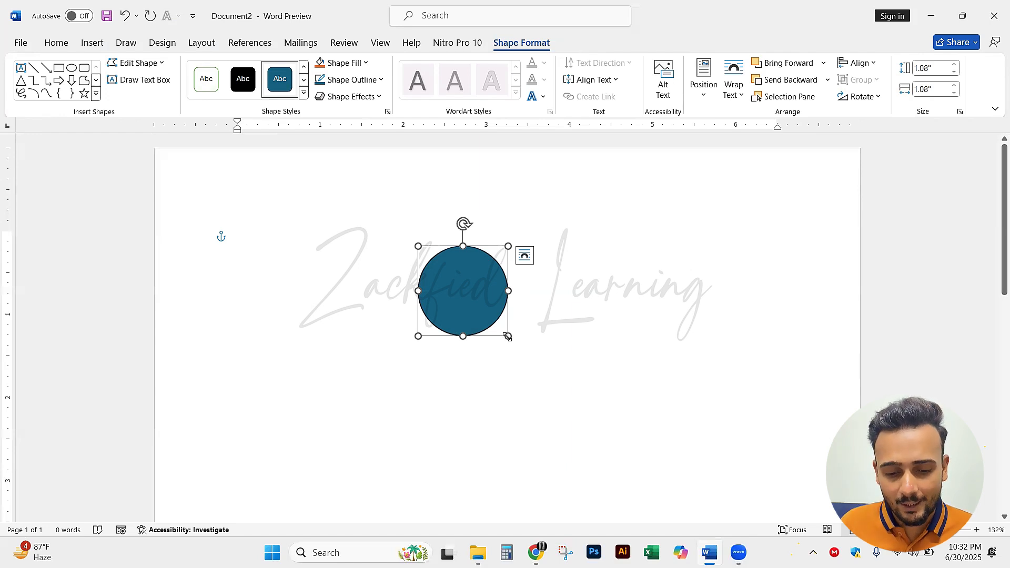
{"action": "mouse_move", "coordinate": [508, 337]}
{"action": "left_mouse_down"}
{"action": "mouse_move", "coordinate": [479, 295]}
{"action": "mouse_move", "coordinate": [535, 360]}
{"action": "mouse_move", "coordinate": [508, 314]}
{"action": "mouse_move", "coordinate": [470, 298]}
{"action": "mouse_move", "coordinate": [495, 324]}
{"action": "left_mouse_up"}
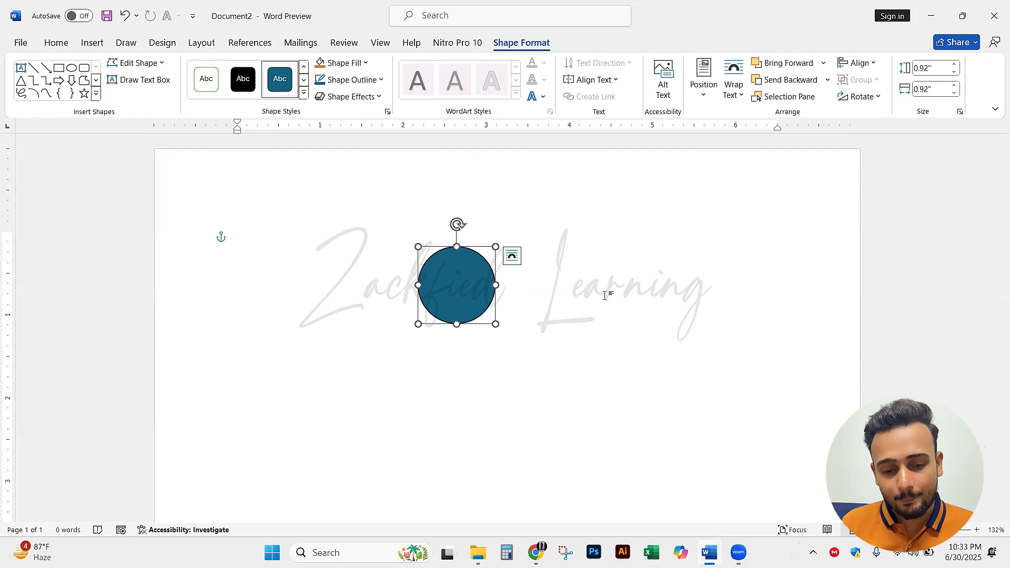
{"action": "left_click", "coordinate": [604, 295]}
{"action": "key", "text": "Return"}
{"action": "key", "text": "ctrl+z"}
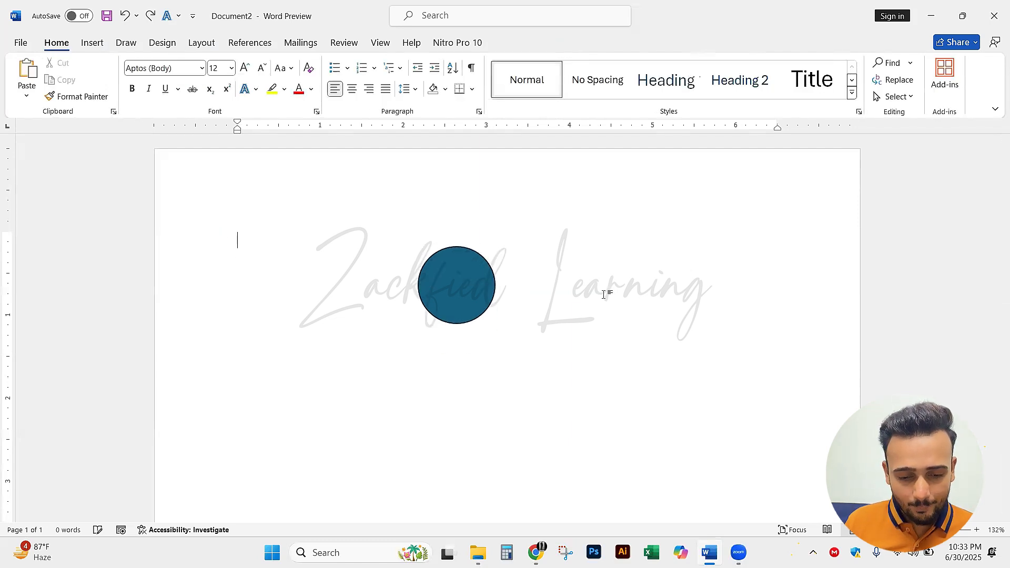
Write the heading "Copy Shot-cut Key:" on a line below the circle, starting at the page margin
{"action": "double_click", "coordinate": [284, 417]}
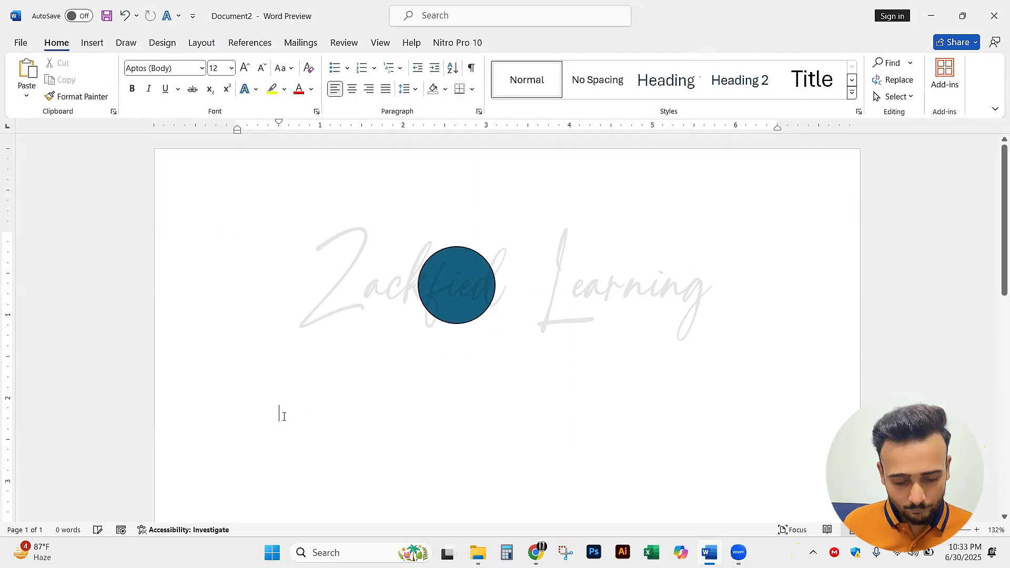
{"action": "type", "text": "Sh"}
{"action": "key", "text": "BackSpace"}
{"action": "key", "text": "BackSpace"}
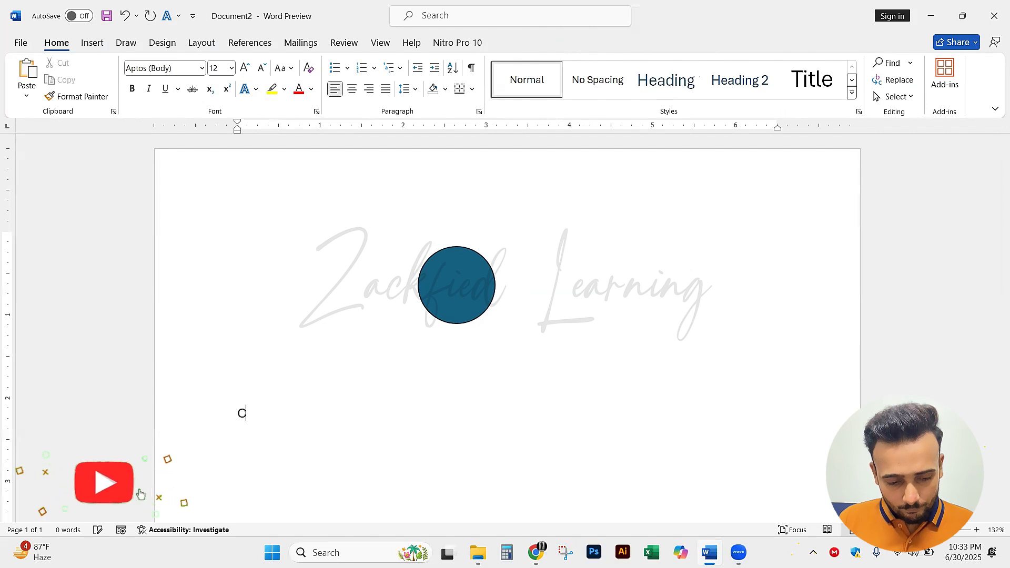
{"action": "type", "text": "Copoy"}
{"action": "key", "text": "BackSpace"}
{"action": "key", "text": "BackSpace"}
{"action": "key", "text": "BackSpace"}
{"action": "type", "text": "y "}
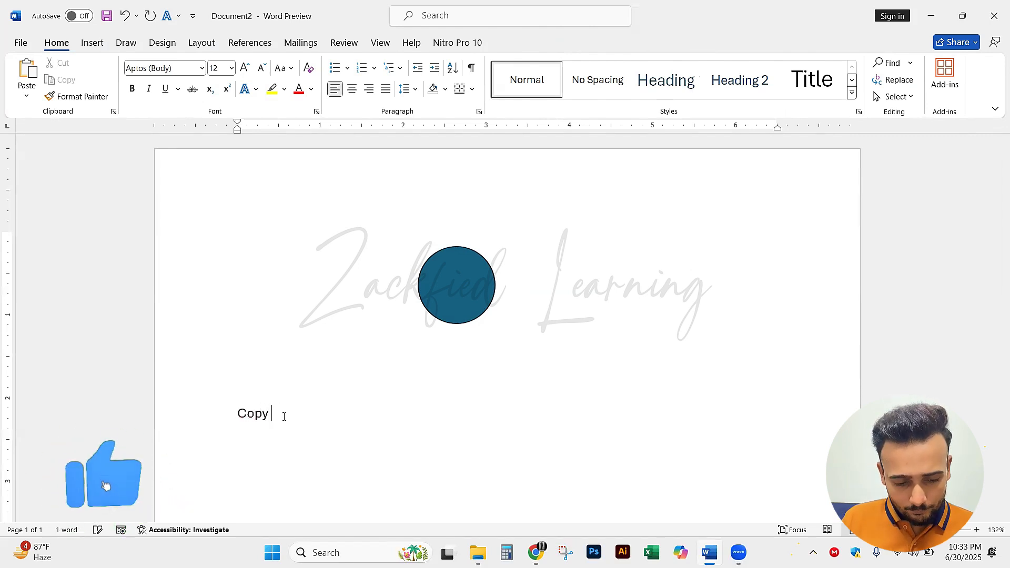
{"action": "type", "text": "Shotcut"}
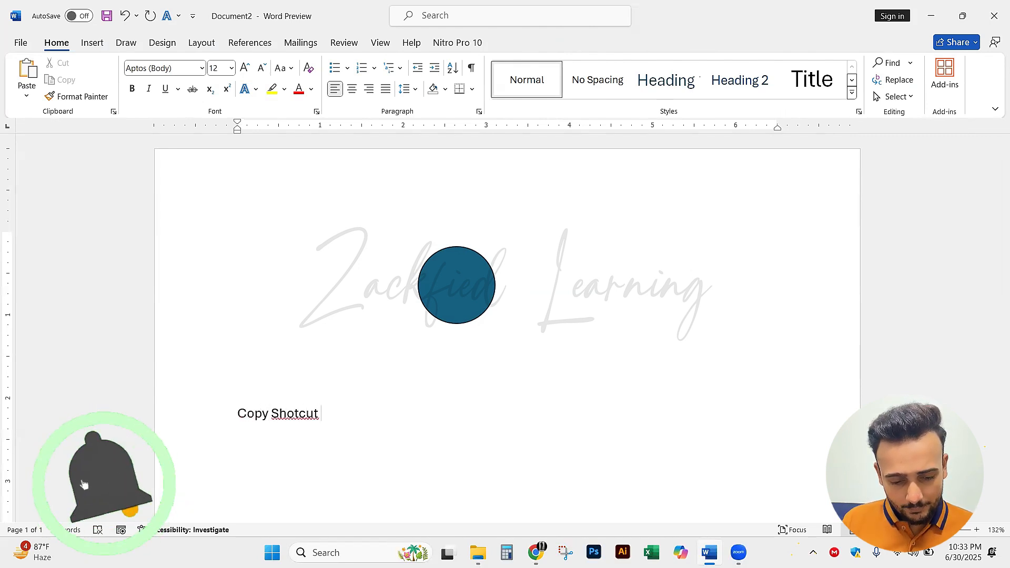
{"action": "key", "text": "BackSpace"}
{"action": "key", "text": "BackSpace"}
{"action": "type", "text": "ut"}
{"action": "key", "text": "BackSpace"}
{"action": "key", "text": "BackSpace"}
{"action": "key", "text": "BackSpace"}
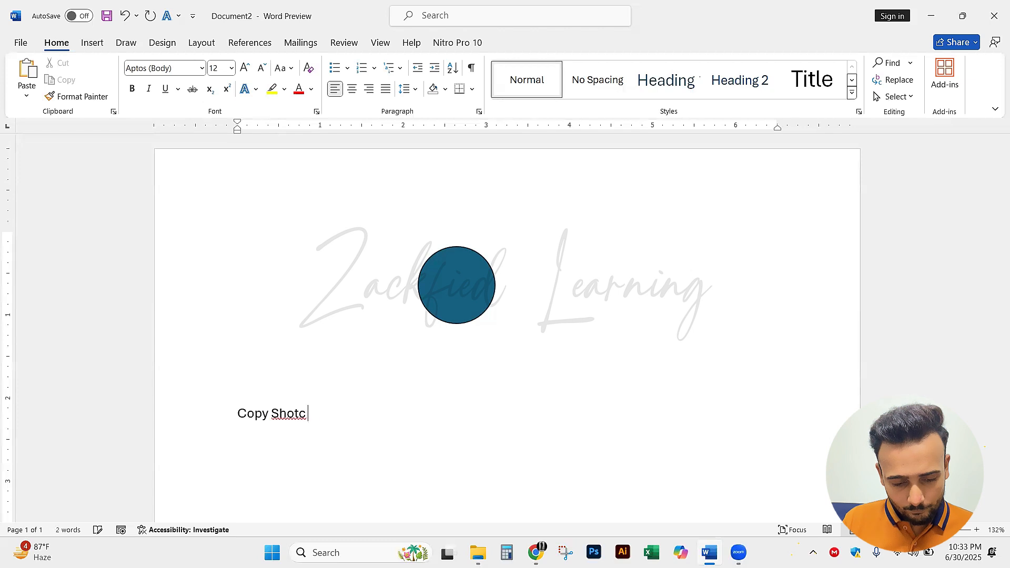
{"action": "type", "text": "-cut Key"}
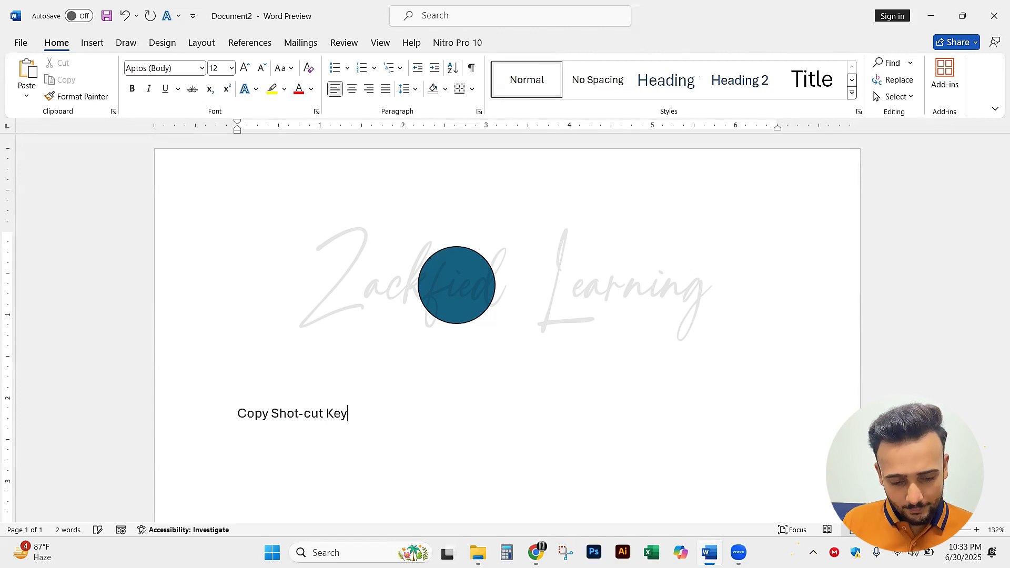
{"action": "type", "text": ":"}
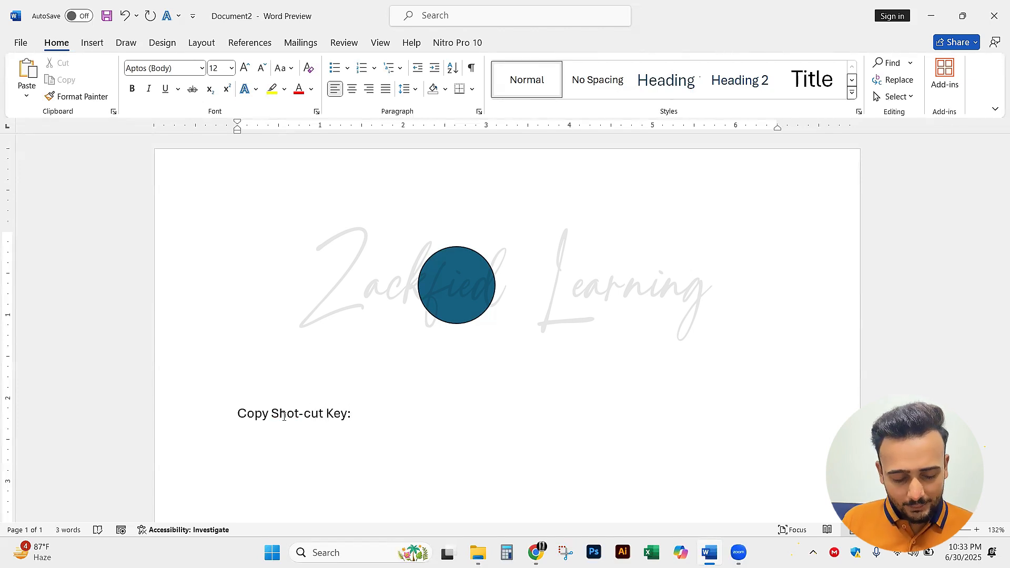
{"action": "type", "text": "Ctrl"}
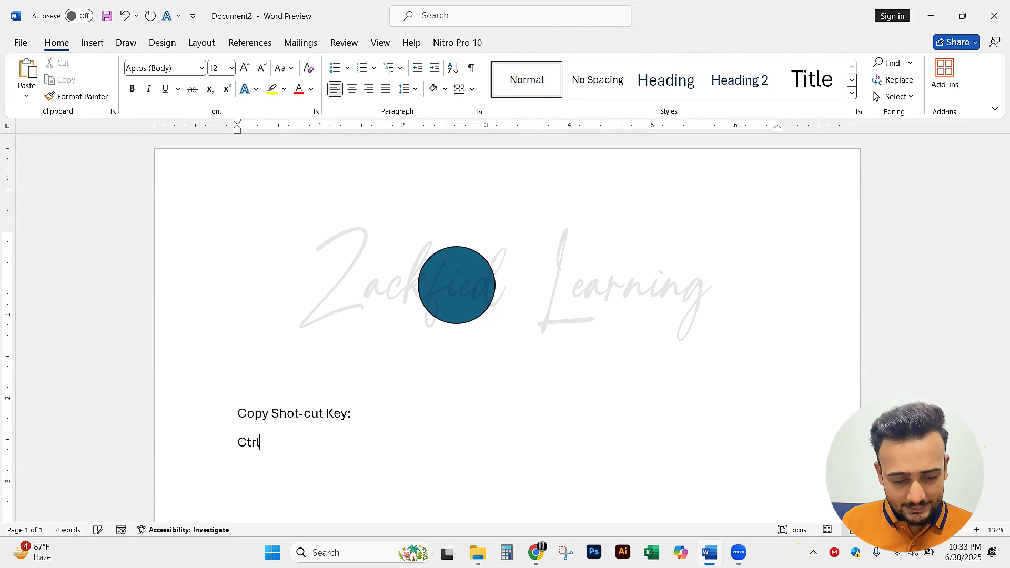
{"action": "type", "text": "+"}
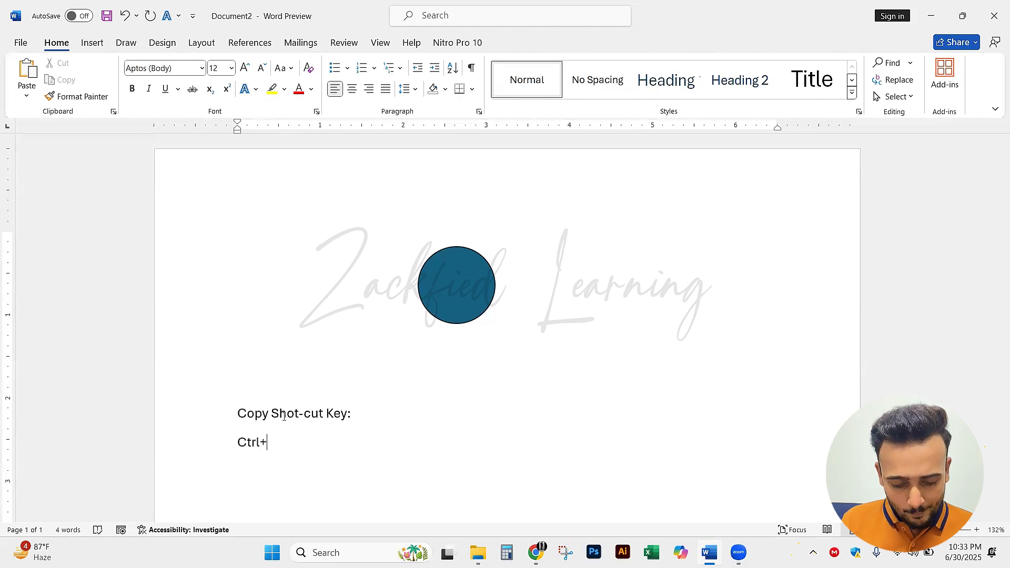
{"action": "type", "text": "C "}
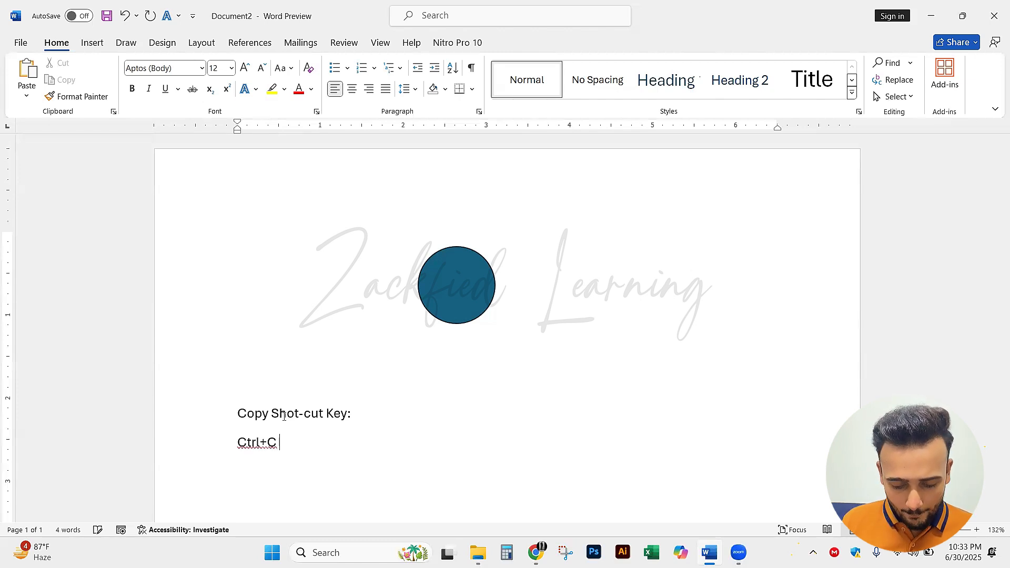
{"action": "type", "text": "(Cop"}
Add the line "Ctrl+C (Copy)" under the "Copy Shot-cut Key:" heading and start a new line
{"action": "key", "text": "BackSpace"}
{"action": "key", "text": "BackSpace"}
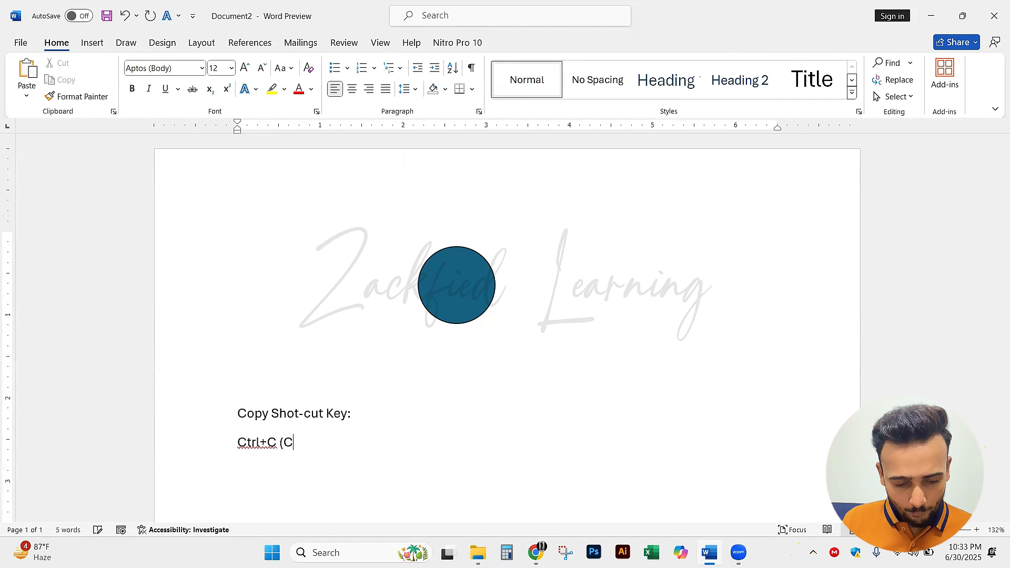
{"action": "type", "text": "opy)"}
{"action": "key", "text": "Return"}
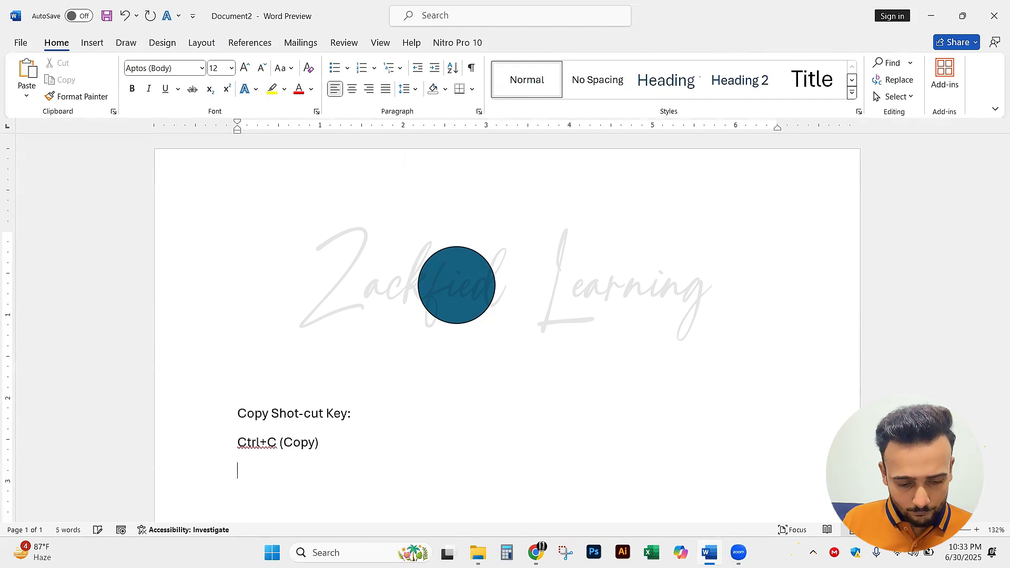
Add the line "Ctrl+V (Past)" below the copy shortcut and start another line
{"action": "type", "text": "Ctrl"}
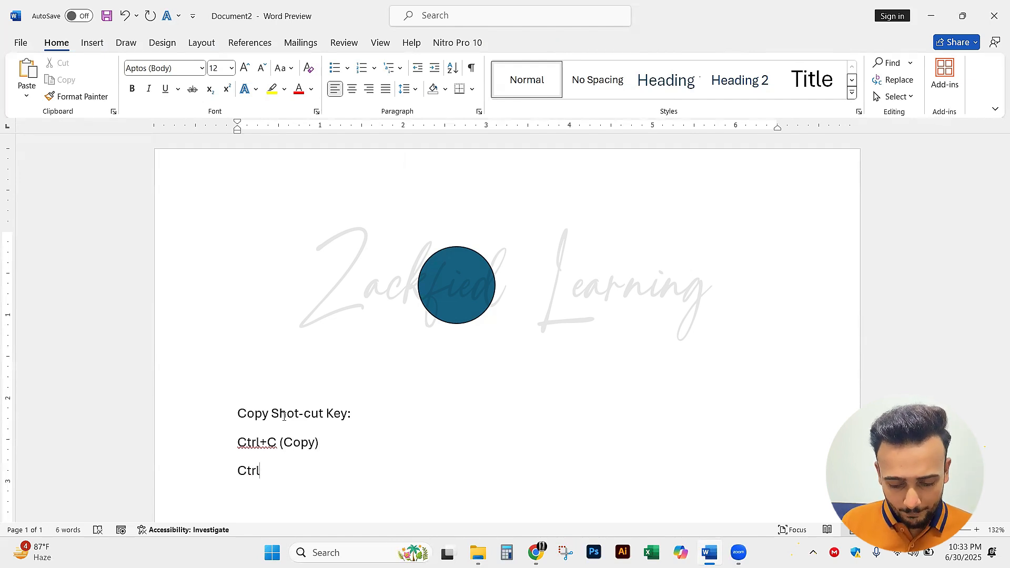
{"action": "type", "text": "+V "}
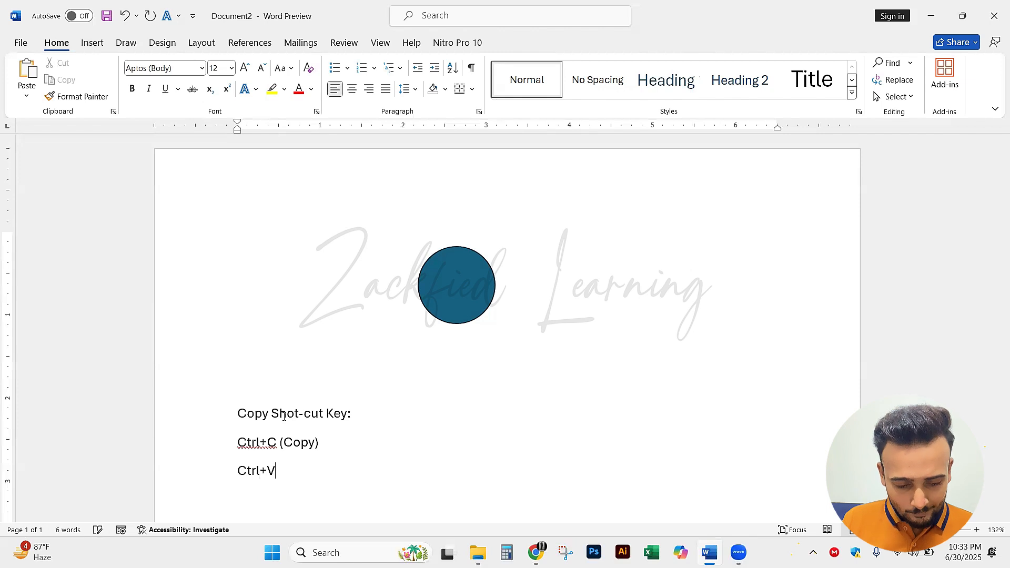
{"action": "type", "text": "("}
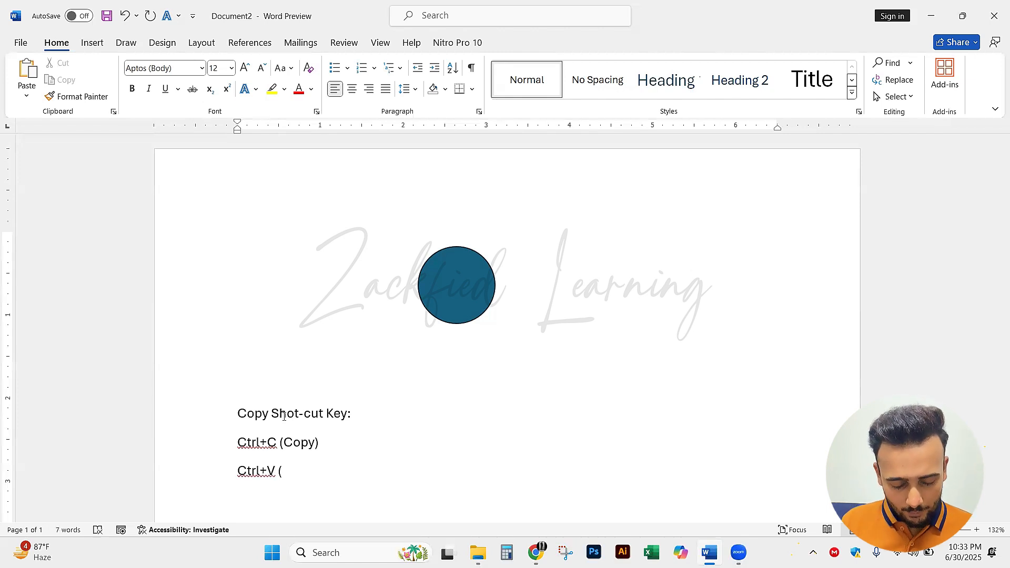
{"action": "type", "text": "Past) "}
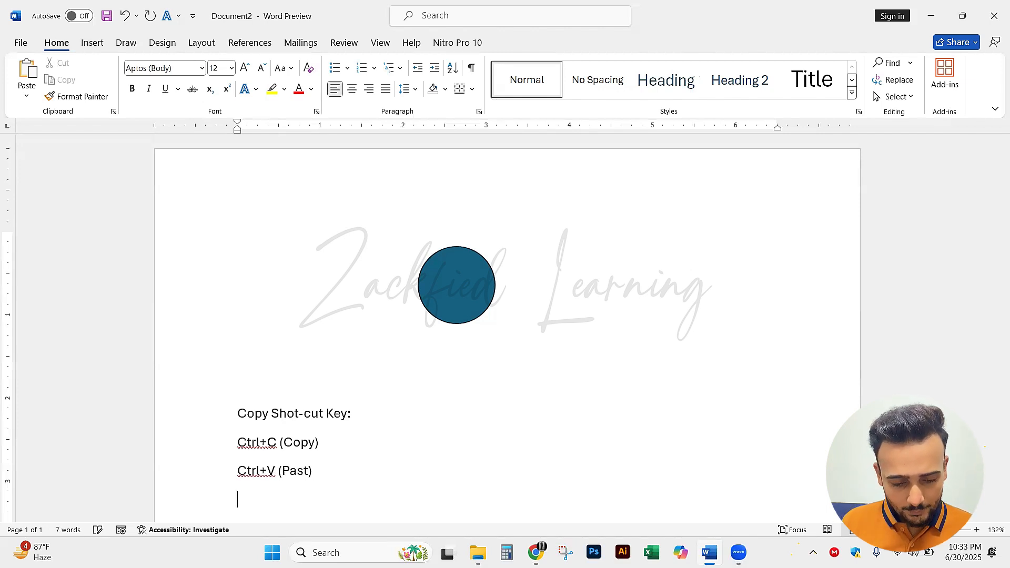
{"action": "type", "text": "Ctrl+"}
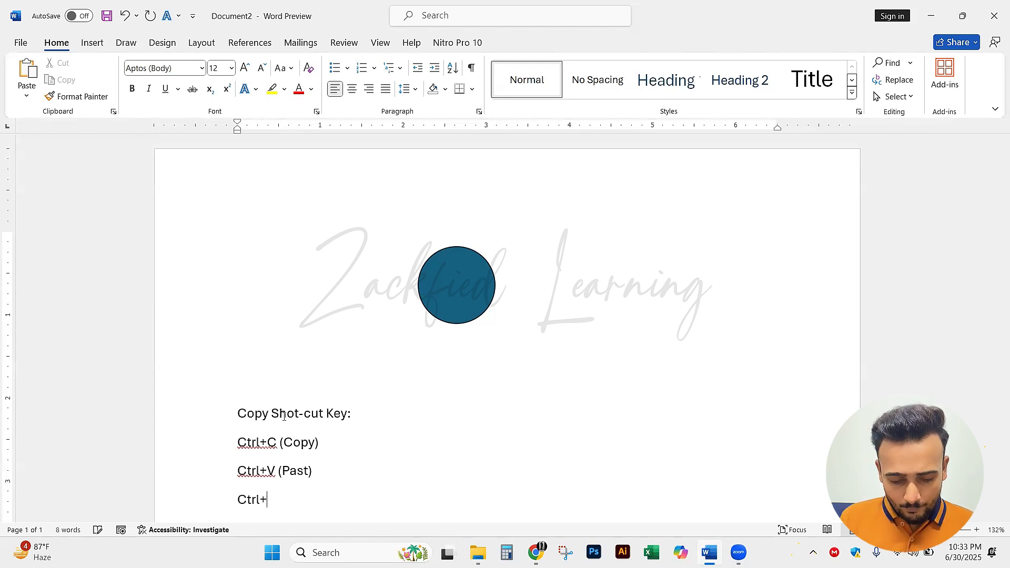
{"action": "type", "text": "X"}
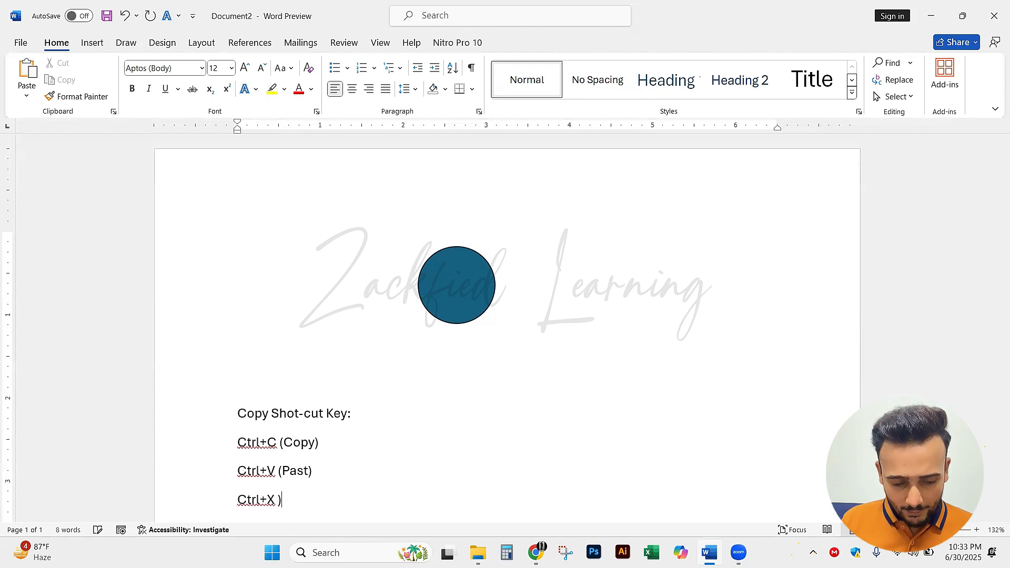
{"action": "type", "text": " (CUT"}
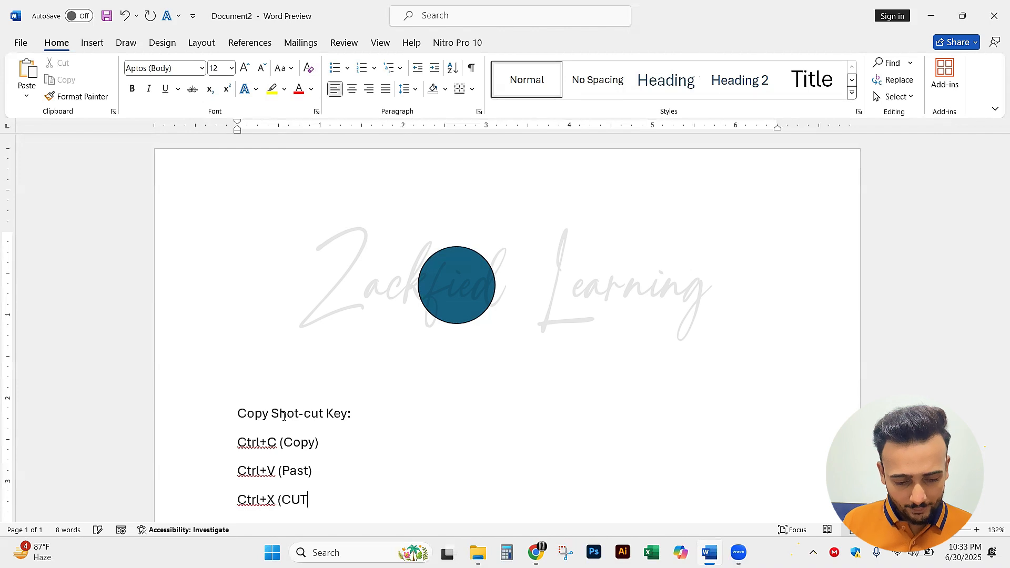
Add the line "Ctrl+X (Cut)" as the last entry of the shortcut list
{"action": "key", "text": "BackSpace"}
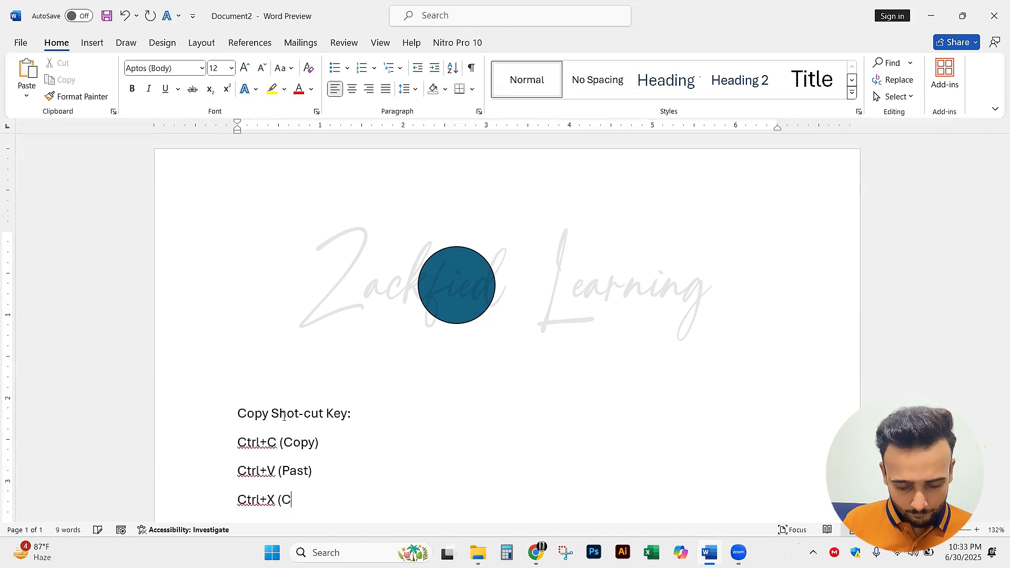
{"action": "type", "text": "ut"}
Make the heading and all three shortcut lines bold and enlarge them to 16 pt
{"action": "scroll", "coordinate": [293, 415], "scroll_direction": "down", "scroll_amount": 1}
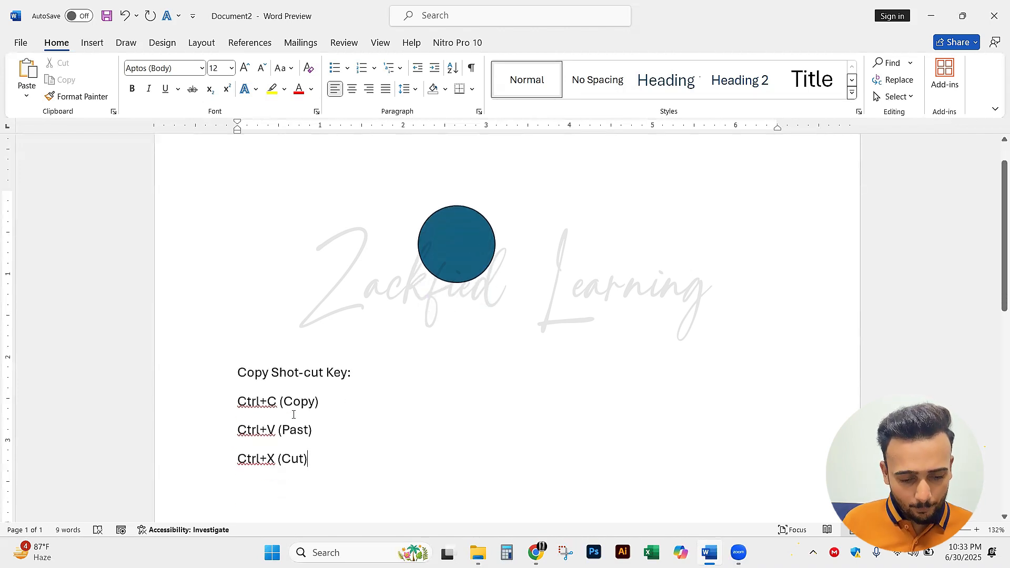
{"action": "left_click_drag", "start_coordinate": [232, 368], "coordinate": [354, 458]}
{"action": "key", "text": "ctrl+b"}
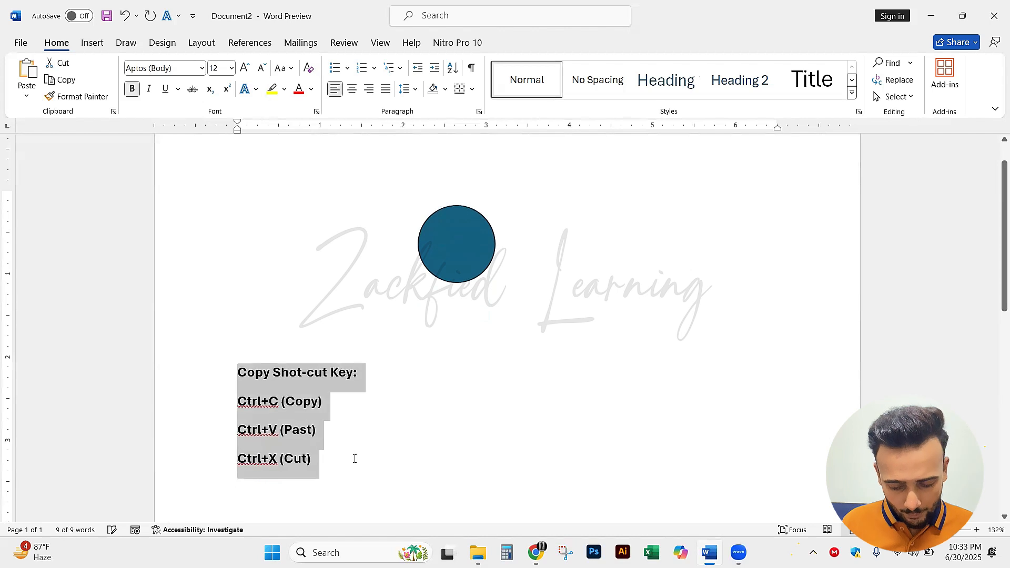
{"action": "key", "text": "ctrl+shift+period"}
{"action": "key", "text": "ctrl+shift+period"}
{"action": "left_click", "coordinate": [357, 474]}
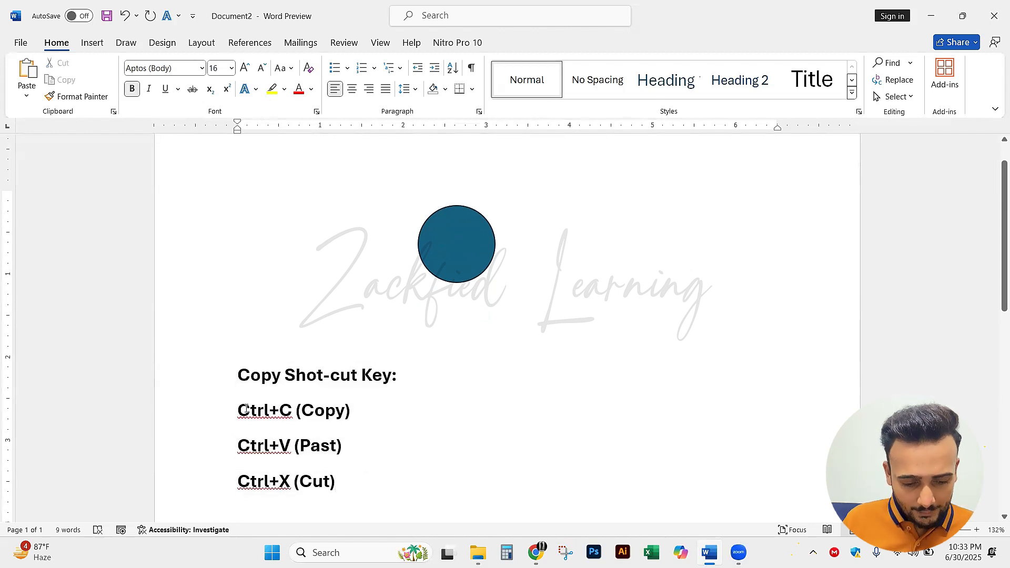
{"action": "left_click_drag", "start_coordinate": [237, 410], "coordinate": [292, 413]}
{"action": "left_click", "coordinate": [289, 413]}
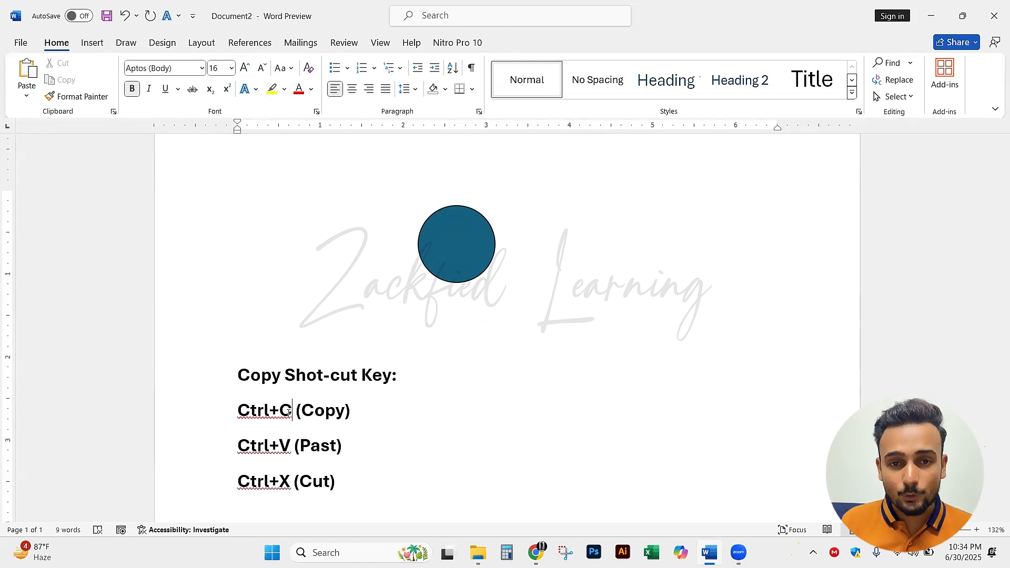
{"action": "left_click", "coordinate": [473, 256]}
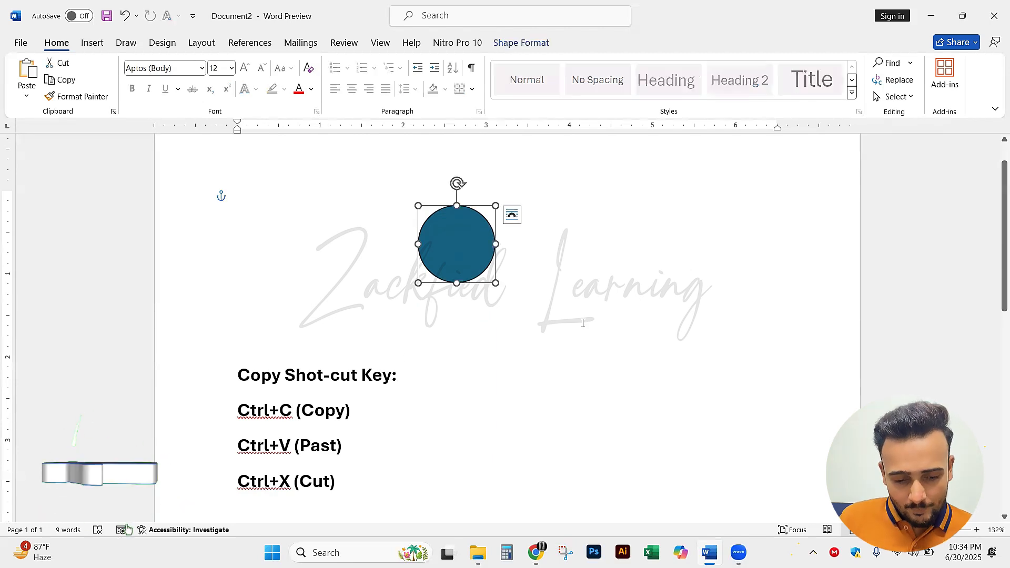
{"action": "left_click_drag", "start_coordinate": [352, 482], "coordinate": [254, 494]}
{"action": "left_click", "coordinate": [269, 487]}
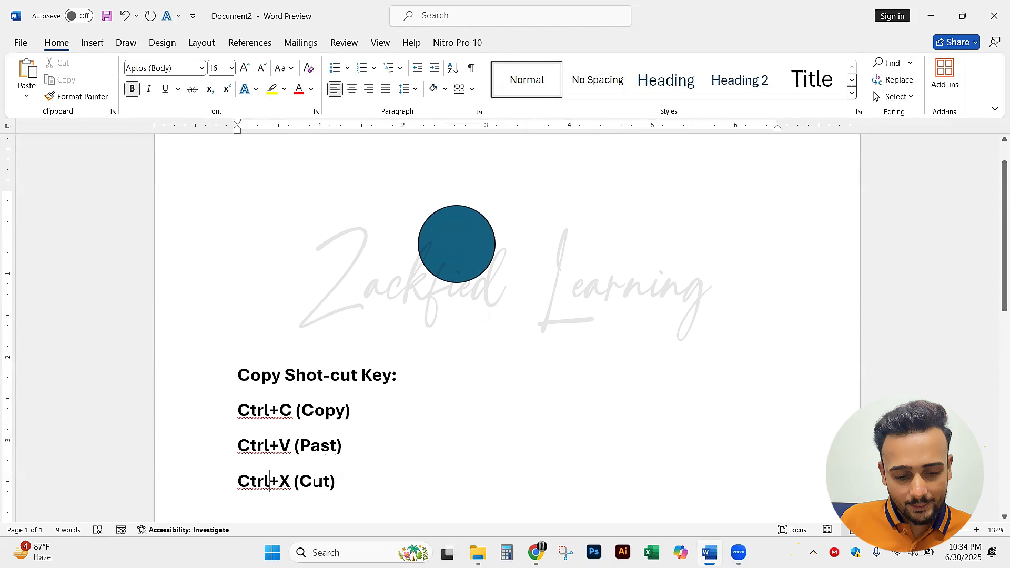
Cut the blue circle and paste it back onto the page
{"action": "left_click", "coordinate": [467, 270]}
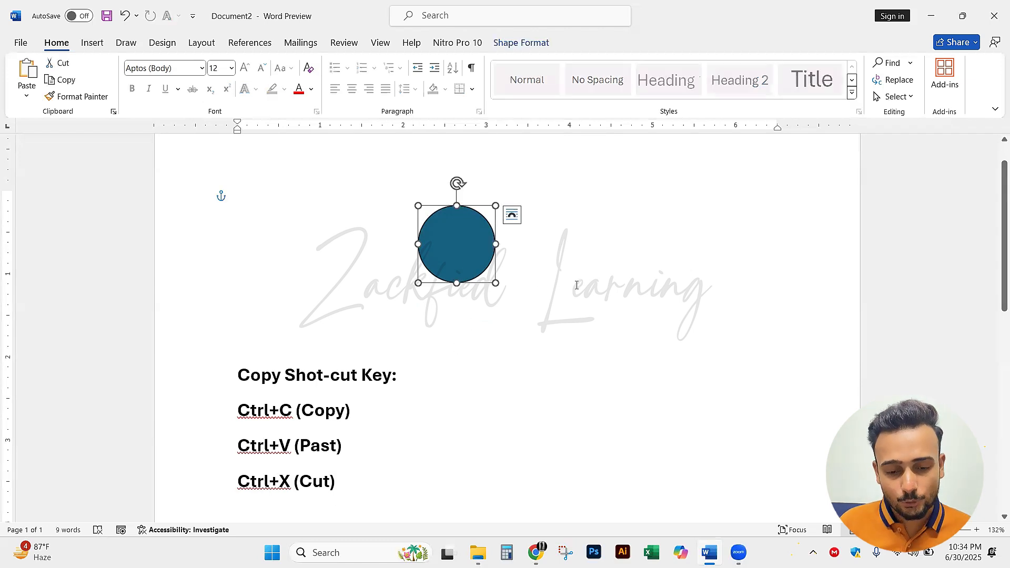
{"action": "key", "text": "ctrl+x"}
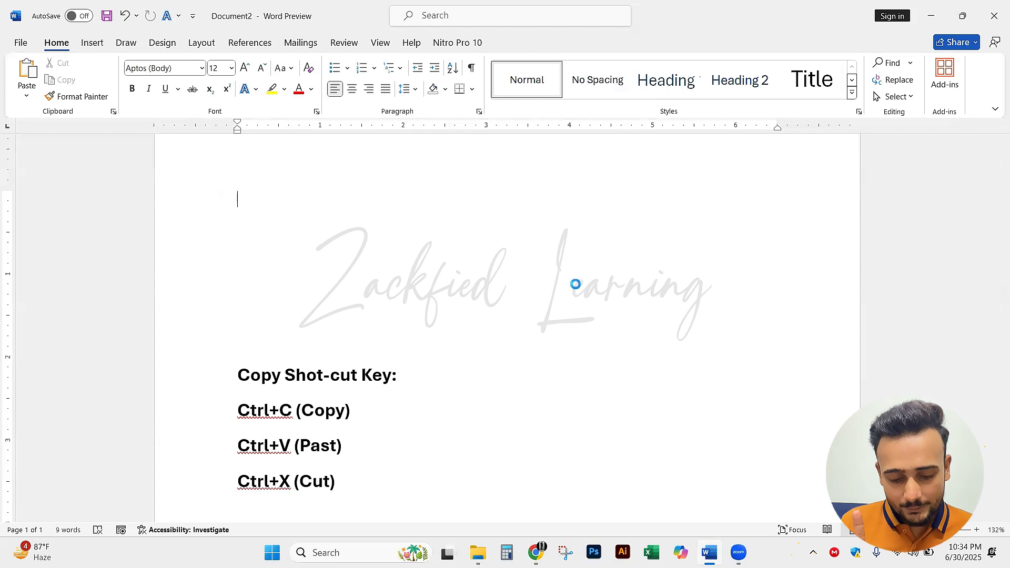
{"action": "key", "text": "ctrl+v"}
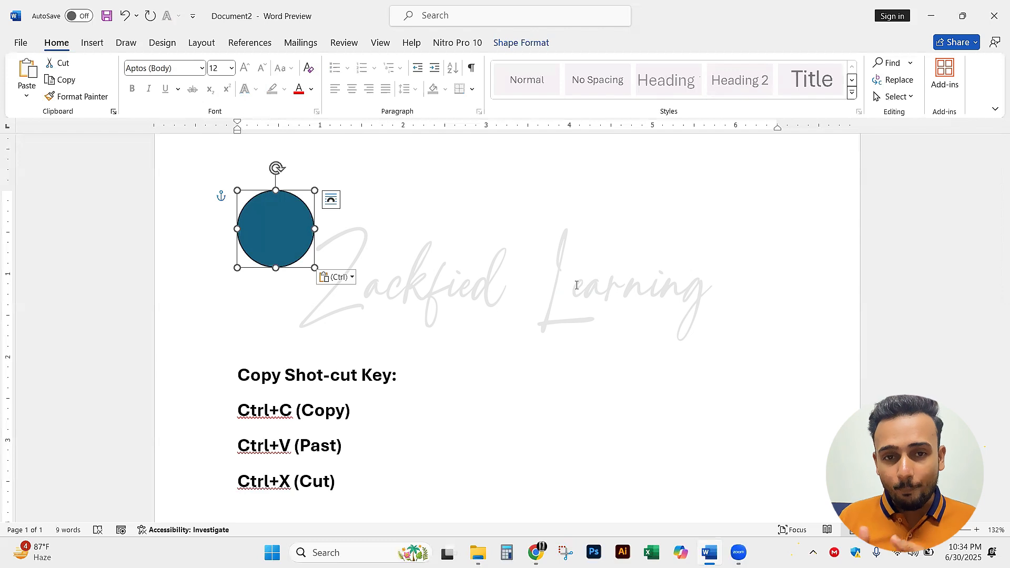
Move the blue circle away from the page margin, copy it and paste a duplicate
{"action": "left_click_drag", "start_coordinate": [303, 261], "coordinate": [396, 276]}
{"action": "right_click", "coordinate": [390, 271]}
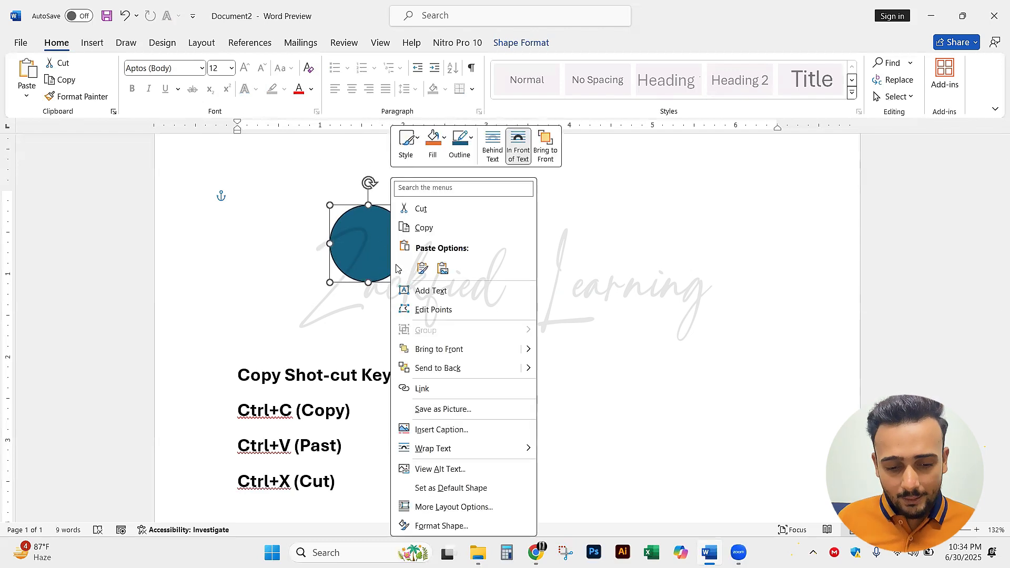
{"action": "left_click", "coordinate": [415, 227]}
{"action": "left_click", "coordinate": [547, 286]}
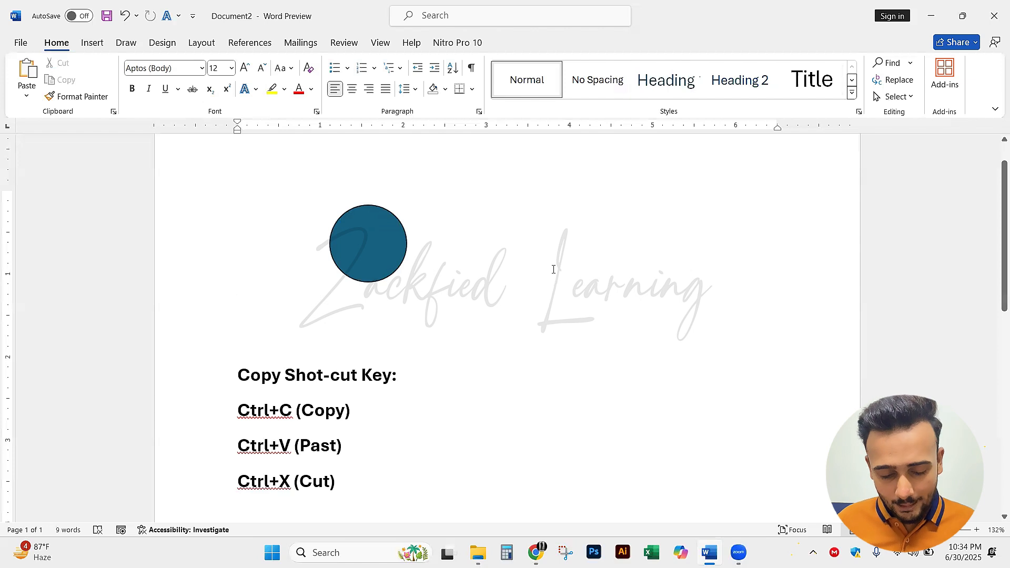
{"action": "key", "text": "ctrl+v"}
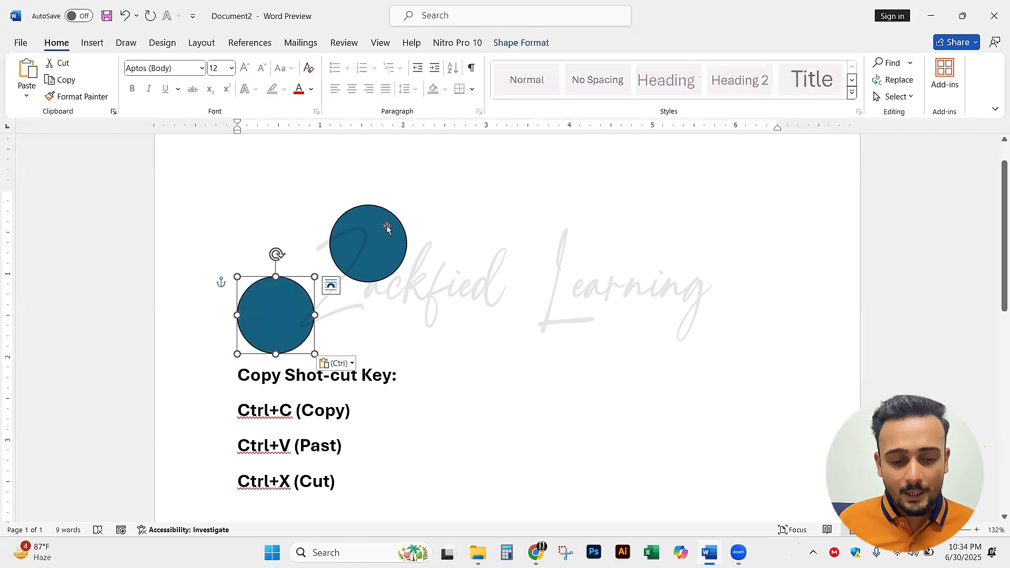
Cut the duplicate circle beside the margin and move the remaining circle to the middle of the page
{"action": "left_click", "coordinate": [390, 242]}
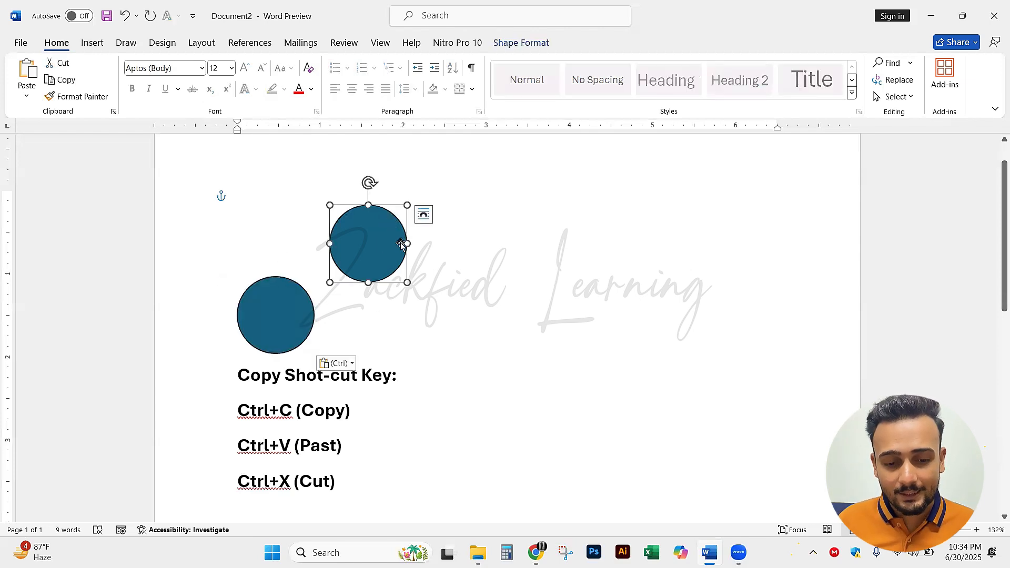
{"action": "left_click", "coordinate": [293, 311]}
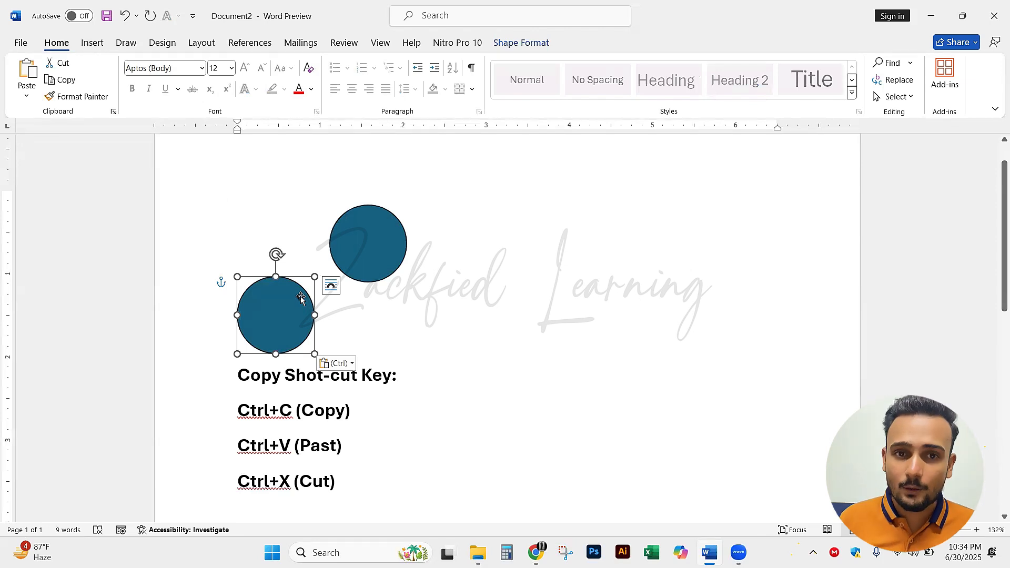
{"action": "key", "text": "ctrl+x"}
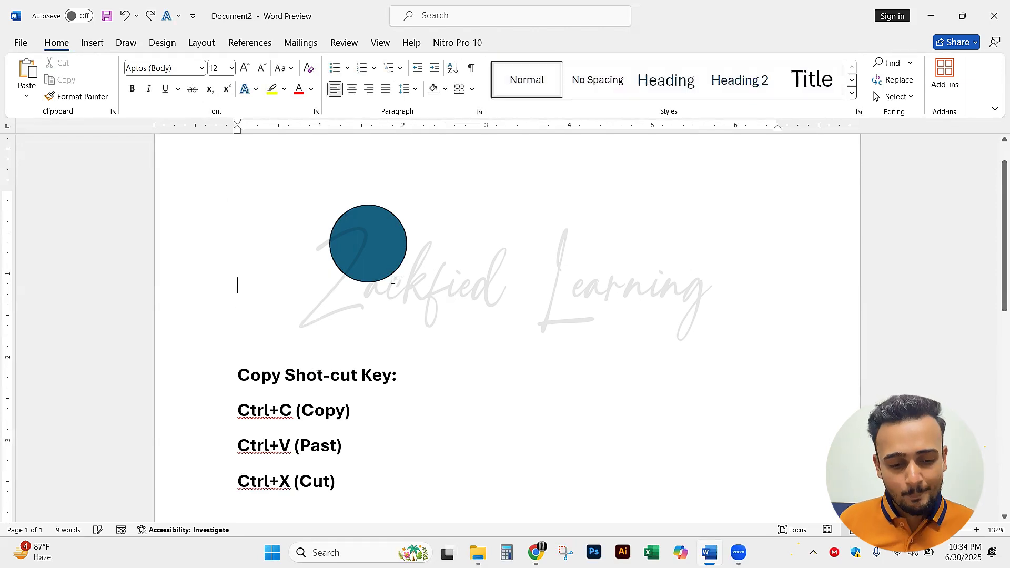
{"action": "left_click_drag", "start_coordinate": [392, 271], "coordinate": [480, 273]}
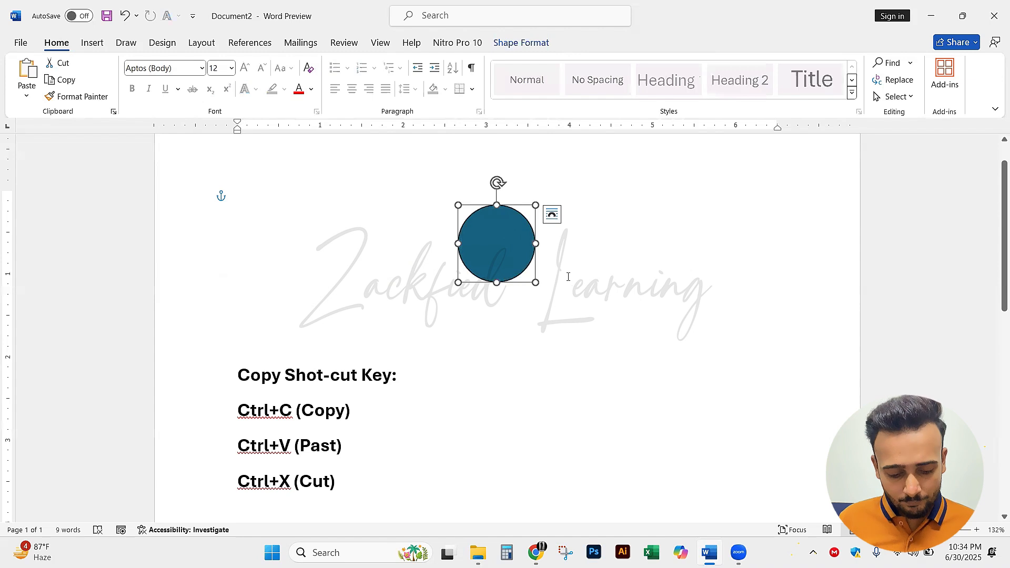
Paste the circle, shrink it to medium size, and place one copy on each side of the large circle
{"action": "key", "text": "ctrl+v"}
{"action": "left_click_drag", "start_coordinate": [538, 286], "coordinate": [433, 263]}
{"action": "key", "text": "ctrl+c"}
{"action": "key", "text": "ctrl+v"}
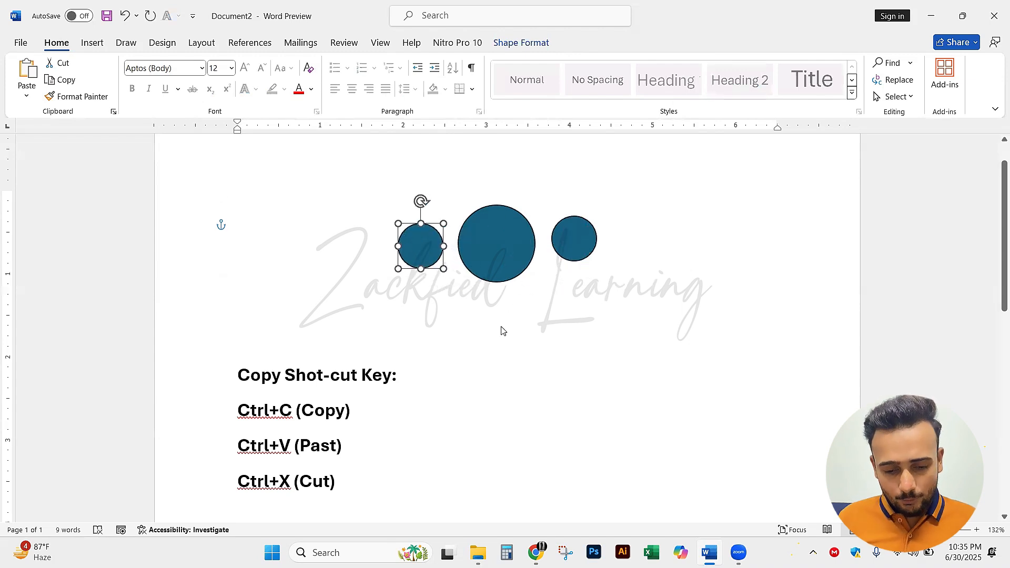
Duplicate the medium circle, shrink it, and place one small copy at each outer end of the row
{"action": "key", "text": "ctrl+v"}
{"action": "left_click_drag", "start_coordinate": [454, 275], "coordinate": [377, 251]}
{"action": "key", "text": "ctrl+c"}
{"action": "key", "text": "ctrl+v"}
{"action": "left_click", "coordinate": [672, 247]}
{"action": "left_click", "coordinate": [638, 297]}
{"action": "key", "text": "ctrl+z"}
{"action": "left_click", "coordinate": [402, 285]}
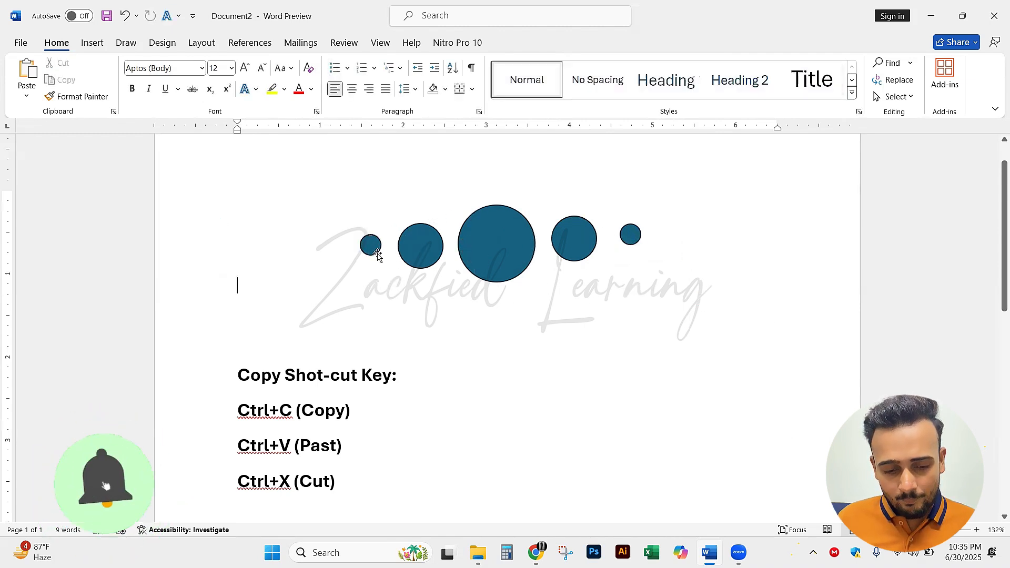
Duplicate the small circle, shrink it further, and add one tiny copy at each end of the row
{"action": "left_click", "coordinate": [371, 245]}
{"action": "key", "text": "ctrl+c"}
{"action": "key", "text": "ctrl+v"}
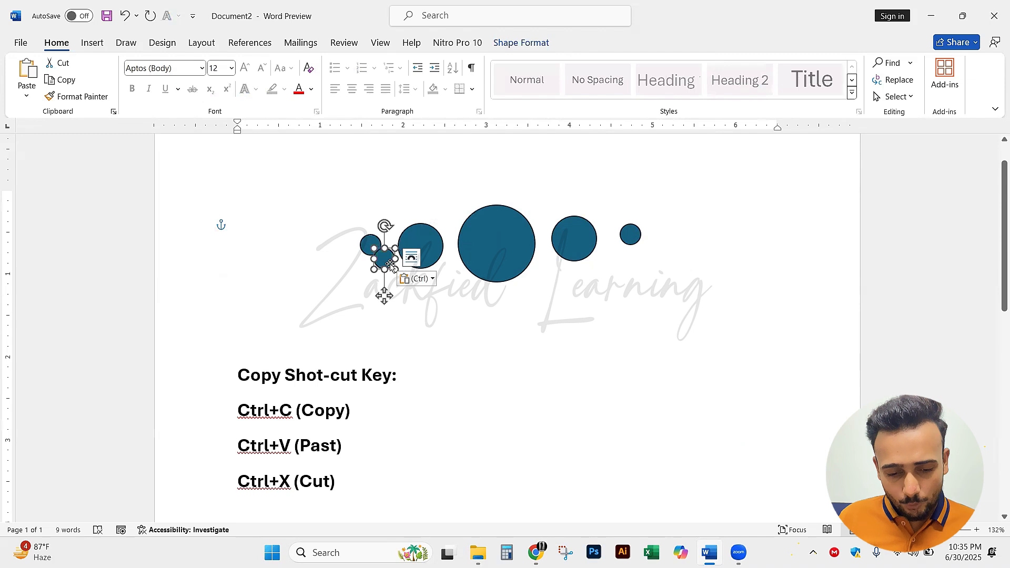
{"action": "left_click_drag", "start_coordinate": [384, 263], "coordinate": [677, 243]}
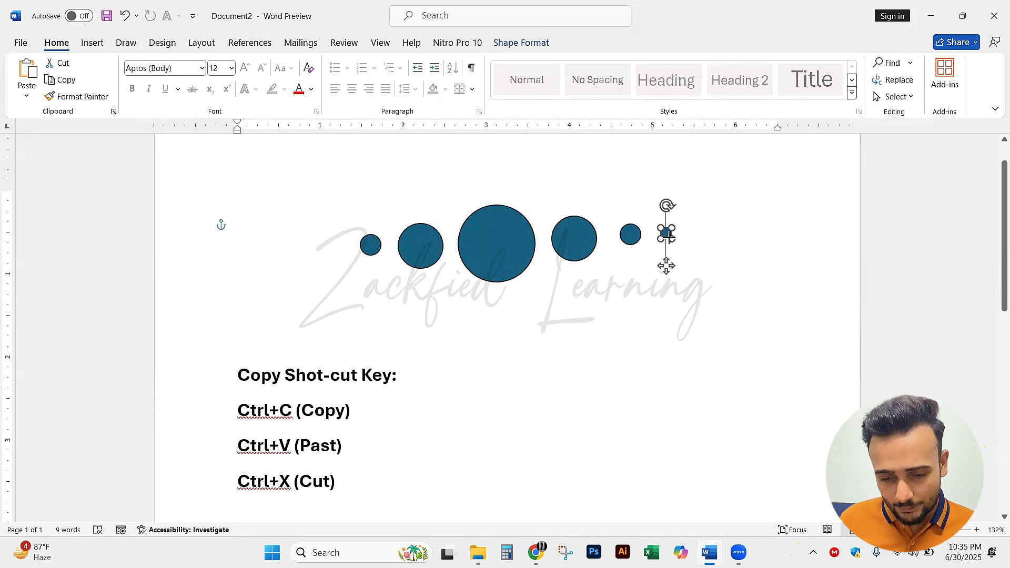
{"action": "left_click", "coordinate": [673, 259]}
{"action": "left_click", "coordinate": [666, 236]}
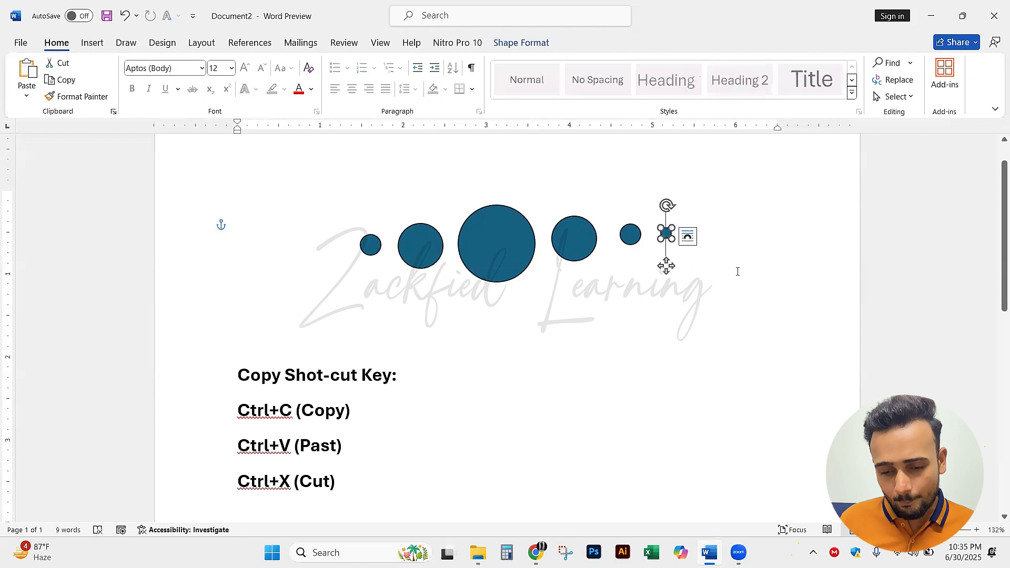
{"action": "key", "text": "ctrl+c"}
{"action": "key", "text": "ctrl+v"}
{"action": "left_click", "coordinate": [676, 244]}
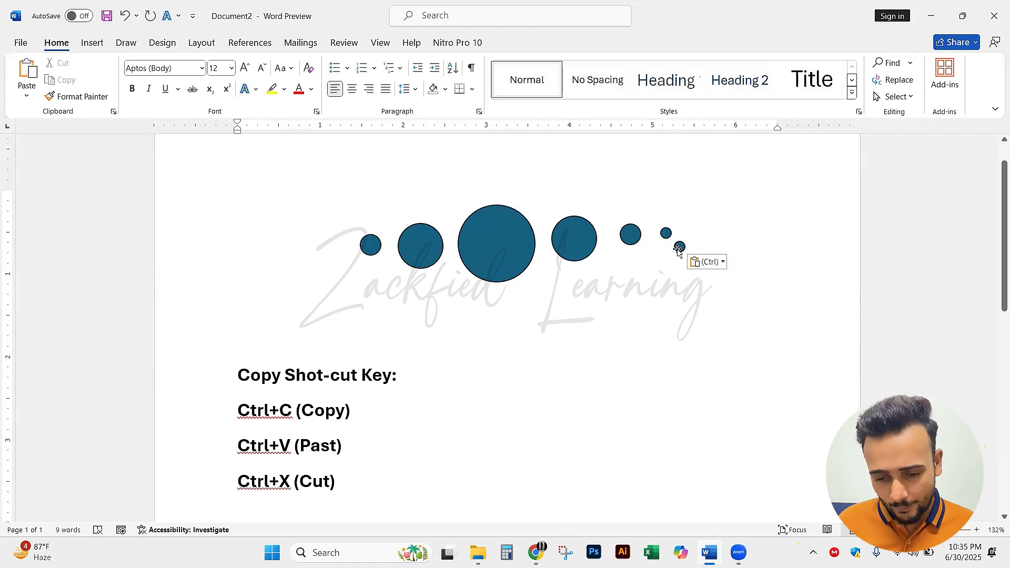
{"action": "left_click_drag", "start_coordinate": [676, 246], "coordinate": [334, 248]}
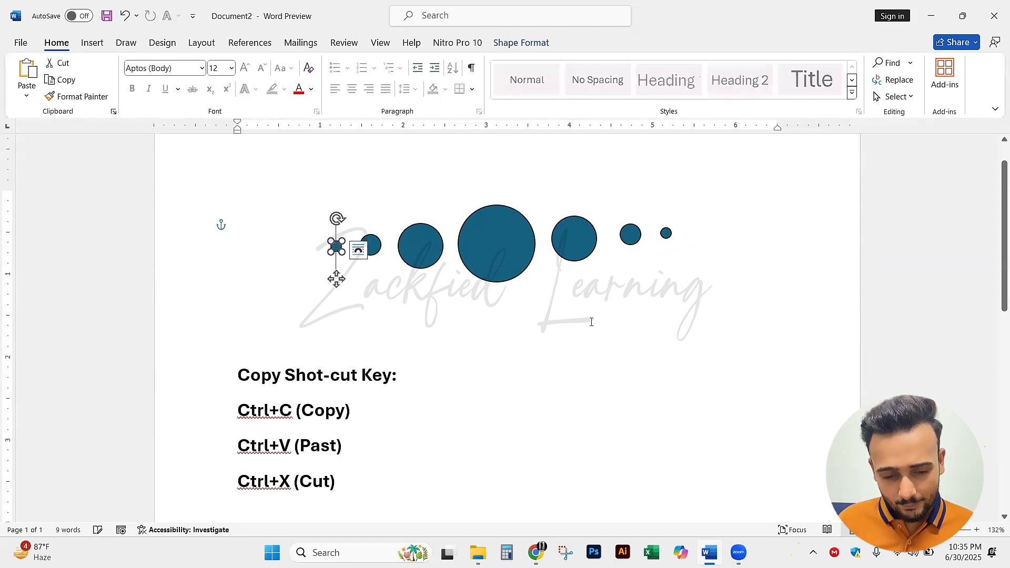
{"action": "left_click", "coordinate": [699, 334]}
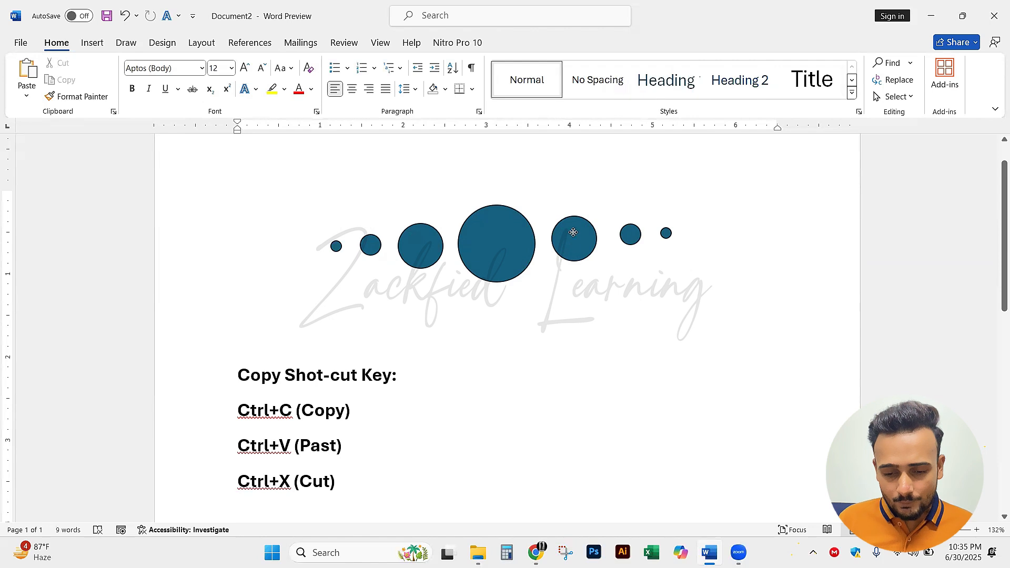
Shift the large circle, both medium circles and the two outer circles after them to uneven heights in the row
{"action": "left_click_drag", "start_coordinate": [571, 239], "coordinate": [571, 234]}
{"action": "left_click_drag", "start_coordinate": [406, 263], "coordinate": [405, 284]}
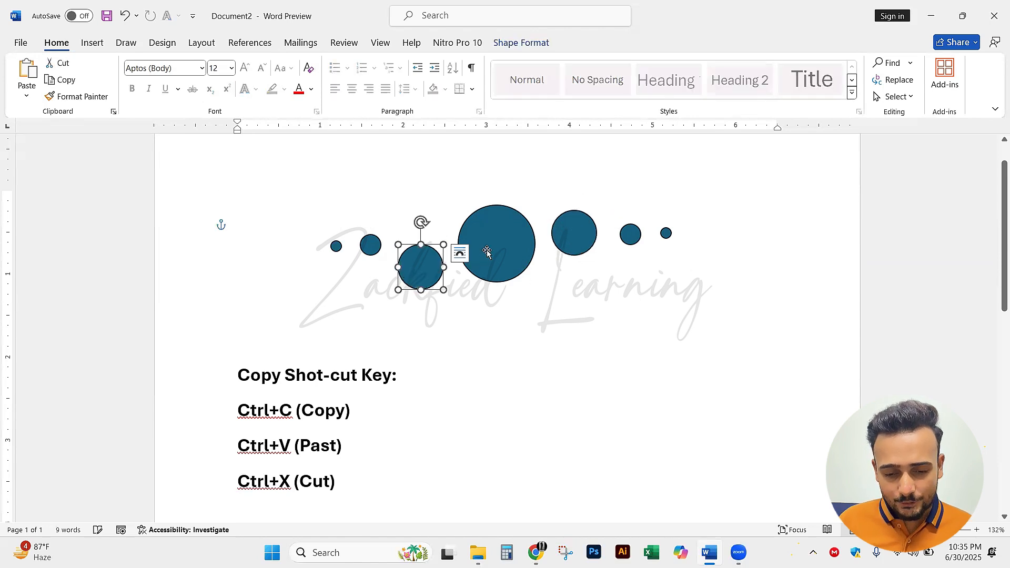
{"action": "left_click_drag", "start_coordinate": [483, 245], "coordinate": [485, 255]}
{"action": "left_click_drag", "start_coordinate": [667, 236], "coordinate": [637, 226]}
{"action": "left_click", "coordinate": [694, 267]}
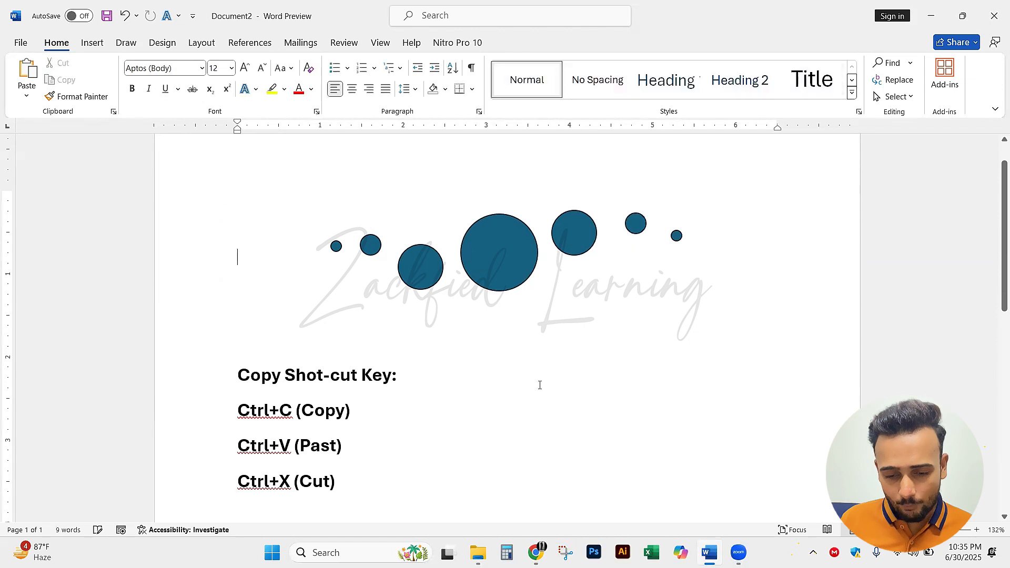
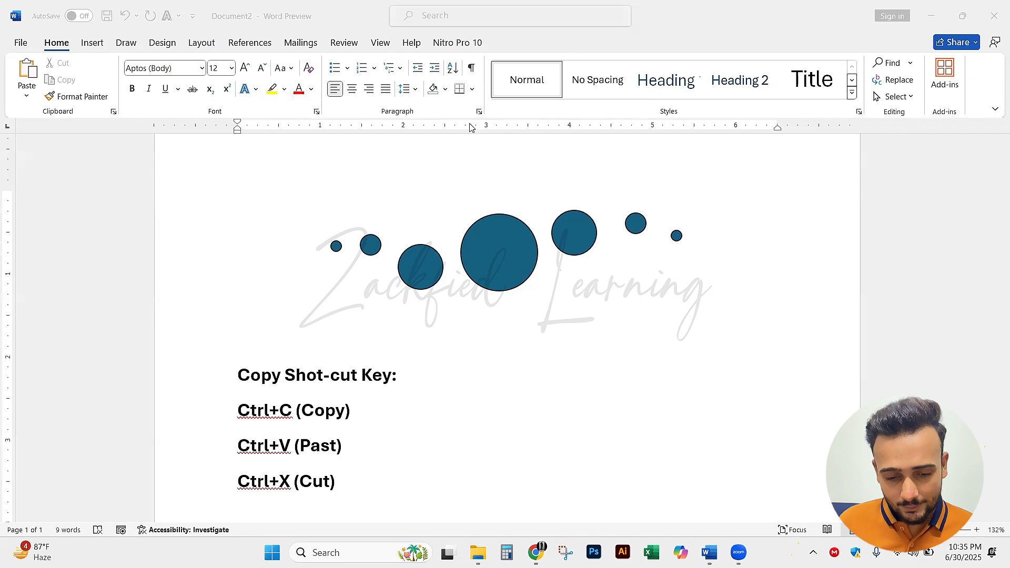
{"action": "left_click", "coordinate": [657, 296]}
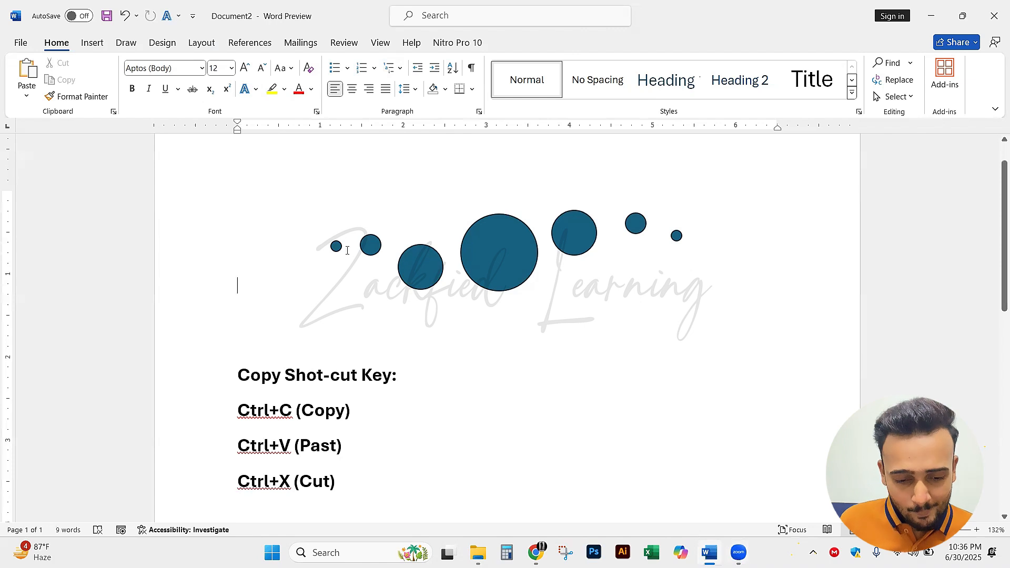
{"action": "left_click", "coordinate": [677, 237]}
{"action": "left_click", "coordinate": [530, 237]}
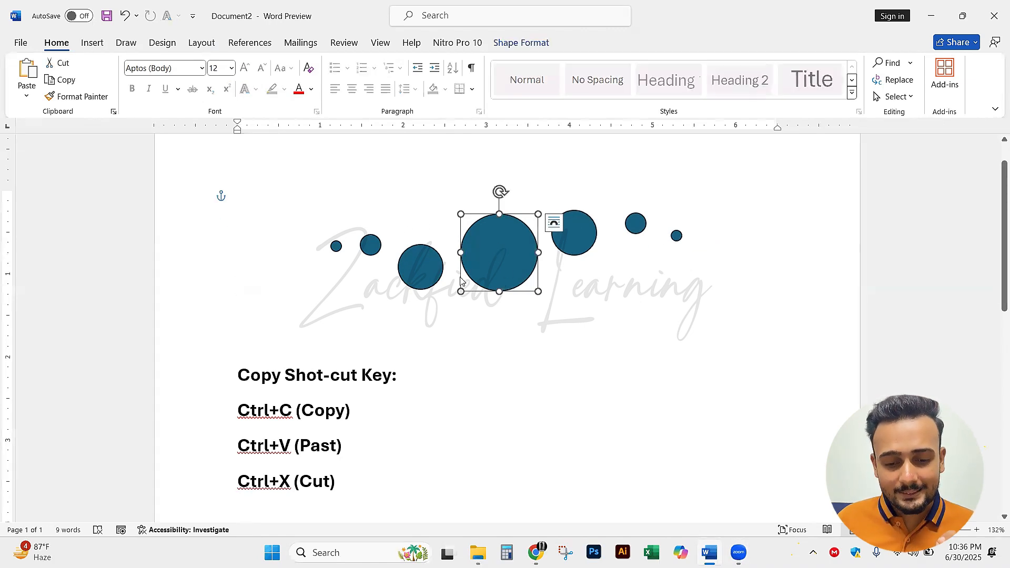
{"action": "left_click", "coordinate": [428, 263]}
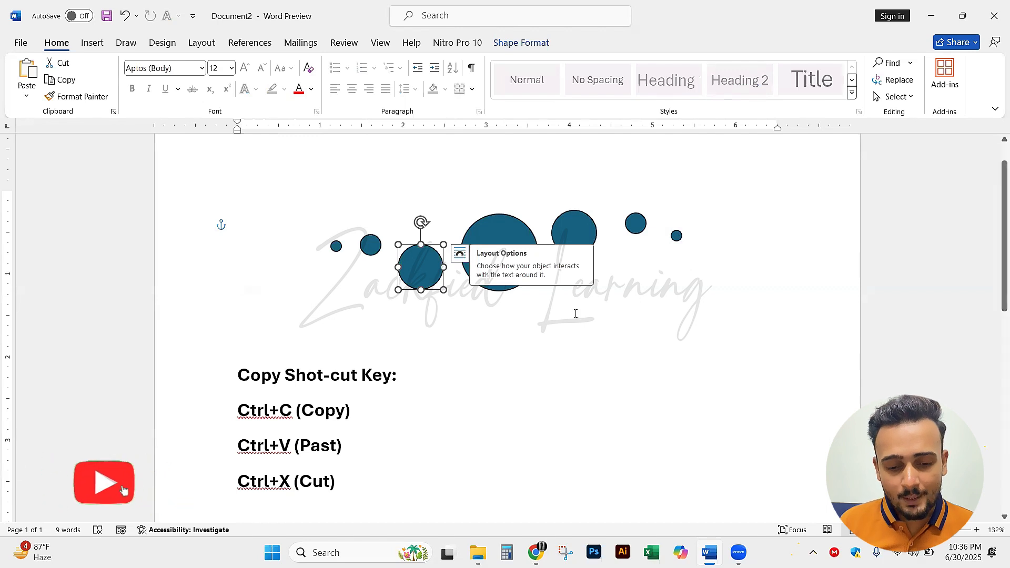
{"action": "left_click", "coordinate": [505, 252]}
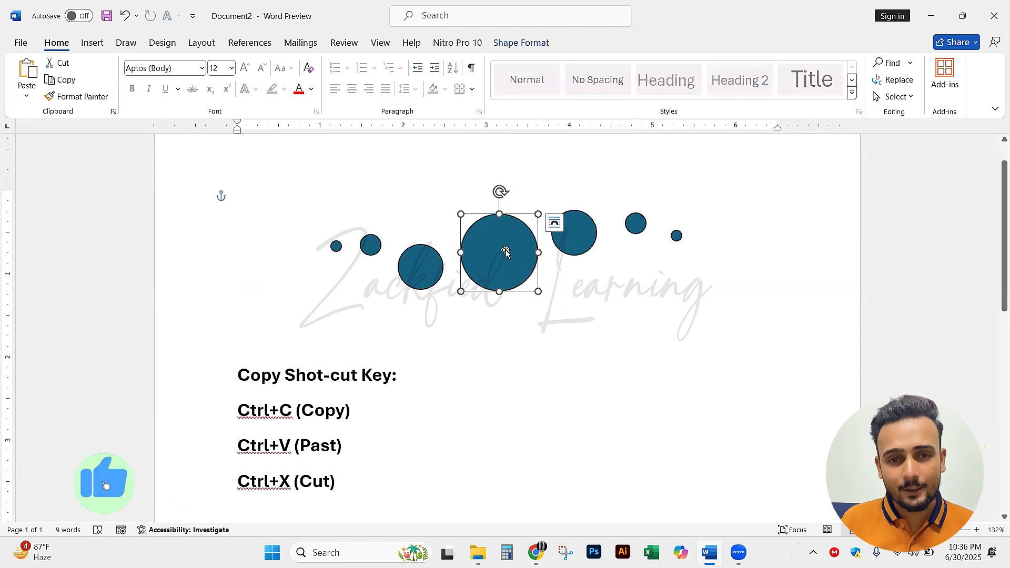
{"action": "left_click", "coordinate": [574, 234], "text": "shift"}
{"action": "left_click", "coordinate": [636, 224], "text": "shift"}
{"action": "left_click", "coordinate": [677, 236], "text": "shift"}
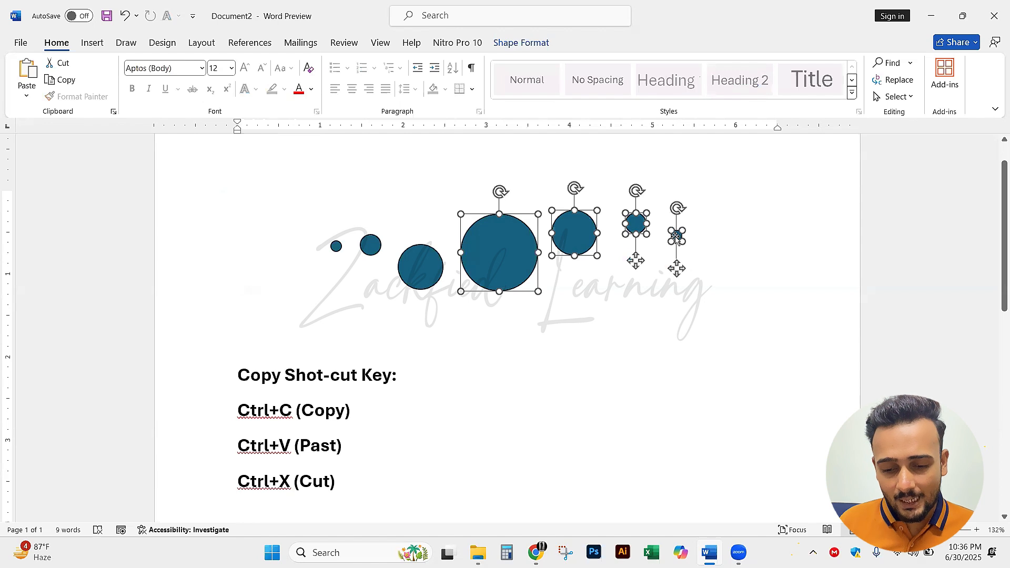
{"action": "left_click", "coordinate": [415, 270], "text": "shift"}
{"action": "left_click", "coordinate": [365, 249], "text": "shift"}
{"action": "left_click", "coordinate": [336, 247], "text": "shift"}
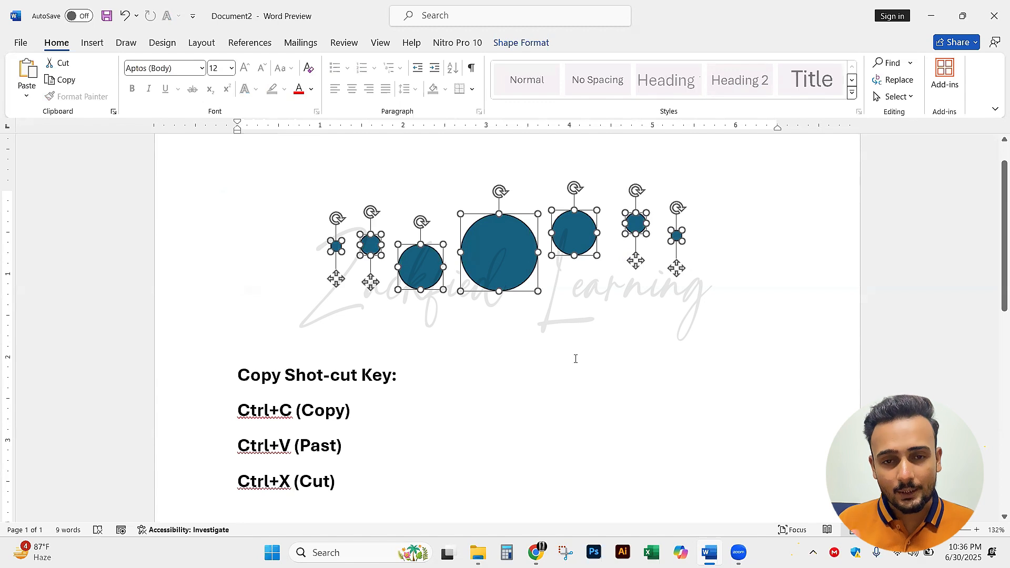
{"action": "left_click", "coordinate": [546, 393]}
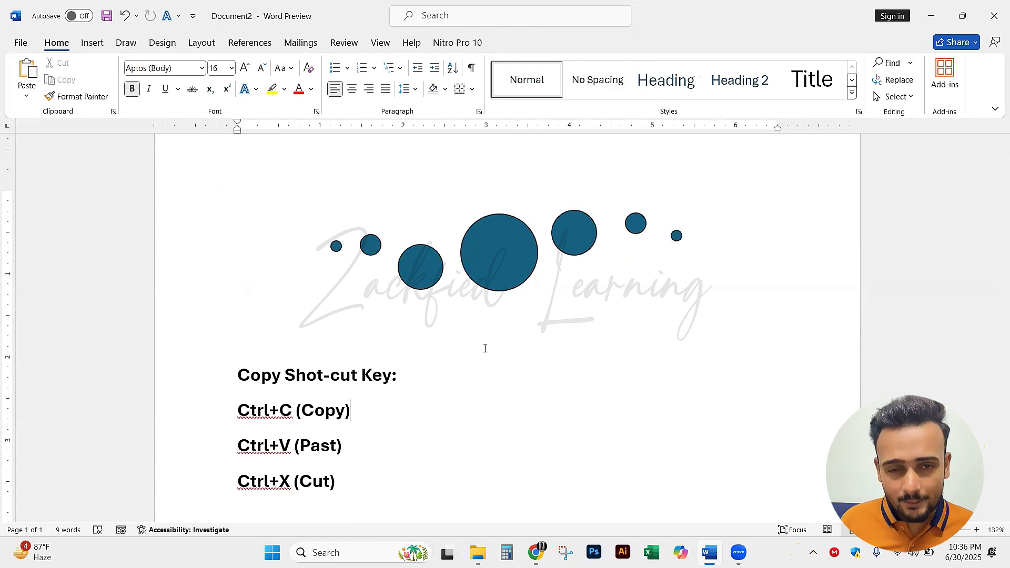
Select all seven circles in the row together and bring up the shape formatting options
{"action": "left_click", "coordinate": [633, 234]}
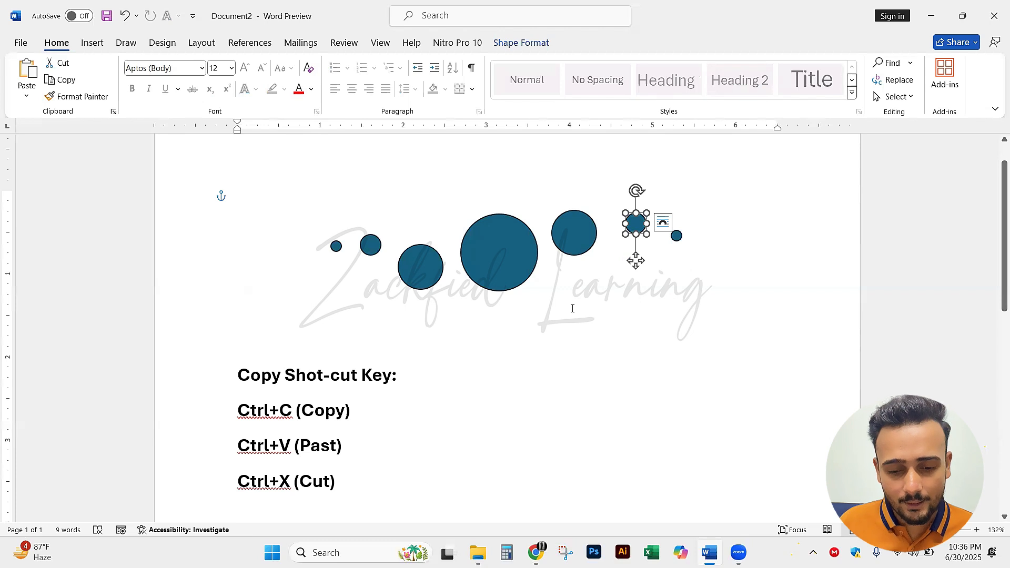
{"action": "left_click", "coordinate": [677, 236], "text": "shift"}
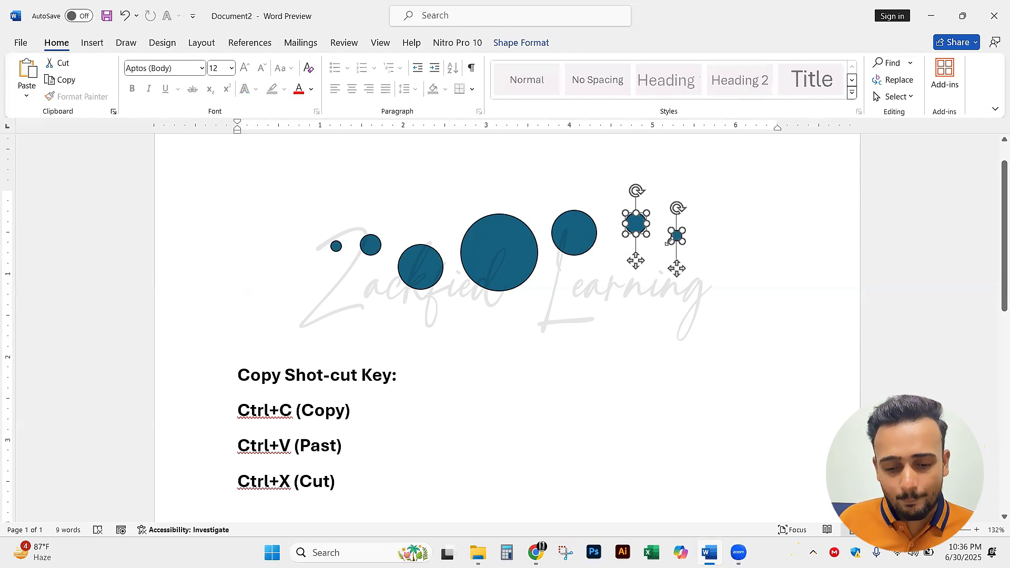
{"action": "left_click", "coordinate": [372, 248], "text": "shift"}
{"action": "left_click", "coordinate": [500, 255], "text": "shift"}
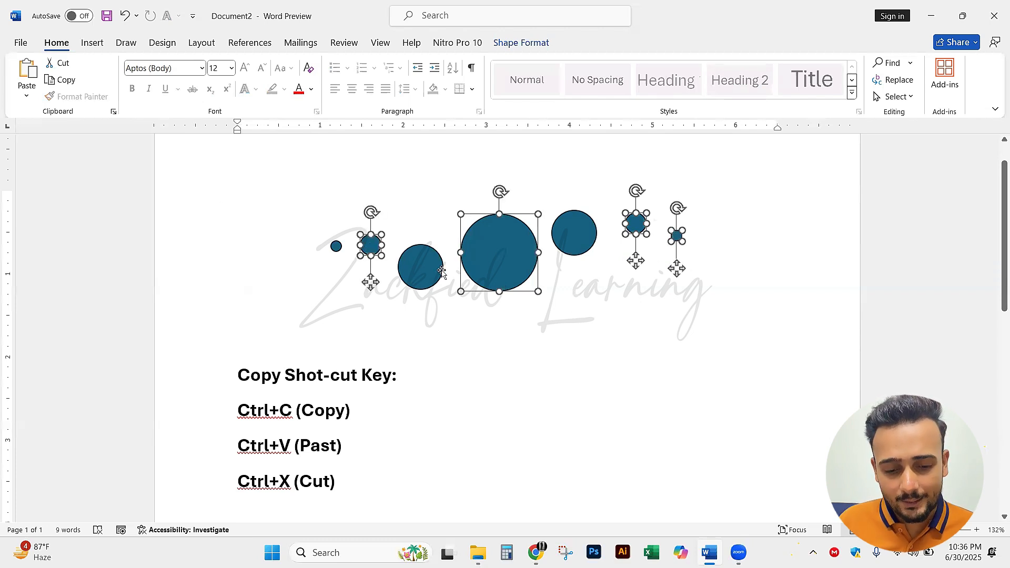
{"action": "left_click", "coordinate": [440, 271], "text": "shift"}
{"action": "left_click", "coordinate": [571, 240], "text": "shift"}
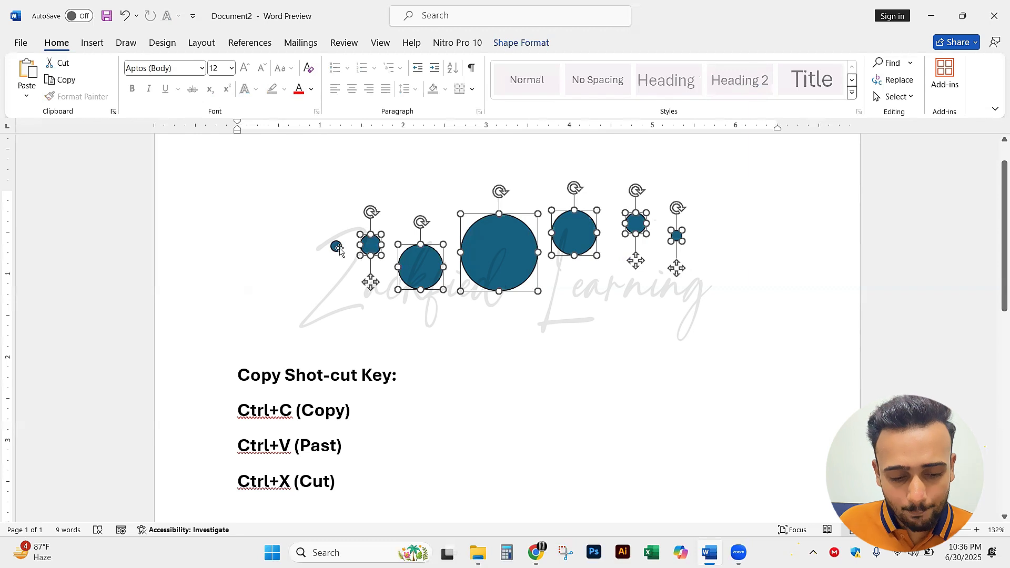
{"action": "left_click", "coordinate": [336, 248], "text": "shift"}
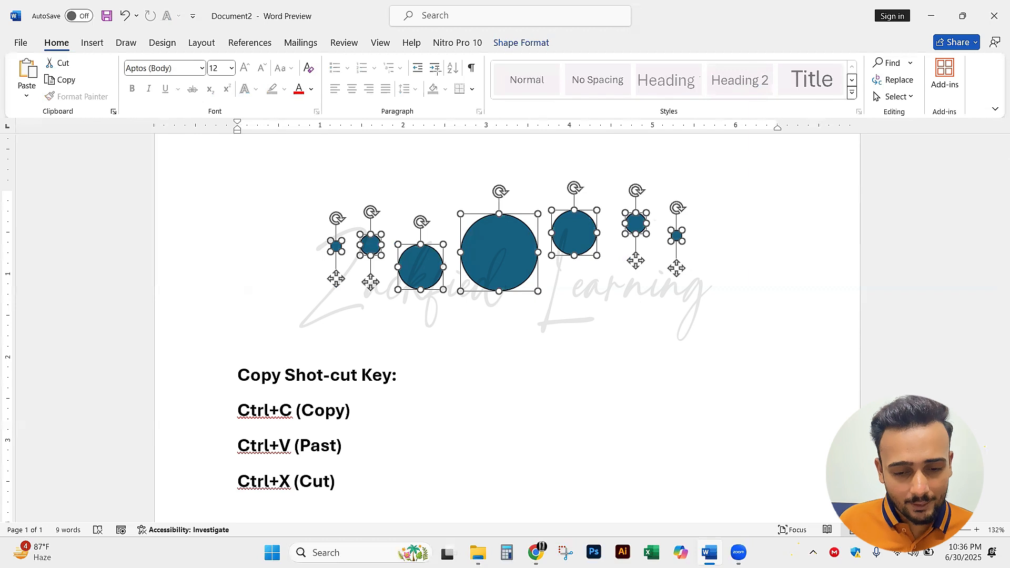
{"action": "left_click_drag", "start_coordinate": [495, 32], "coordinate": [561, 51]}
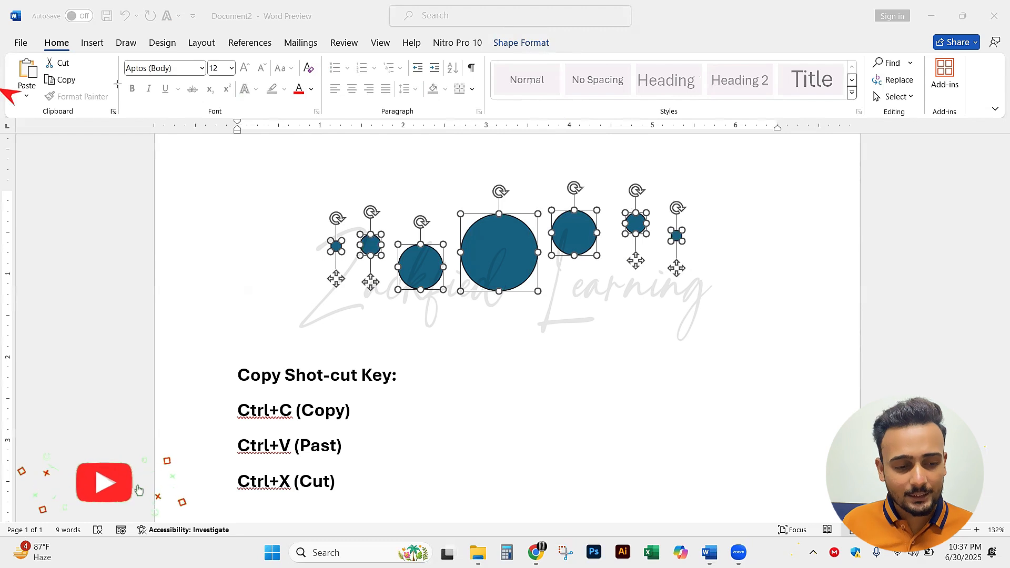
{"action": "key", "text": "Escape"}
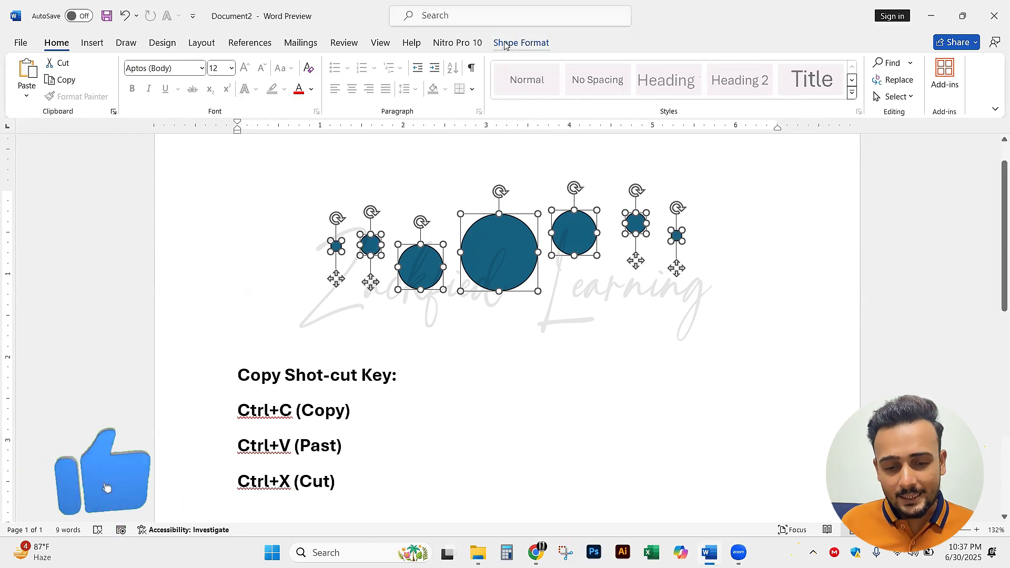
{"action": "left_click", "coordinate": [505, 46]}
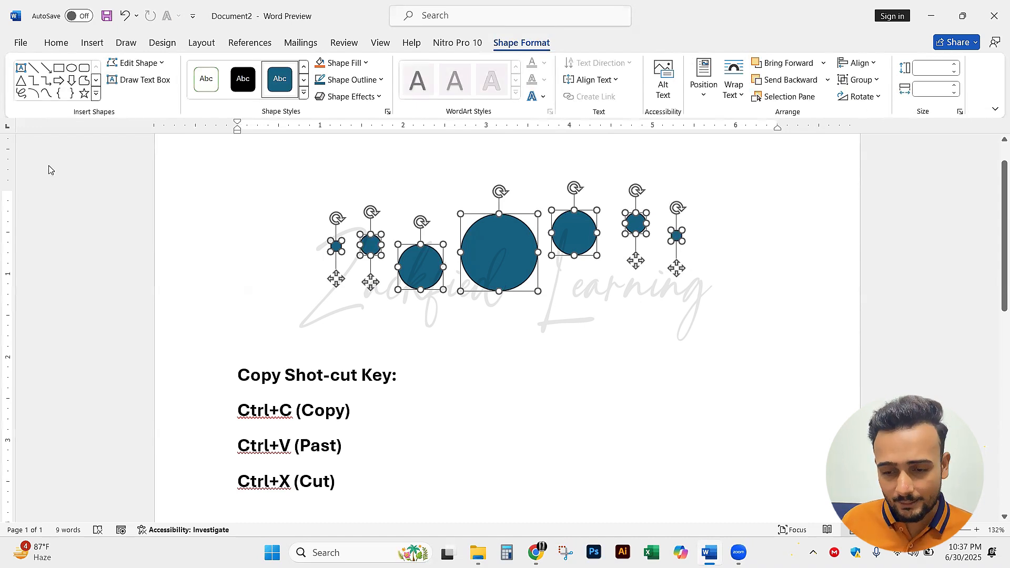
{"action": "key", "text": "ctrl+2"}
{"action": "mouse_move", "coordinate": [966, 83]}
{"action": "left_mouse_down"}
{"action": "mouse_move", "coordinate": [860, 59]}
{"action": "mouse_move", "coordinate": [876, 65]}
{"action": "left_mouse_up"}
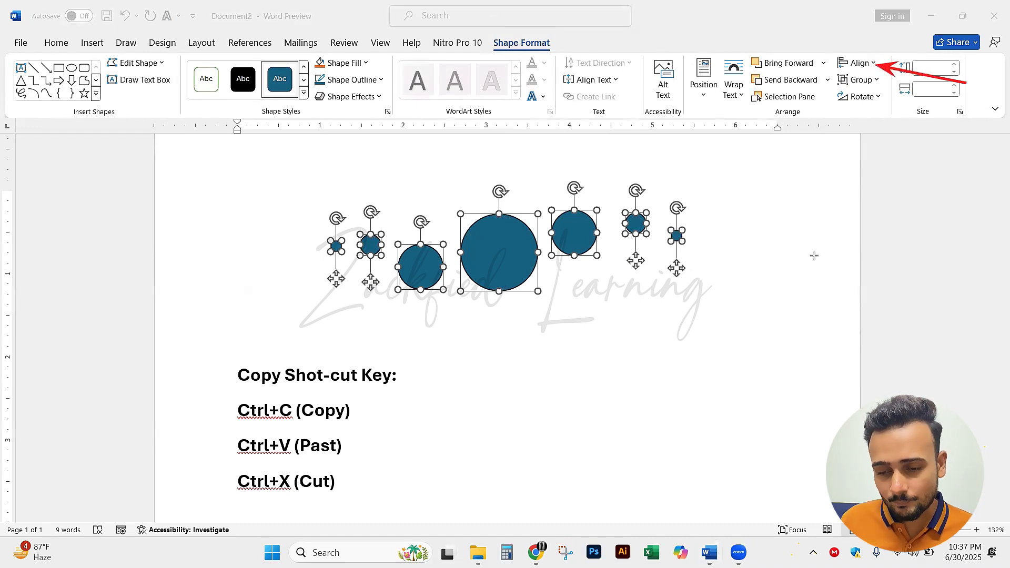
{"action": "mouse_move", "coordinate": [791, 180]}
{"action": "left_mouse_down"}
{"action": "mouse_move", "coordinate": [793, 137]}
{"action": "mouse_move", "coordinate": [834, 53]}
{"action": "left_mouse_up"}
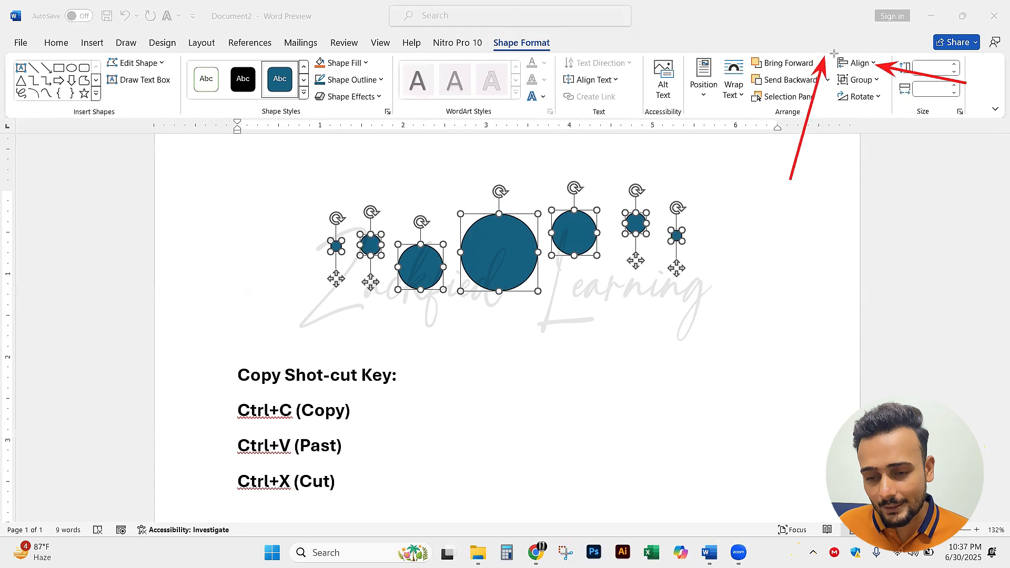
{"action": "key", "text": "Escape"}
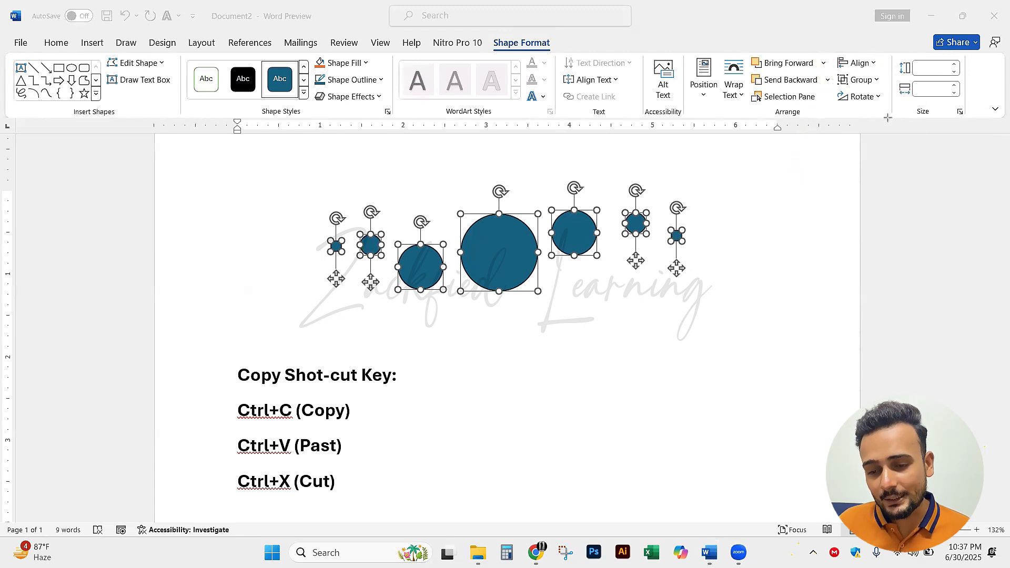
{"action": "left_click_drag", "start_coordinate": [806, 180], "coordinate": [854, 66]}
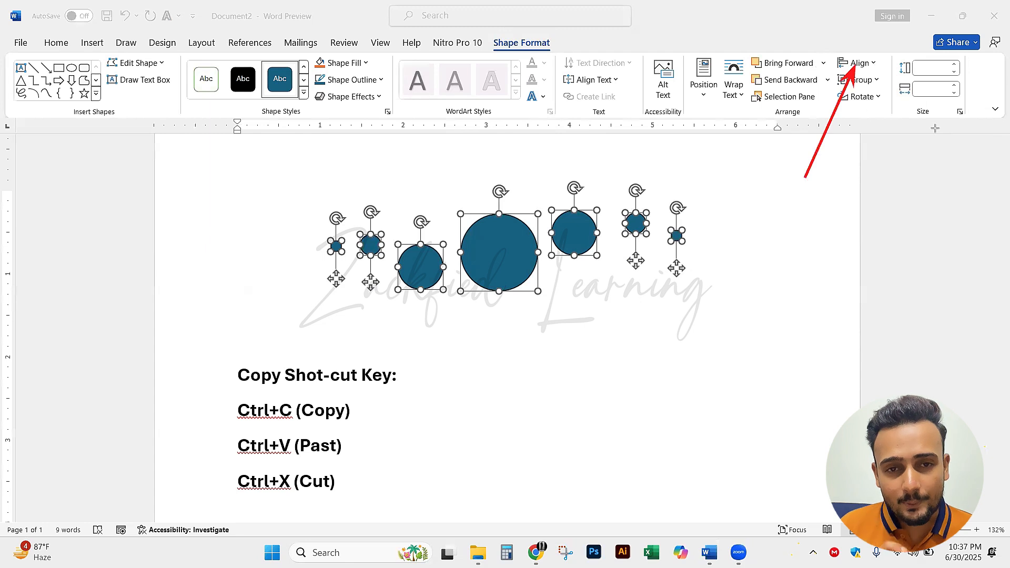
{"action": "key", "text": "Escape"}
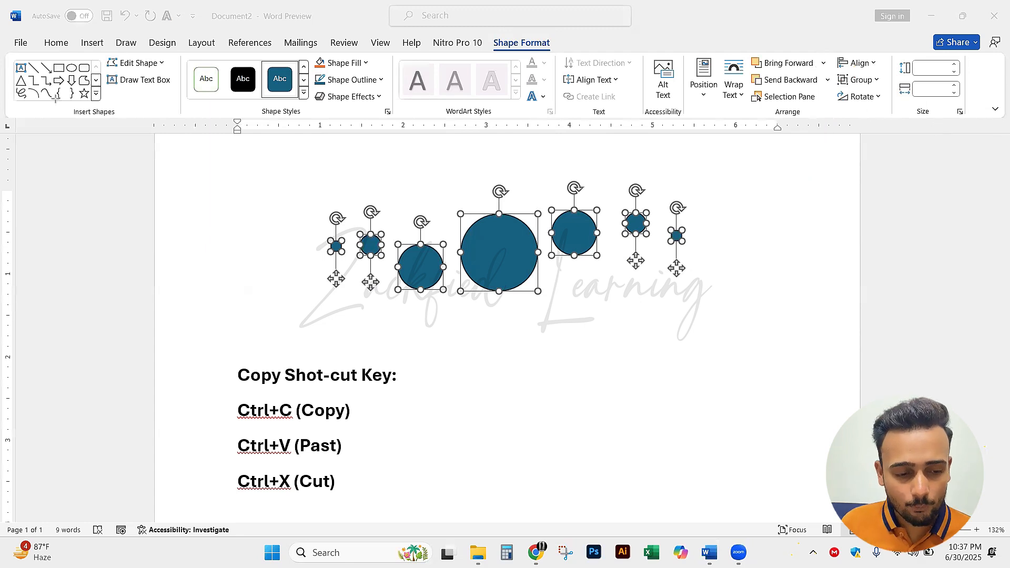
Align the seven selected circles to one another with Align Middle
{"action": "left_click", "coordinate": [868, 64]}
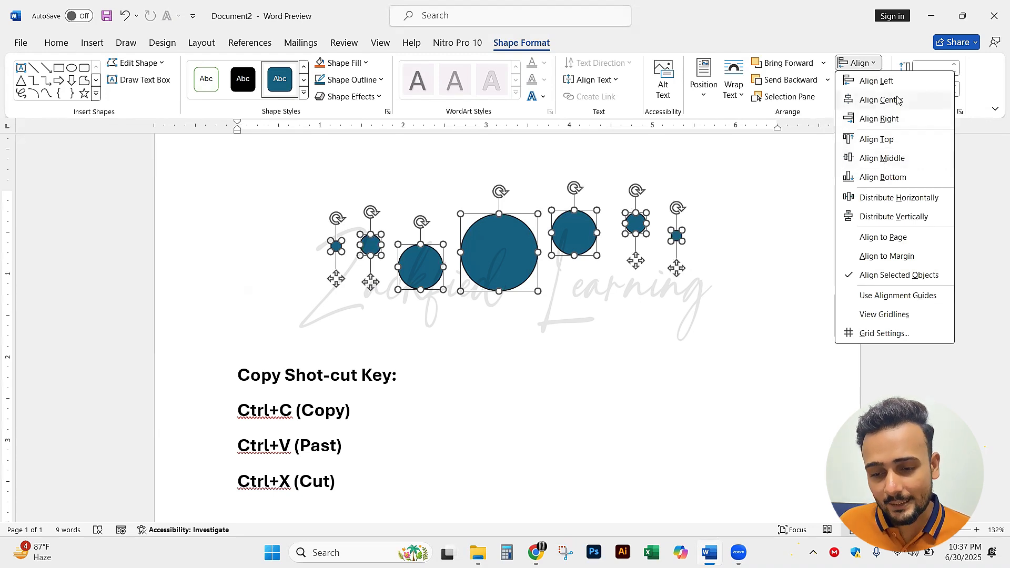
{"action": "left_click", "coordinate": [913, 159]}
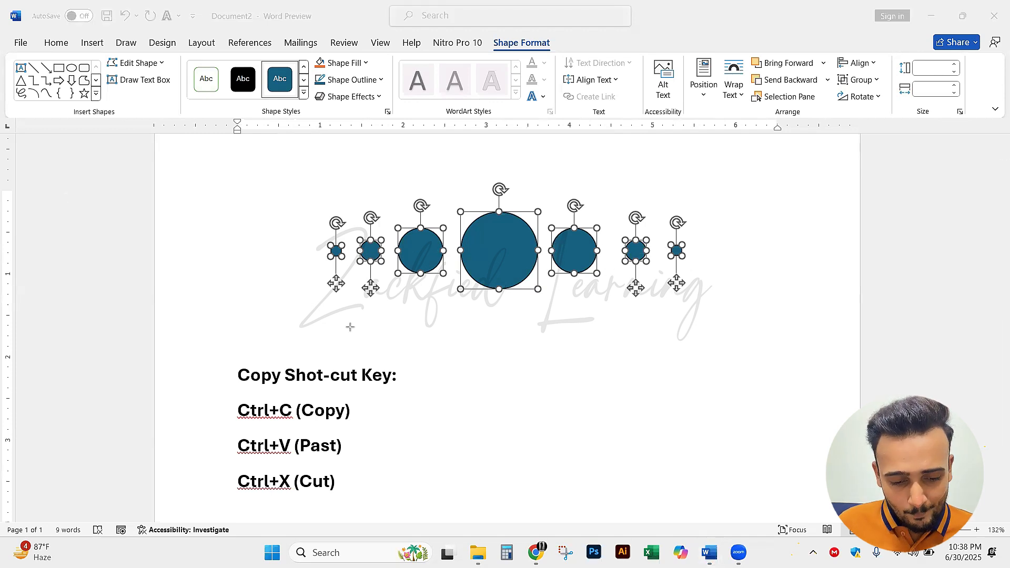
{"action": "left_click_drag", "start_coordinate": [350, 327], "coordinate": [351, 263]}
{"action": "left_click_drag", "start_coordinate": [384, 320], "coordinate": [392, 266]}
{"action": "left_click_drag", "start_coordinate": [445, 323], "coordinate": [458, 253]}
{"action": "left_click_drag", "start_coordinate": [555, 331], "coordinate": [544, 257]}
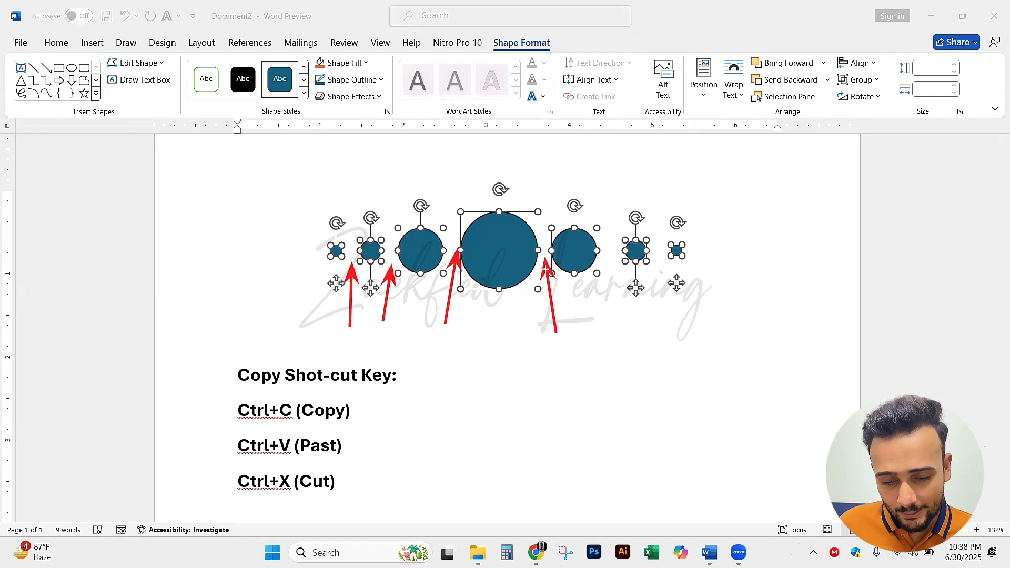
{"action": "left_click_drag", "start_coordinate": [615, 341], "coordinate": [608, 253]}
{"action": "left_click_drag", "start_coordinate": [662, 339], "coordinate": [660, 245]}
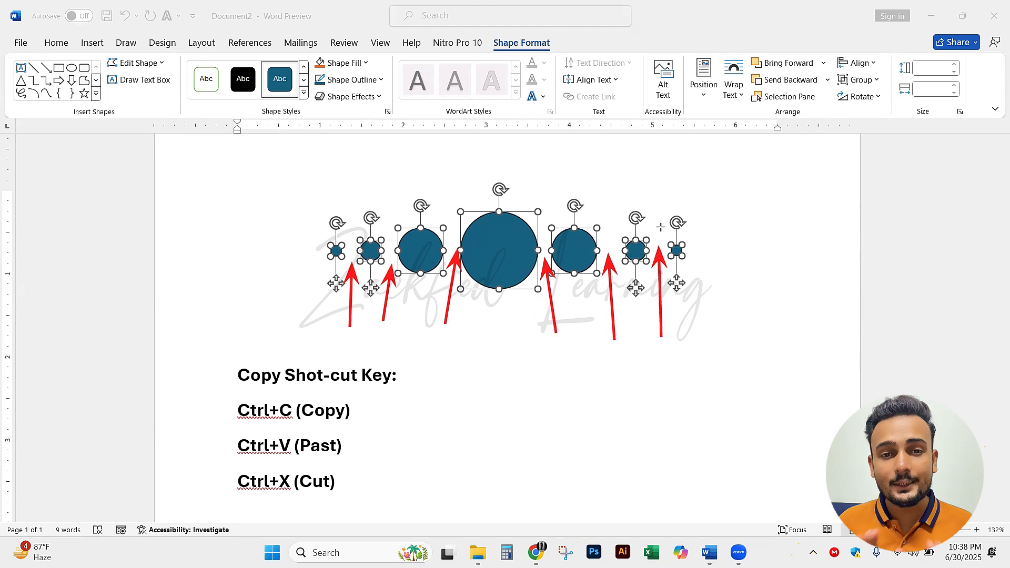
{"action": "key", "text": "ctrl+z"}
{"action": "key", "text": "ctrl+z"}
{"action": "key", "text": "ctrl+z"}
{"action": "key", "text": "ctrl+z"}
{"action": "key", "text": "ctrl+z"}
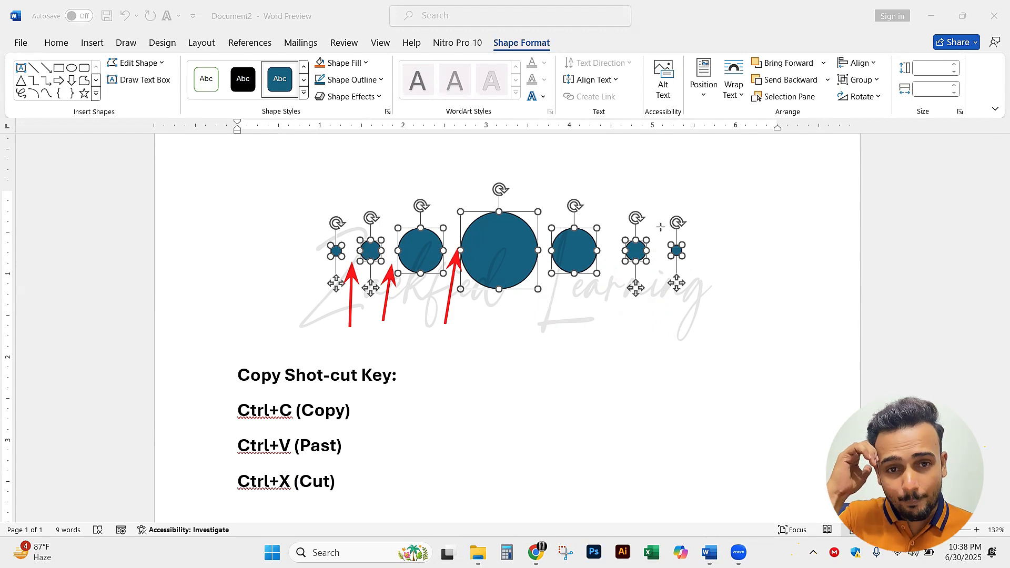
{"action": "key", "text": "ctrl+z"}
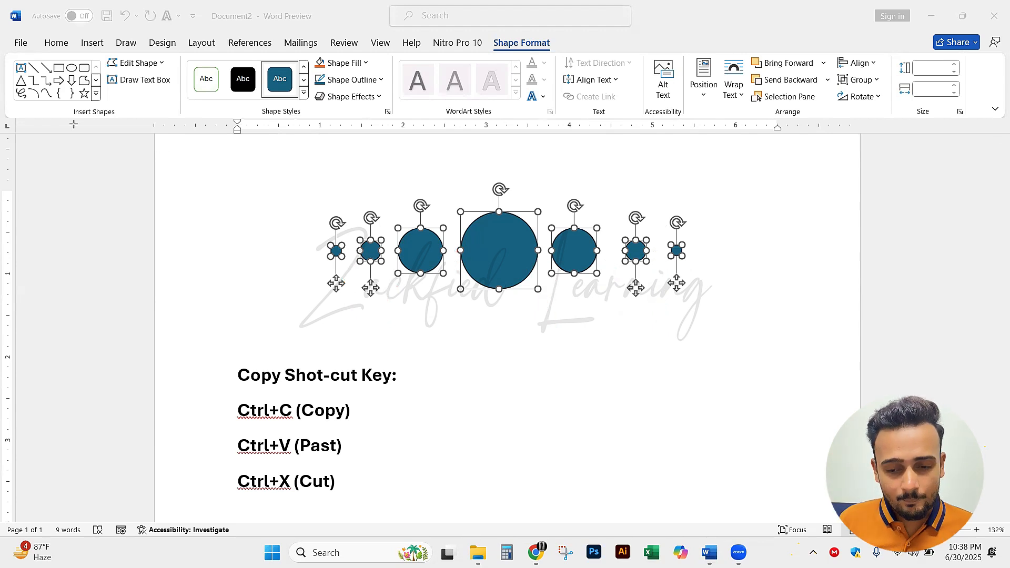
Space the seven selected circles evenly across the row with Distribute Horizontally
{"action": "left_click", "coordinate": [875, 64]}
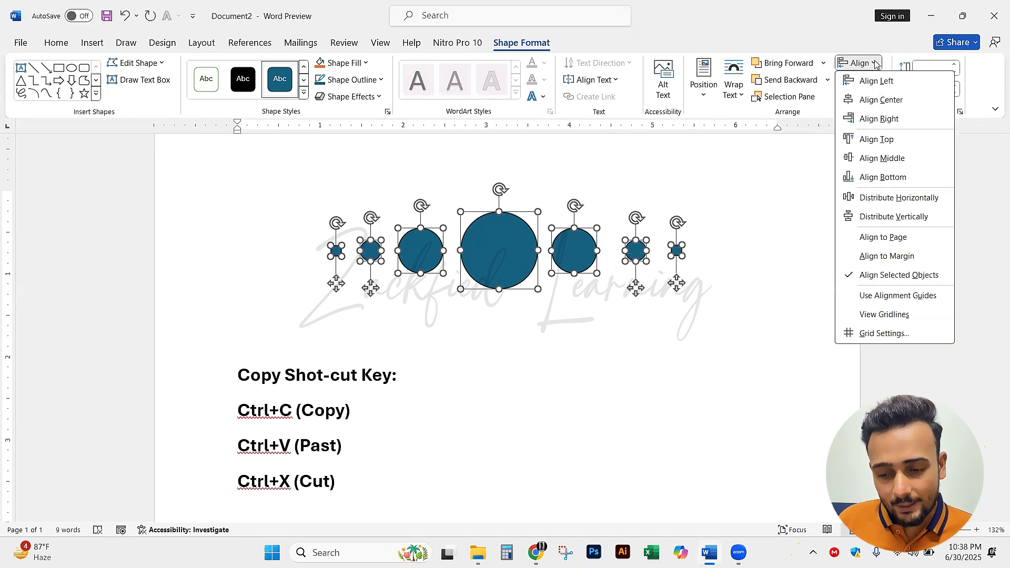
{"action": "left_click", "coordinate": [906, 203]}
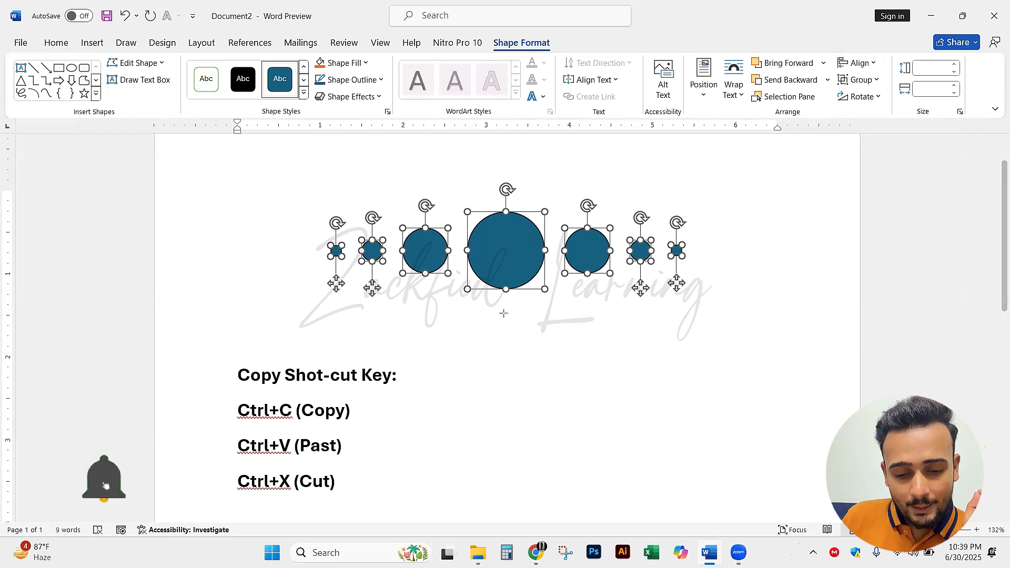
{"action": "left_click_drag", "start_coordinate": [492, 396], "coordinate": [504, 254]}
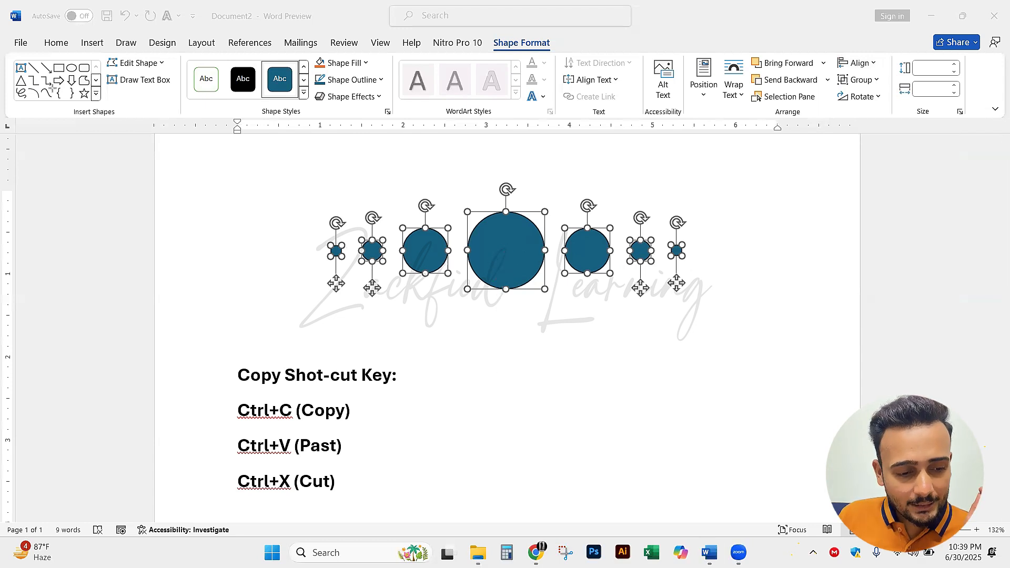
{"action": "right_click", "coordinate": [502, 251]}
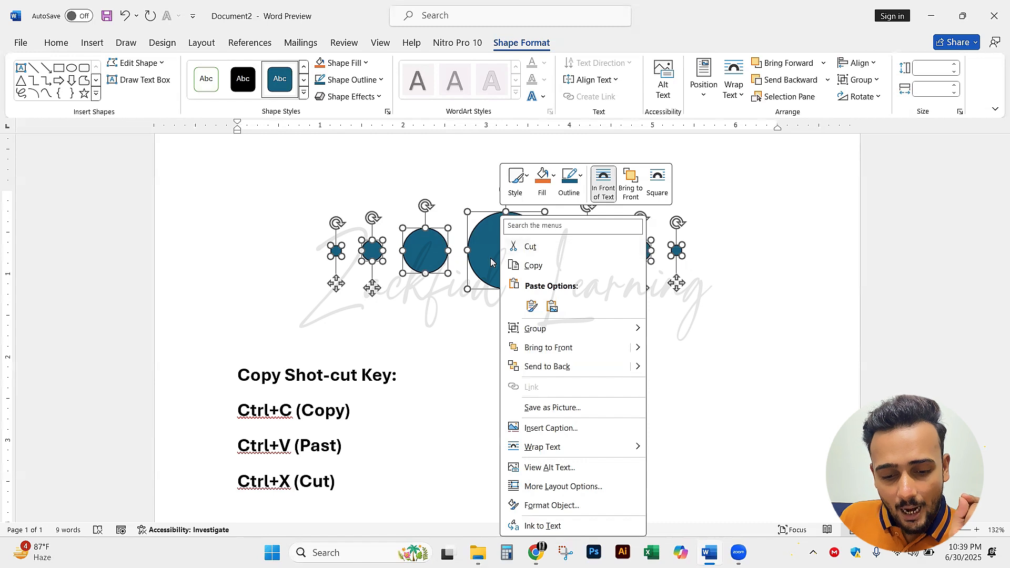
{"action": "key", "text": "Escape"}
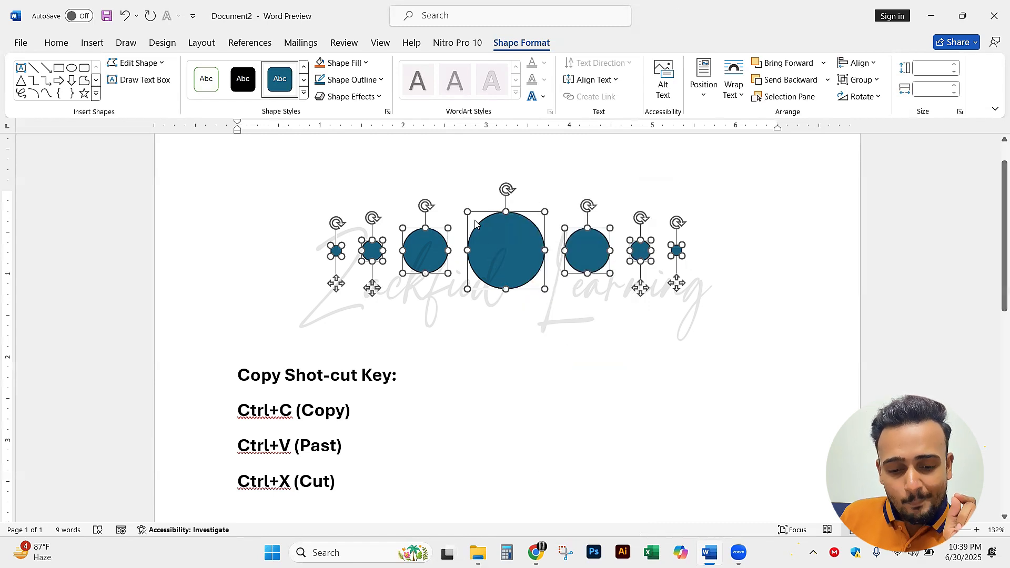
{"action": "right_click", "coordinate": [504, 250]}
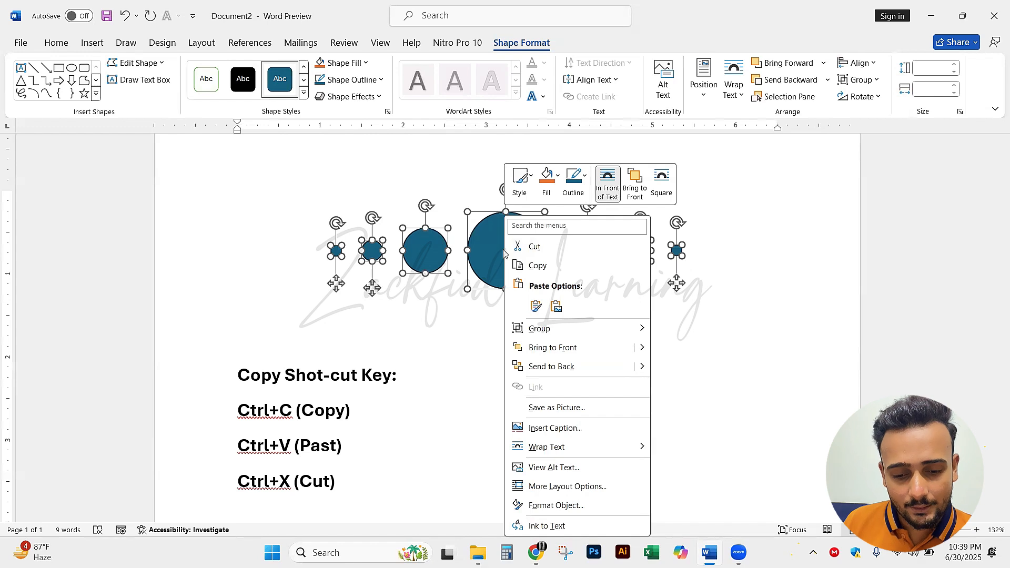
{"action": "mouse_move", "coordinate": [569, 332]}
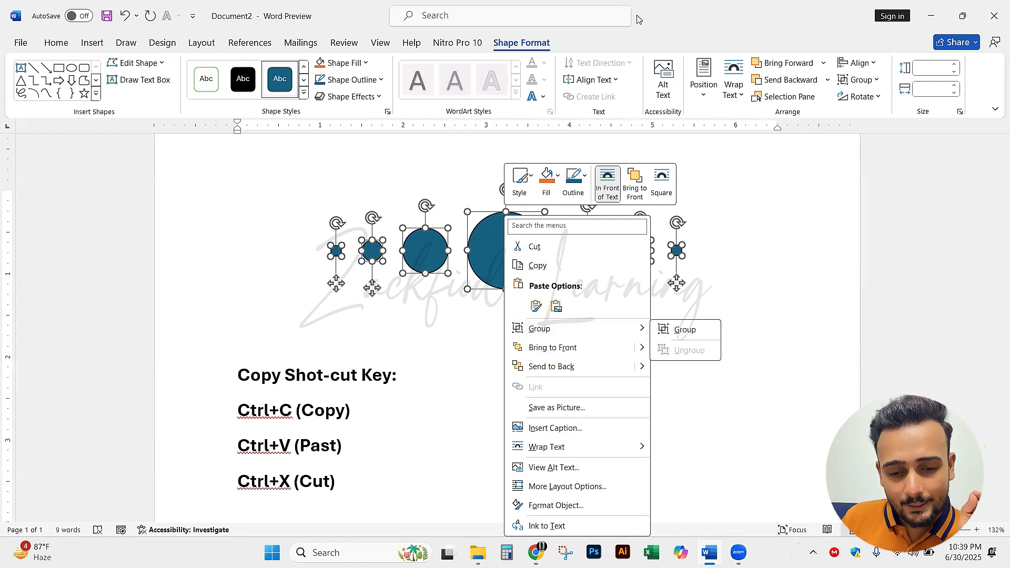
{"action": "key", "text": "Escape"}
Group the seven selected circles into a single object
{"action": "right_click", "coordinate": [517, 251]}
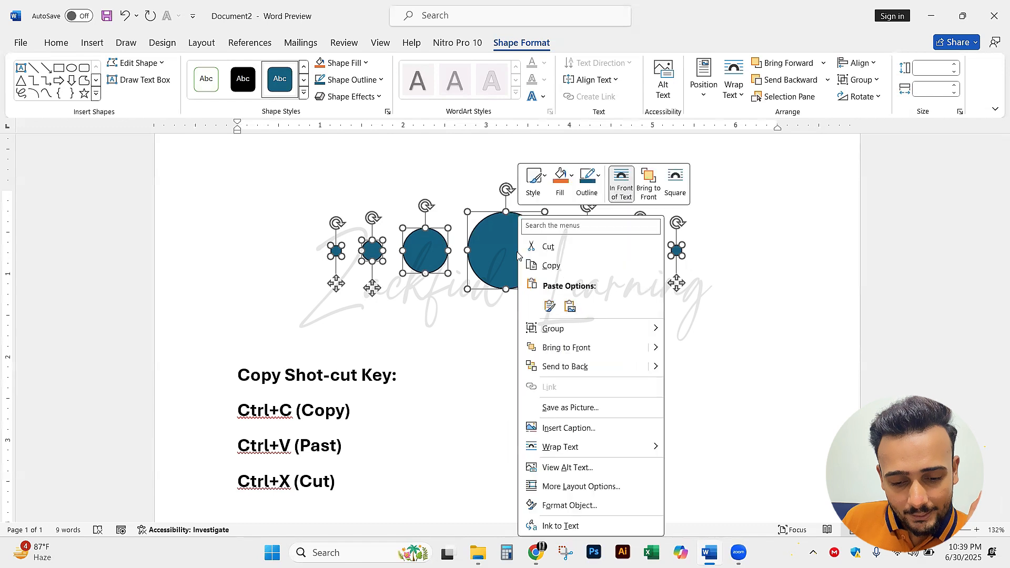
{"action": "mouse_move", "coordinate": [610, 341]}
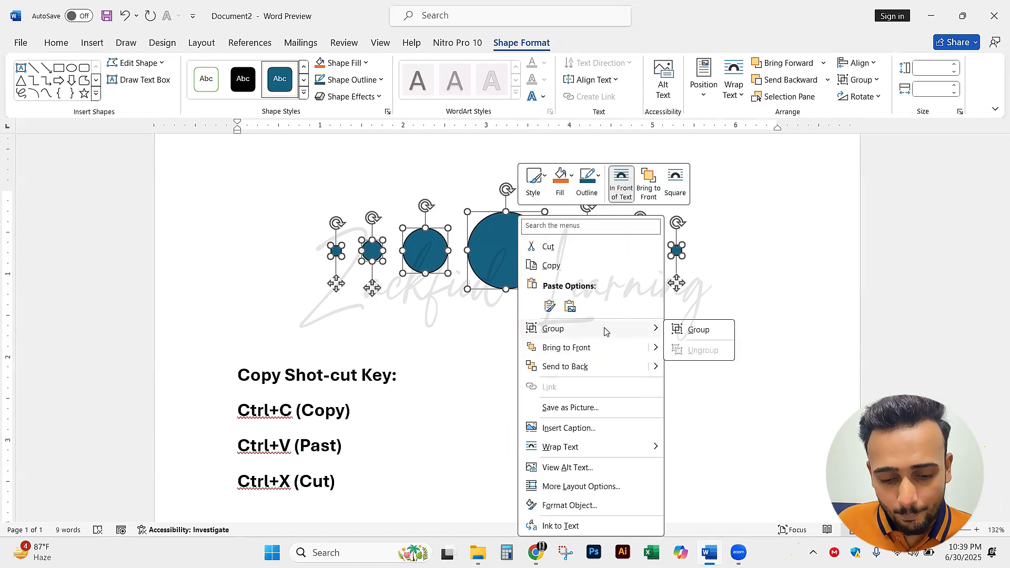
{"action": "left_click", "coordinate": [710, 330]}
{"action": "left_click", "coordinate": [714, 293]}
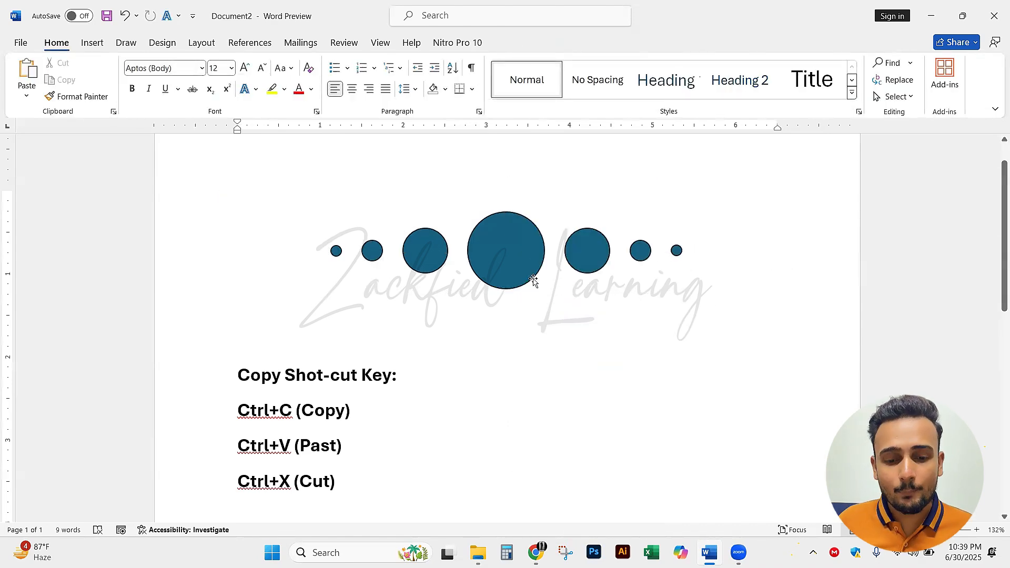
Move the grouped row of circles slightly up and to the left on the page
{"action": "left_click", "coordinate": [669, 262]}
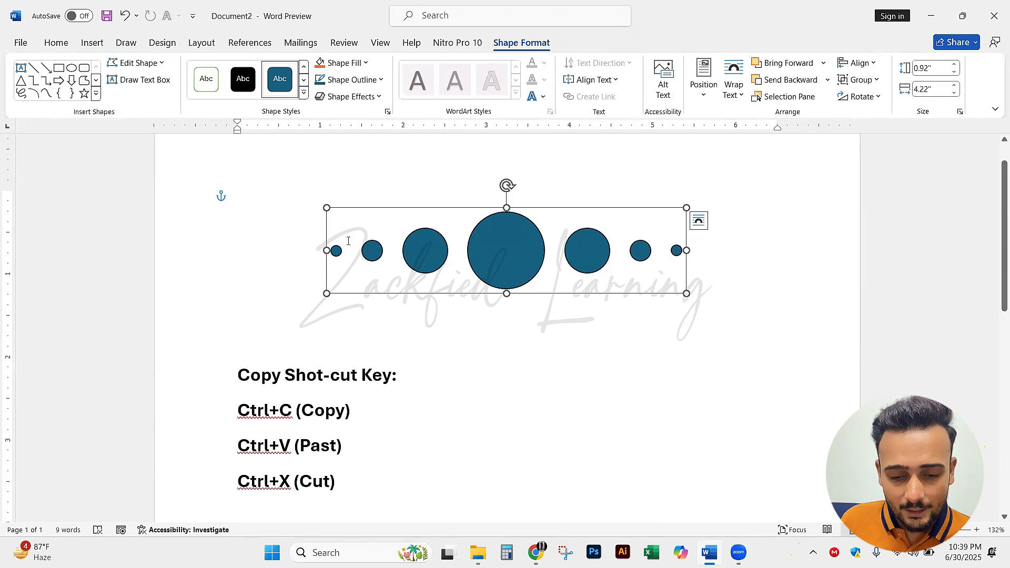
{"action": "mouse_move", "coordinate": [590, 277]}
{"action": "left_mouse_down"}
{"action": "mouse_move", "coordinate": [645, 278]}
{"action": "mouse_move", "coordinate": [558, 295]}
{"action": "mouse_move", "coordinate": [601, 266]}
{"action": "mouse_move", "coordinate": [579, 266]}
{"action": "left_mouse_up"}
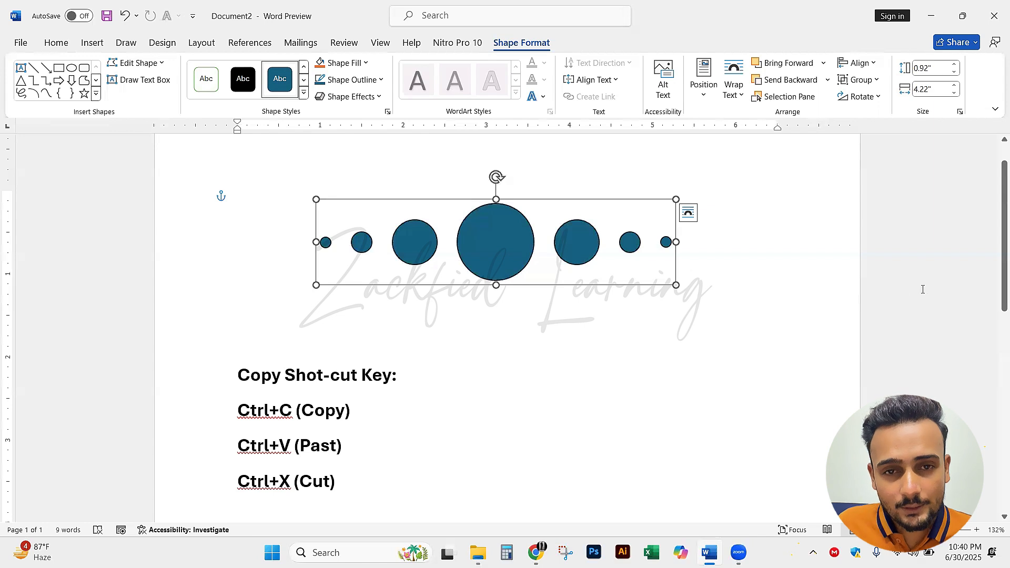
{"action": "left_click", "coordinate": [586, 289]}
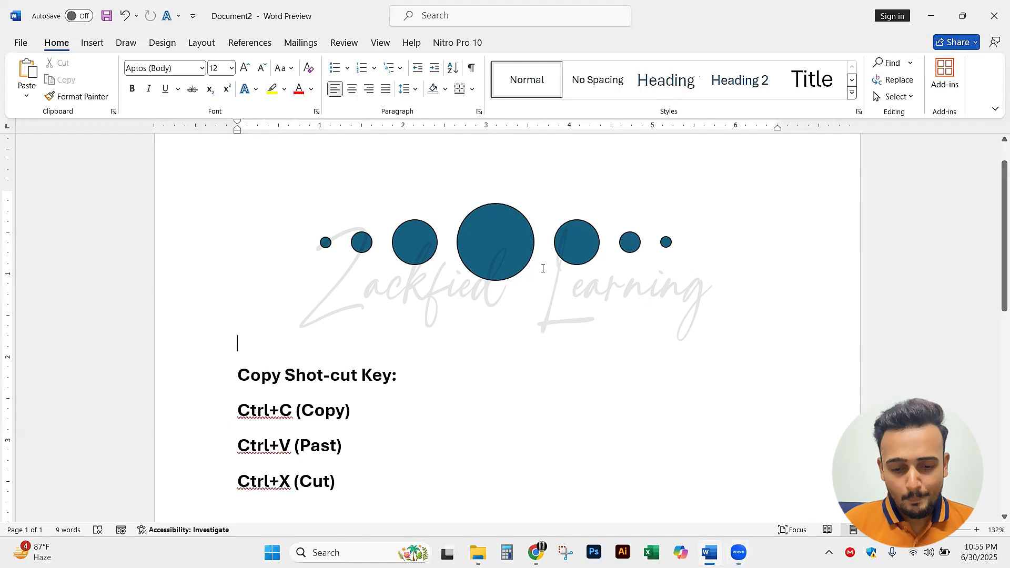
{"action": "left_click", "coordinate": [475, 230]}
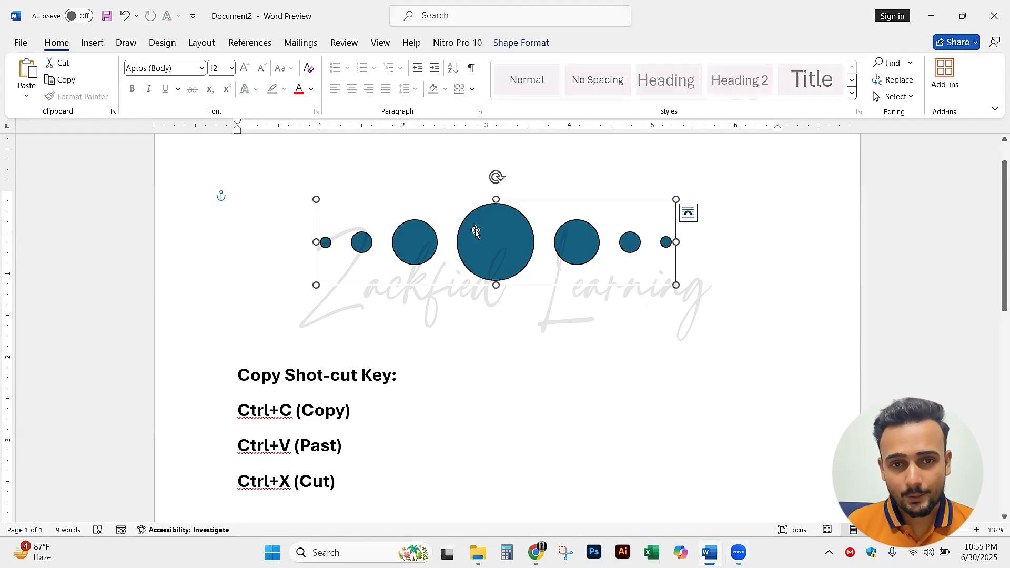
{"action": "left_click", "coordinate": [693, 259]}
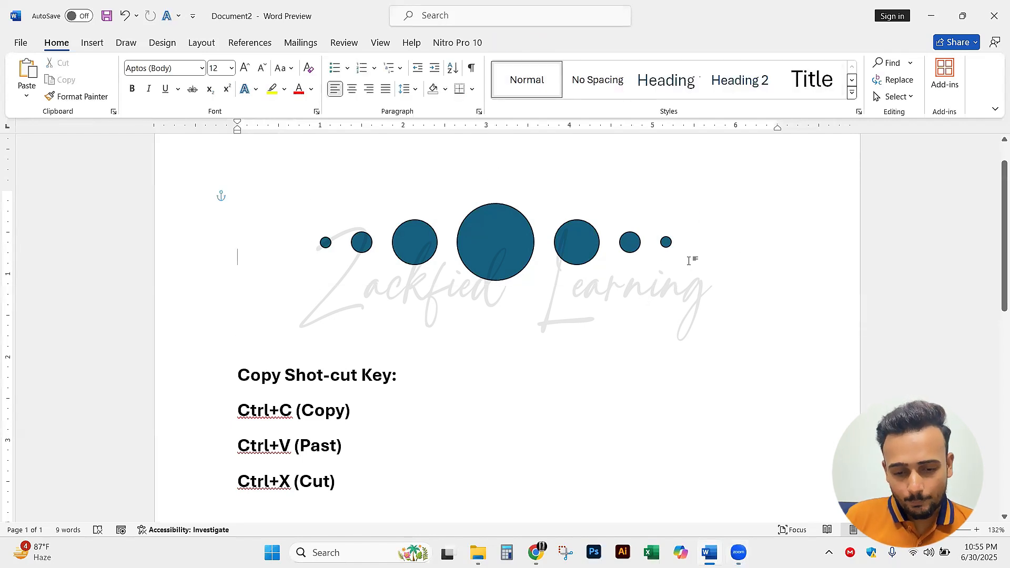
{"action": "left_click", "coordinate": [506, 264]}
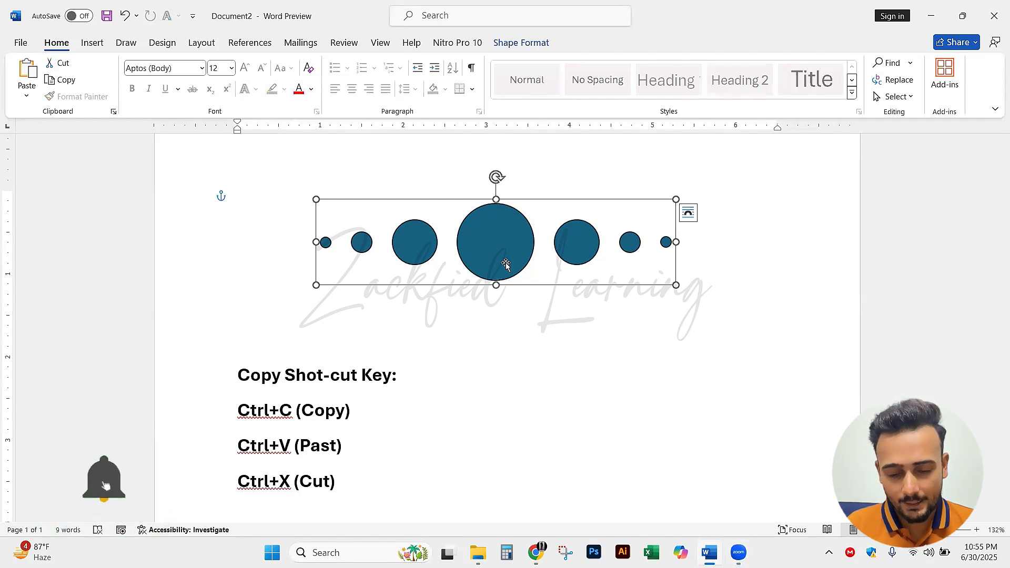
{"action": "left_click", "coordinate": [552, 333]}
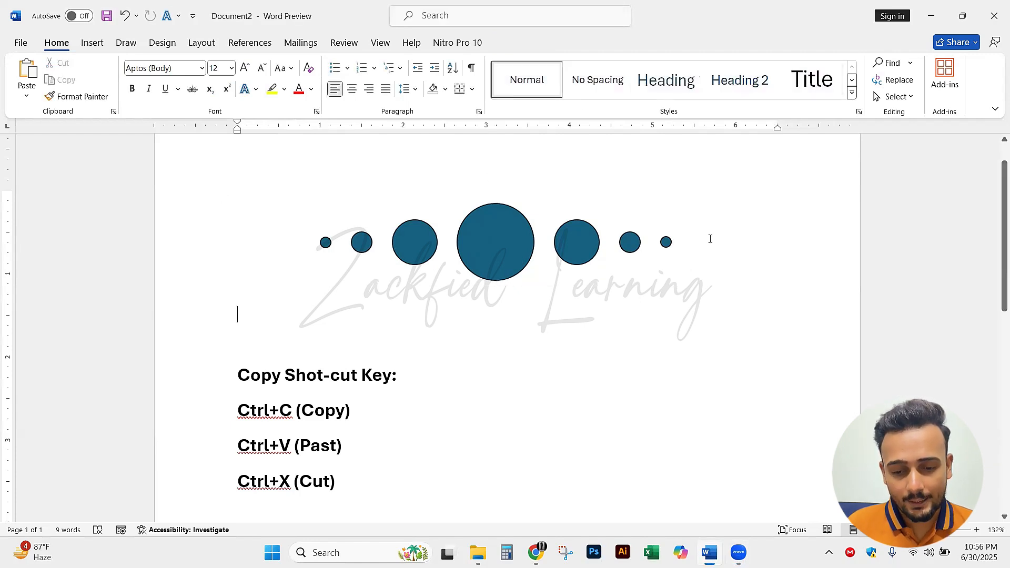
Shift the grouped row of circles slightly lower on the page
{"action": "left_click", "coordinate": [487, 248]}
{"action": "mouse_move", "coordinate": [487, 248]}
{"action": "left_mouse_down"}
{"action": "mouse_move", "coordinate": [455, 271]}
{"action": "mouse_move", "coordinate": [484, 260]}
{"action": "left_mouse_up"}
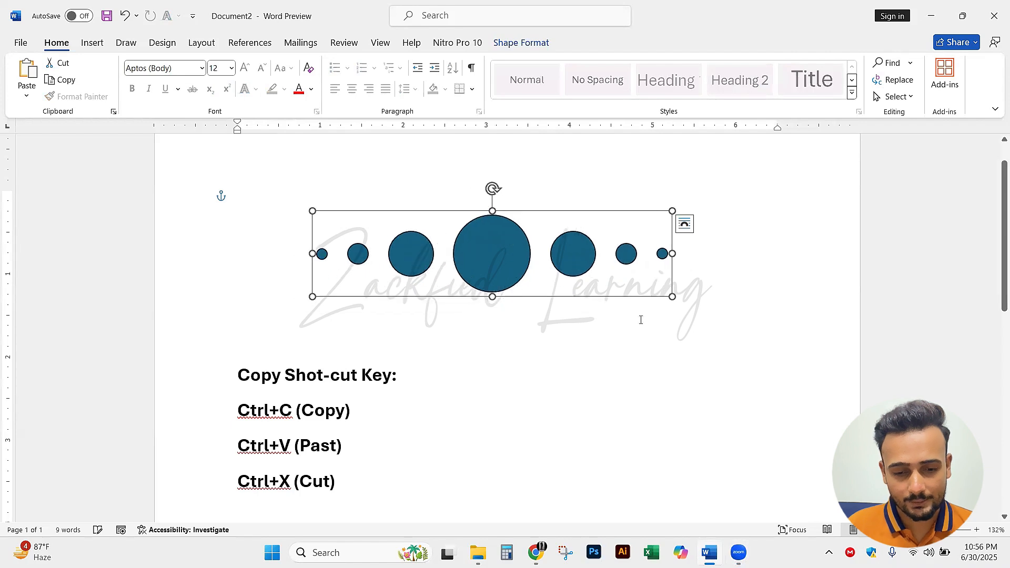
{"action": "left_click", "coordinate": [725, 293]}
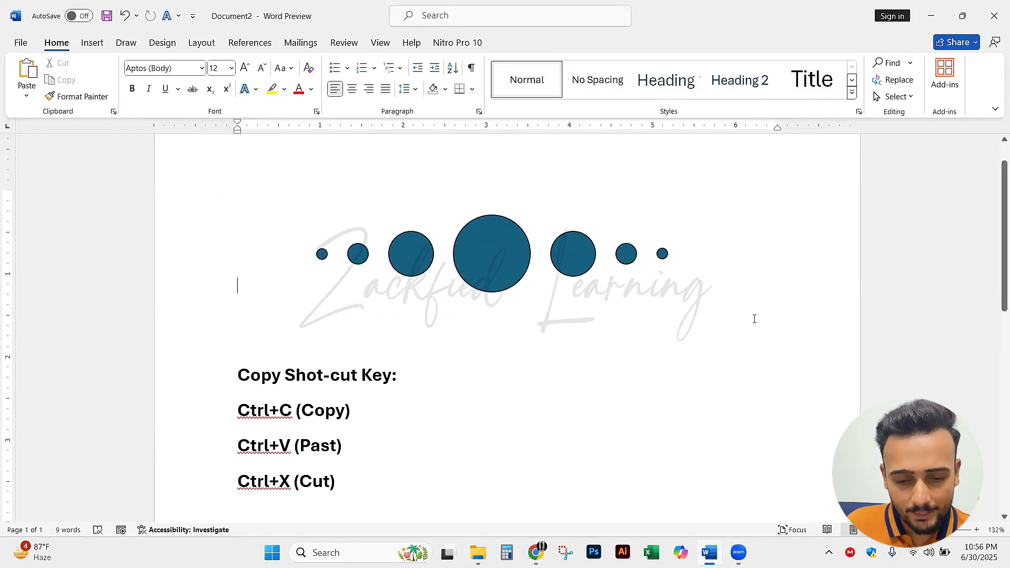
{"action": "left_click", "coordinate": [502, 284]}
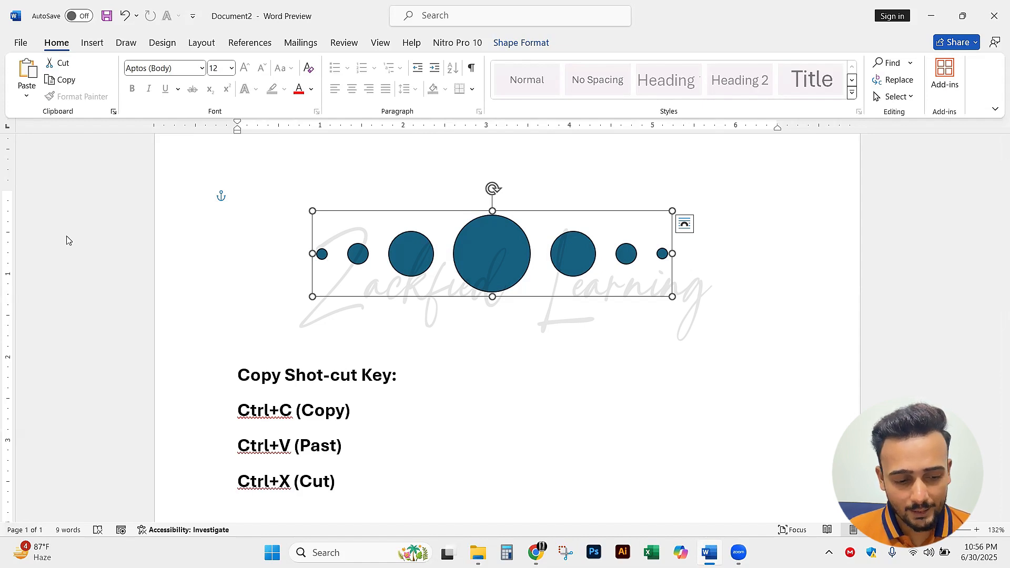
{"action": "left_click_drag", "start_coordinate": [549, 168], "coordinate": [539, 100]}
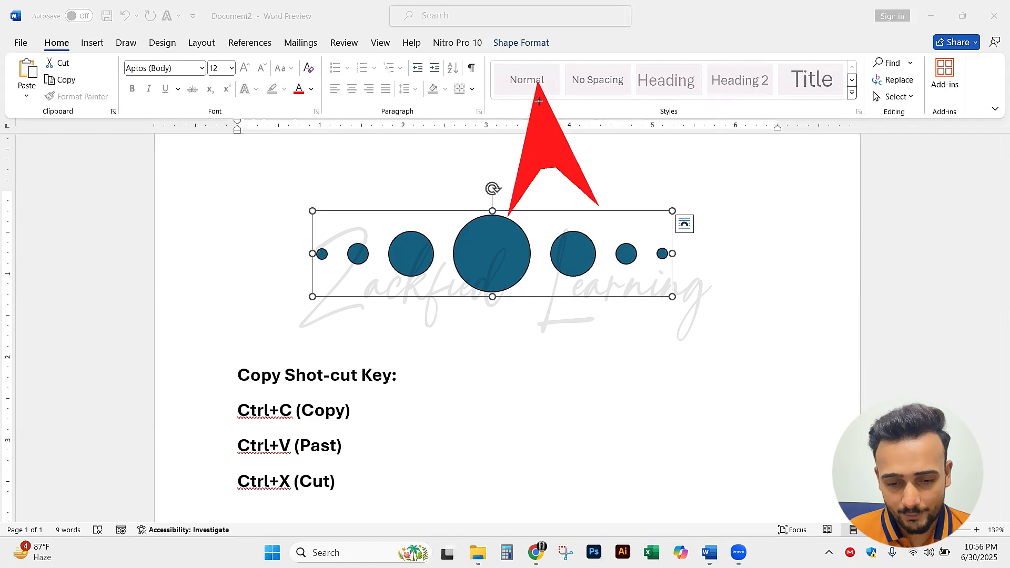
{"action": "mouse_move", "coordinate": [679, 190]}
{"action": "left_mouse_down"}
{"action": "mouse_move", "coordinate": [778, 210]}
{"action": "mouse_move", "coordinate": [926, 274]}
{"action": "mouse_move", "coordinate": [893, 272]}
{"action": "left_mouse_up"}
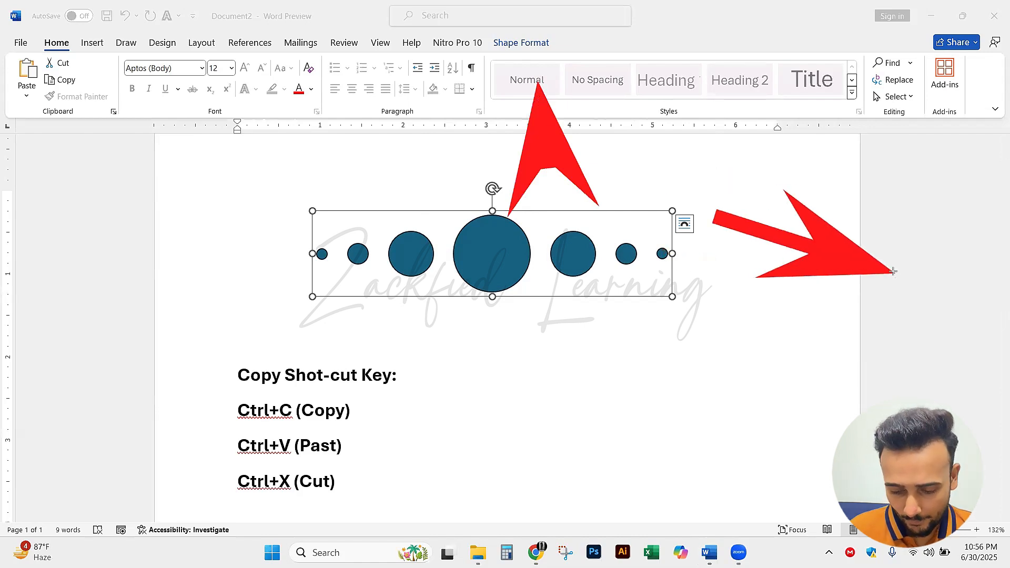
{"action": "key", "text": "ctrl+z"}
{"action": "key", "text": "ctrl+z"}
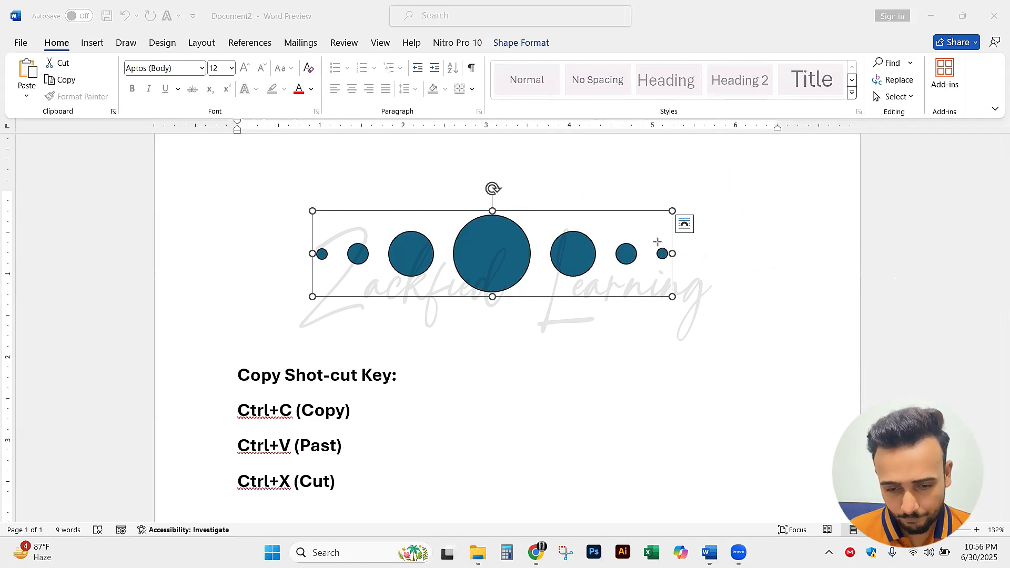
{"action": "left_click_drag", "start_coordinate": [446, 352], "coordinate": [621, 282]}
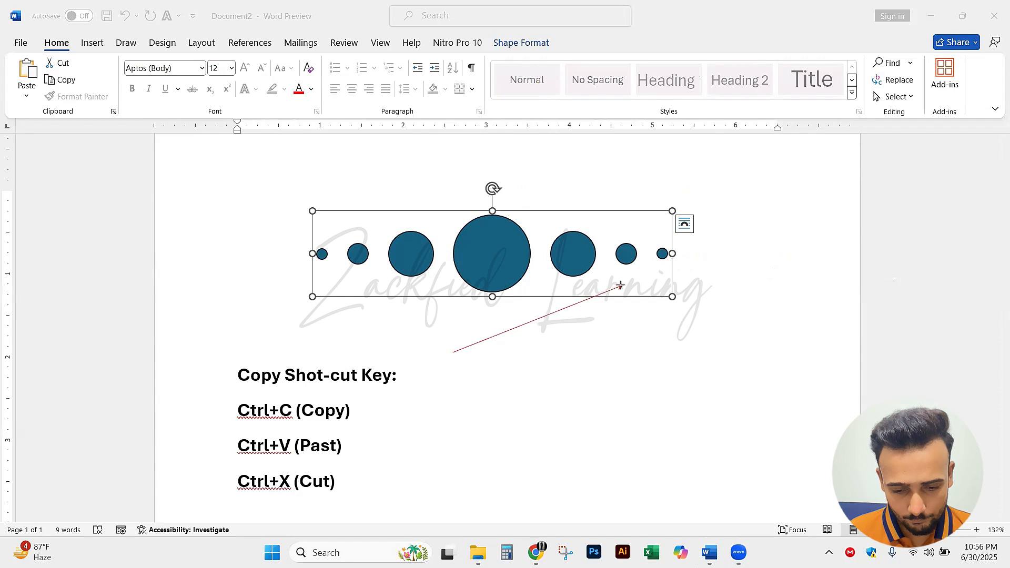
{"action": "key", "text": "ctrl+z"}
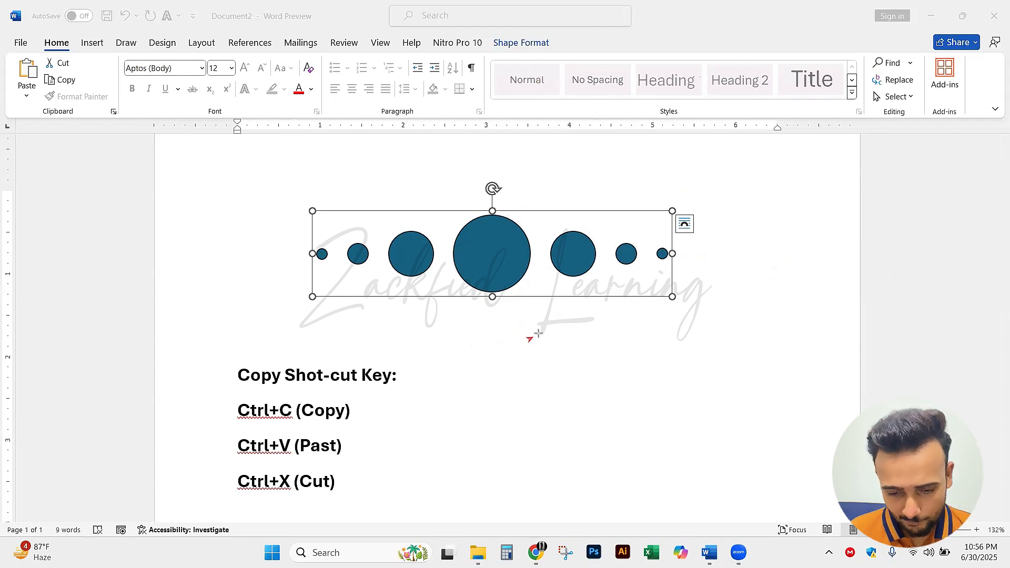
{"action": "left_click_drag", "start_coordinate": [532, 338], "coordinate": [621, 290]}
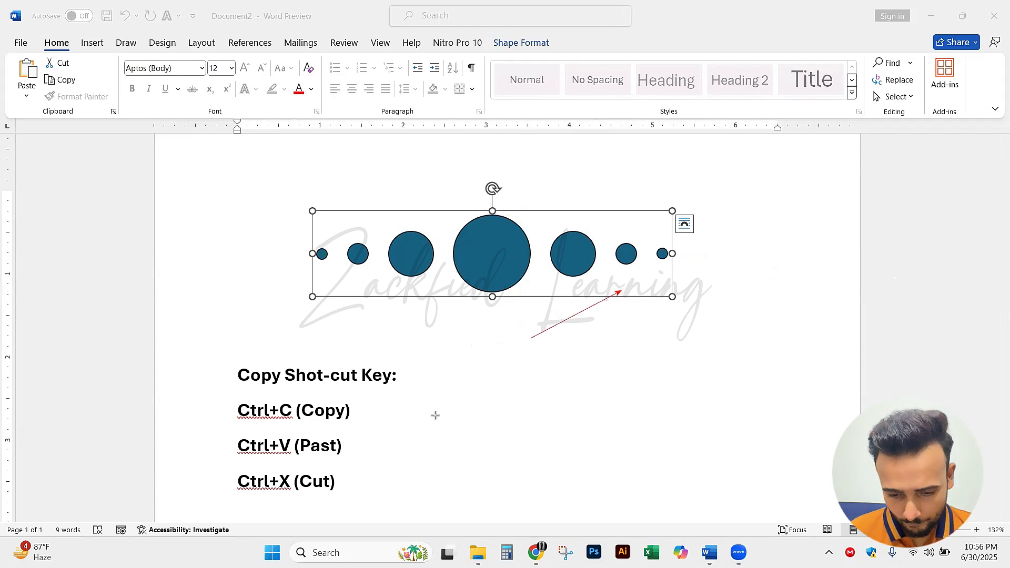
{"action": "left_click_drag", "start_coordinate": [442, 411], "coordinate": [605, 355]}
{"action": "key", "text": "ctrl+z"}
{"action": "key", "text": "ctrl+z"}
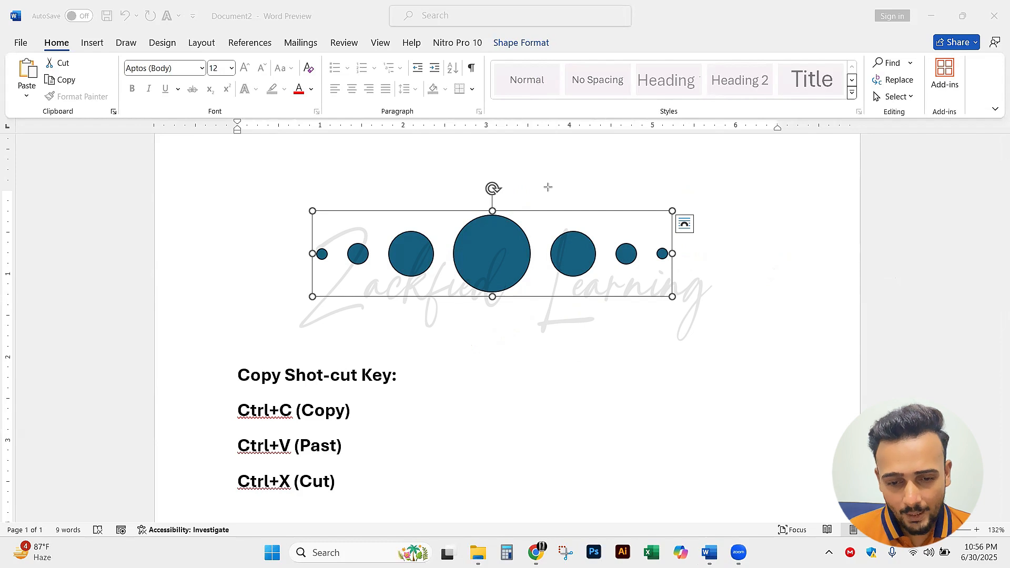
{"action": "left_click_drag", "start_coordinate": [548, 187], "coordinate": [527, 51]}
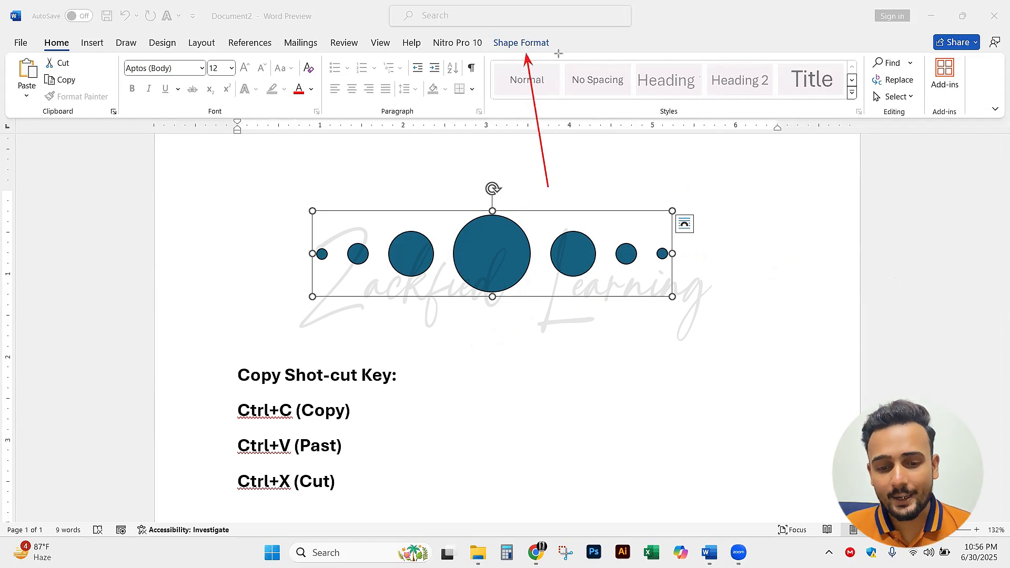
{"action": "left_click_drag", "start_coordinate": [626, 42], "coordinate": [553, 45]}
{"action": "key", "text": "ctrl+z"}
{"action": "key", "text": "ctrl+z"}
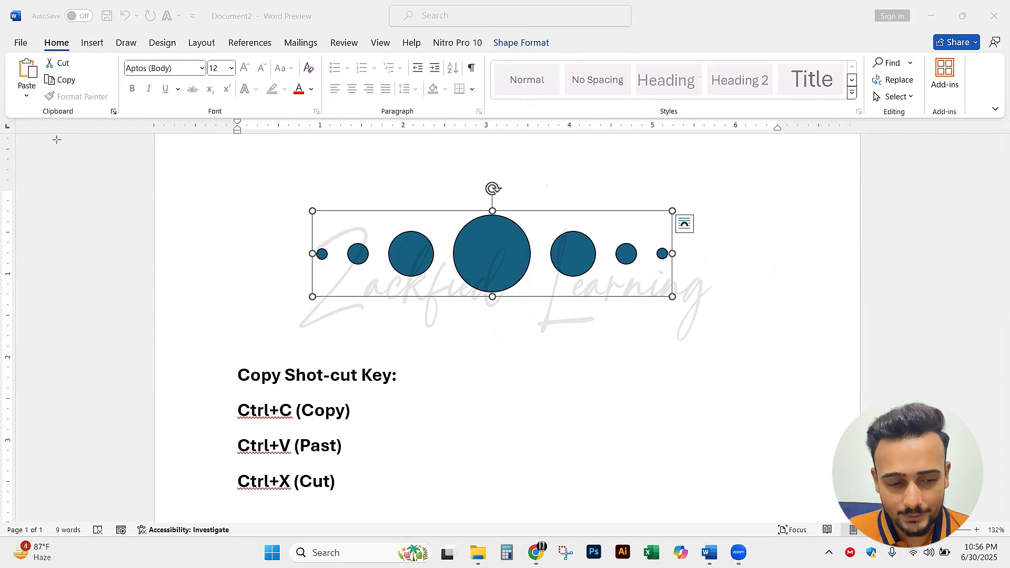
{"action": "left_click", "coordinate": [652, 385]}
{"action": "left_click", "coordinate": [755, 282]}
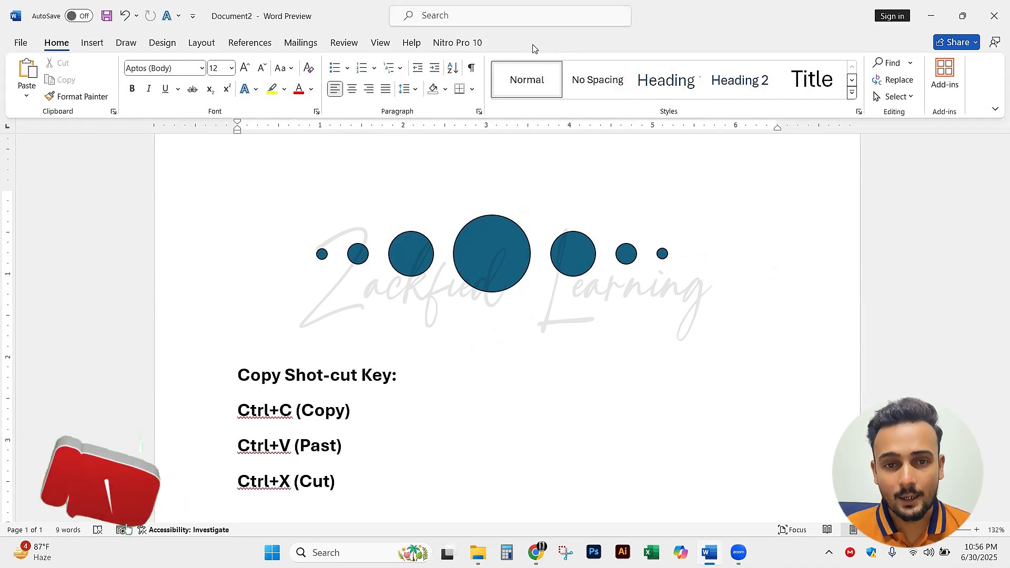
{"action": "left_click", "coordinate": [503, 256]}
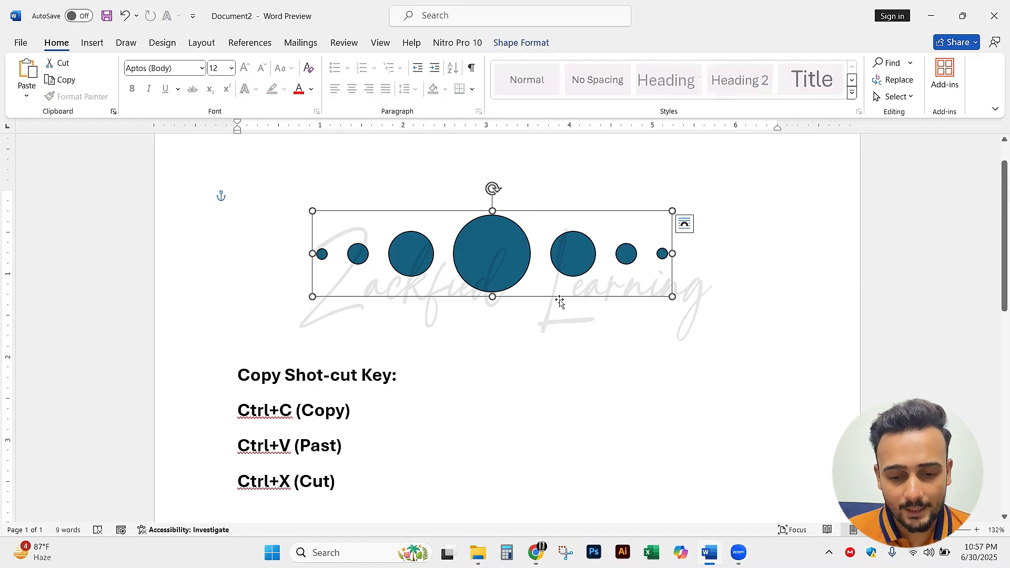
{"action": "left_click", "coordinate": [548, 352]}
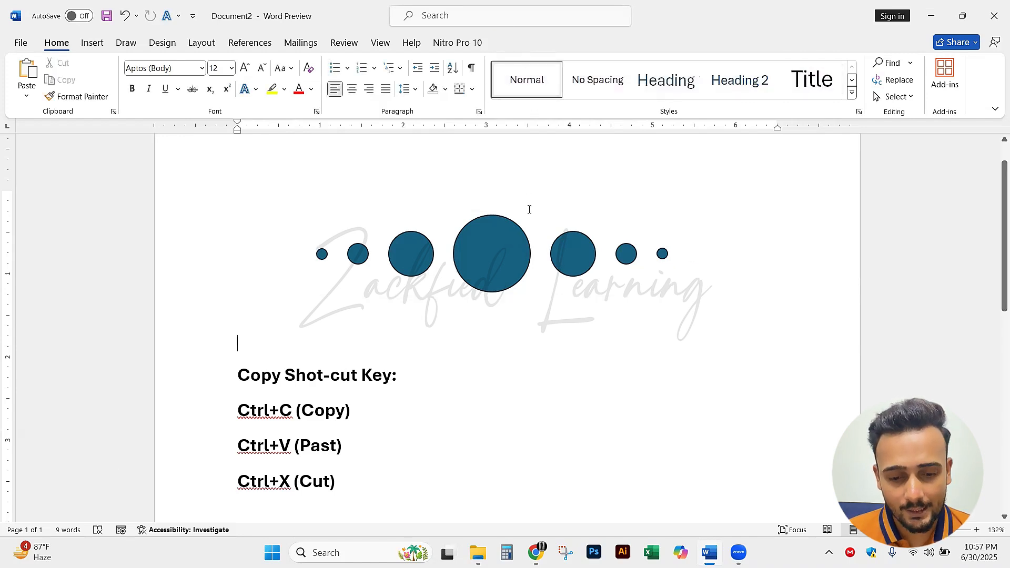
Select the grouped row of circles and bring up its shape formatting options
{"action": "left_click", "coordinate": [501, 273]}
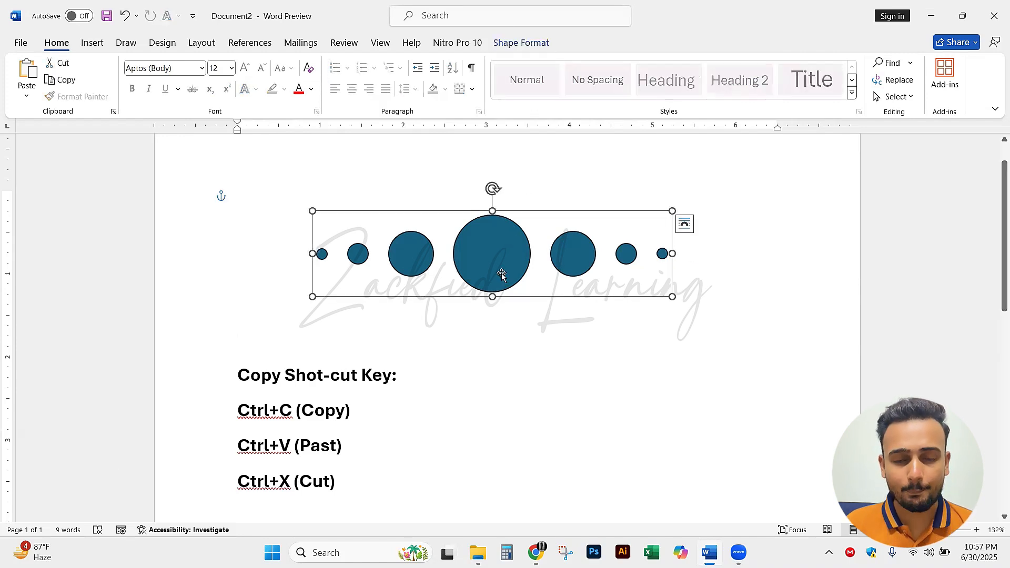
{"action": "left_click", "coordinate": [539, 46]}
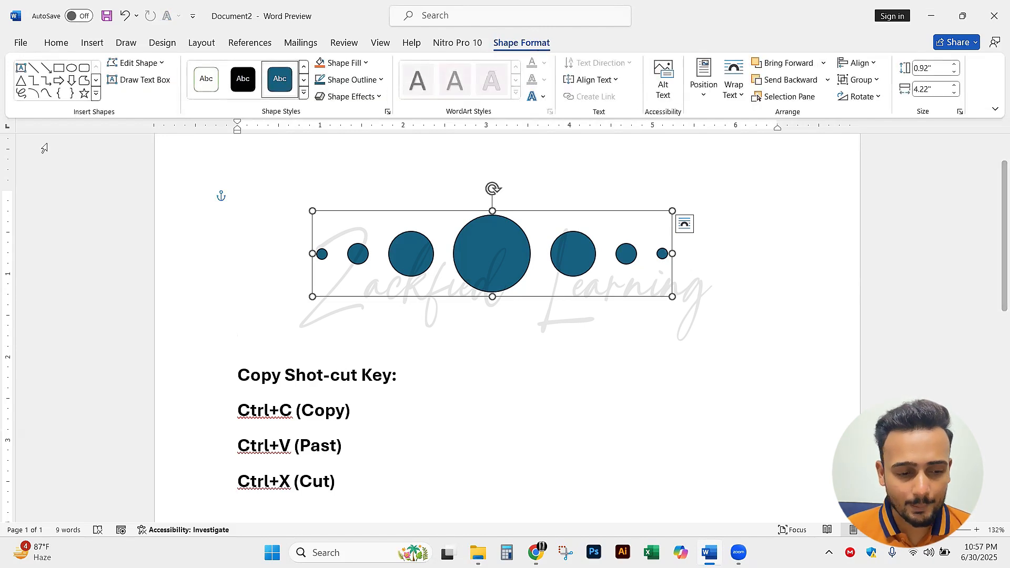
{"action": "left_click_drag", "start_coordinate": [456, 68], "coordinate": [368, 64]}
{"action": "left_click_drag", "start_coordinate": [449, 98], "coordinate": [388, 82]}
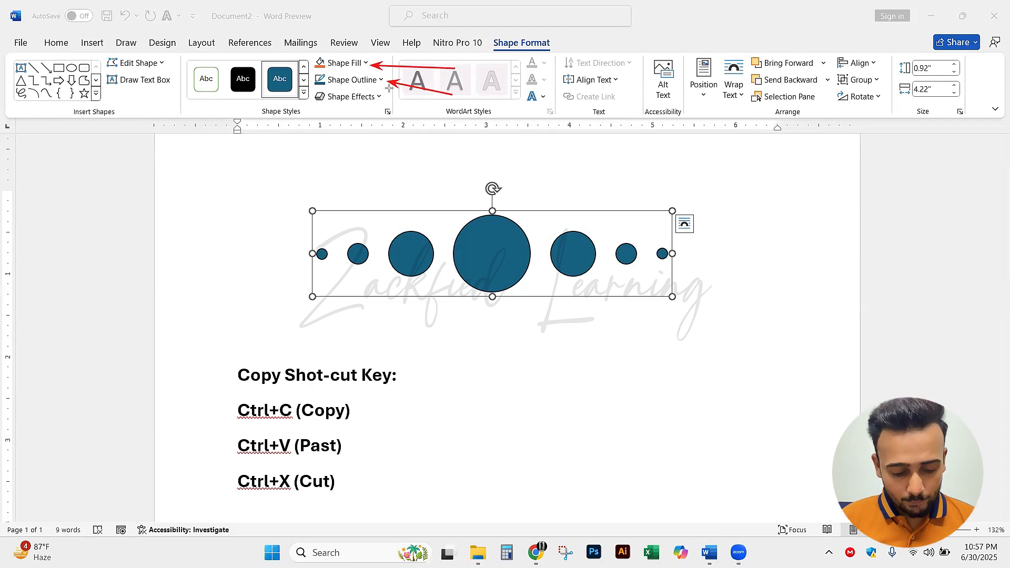
{"action": "key", "text": "ctrl+z"}
{"action": "key", "text": "ctrl+z"}
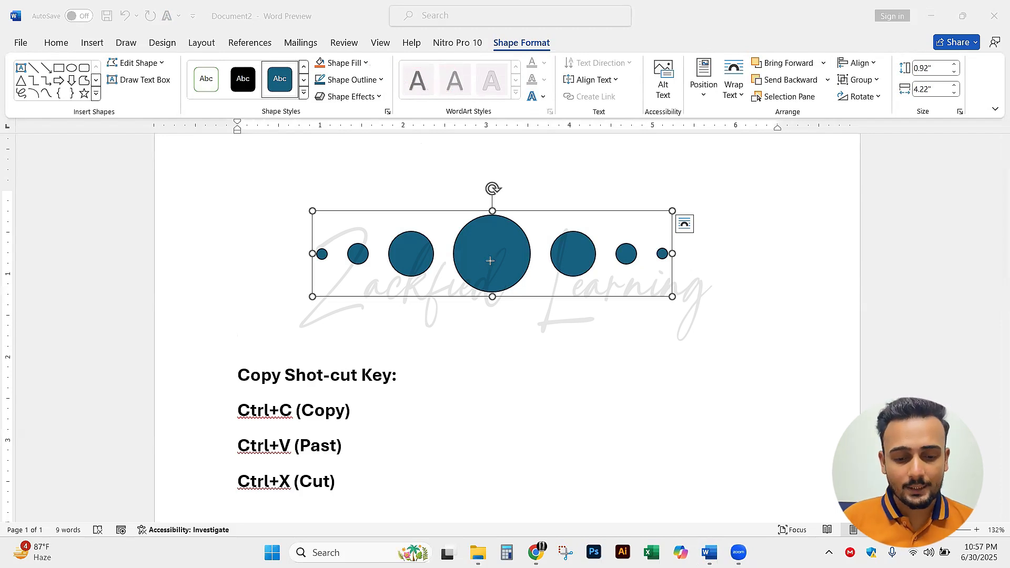
{"action": "left_click_drag", "start_coordinate": [416, 81], "coordinate": [372, 66]}
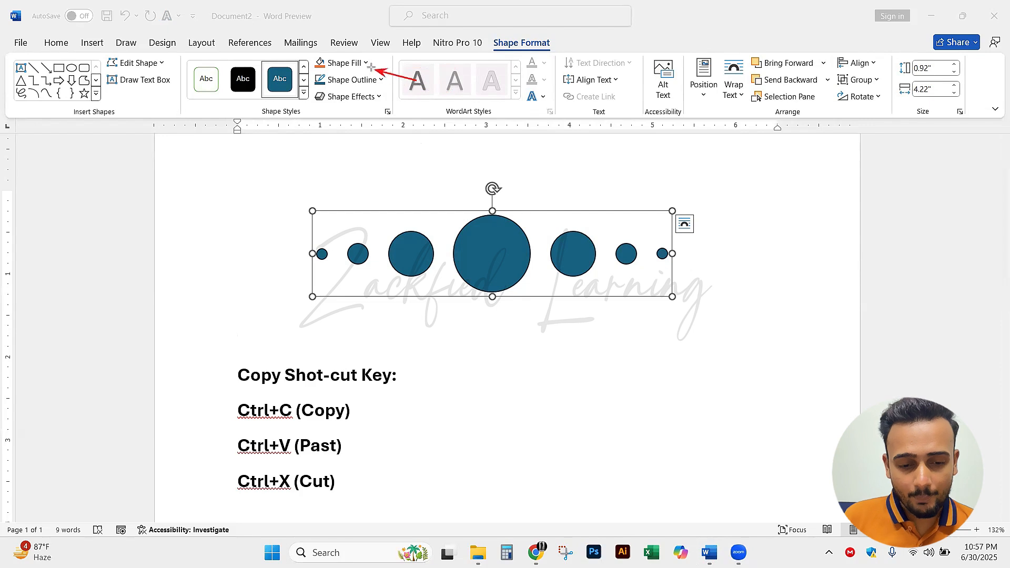
{"action": "left_click_drag", "start_coordinate": [477, 232], "coordinate": [491, 251]}
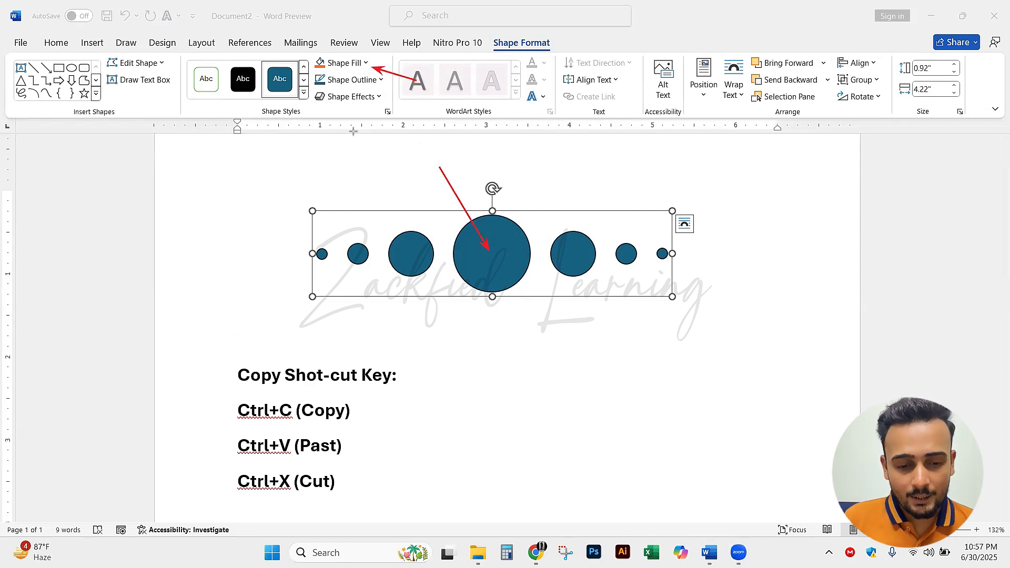
{"action": "left_click_drag", "start_coordinate": [250, 131], "coordinate": [329, 84]}
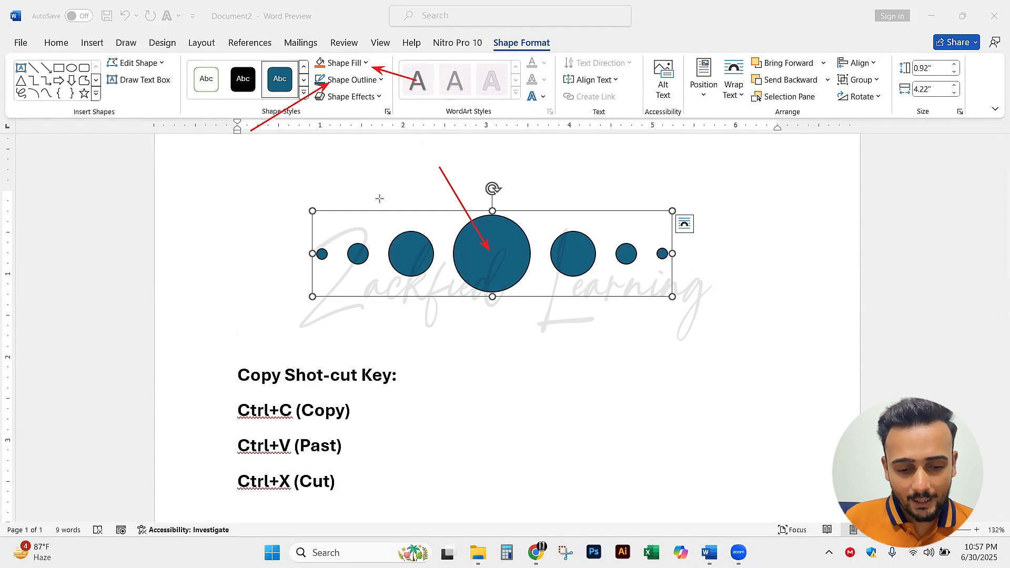
{"action": "left_click_drag", "start_coordinate": [382, 175], "coordinate": [404, 230]}
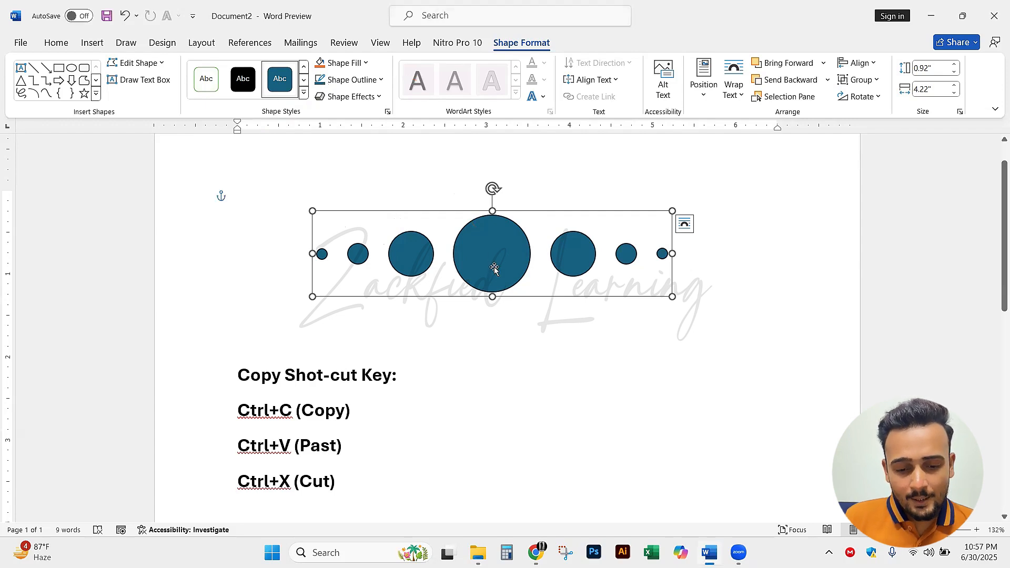
Change the shape fill of the grouped circles to the light green in the main row of theme colors
{"action": "left_click", "coordinate": [366, 64]}
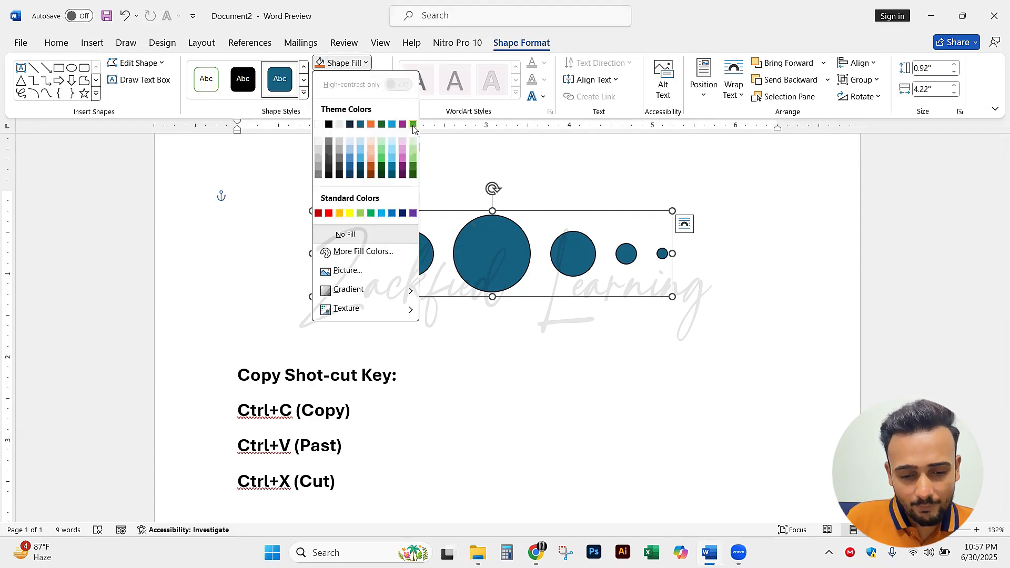
{"action": "left_click", "coordinate": [414, 125]}
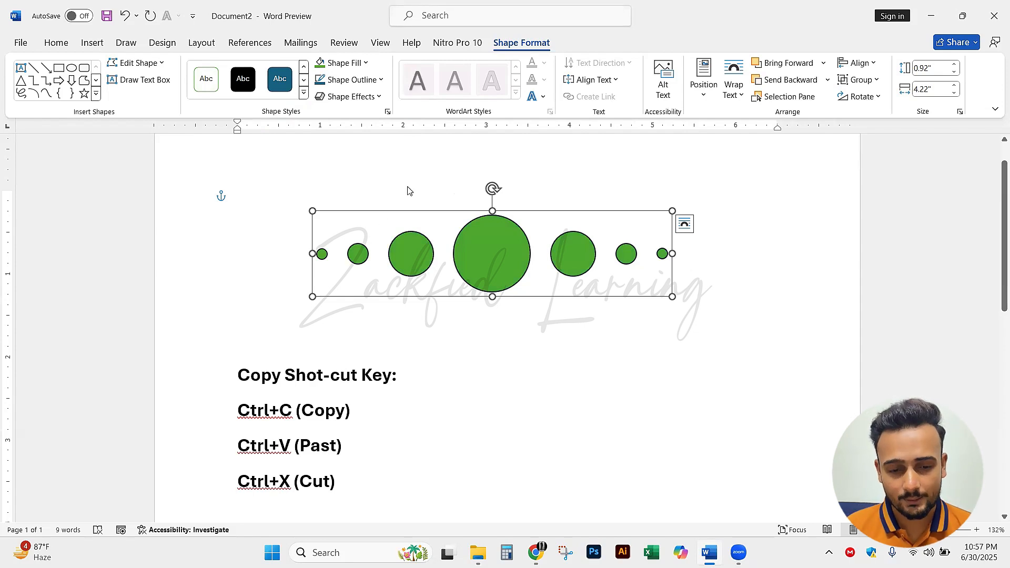
Give the grouped circles an orange outline from the main theme colors with a weight of 4½ pt
{"action": "left_click", "coordinate": [382, 80]}
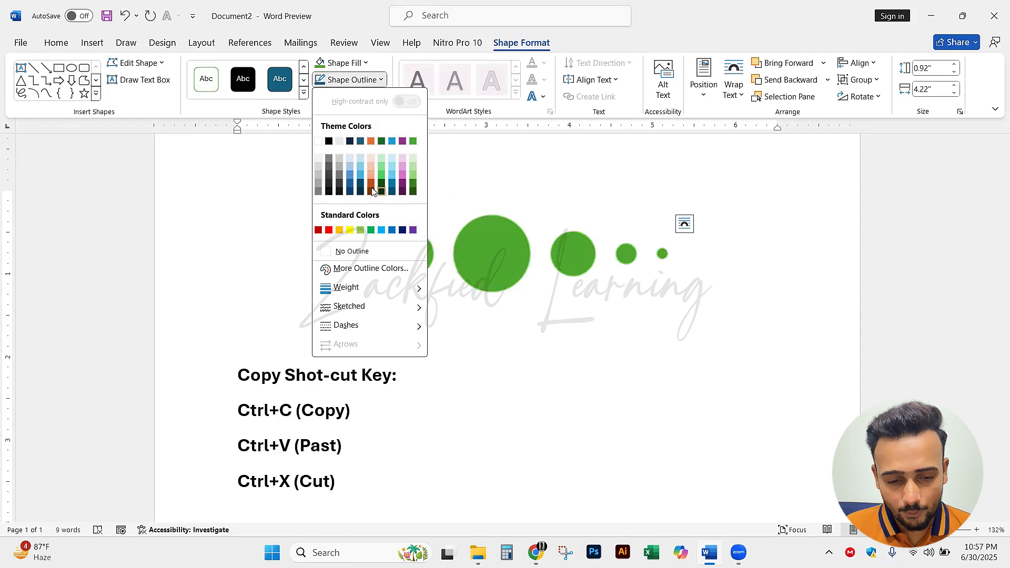
{"action": "left_click", "coordinate": [371, 142]}
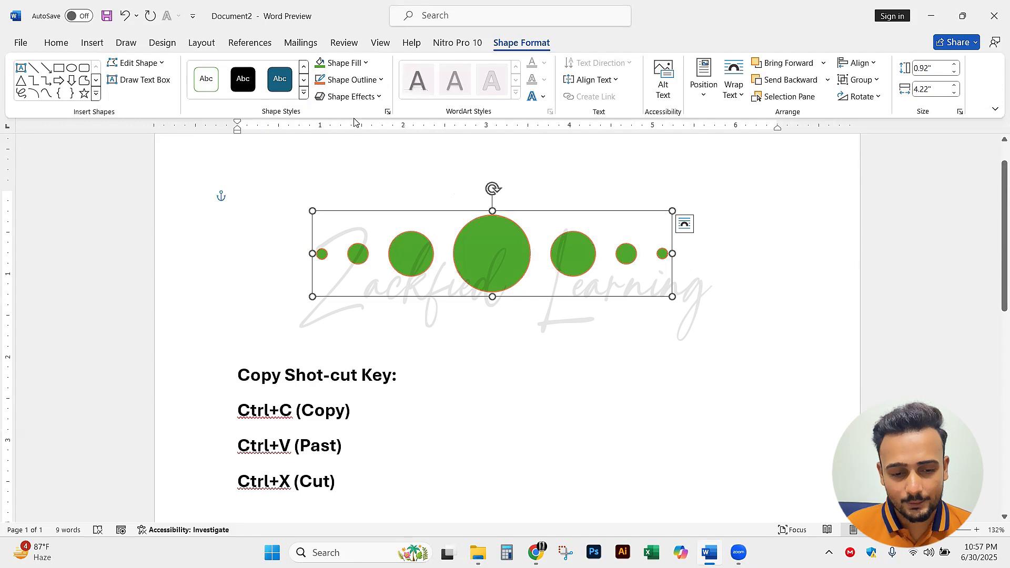
{"action": "left_click", "coordinate": [374, 81]}
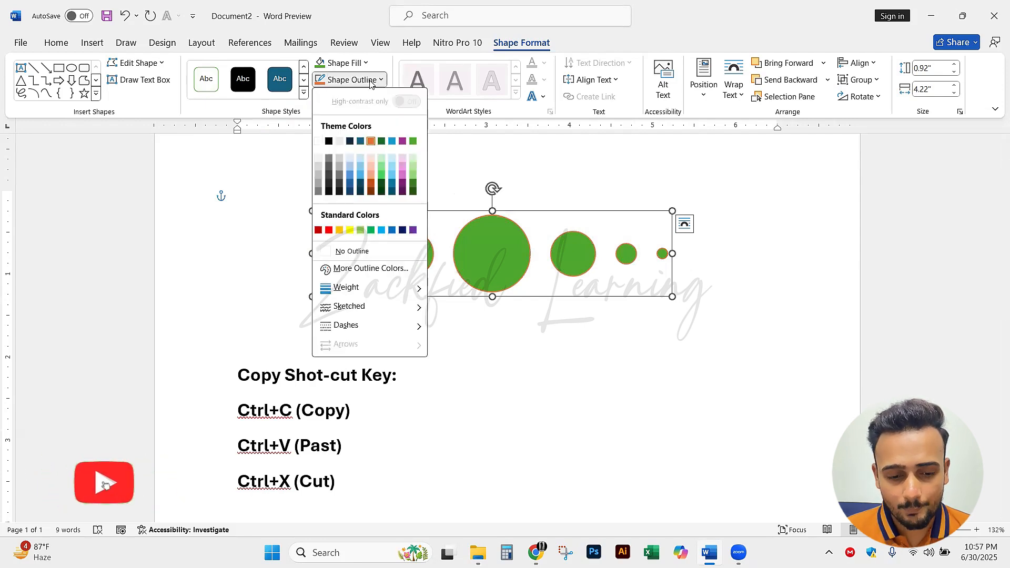
{"action": "mouse_move", "coordinate": [350, 291]}
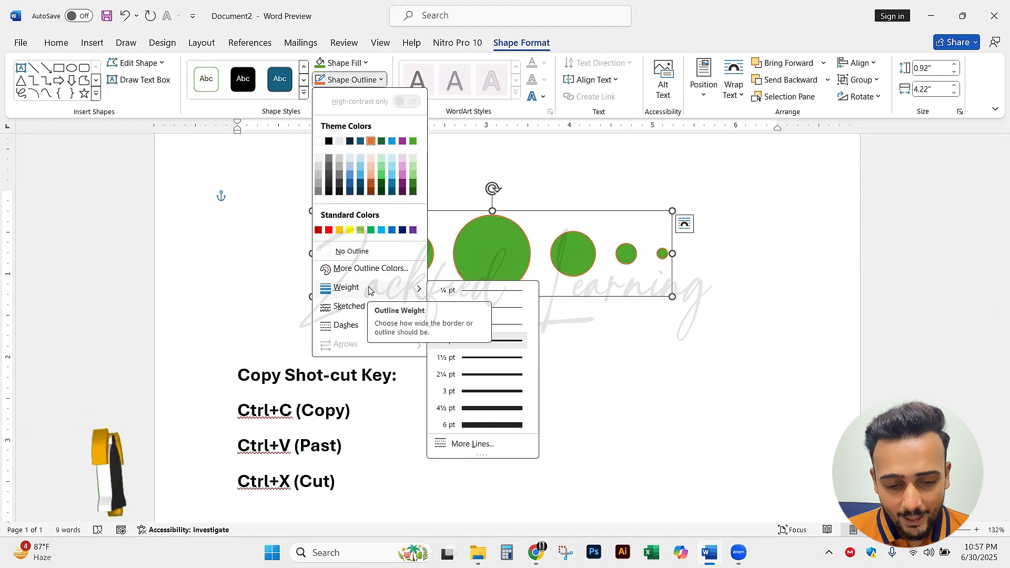
{"action": "left_click", "coordinate": [505, 410]}
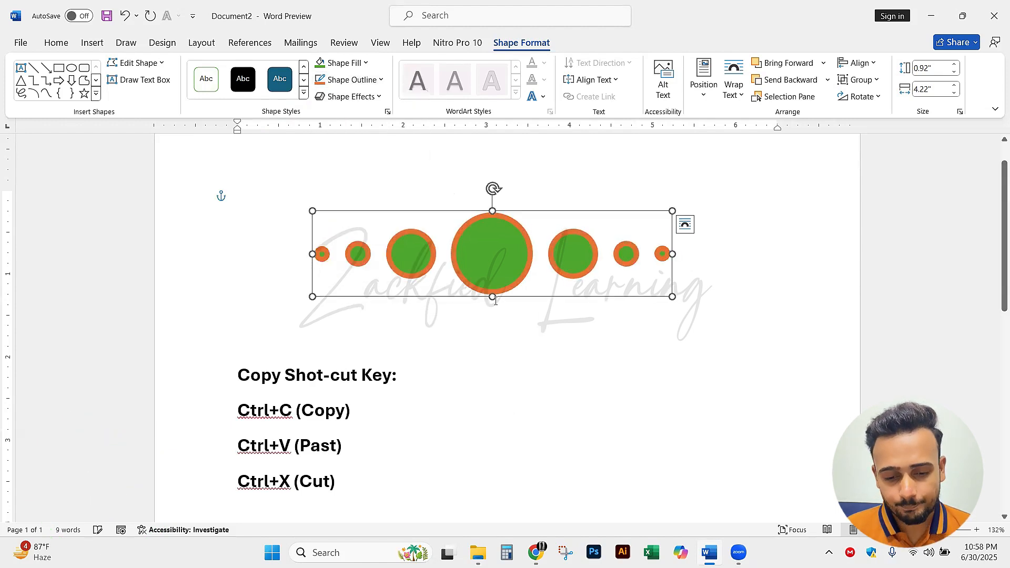
Cut the grouped row of circles from the page
{"action": "left_click", "coordinate": [376, 83]}
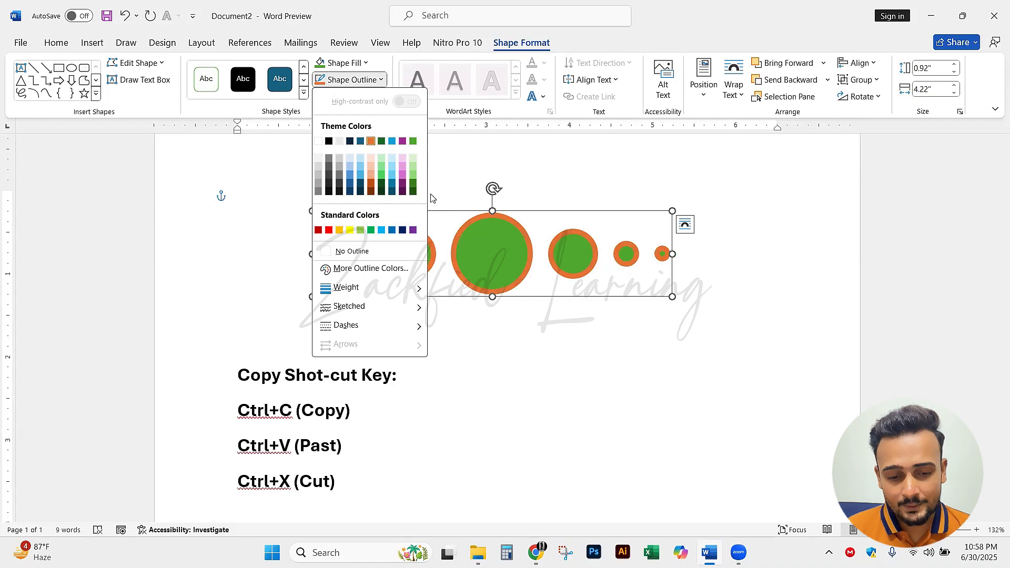
{"action": "left_click", "coordinate": [530, 274]}
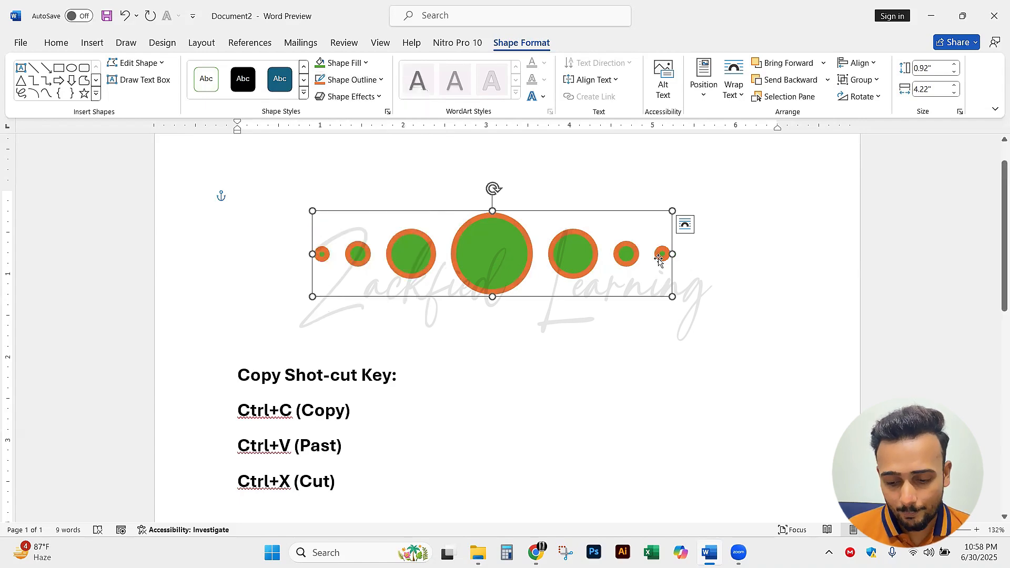
{"action": "key", "text": "ctrl+x"}
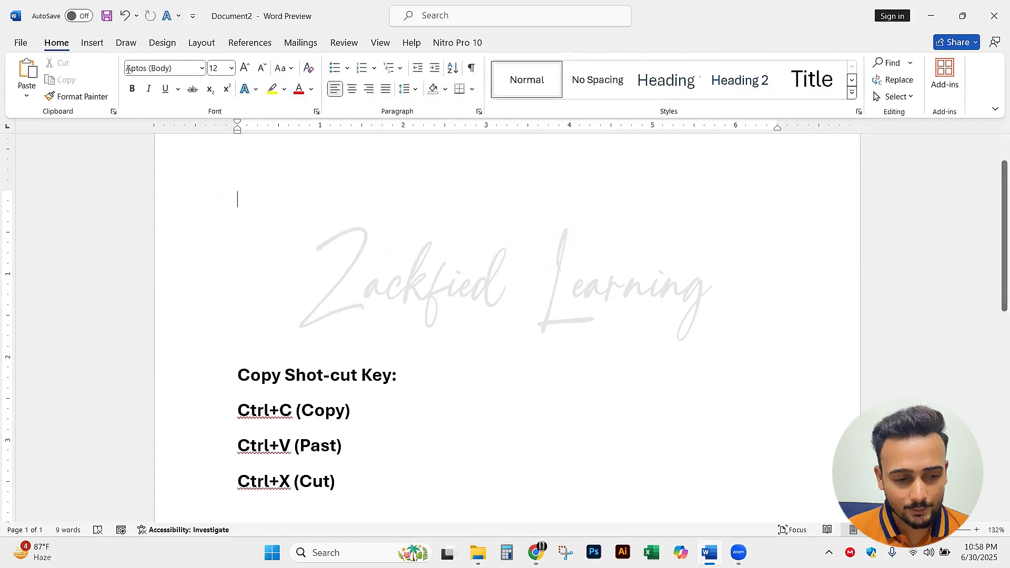
Draw a circle about 2.06" in diameter above the copy shortcut text and fill it with the standard gold color
{"action": "left_click", "coordinate": [90, 44]}
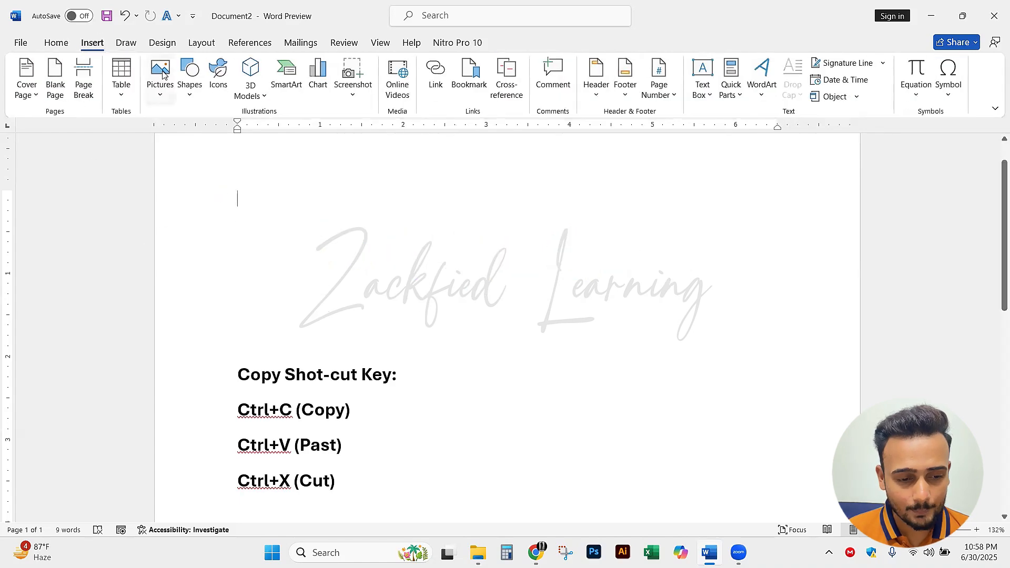
{"action": "left_click", "coordinate": [190, 84]}
{"action": "left_click", "coordinate": [231, 134]}
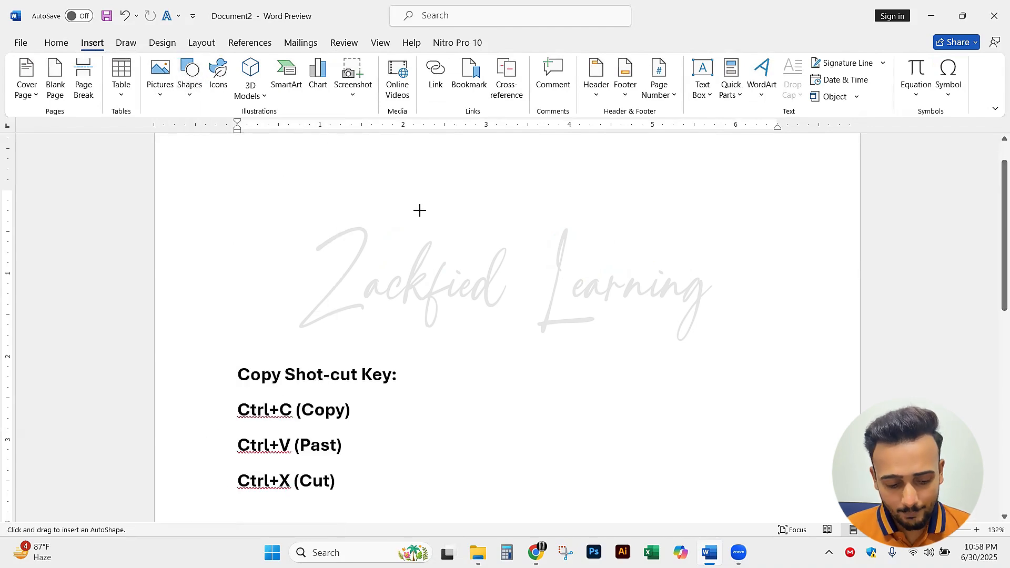
{"action": "left_click_drag", "start_coordinate": [412, 198], "coordinate": [584, 316]}
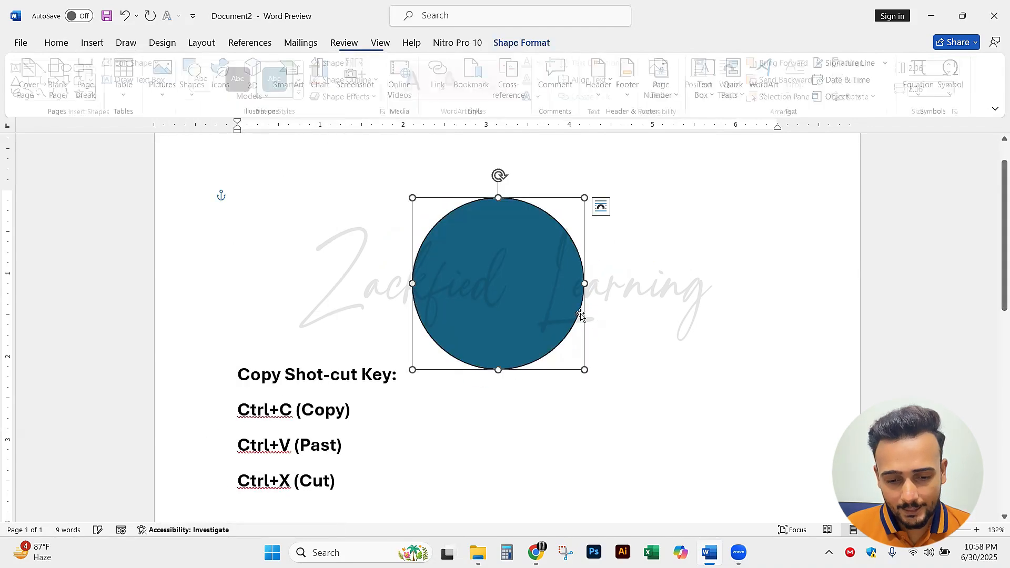
{"action": "left_click", "coordinate": [366, 62]}
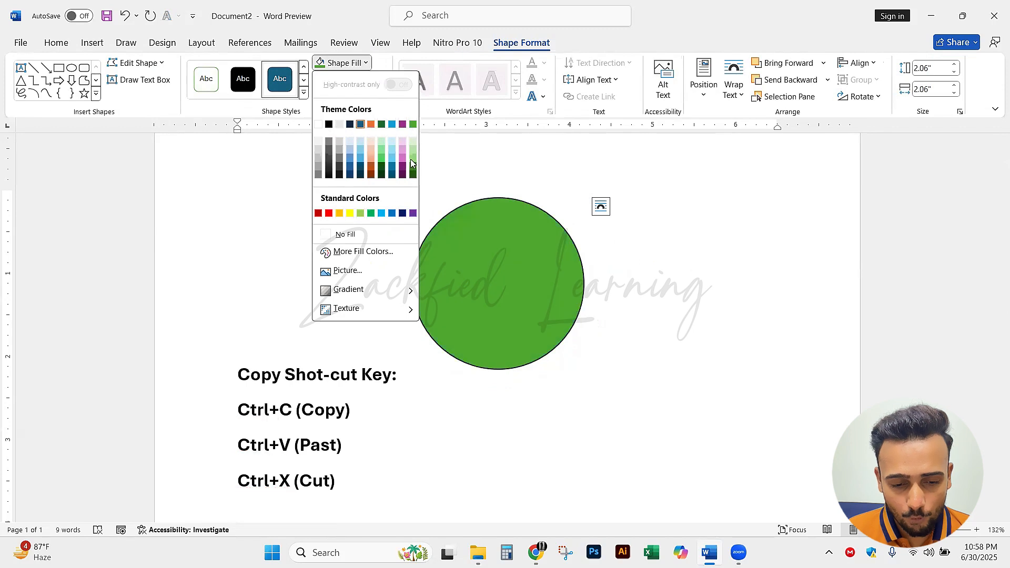
{"action": "left_click", "coordinate": [339, 213]}
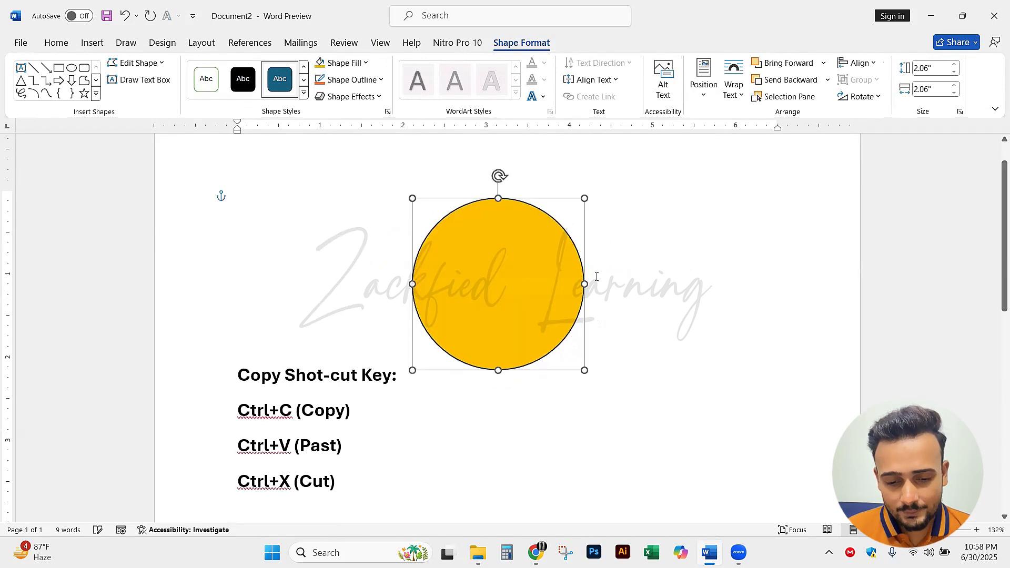
Set the circle's outline to the standard red color with a weight of 6 pt
{"action": "left_click", "coordinate": [368, 81]}
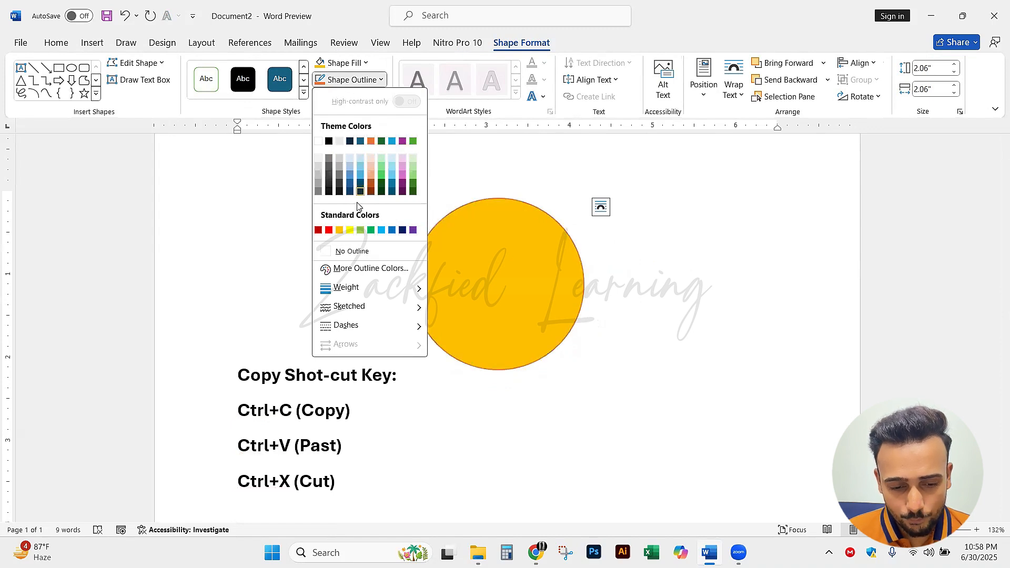
{"action": "left_click", "coordinate": [329, 230]}
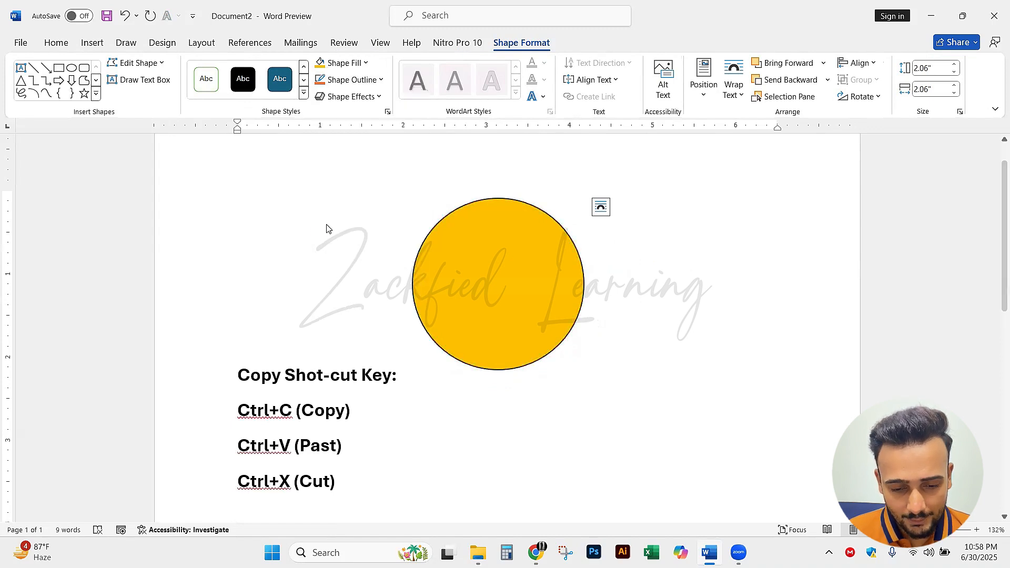
{"action": "left_click", "coordinate": [381, 79]}
{"action": "left_click", "coordinate": [487, 423]}
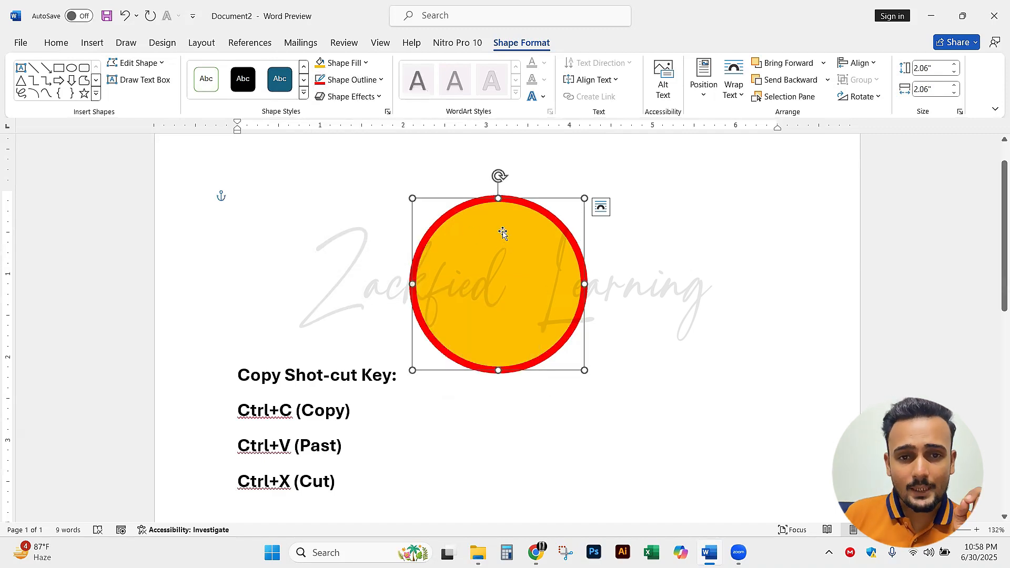
{"action": "left_click", "coordinate": [351, 79]}
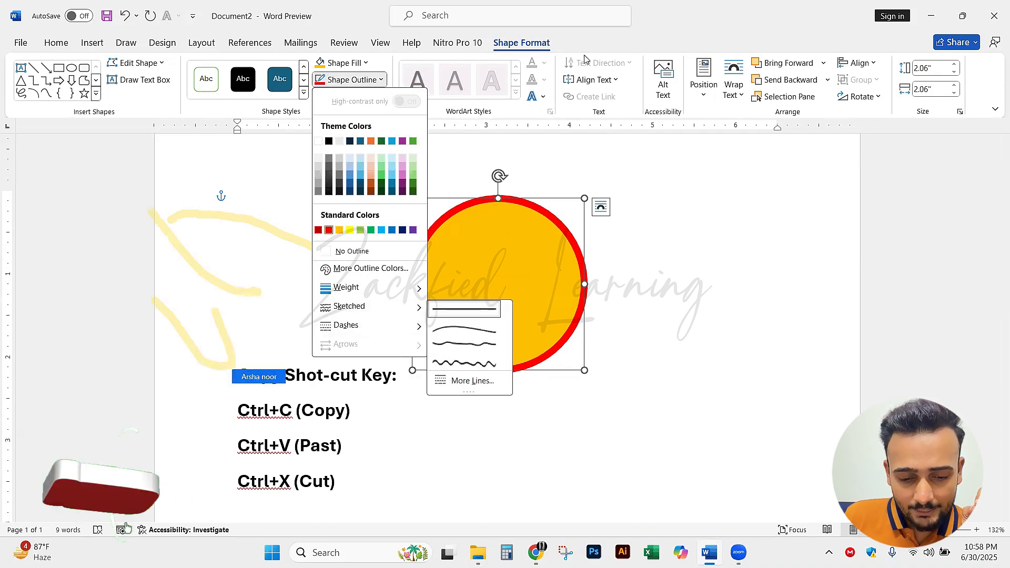
{"action": "left_click", "coordinate": [609, 4]}
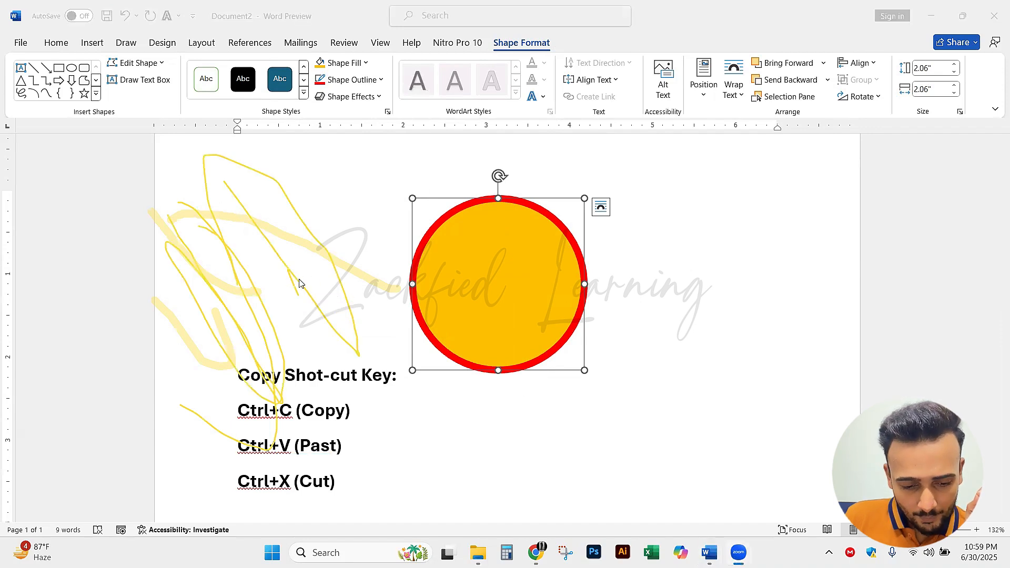
{"action": "left_click", "coordinate": [241, 232]}
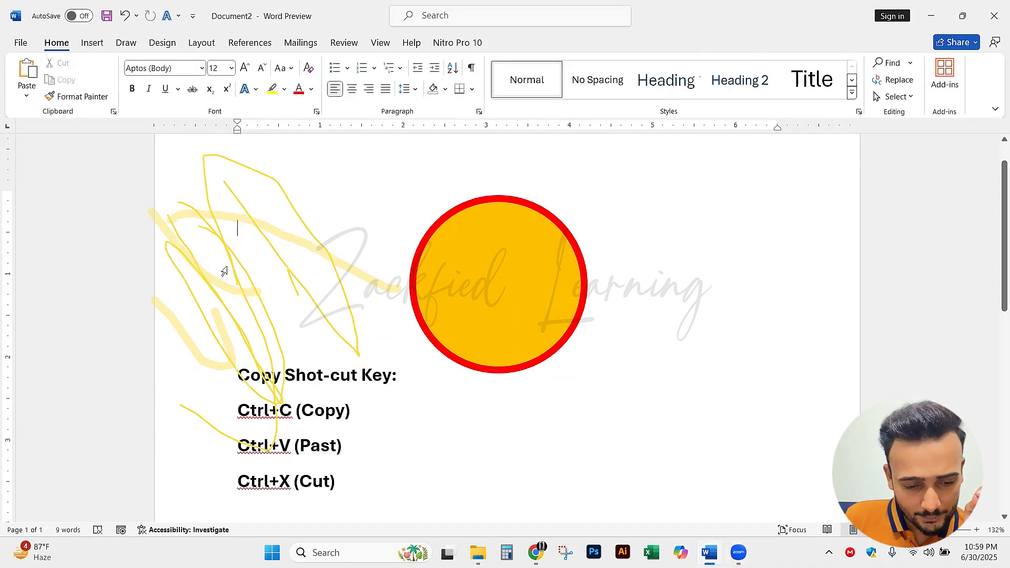
{"action": "left_click", "coordinate": [563, 247]}
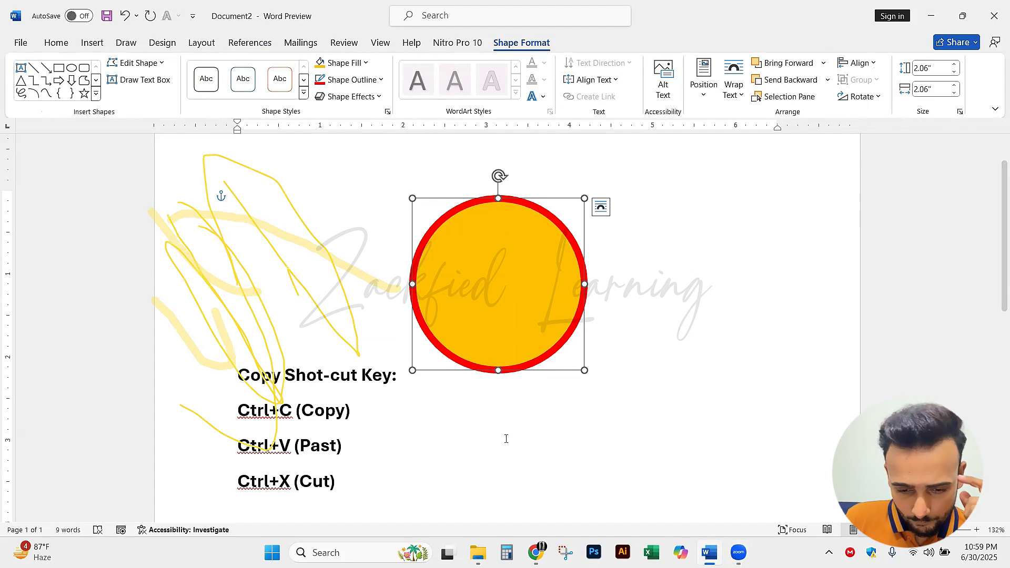
{"action": "left_click", "coordinate": [700, 277]}
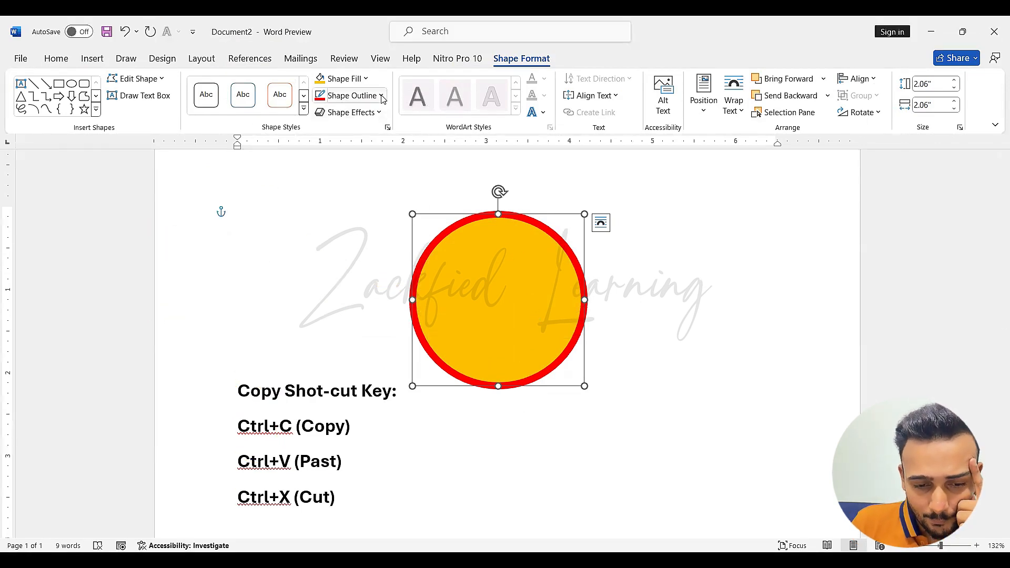
Change the gold circle's outline from a solid line to the Dash style
{"action": "left_click", "coordinate": [382, 97]}
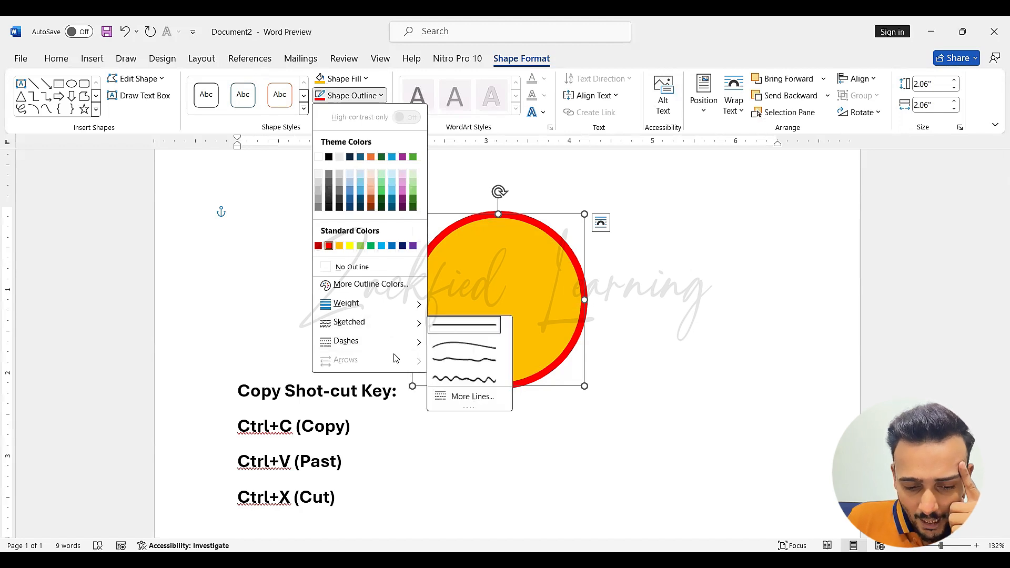
{"action": "mouse_move", "coordinate": [394, 343]}
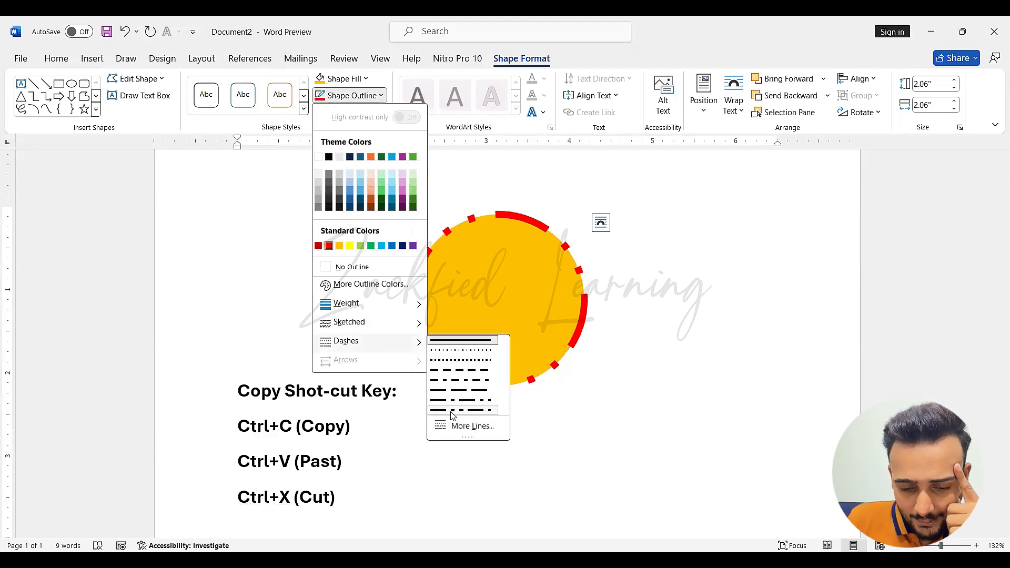
{"action": "left_click", "coordinate": [460, 371]}
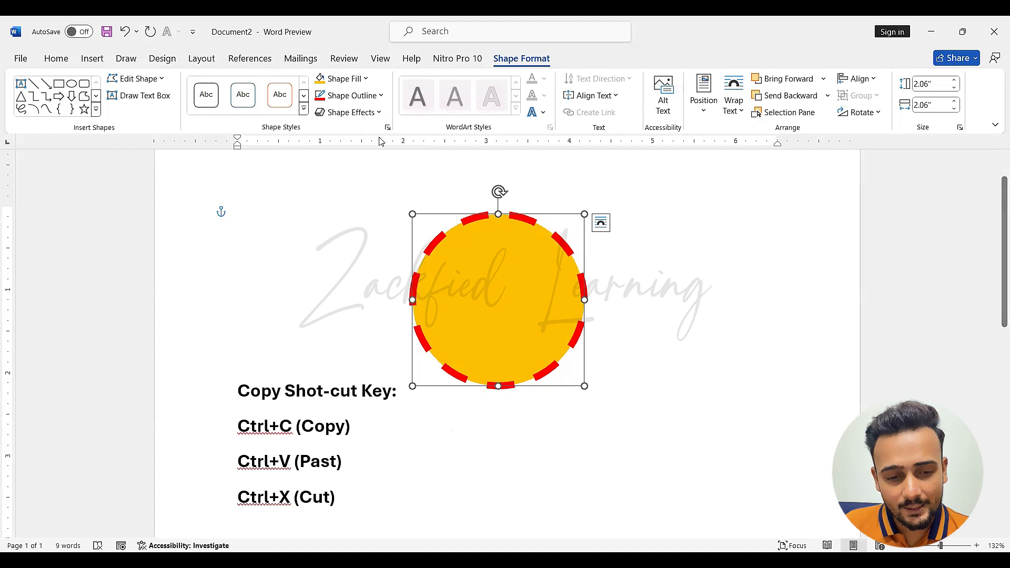
Reduce the weight of the circle's dashed red outline to 1½ pt and deselect the circle
{"action": "left_click", "coordinate": [378, 97]}
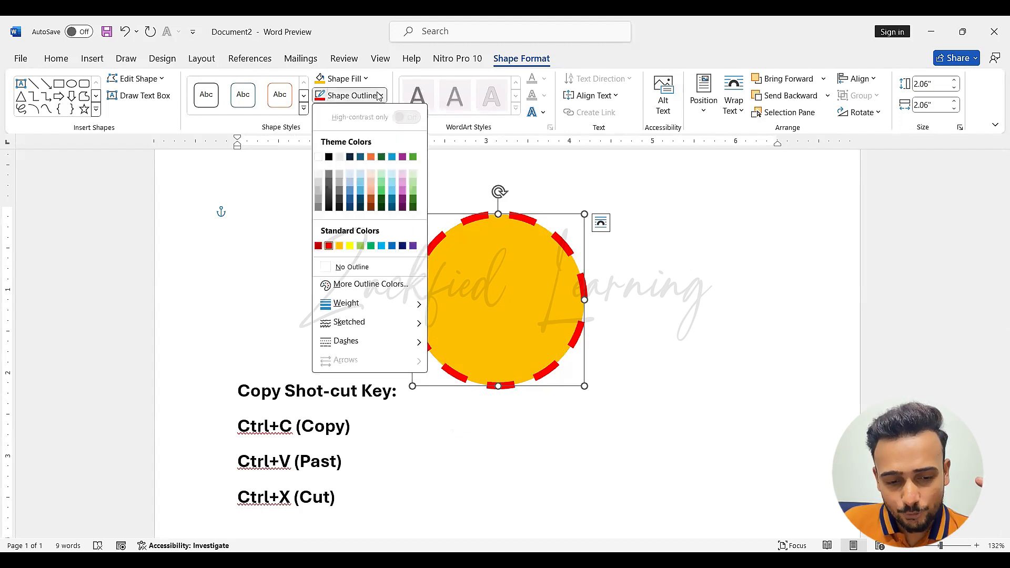
{"action": "mouse_move", "coordinate": [391, 309]}
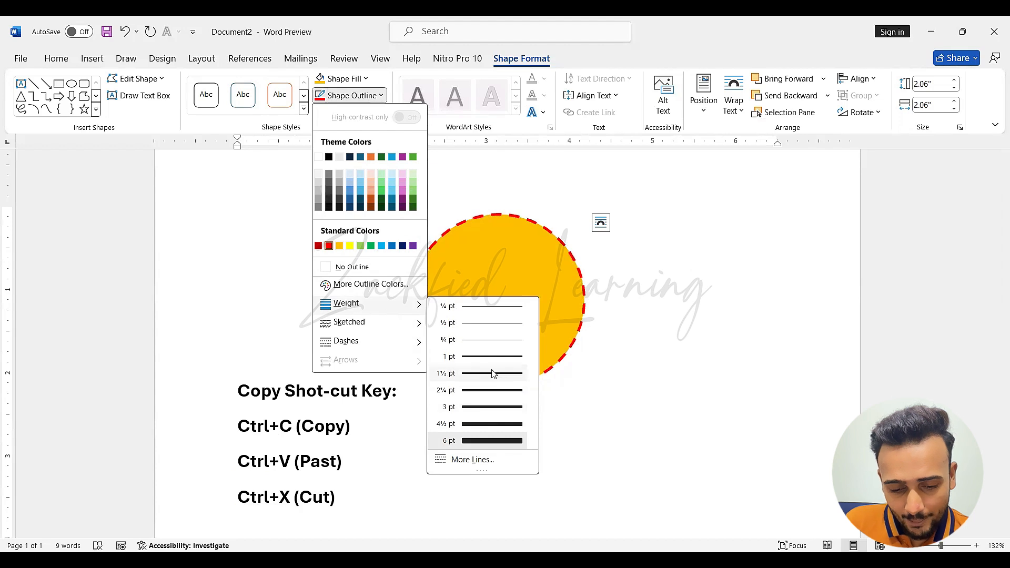
{"action": "left_click", "coordinate": [641, 345]}
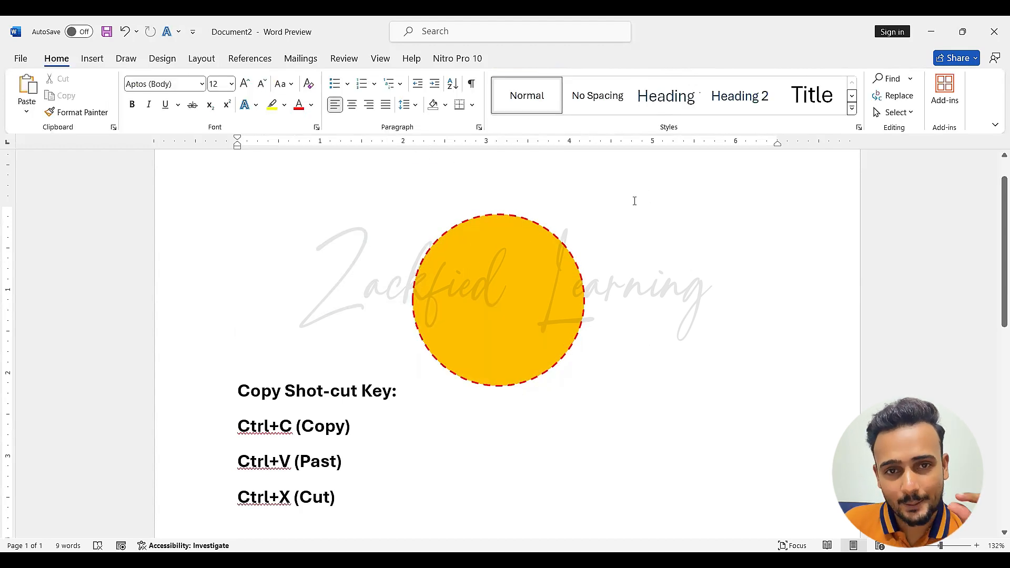
{"action": "left_click", "coordinate": [530, 258]}
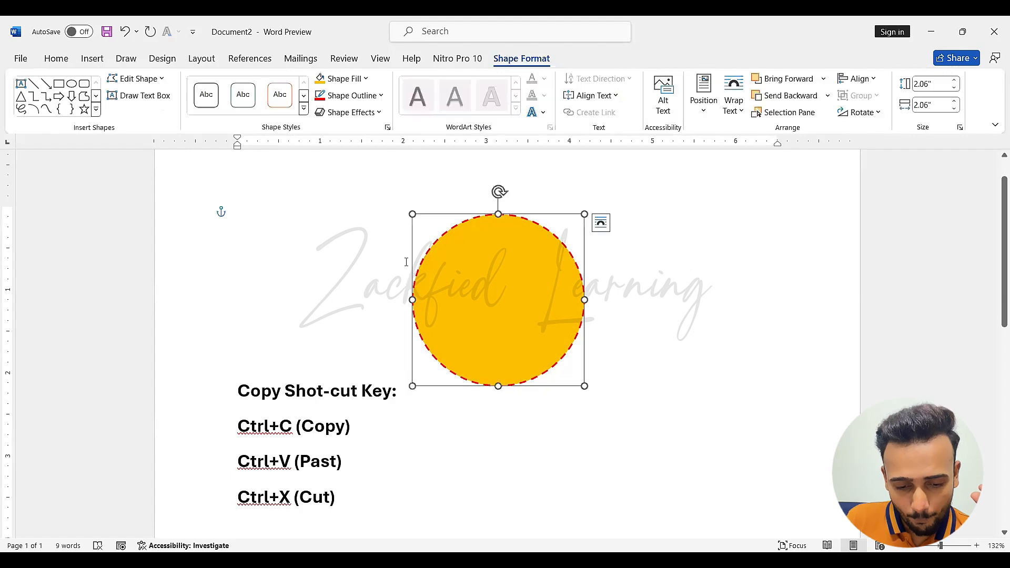
{"action": "left_click", "coordinate": [654, 343]}
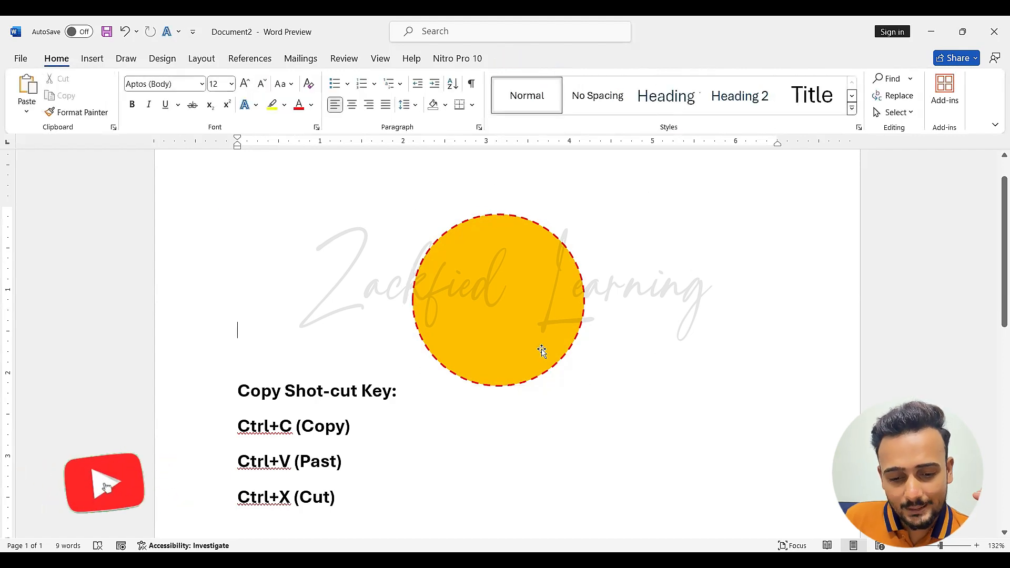
Try a sketched, hand-drawn style on the circle's dashed outline and restore the plain unsketched line
{"action": "left_click", "coordinate": [541, 350]}
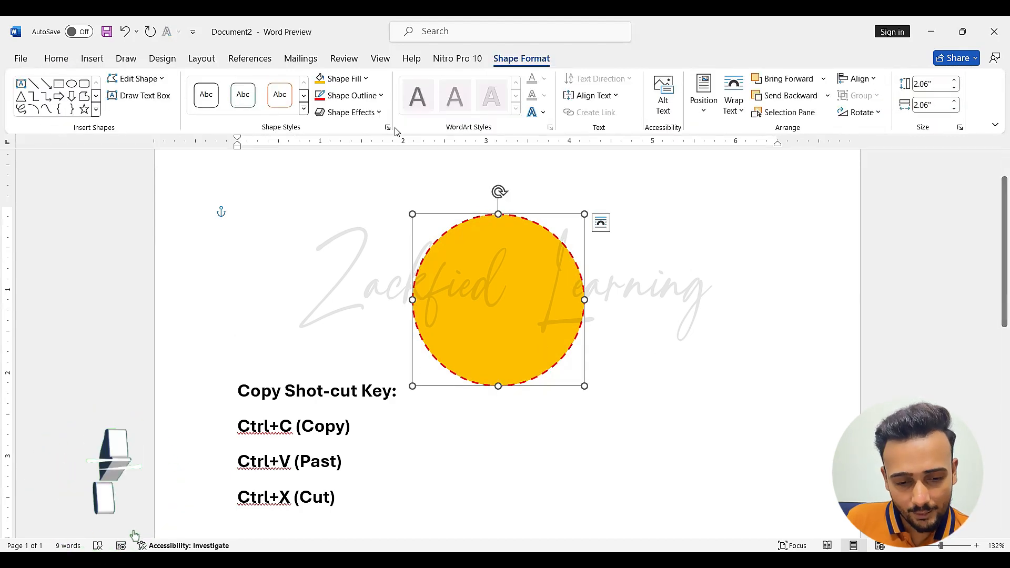
{"action": "left_click", "coordinate": [377, 98]}
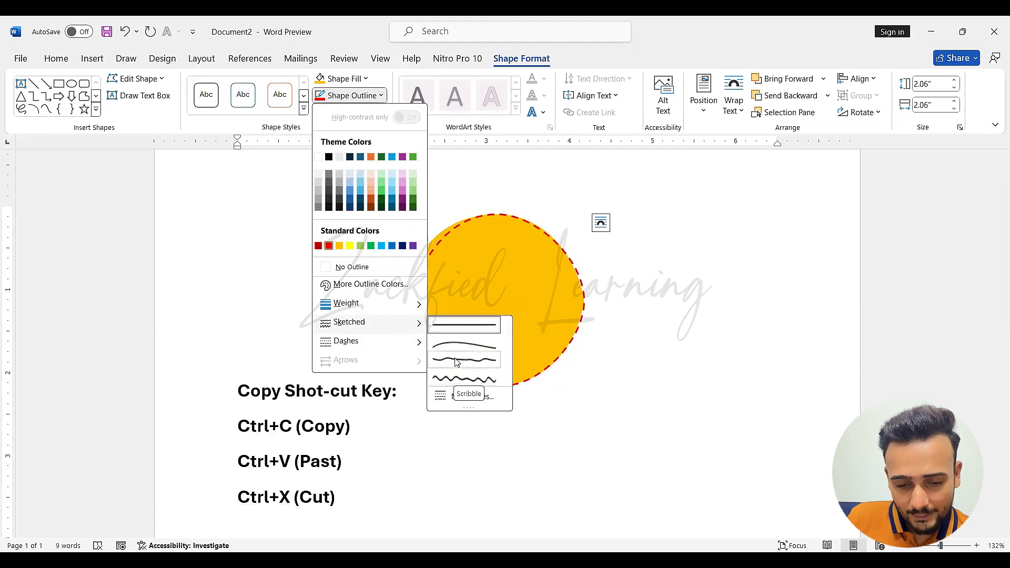
{"action": "left_click", "coordinate": [664, 381]}
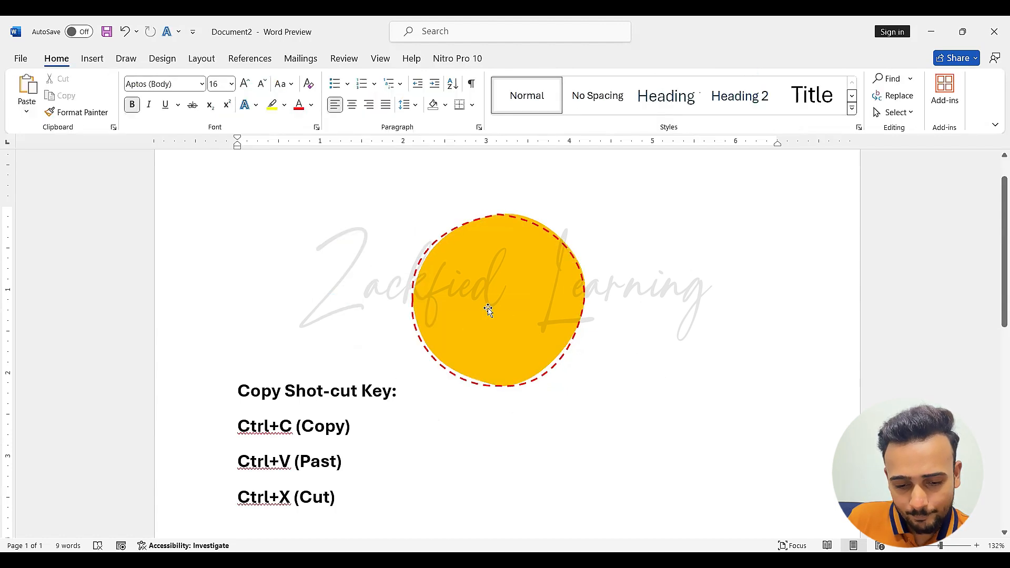
{"action": "left_click", "coordinate": [528, 282]}
{"action": "left_click", "coordinate": [353, 96]}
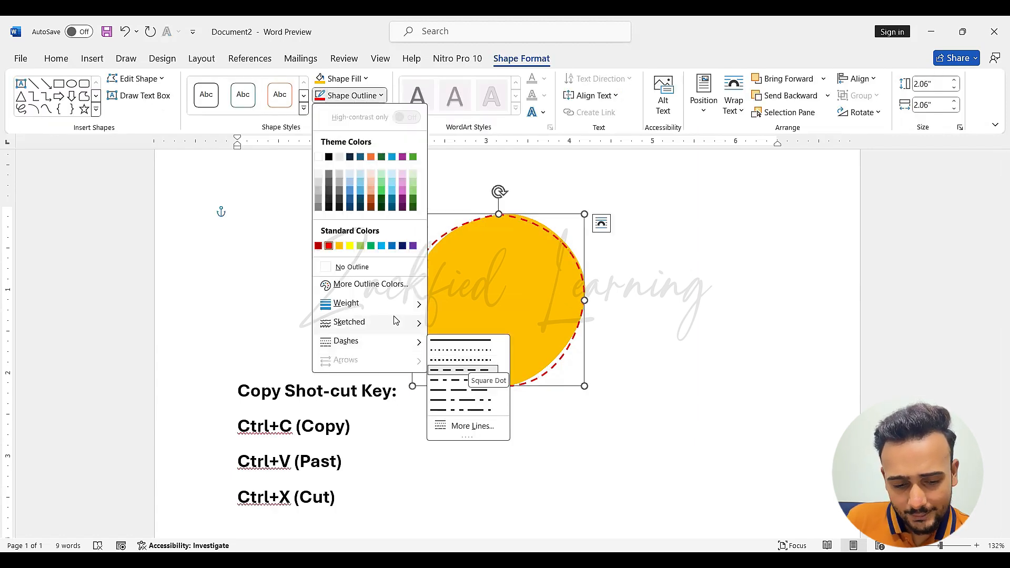
Open the advanced line settings for the circle's outline, try 1% transparency and return it to 0%
{"action": "left_click", "coordinate": [360, 94]}
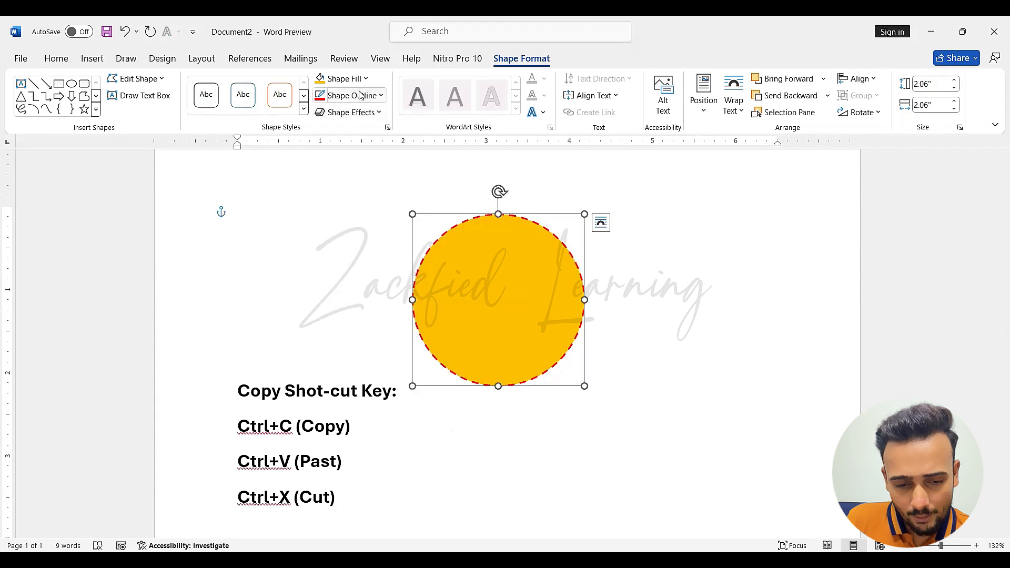
{"action": "left_click", "coordinate": [360, 96]}
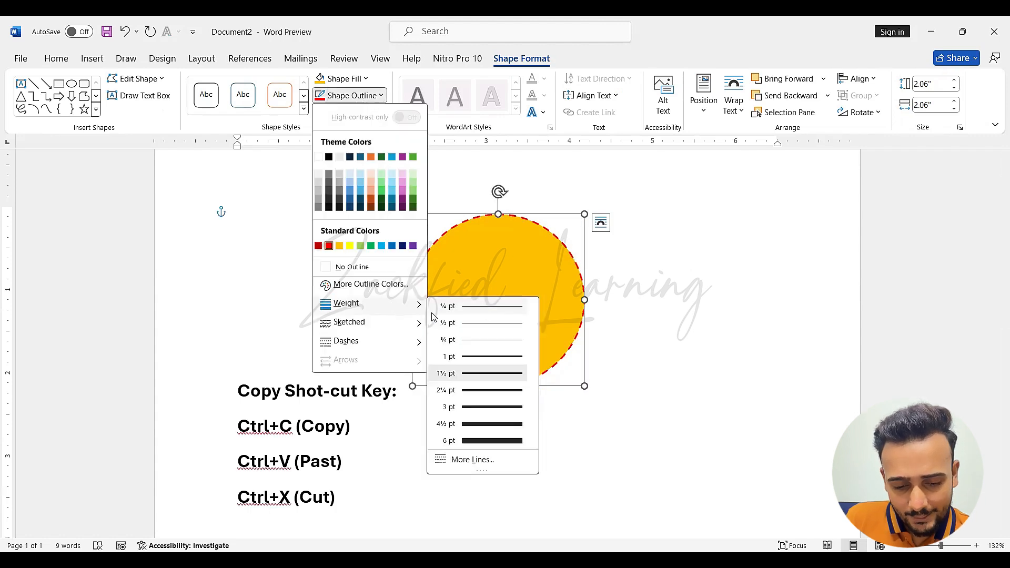
{"action": "left_click", "coordinate": [484, 465]}
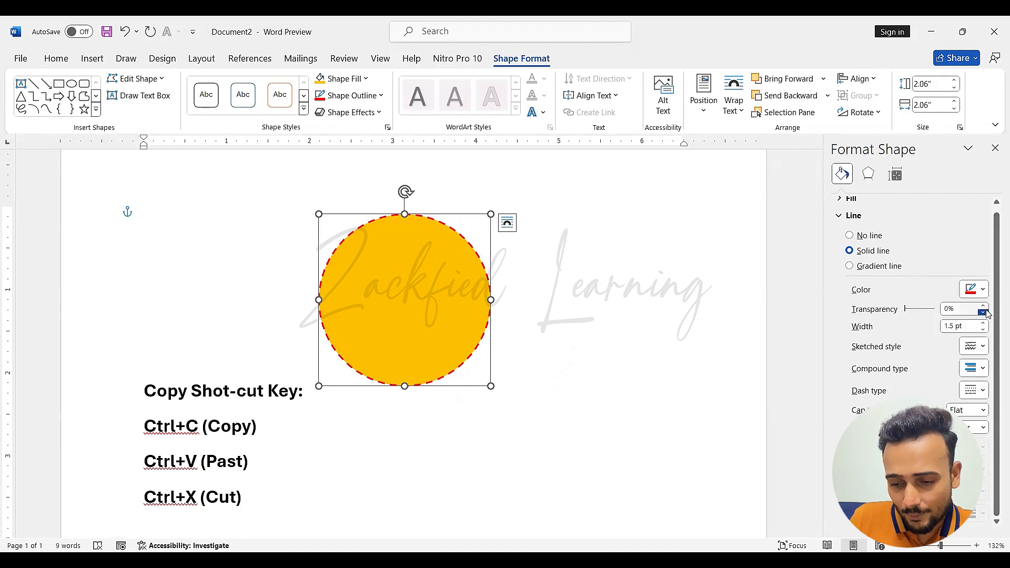
{"action": "left_click", "coordinate": [911, 309]}
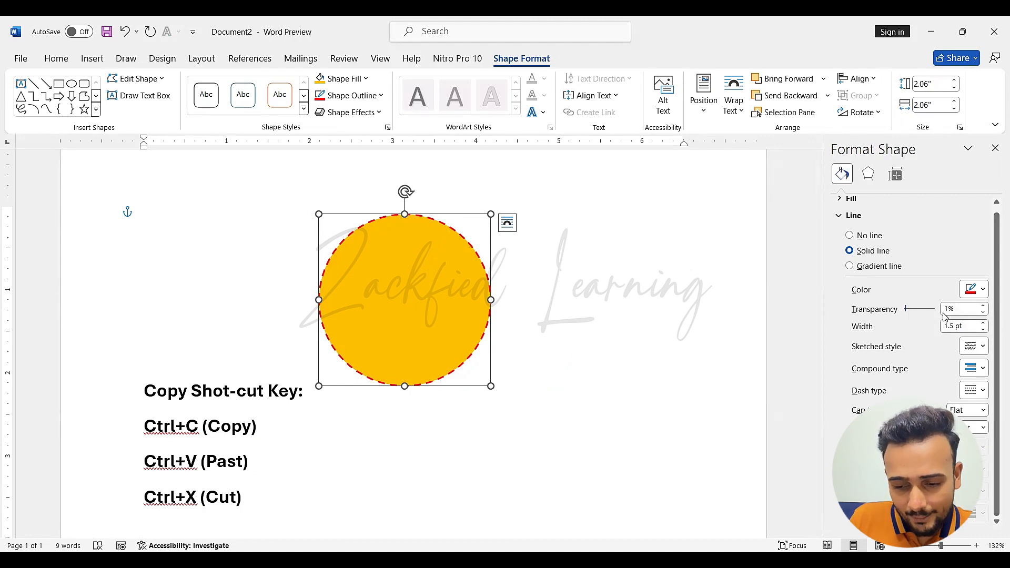
{"action": "mouse_move", "coordinate": [906, 309]}
{"action": "left_mouse_down"}
{"action": "mouse_move", "coordinate": [927, 311]}
{"action": "mouse_move", "coordinate": [905, 310]}
{"action": "left_mouse_up"}
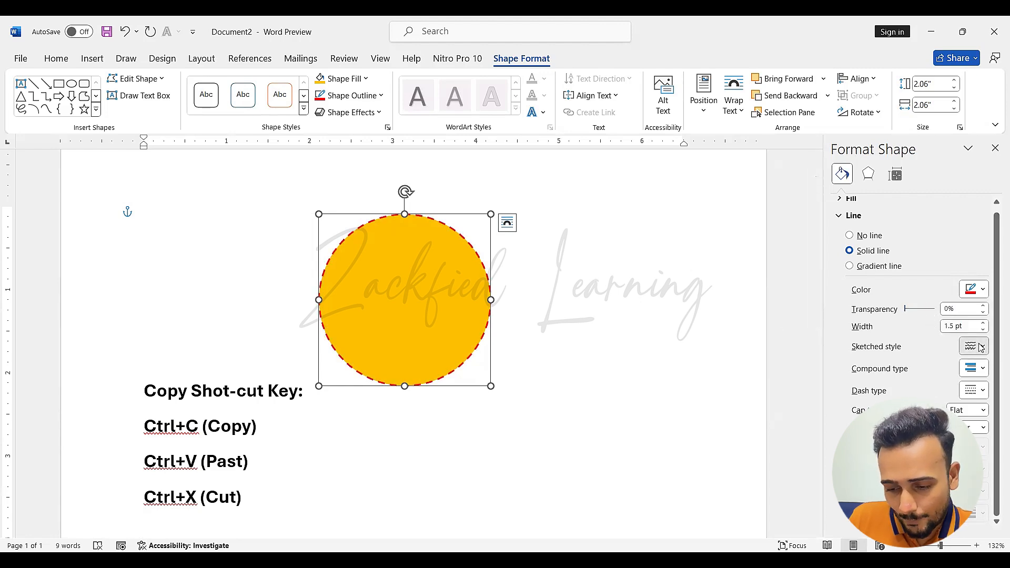
Examine the compound type and dash type choices available for the circle's outline
{"action": "left_click", "coordinate": [984, 368]}
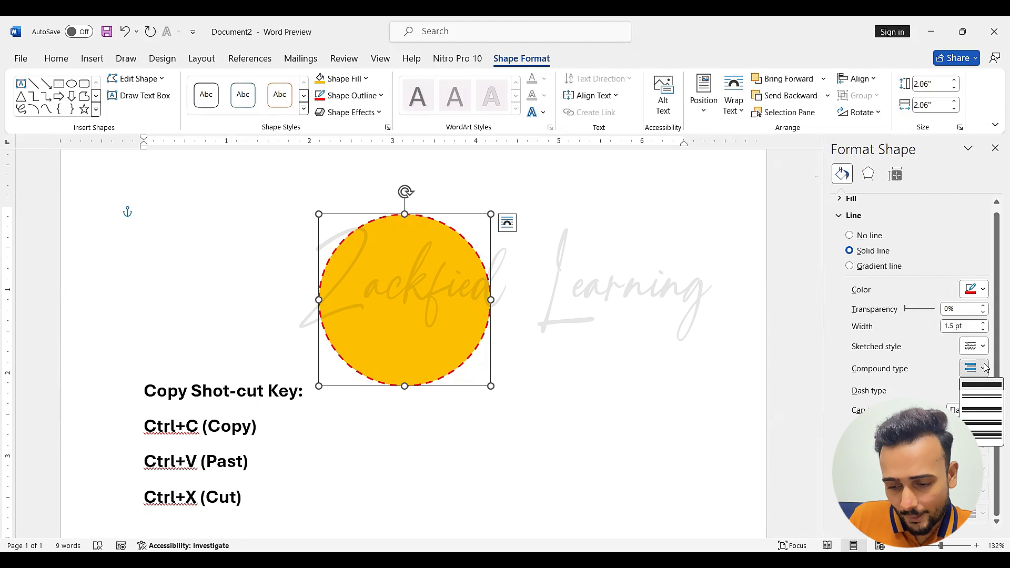
{"action": "left_click", "coordinate": [986, 369]}
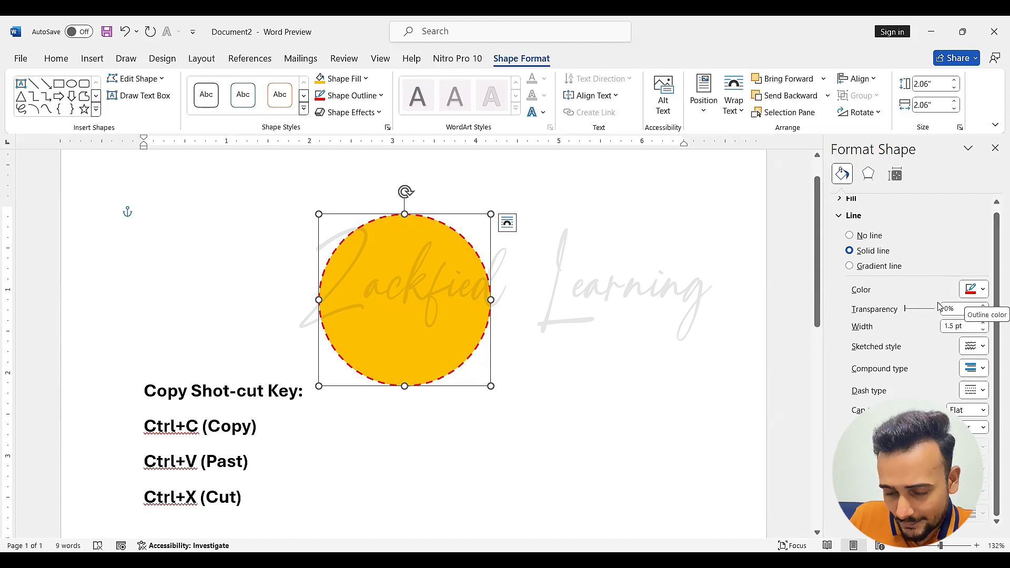
{"action": "left_click", "coordinate": [981, 392]}
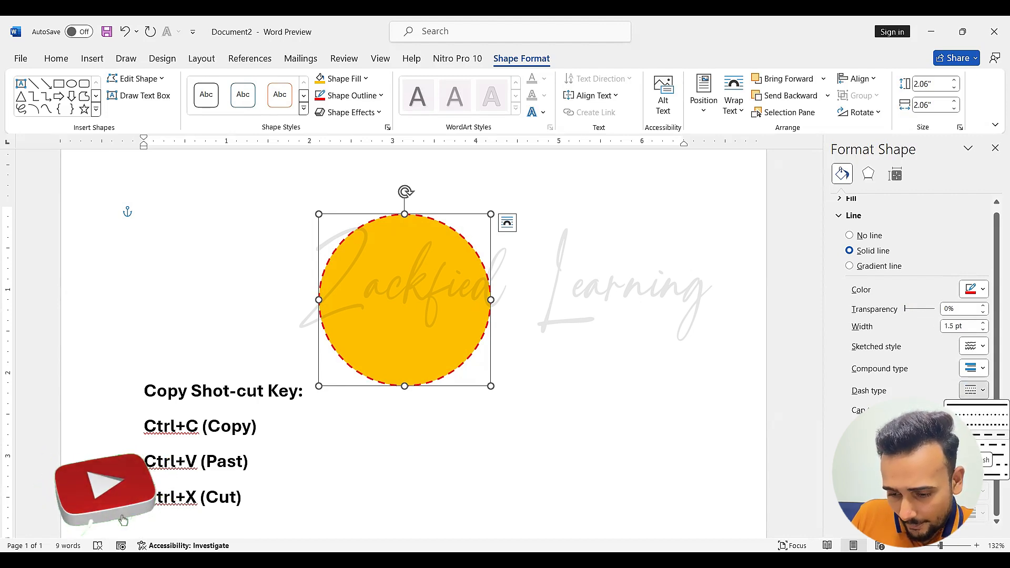
{"action": "left_click", "coordinate": [977, 319]}
Increase the width of the circle's dashed red outline to 6 pt
{"action": "left_click", "coordinate": [983, 330]}
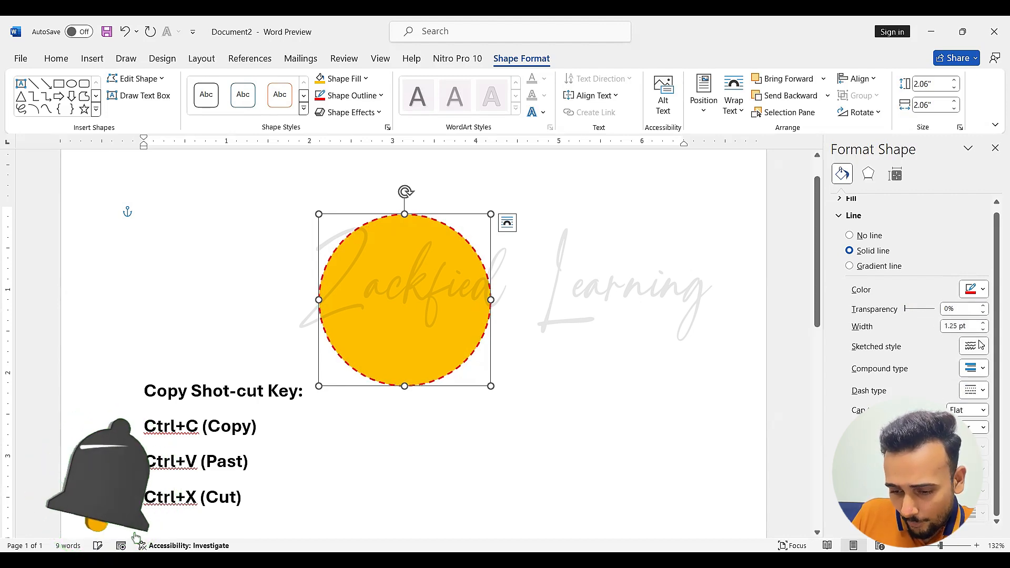
{"action": "left_click", "coordinate": [983, 323]}
{"action": "left_click", "coordinate": [983, 323]}
{"action": "left_click", "coordinate": [984, 323]}
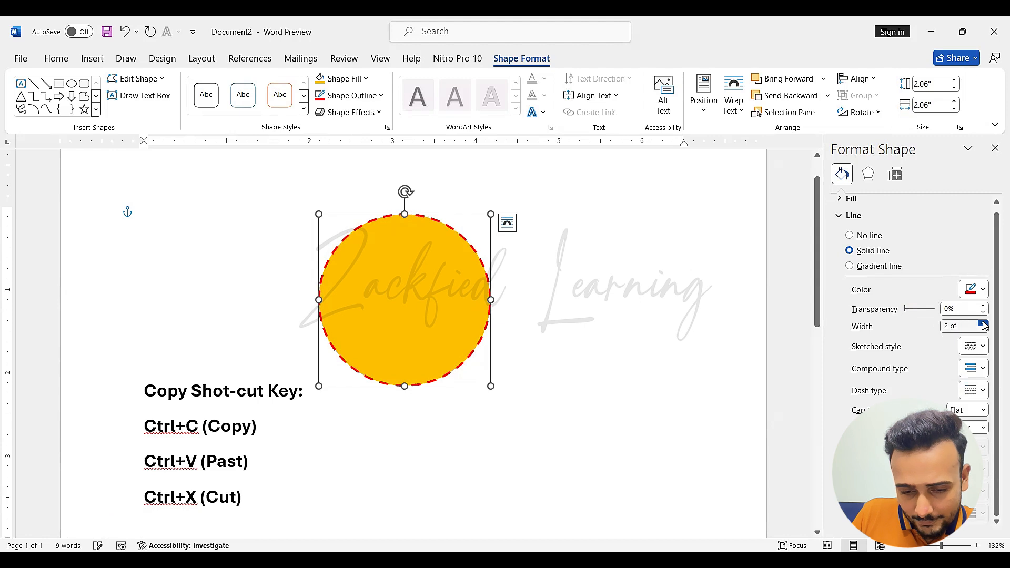
{"action": "left_click", "coordinate": [984, 323]}
{"action": "left_click", "coordinate": [983, 324]}
{"action": "left_click", "coordinate": [984, 323]}
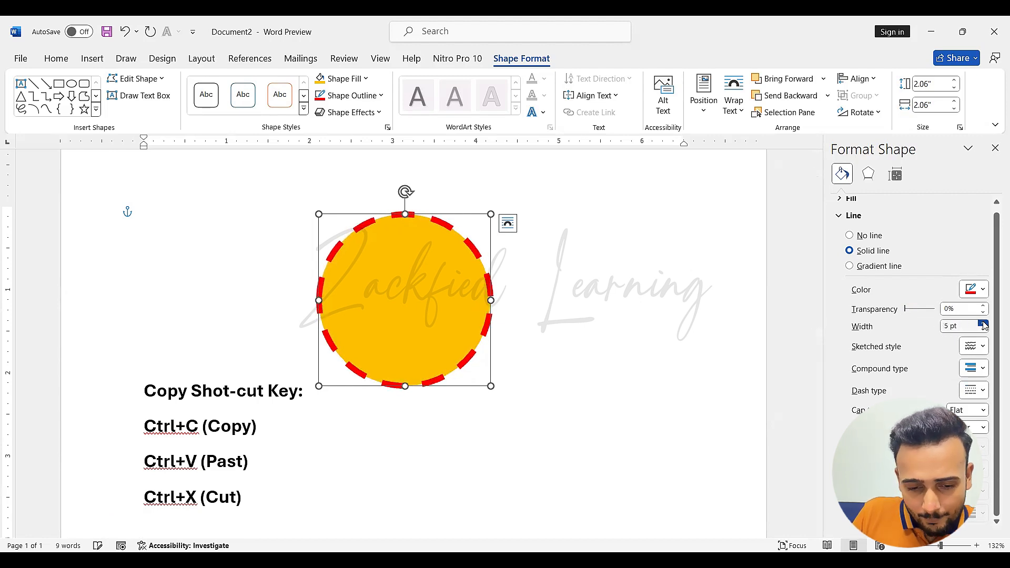
{"action": "left_click", "coordinate": [983, 323]}
{"action": "left_click", "coordinate": [984, 323]}
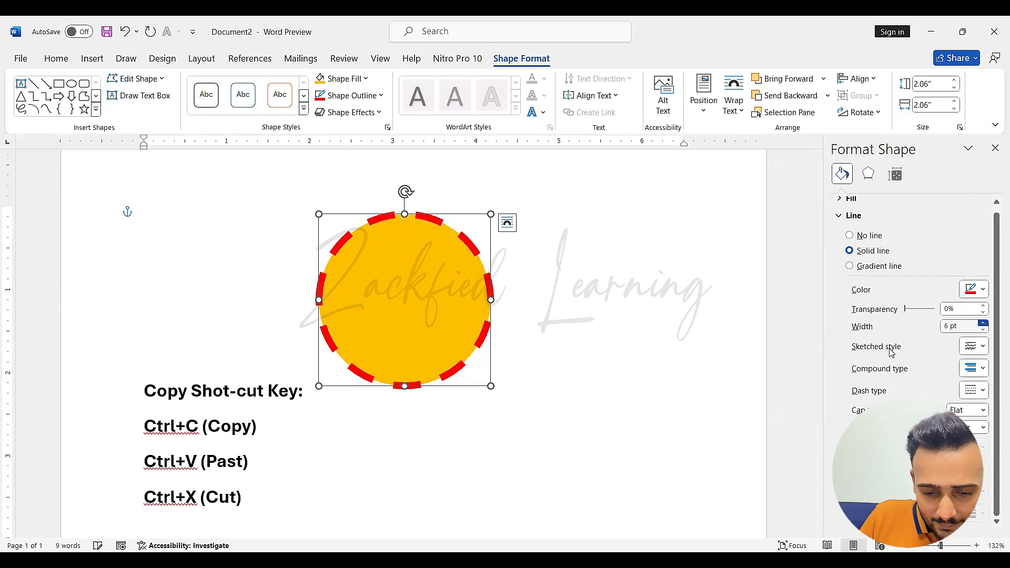
Enlarge the gold circle from its lower-right corner to about 2.76" by 2.76"
{"action": "left_click", "coordinate": [613, 312]}
{"action": "left_click", "coordinate": [353, 238]}
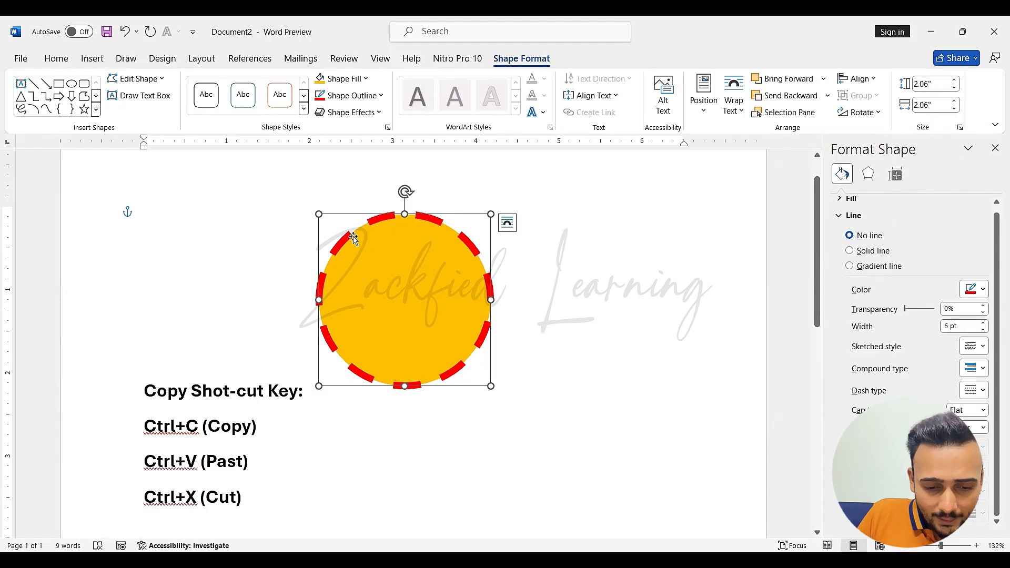
{"action": "left_click_drag", "start_coordinate": [490, 386], "coordinate": [544, 440]}
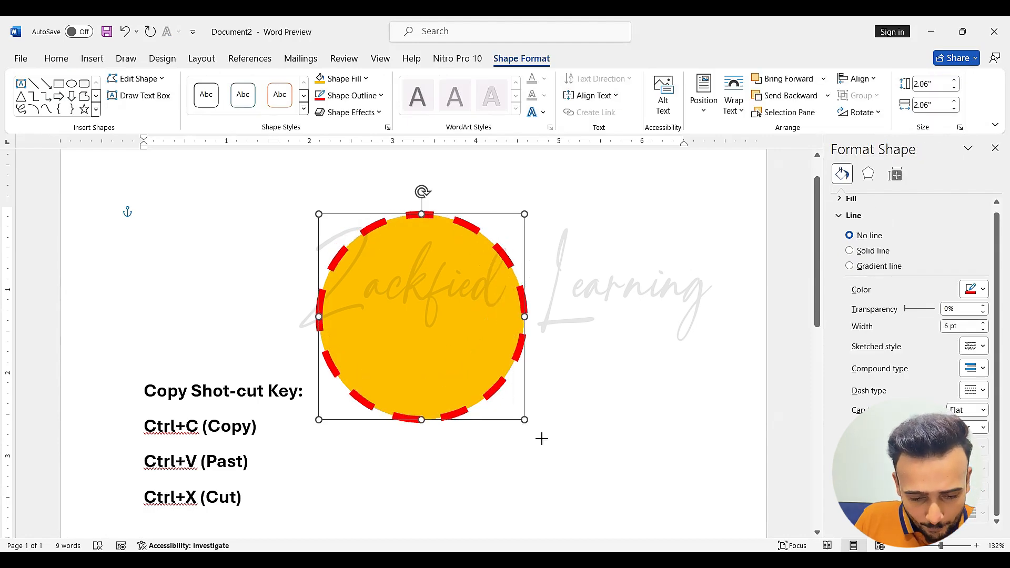
{"action": "left_click", "coordinate": [489, 301]}
{"action": "left_click", "coordinate": [489, 302]}
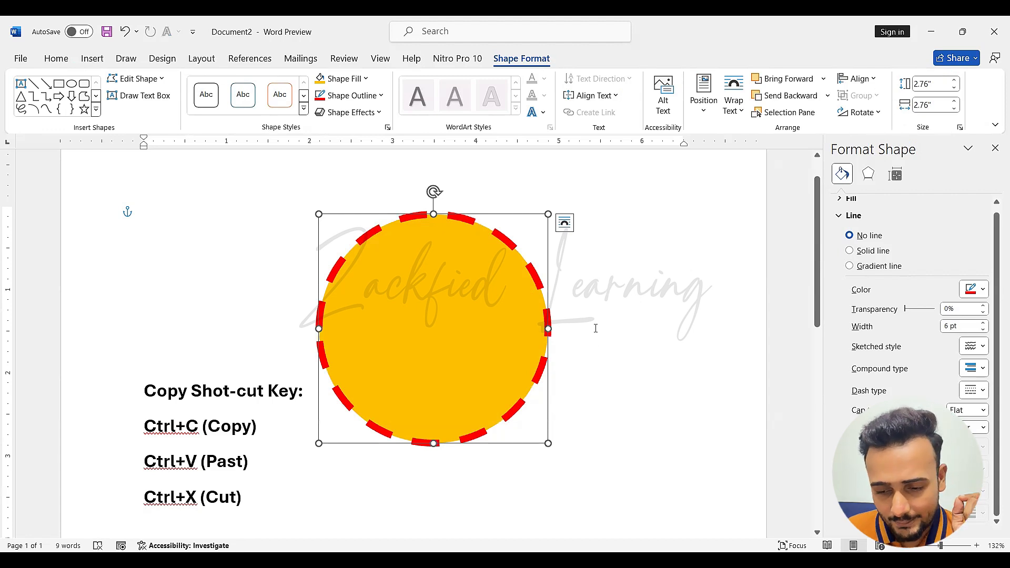
Try the Square and Flat cap types on the circle's dashed outline and set the cap type to Round
{"action": "left_click", "coordinate": [984, 411]}
{"action": "left_click", "coordinate": [981, 425]}
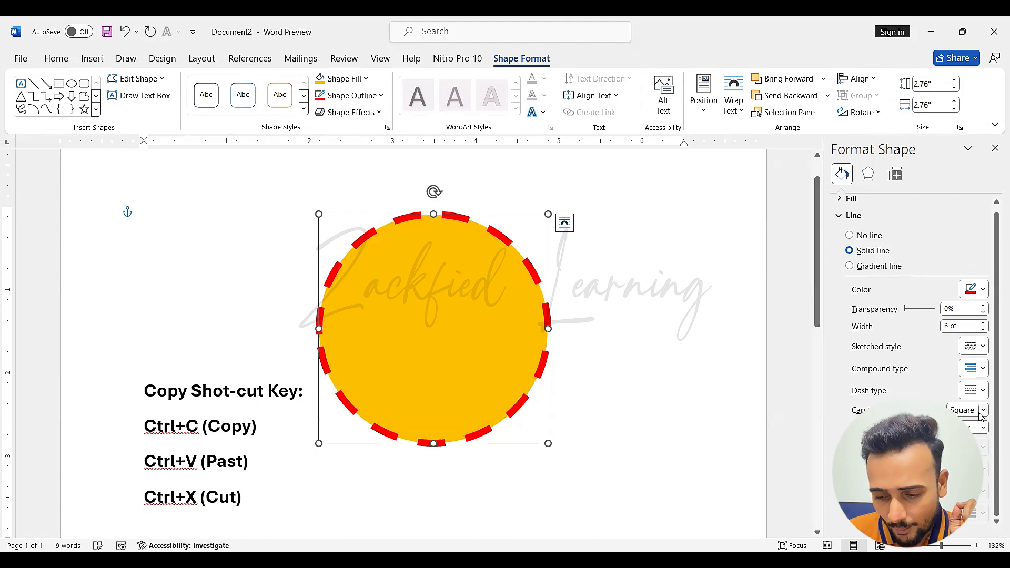
{"action": "left_click", "coordinate": [983, 412]}
{"action": "left_click", "coordinate": [977, 438]}
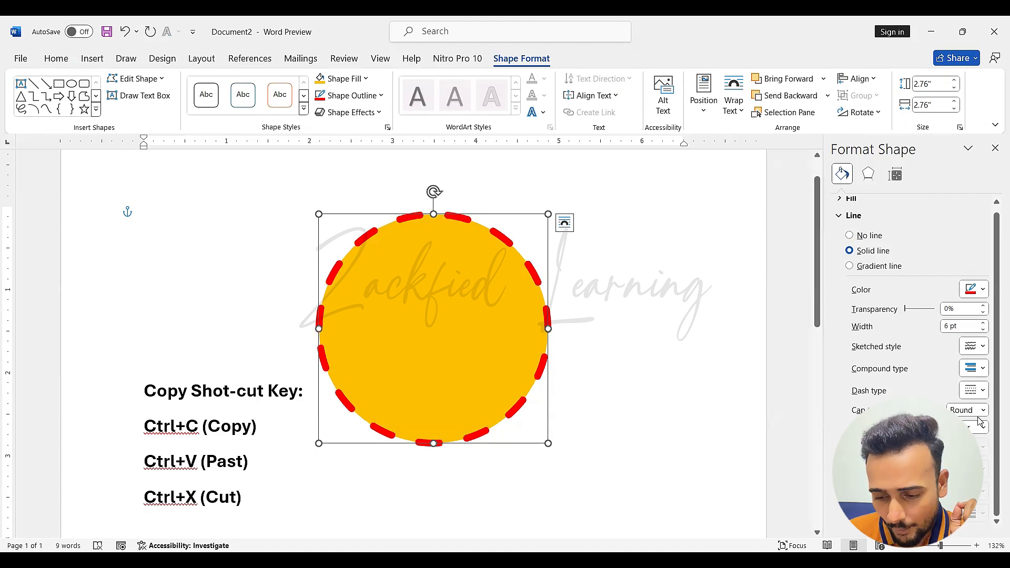
{"action": "left_click", "coordinate": [984, 410]}
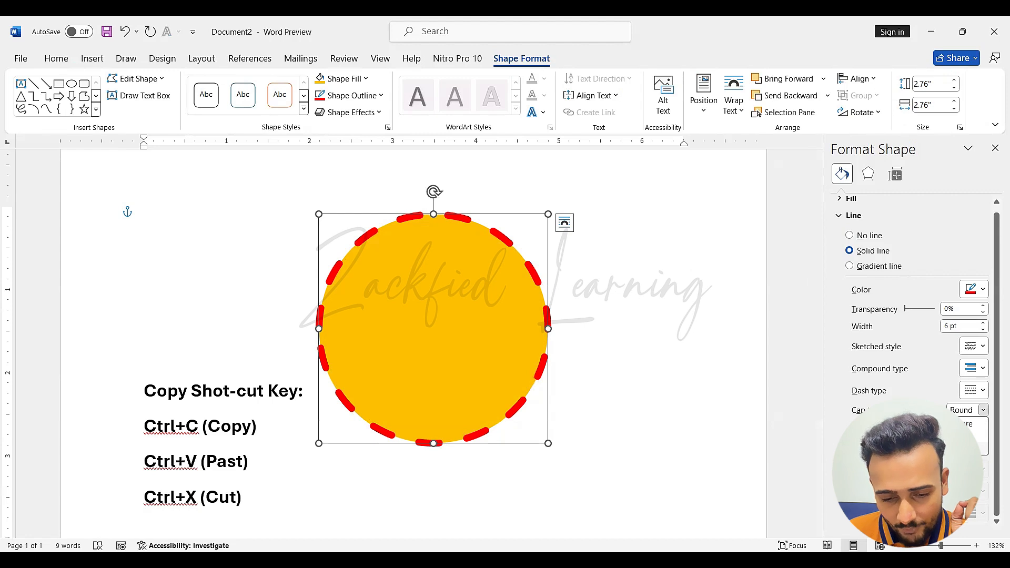
{"action": "left_click", "coordinate": [975, 449]}
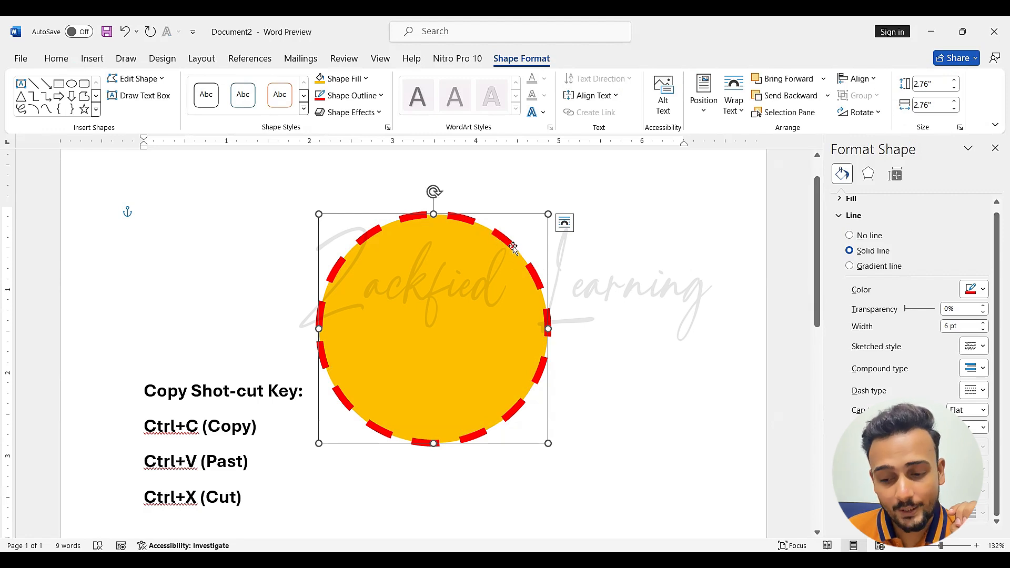
{"action": "left_click", "coordinate": [983, 410]}
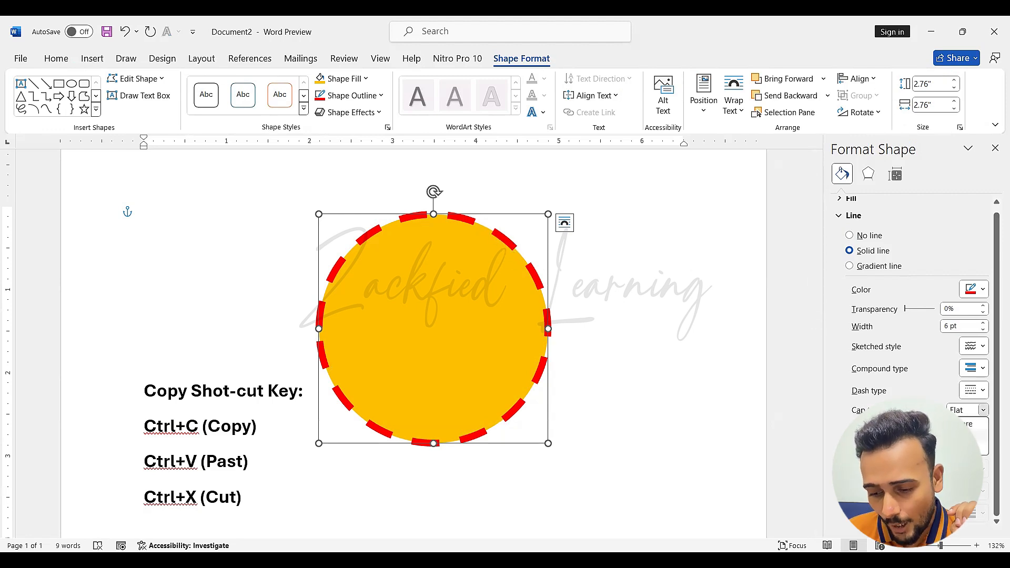
{"action": "left_click", "coordinate": [966, 437]}
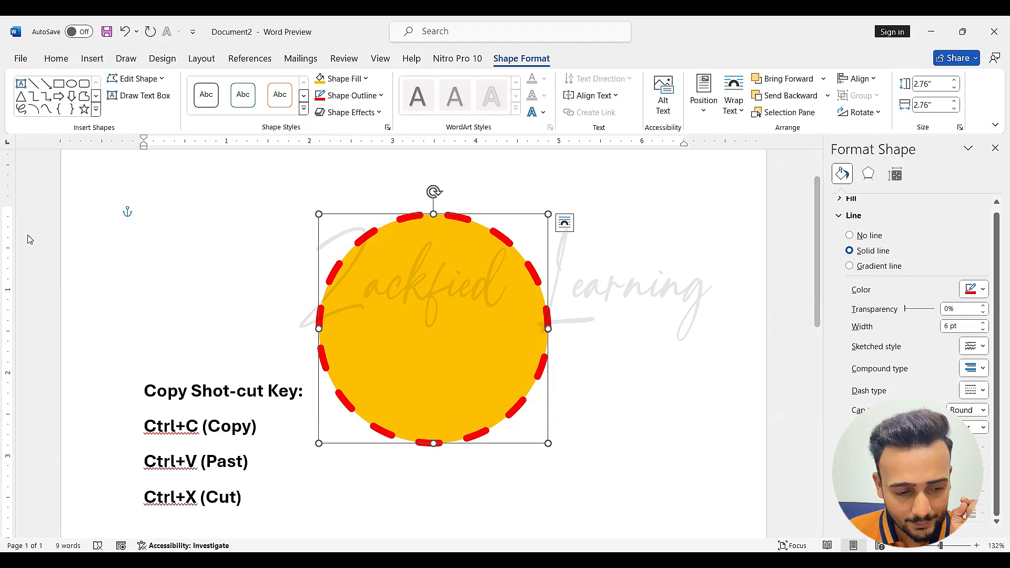
{"action": "key", "text": "ctrl+shift+3"}
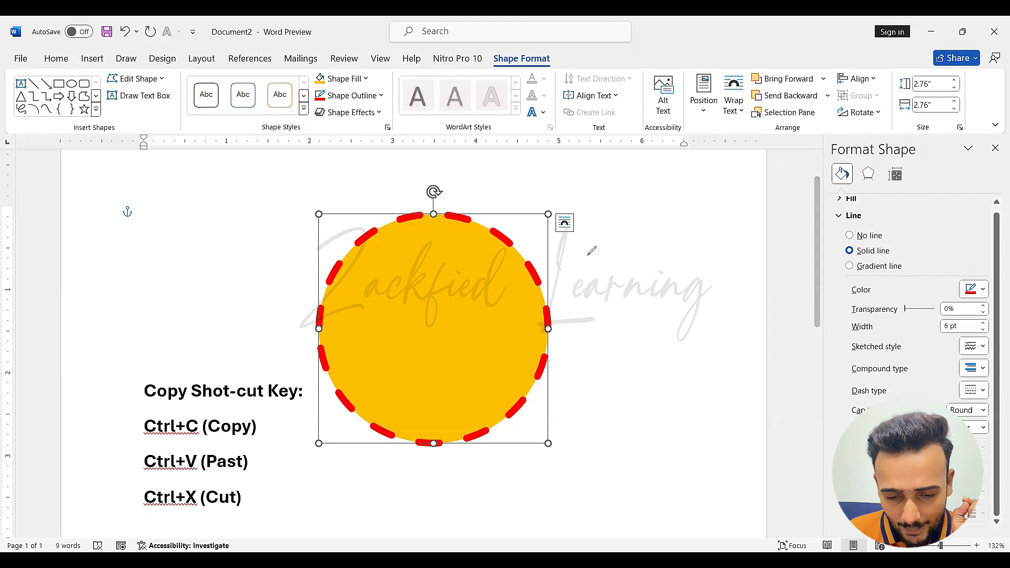
{"action": "mouse_move", "coordinate": [529, 244]}
{"action": "left_mouse_down"}
{"action": "mouse_move", "coordinate": [515, 284]}
{"action": "mouse_move", "coordinate": [554, 304]}
{"action": "left_mouse_up"}
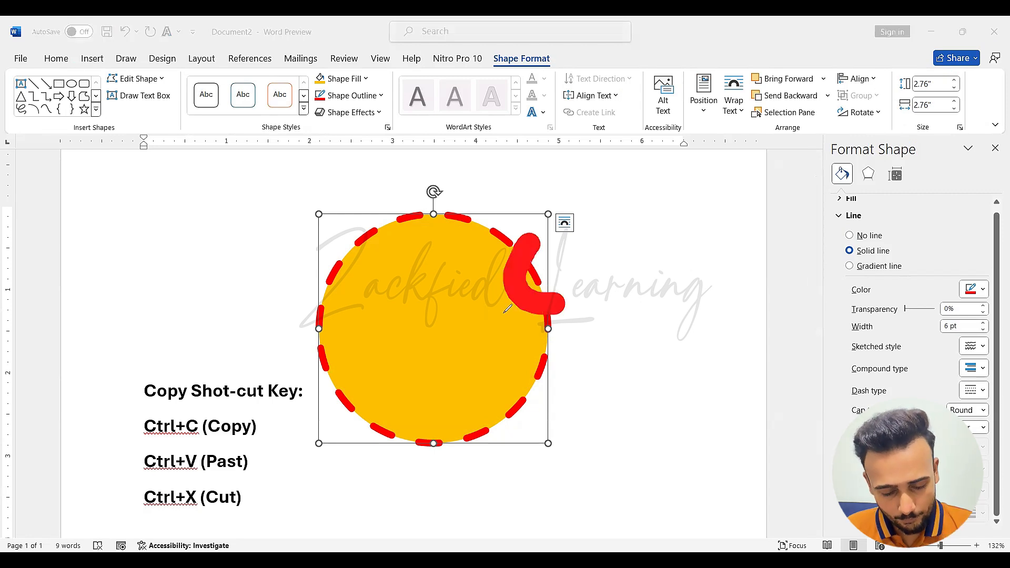
{"action": "key", "text": "ctrl+shift+7"}
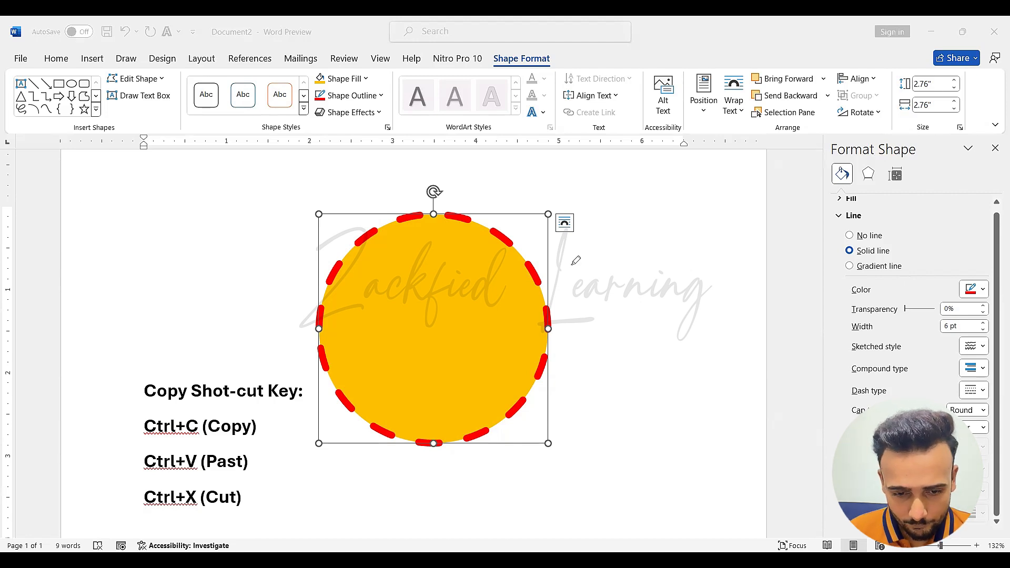
{"action": "mouse_move", "coordinate": [525, 244]}
{"action": "left_mouse_down"}
{"action": "mouse_move", "coordinate": [544, 315]}
{"action": "mouse_move", "coordinate": [562, 254]}
{"action": "mouse_move", "coordinate": [545, 318]}
{"action": "left_mouse_up"}
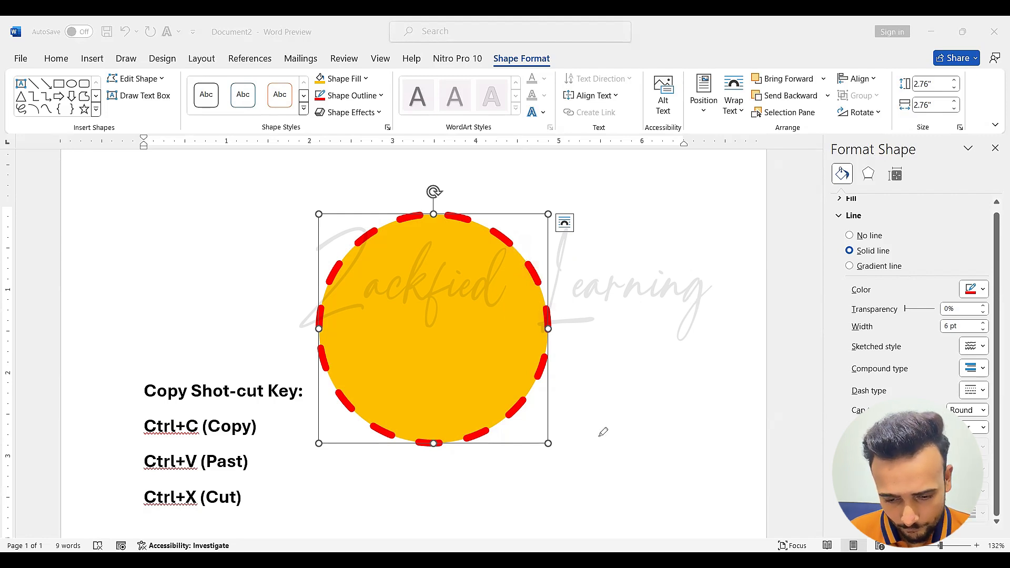
{"action": "left_click_drag", "start_coordinate": [598, 440], "coordinate": [653, 351]}
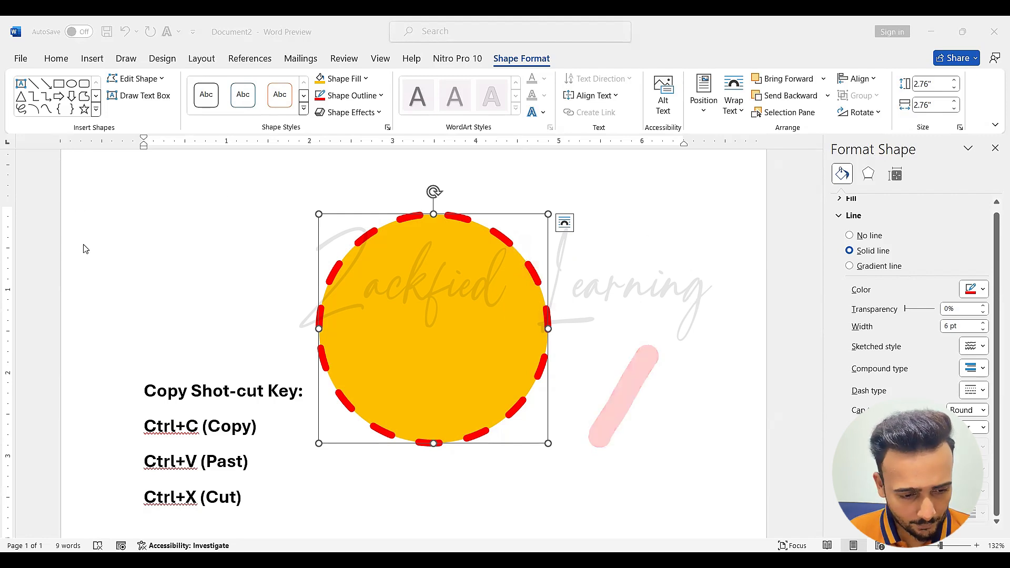
Draw five red on-screen annotation arrows pointing at the round-capped dashes along the circle's right and upper edge
{"action": "left_click_drag", "start_coordinate": [648, 224], "coordinate": [543, 270]}
{"action": "left_click_drag", "start_coordinate": [665, 312], "coordinate": [556, 318]}
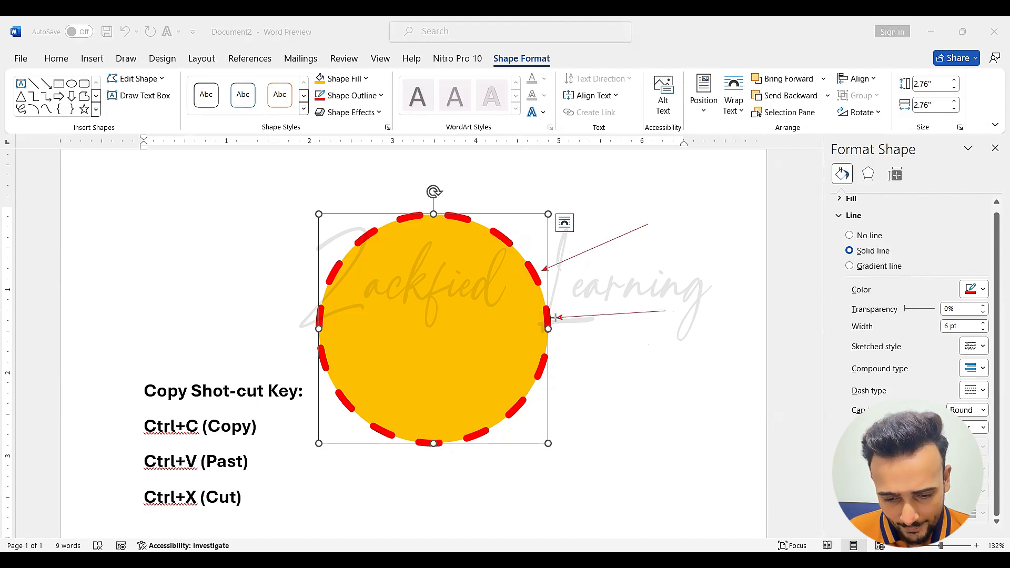
{"action": "left_click_drag", "start_coordinate": [624, 431], "coordinate": [546, 378]}
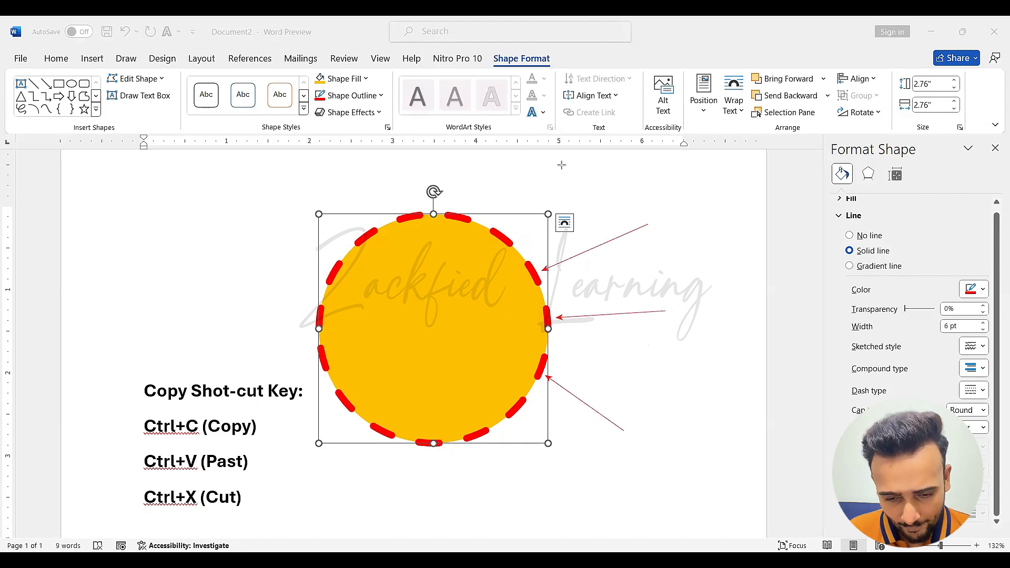
{"action": "left_click_drag", "start_coordinate": [549, 164], "coordinate": [508, 236]}
{"action": "left_click_drag", "start_coordinate": [492, 156], "coordinate": [466, 211]}
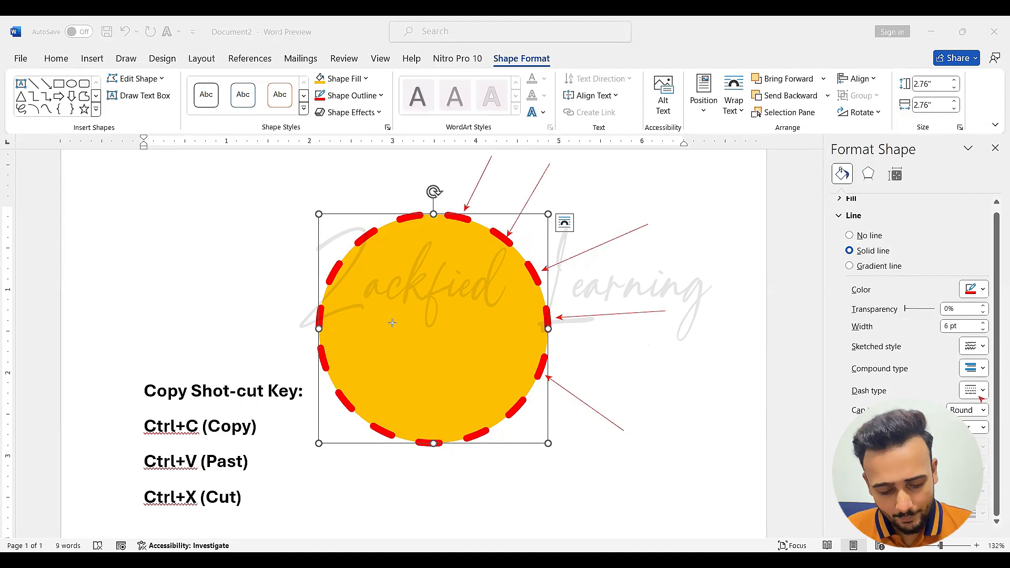
Try two annotation arrows pointing toward the cap type setting and undo both
{"action": "left_click_drag", "start_coordinate": [798, 385], "coordinate": [889, 404]}
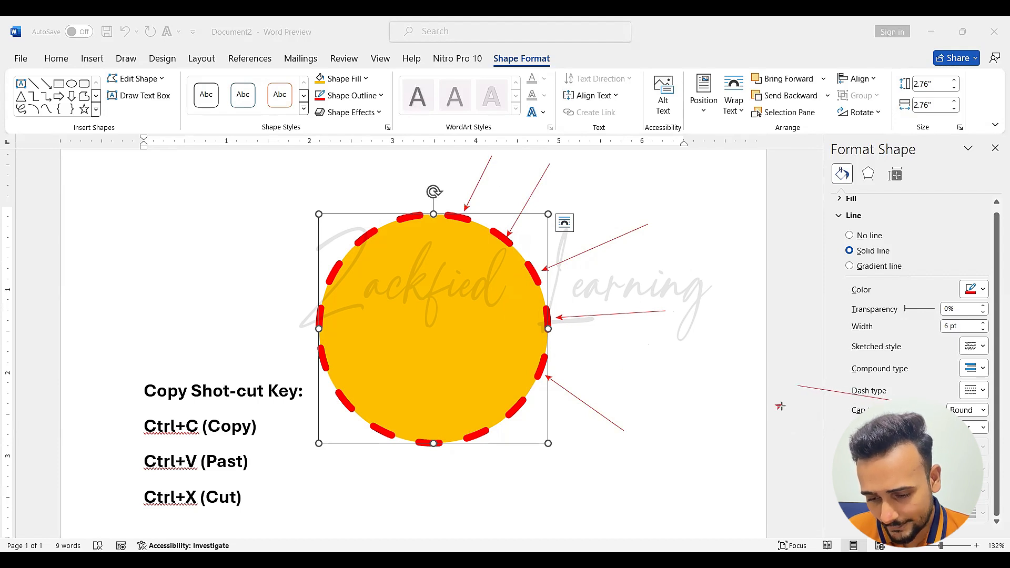
{"action": "left_click_drag", "start_coordinate": [780, 407], "coordinate": [851, 410]}
{"action": "key", "text": "ctrl+z"}
{"action": "key", "text": "ctrl+z"}
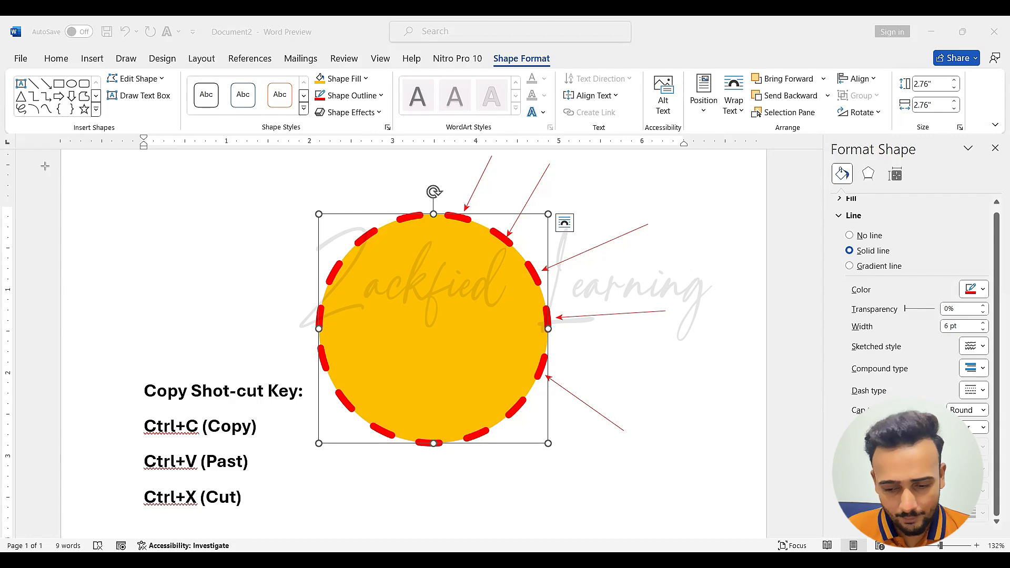
Try the Square and Round cap types on the circle's dashed outline and set the cap type to Flat
{"action": "left_click", "coordinate": [982, 410]}
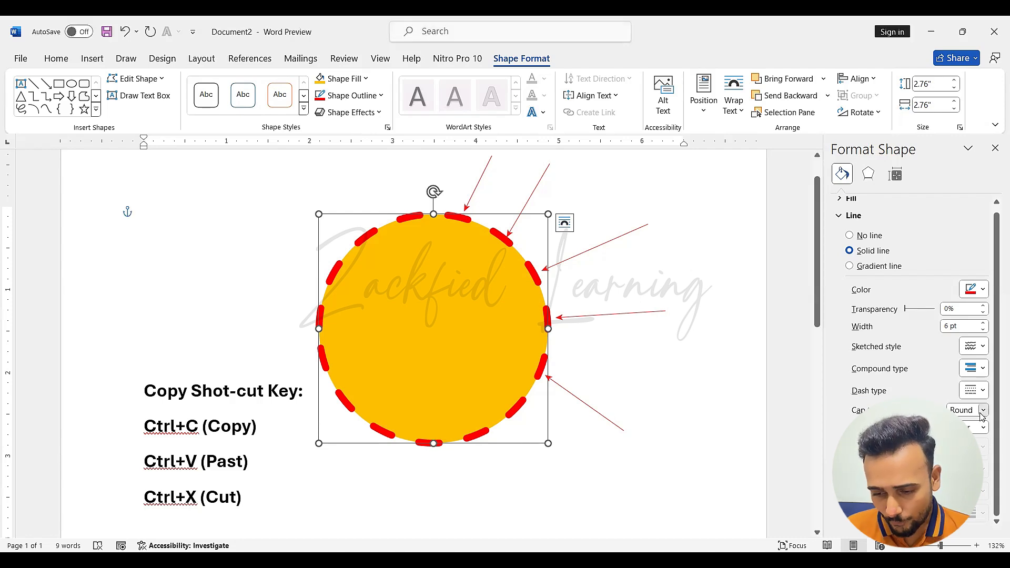
{"action": "left_click", "coordinate": [982, 412]}
{"action": "left_click", "coordinate": [977, 426]}
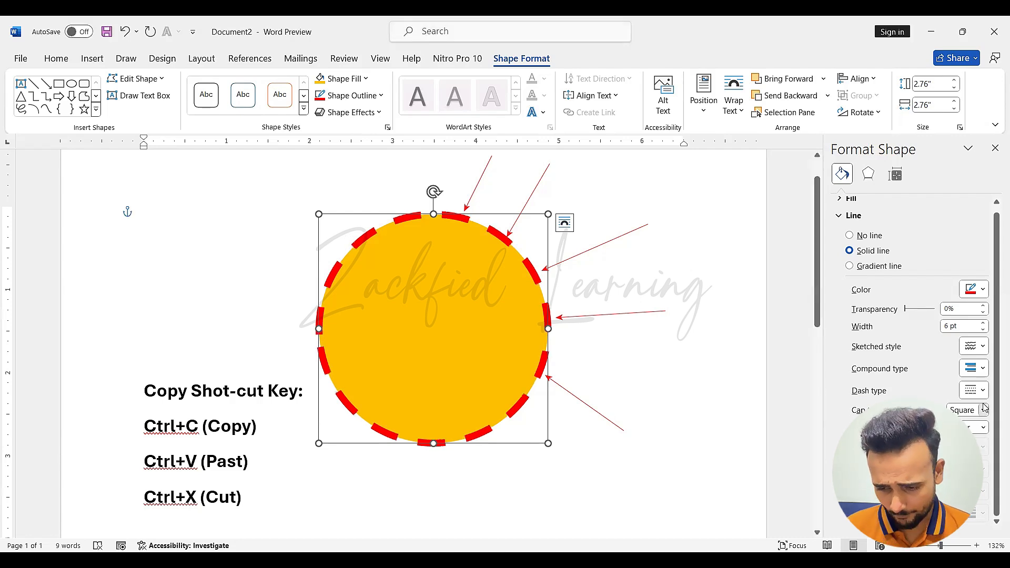
{"action": "left_click", "coordinate": [984, 410]}
{"action": "left_click", "coordinate": [982, 434]}
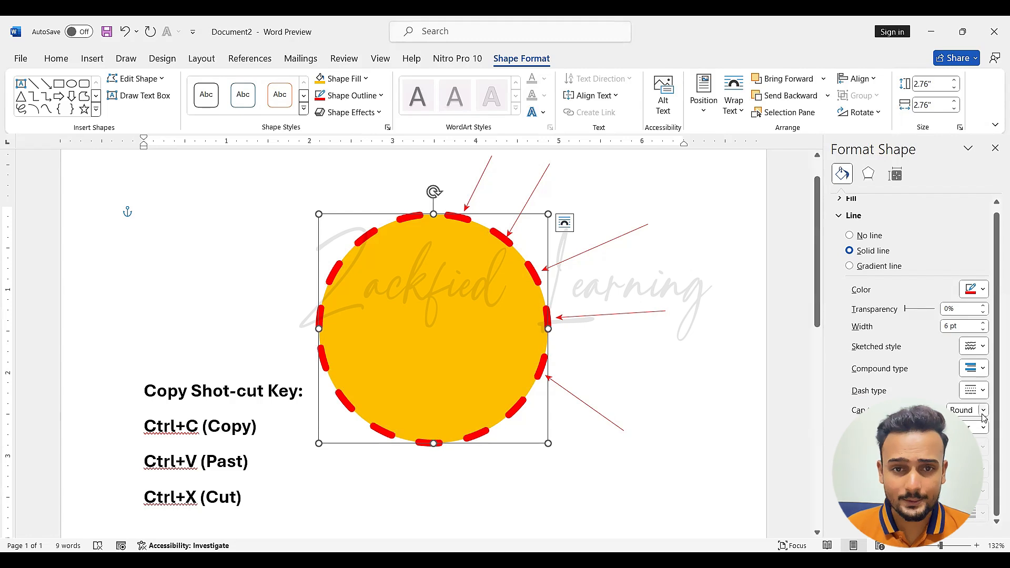
{"action": "left_click", "coordinate": [983, 412]}
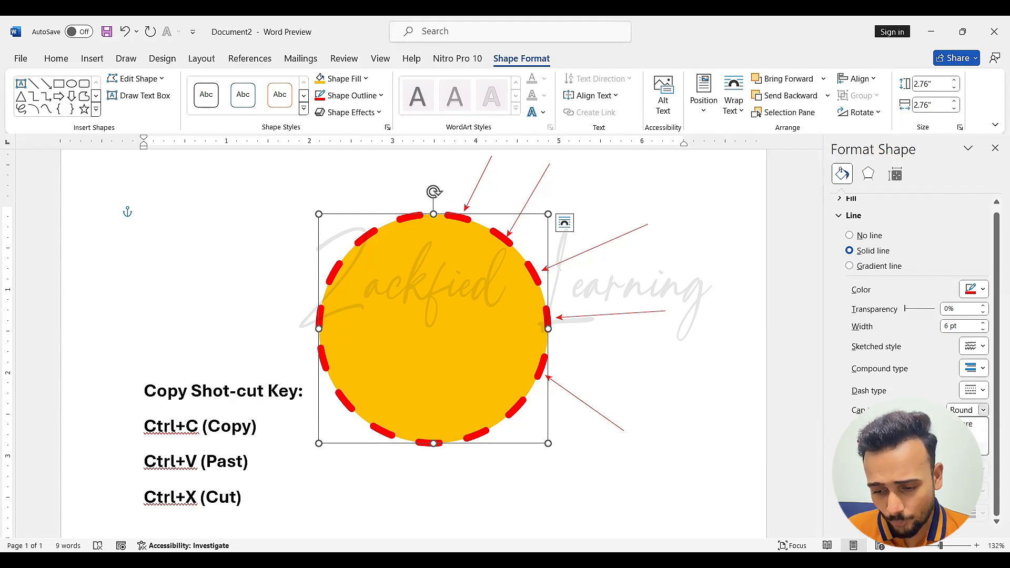
{"action": "left_click", "coordinate": [982, 446]}
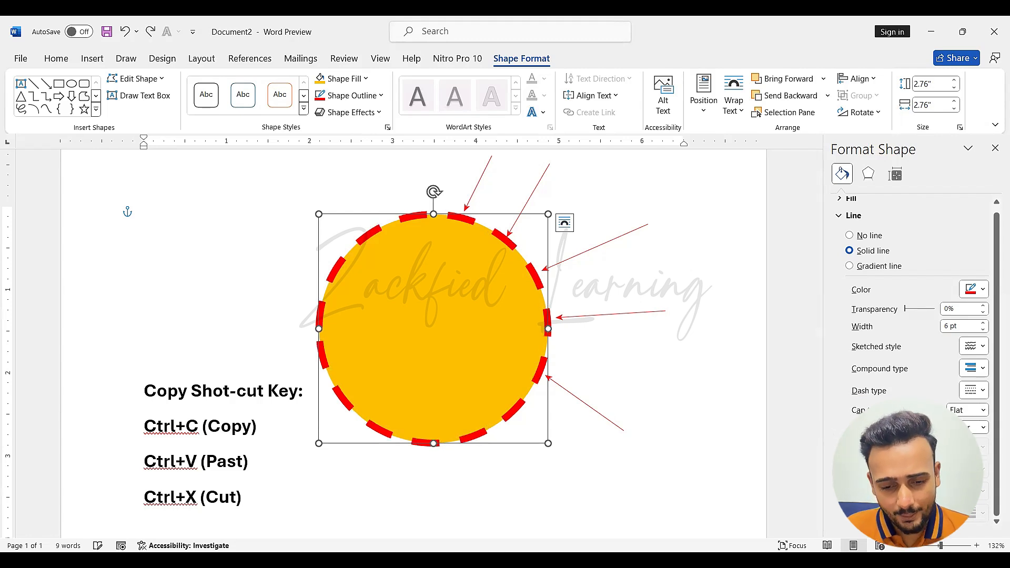
Review the join type options for the circle's outline and reselect Flat as the cap type
{"action": "left_click", "coordinate": [984, 428]}
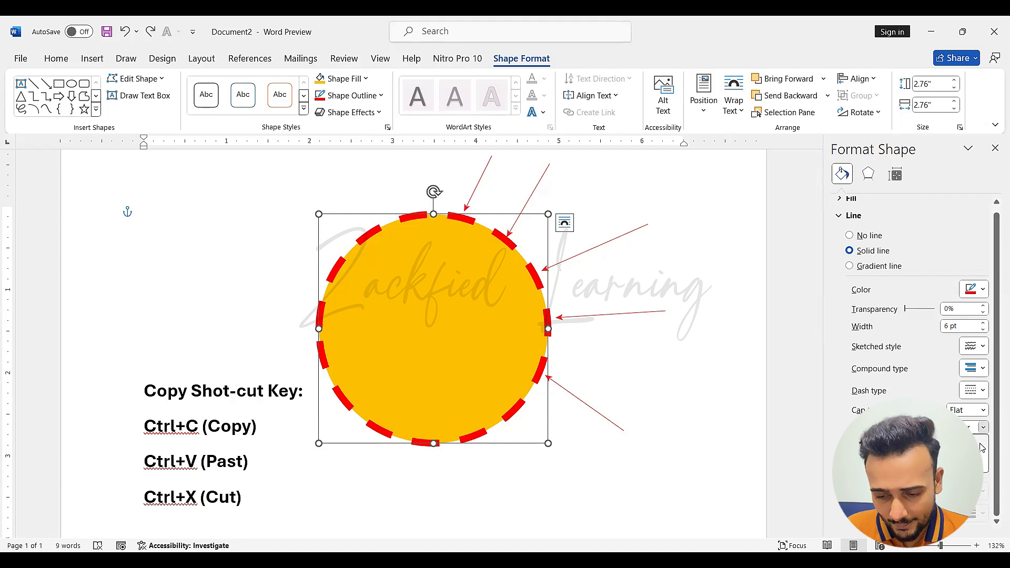
{"action": "left_click", "coordinate": [985, 439]}
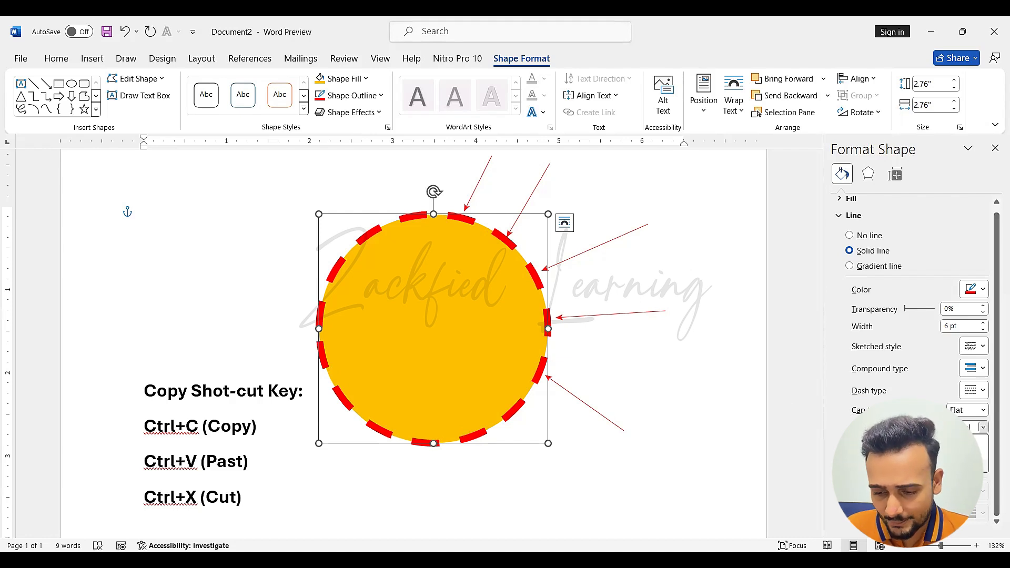
{"action": "left_click", "coordinate": [982, 410]}
{"action": "left_click", "coordinate": [964, 447]}
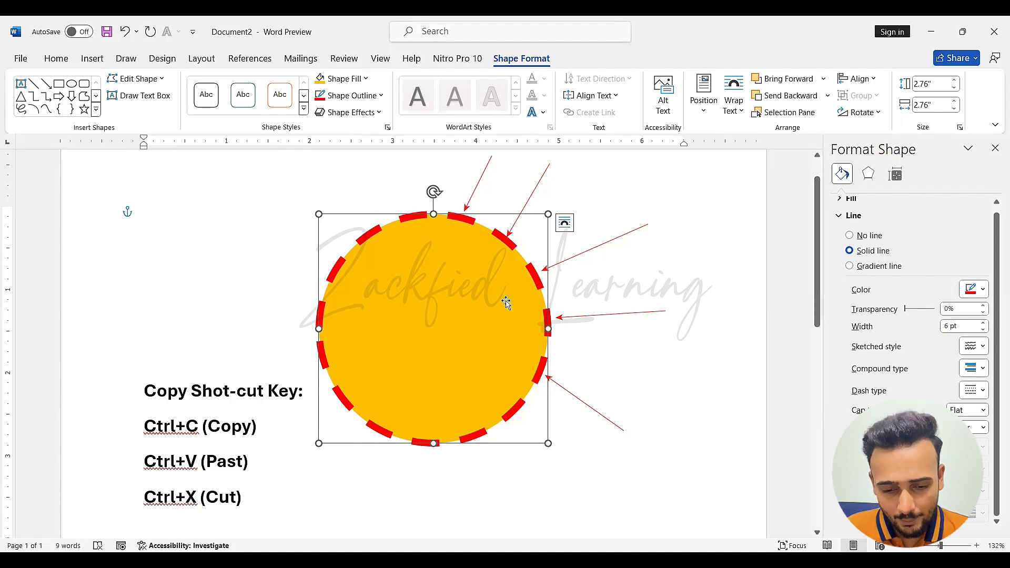
Clear the red annotation arrows around the circle and deselect the circle
{"action": "key", "text": "ctrl"}
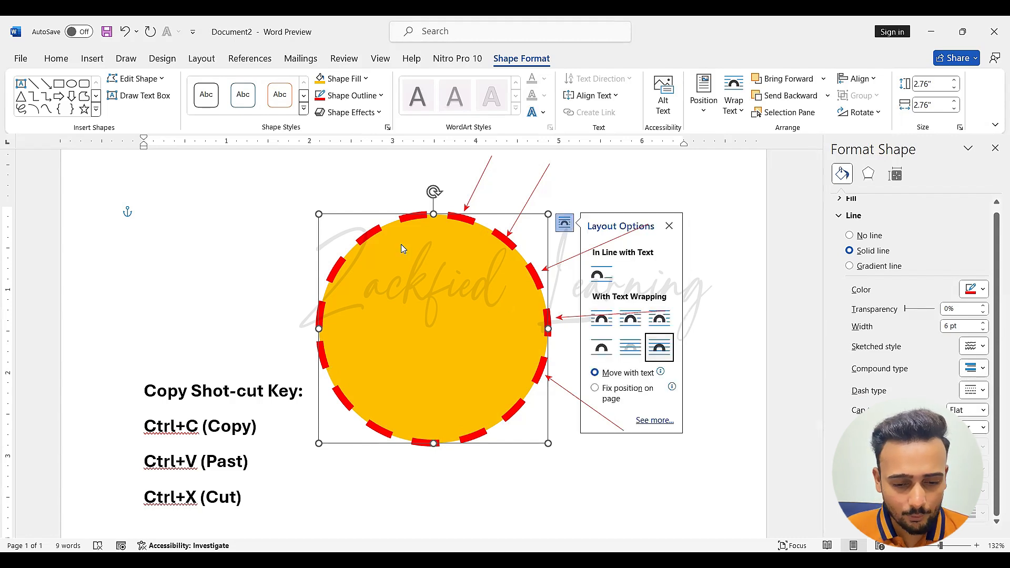
{"action": "left_click", "coordinate": [59, 84]}
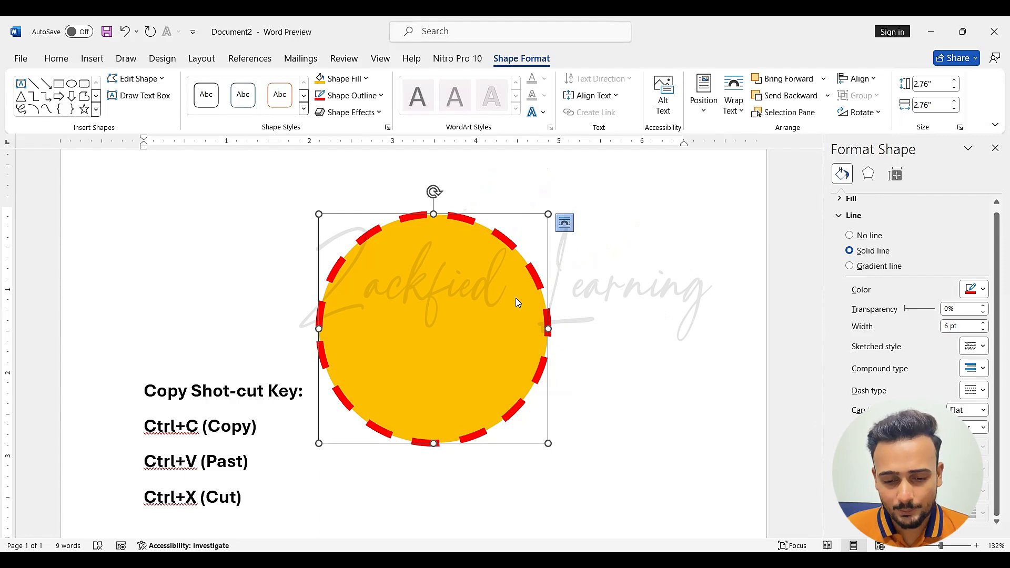
{"action": "key", "text": "ctrl"}
{"action": "left_click", "coordinate": [584, 195]}
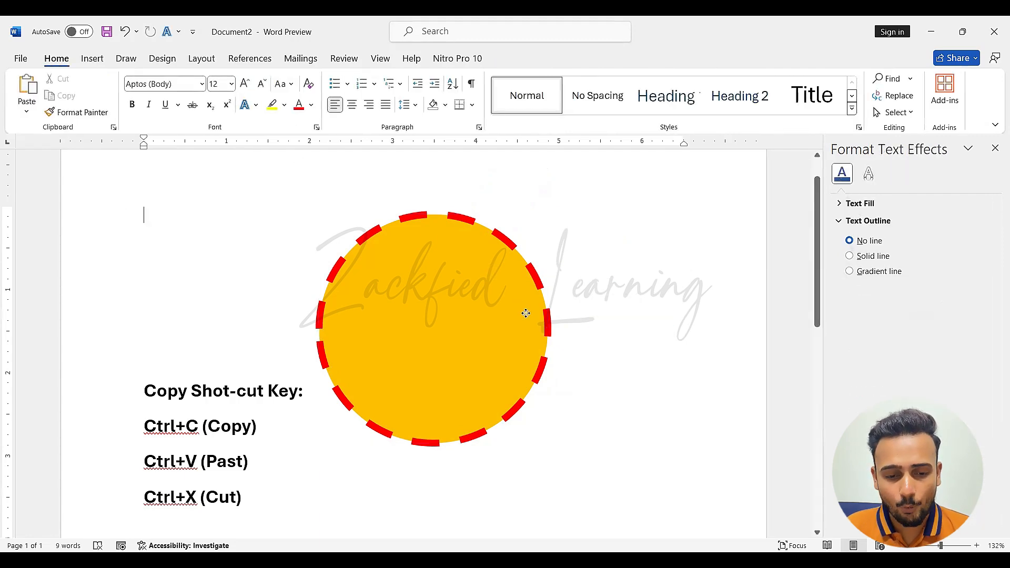
Review the circle's shape outline options, including the weight entry, without changing anything
{"action": "left_click", "coordinate": [525, 314]}
{"action": "left_click", "coordinate": [351, 95]}
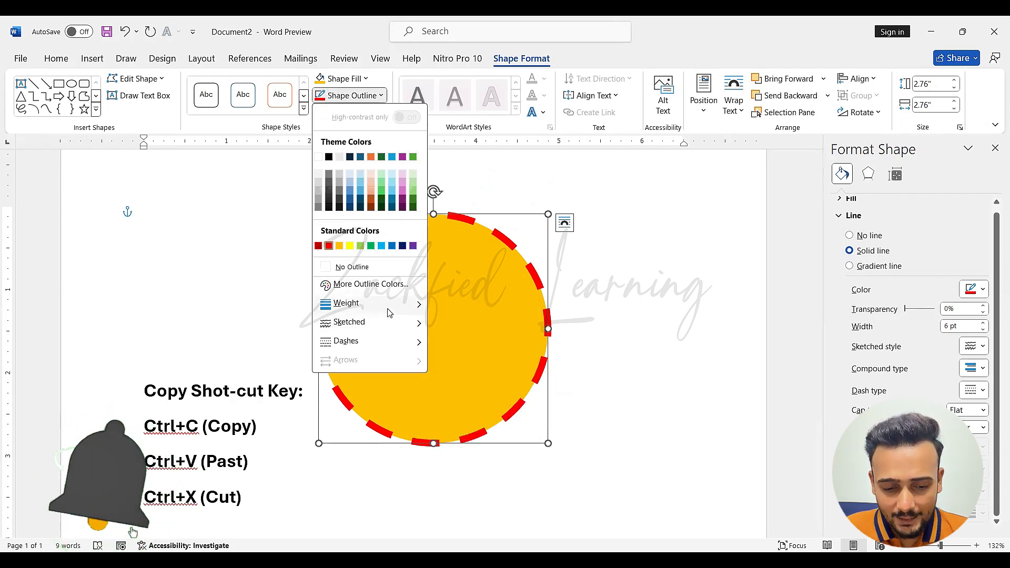
{"action": "mouse_move", "coordinate": [389, 311]}
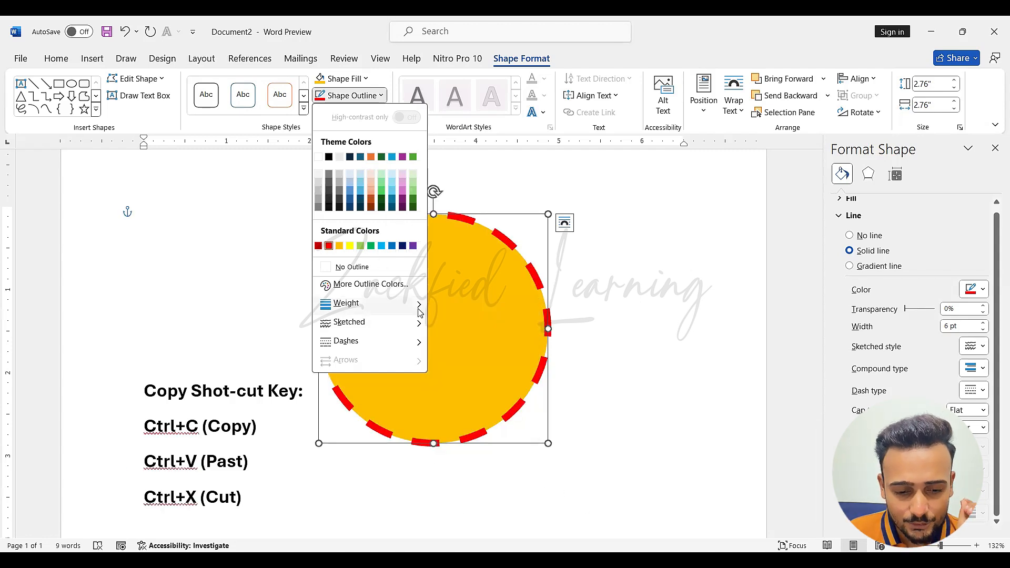
{"action": "left_click", "coordinate": [532, 334]}
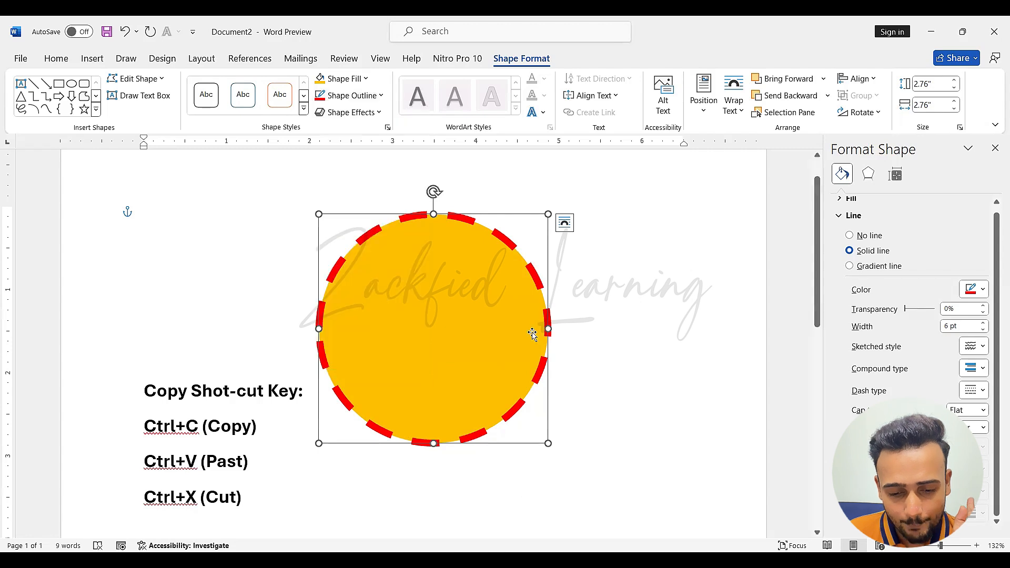
Delete the circle and all the remaining text from the document
{"action": "key", "text": "Delete"}
{"action": "key", "text": "ctrl+a"}
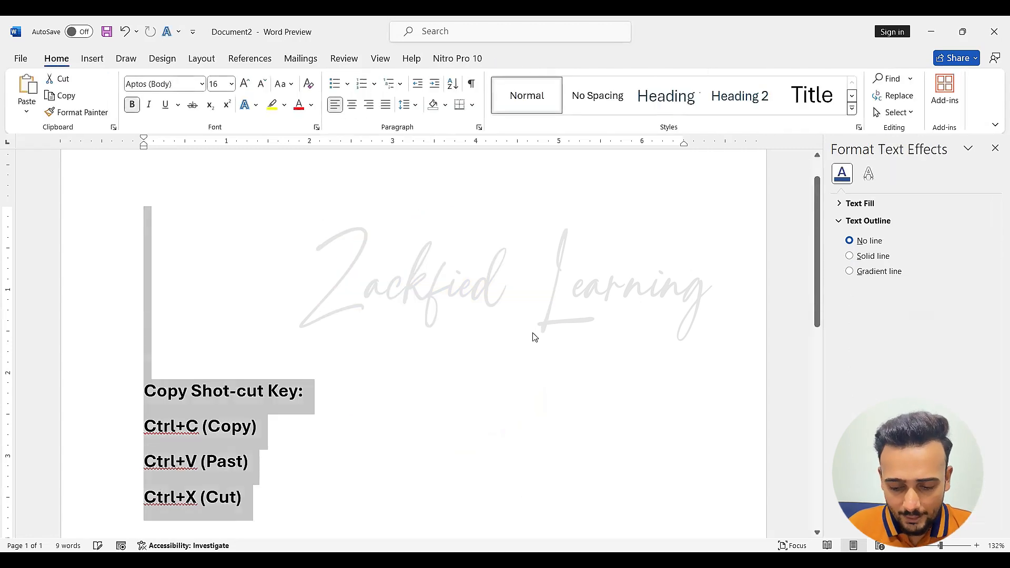
{"action": "key", "text": "Delete"}
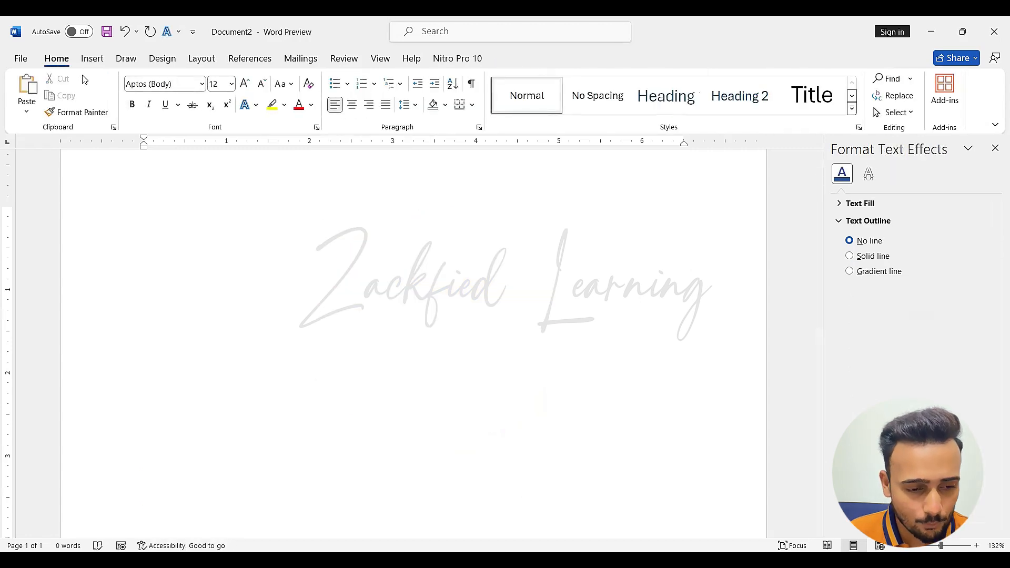
Draw a rectangle about 5.68" wide and 1.54" high across the page and start editing its points
{"action": "left_click", "coordinate": [92, 66]}
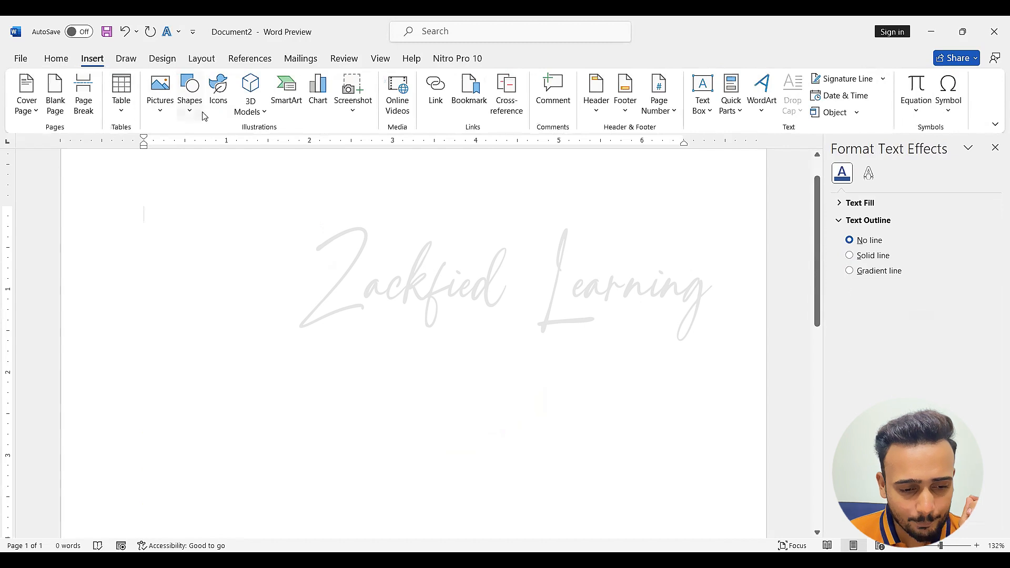
{"action": "left_click", "coordinate": [195, 112]}
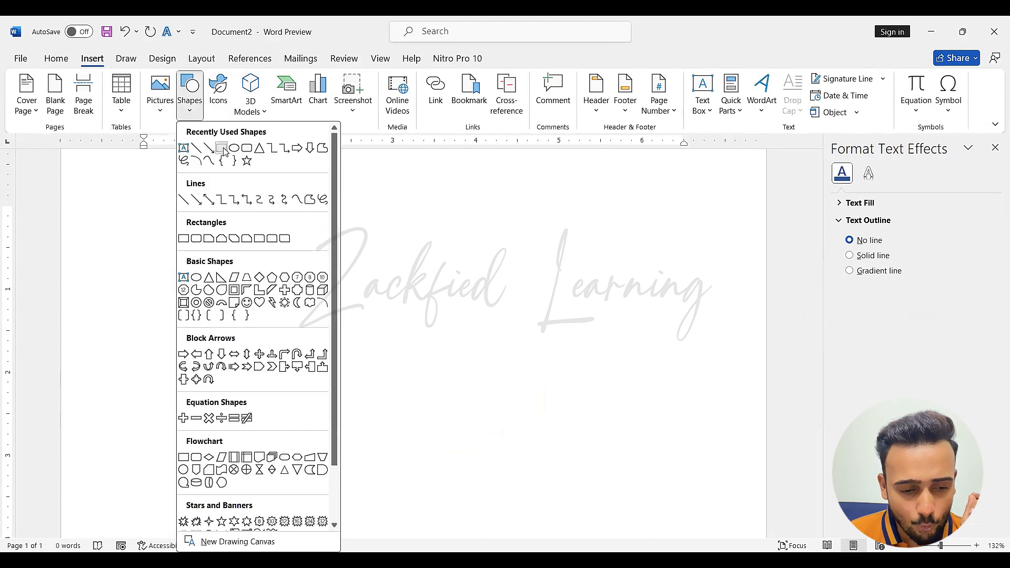
{"action": "left_click", "coordinate": [221, 148]}
{"action": "left_click_drag", "start_coordinate": [189, 265], "coordinate": [662, 392]}
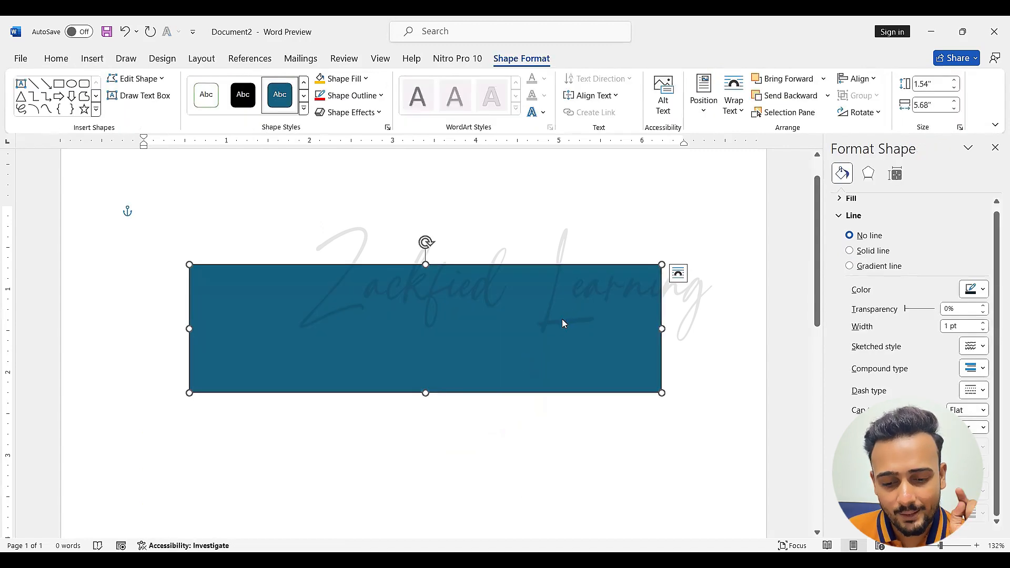
{"action": "right_click", "coordinate": [562, 319]}
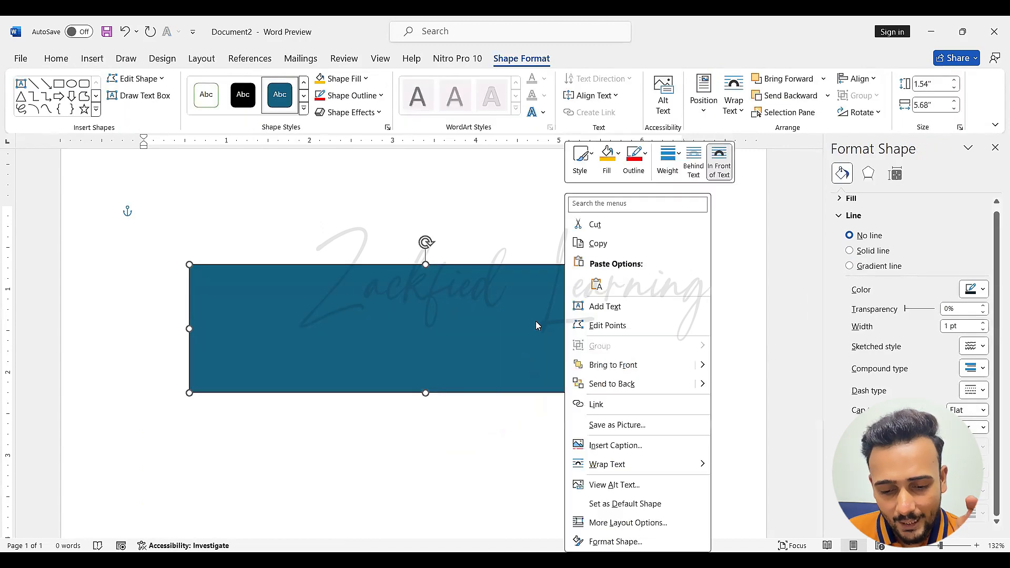
{"action": "left_click", "coordinate": [633, 332]}
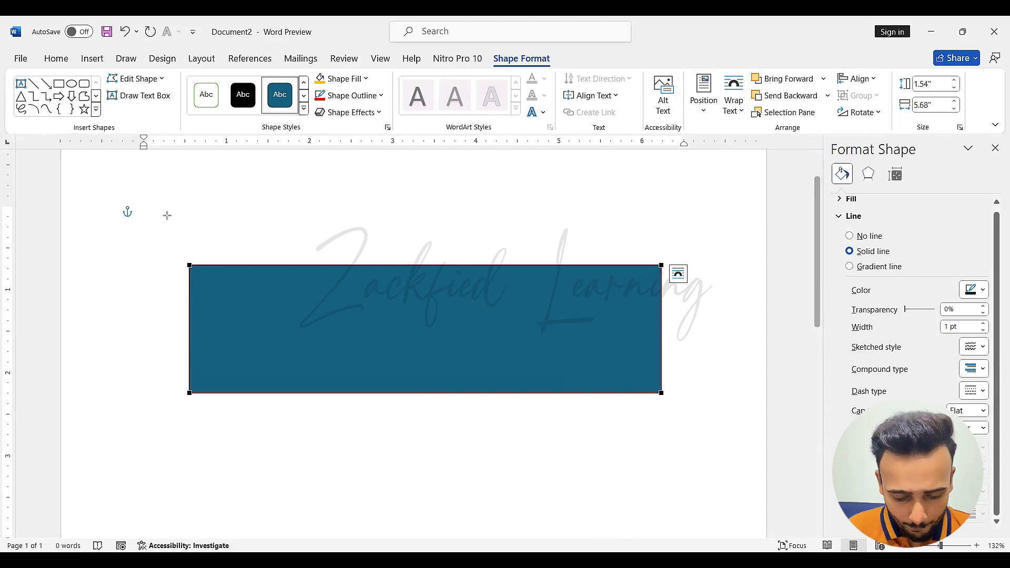
Draw four red annotation arrows pointing at the rectangle's corner points, undo them and leave annotation mode
{"action": "key", "text": "super"}
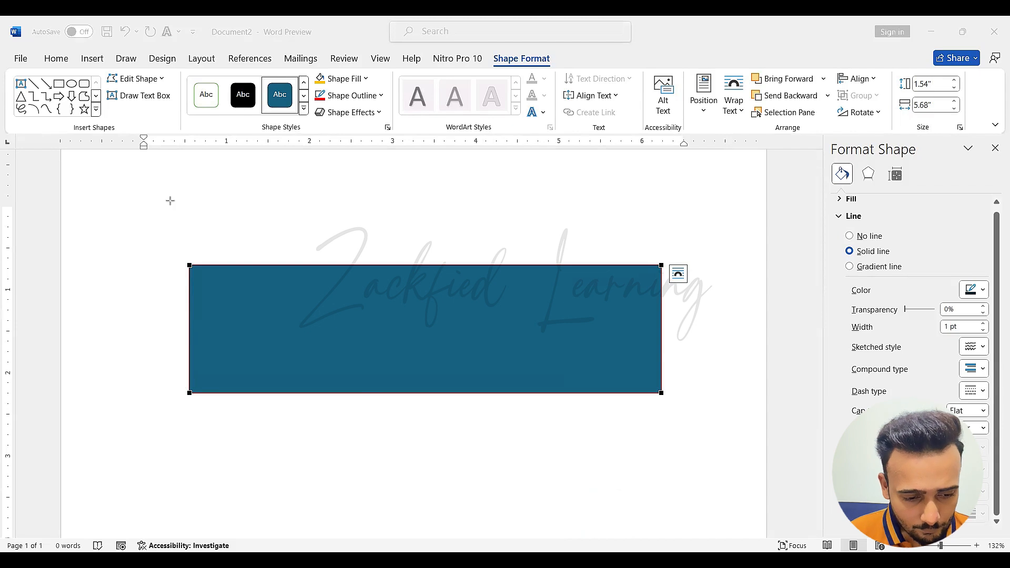
{"action": "left_click_drag", "start_coordinate": [170, 201], "coordinate": [188, 260]}
{"action": "left_click_drag", "start_coordinate": [717, 197], "coordinate": [669, 260]}
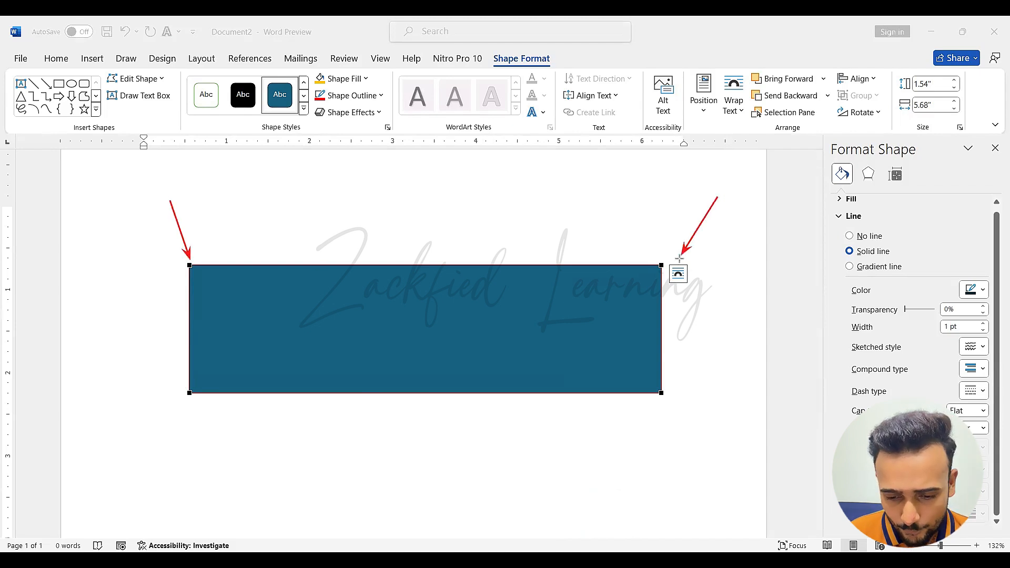
{"action": "left_click_drag", "start_coordinate": [710, 462], "coordinate": [673, 402]}
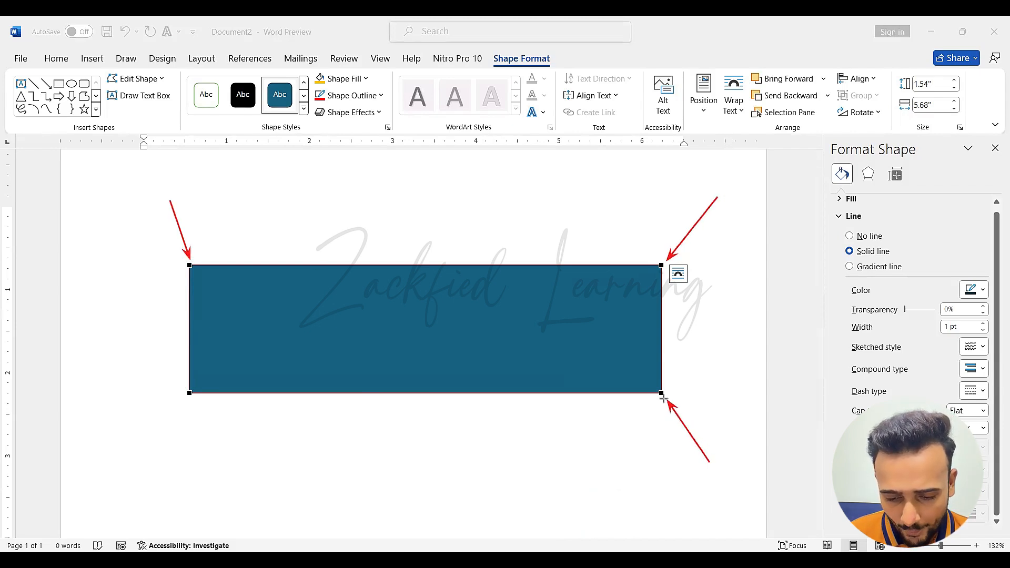
{"action": "left_click_drag", "start_coordinate": [135, 455], "coordinate": [192, 396]}
{"action": "key", "text": "ctrl+z"}
{"action": "key", "text": "ctrl+z"}
{"action": "key", "text": "ctrl+z"}
{"action": "key", "text": "ctrl+z"}
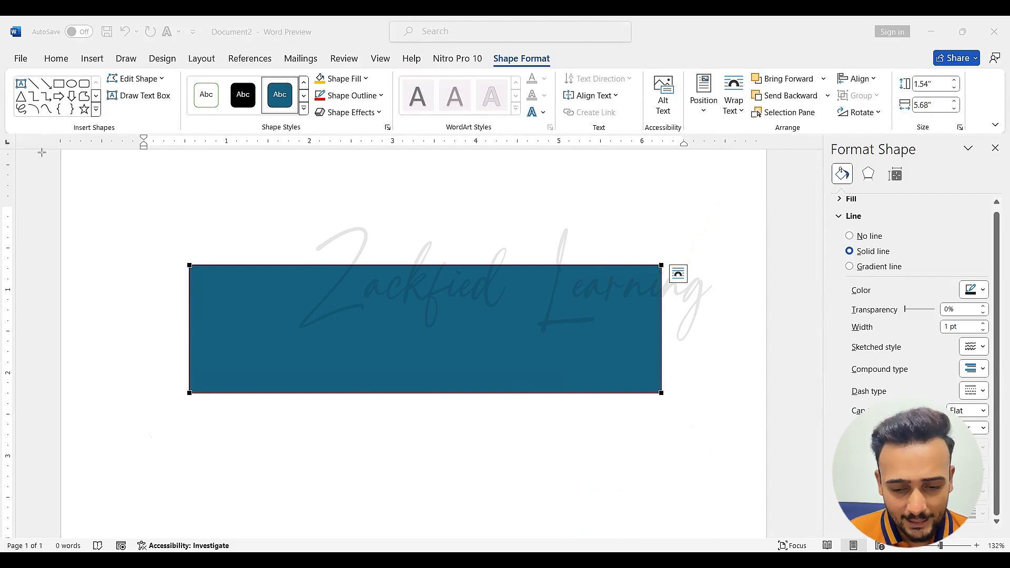
{"action": "key", "text": "Escape"}
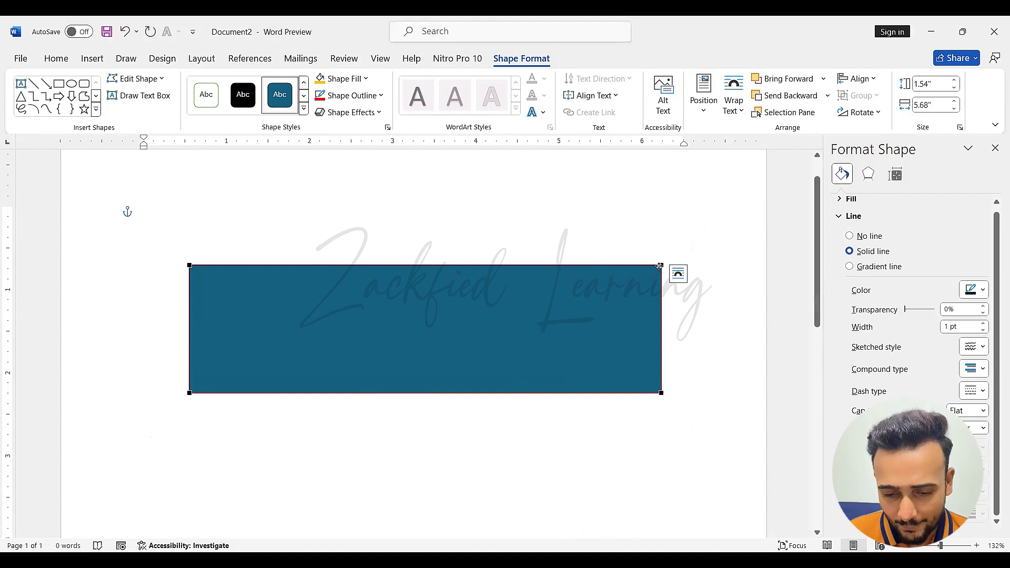
Try moving the rectangle's upper-right corner point far inward and straight down, undoing each change
{"action": "left_click_drag", "start_coordinate": [660, 266], "coordinate": [249, 363]}
{"action": "key", "text": "ctrl+z"}
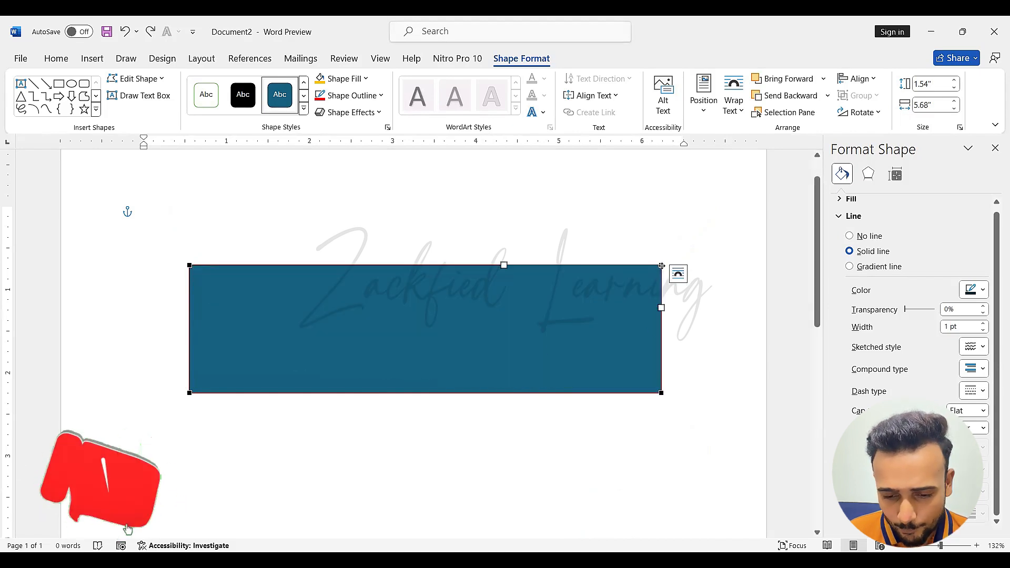
{"action": "left_click_drag", "start_coordinate": [662, 266], "coordinate": [661, 369]}
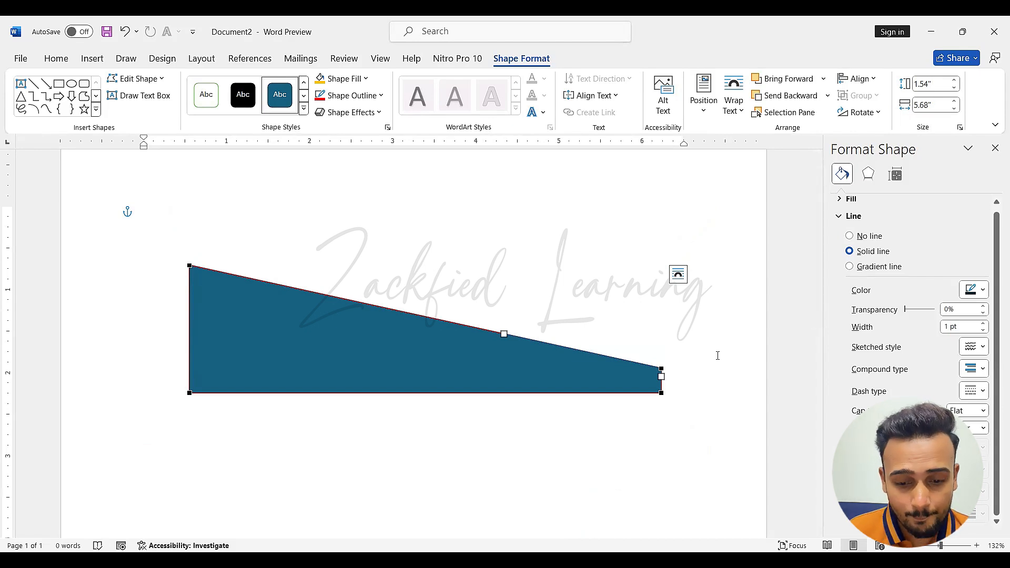
{"action": "key", "text": "ctrl+z"}
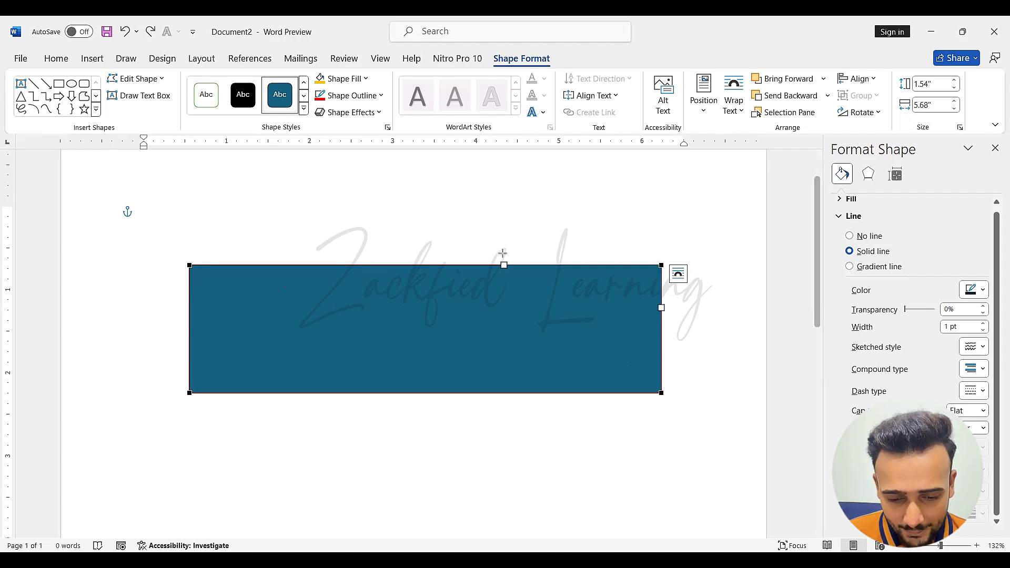
Draw two annotation arrows pointing at the white curve handles on the rectangle's upper and right edges and undo both
{"action": "left_click_drag", "start_coordinate": [503, 188], "coordinate": [503, 246]}
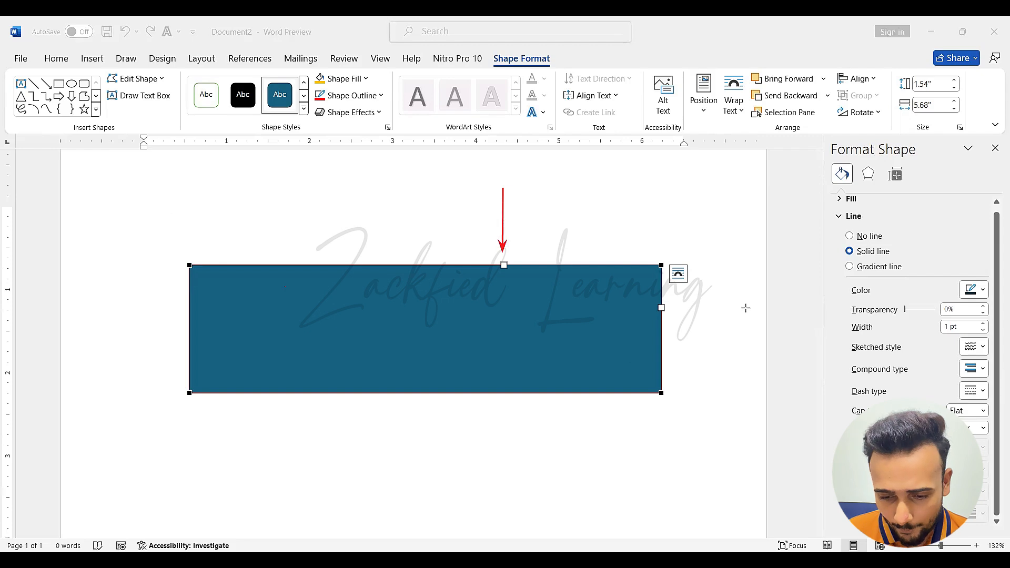
{"action": "left_click_drag", "start_coordinate": [748, 308], "coordinate": [670, 308]}
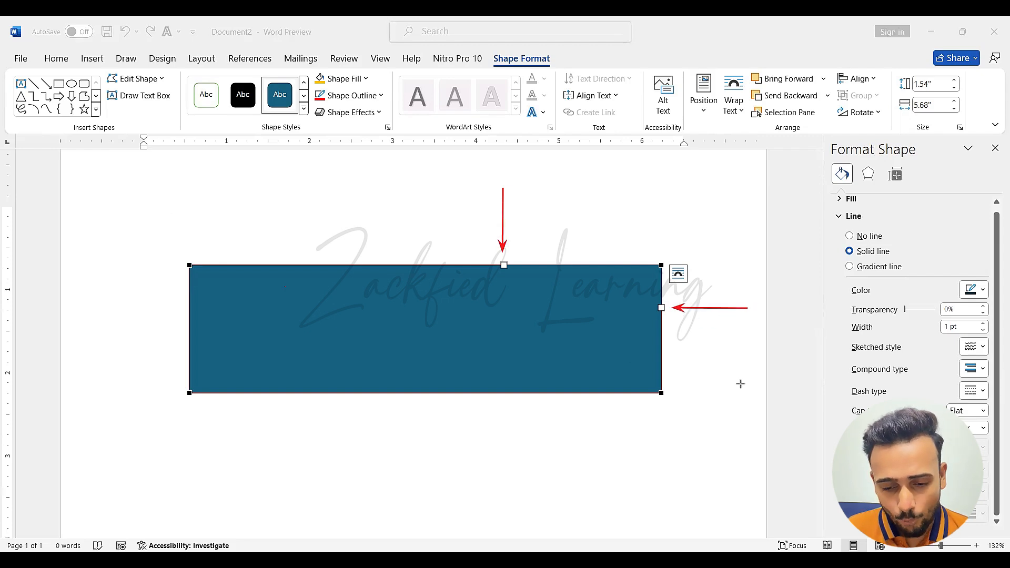
{"action": "key", "text": "ctrl+z"}
{"action": "key", "text": "ctrl+z"}
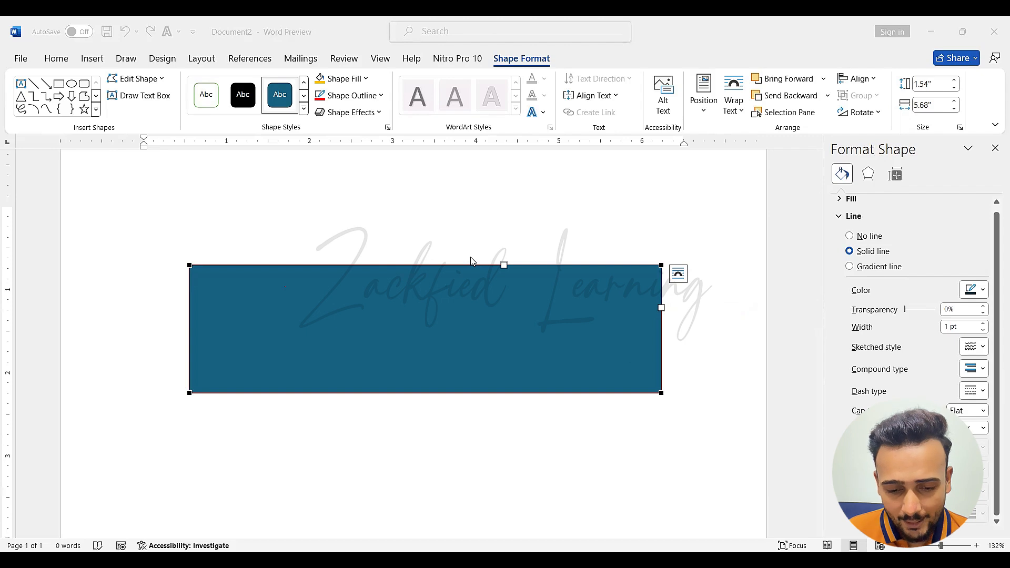
Try bending the rectangle's upper edge and right edge inward with their curve handles, undoing each change
{"action": "left_click_drag", "start_coordinate": [505, 266], "coordinate": [270, 398]}
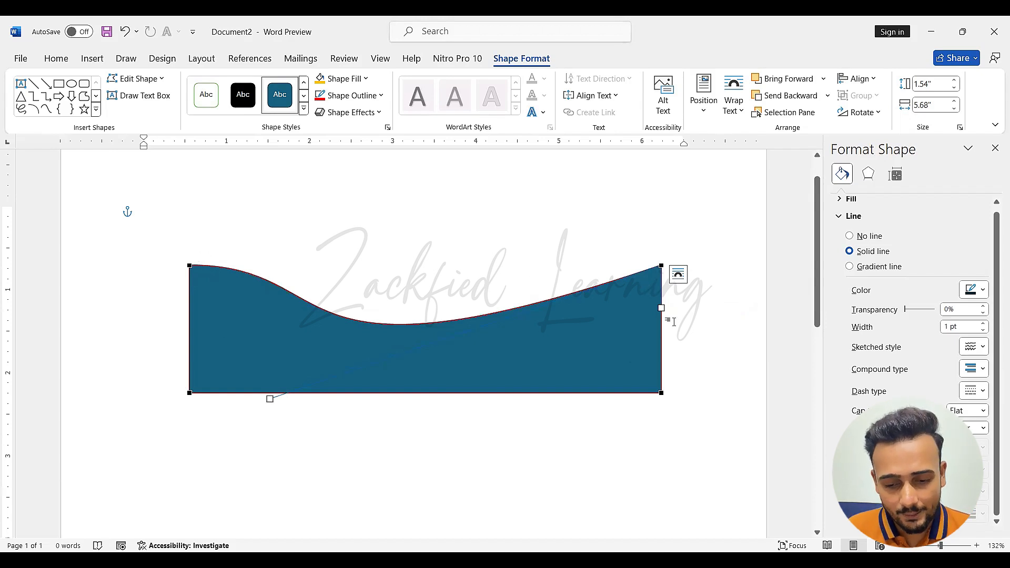
{"action": "key", "text": "ctrl+z"}
{"action": "left_click_drag", "start_coordinate": [661, 309], "coordinate": [526, 403]}
{"action": "key", "text": "ctrl+z"}
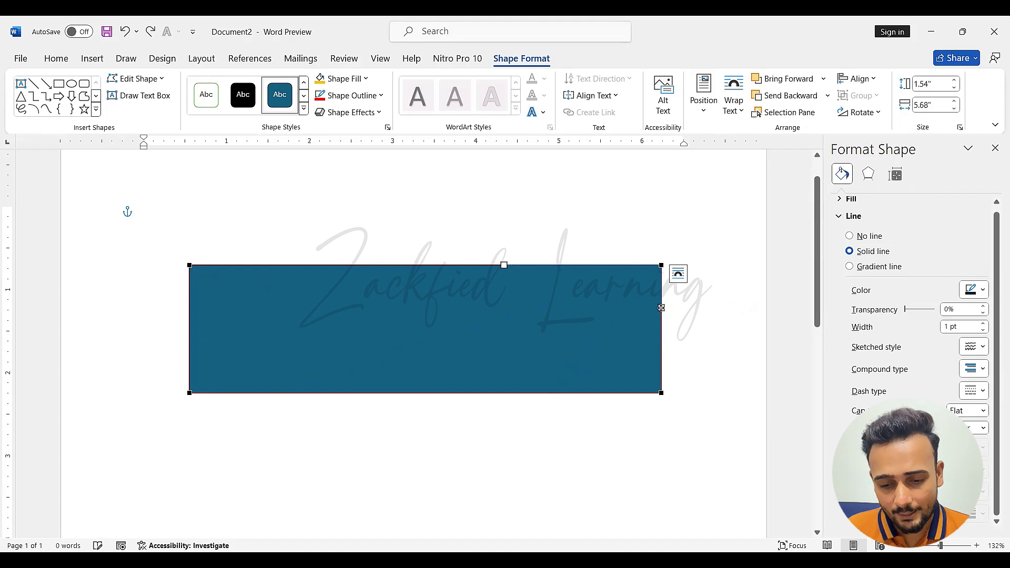
Bulge the rectangle's right edge outward with its curve handle, making the shape about 6.14" wide
{"action": "left_click_drag", "start_coordinate": [661, 310], "coordinate": [757, 352]}
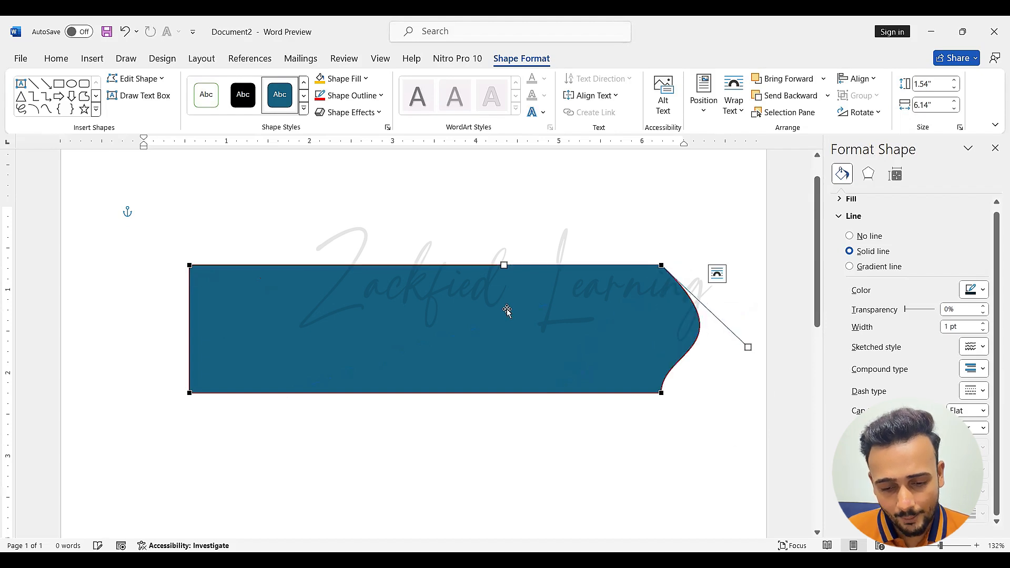
Try bulging the rectangle's upper edge upward with its curve handle and undo both edge bulges
{"action": "left_click_drag", "start_coordinate": [503, 265], "coordinate": [373, 160]}
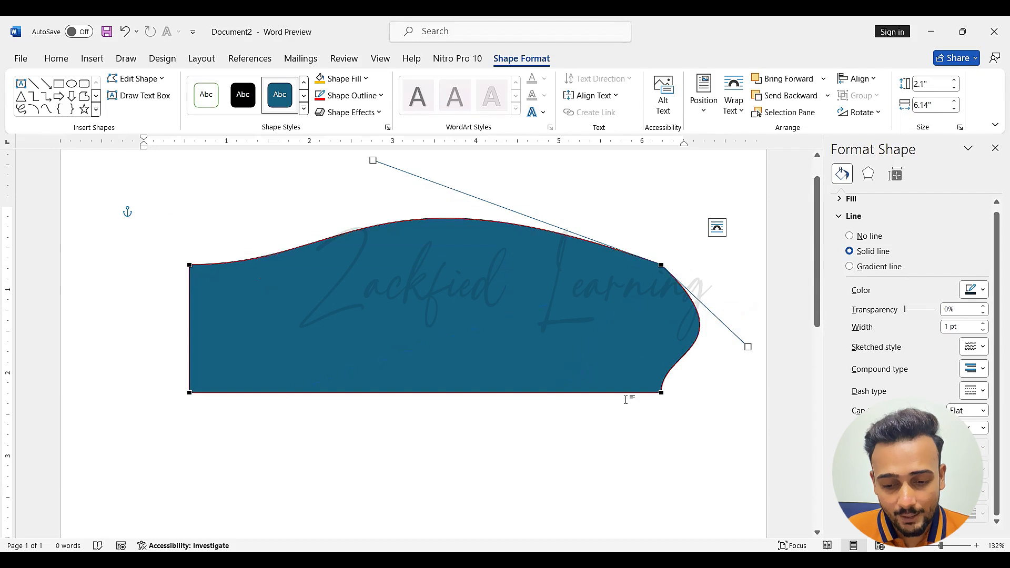
{"action": "key", "text": "ctrl+z"}
{"action": "key", "text": "ctrl+z"}
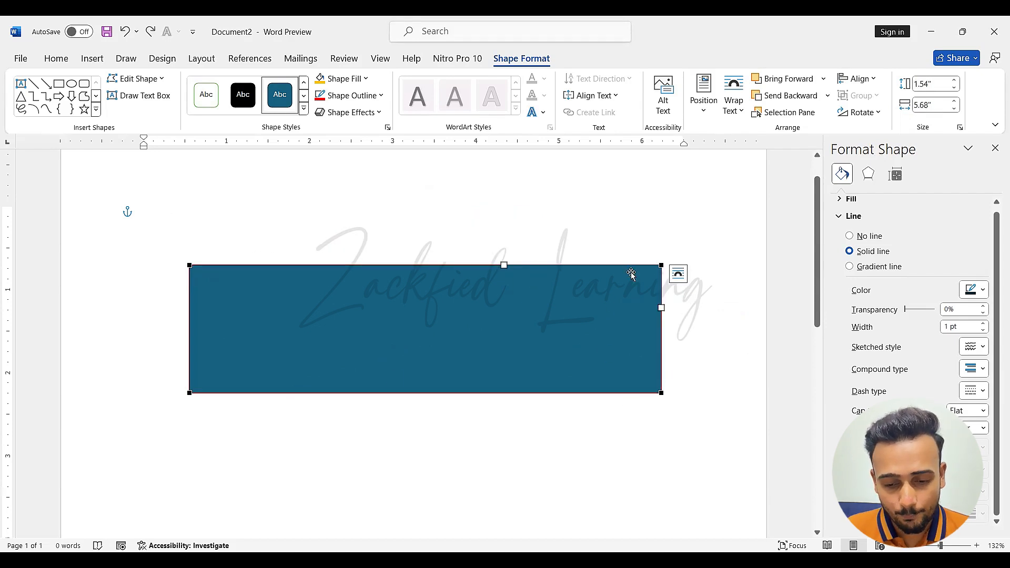
Move the rectangle's upper-right corner point up and inward, making the shape about 2.43" high, and delete the reshaped rectangle
{"action": "left_click_drag", "start_coordinate": [661, 267], "coordinate": [511, 191]}
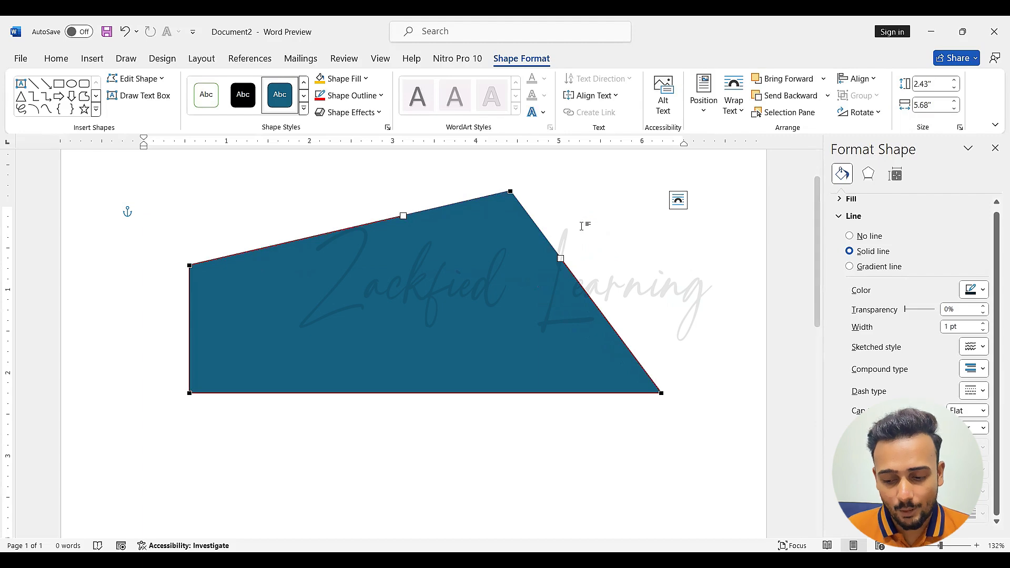
{"action": "left_click", "coordinate": [585, 226]}
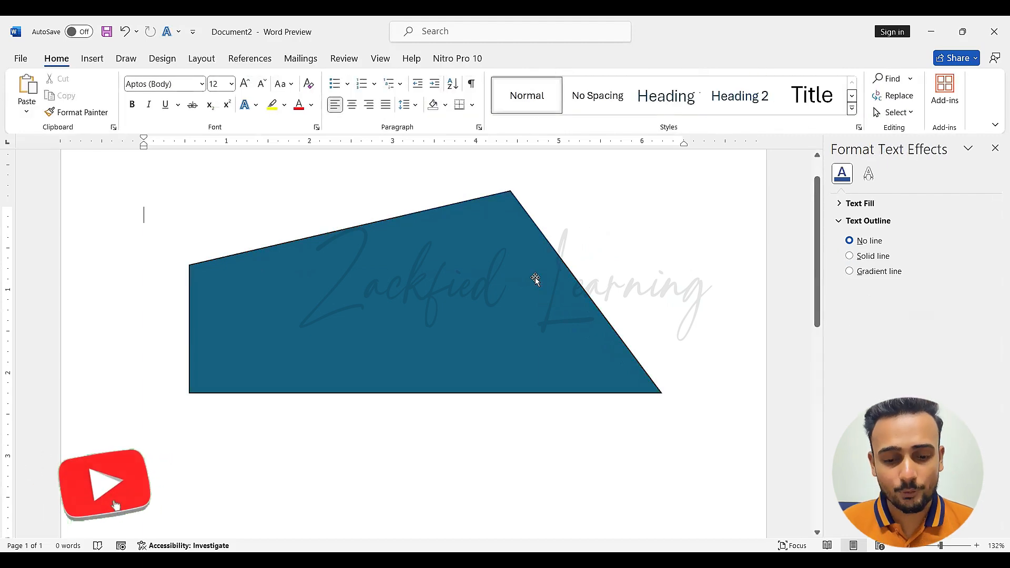
{"action": "left_click", "coordinate": [536, 279]}
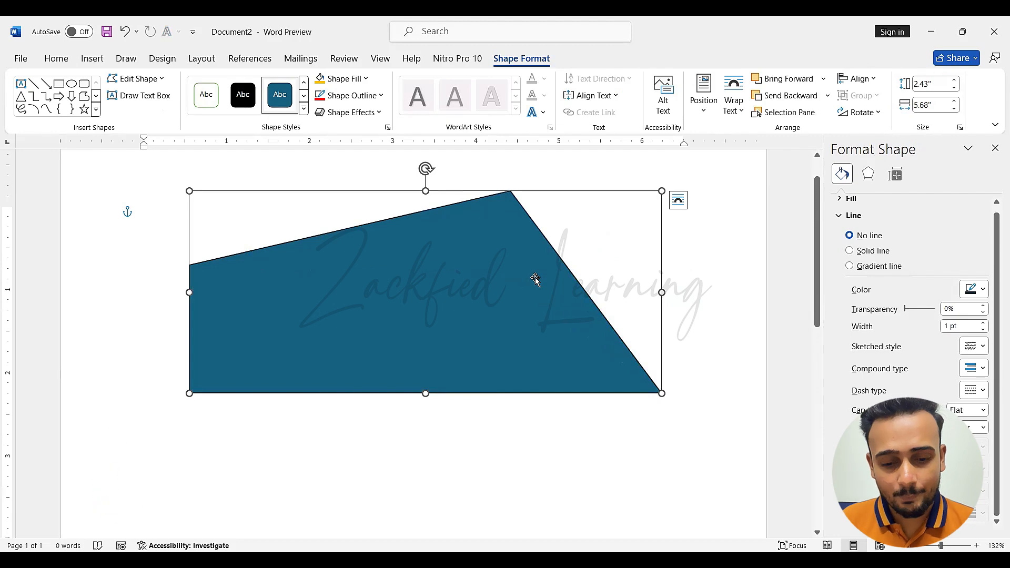
{"action": "key", "text": "Delete"}
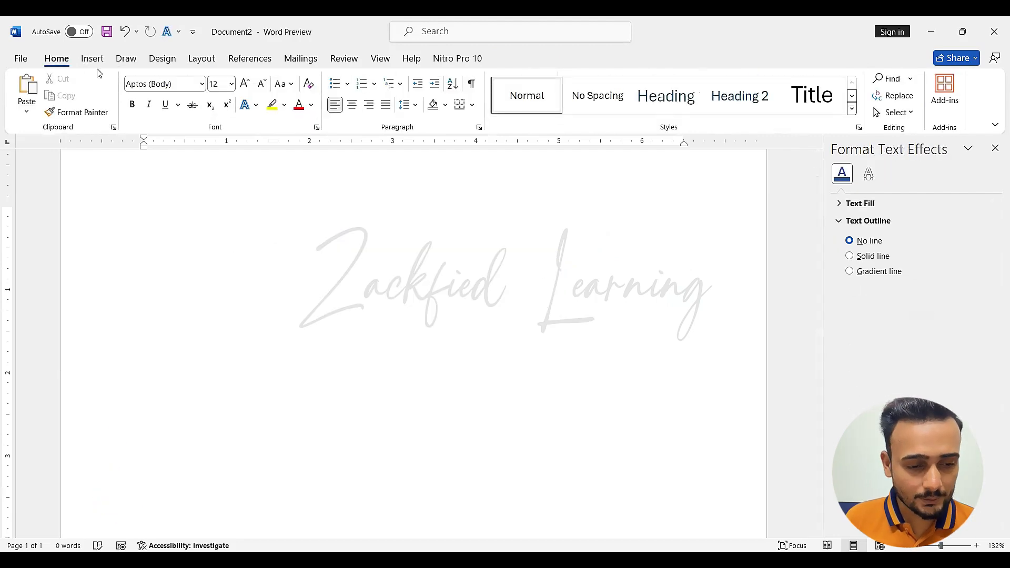
Draw a new rectangle about 2.13" high and 3.75" wide on the page and fill it with gold
{"action": "left_click", "coordinate": [102, 60]}
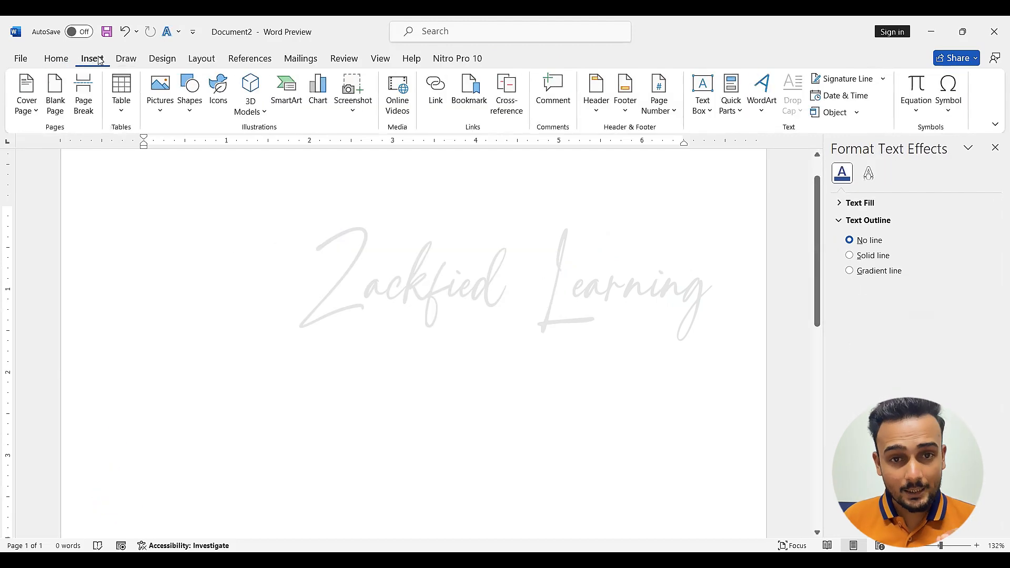
{"action": "left_click", "coordinate": [189, 100]}
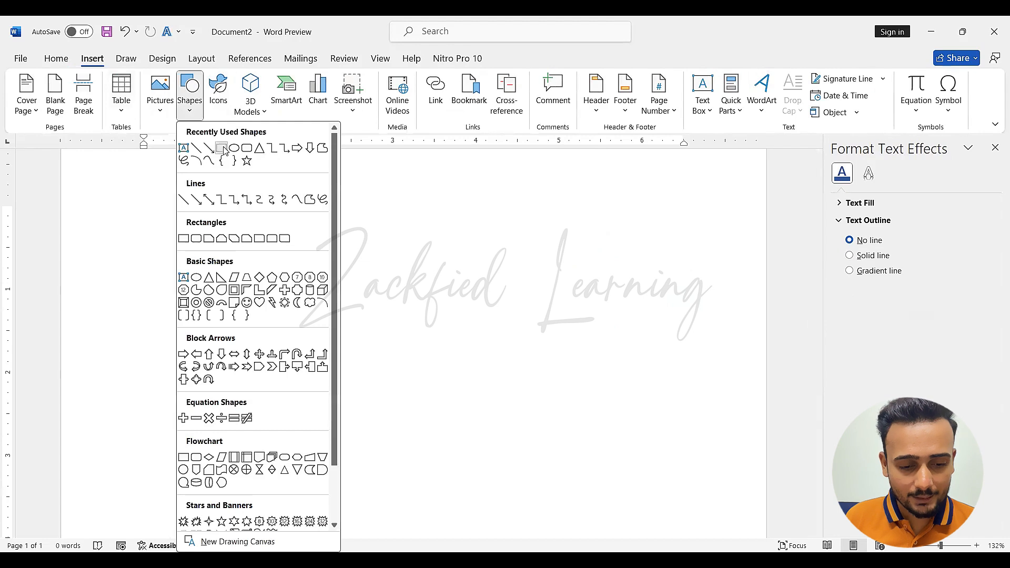
{"action": "left_click", "coordinate": [226, 150]}
{"action": "left_click_drag", "start_coordinate": [275, 221], "coordinate": [587, 398]}
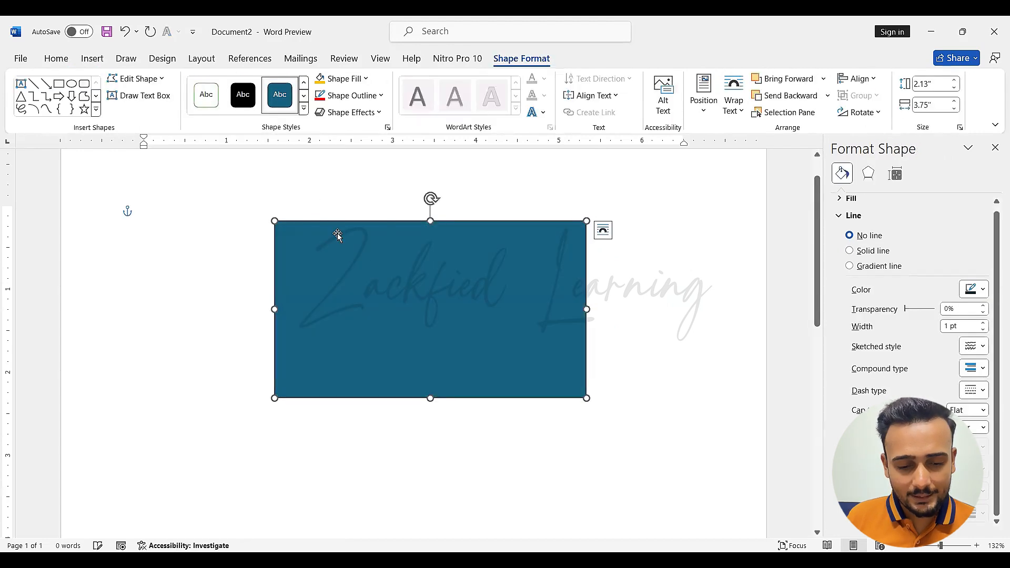
{"action": "left_click", "coordinate": [327, 82]}
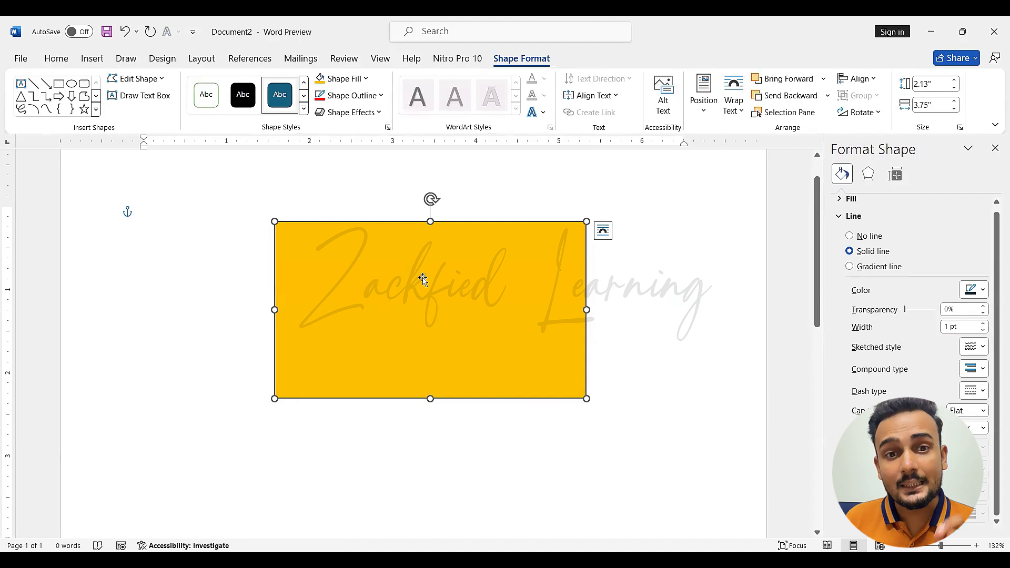
Add text inside the gold rectangle, replacing a random placeholder string with "25% OFF"
{"action": "right_click", "coordinate": [433, 308]}
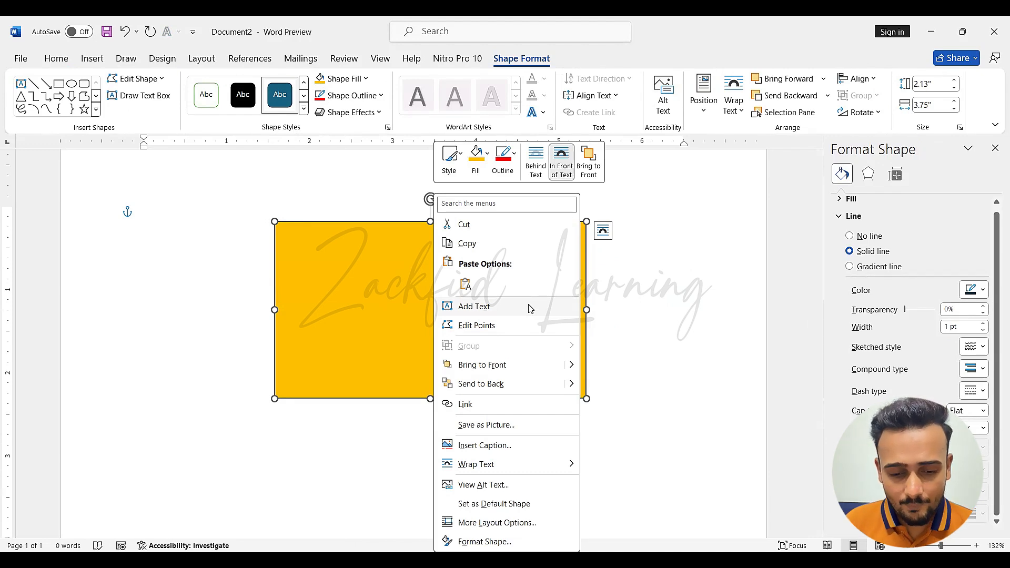
{"action": "left_click", "coordinate": [529, 307]}
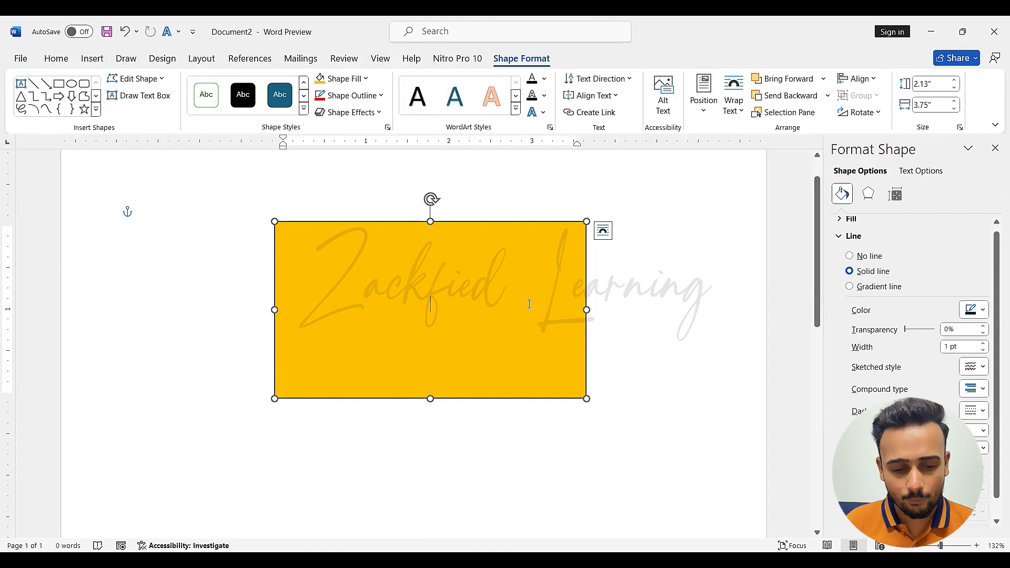
{"action": "type", "text": "akdsljflksajdfldsjafldsajflkdsjf"}
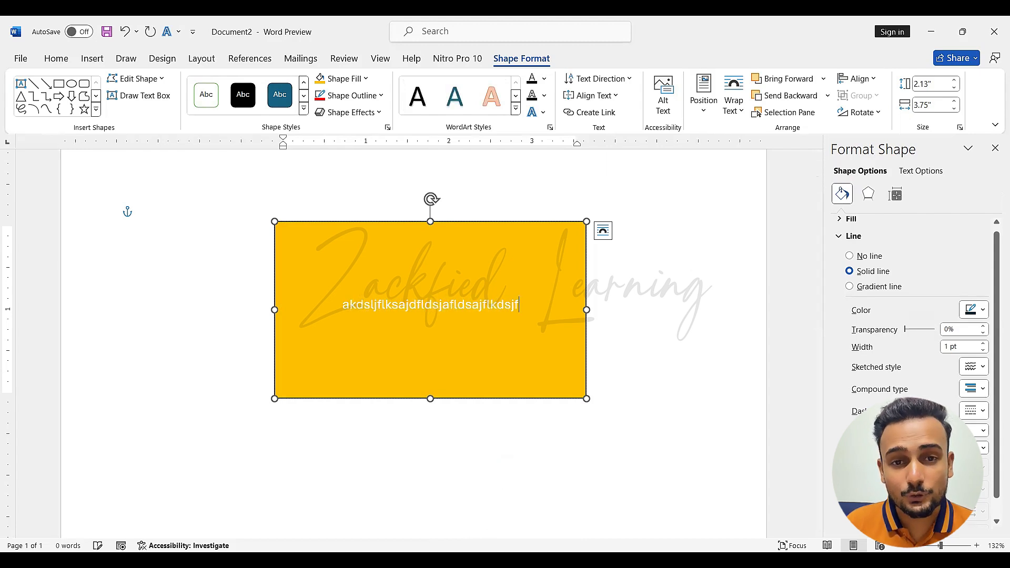
{"action": "key", "text": "ctrl+a"}
{"action": "type", "text": "25"}
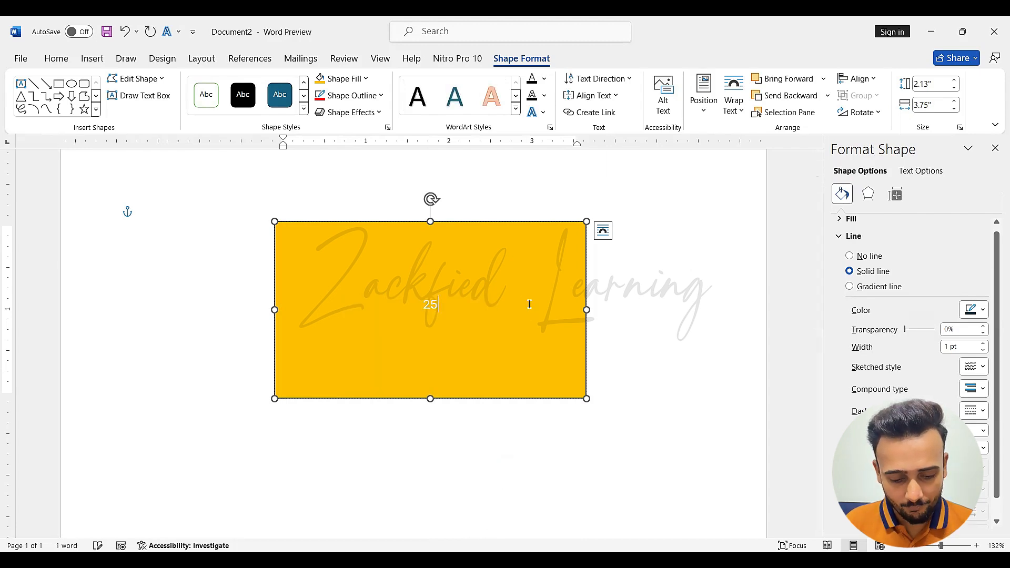
{"action": "type", "text": "% O"}
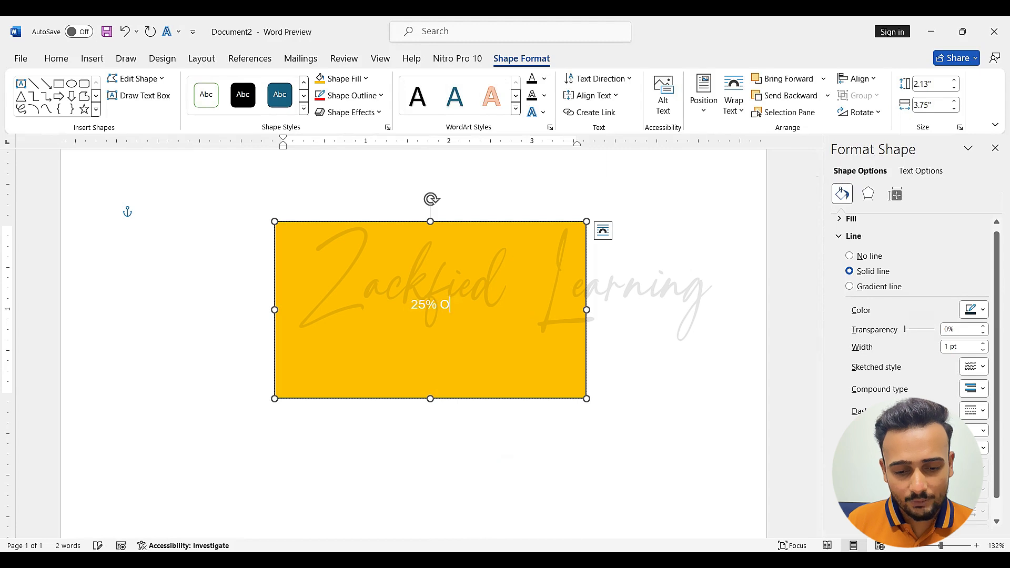
{"action": "type", "text": "FF"}
Make the "25% OFF" text bold and enlarge it to 72 pt
{"action": "left_click_drag", "start_coordinate": [468, 305], "coordinate": [405, 313]}
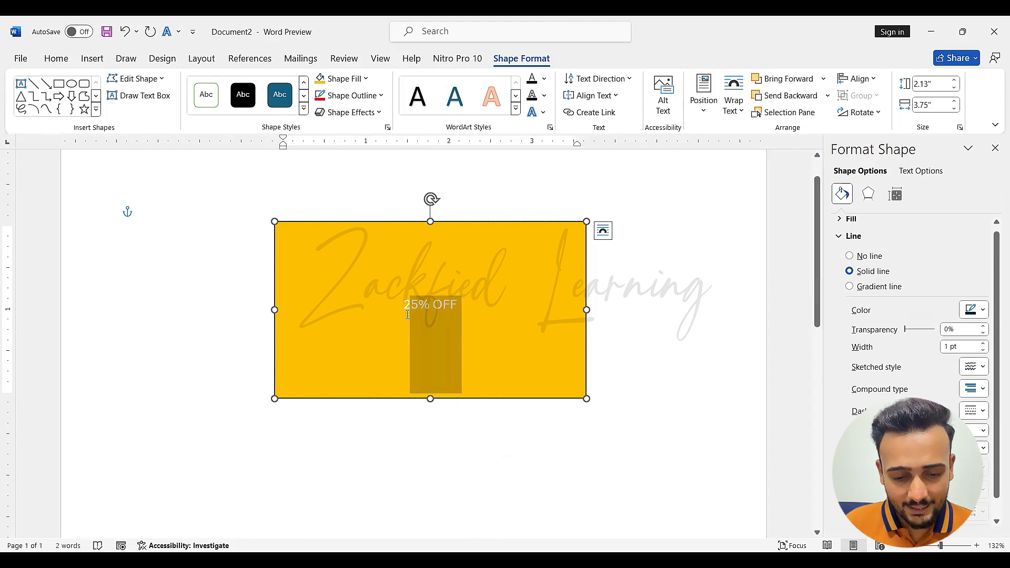
{"action": "left_click", "coordinate": [56, 59]}
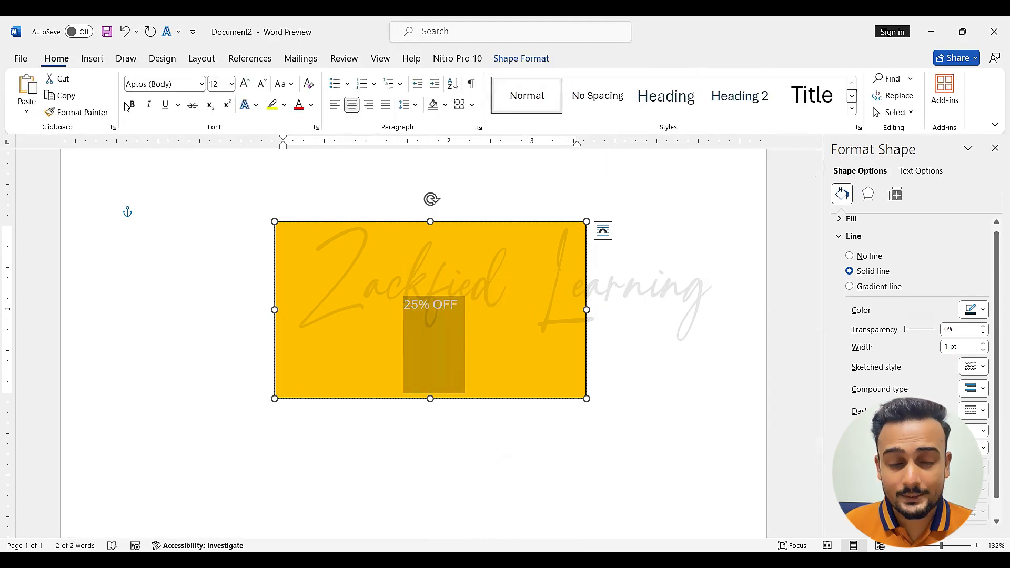
{"action": "left_click", "coordinate": [132, 104]}
{"action": "left_click", "coordinate": [245, 84]}
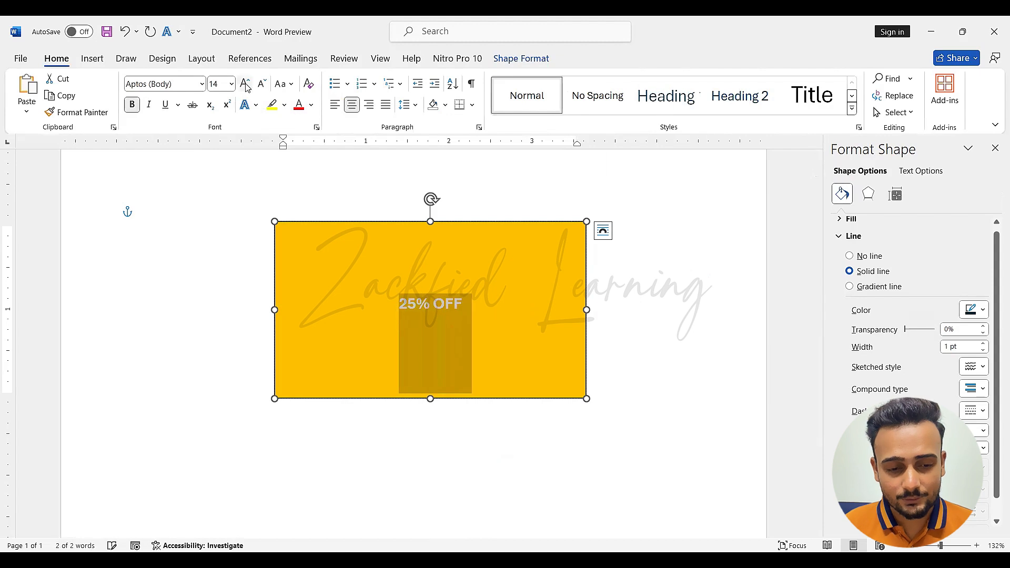
{"action": "left_click", "coordinate": [244, 84]}
{"action": "left_click", "coordinate": [245, 84]}
{"action": "left_click", "coordinate": [244, 84]}
{"action": "left_click", "coordinate": [245, 84]}
{"action": "left_click", "coordinate": [244, 85]}
{"action": "double_click", "coordinate": [244, 84]}
{"action": "left_click", "coordinate": [245, 84]}
{"action": "left_click", "coordinate": [244, 84]}
{"action": "left_click", "coordinate": [243, 84]}
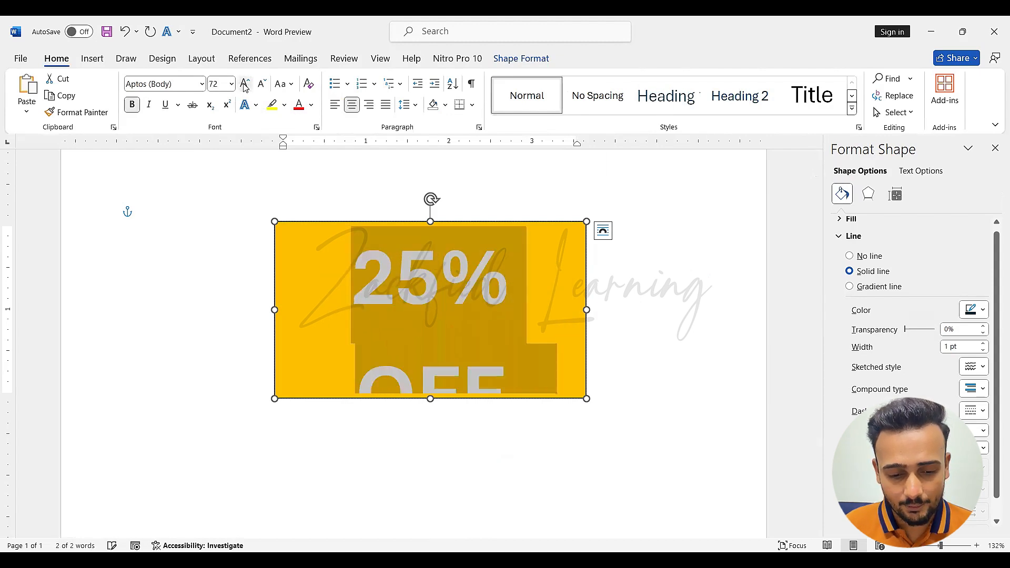
Narrow the gold rectangle slightly from its right edge and reduce the "25% OFF" text to 48 pt
{"action": "left_click", "coordinate": [406, 273]}
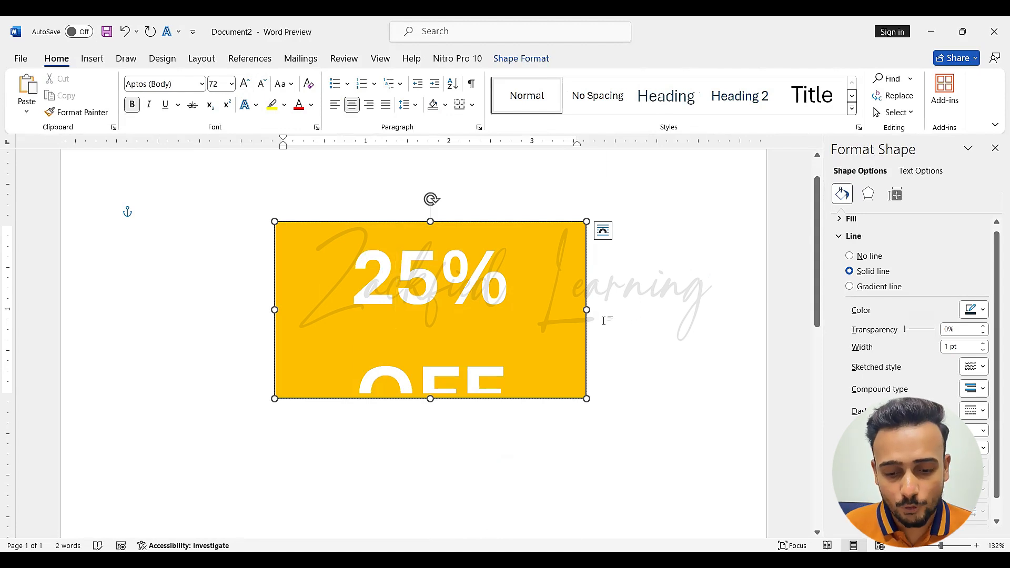
{"action": "left_click_drag", "start_coordinate": [587, 310], "coordinate": [565, 311]}
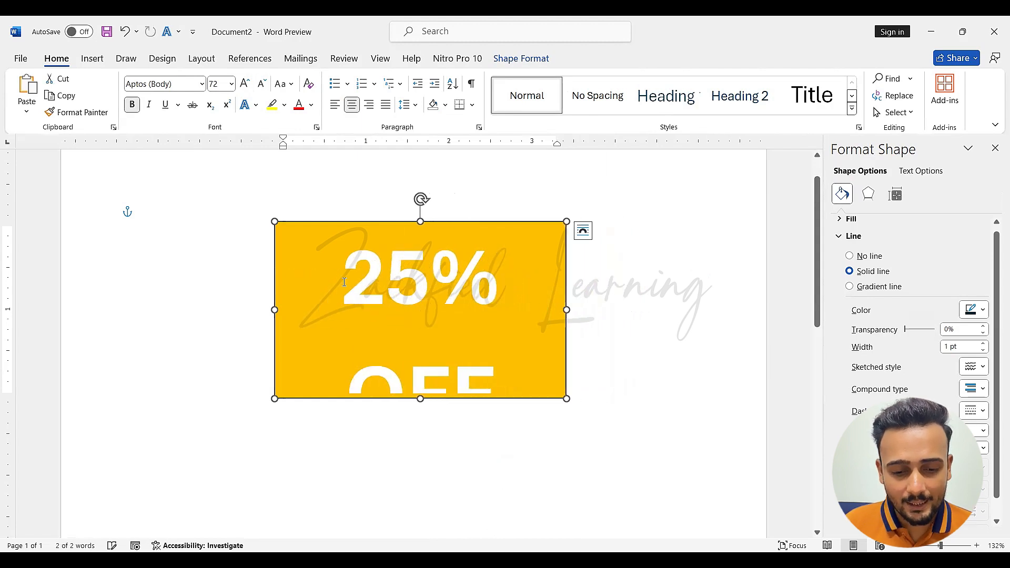
{"action": "left_click_drag", "start_coordinate": [343, 280], "coordinate": [497, 401]}
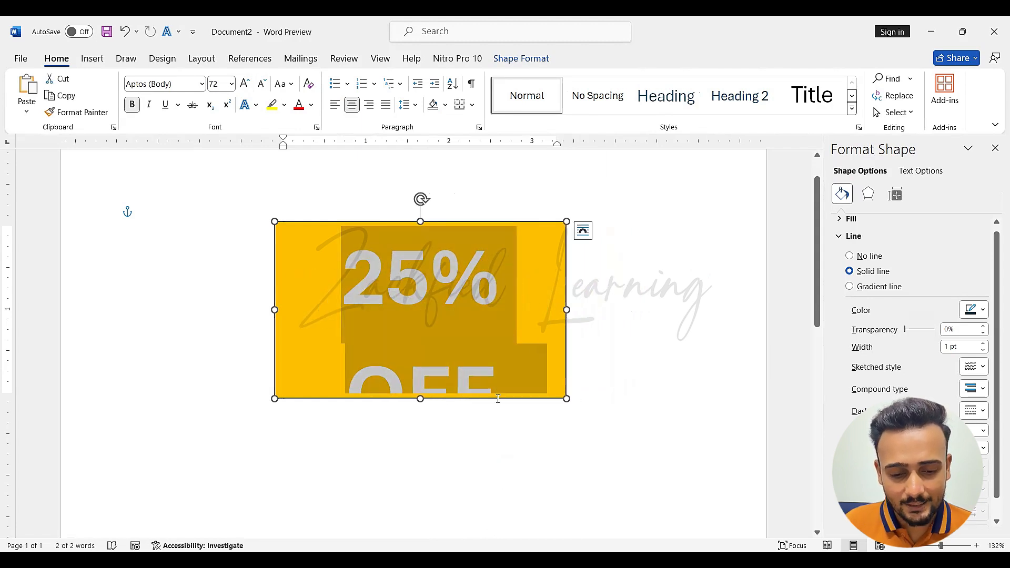
{"action": "left_click", "coordinate": [261, 84]}
{"action": "left_click", "coordinate": [470, 303]}
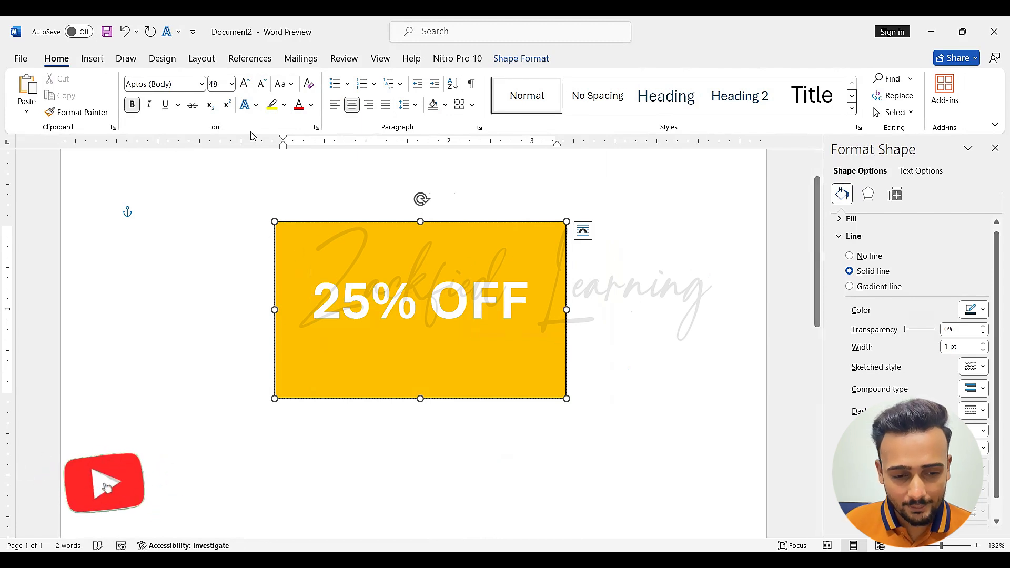
Set the "25% OFF" text to 72 pt and resize the rectangle wider and shorter to fit it on one line
{"action": "key", "text": "ctrl+a"}
{"action": "left_click", "coordinate": [245, 83]}
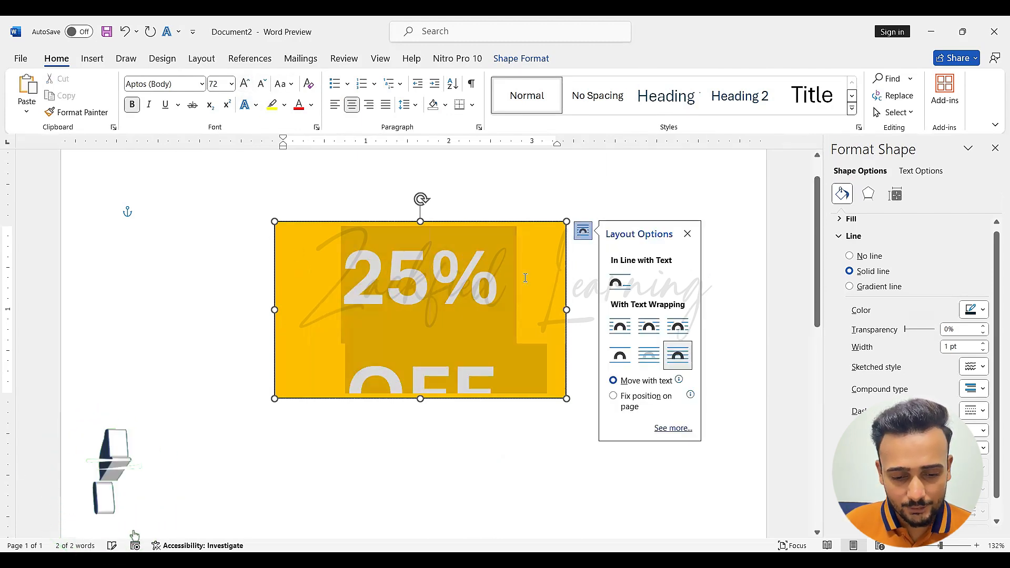
{"action": "left_click", "coordinate": [432, 296]}
{"action": "left_click_drag", "start_coordinate": [567, 310], "coordinate": [633, 310]}
{"action": "left_click_drag", "start_coordinate": [461, 402], "coordinate": [463, 320]}
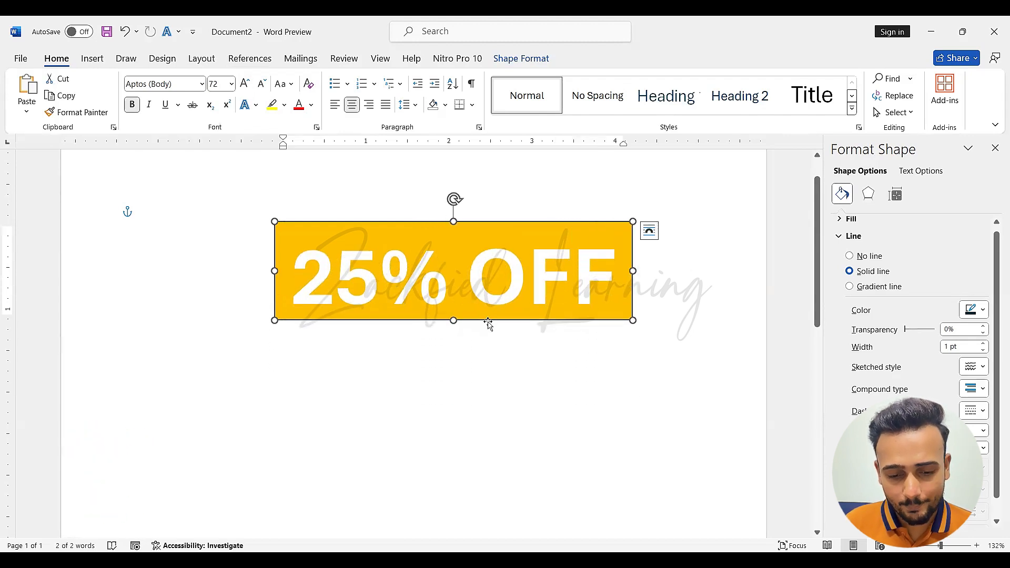
Delete the "25% OFF" banner and draw a gold-filled circle about 2.85" in diameter
{"action": "key", "text": "Delete"}
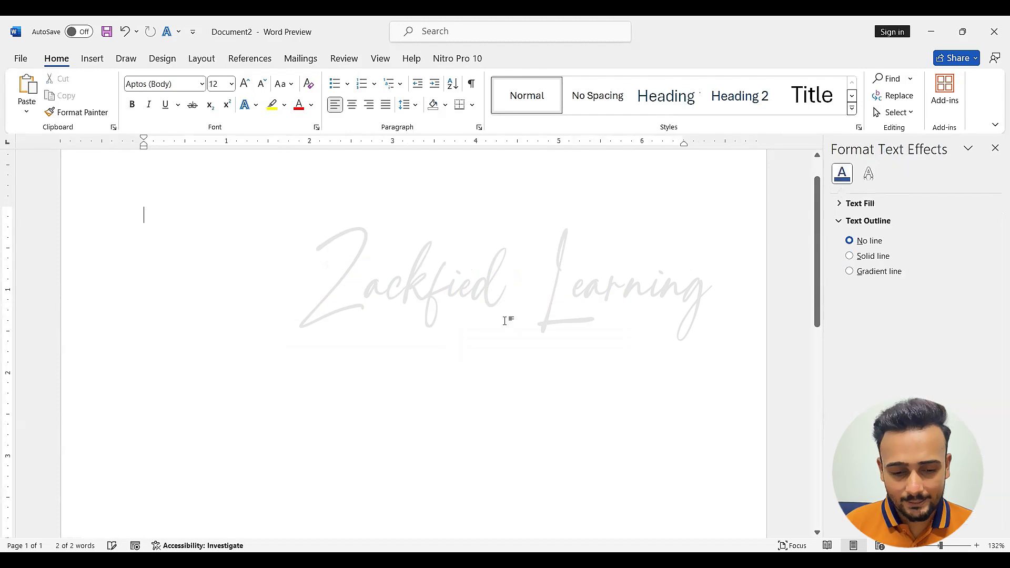
{"action": "left_click", "coordinate": [103, 60]}
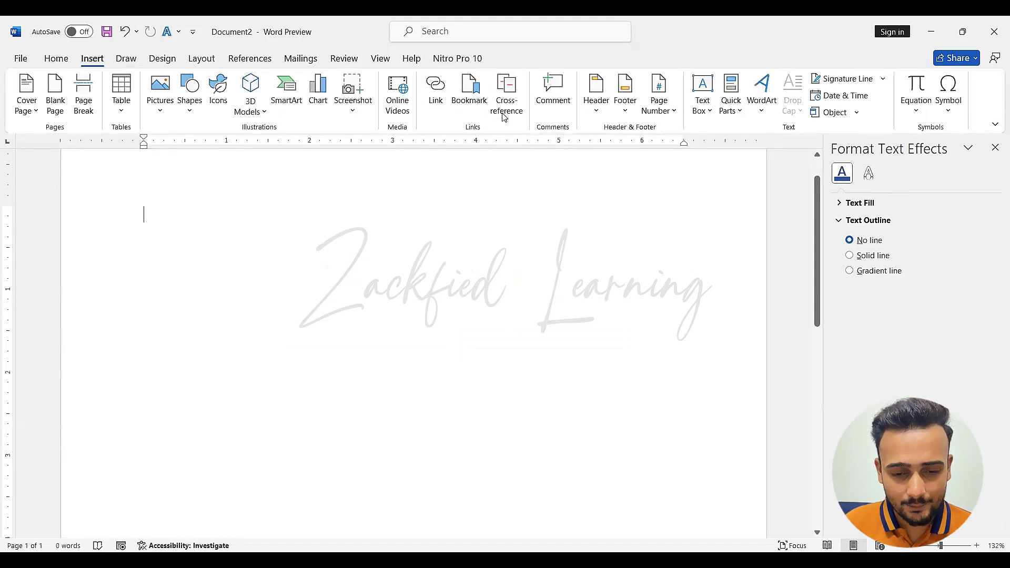
{"action": "left_click", "coordinate": [189, 92]}
{"action": "left_click", "coordinate": [235, 152]}
{"action": "left_click_drag", "start_coordinate": [308, 221], "coordinate": [546, 459]}
{"action": "left_click", "coordinate": [320, 79]}
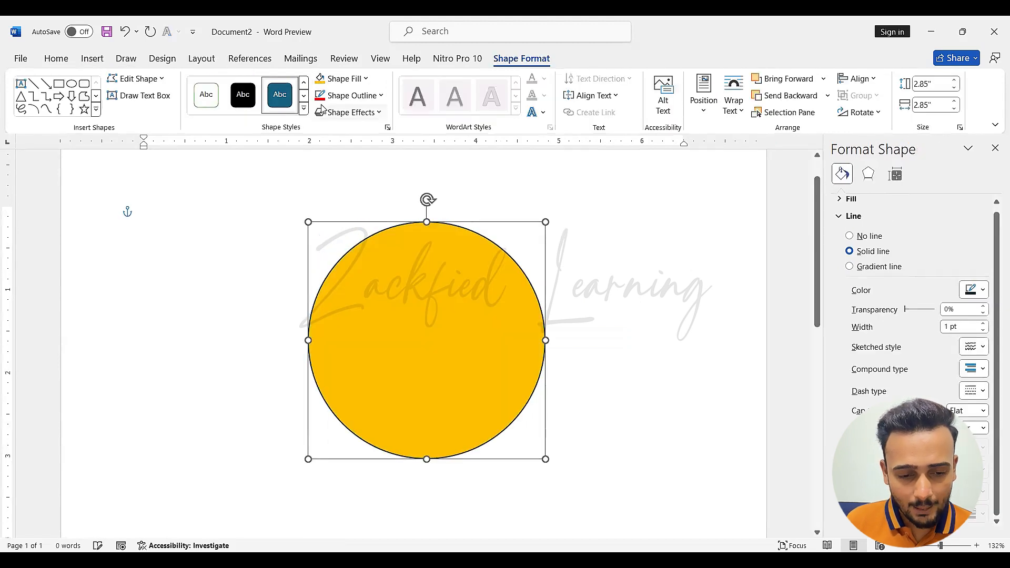
Give the circle a red outline with the finest dotted dash style
{"action": "left_click", "coordinate": [320, 97]}
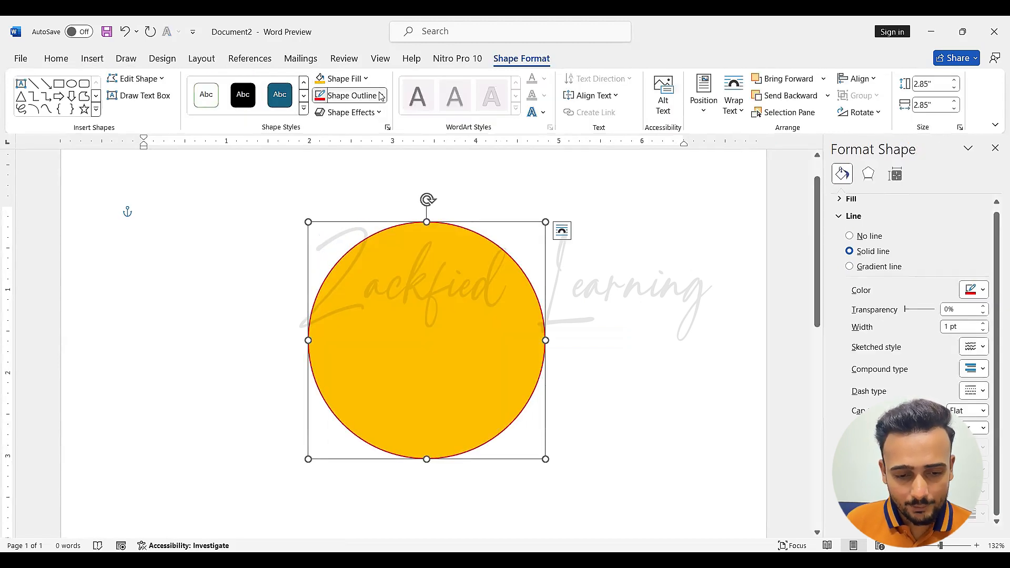
{"action": "left_click", "coordinate": [381, 96]}
{"action": "mouse_move", "coordinate": [388, 308]}
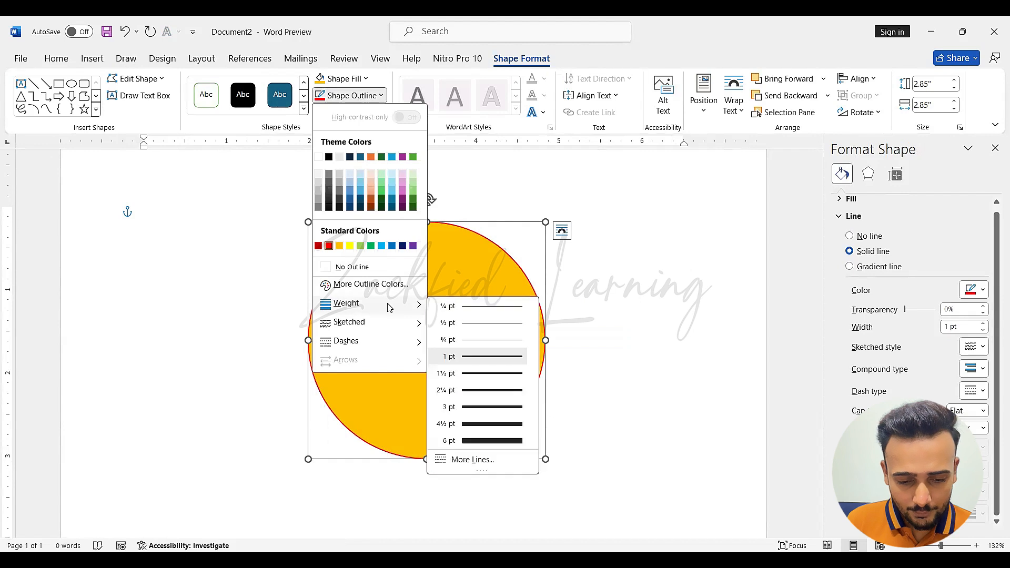
{"action": "mouse_move", "coordinate": [380, 349]}
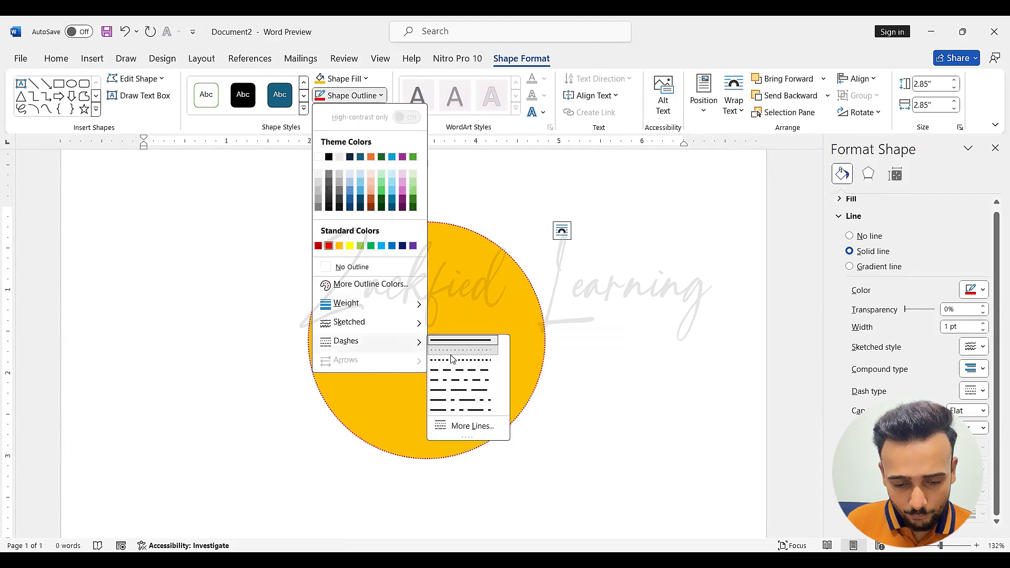
{"action": "left_click", "coordinate": [442, 351]}
Set the circle's outline weight to 4½ pt and its cap type to Round
{"action": "left_click", "coordinate": [382, 96]}
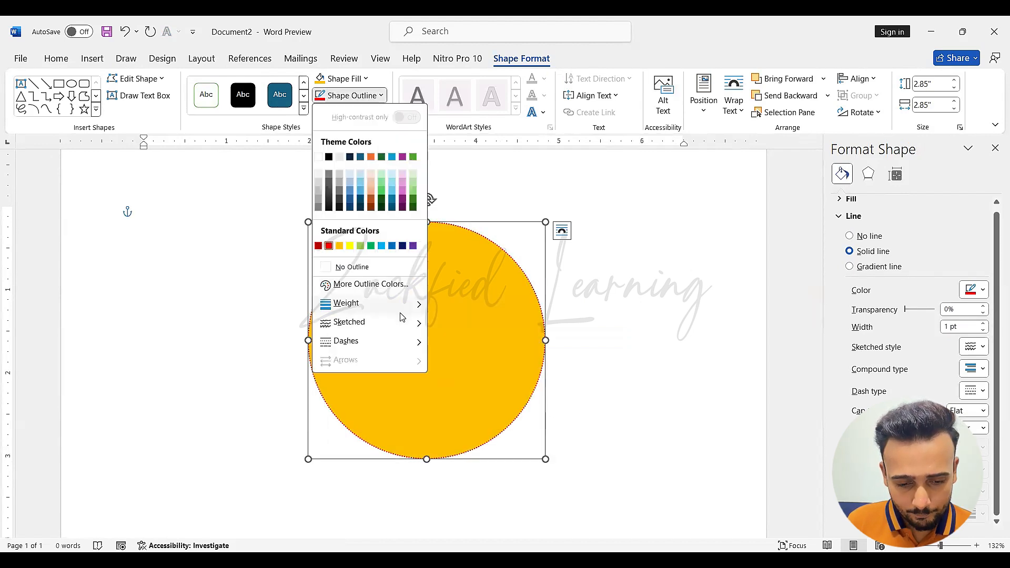
{"action": "mouse_move", "coordinate": [413, 305]}
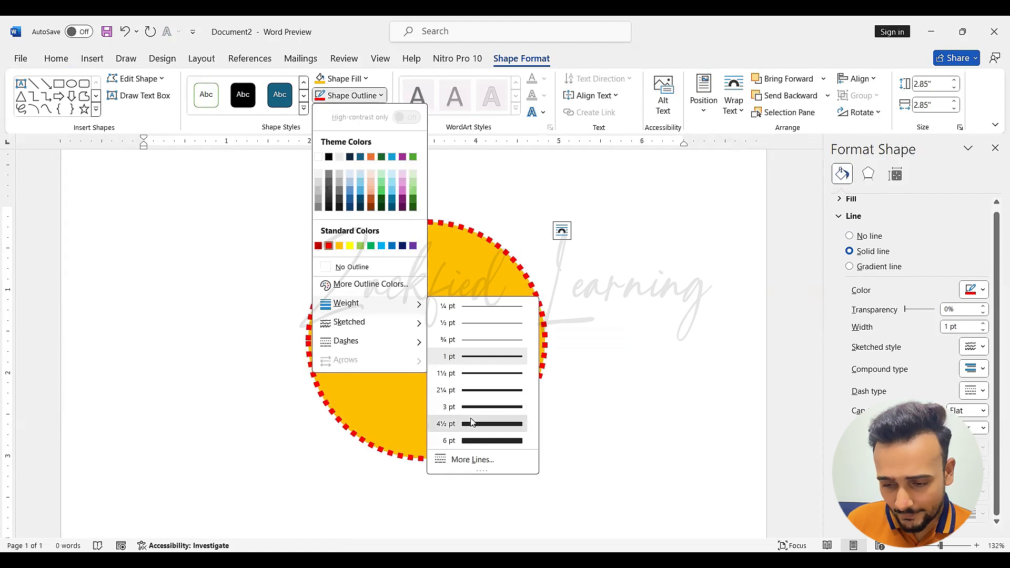
{"action": "left_click", "coordinate": [471, 423]}
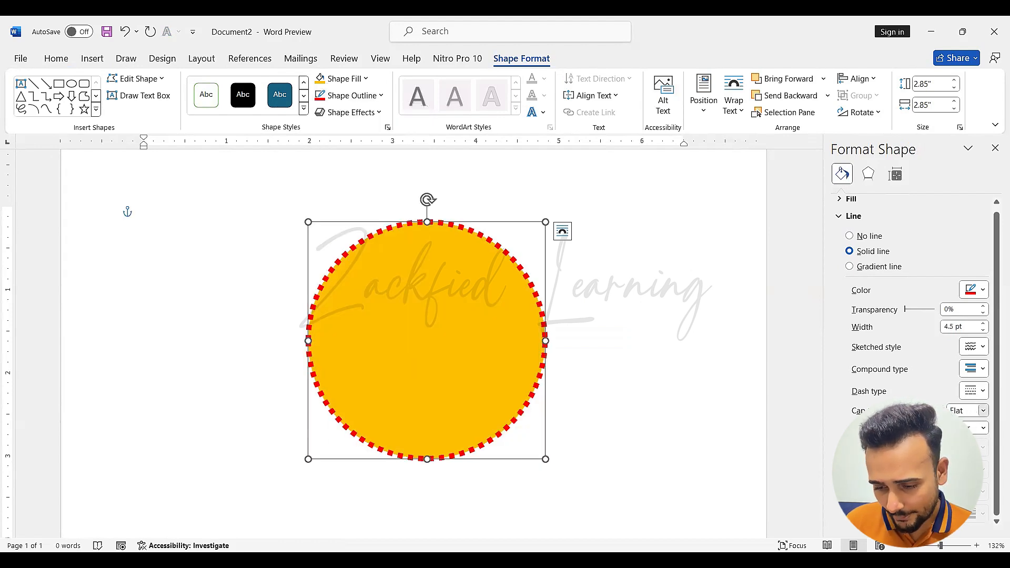
{"action": "left_click", "coordinate": [968, 411]}
{"action": "left_click", "coordinate": [960, 438]}
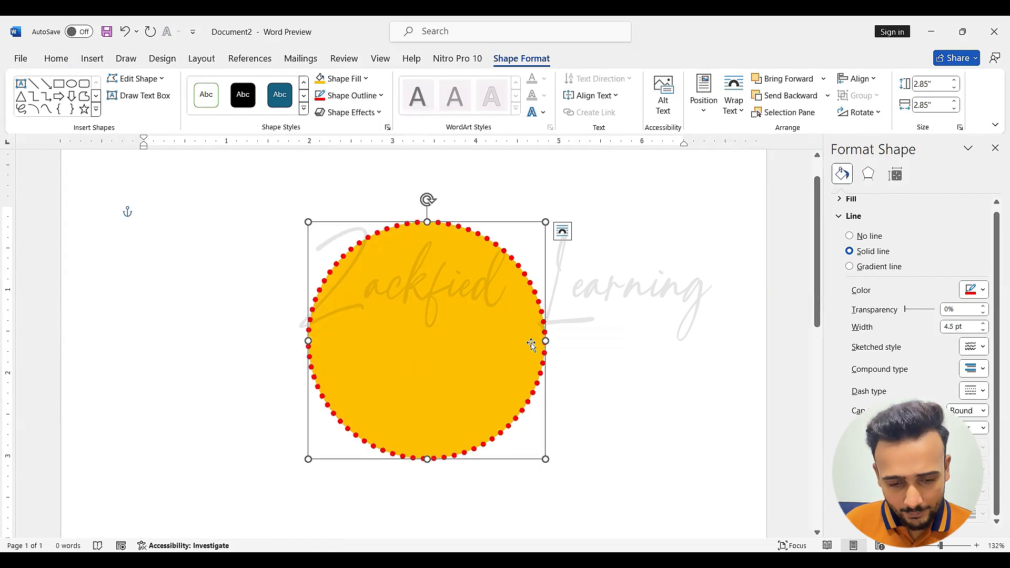
Add the text "25%" and "OFF" on two separate lines inside the gold circle
{"action": "right_click", "coordinate": [447, 308]}
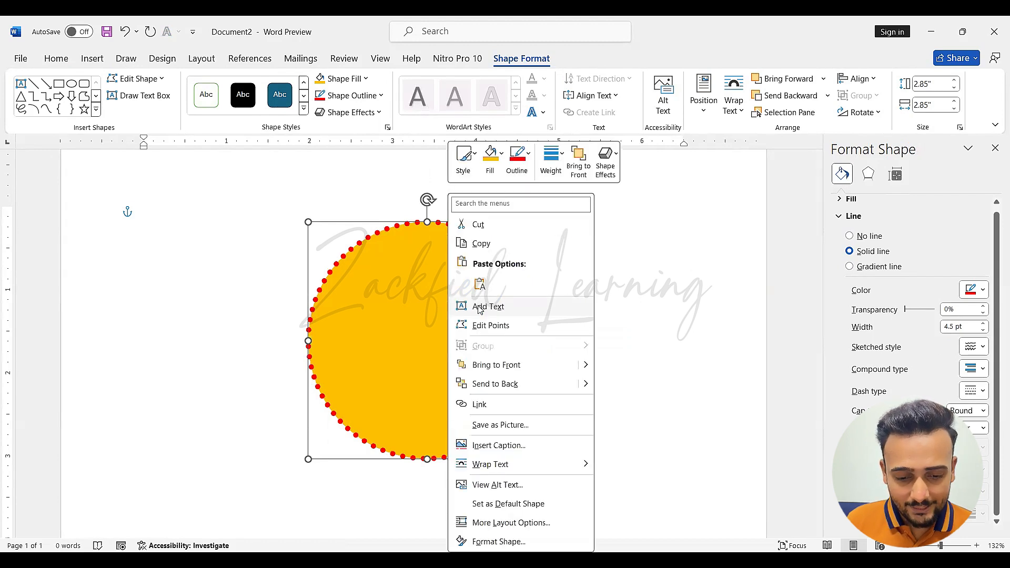
{"action": "left_click", "coordinate": [479, 307]}
{"action": "type", "text": "25%"}
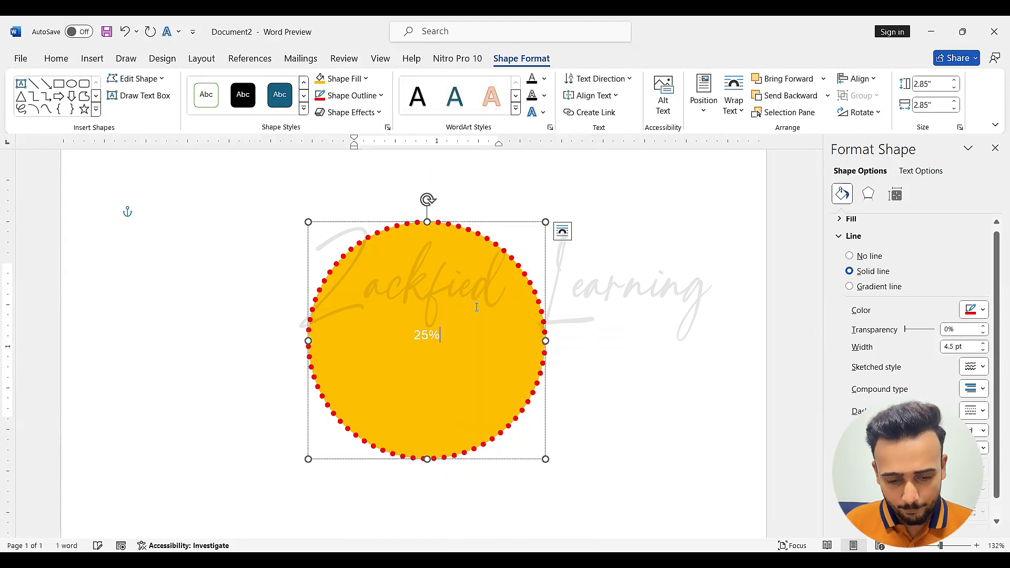
{"action": "key", "text": "Return"}
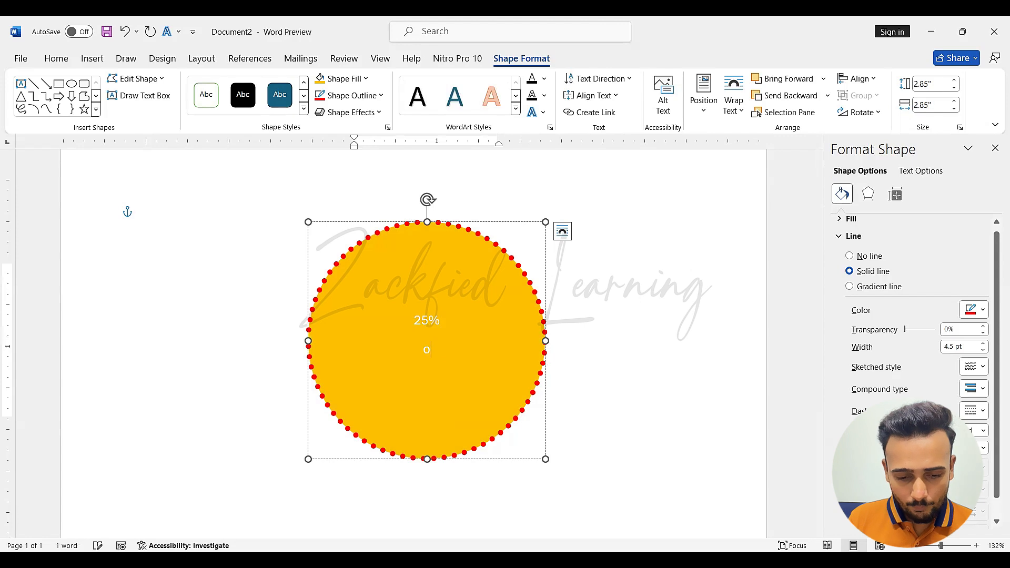
{"action": "type", "text": "OFF"}
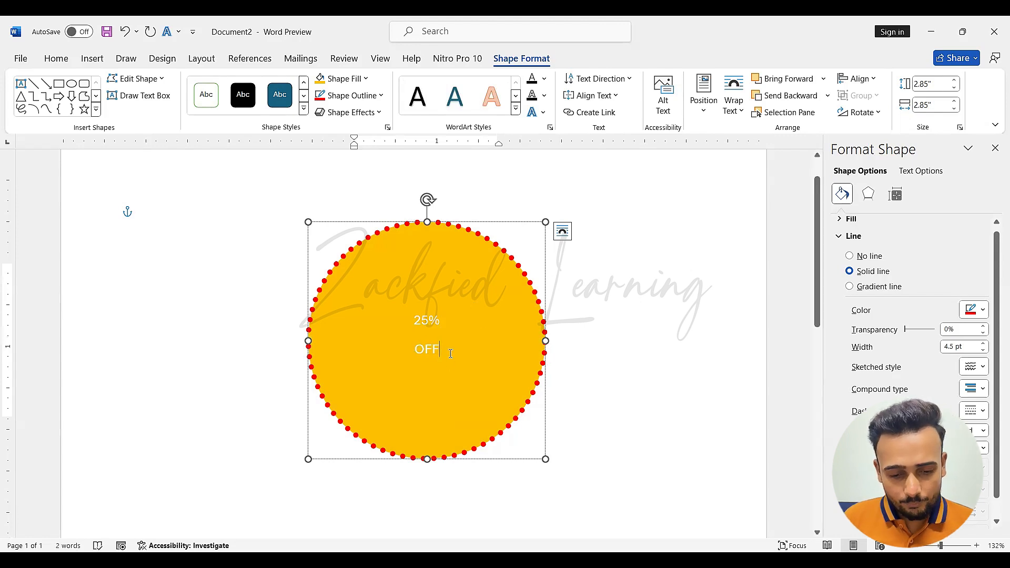
Make both lines of the circle's text bold and set their size to 48 pt
{"action": "key", "text": "ctrl+a"}
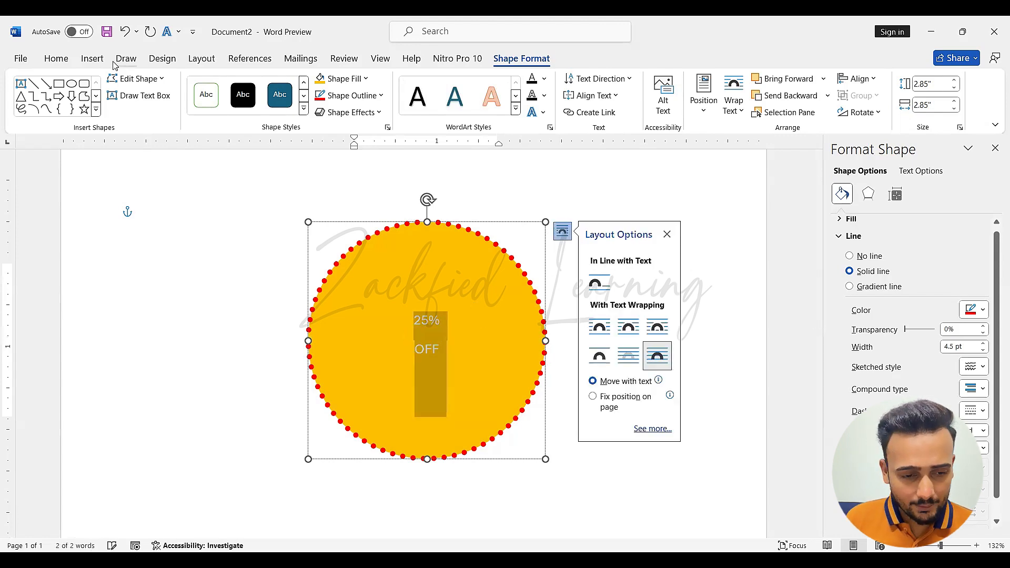
{"action": "left_click", "coordinate": [57, 59]}
{"action": "left_click", "coordinate": [245, 84]}
{"action": "left_click", "coordinate": [245, 84]}
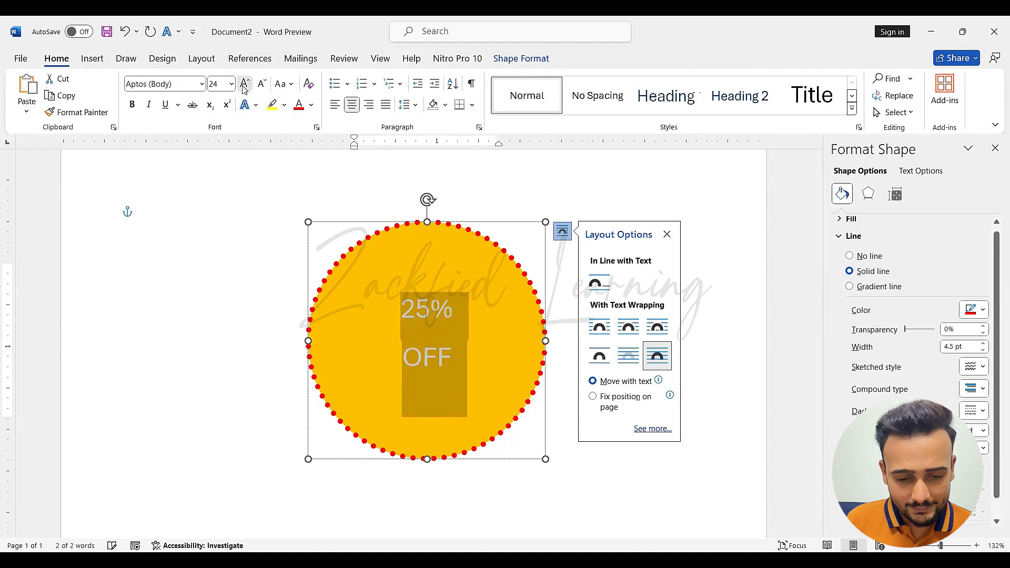
{"action": "left_click", "coordinate": [245, 83]}
{"action": "left_click", "coordinate": [245, 84]}
{"action": "left_click", "coordinate": [135, 105]}
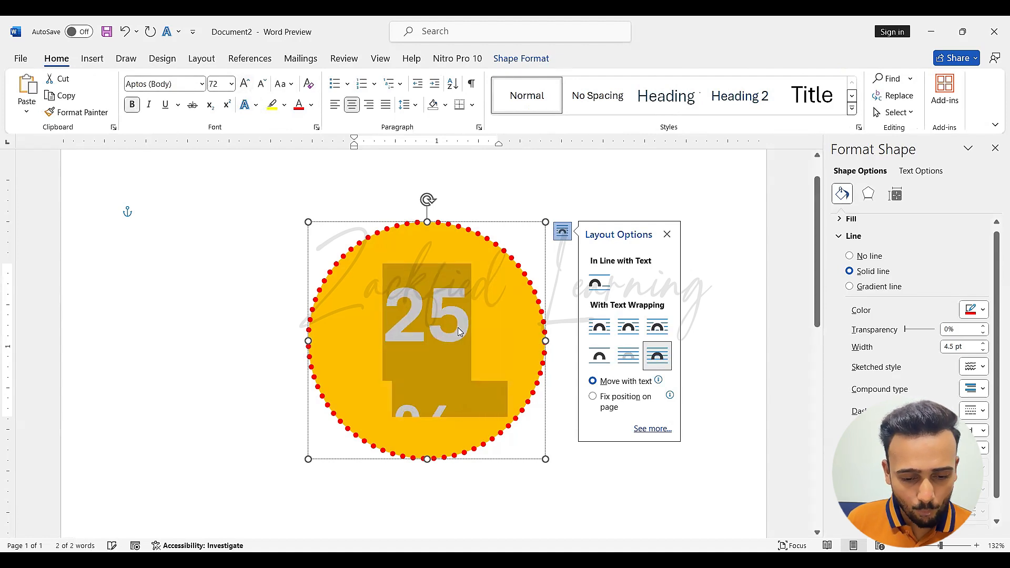
{"action": "left_click", "coordinate": [261, 83]}
{"action": "left_click", "coordinate": [429, 318]}
{"action": "left_click", "coordinate": [675, 236]}
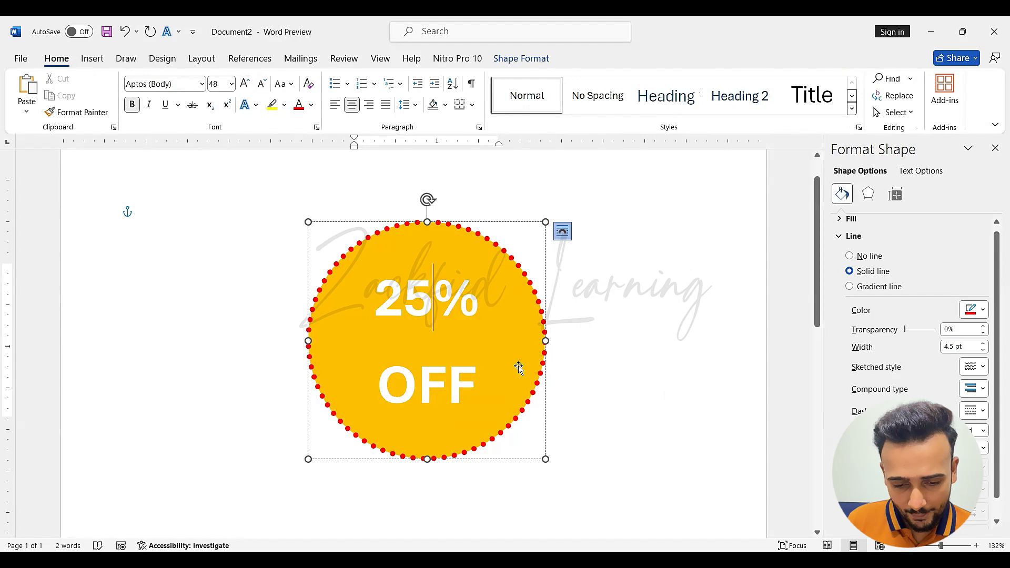
{"action": "left_click_drag", "start_coordinate": [498, 393], "coordinate": [380, 285]}
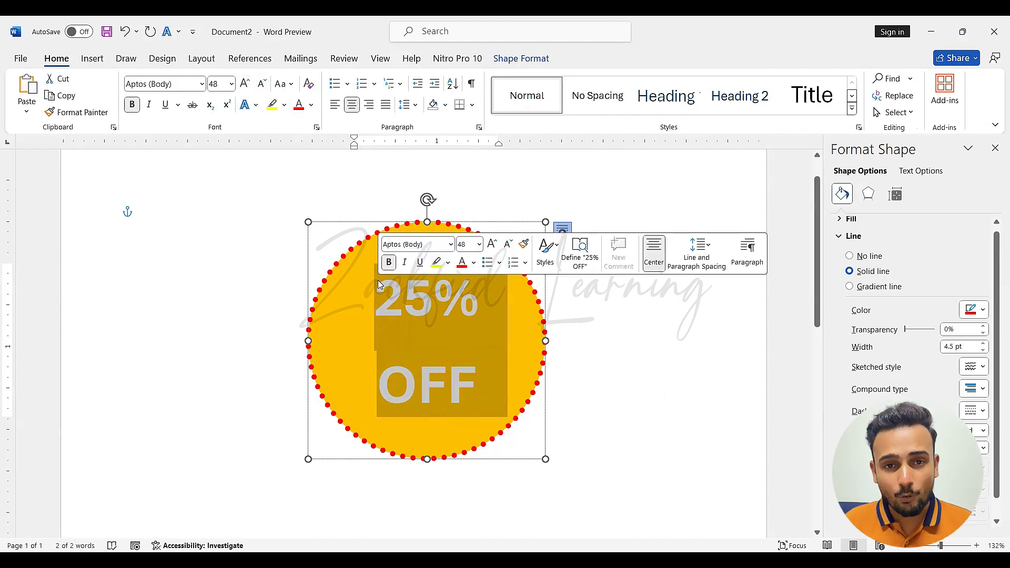
{"action": "left_click", "coordinate": [404, 375]}
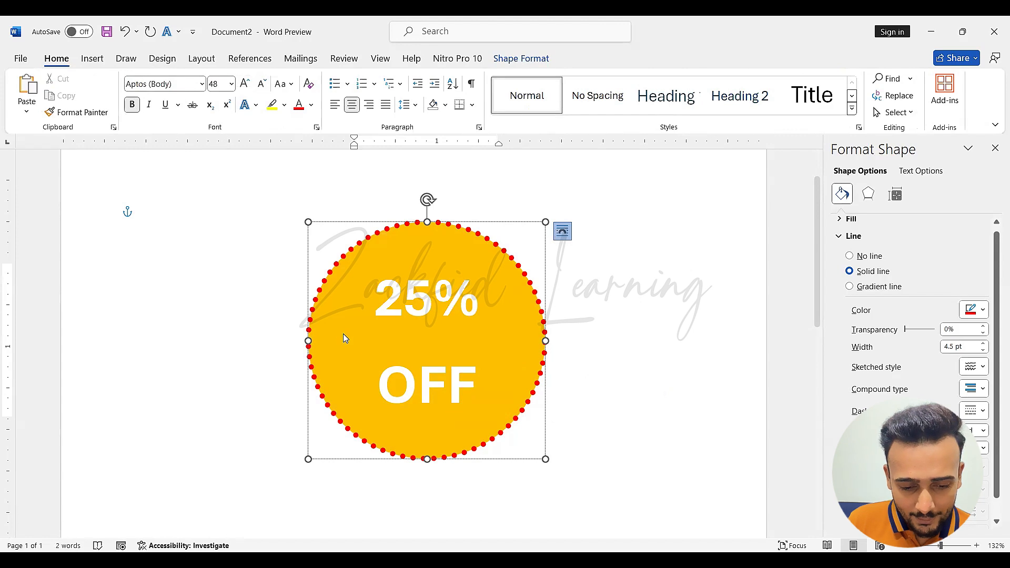
{"action": "left_click_drag", "start_coordinate": [340, 336], "coordinate": [423, 343]}
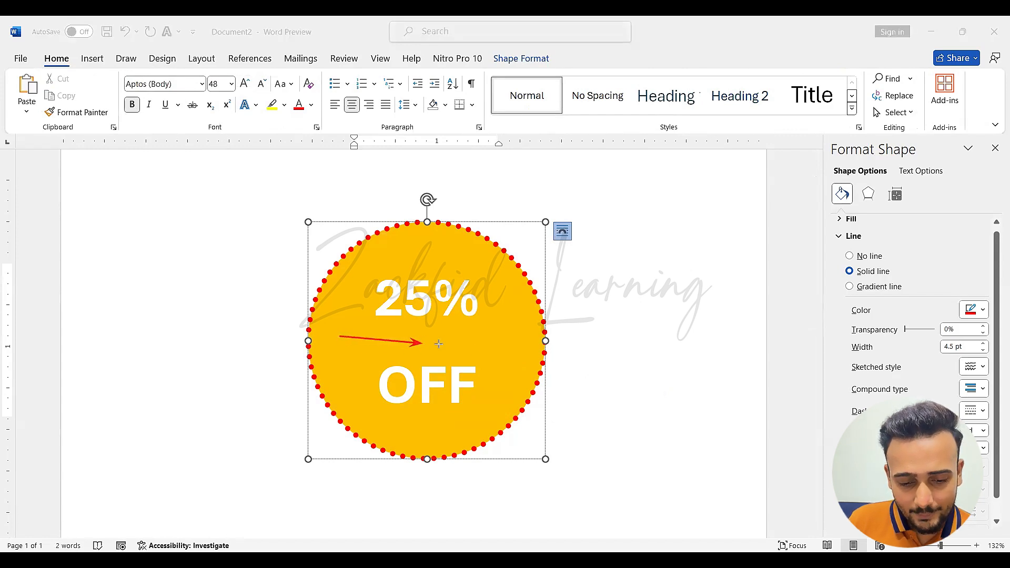